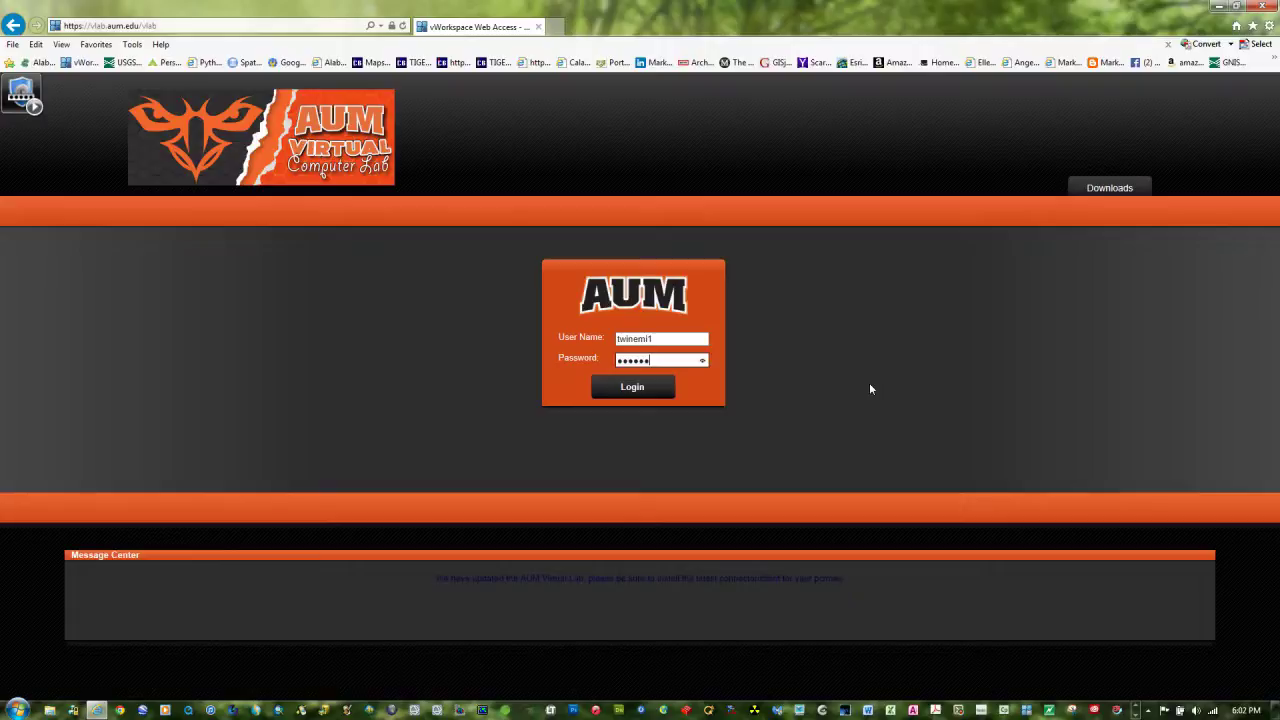
Sign in to the AUM Virtual Computer Lab without saving the password and launch the GIS desktop
text(***)
click(632, 388)
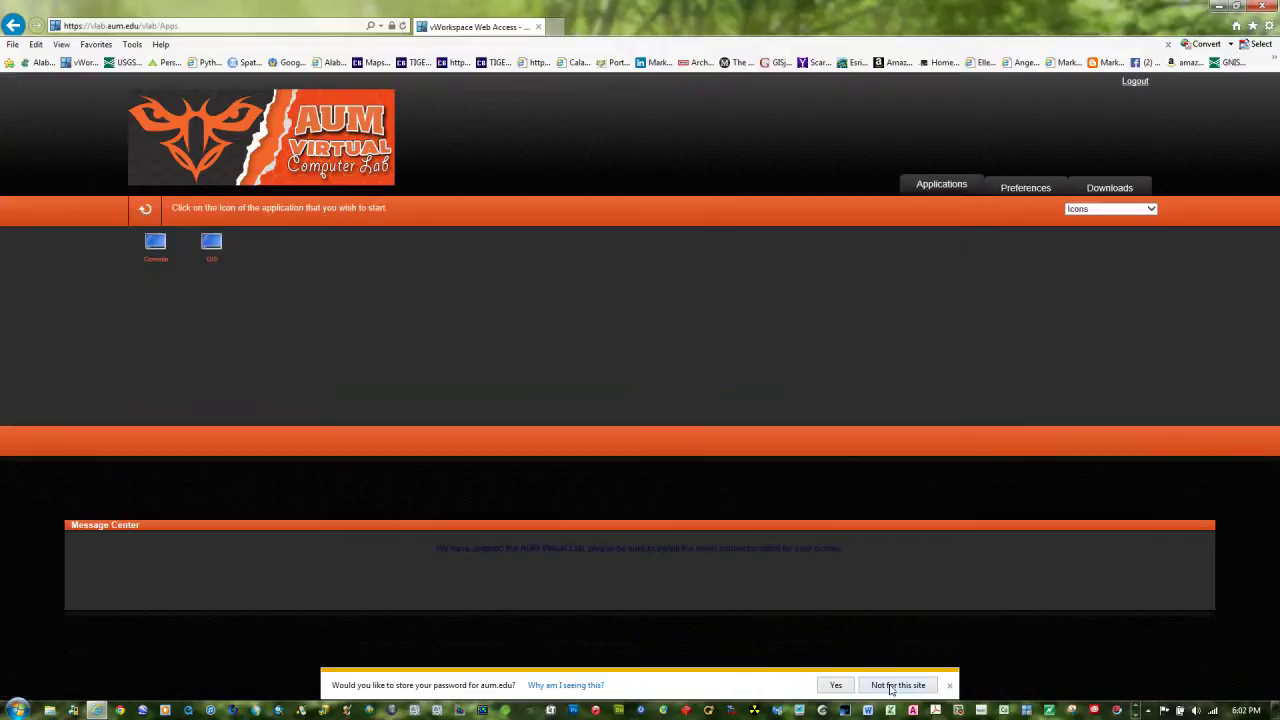
click(946, 687)
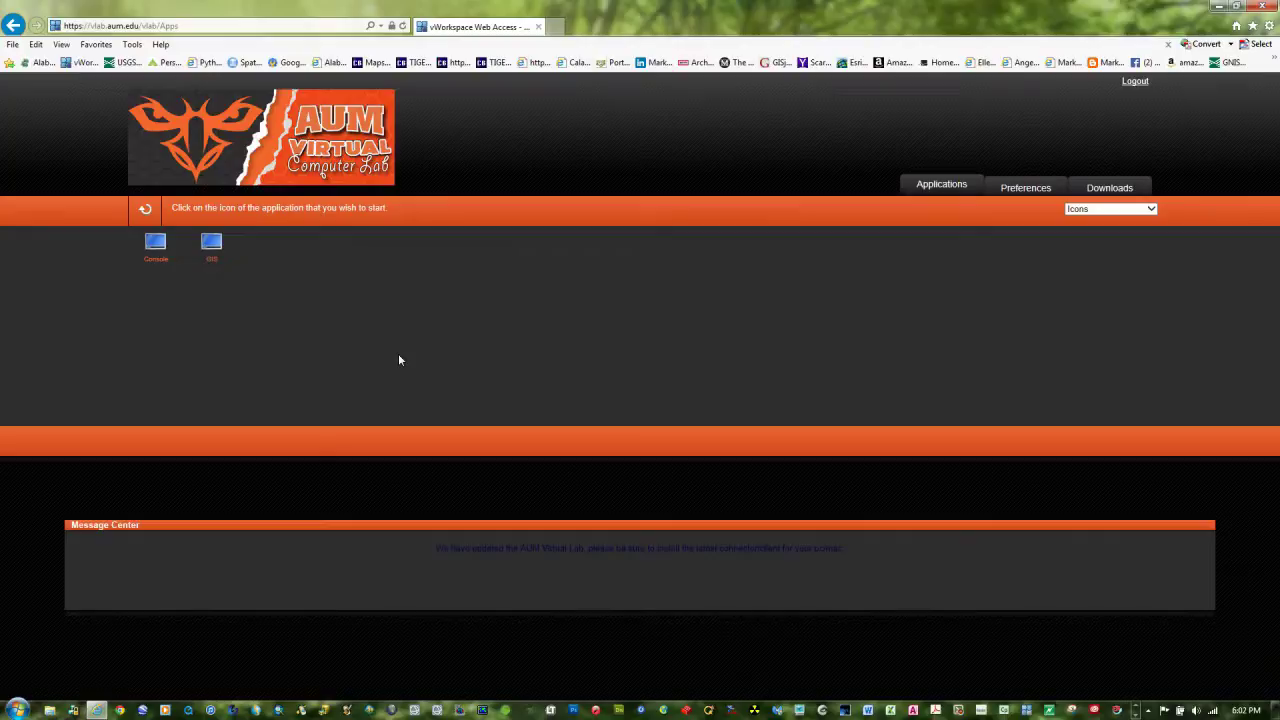
click(213, 249)
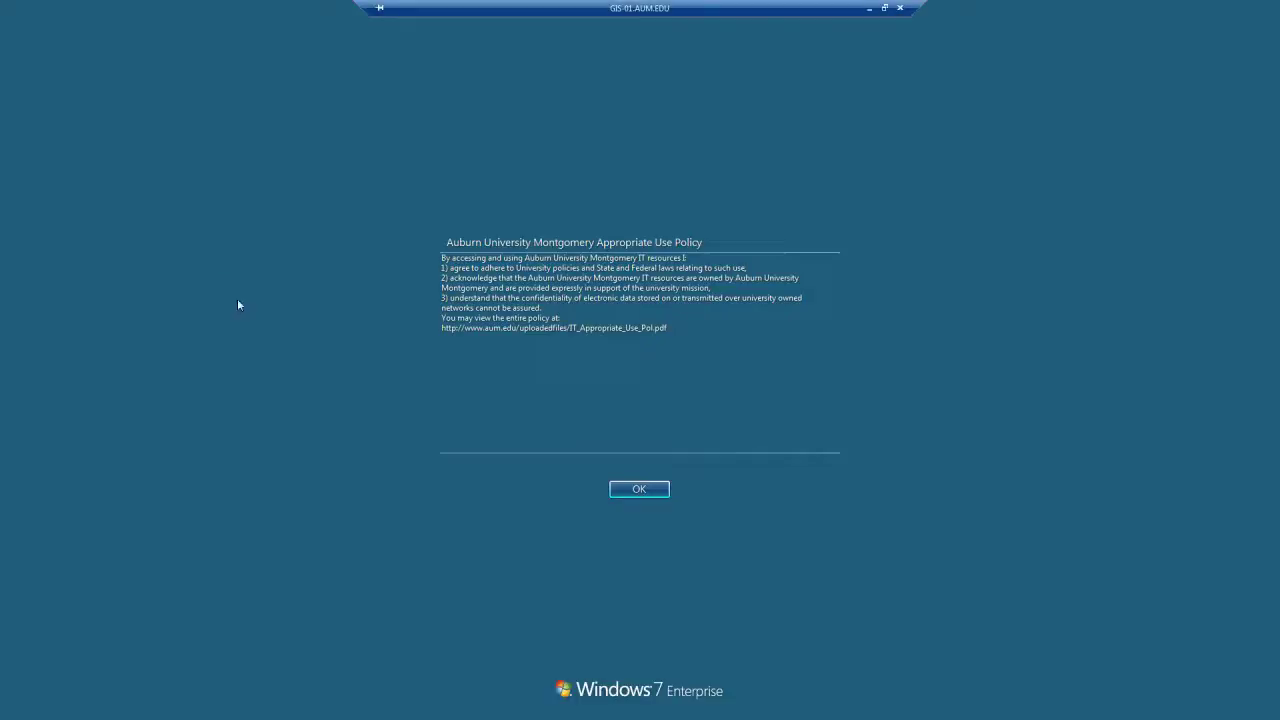
Accept the Appropriate Use Policy notice to load the GIS-01 desktop
click(642, 490)
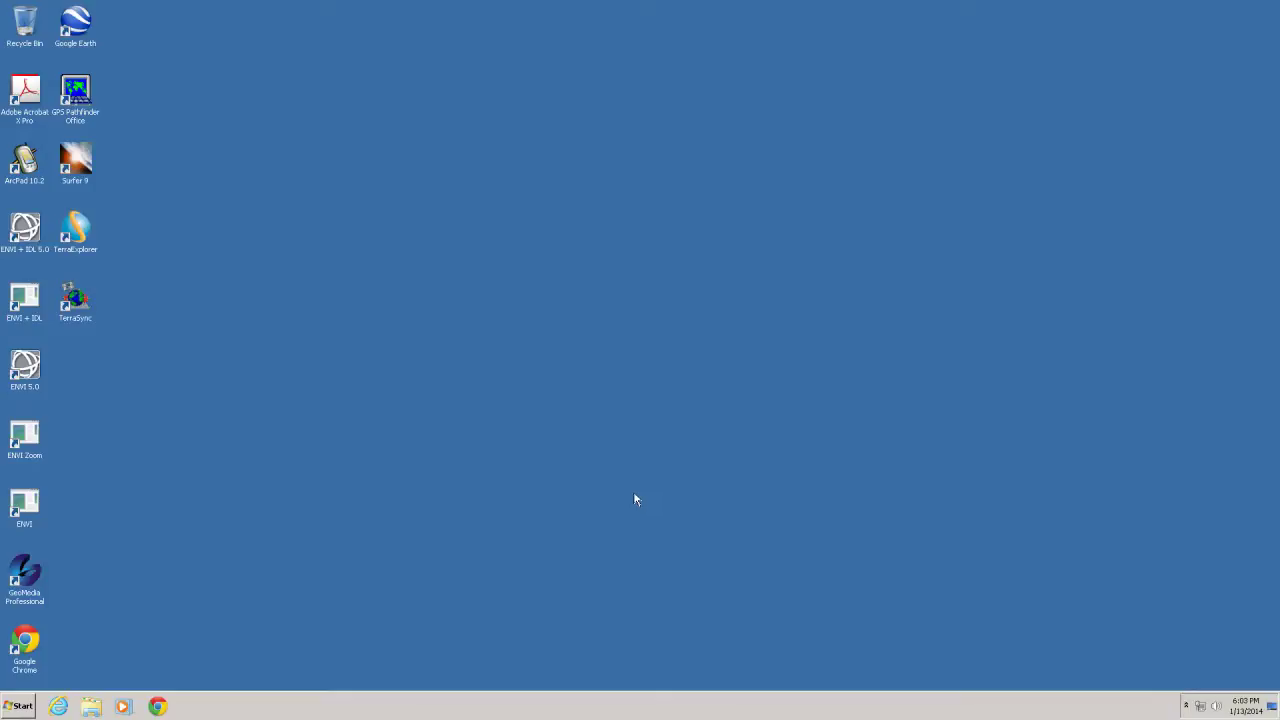
Open the Computer view of all drives from the Start menu
click(15, 712)
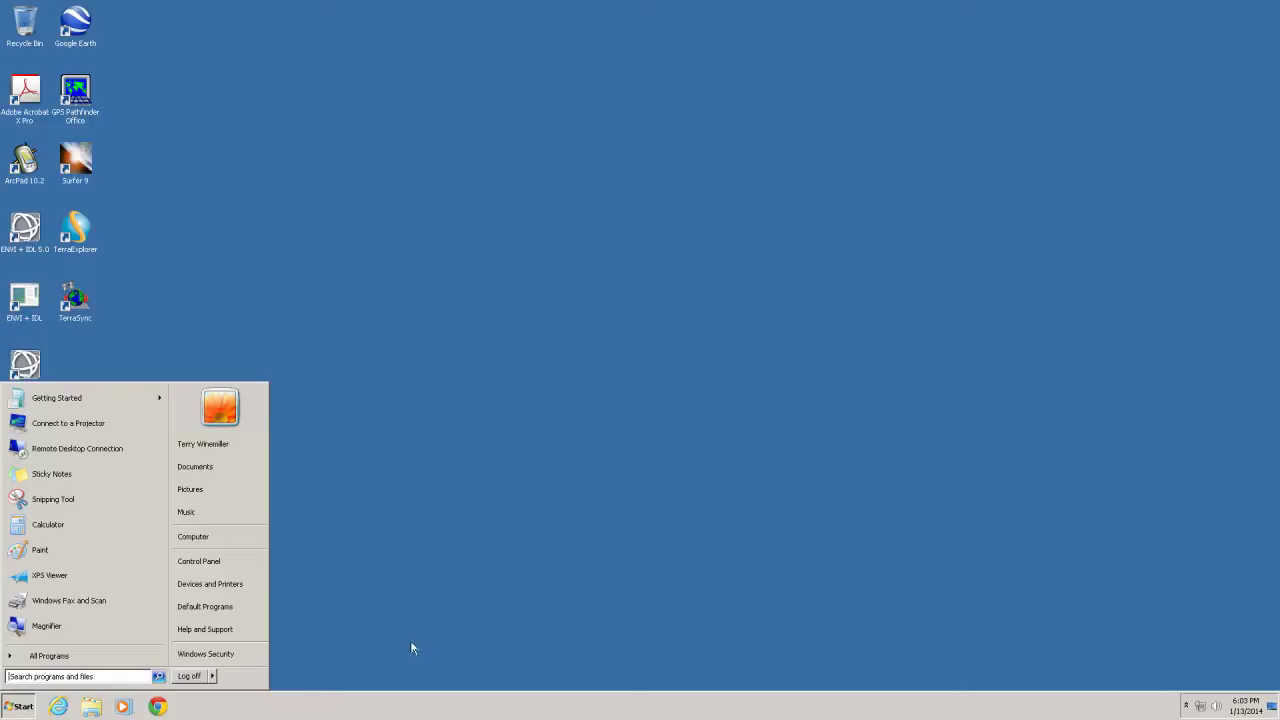
click(464, 608)
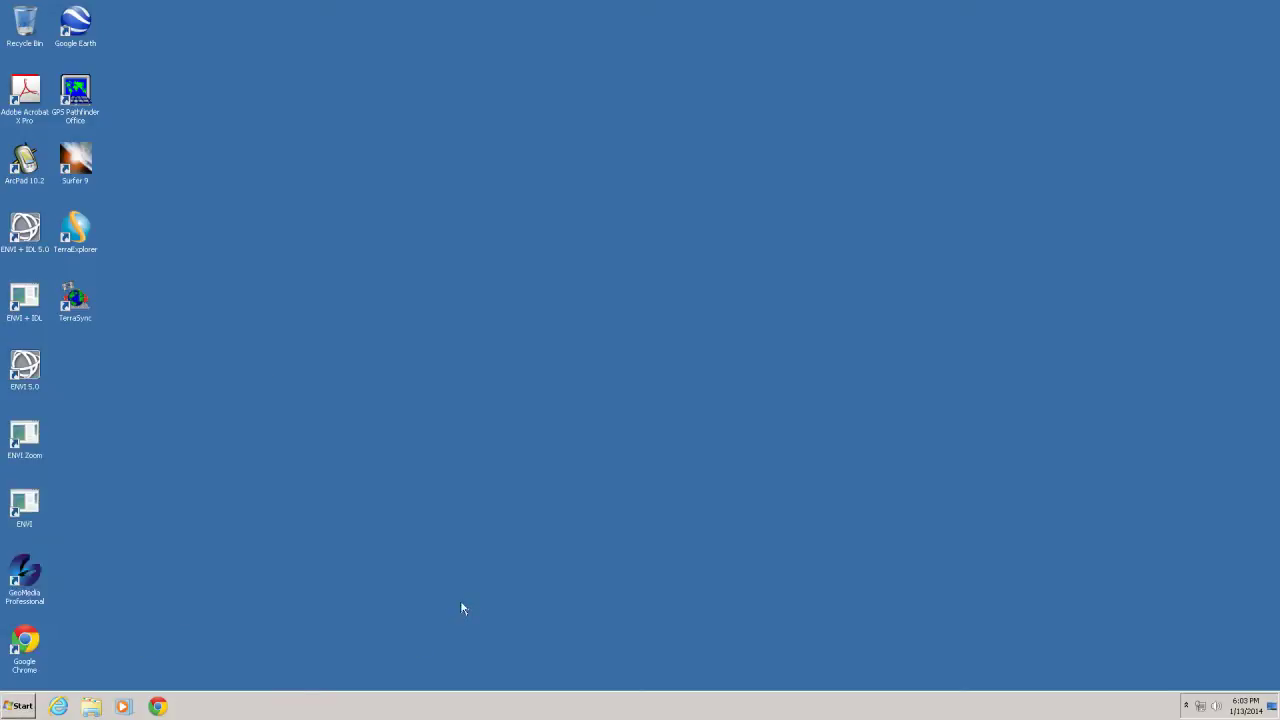
click(24, 710)
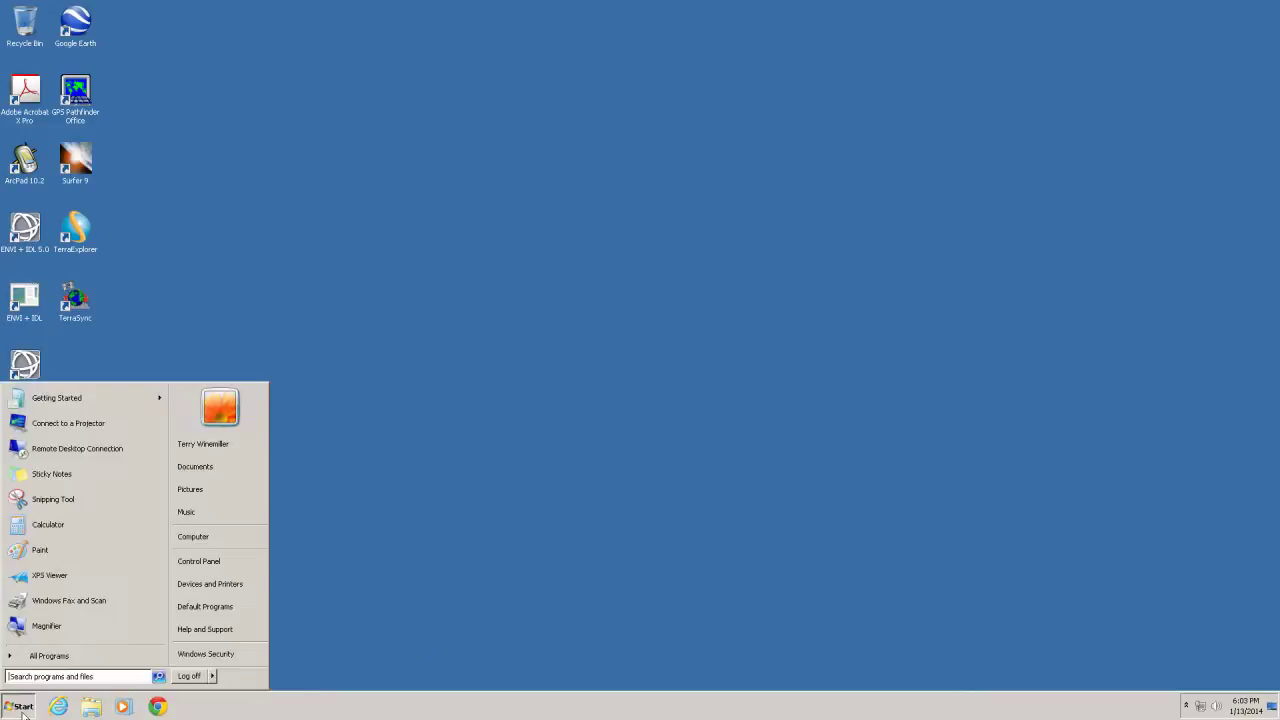
click(204, 538)
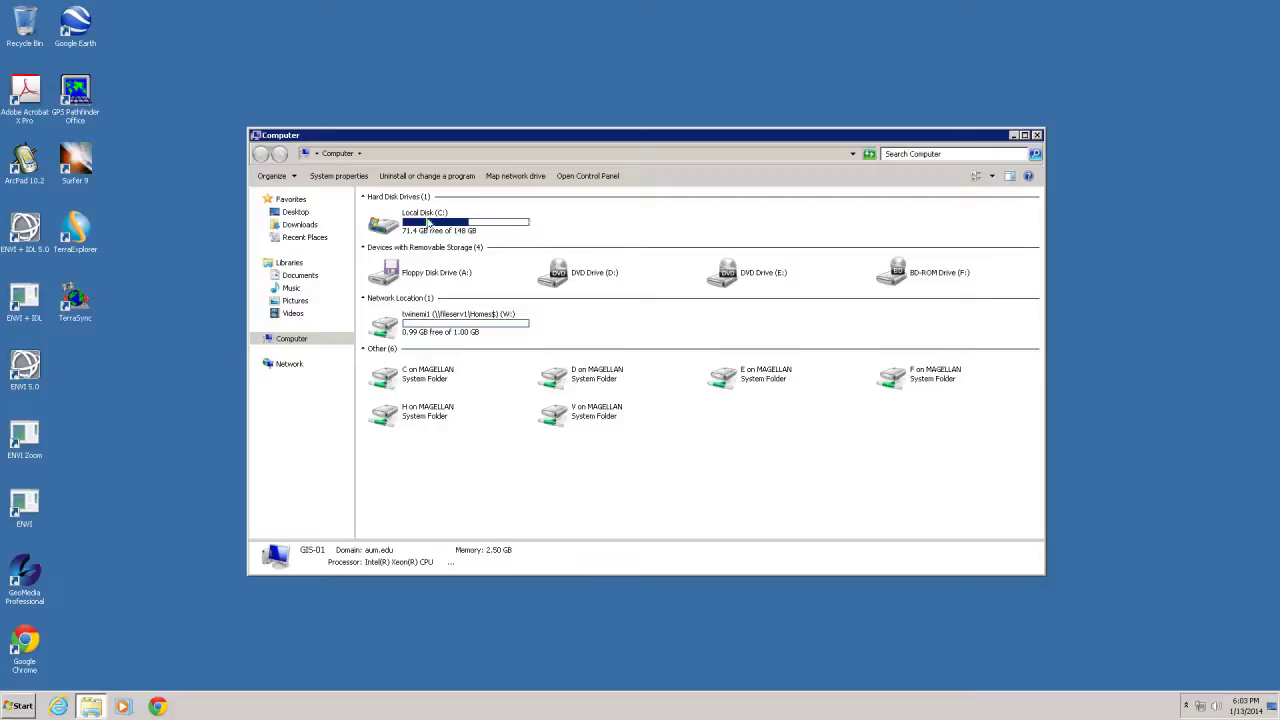
mouse_move(427, 222)
Check the folders on C on MAGELLAN and Local Disk (C:), returning to Computer each time
double_click(422, 376)
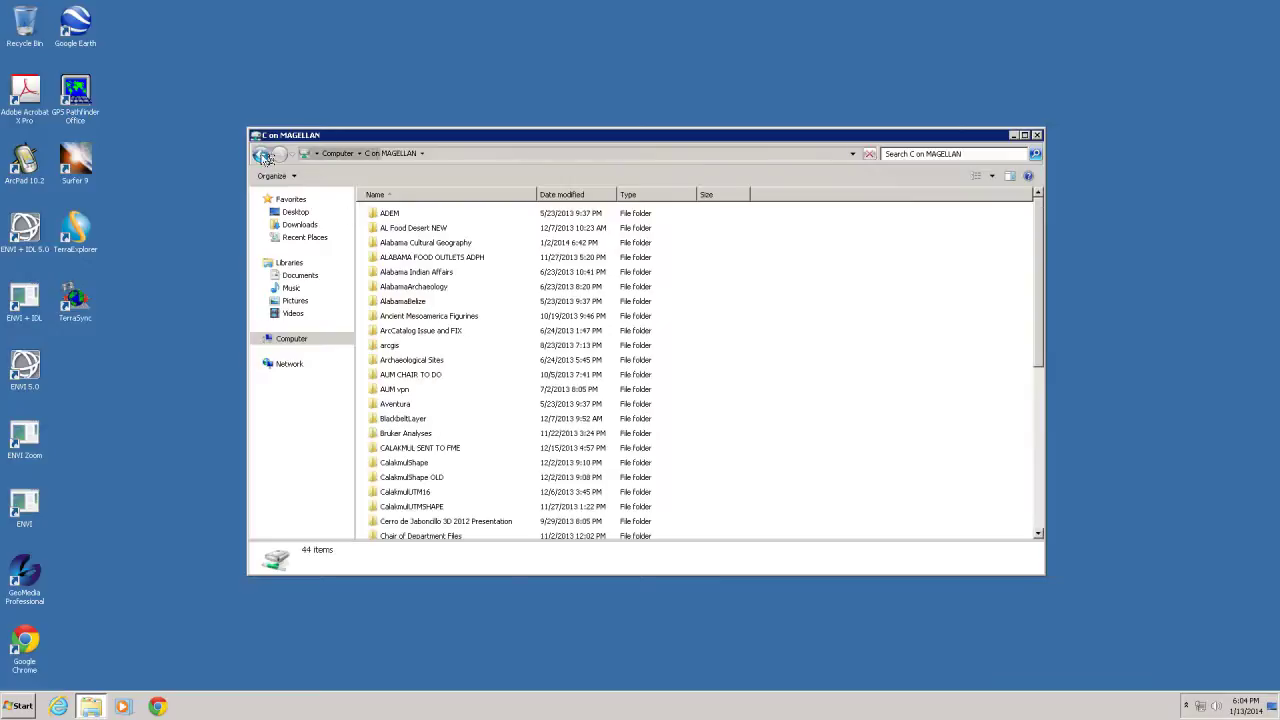
click(261, 155)
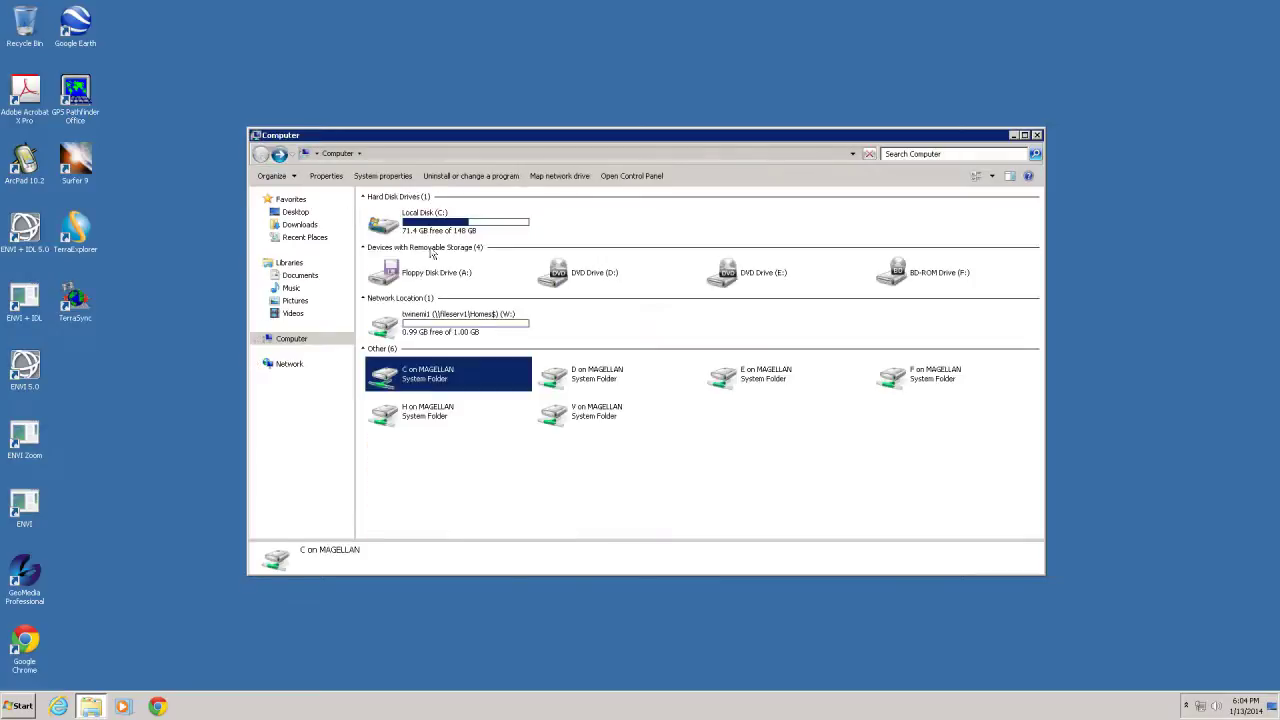
click(433, 229)
double_click(433, 229)
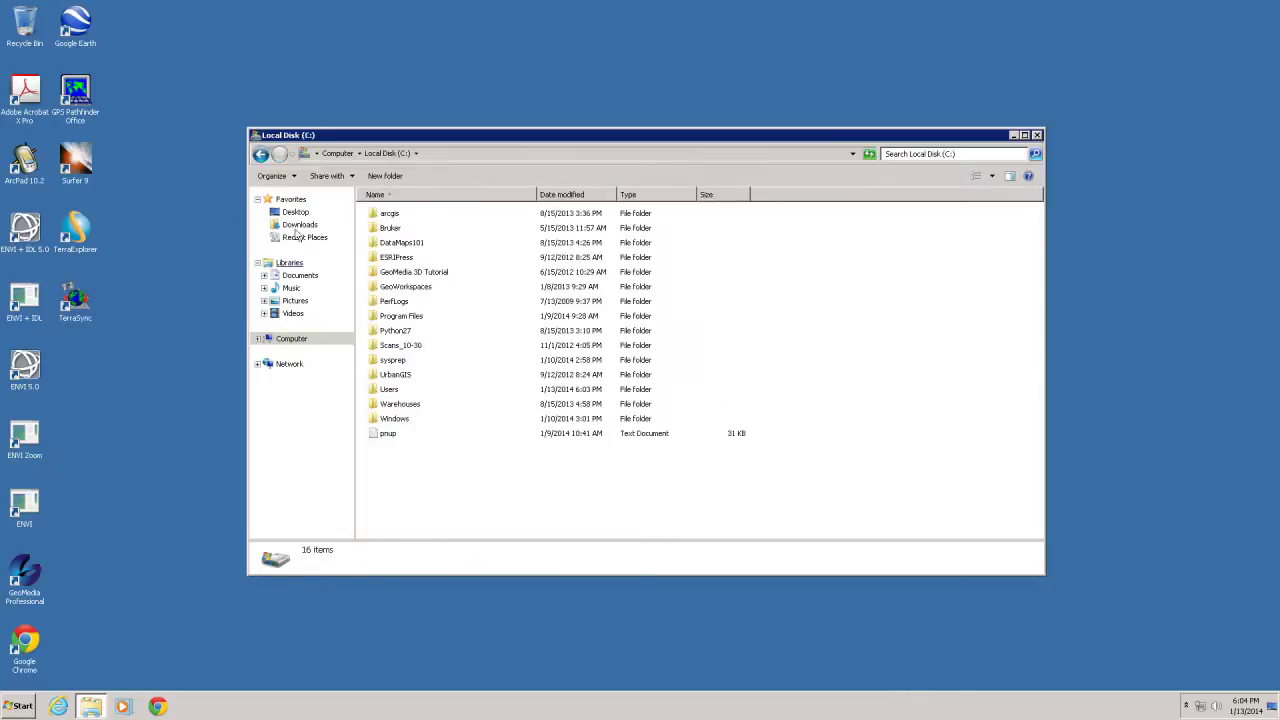
click(261, 157)
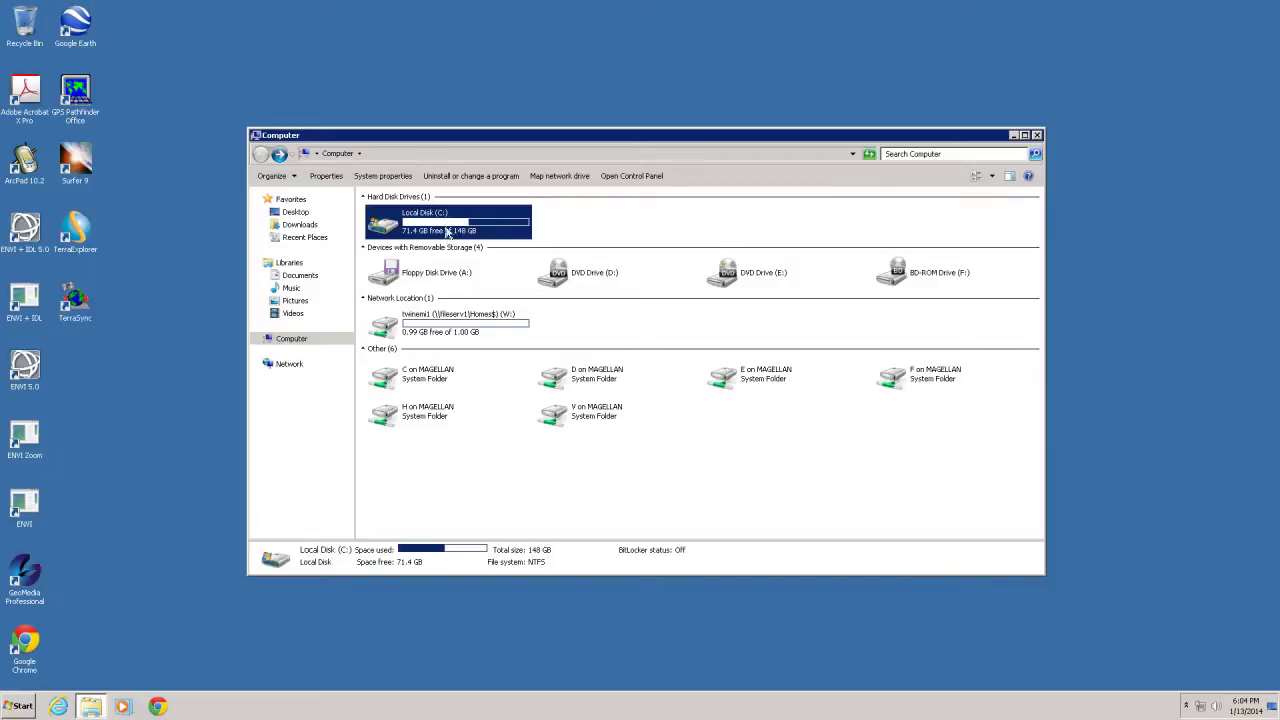
mouse_move(449, 226)
mouse_move(433, 382)
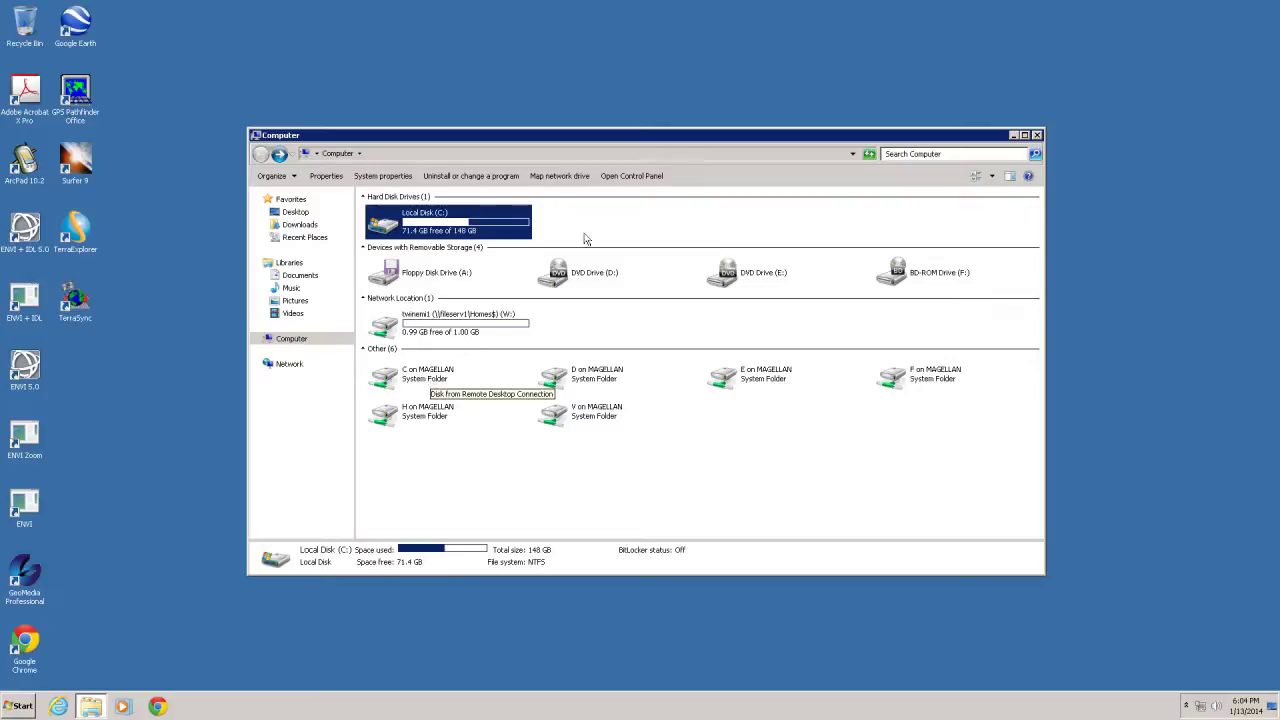
Minimize the Computer window and launch Internet Explorer from the taskbar
click(1014, 135)
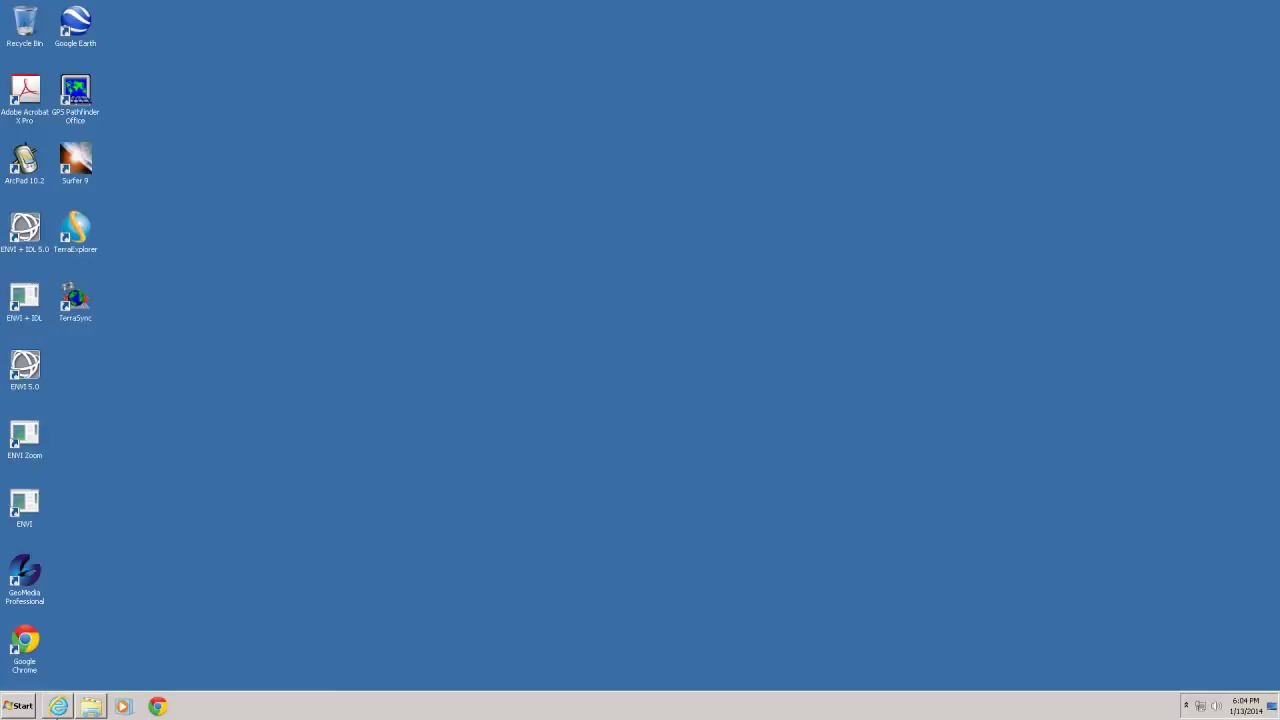
click(58, 706)
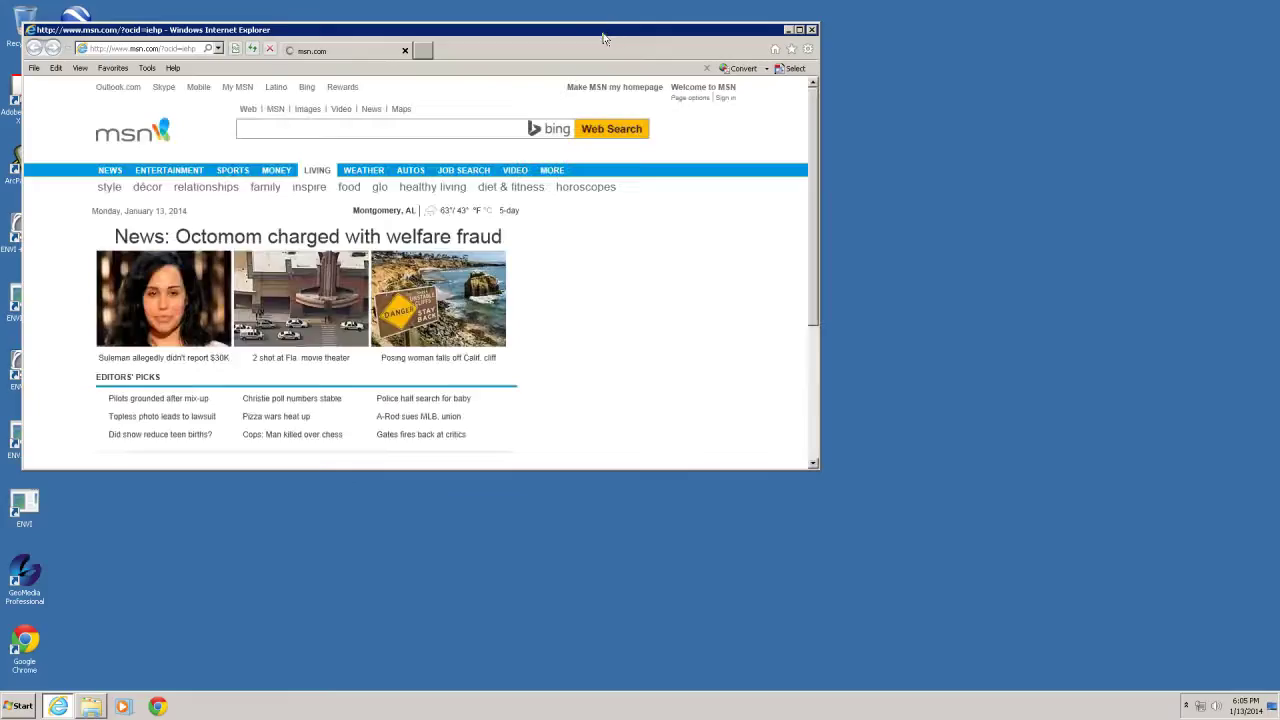
drag(603, 35, 715, 27)
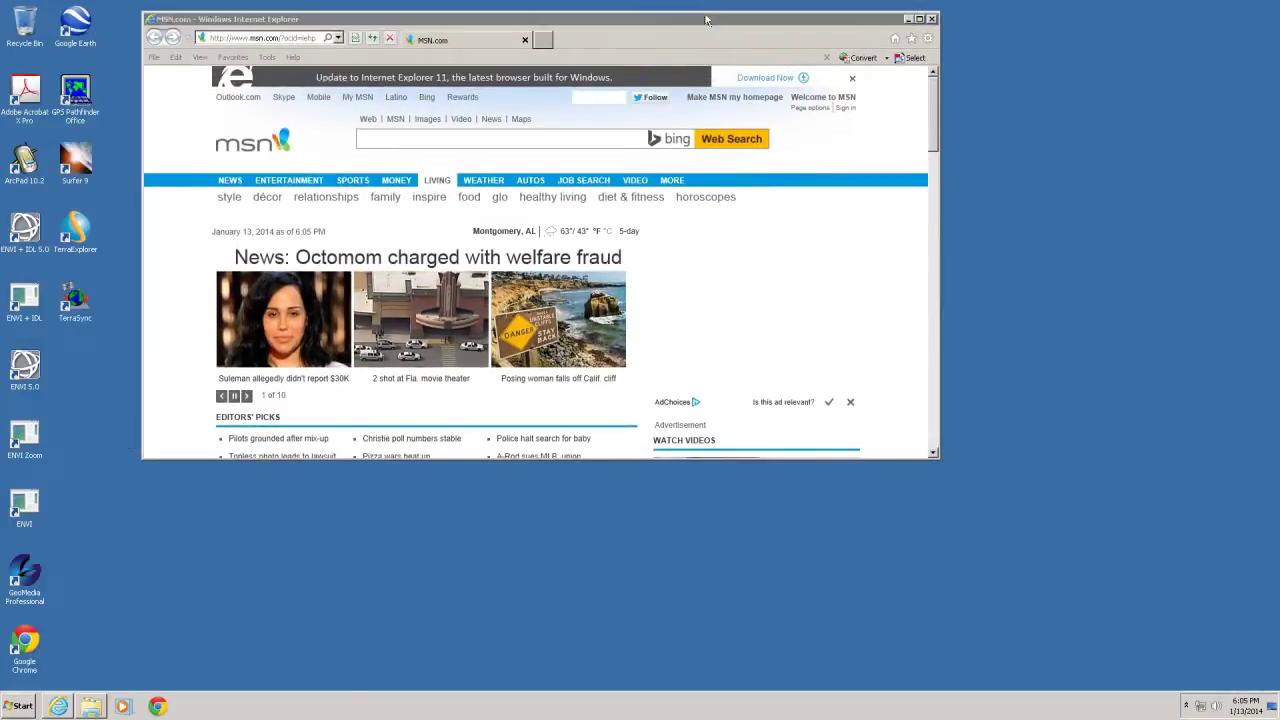
click(704, 27)
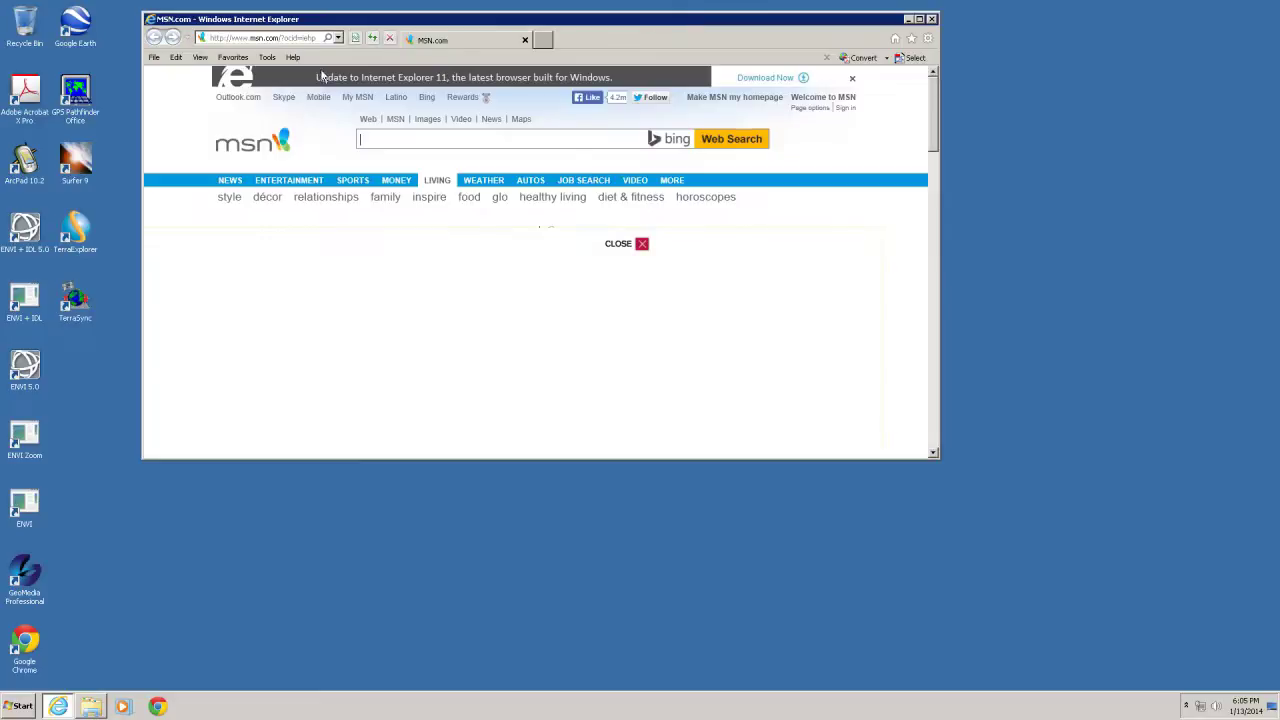
click(251, 37)
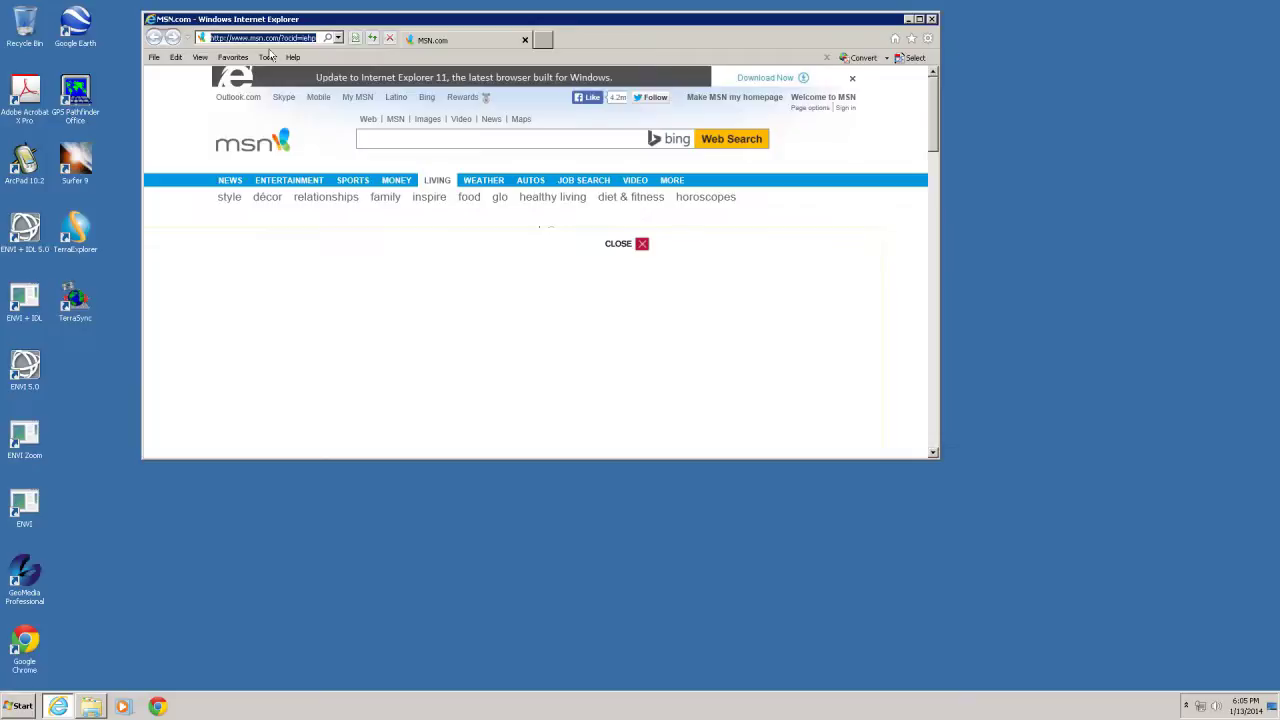
text(www.au)
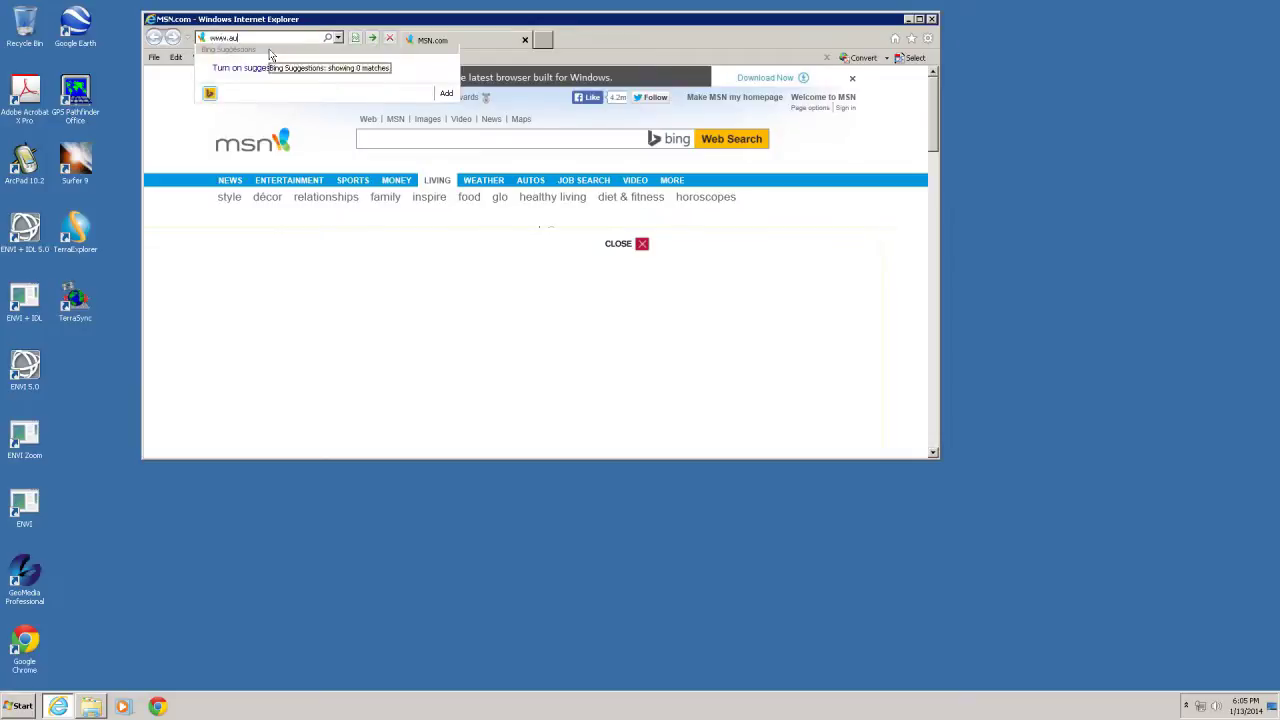
text(m.edu)
key(Return)
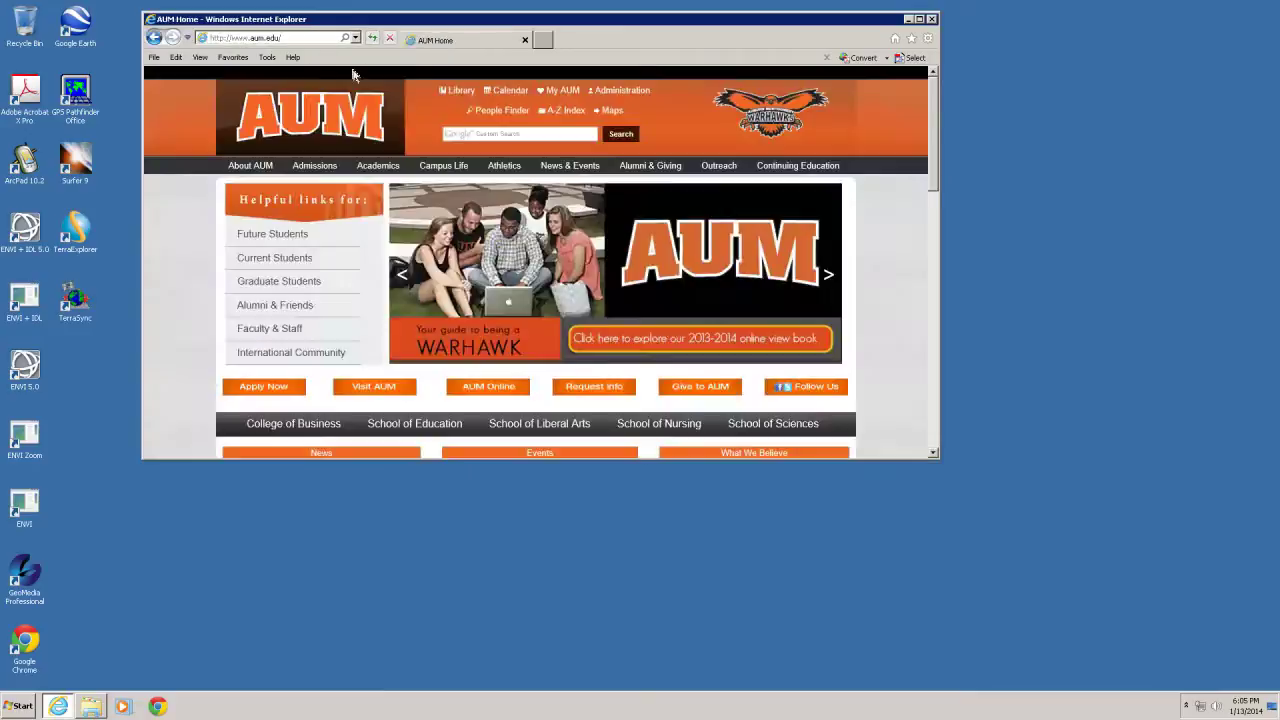
click(920, 19)
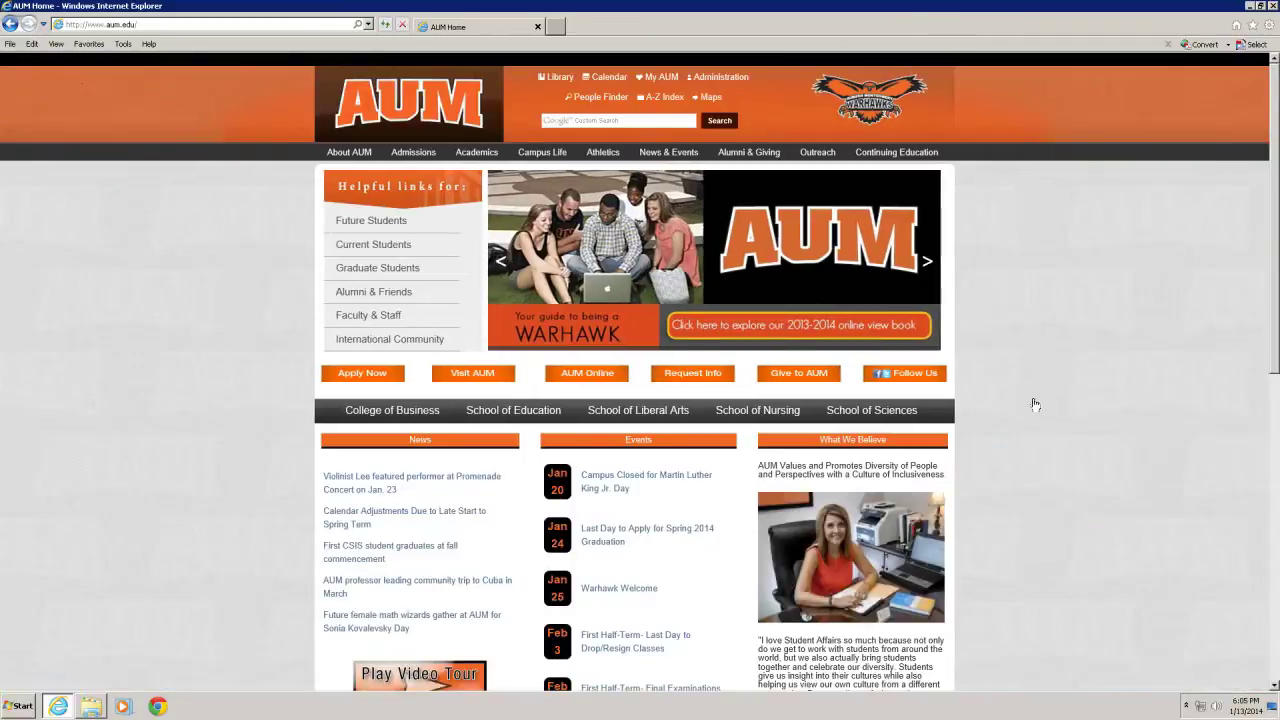
scroll(1028, 395, down, 6)
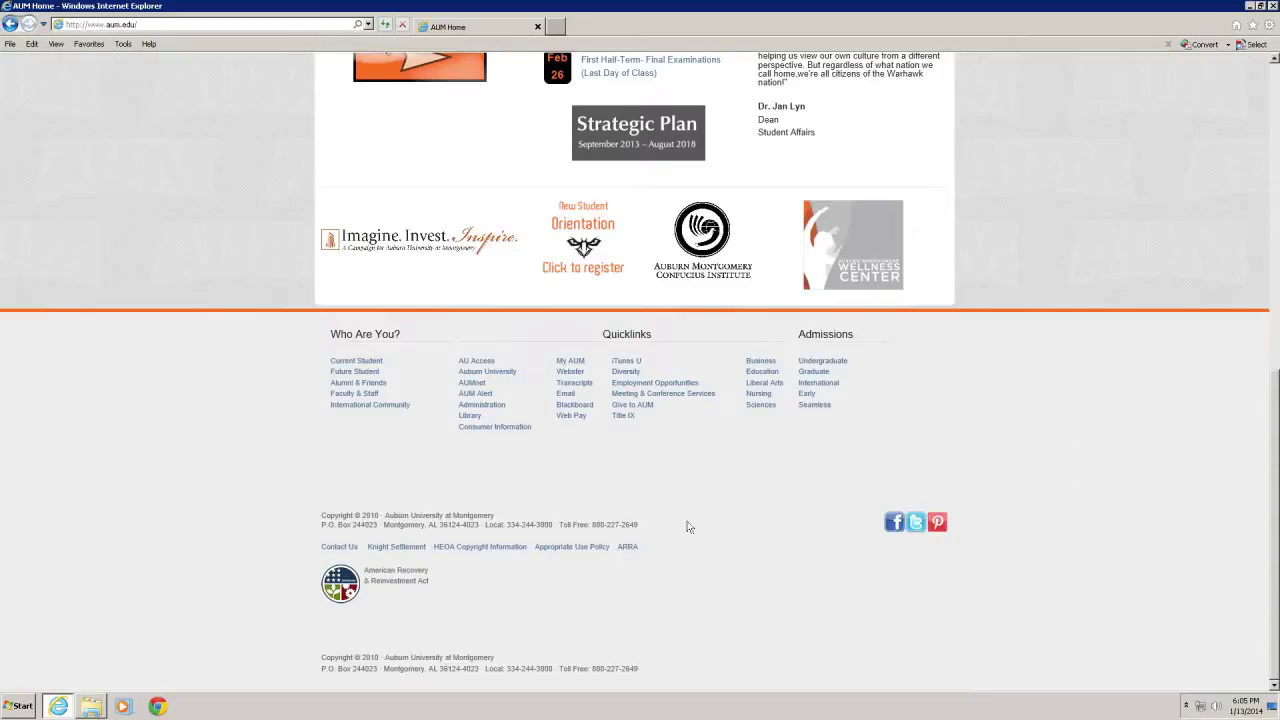
Follow the Blackboard footer link and sign in with the student's username and password
click(568, 406)
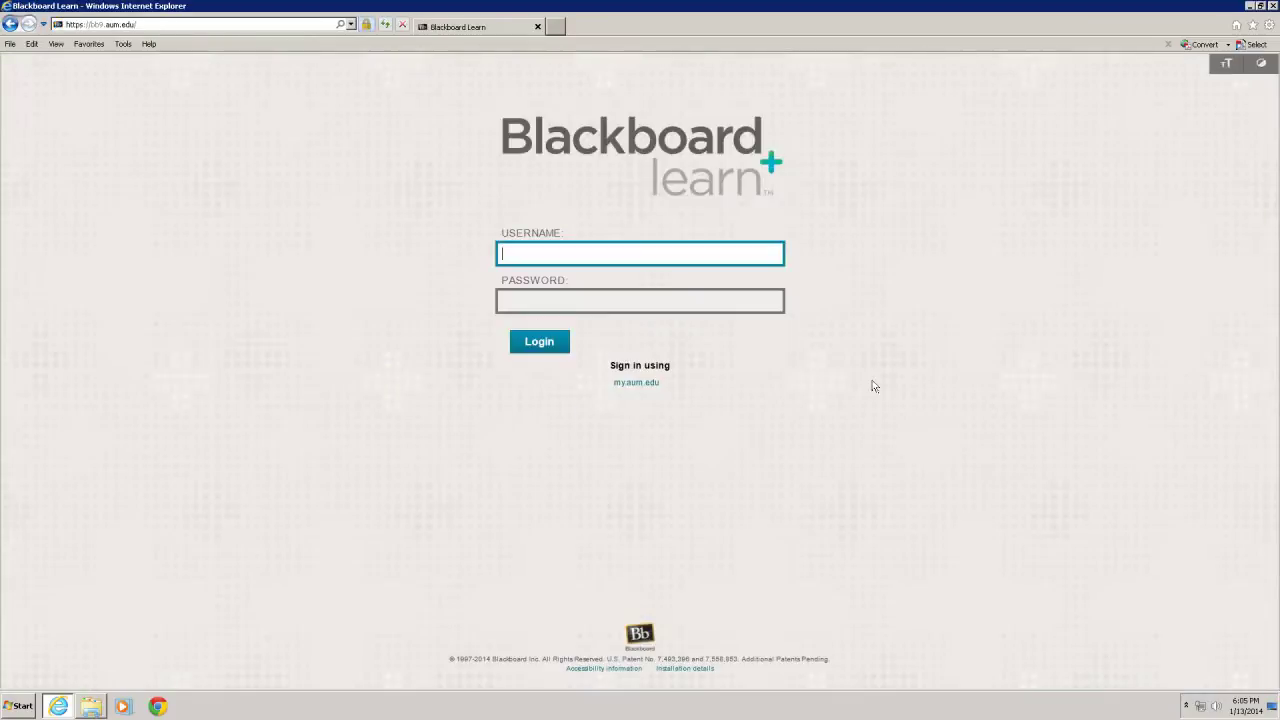
text(*********)
key(Return)
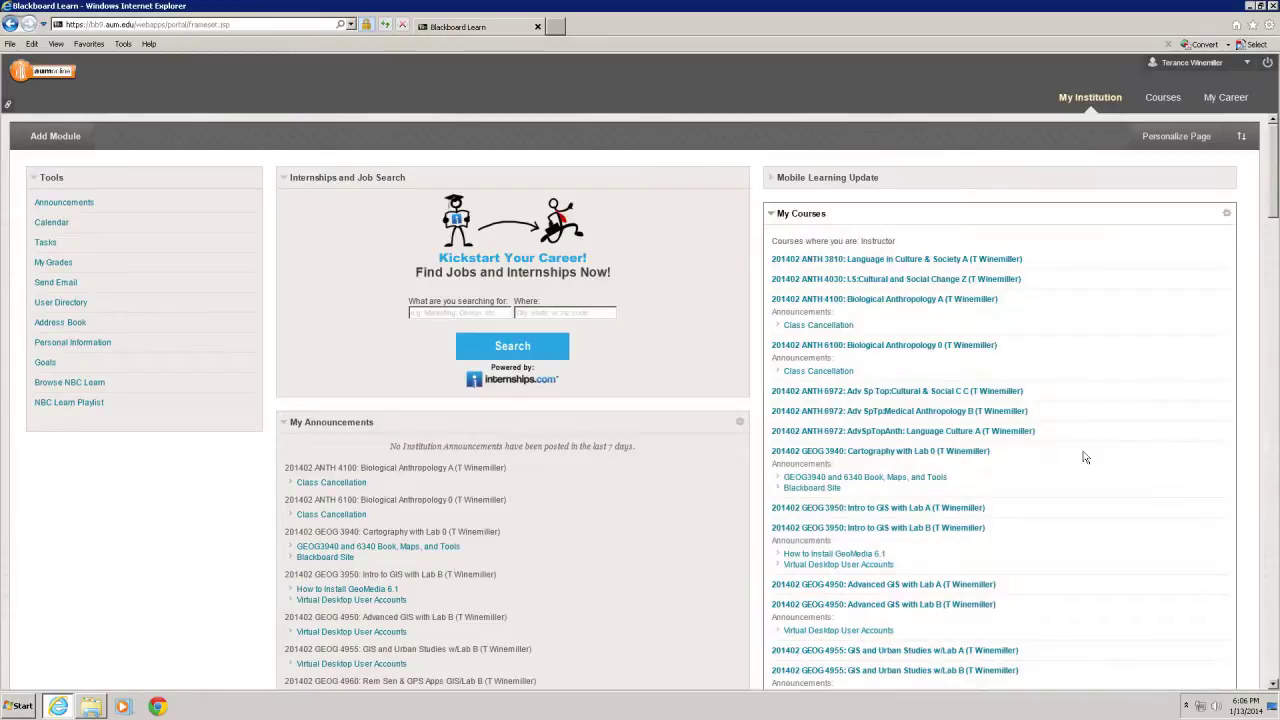
Open the GEOG 3950 Intro to GIS with Lab B course from My Courses
scroll(1080, 471, down, 2)
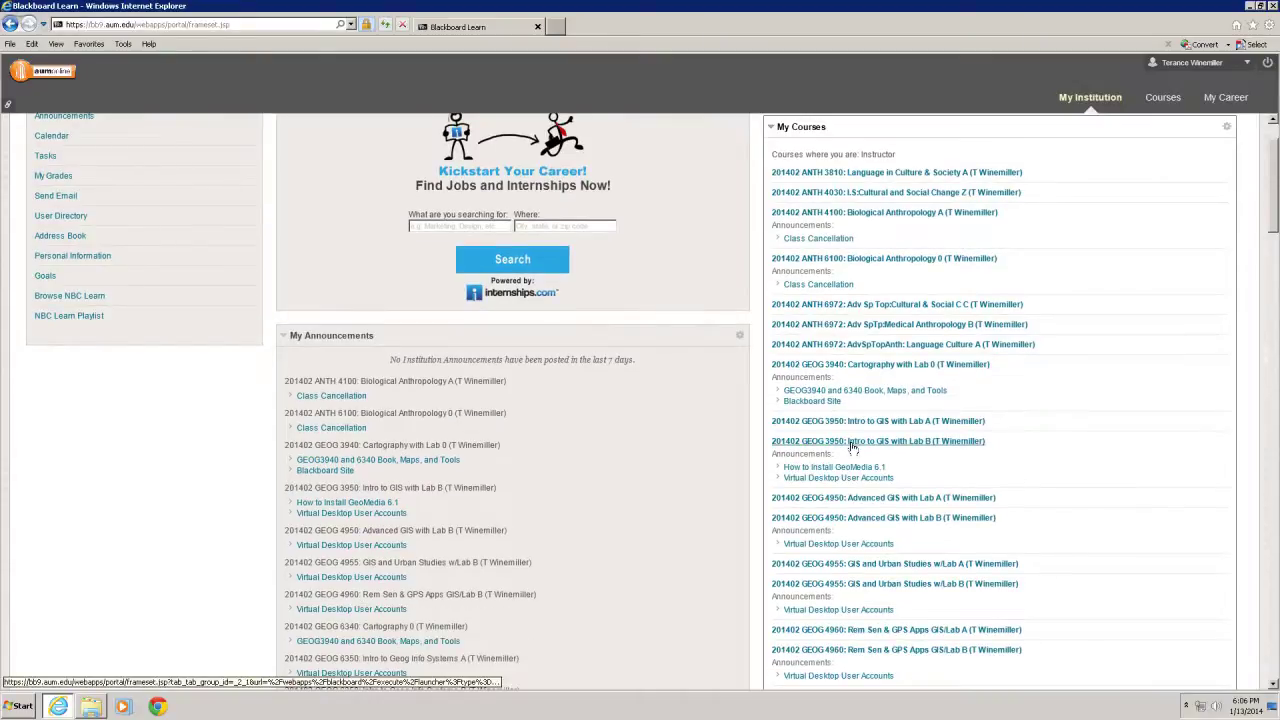
scroll(887, 566, down, 2)
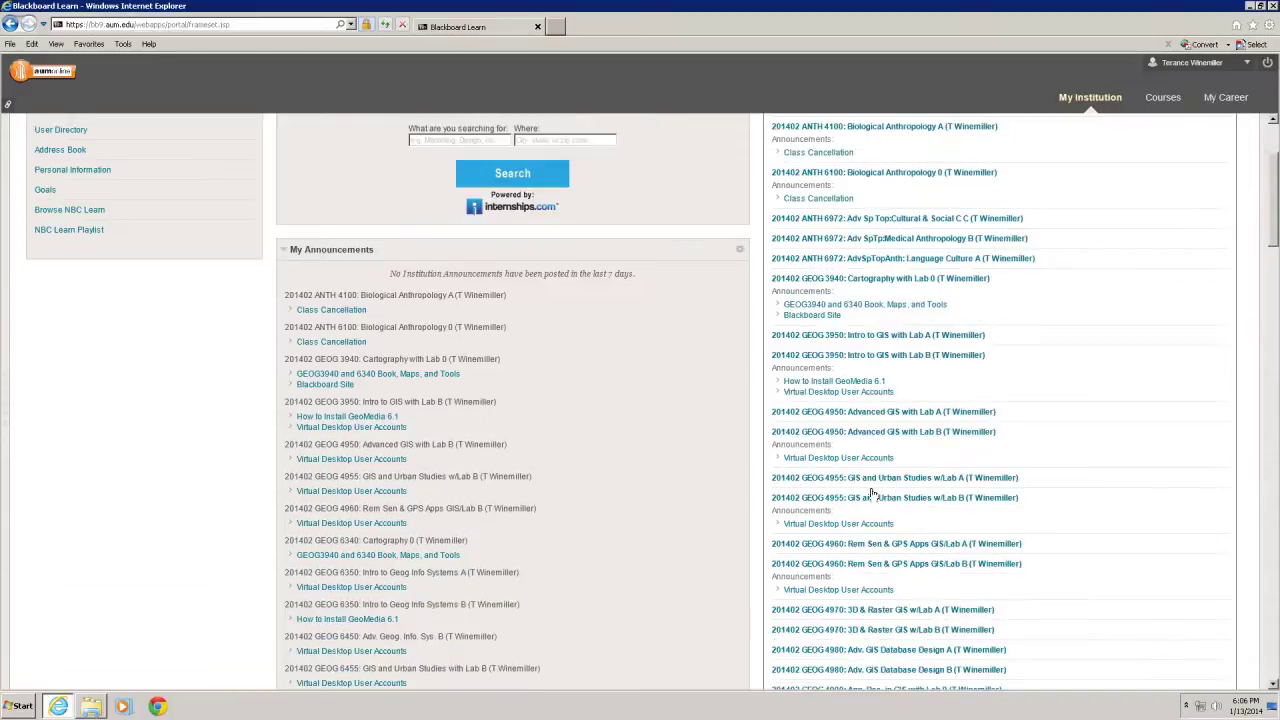
scroll(885, 568, up, 2)
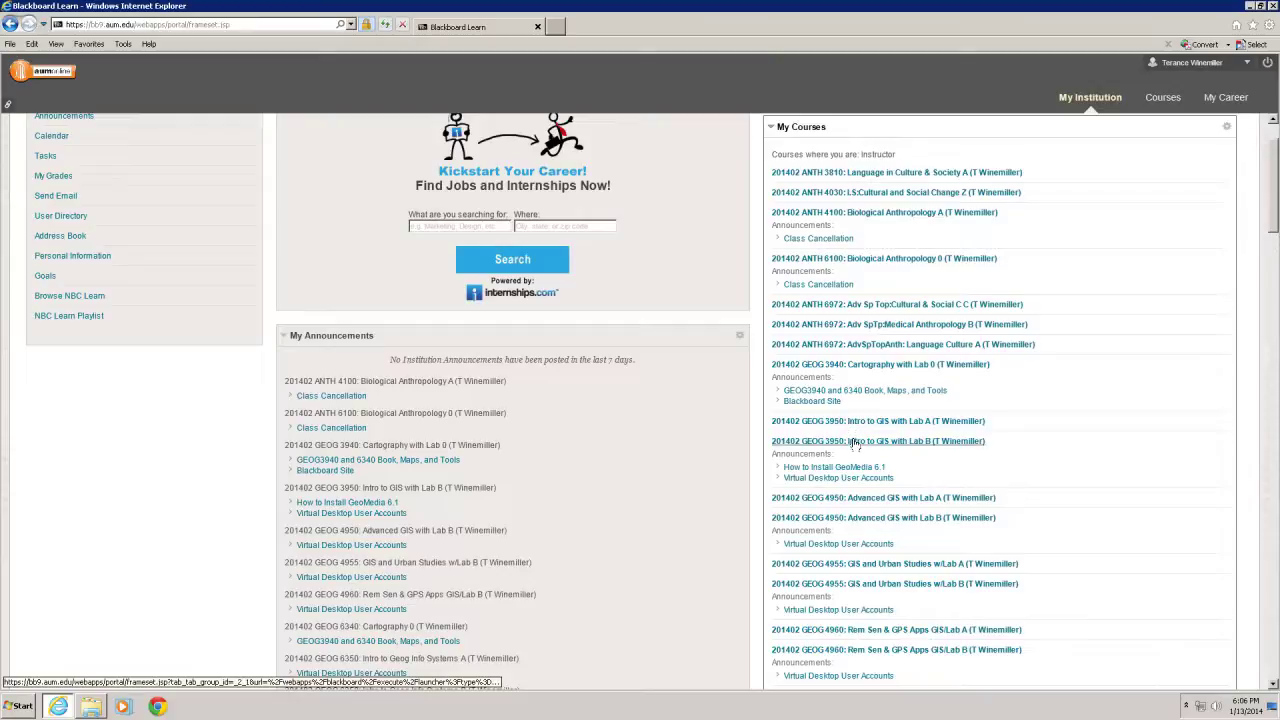
click(855, 443)
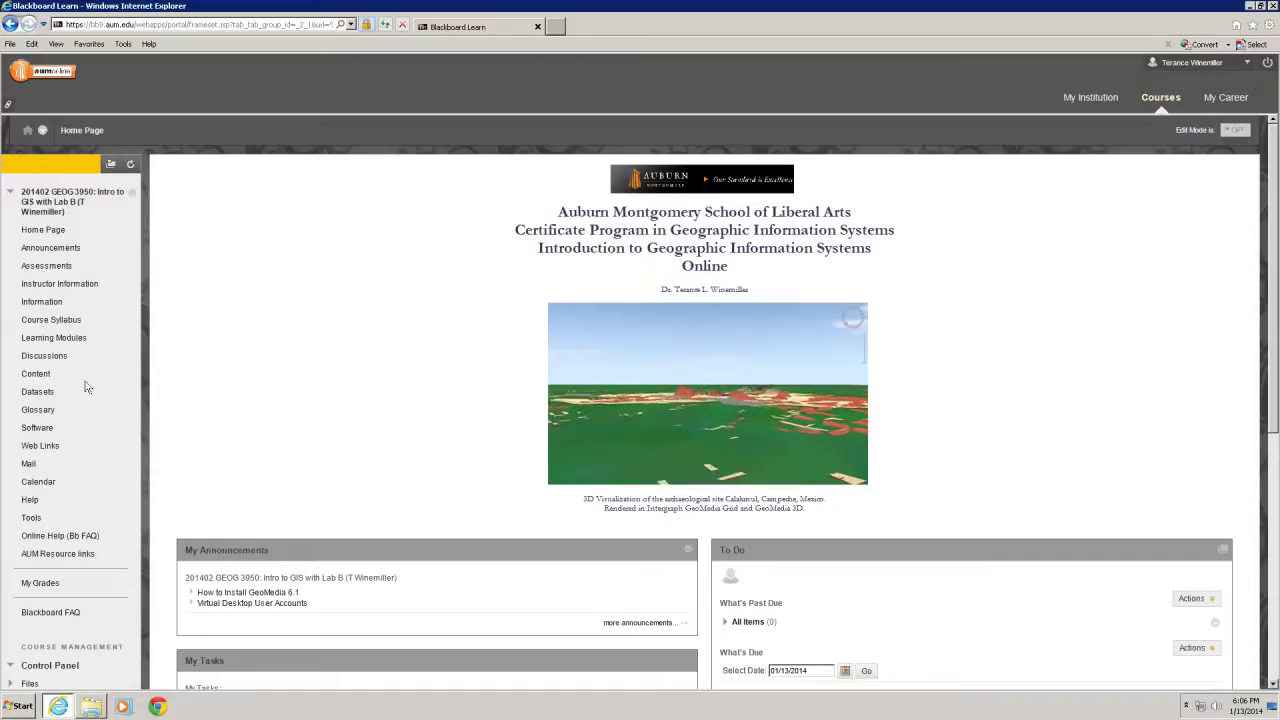
Go through Learning Modules and Topic One: Introduction to GIS to open GEOG 3950 Lab 01
click(58, 338)
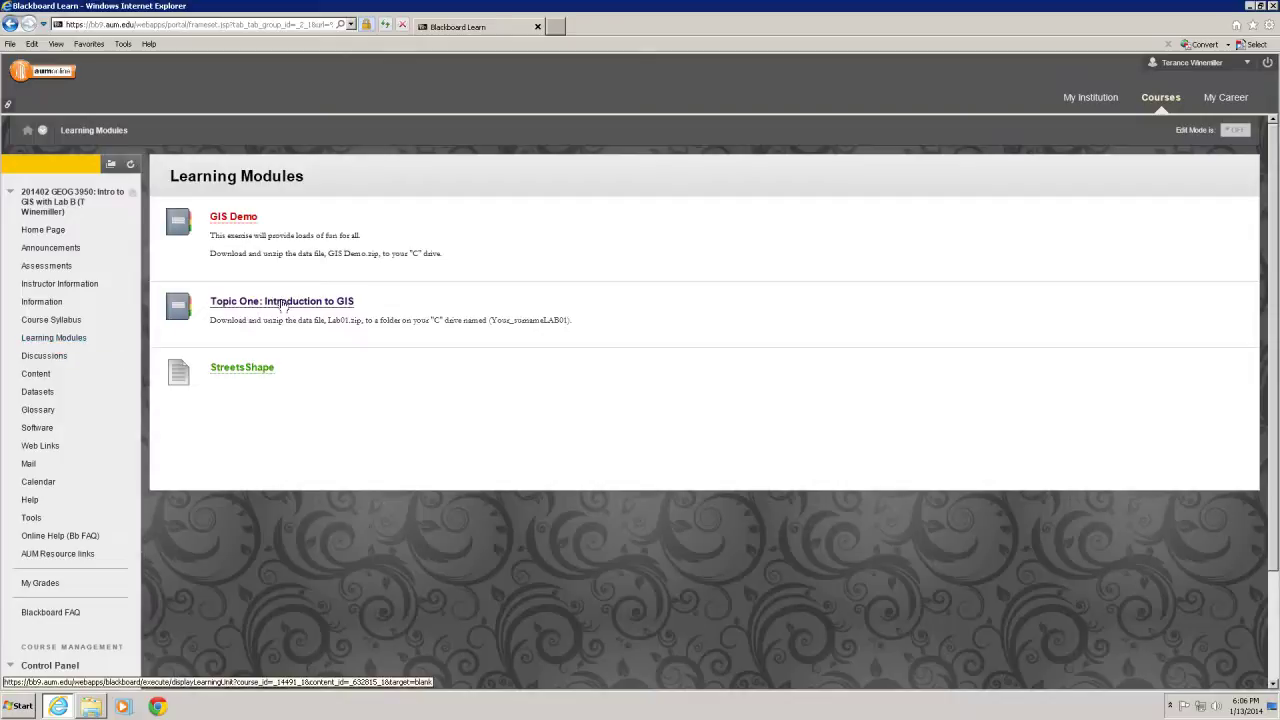
click(283, 304)
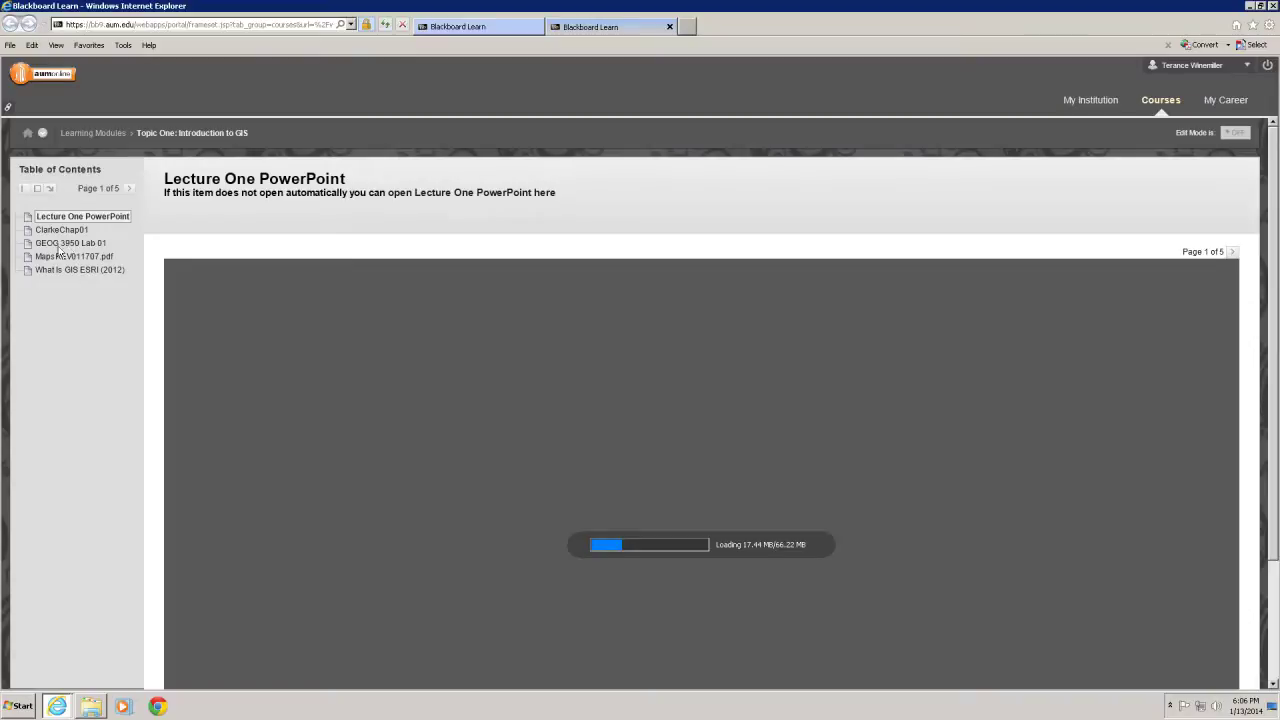
click(58, 246)
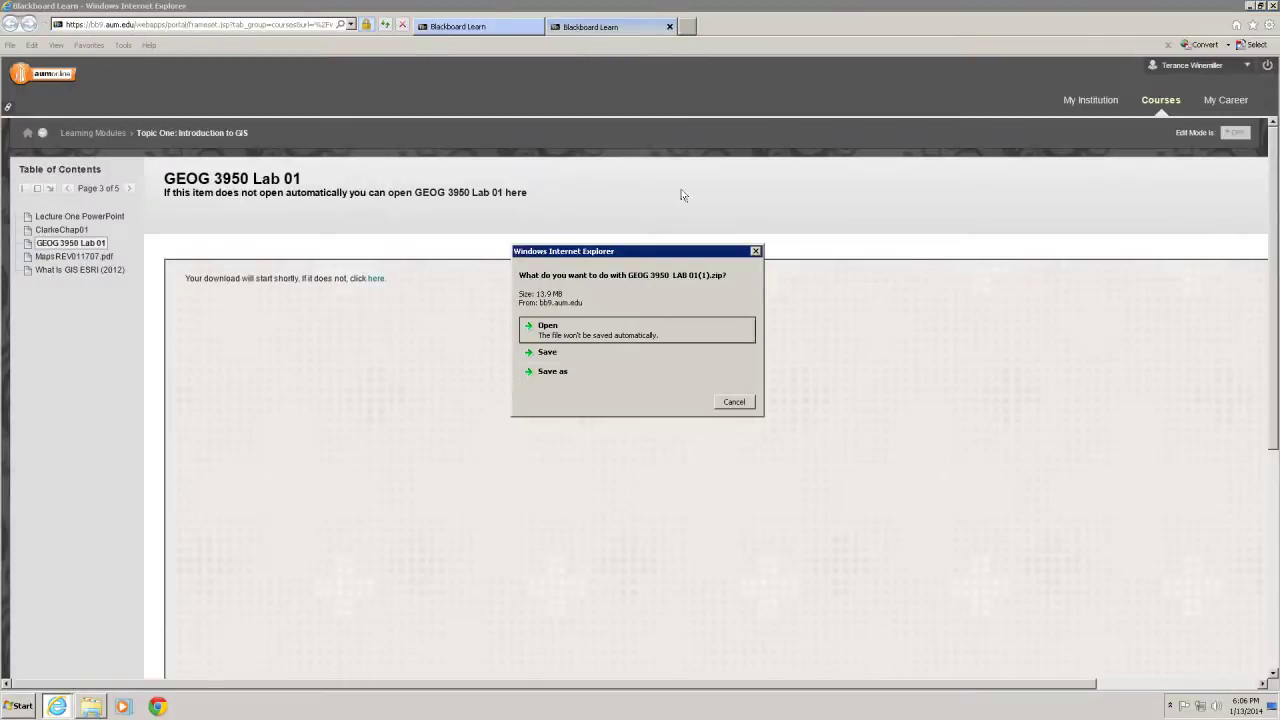
Save the lab zip into a new C: folder named with the student's surname plus LAB01
click(555, 372)
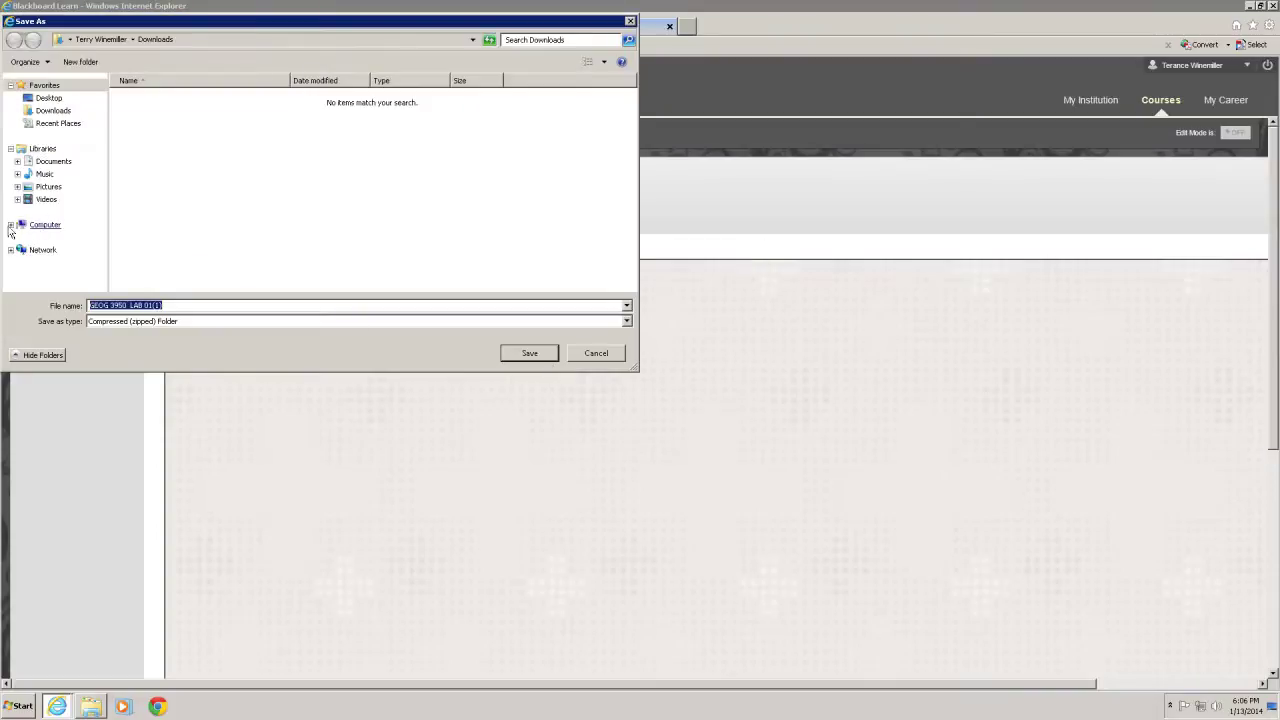
click(10, 225)
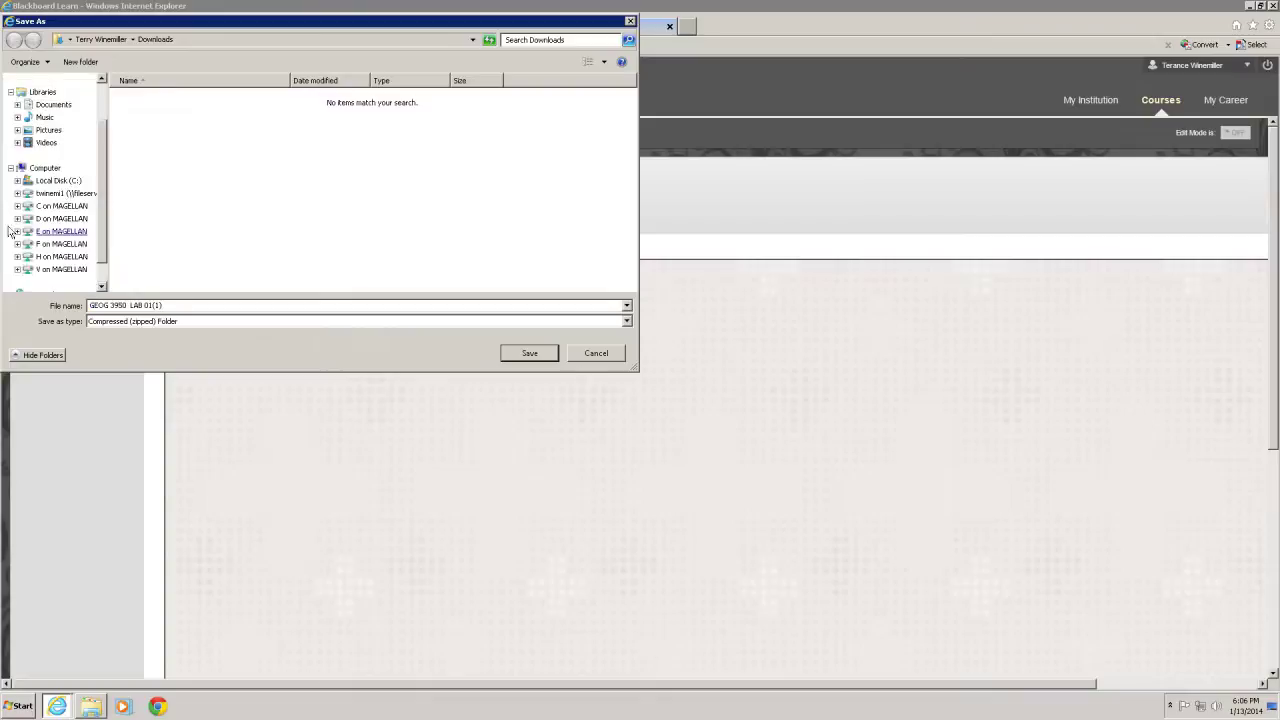
click(62, 181)
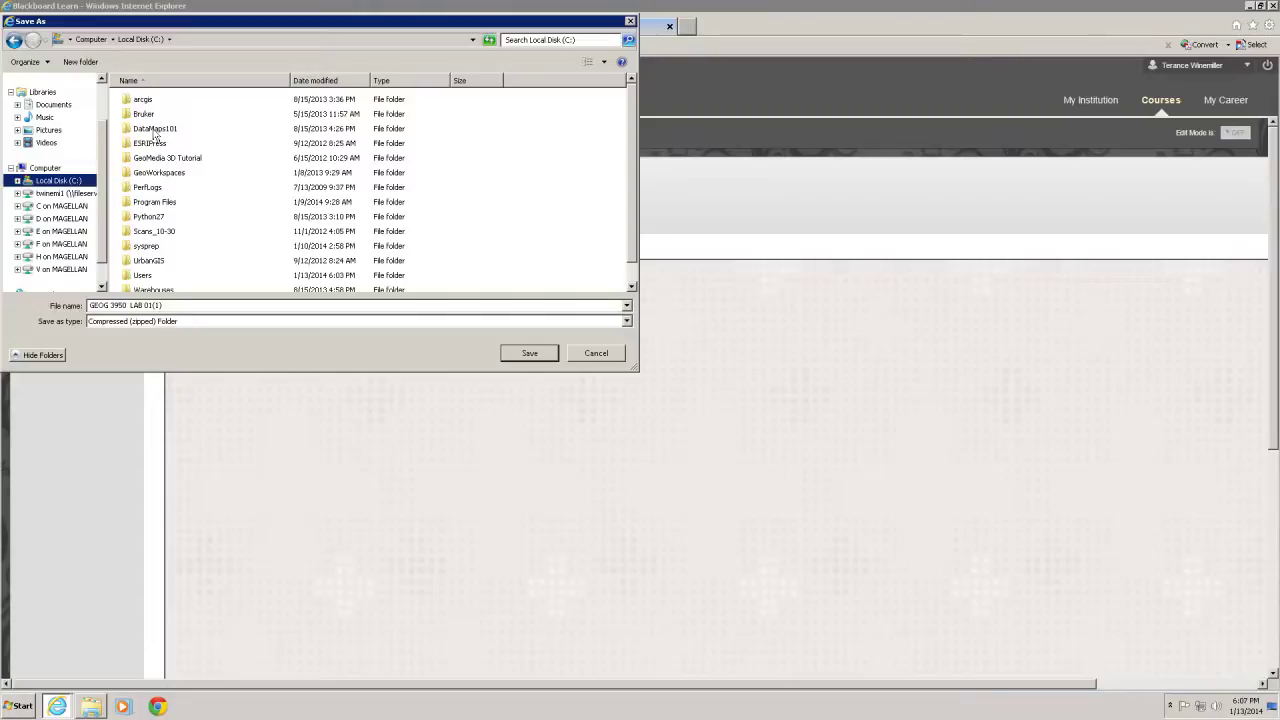
click(80, 62)
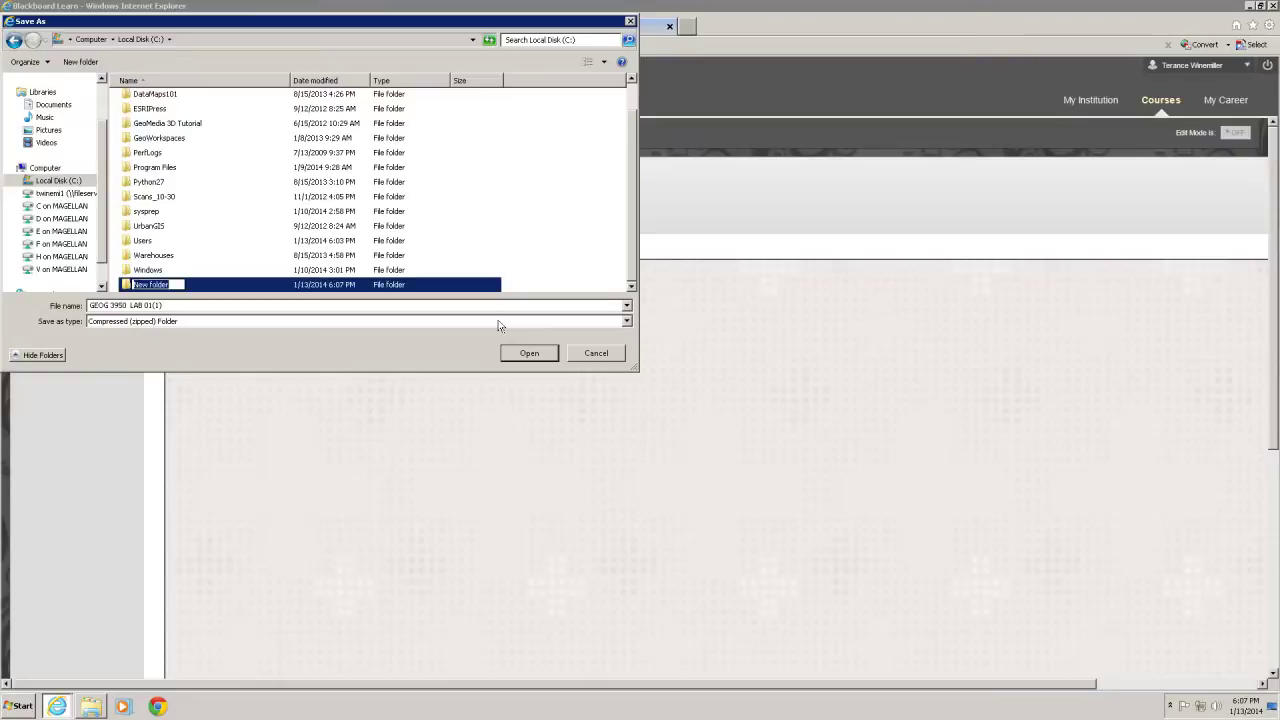
text(WinemillerLAB01)
key(Return)
double_click(127, 285)
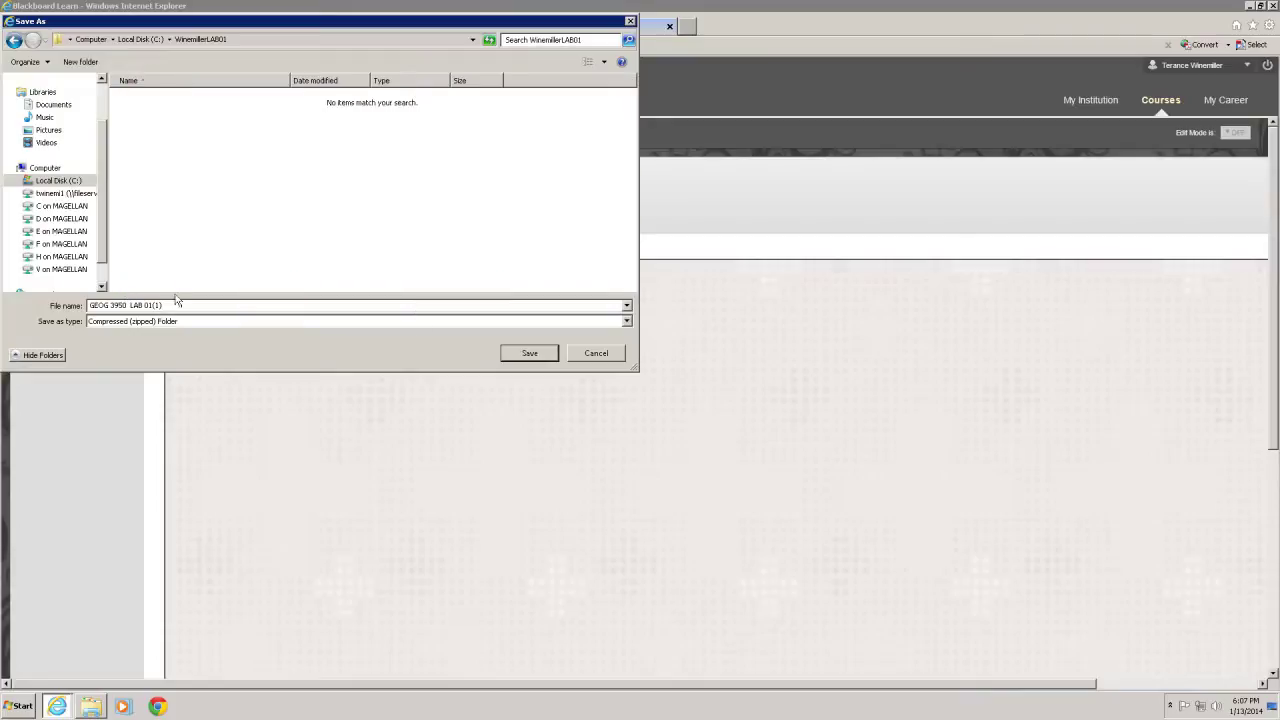
click(529, 354)
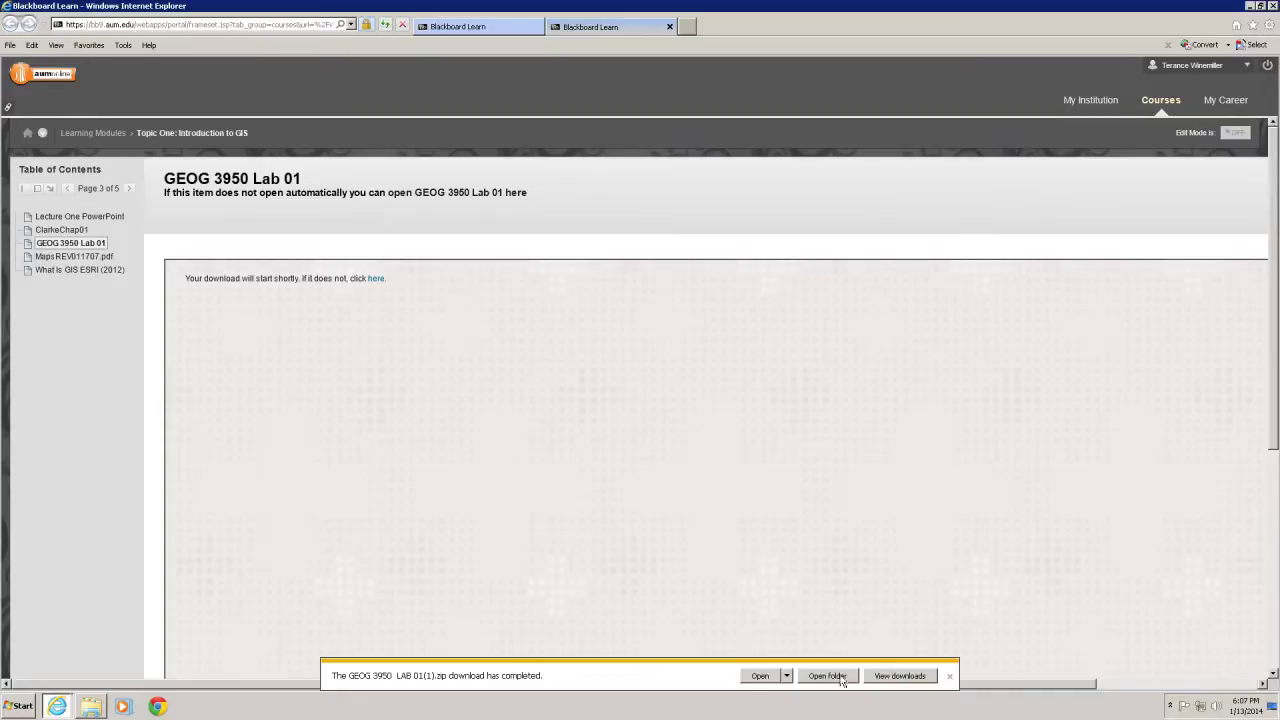
Open the new lab folder on Local Disk (C:) in Explorer and minimize Internet Explorer
click(91, 707)
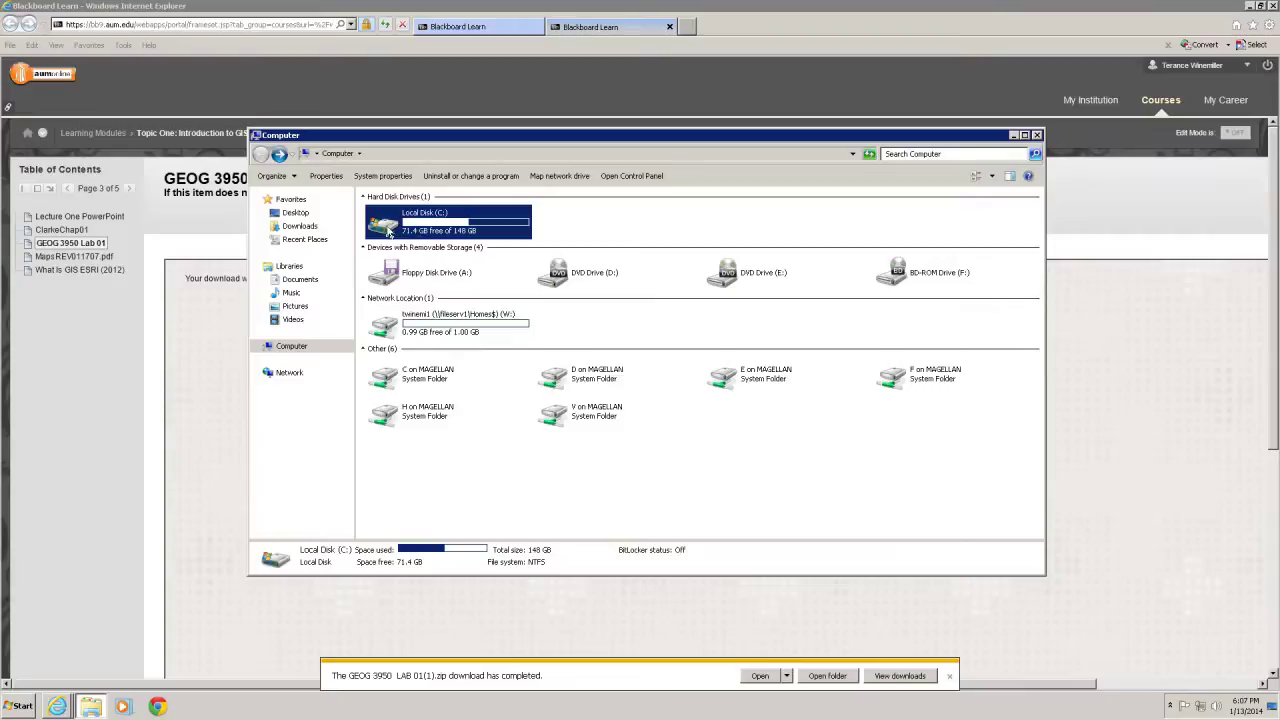
double_click(399, 229)
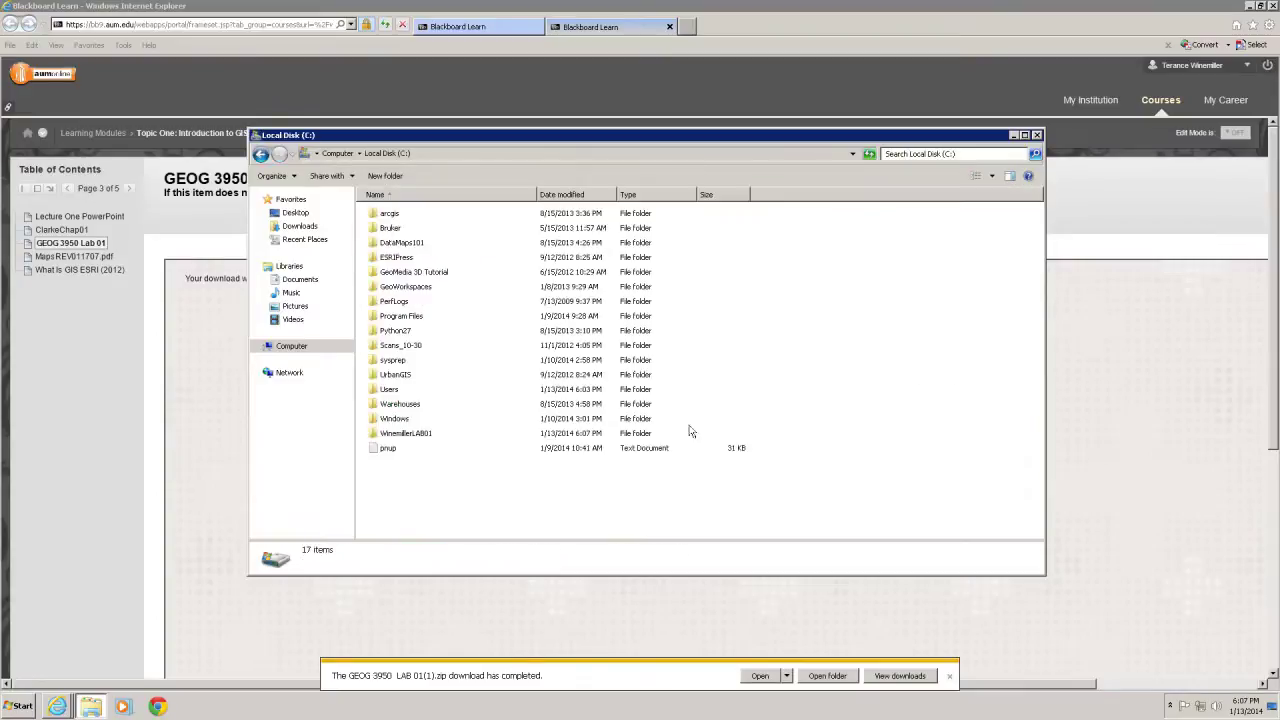
click(398, 436)
click(398, 437)
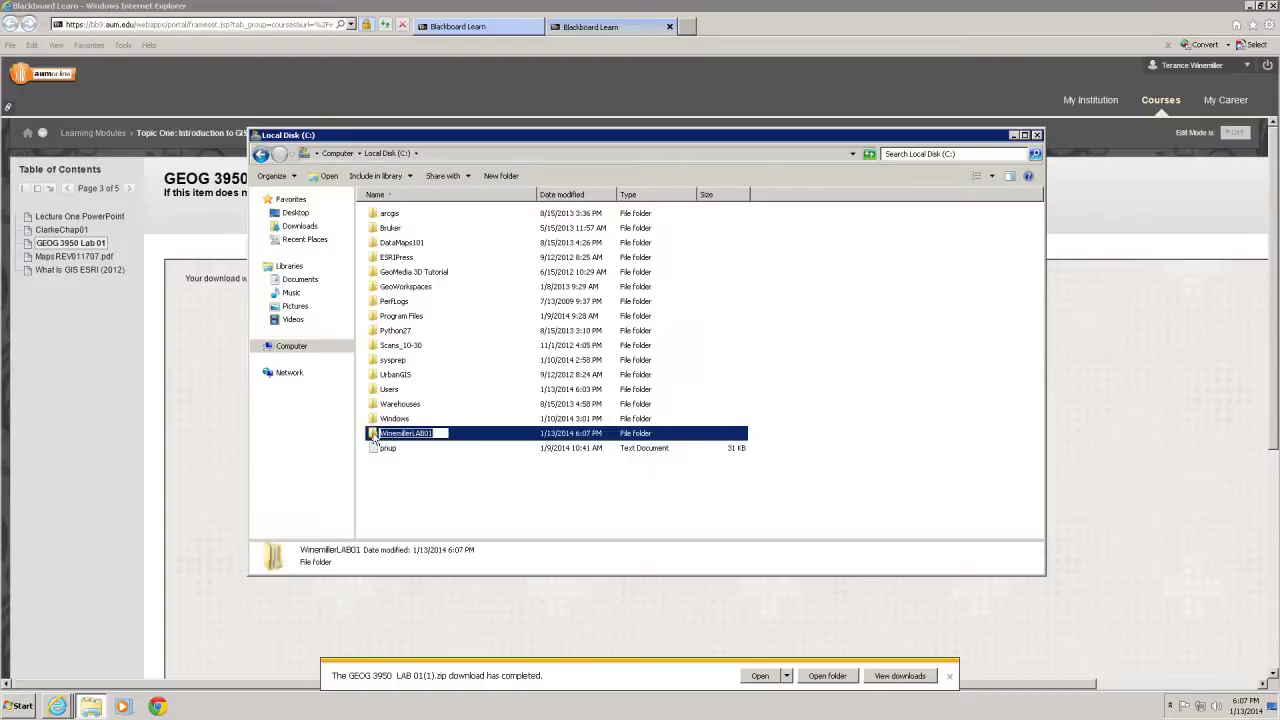
double_click(373, 437)
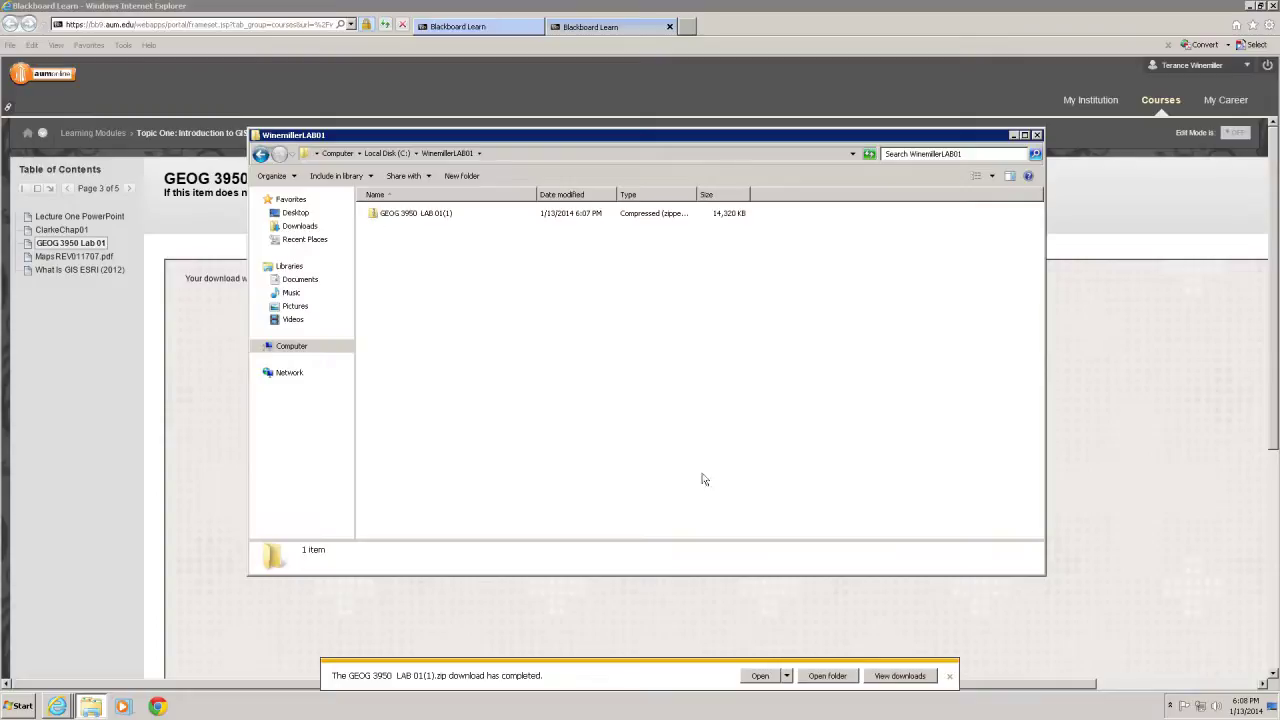
click(1252, 8)
click(1252, 8)
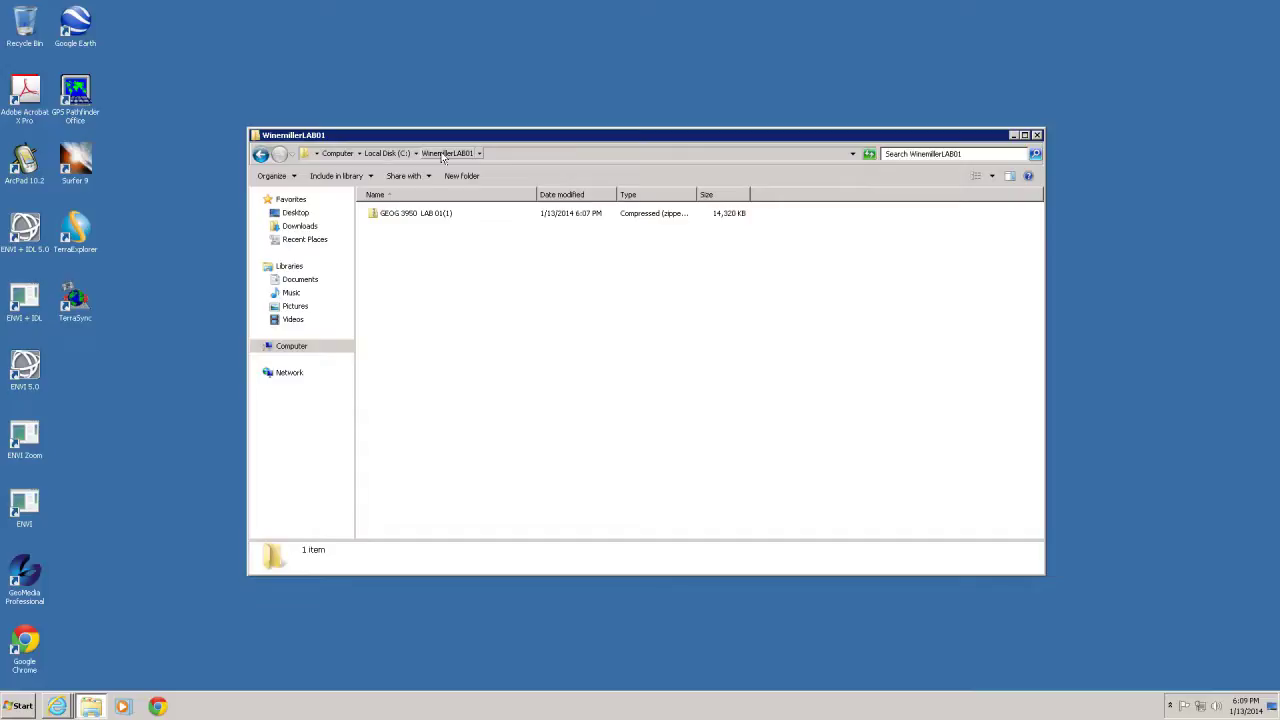
Open the GEOG 3950 LAB 01(1) zip to view its five items
double_click(377, 218)
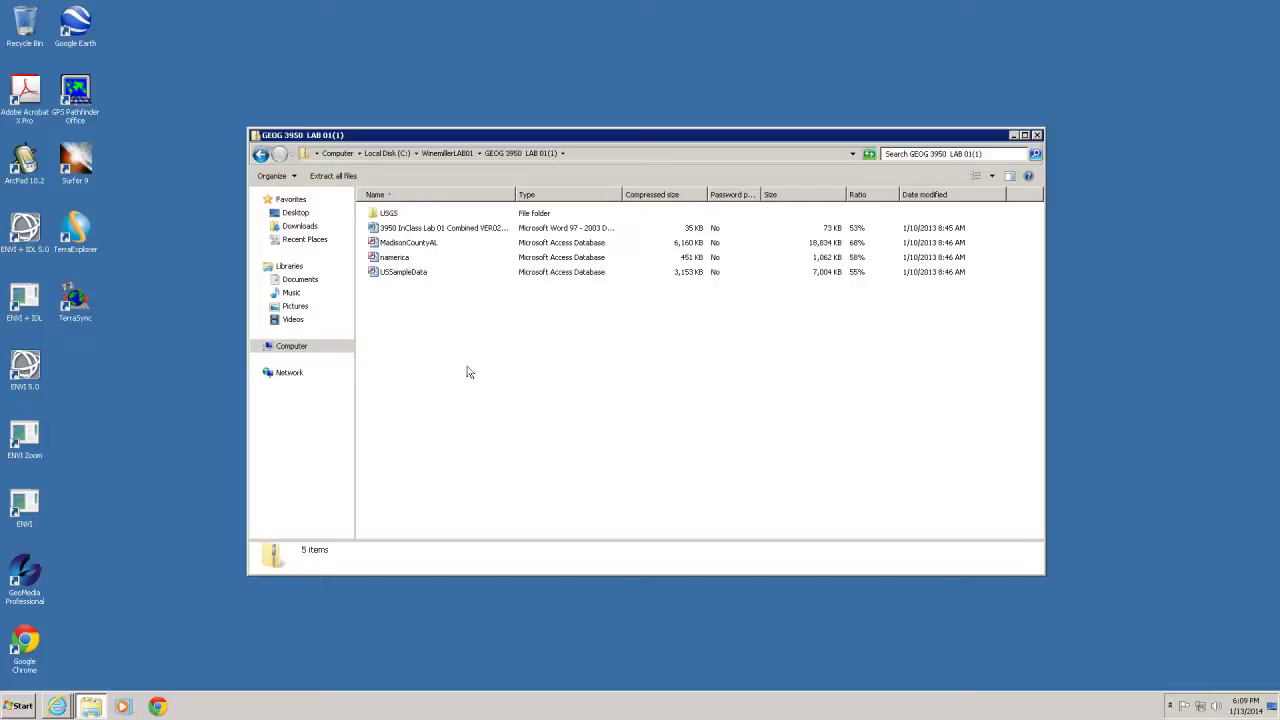
Open the Lab 01 Word document with recommended Office settings and enable editing
double_click(405, 228)
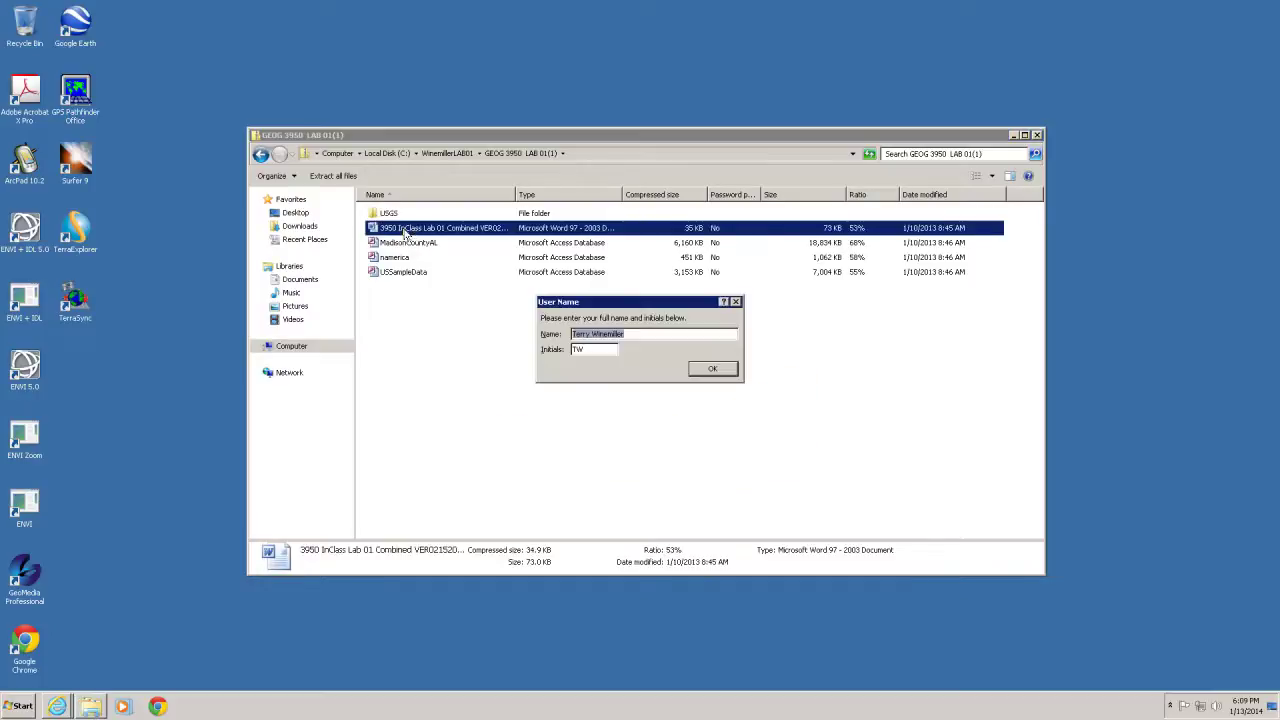
click(712, 368)
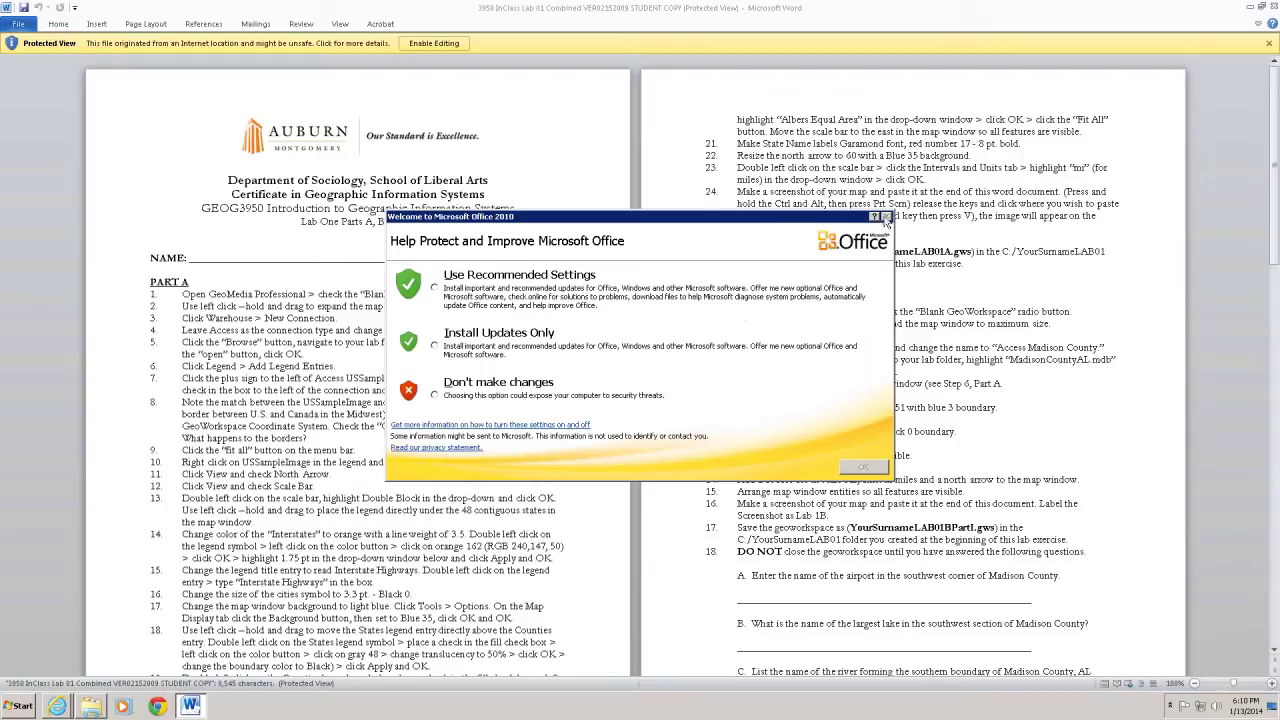
click(485, 300)
click(858, 468)
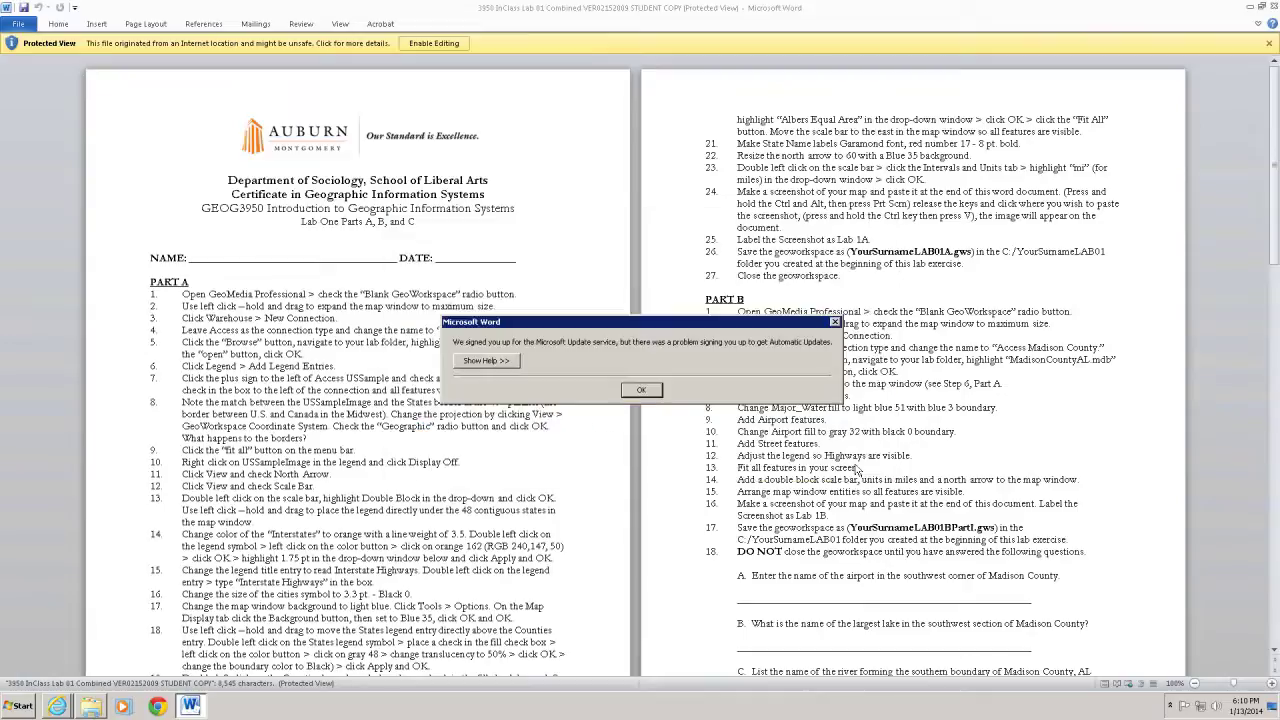
click(641, 390)
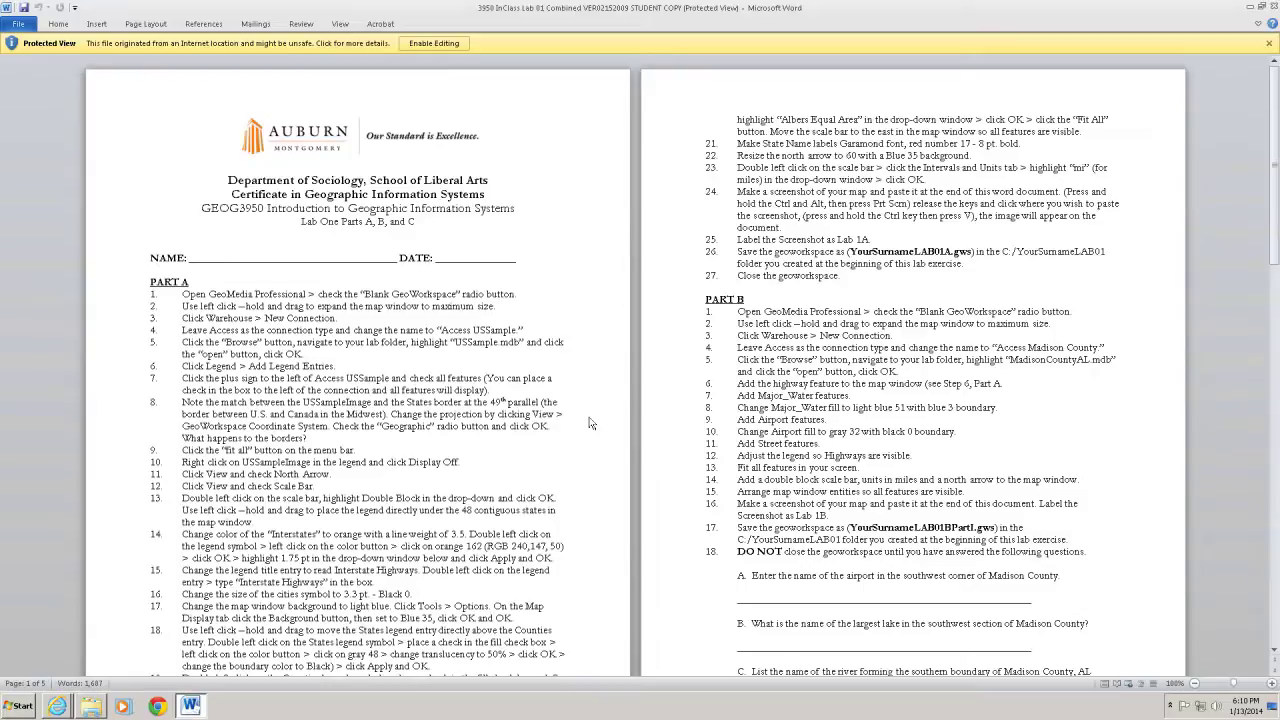
click(419, 45)
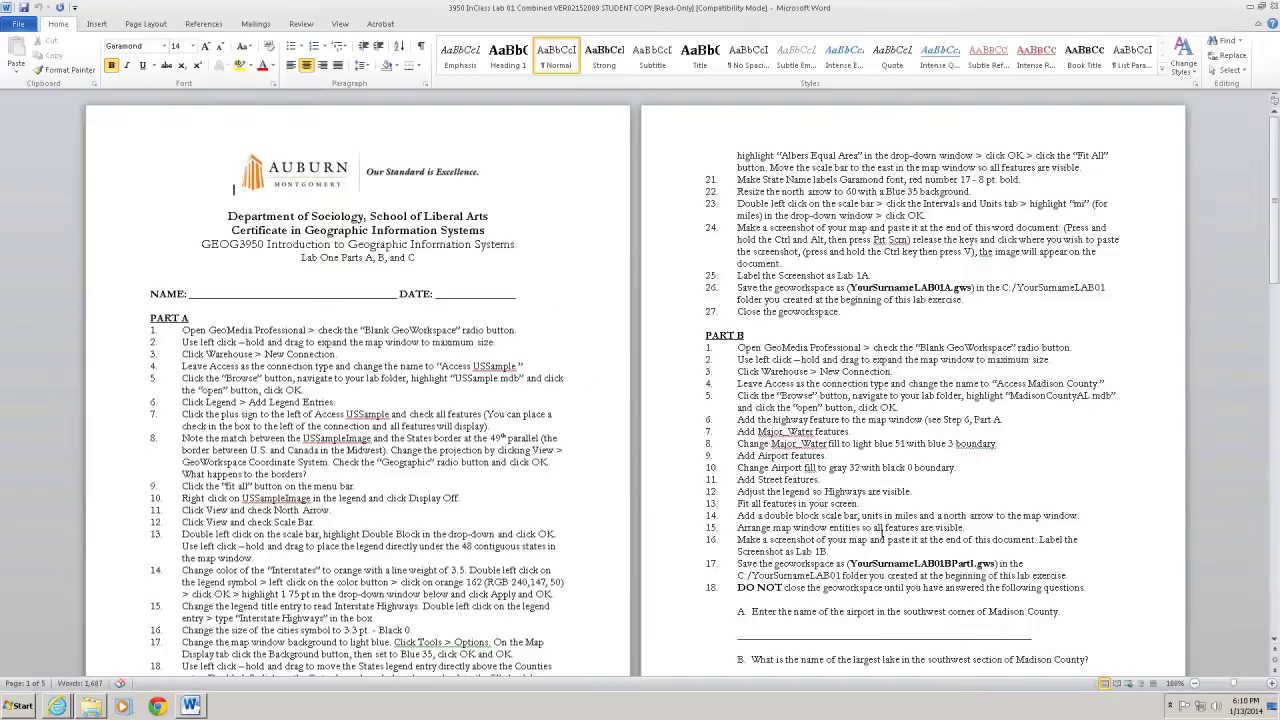
Insert a page break after step 6 at the end of the lab document
scroll(870, 520, down, 4)
scroll(851, 507, down, 1)
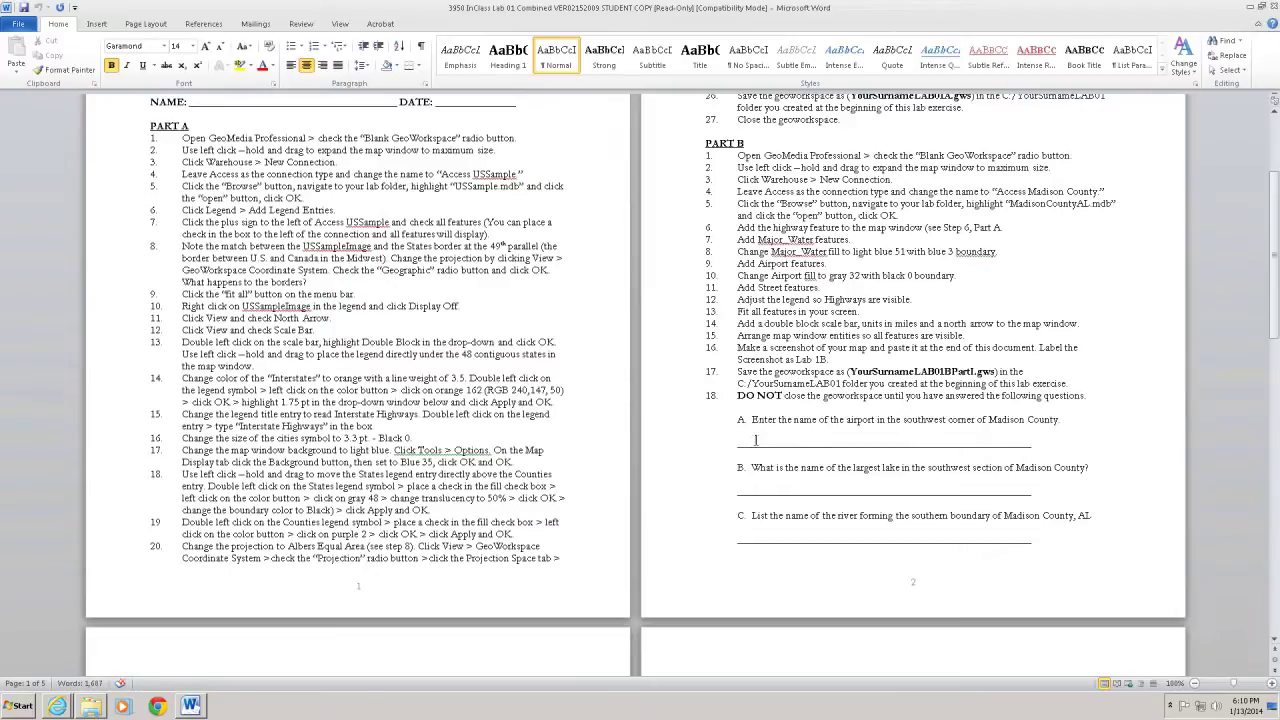
scroll(755, 439, down, 10)
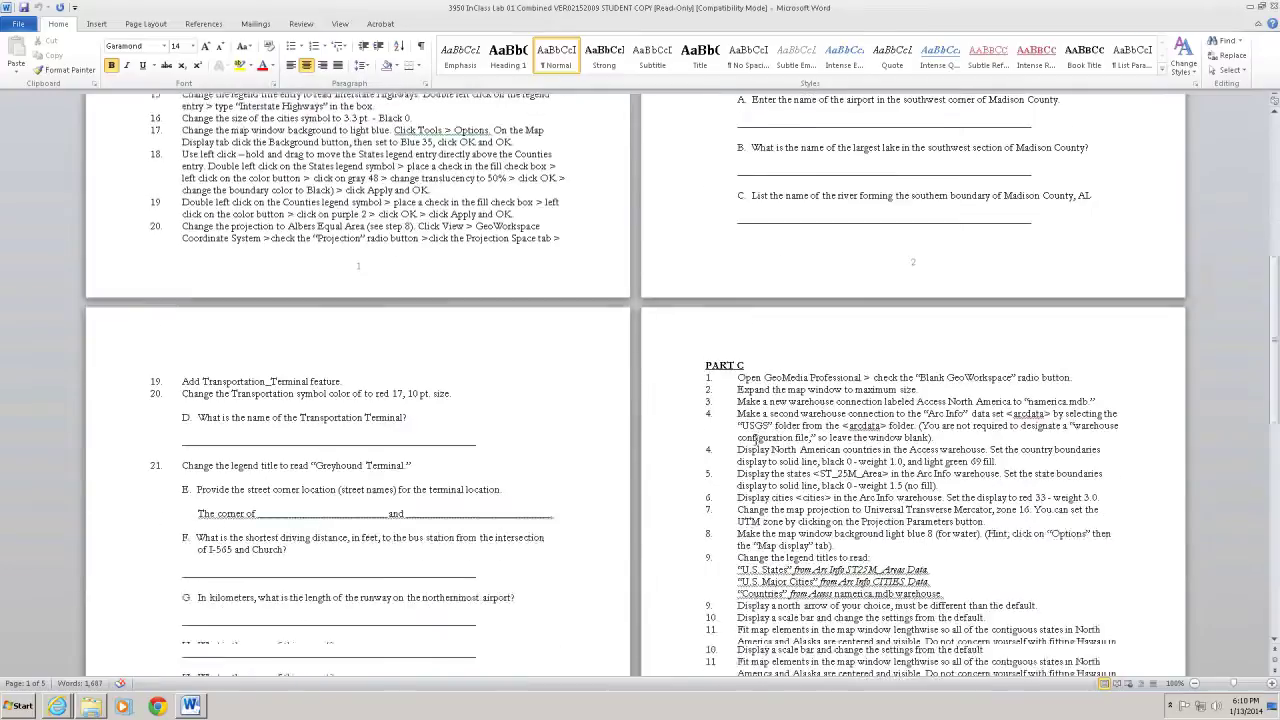
scroll(757, 444, down, 20)
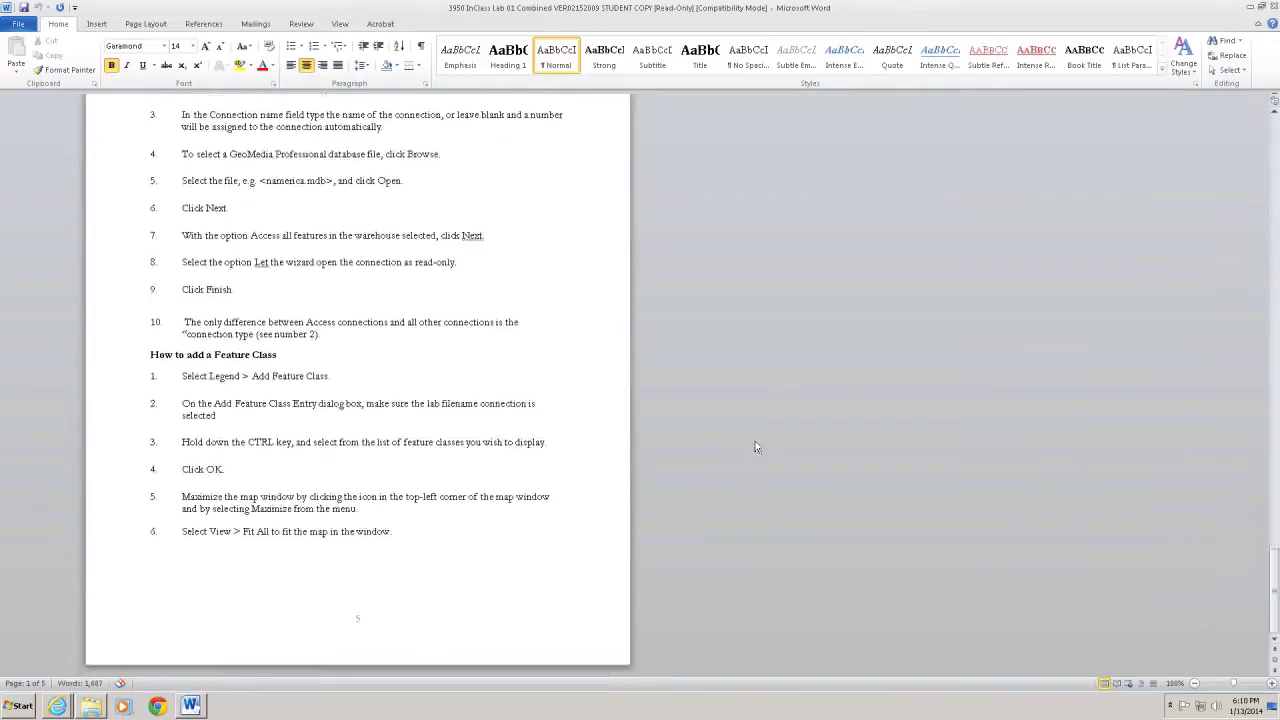
scroll(757, 447, down, 4)
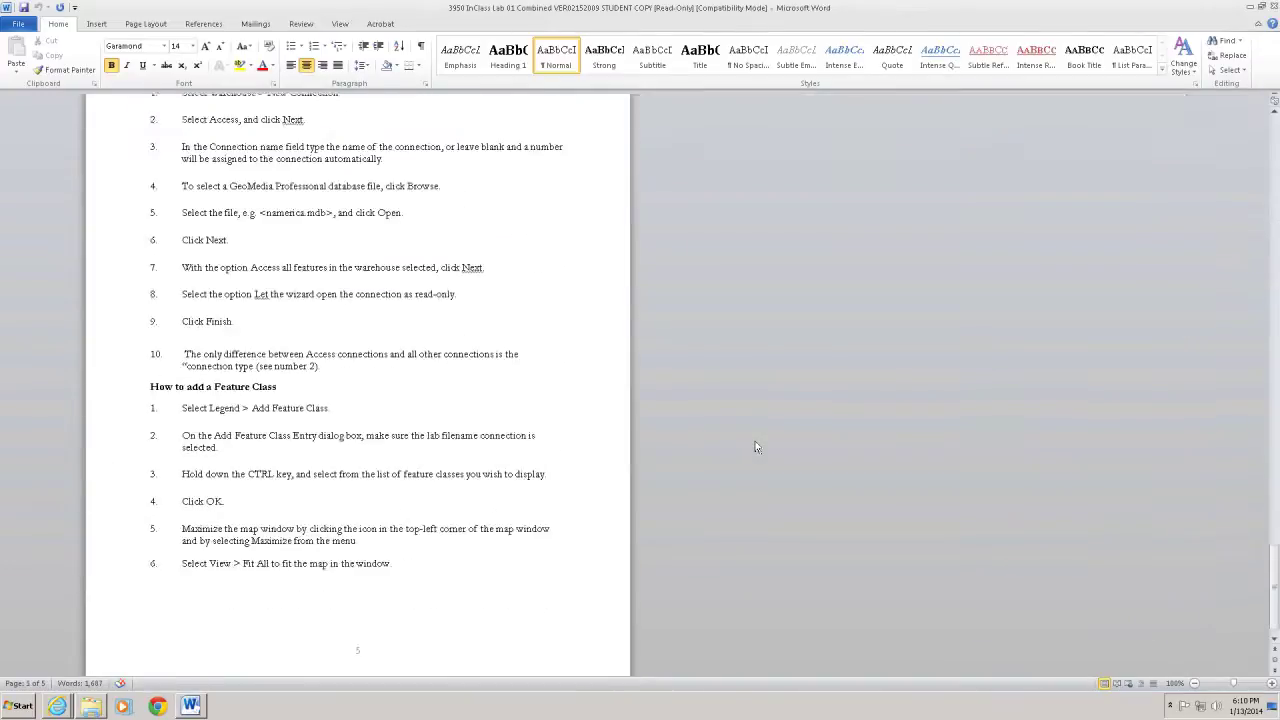
click(459, 530)
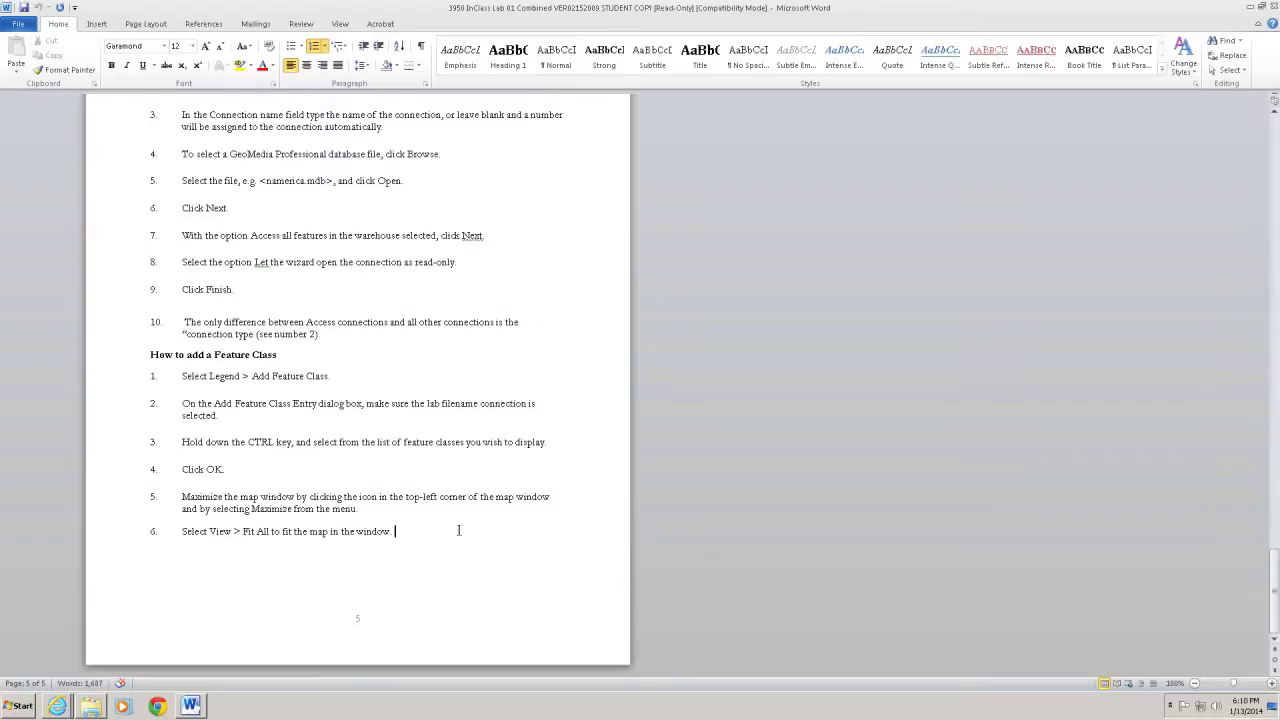
key(ctrl+Return)
Remove the stray '7' so the new page 6 is empty
text(7)
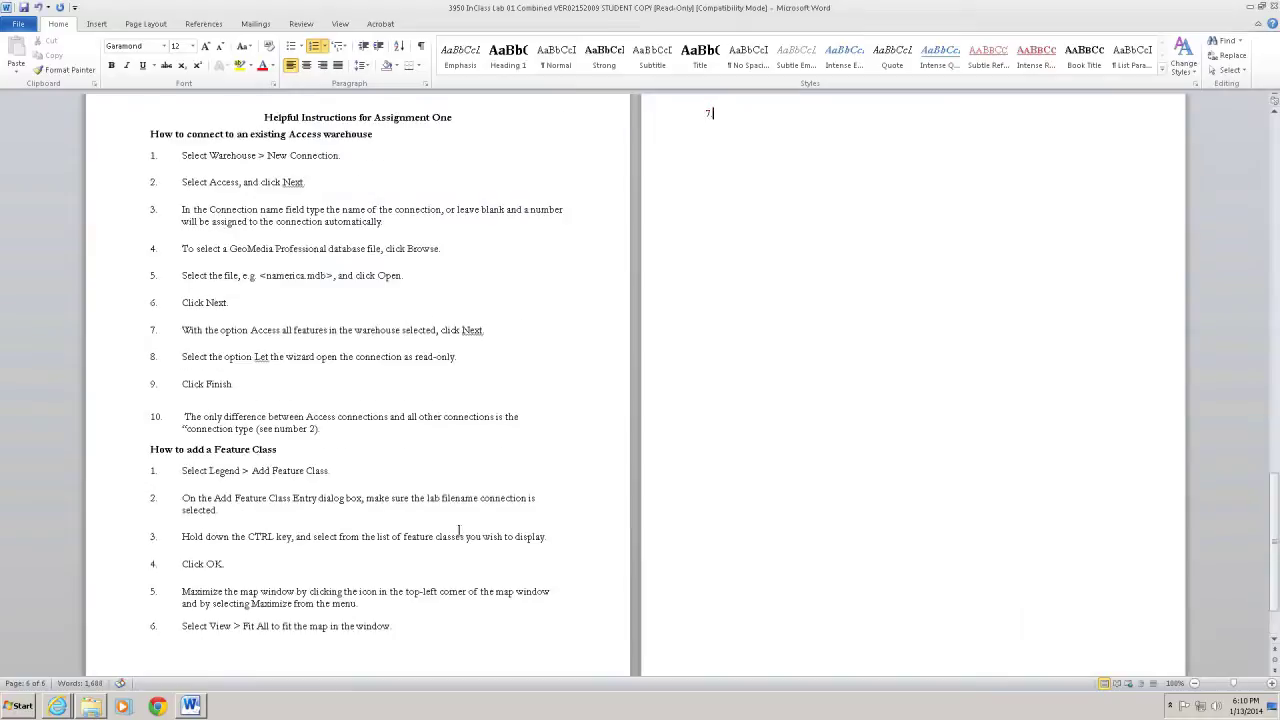
scroll(688, 506, up, 6)
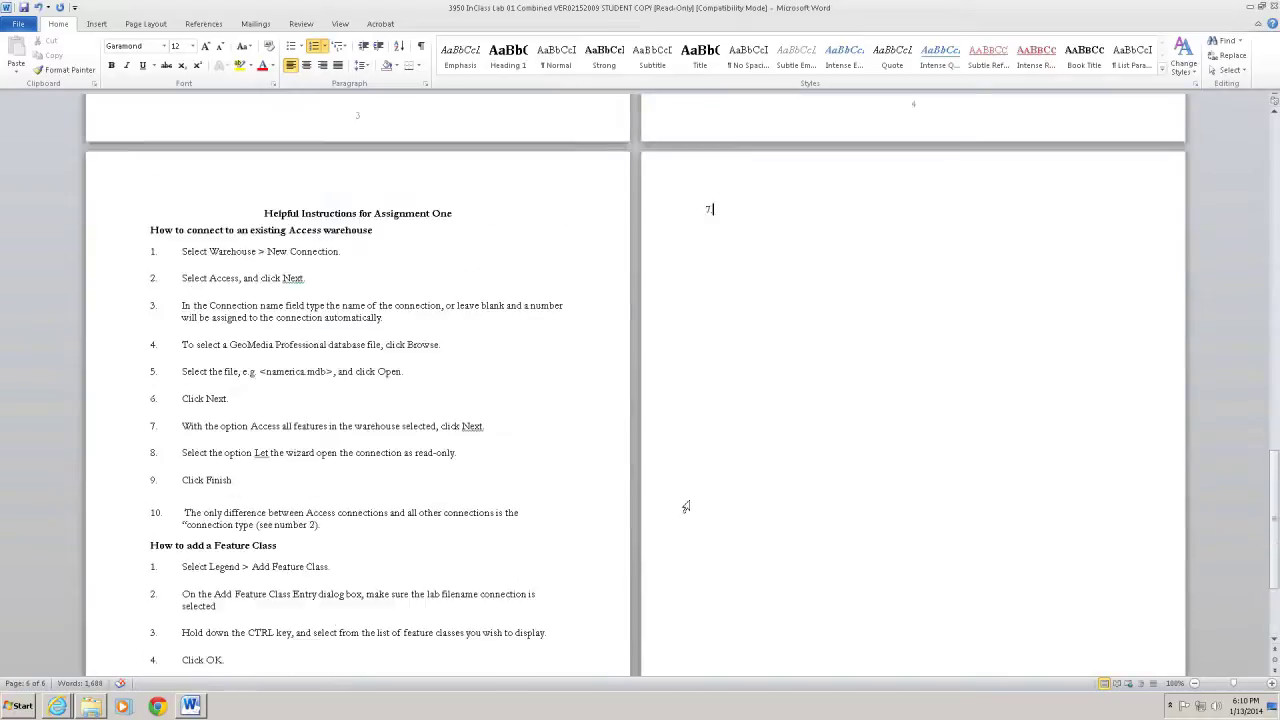
scroll(688, 506, up, 2)
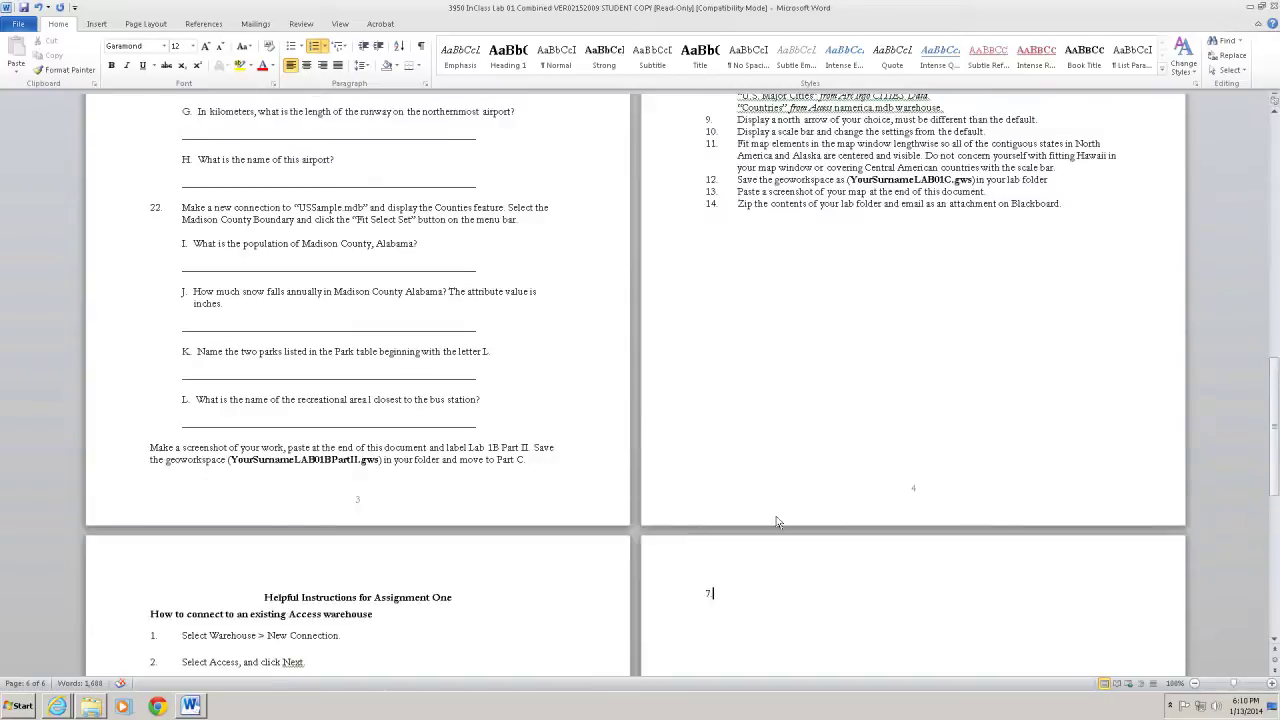
scroll(531, 608, down, 3)
scroll(531, 608, down, 6)
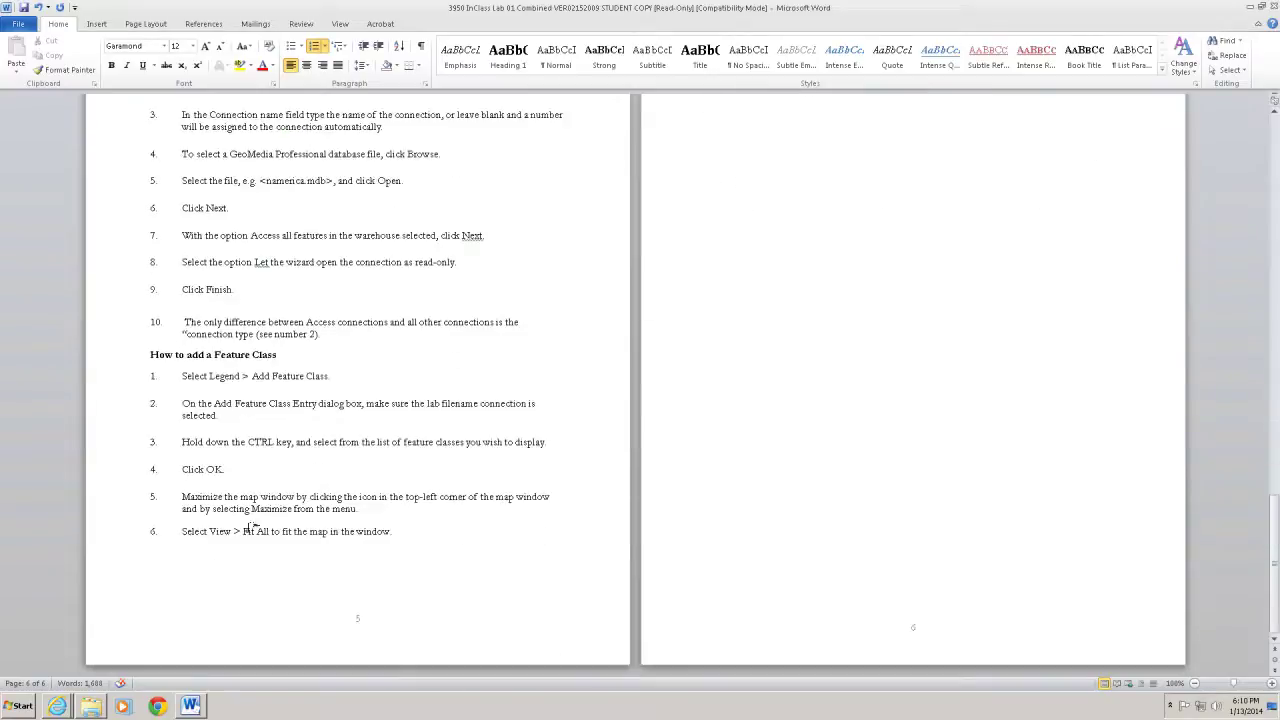
click(1004, 330)
key(BackSpace)
key(BackSpace)
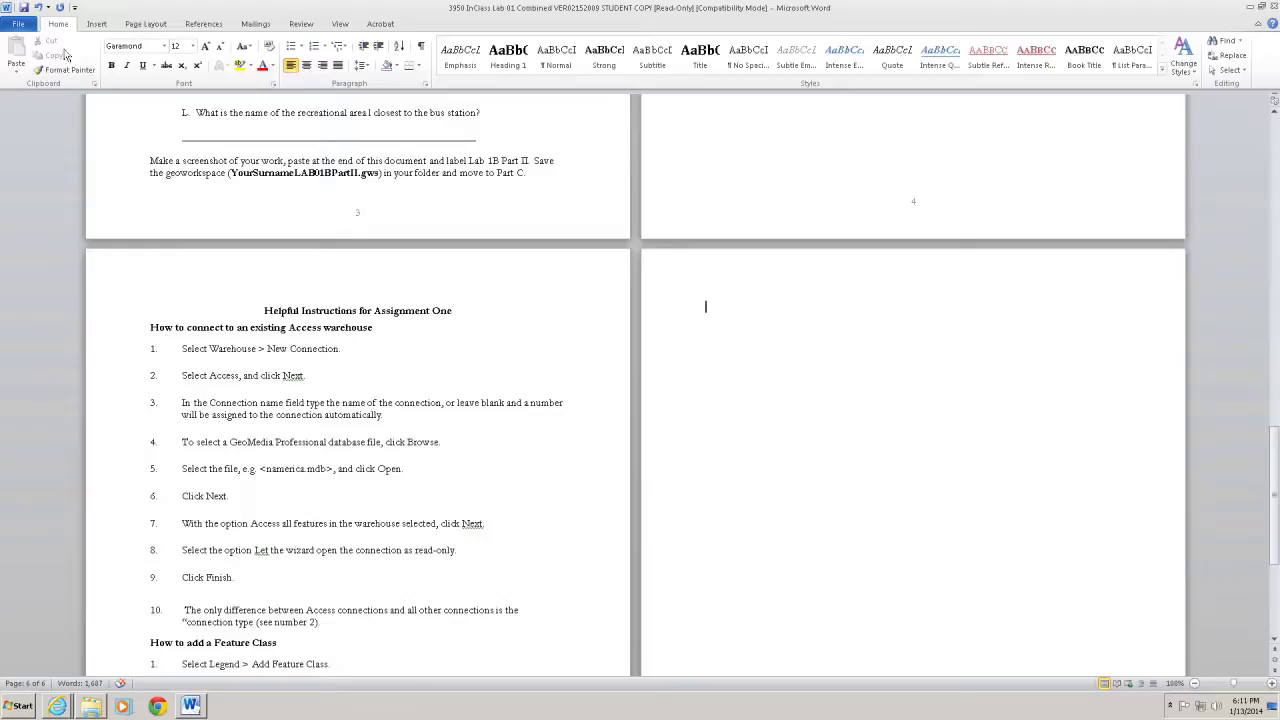
Save a copy of the handout named with the student's surname followed by LAB01
click(21, 27)
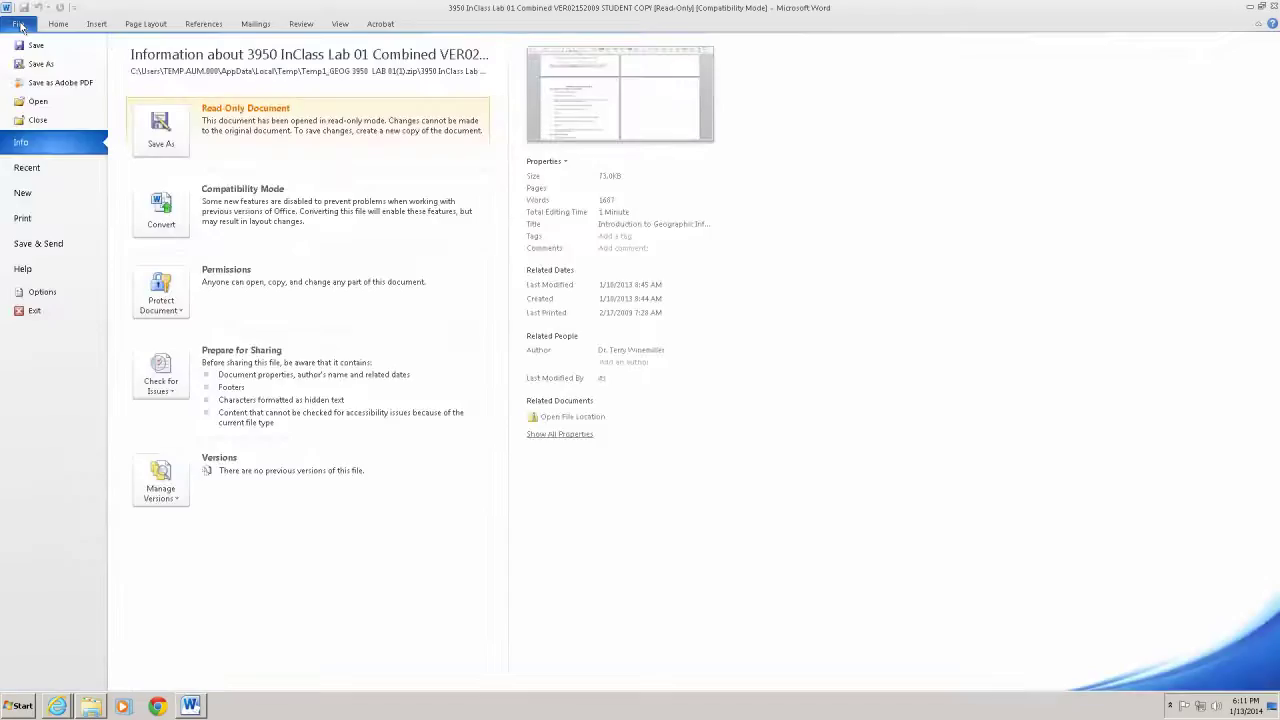
click(44, 66)
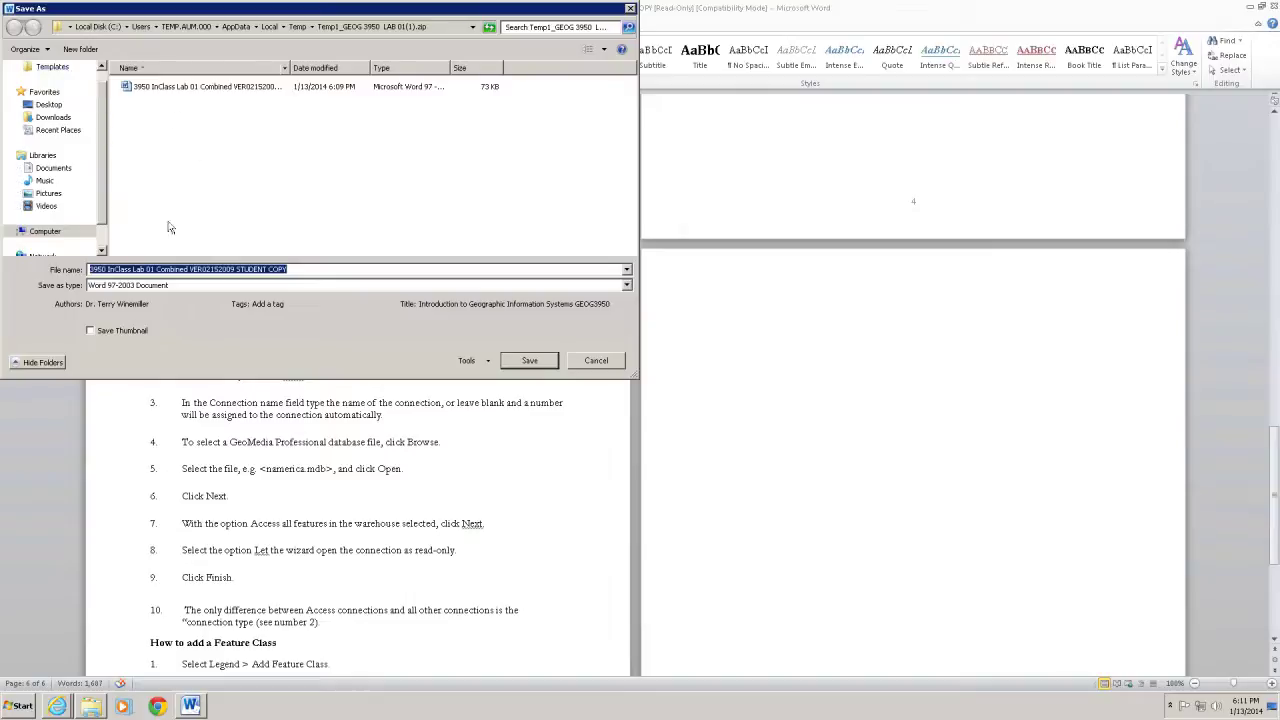
click(129, 269)
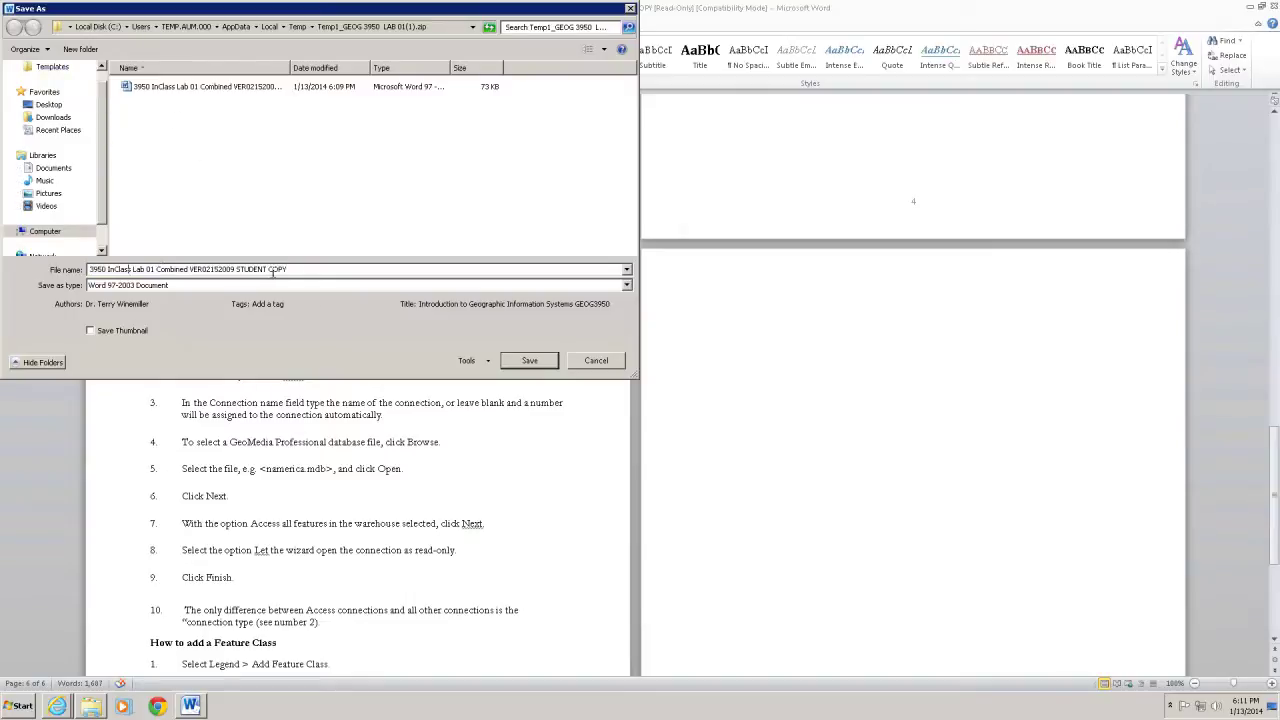
drag(300, 269, 62, 270)
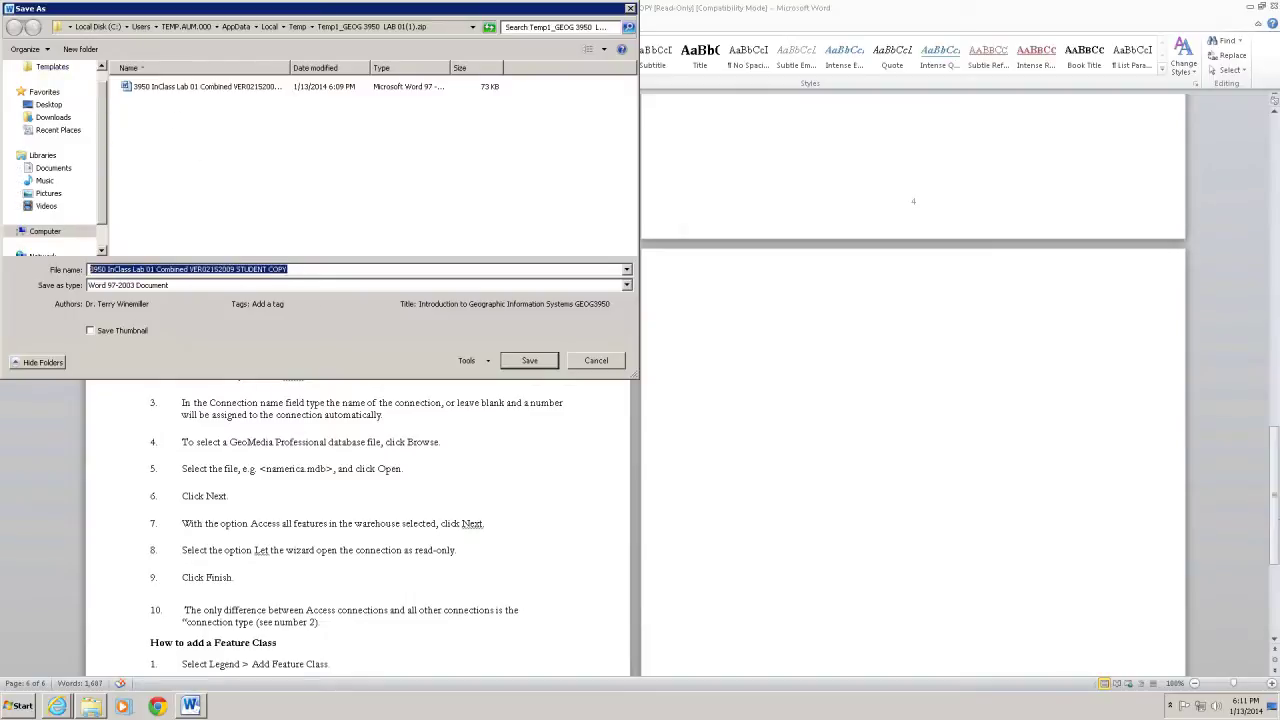
text(WinemillerLAB)
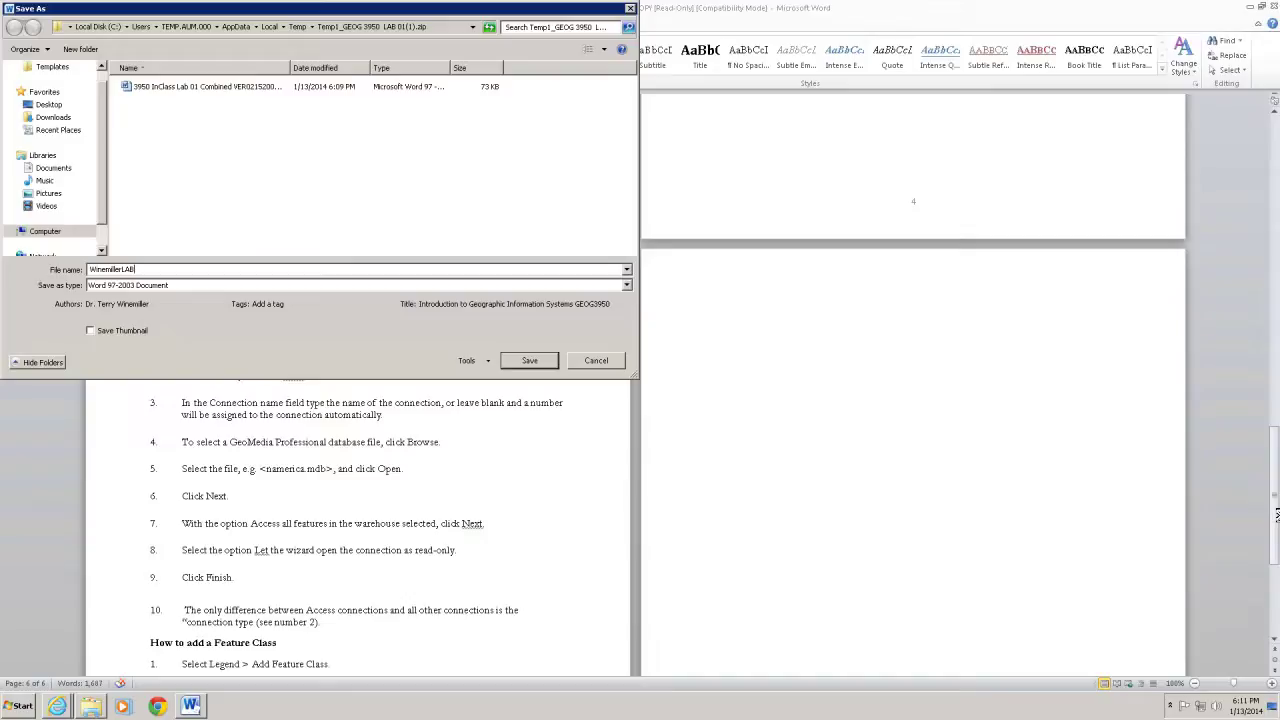
text(01)
click(529, 362)
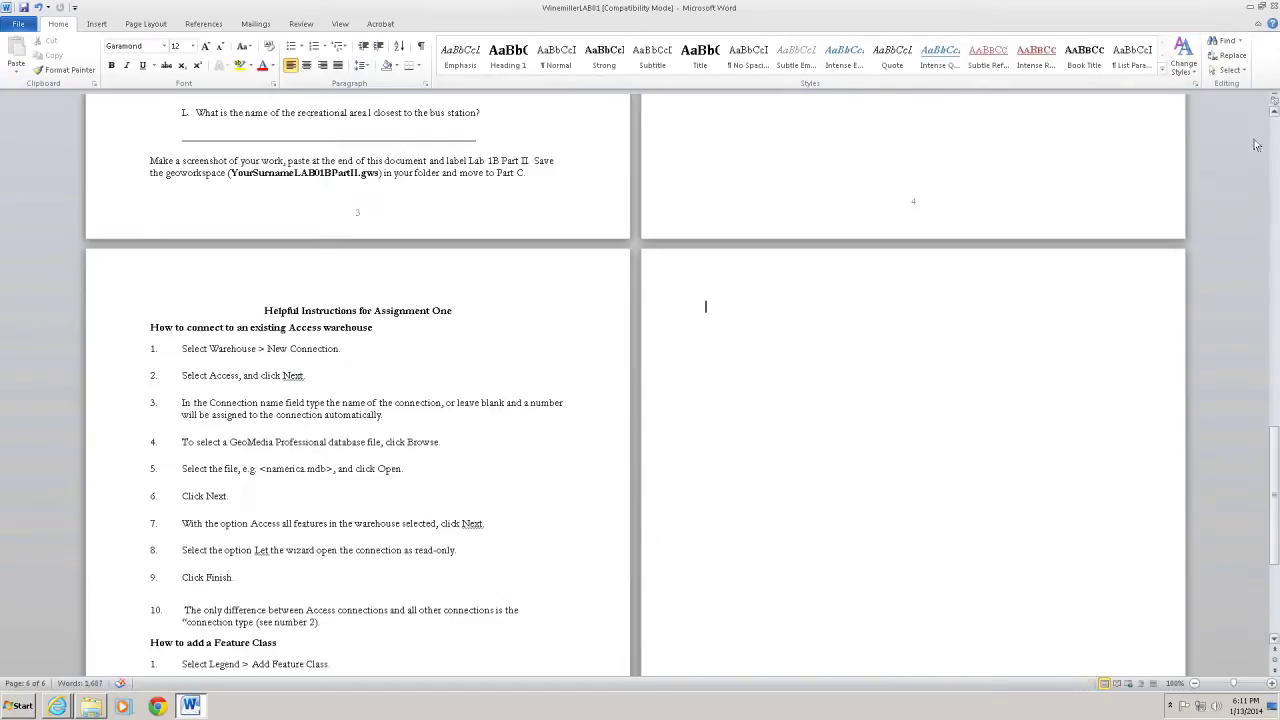
Restore down the Word window, narrowing it and stretching it to full screen height
click(1263, 8)
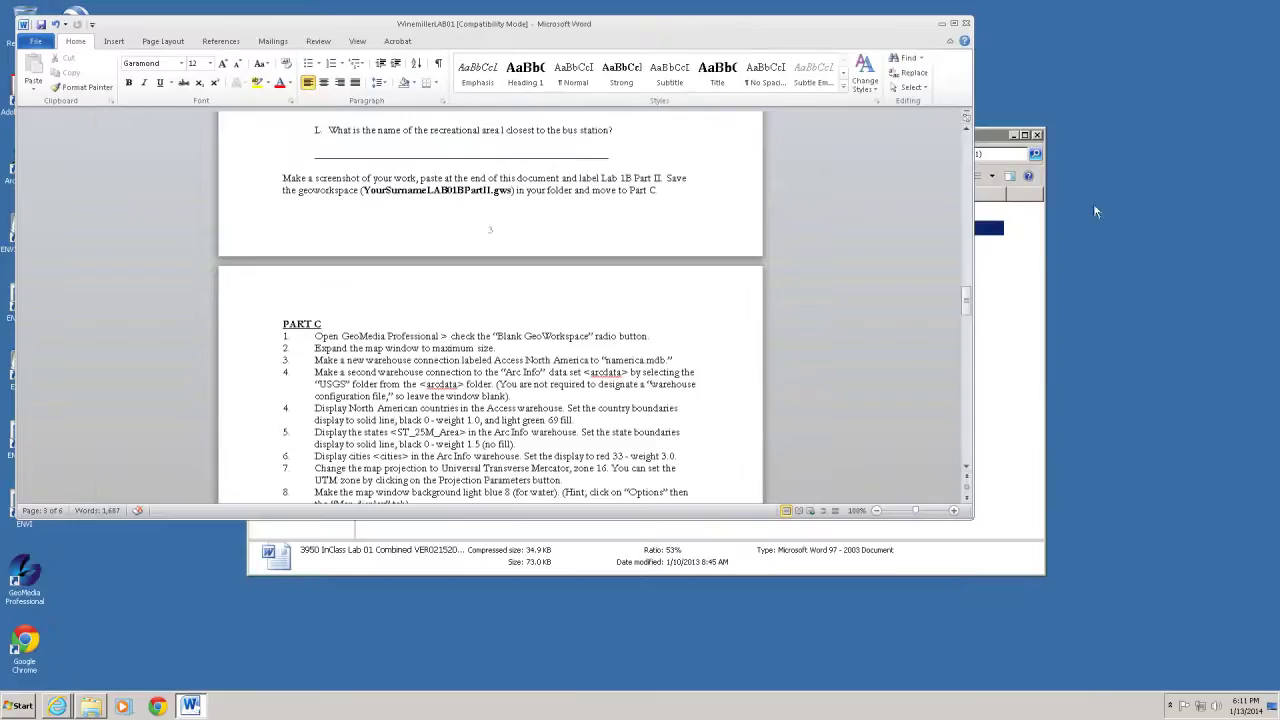
click(972, 415)
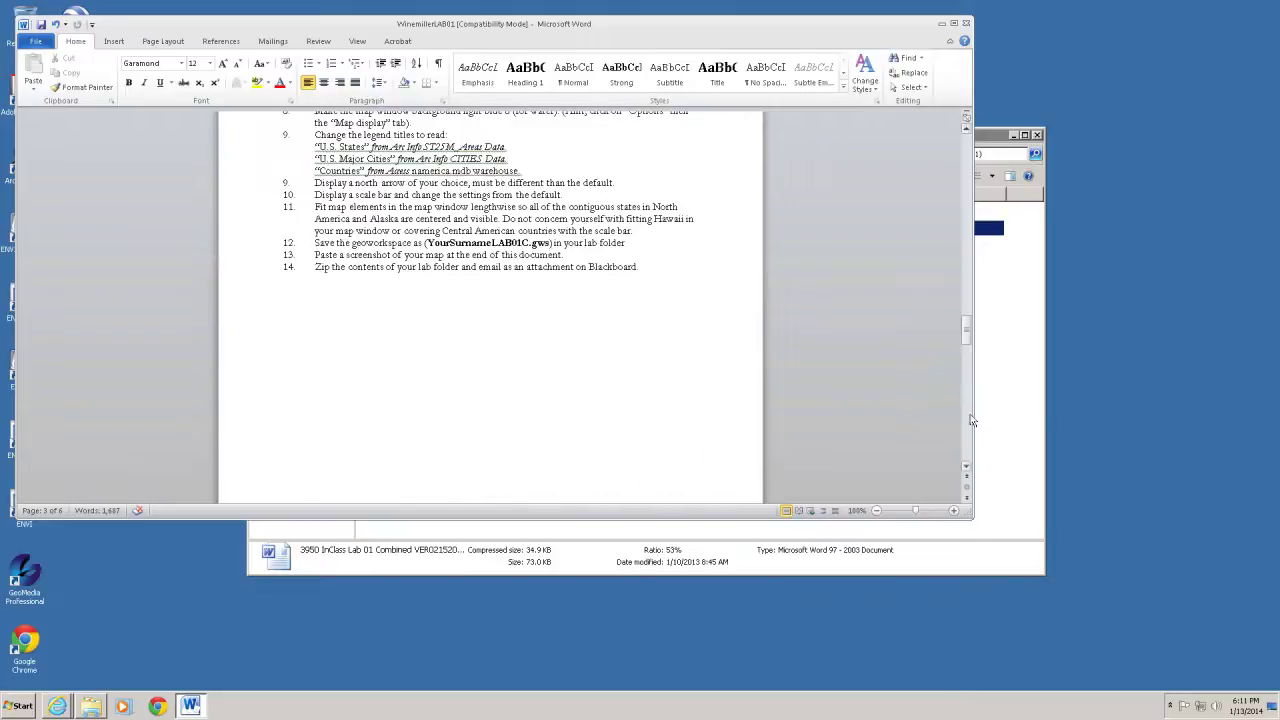
drag(972, 417, 805, 421)
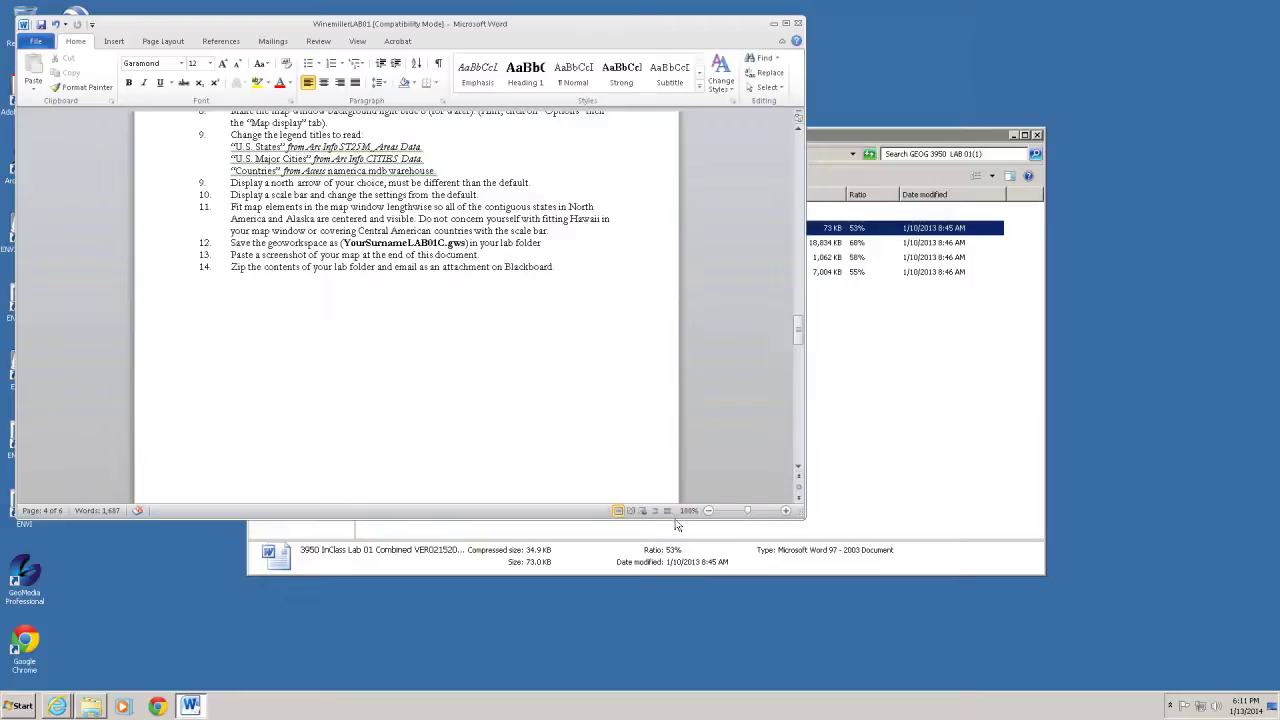
drag(674, 535, 665, 706)
Put the caret on the blank last page, minimize Word, and narrow the archive window
scroll(755, 302, down, 20)
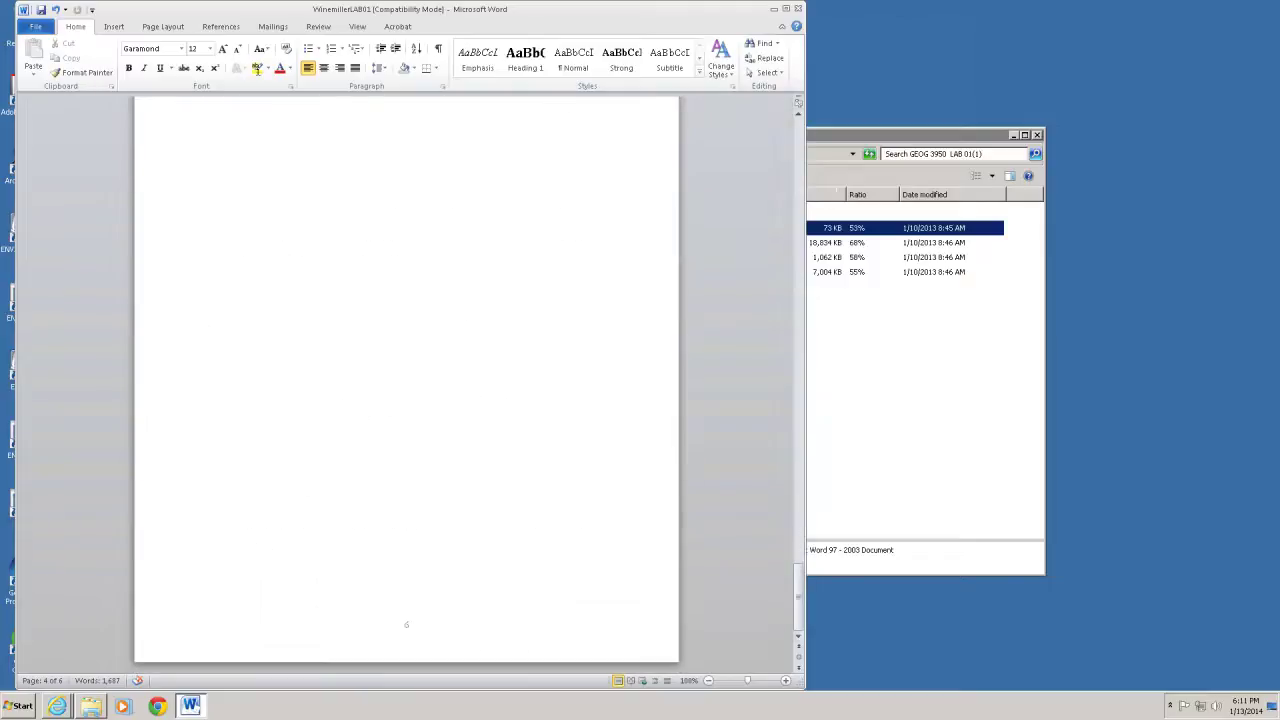
key(alt+w)
click(302, 172)
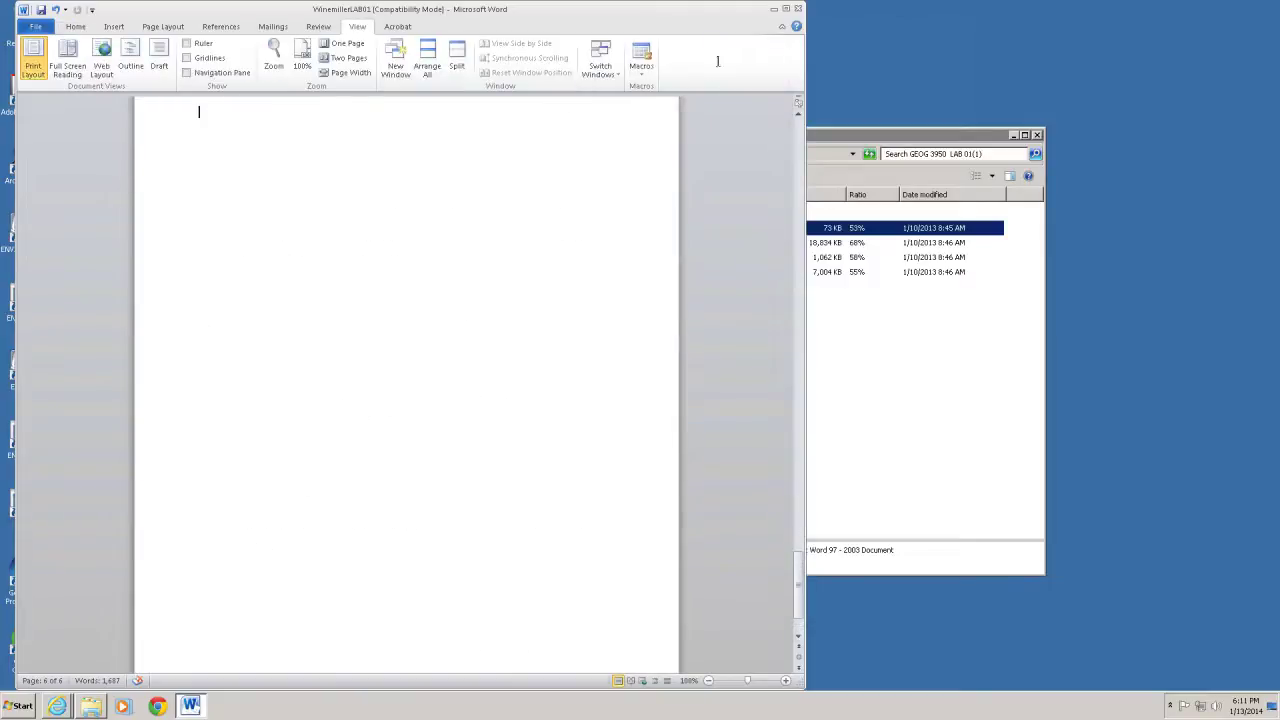
click(774, 12)
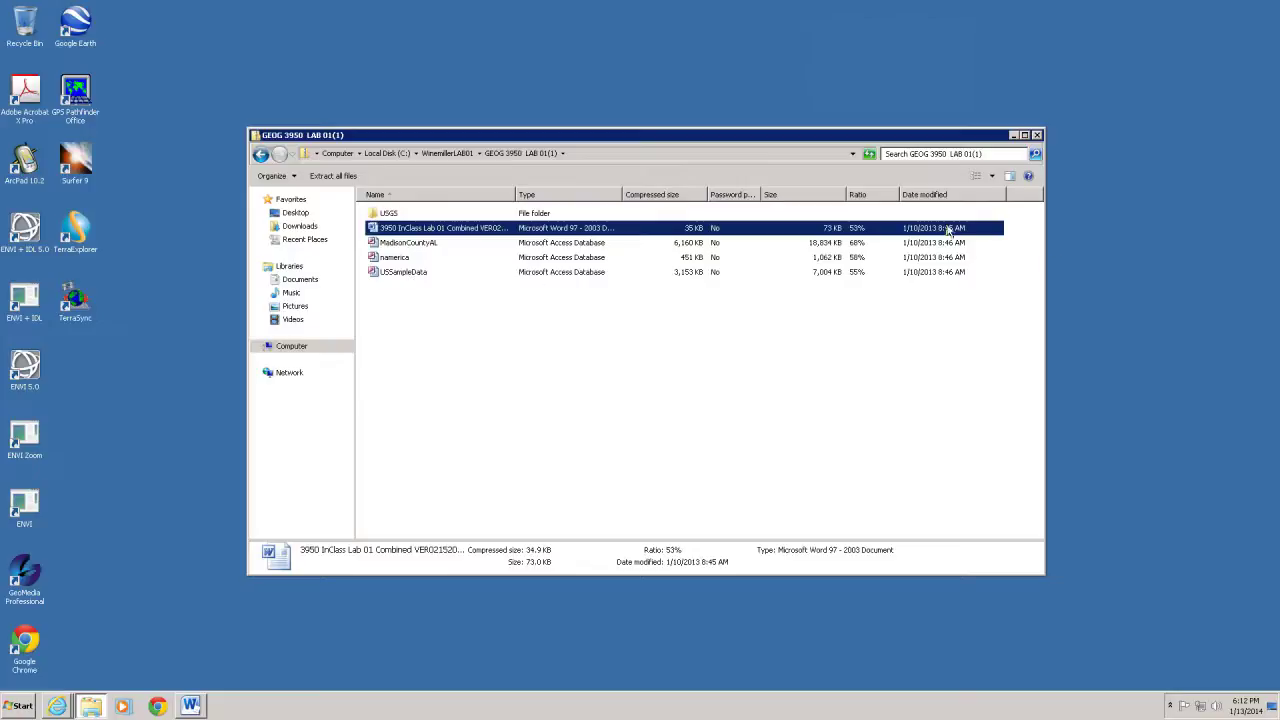
drag(1042, 295, 986, 302)
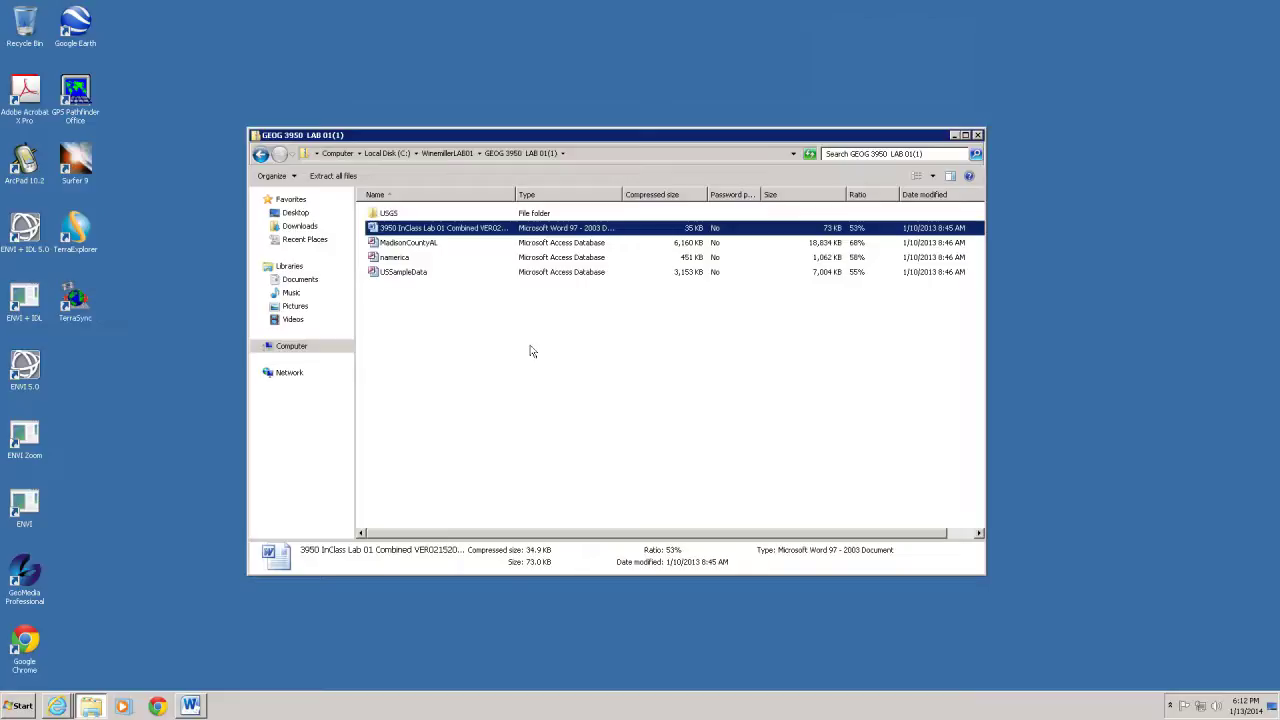
Select all five archive items and copy them into the parent lab folder
key(ctrl+a)
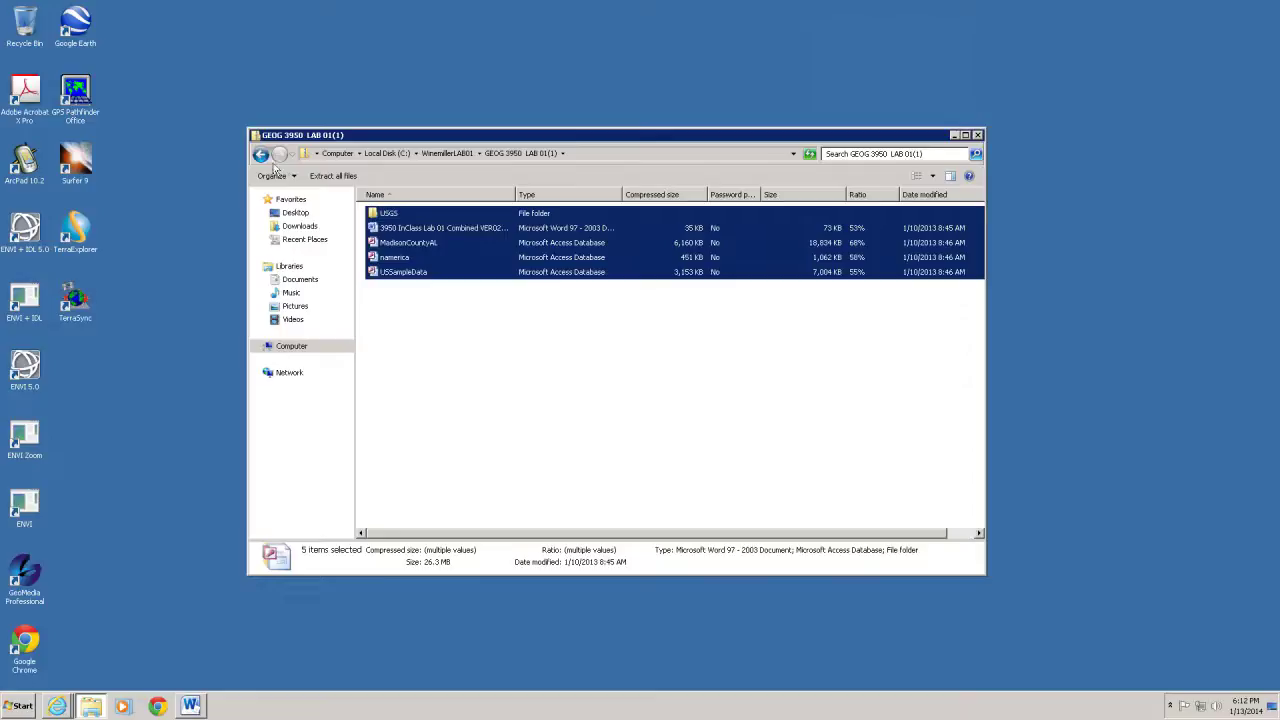
click(451, 154)
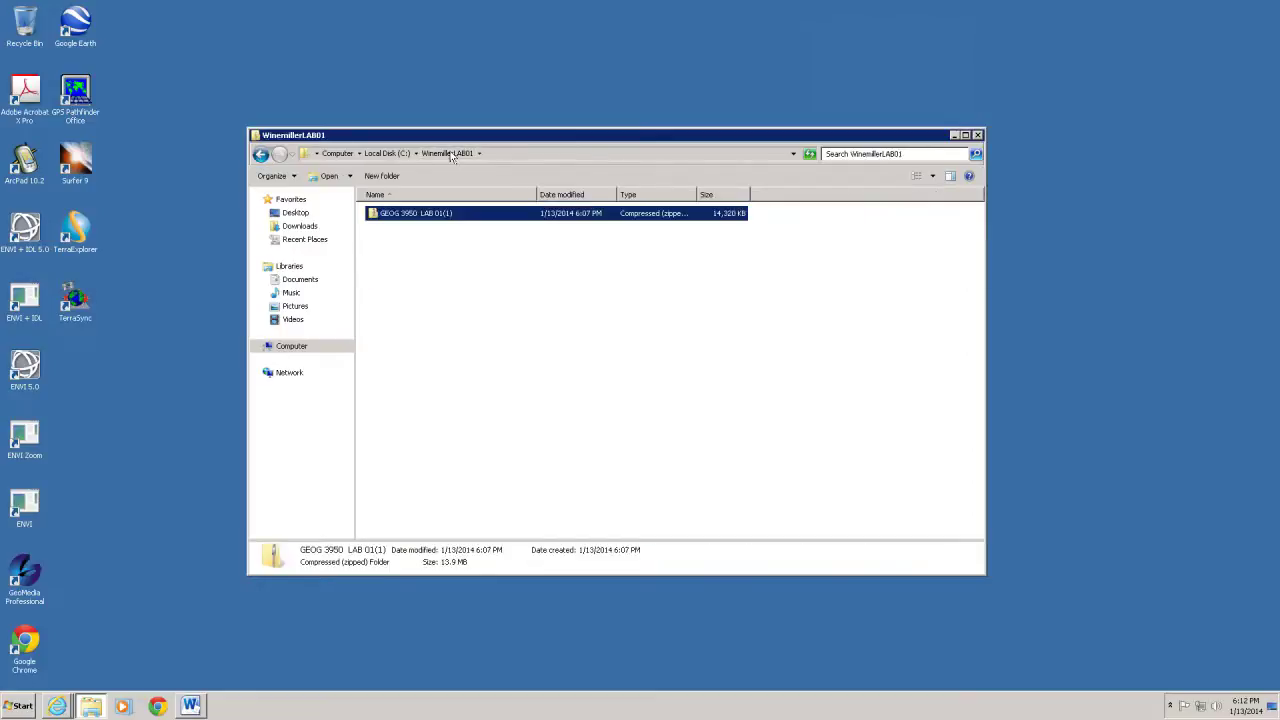
click(455, 271)
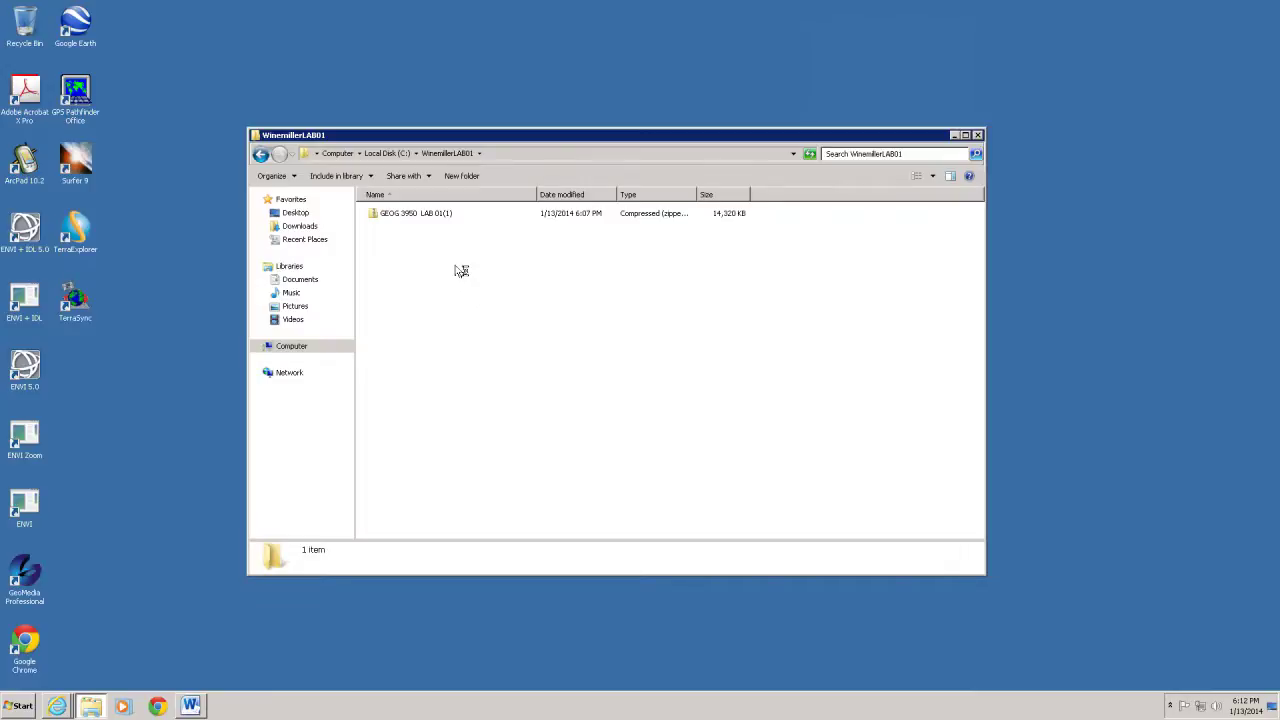
drag(461, 271, 461, 271)
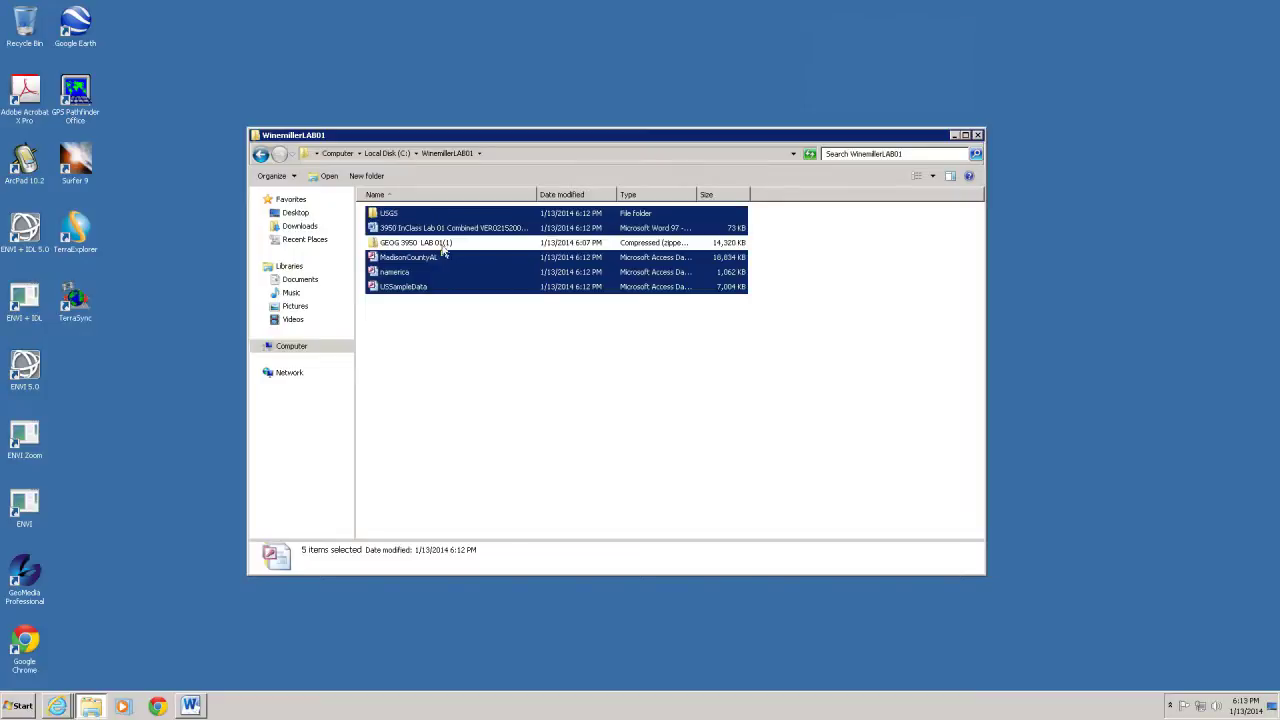
Delete the GEOG 3950 LAB 01(1) zip to the Recycle Bin and minimize the folder window
click(466, 361)
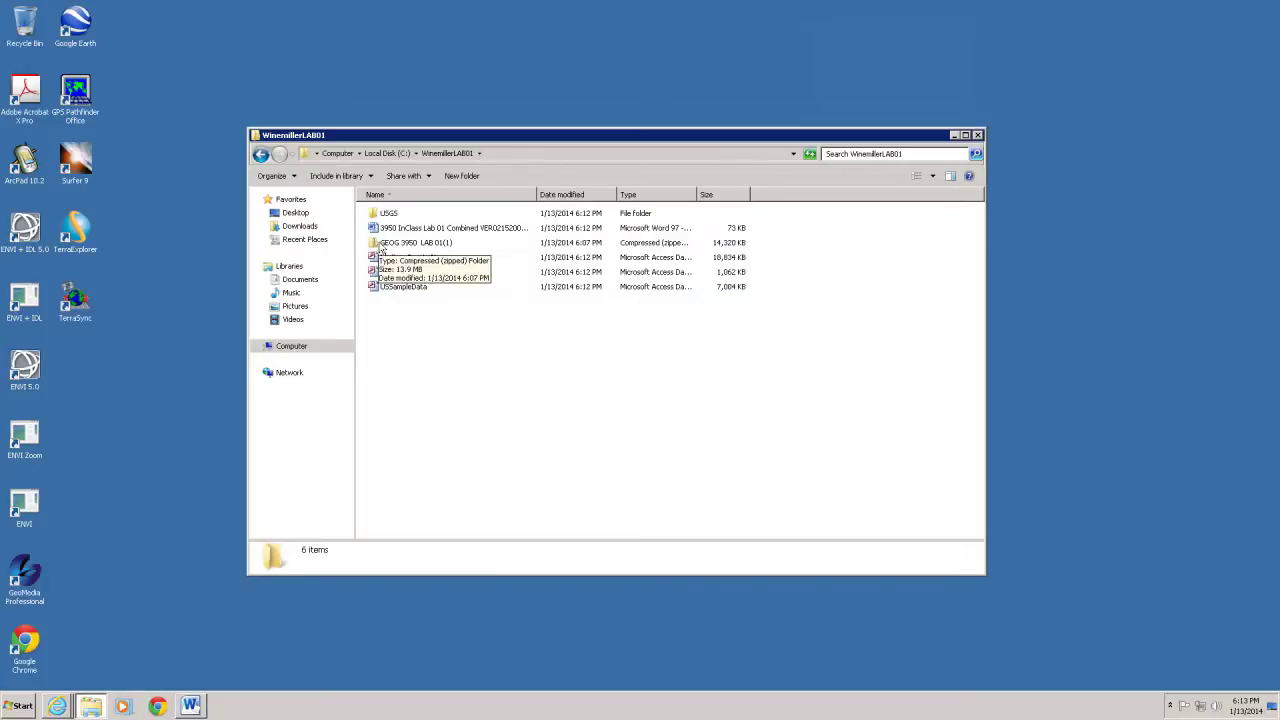
click(381, 246)
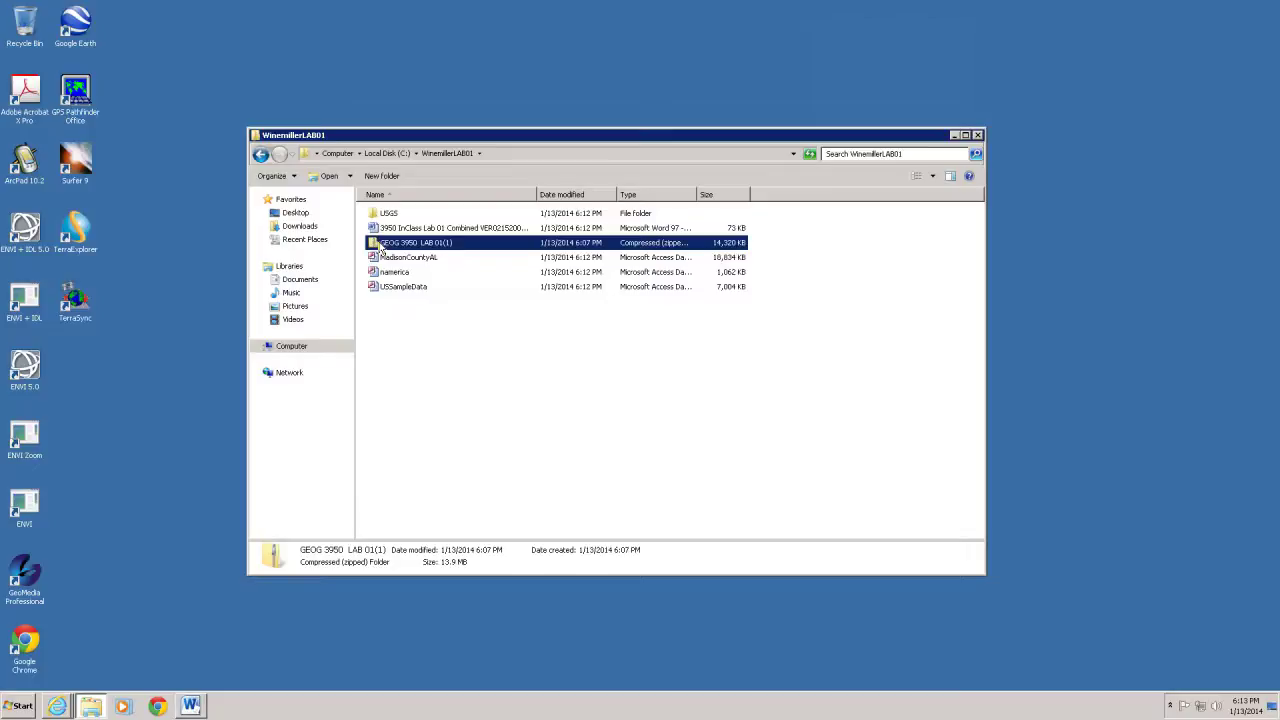
right_click(381, 248)
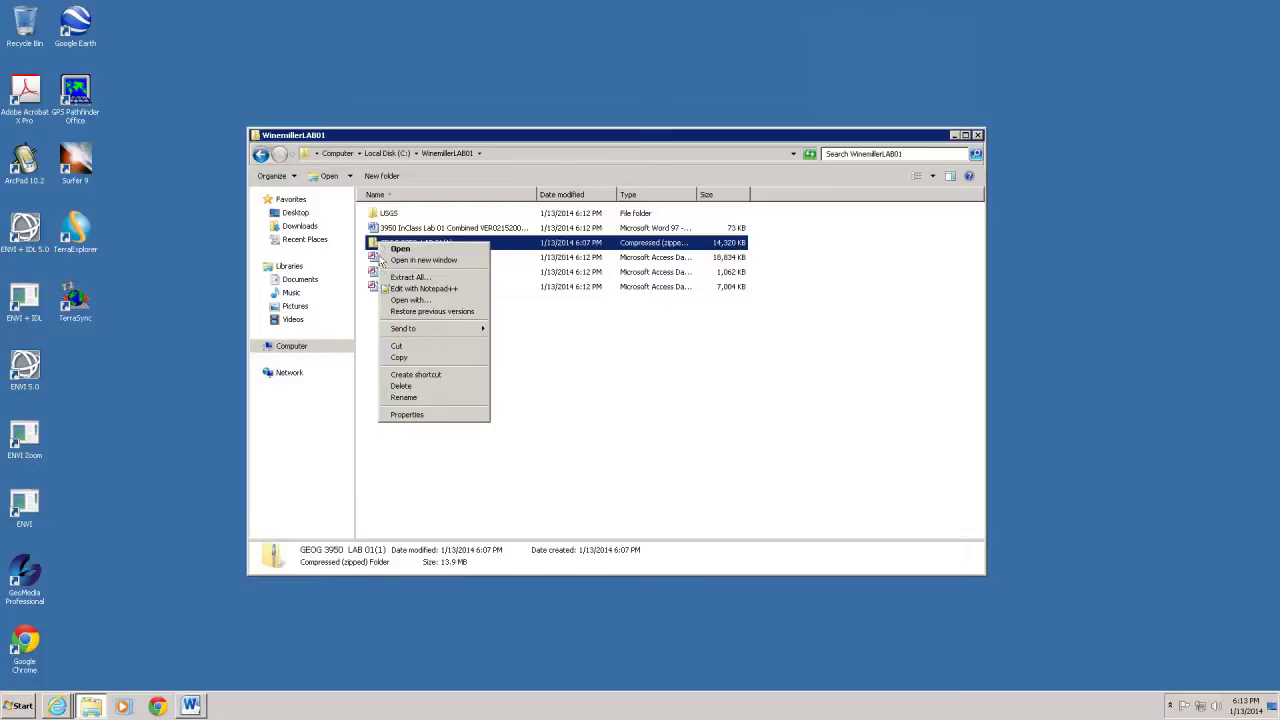
click(401, 386)
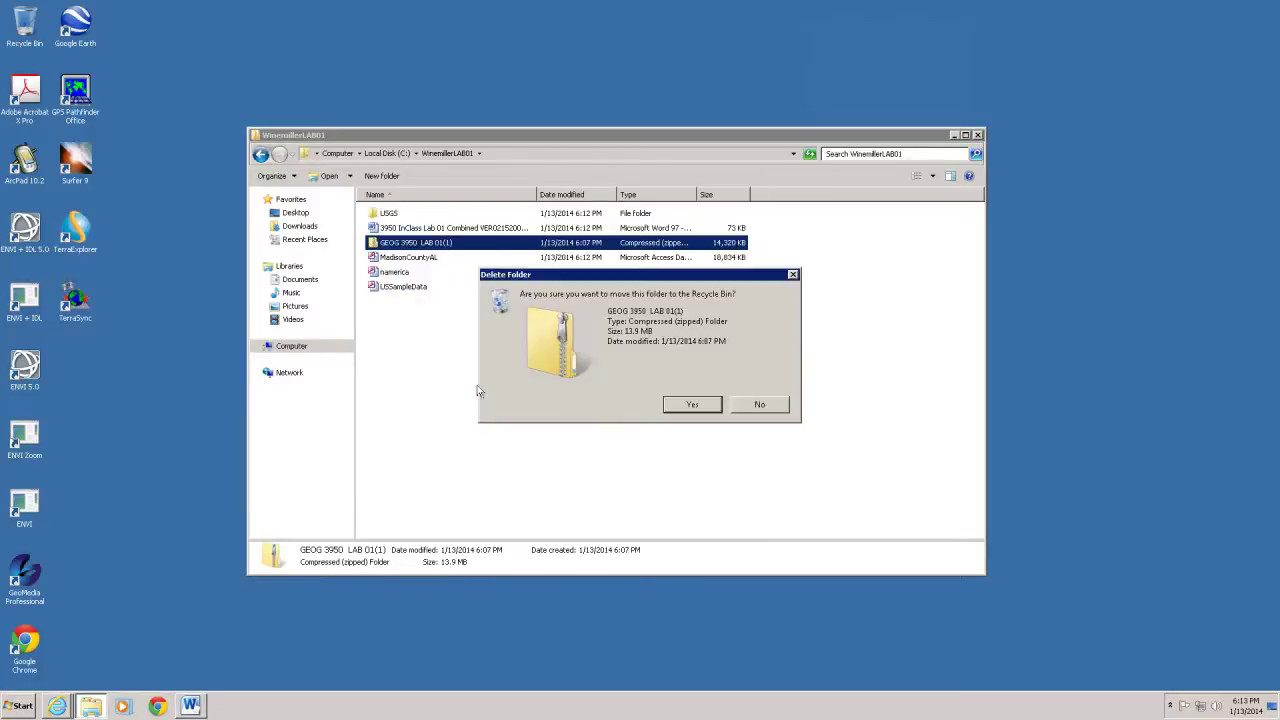
click(688, 408)
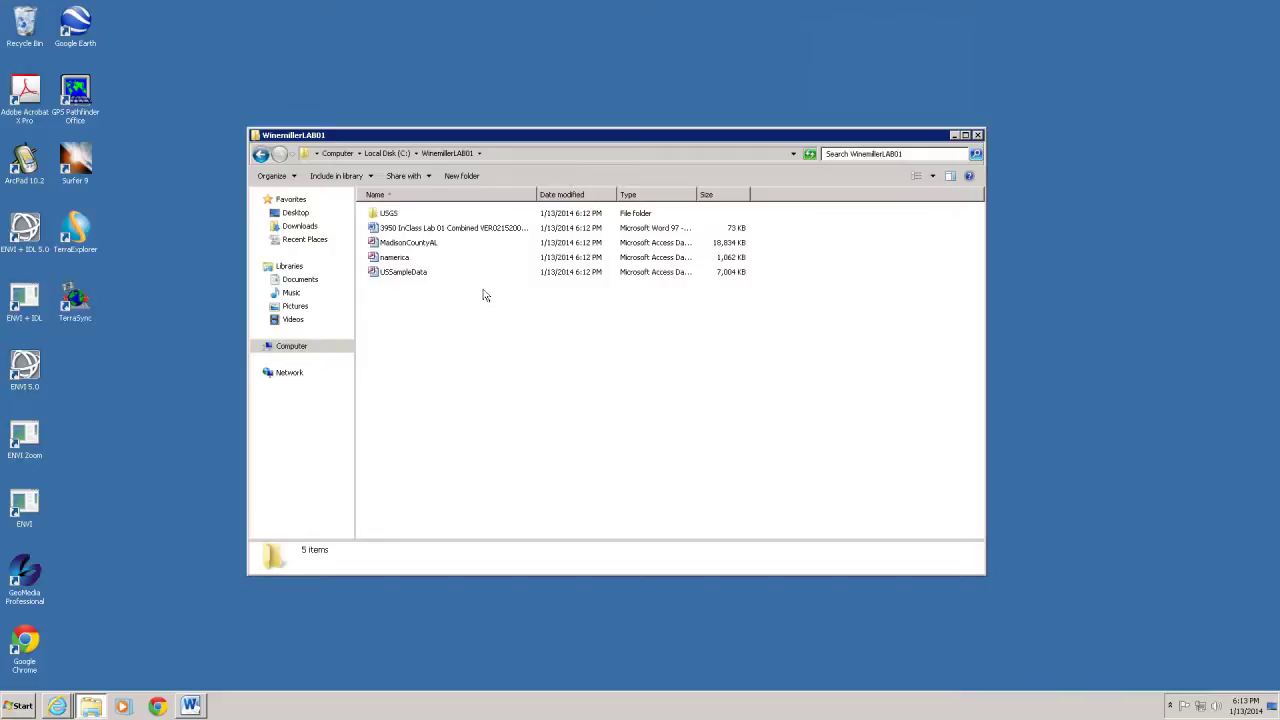
click(955, 135)
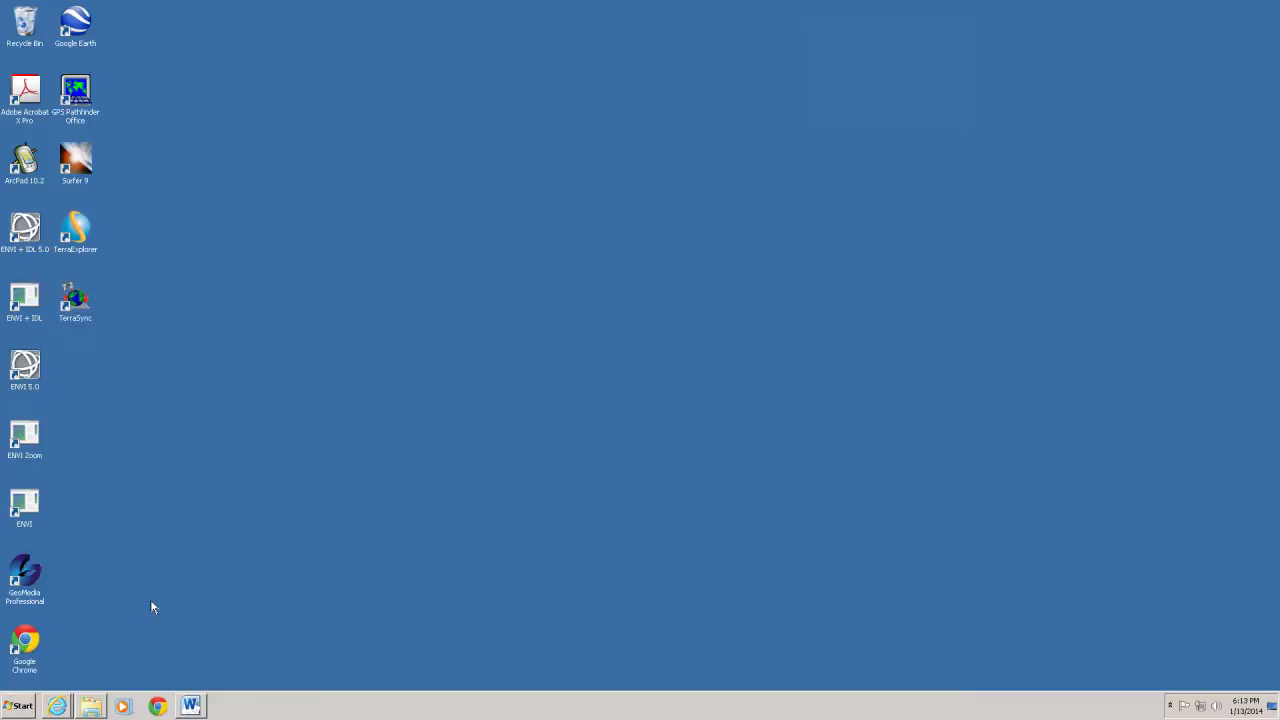
Start GeoMedia Professional from its desktop shortcut
mouse_move(93, 708)
double_click(25, 578)
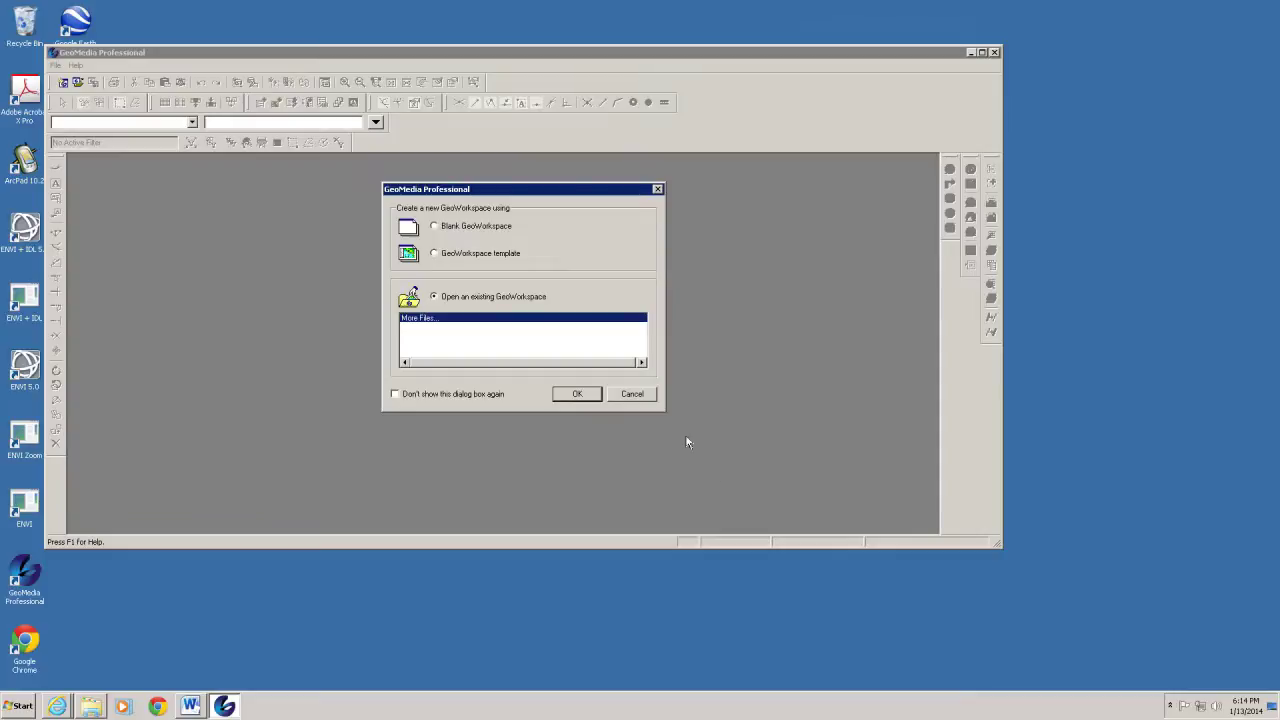
Create a Blank GeoWorkspace and maximize the GeoMedia window
click(434, 227)
click(585, 396)
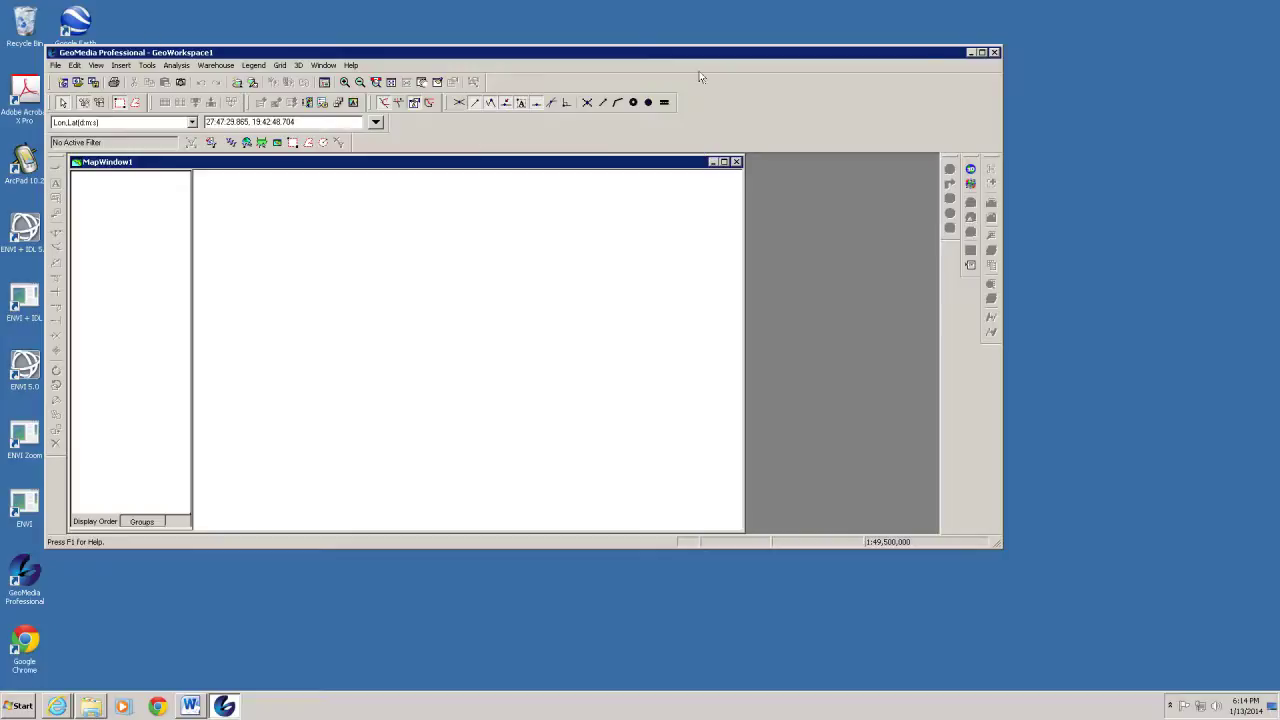
click(981, 53)
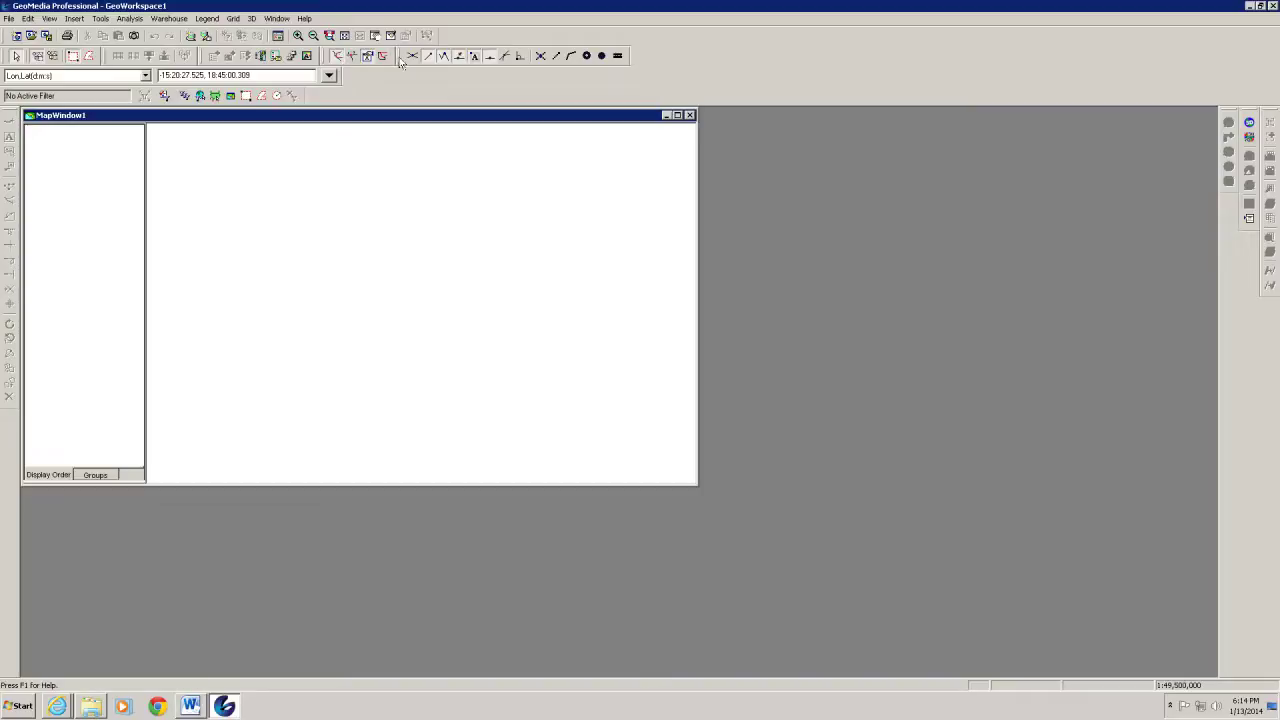
Merge the top toolbars and coordinate system bar into fewer rows, and restack the side toolbars
mouse_move(400, 61)
mouse_down()
mouse_move(446, 55)
mouse_move(448, 38)
mouse_up()
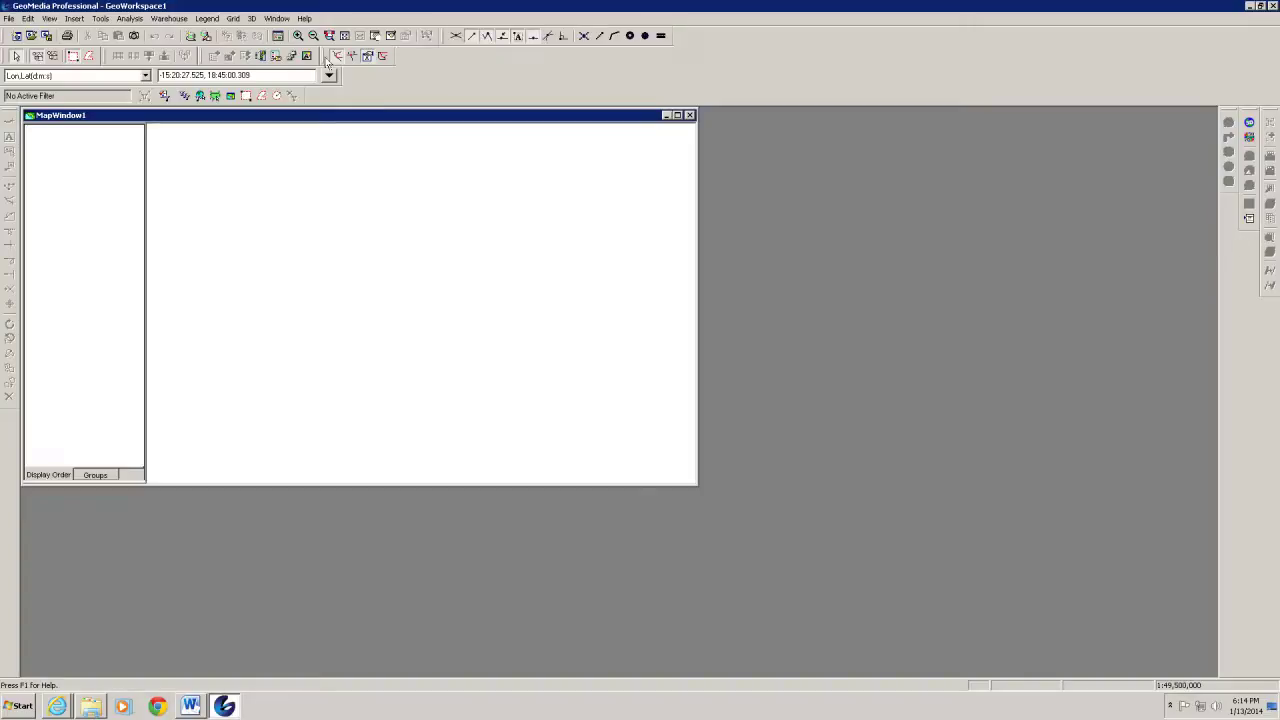
drag(324, 60, 677, 40)
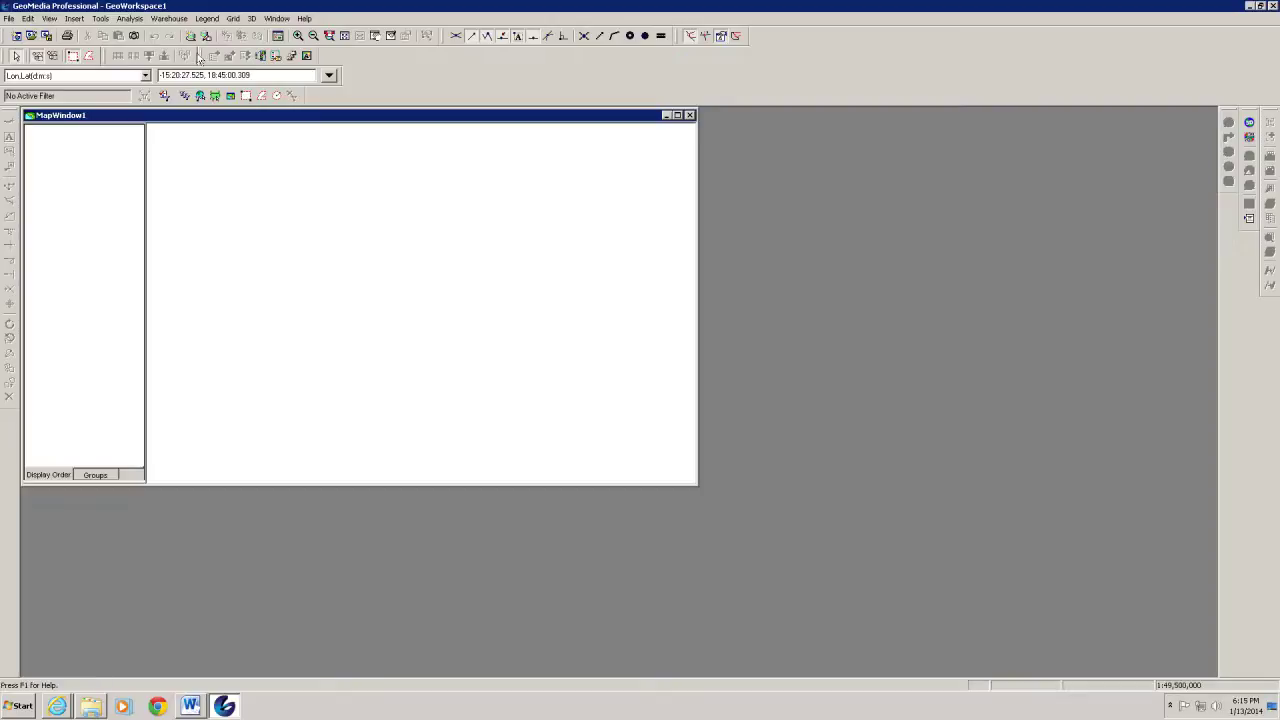
drag(203, 60, 756, 42)
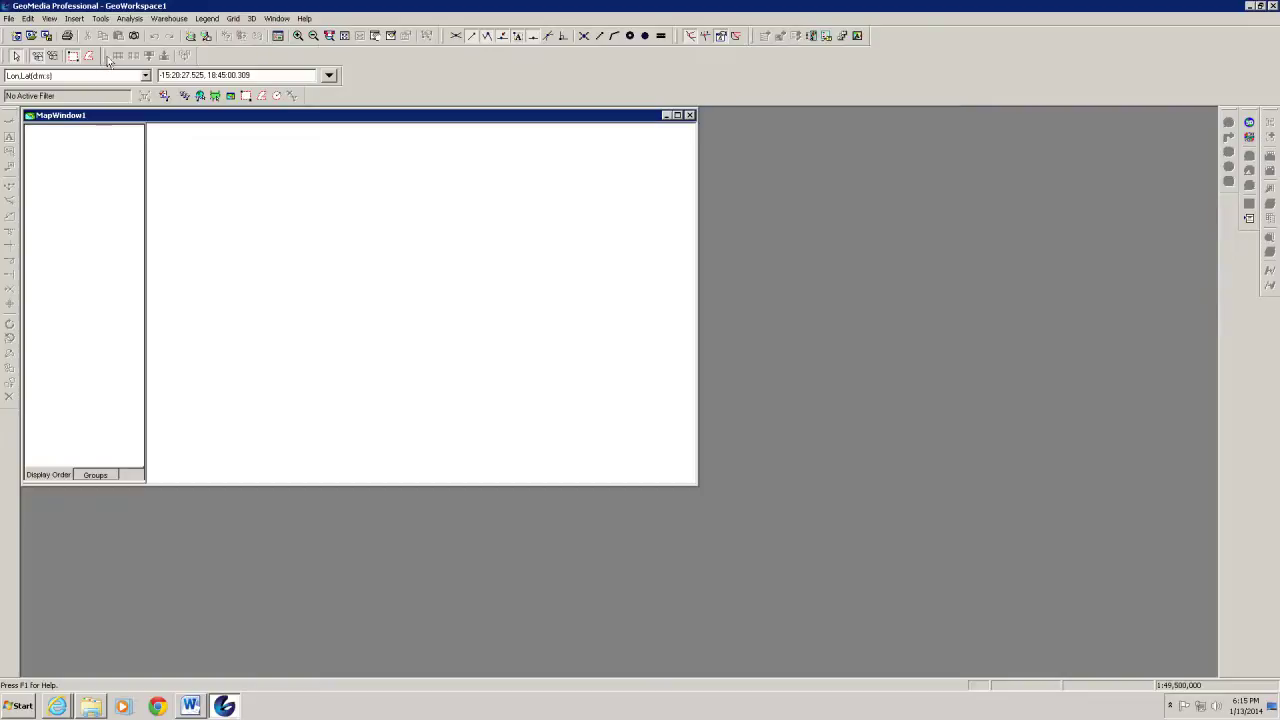
drag(113, 61, 873, 41)
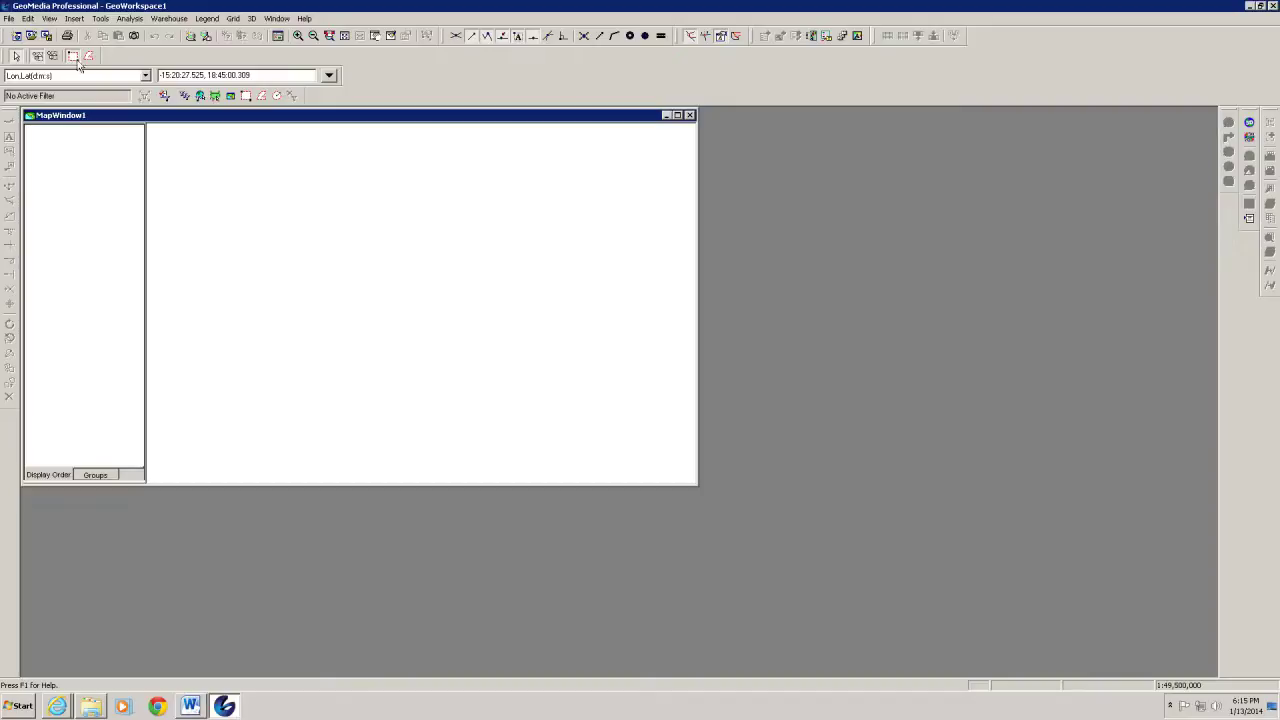
drag(10, 84, 448, 62)
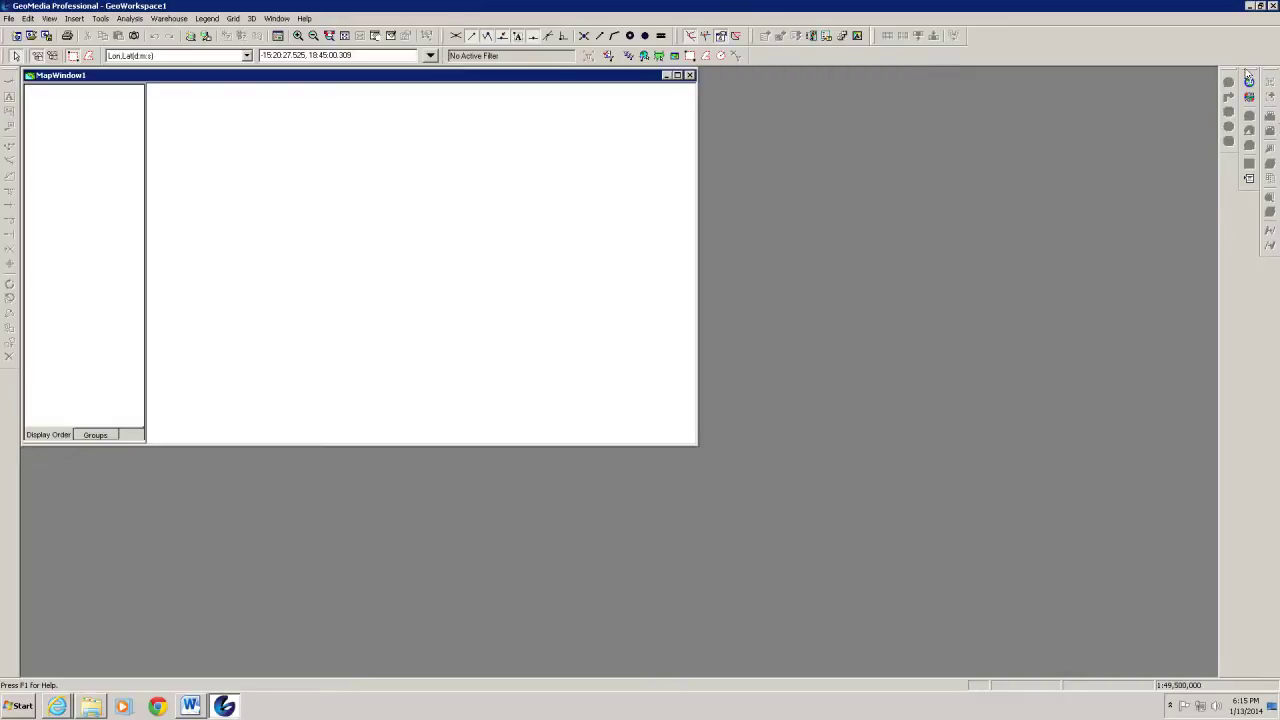
drag(1246, 72, 1267, 264)
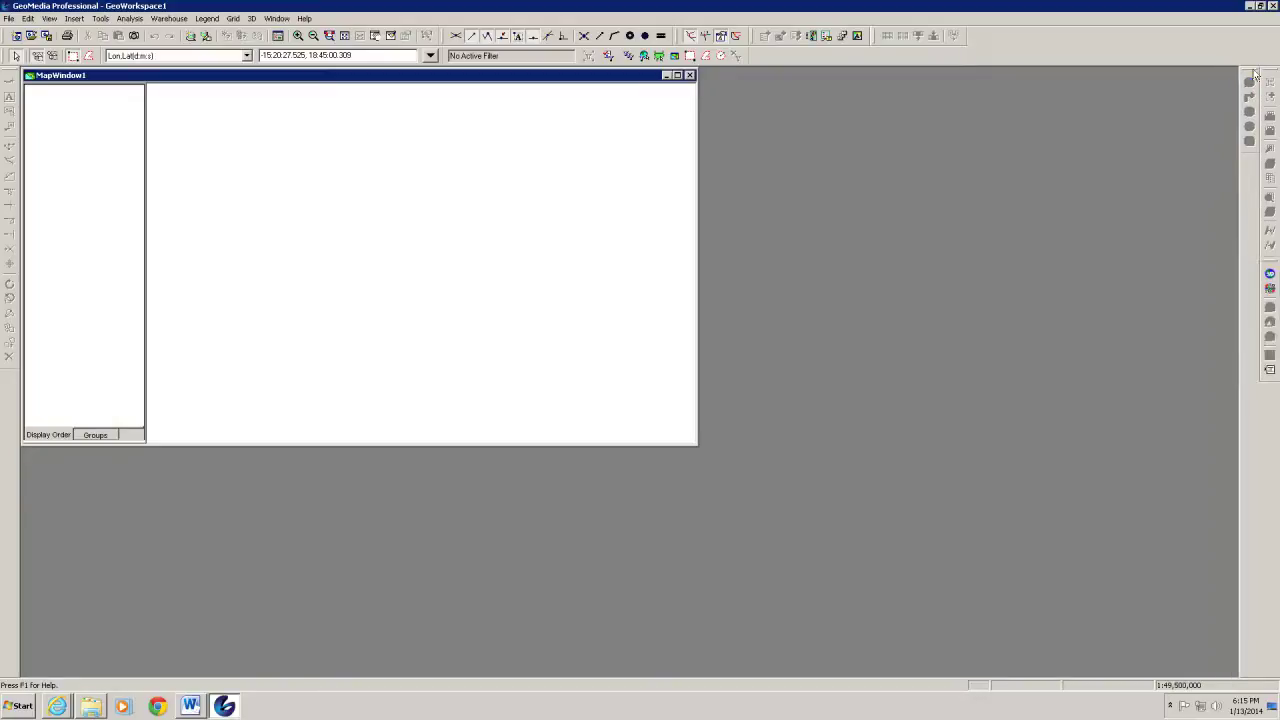
drag(1248, 73, 1268, 390)
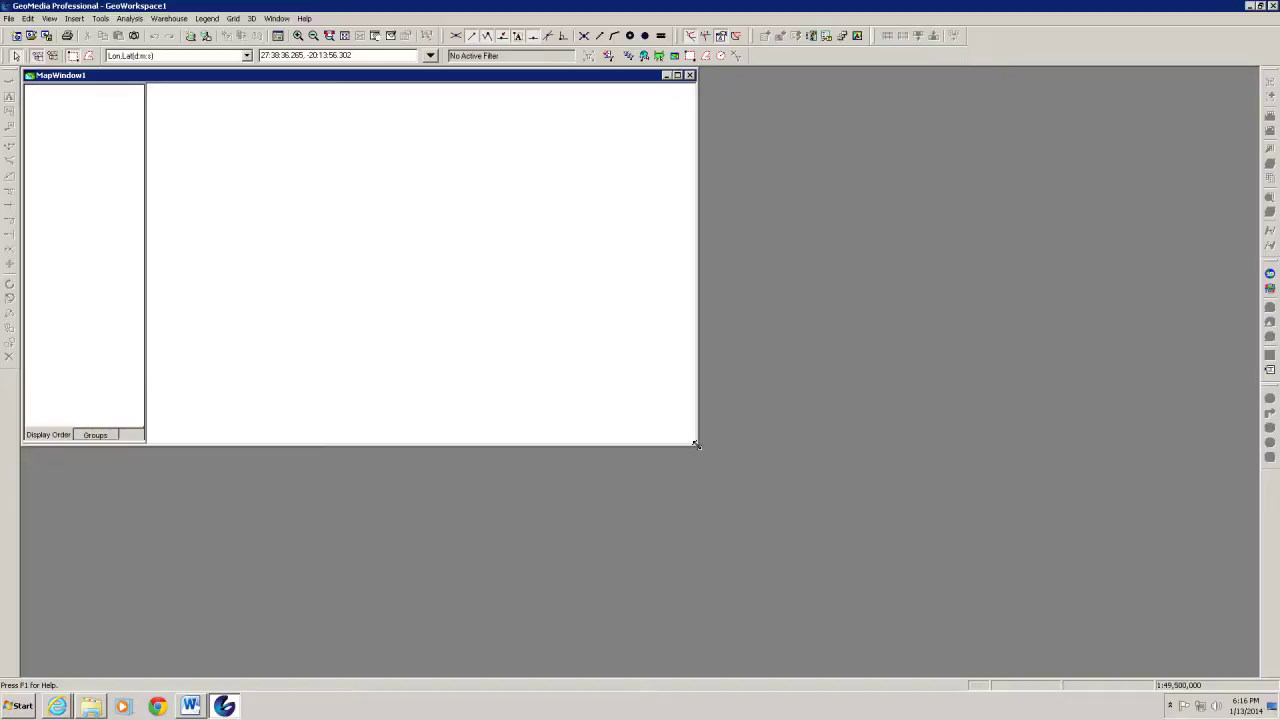
Stretch MapWindow1 to the workspace's bottom-right corner and drag the legend splitter wider
drag(697, 445, 700, 447)
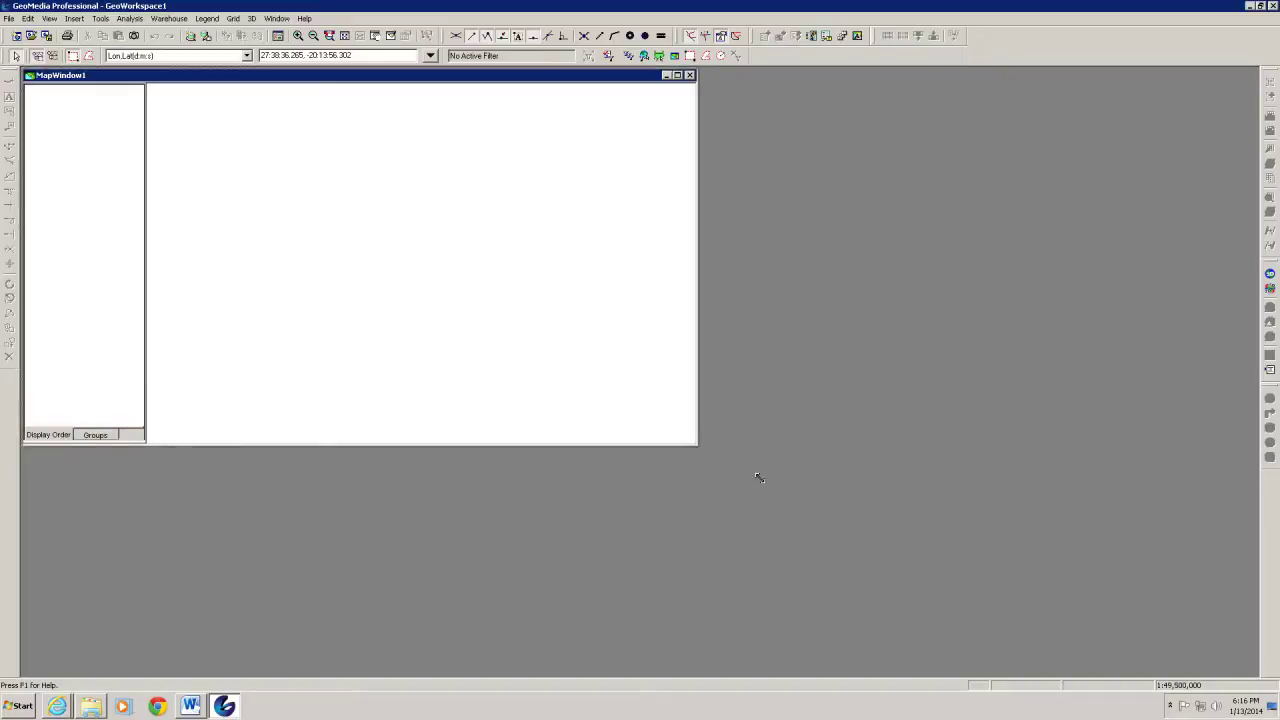
drag(910, 540, 1158, 620)
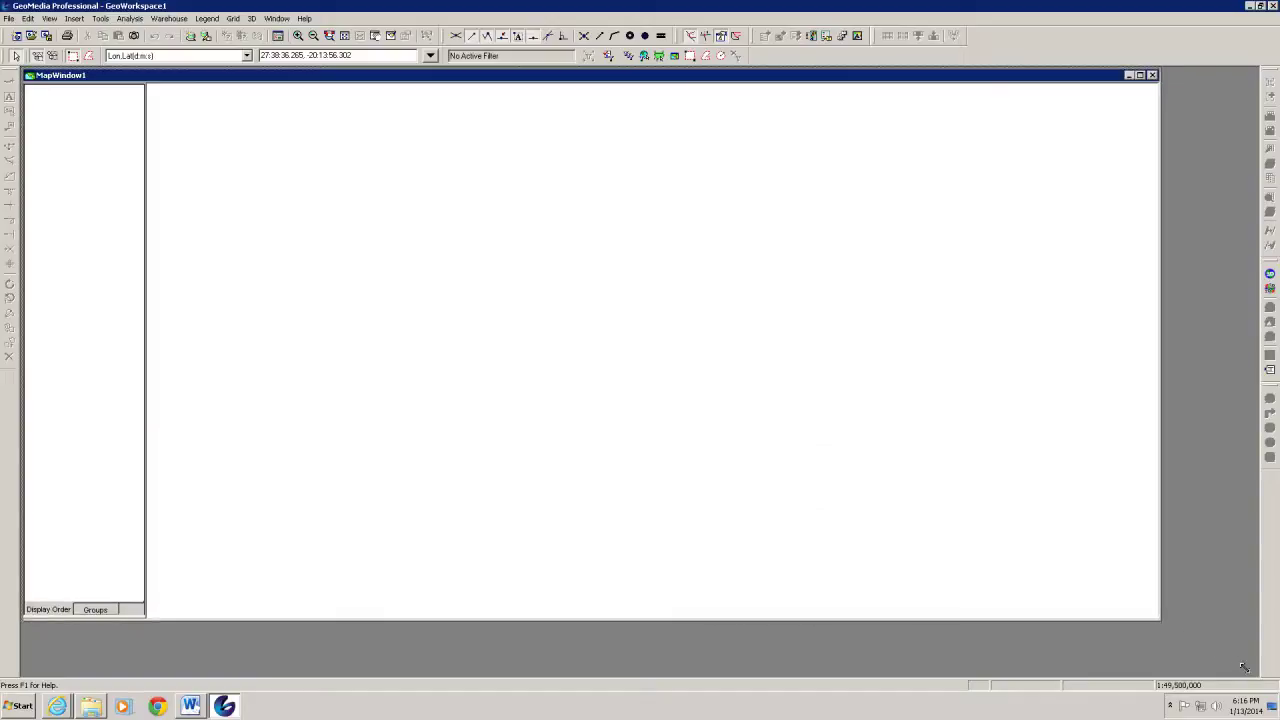
drag(1253, 671, 1256, 675)
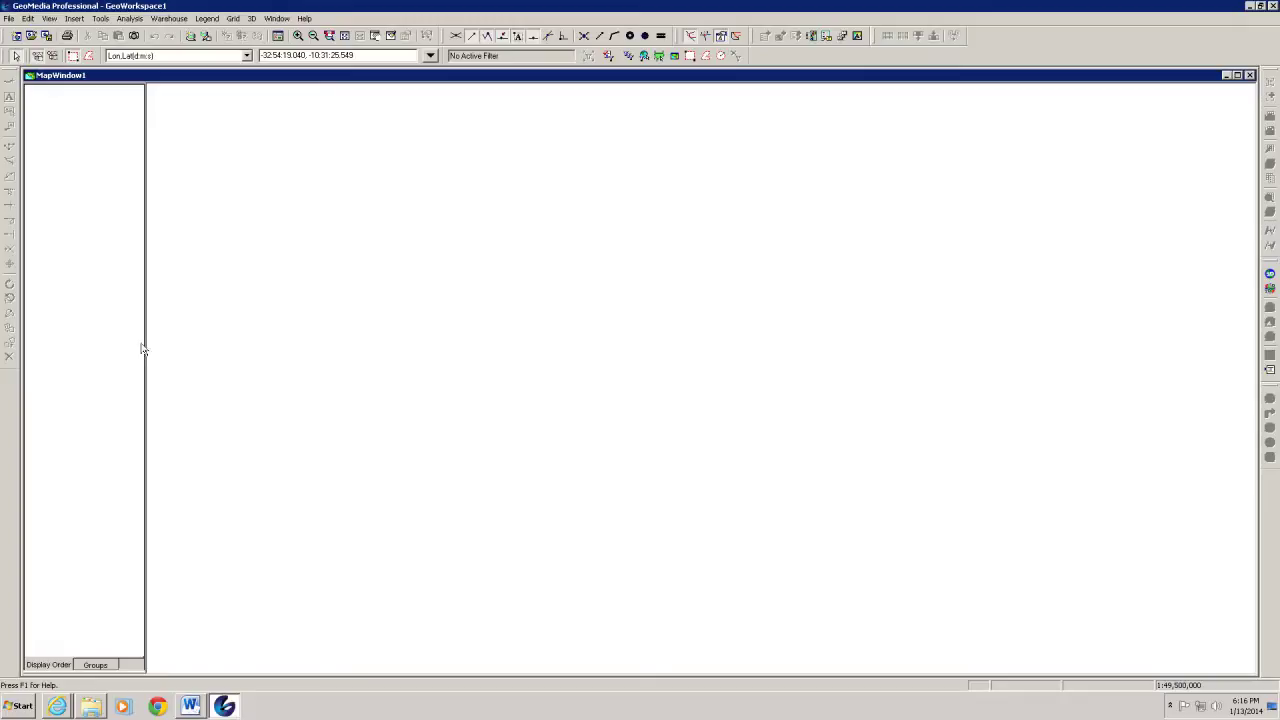
drag(145, 345, 206, 346)
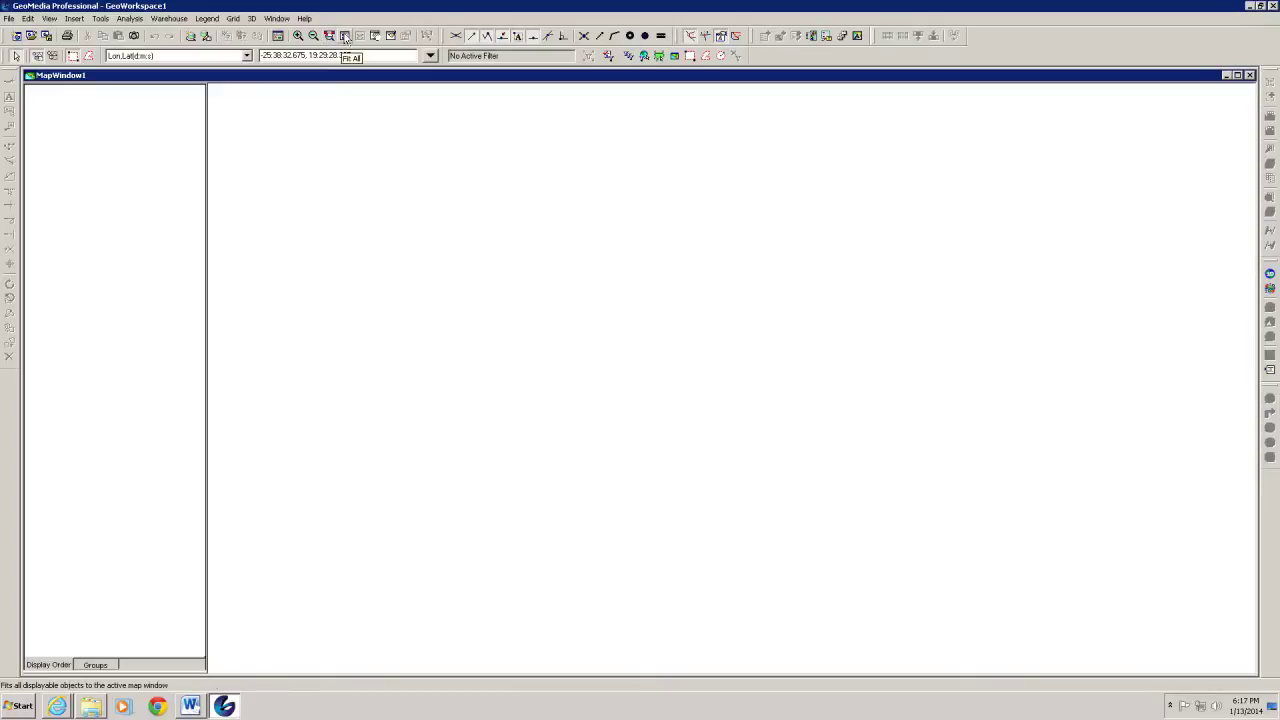
click(345, 36)
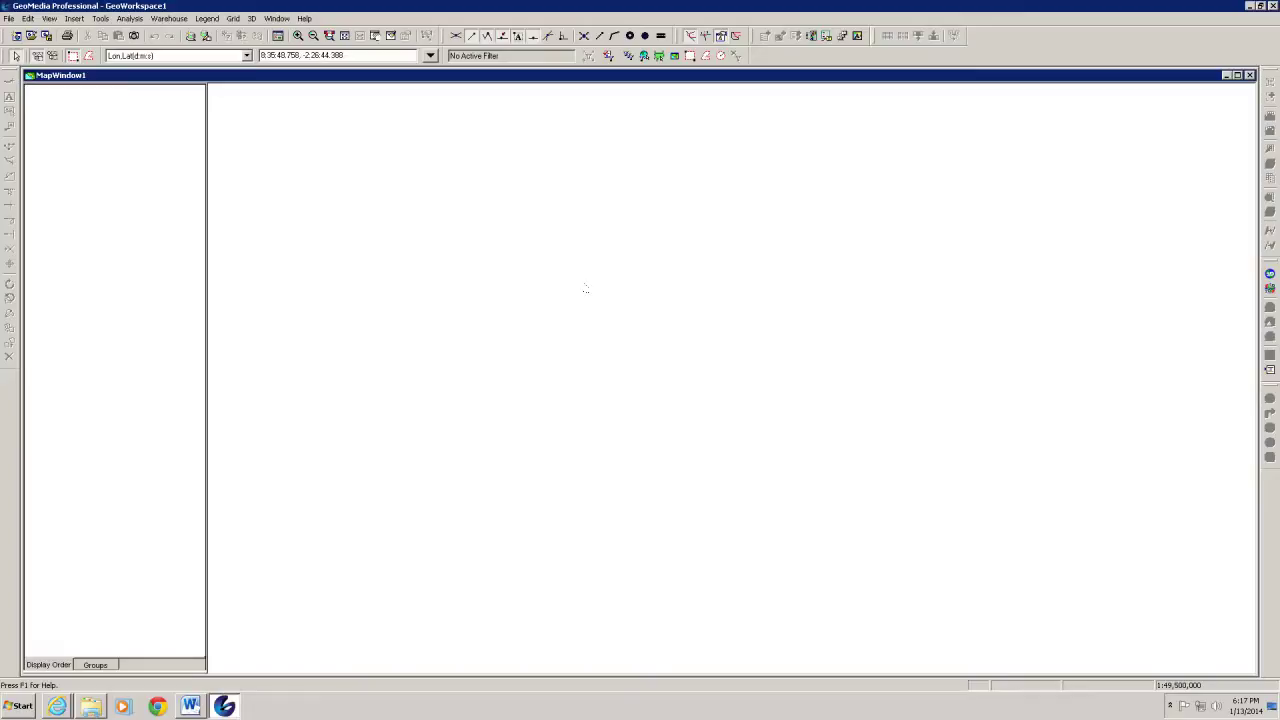
click(375, 36)
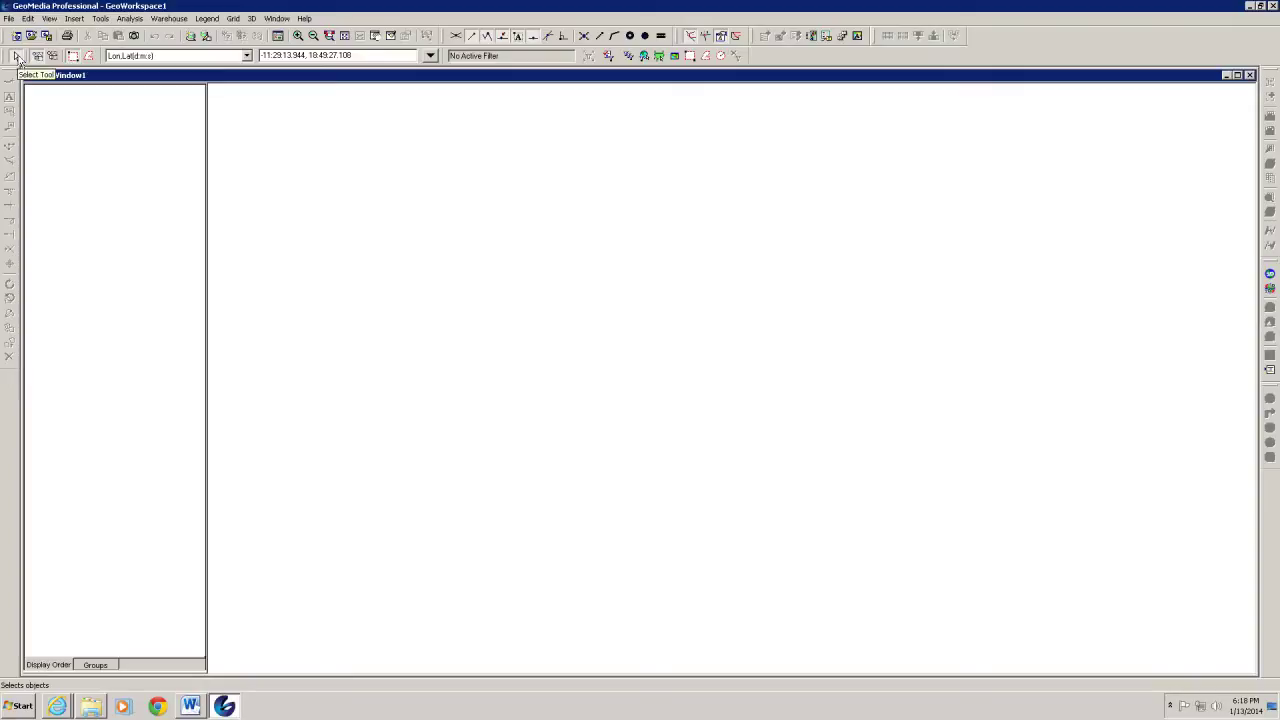
click(17, 58)
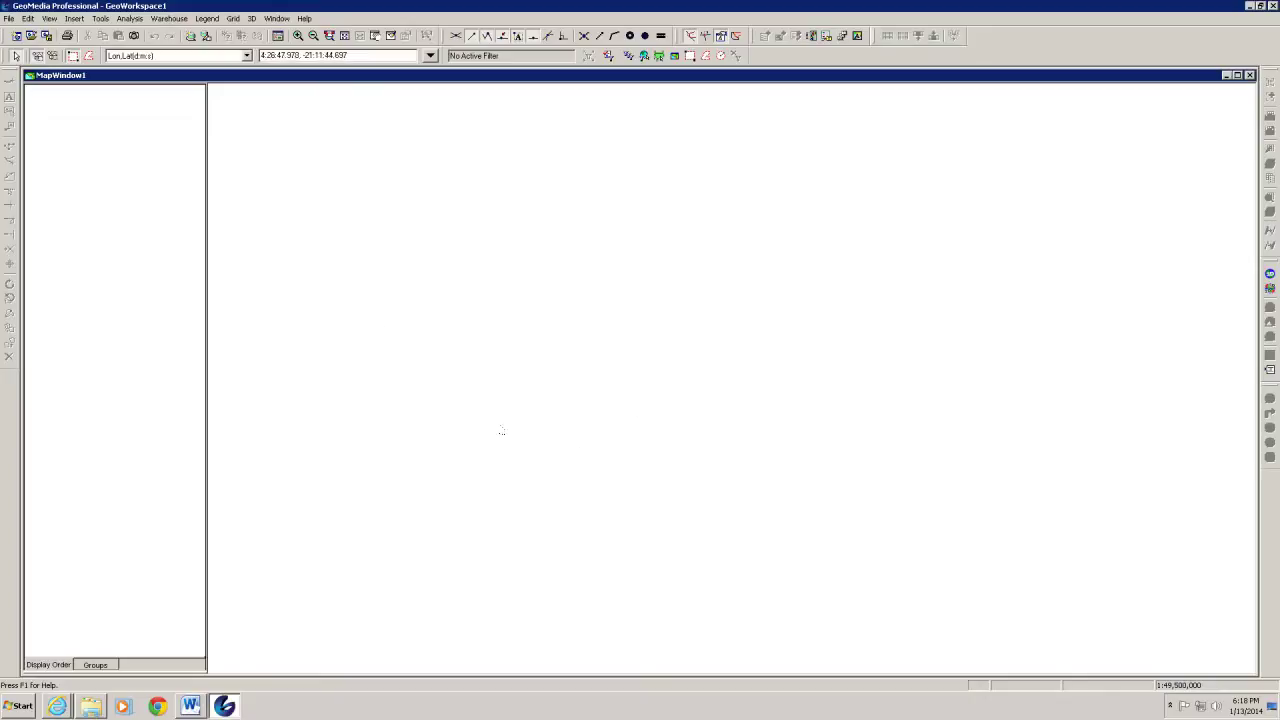
click(171, 19)
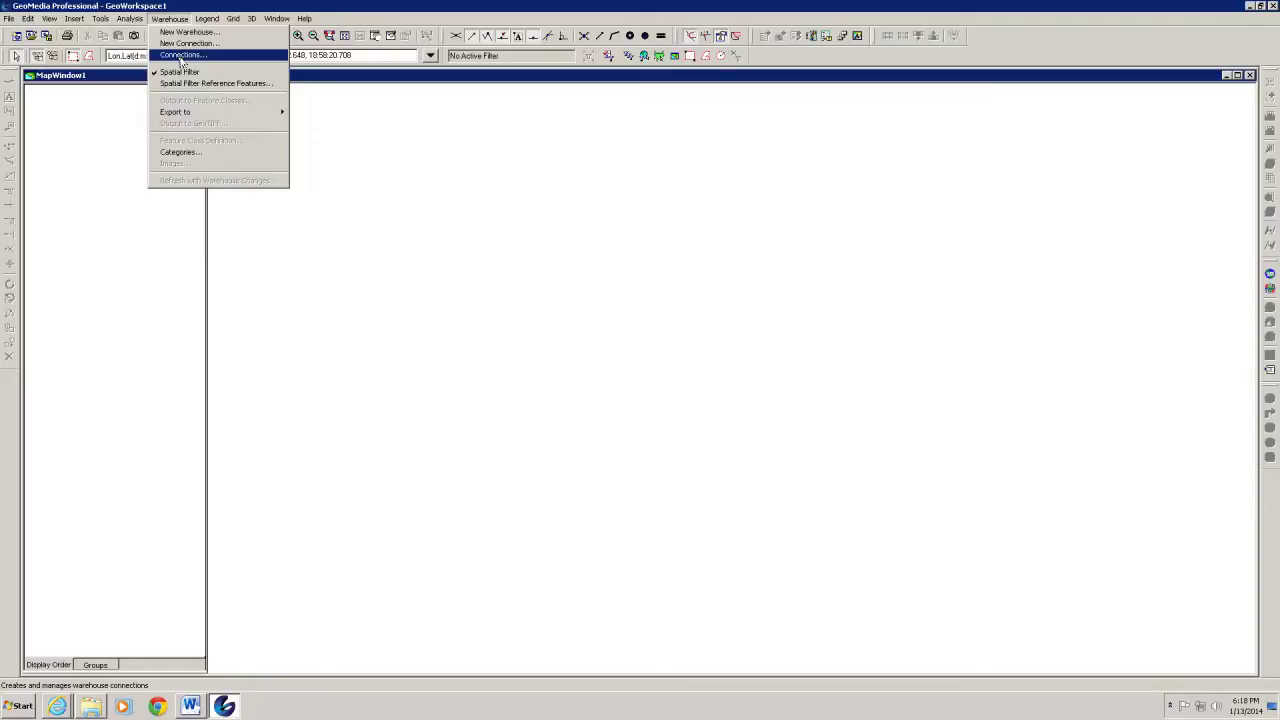
click(181, 56)
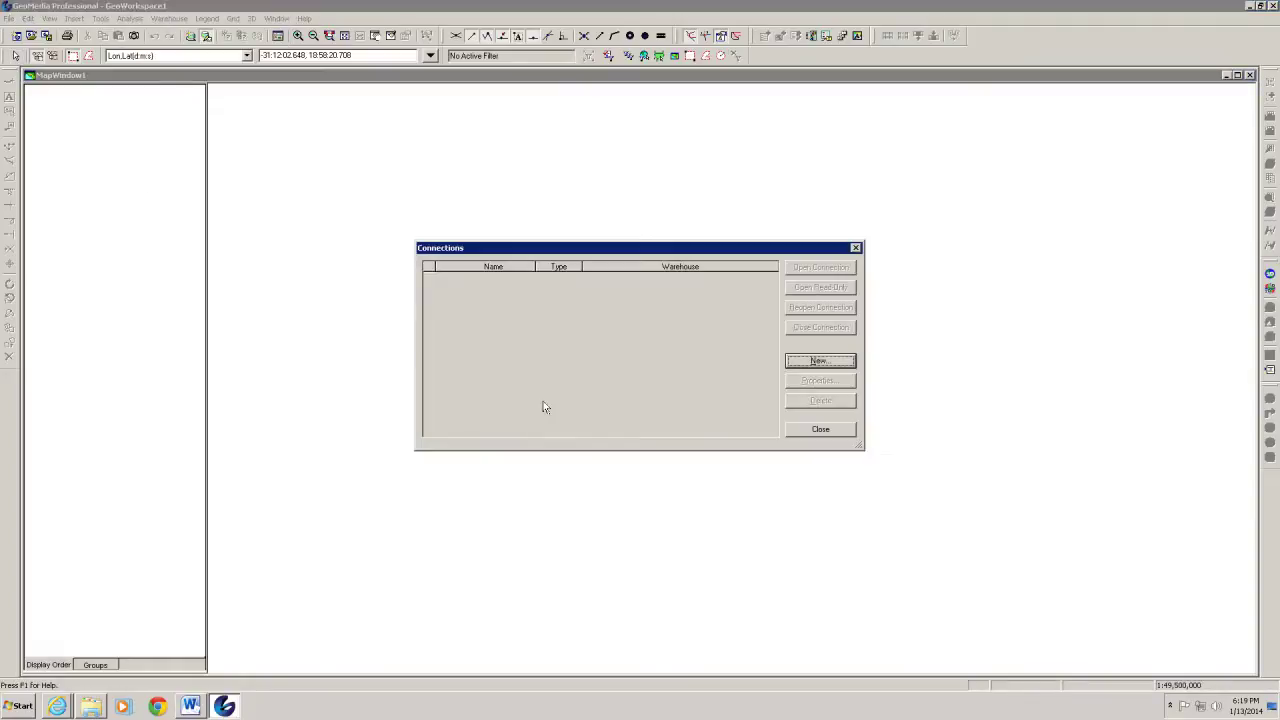
click(829, 432)
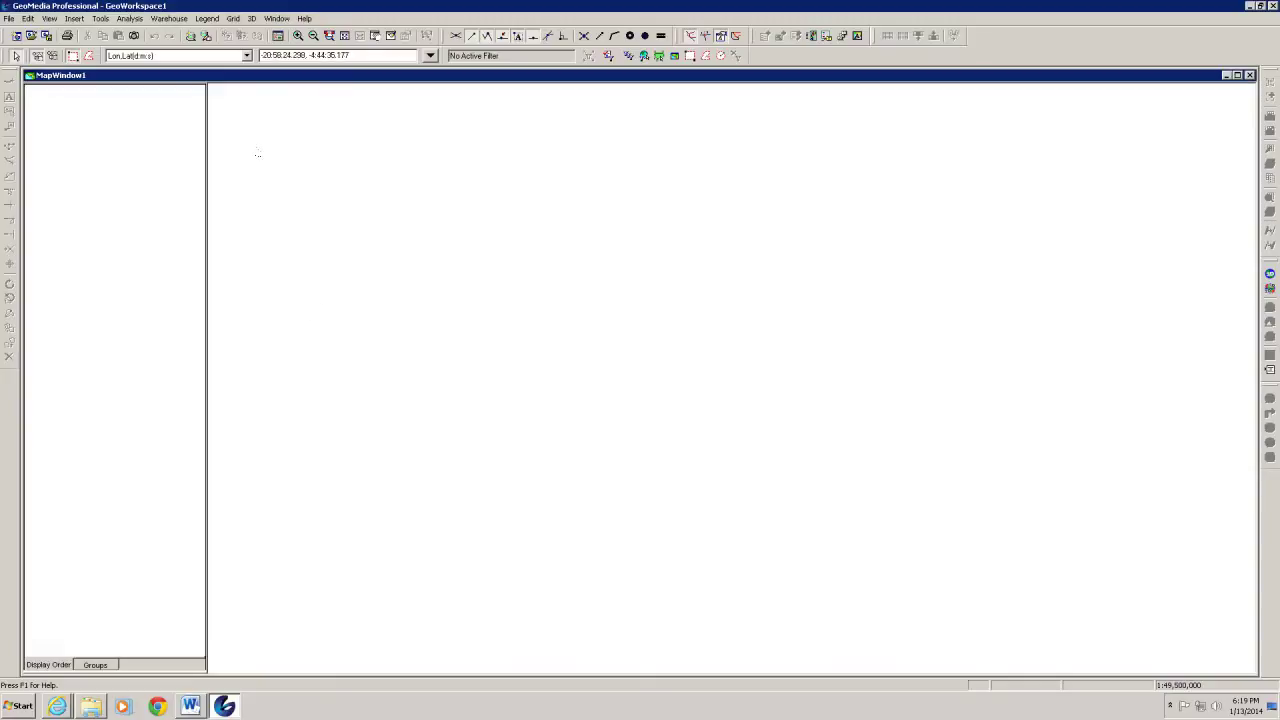
Start a new warehouse connection and rename it Access USSample
click(172, 19)
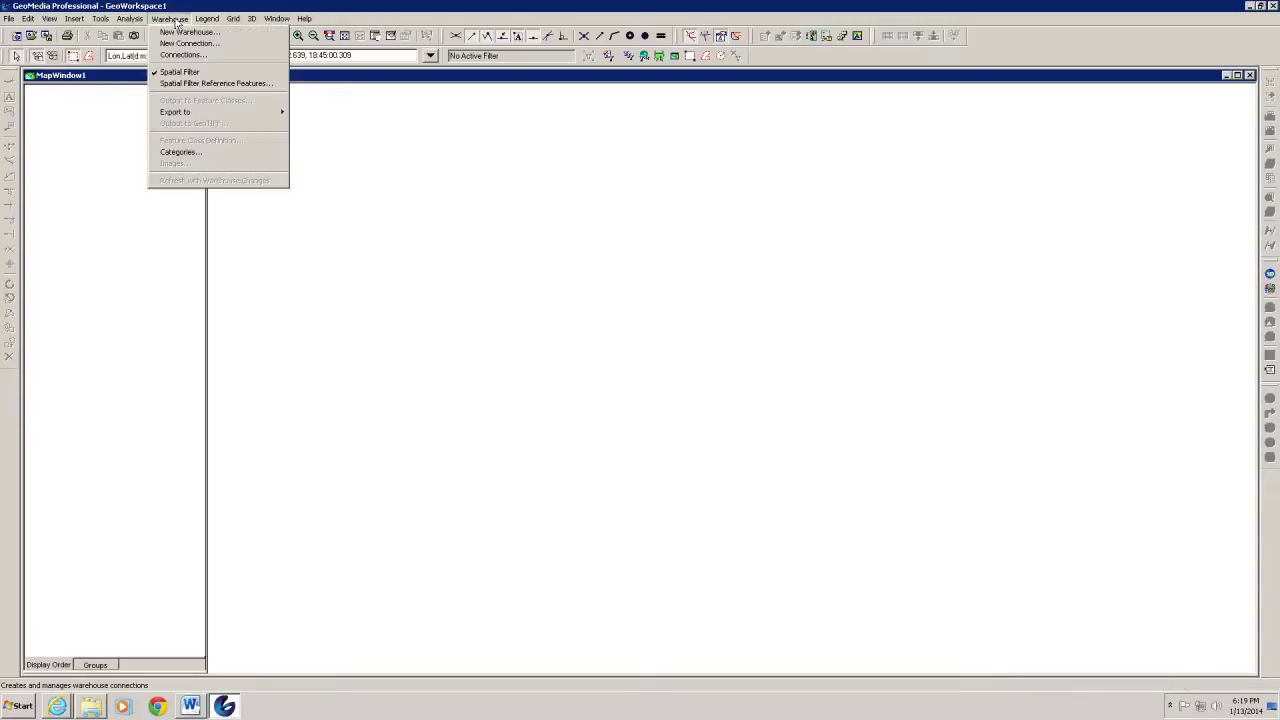
click(186, 43)
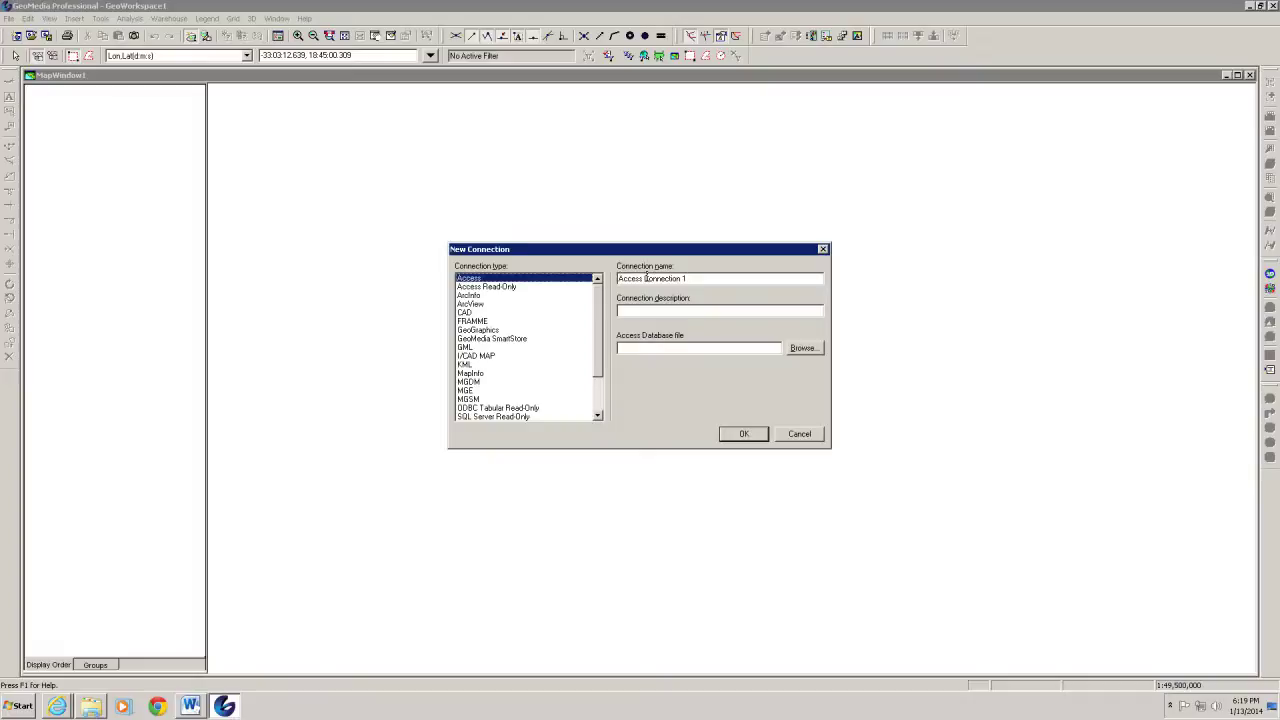
drag(645, 278, 720, 278)
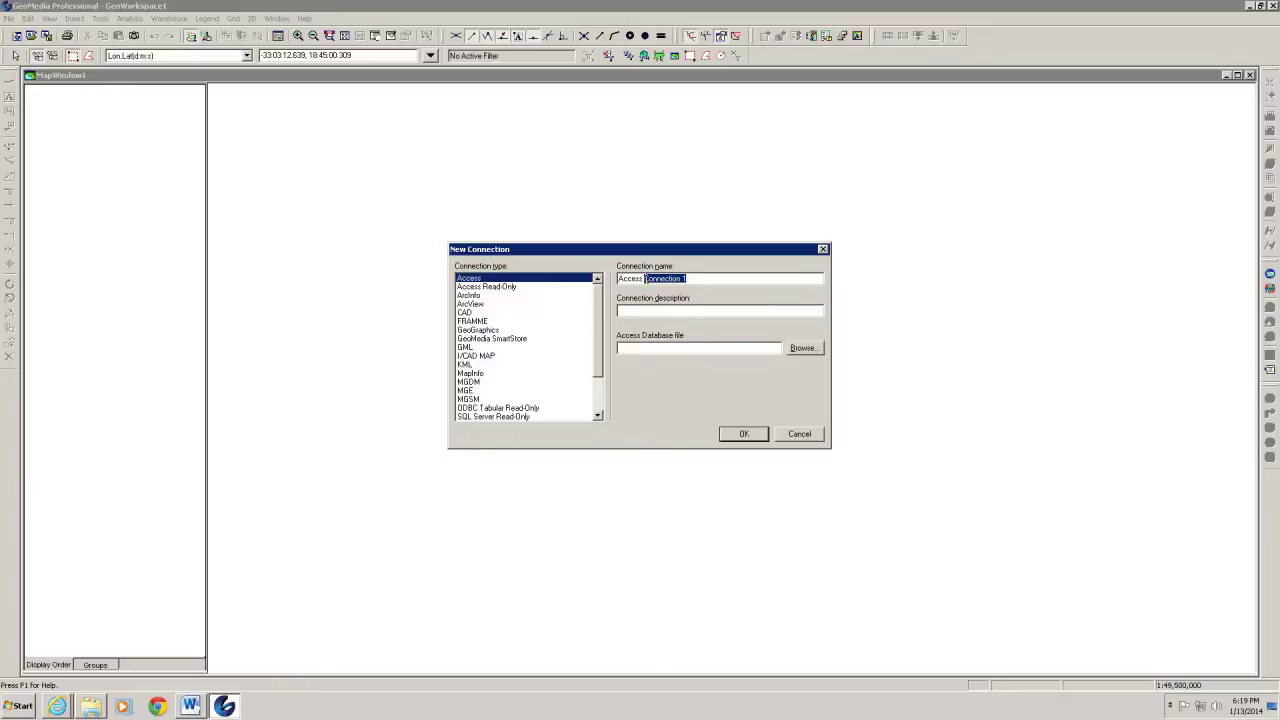
click(645, 278)
drag(645, 278, 737, 285)
text(USSample)
Point the connection to USSampleData.mdb in the C: lab folder and create it
click(805, 349)
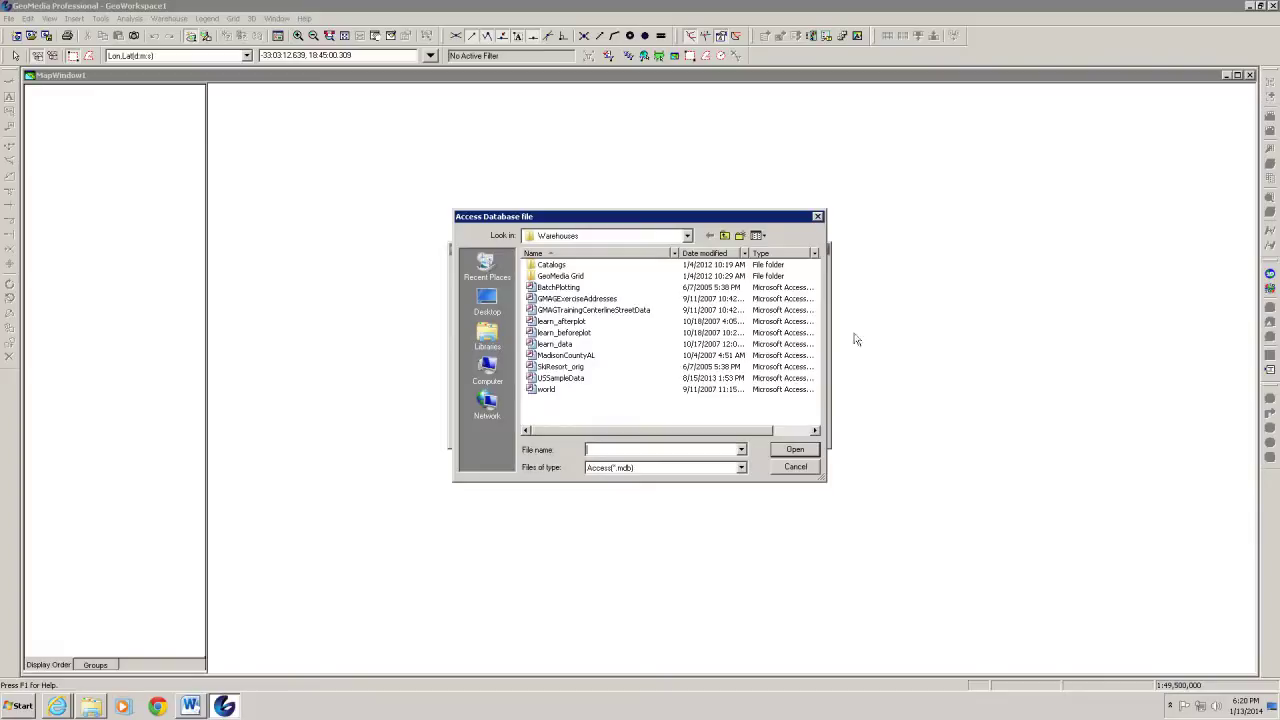
click(687, 236)
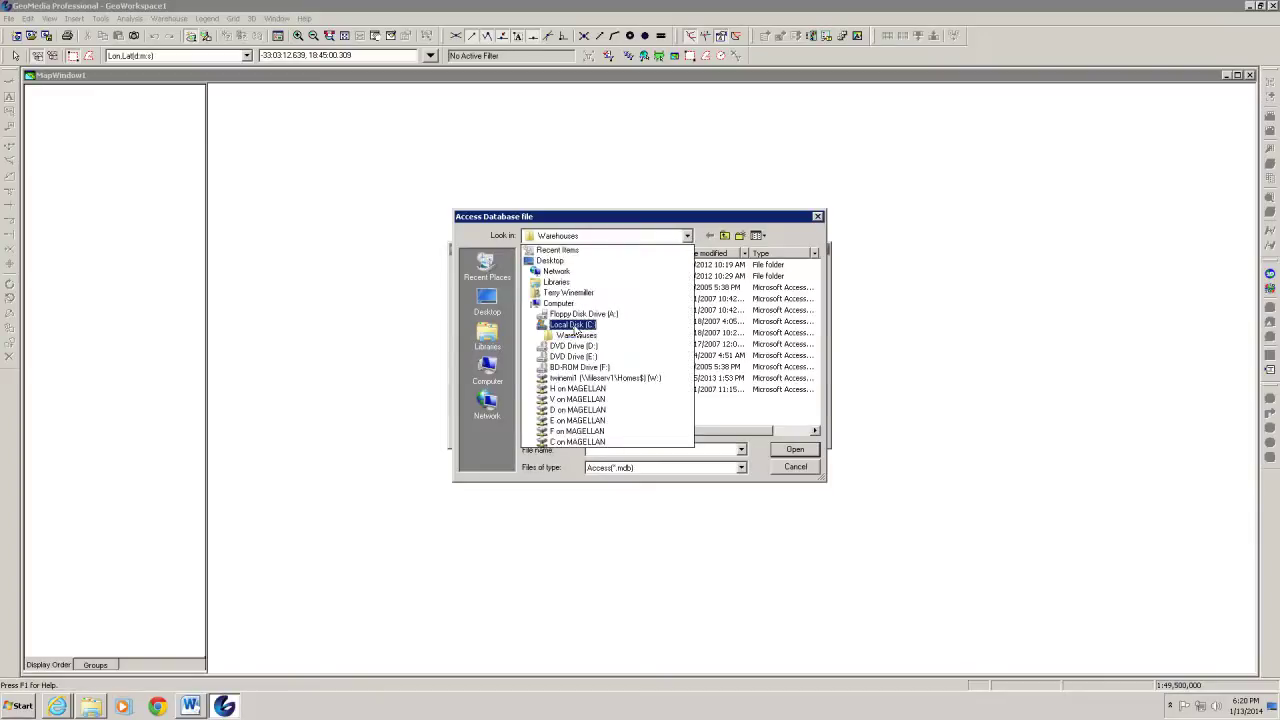
click(576, 330)
drag(821, 347, 818, 409)
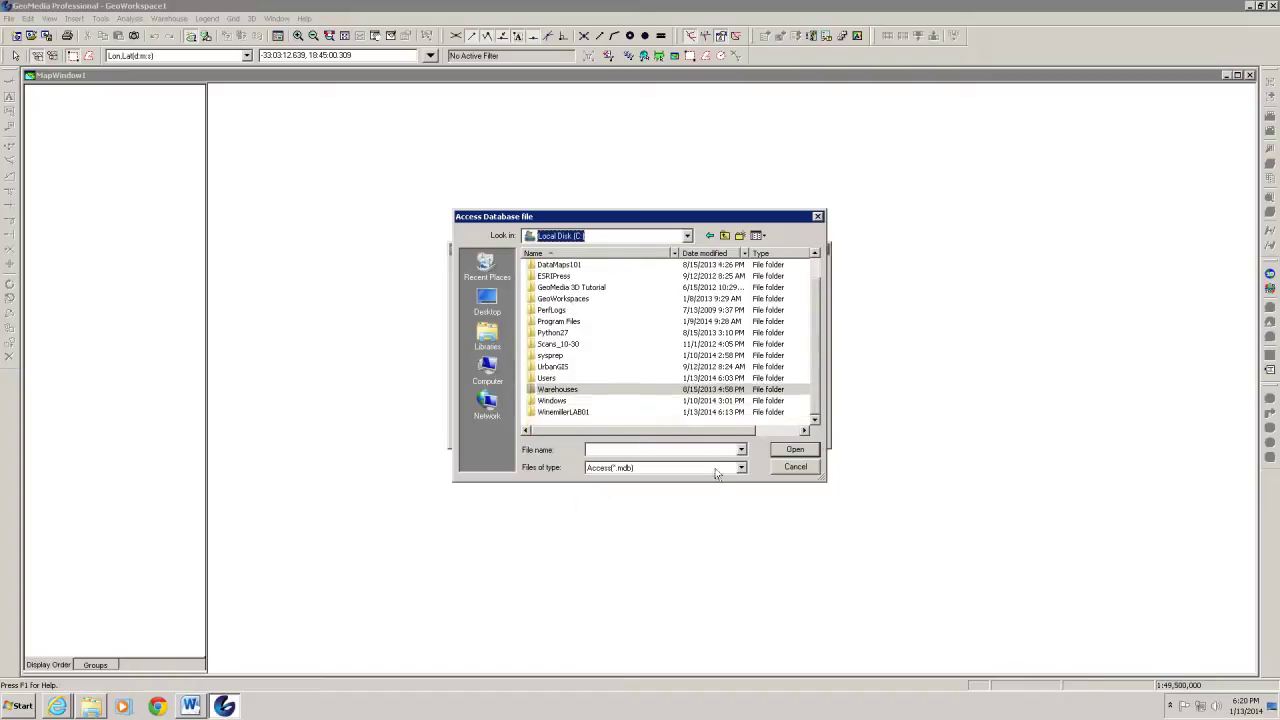
double_click(530, 413)
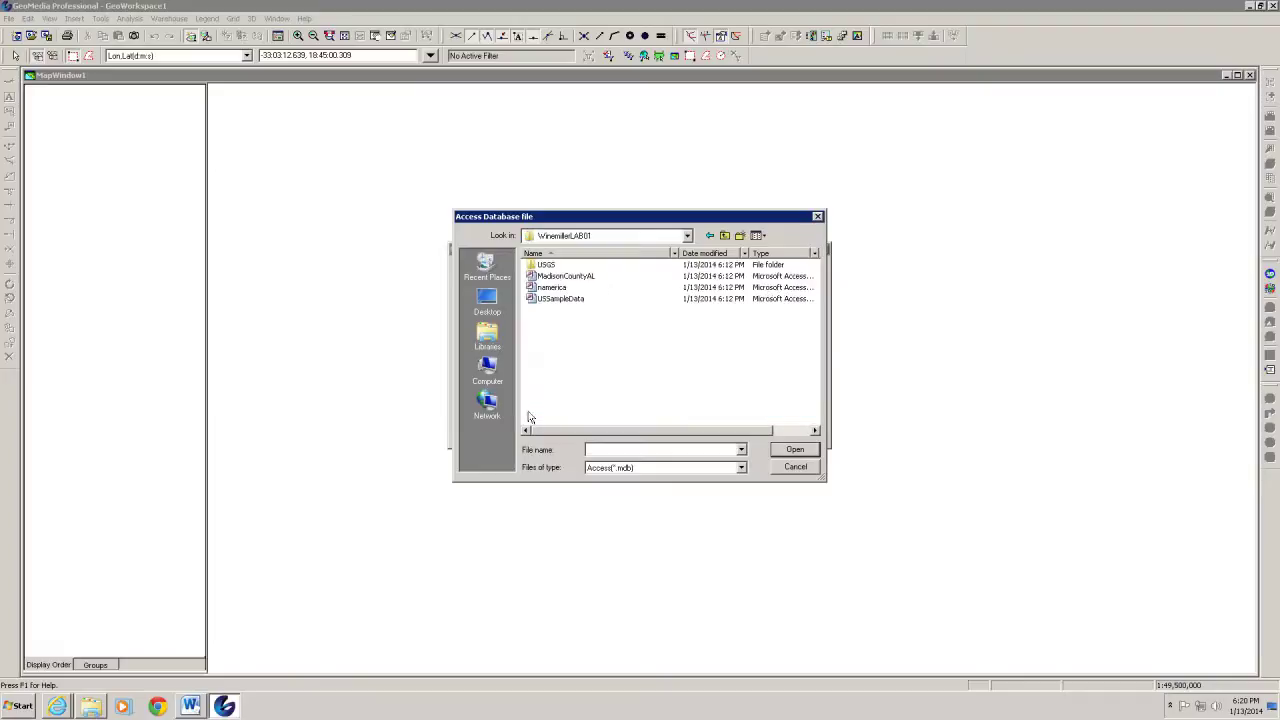
click(563, 302)
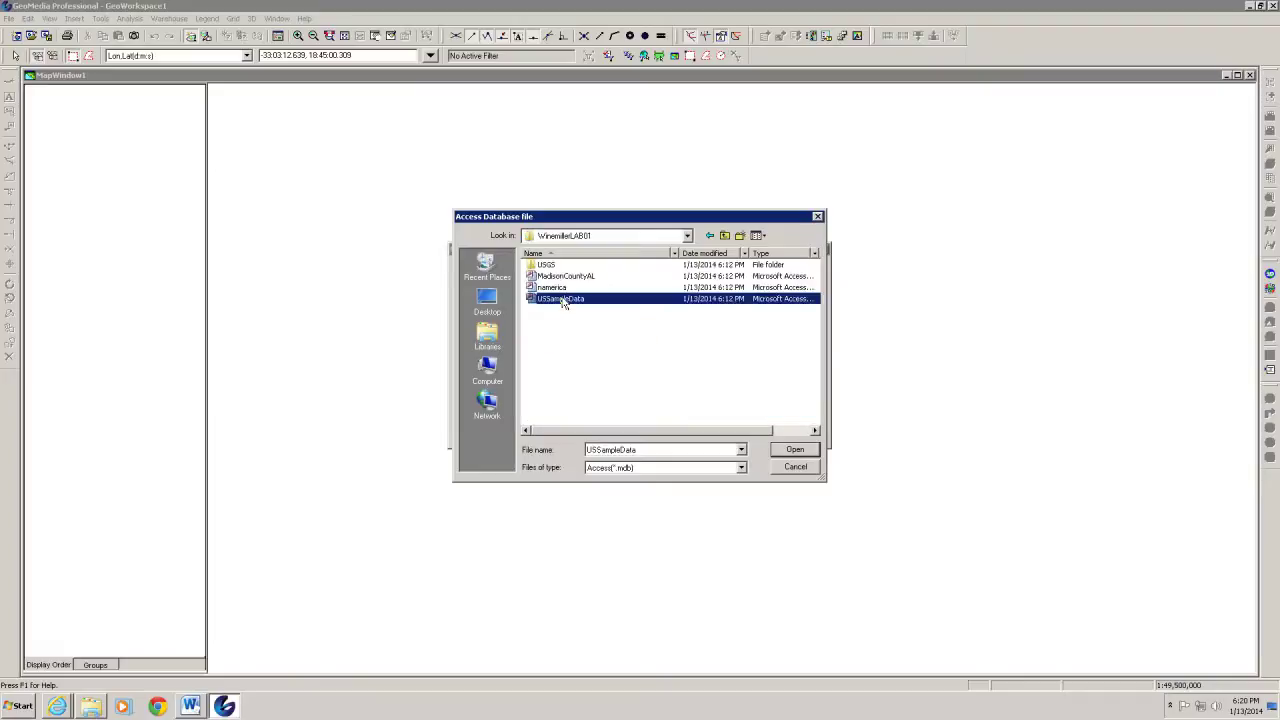
click(800, 451)
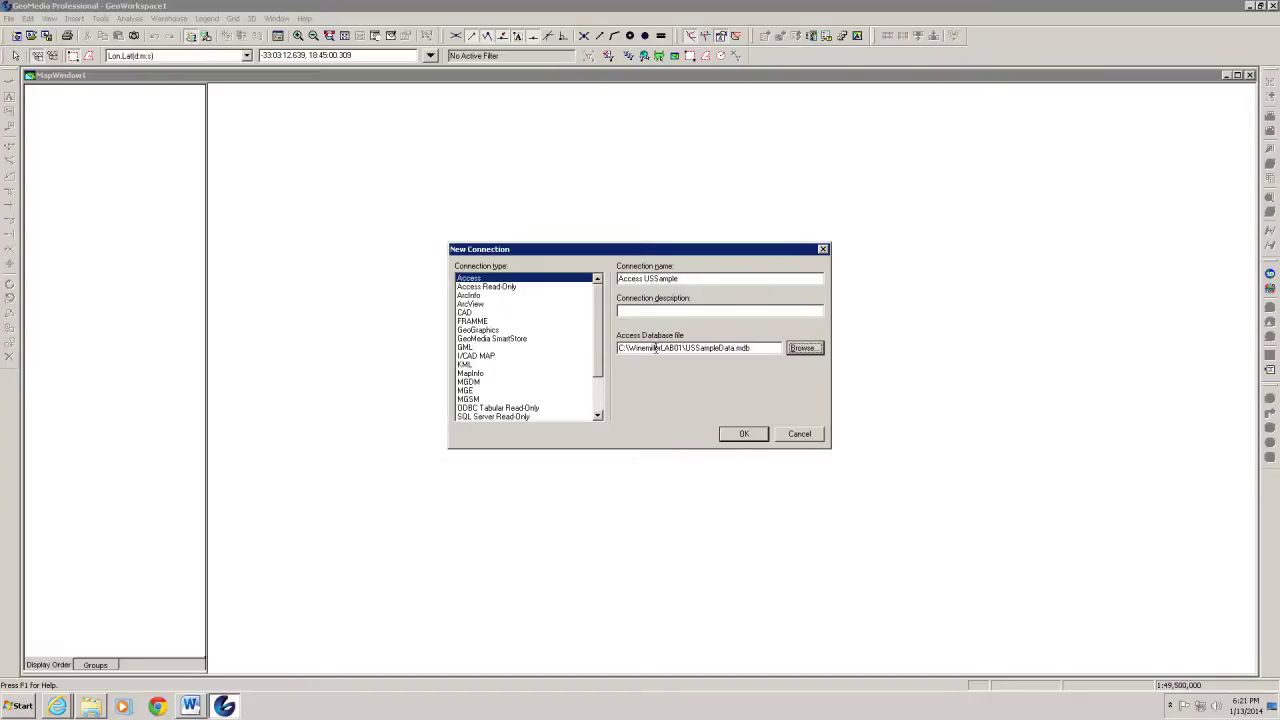
click(743, 434)
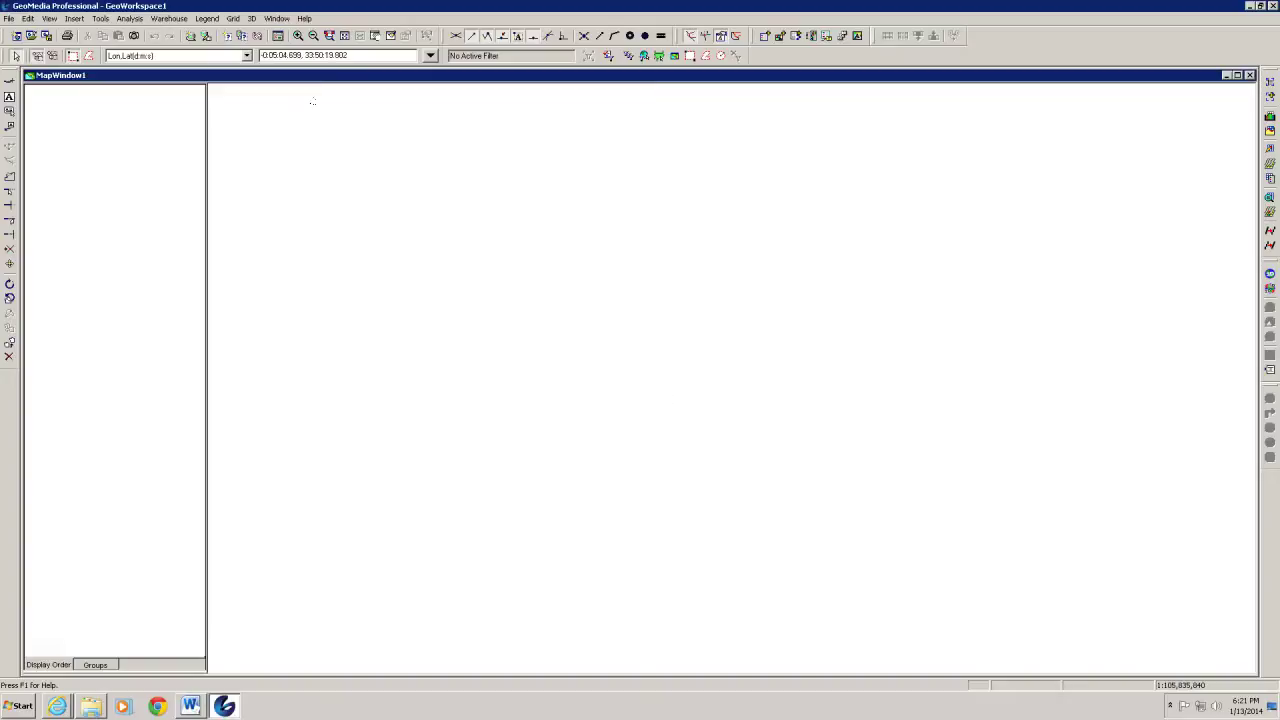
click(166, 19)
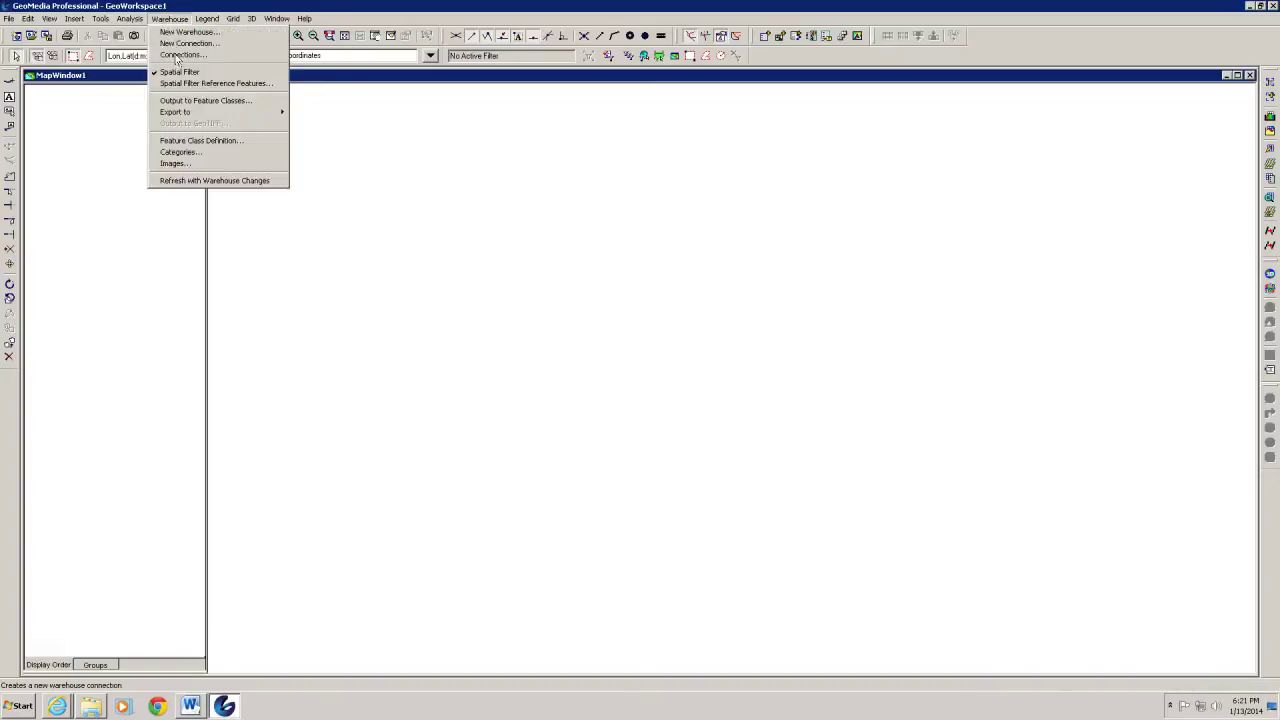
click(178, 55)
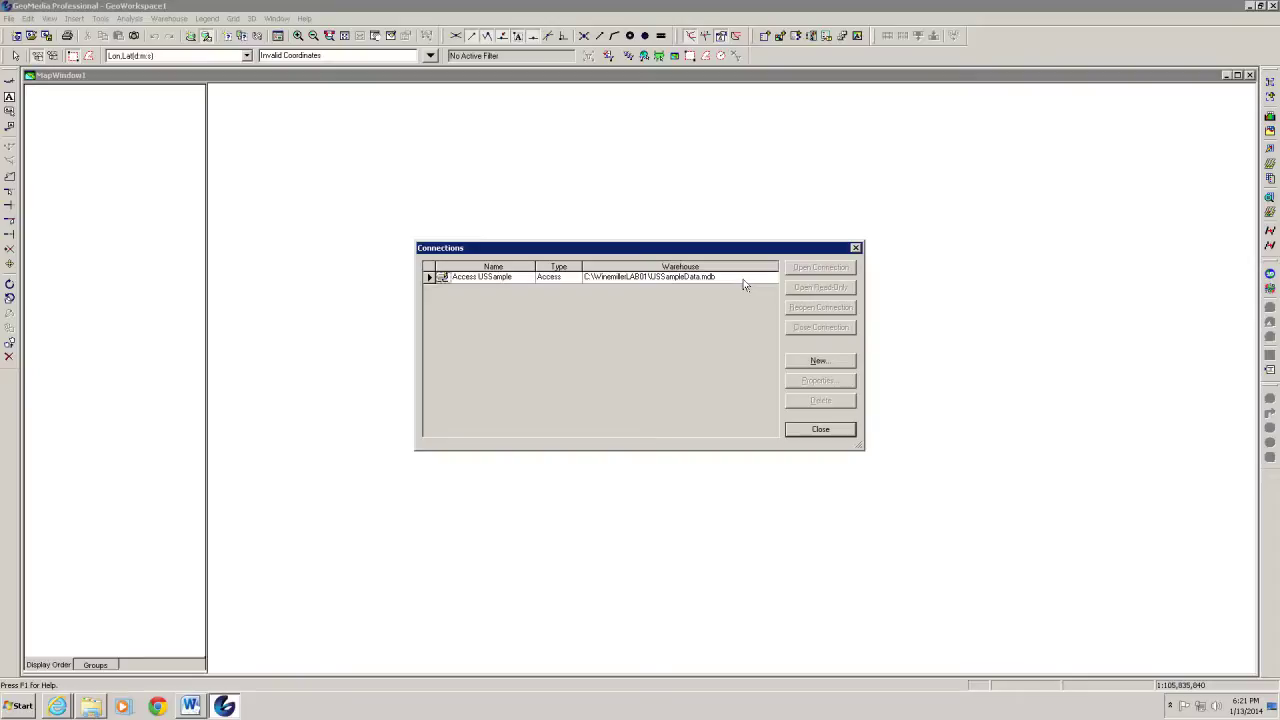
click(429, 276)
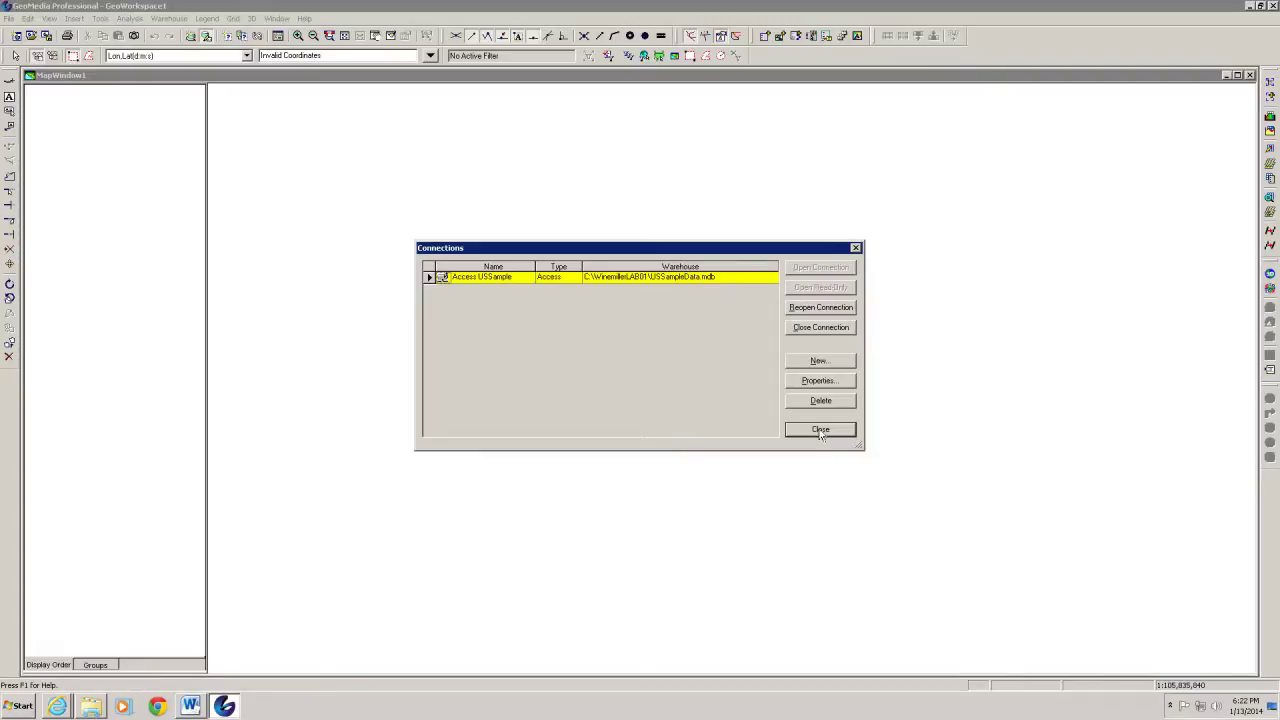
click(820, 430)
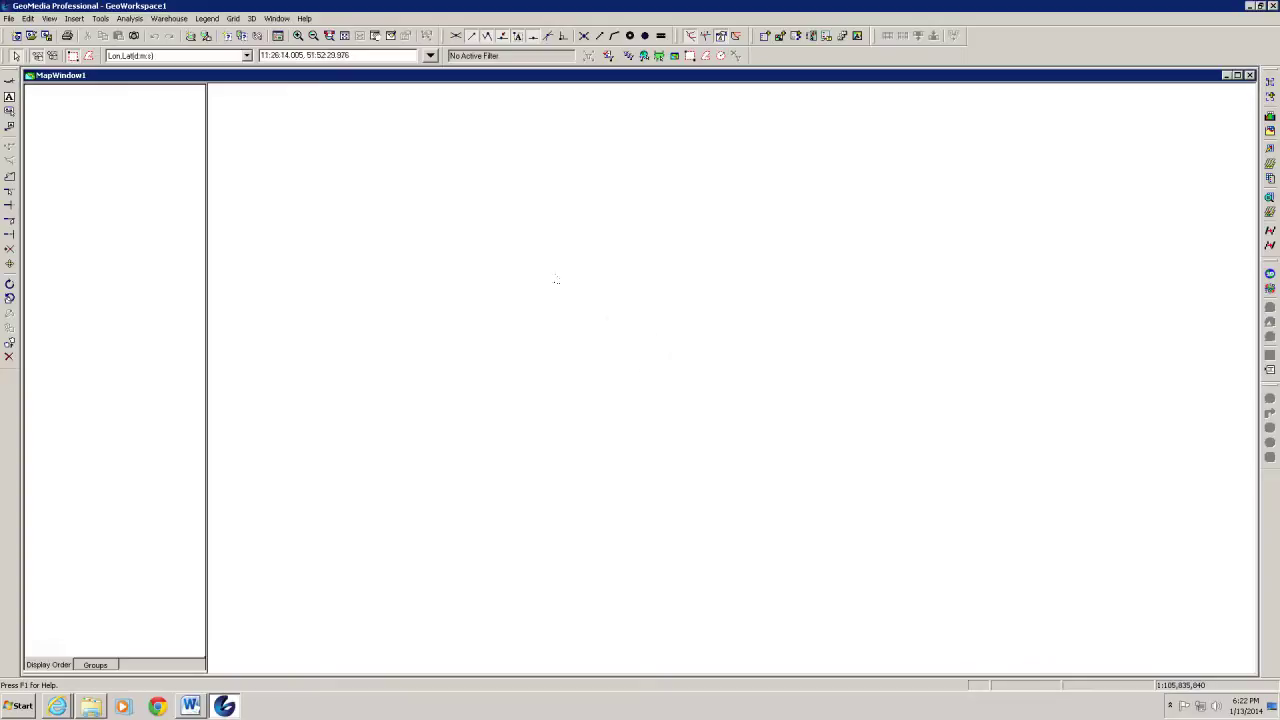
Add the Access USSample Cities, Counties, Interstates, Rivers and States to the legend
click(207, 19)
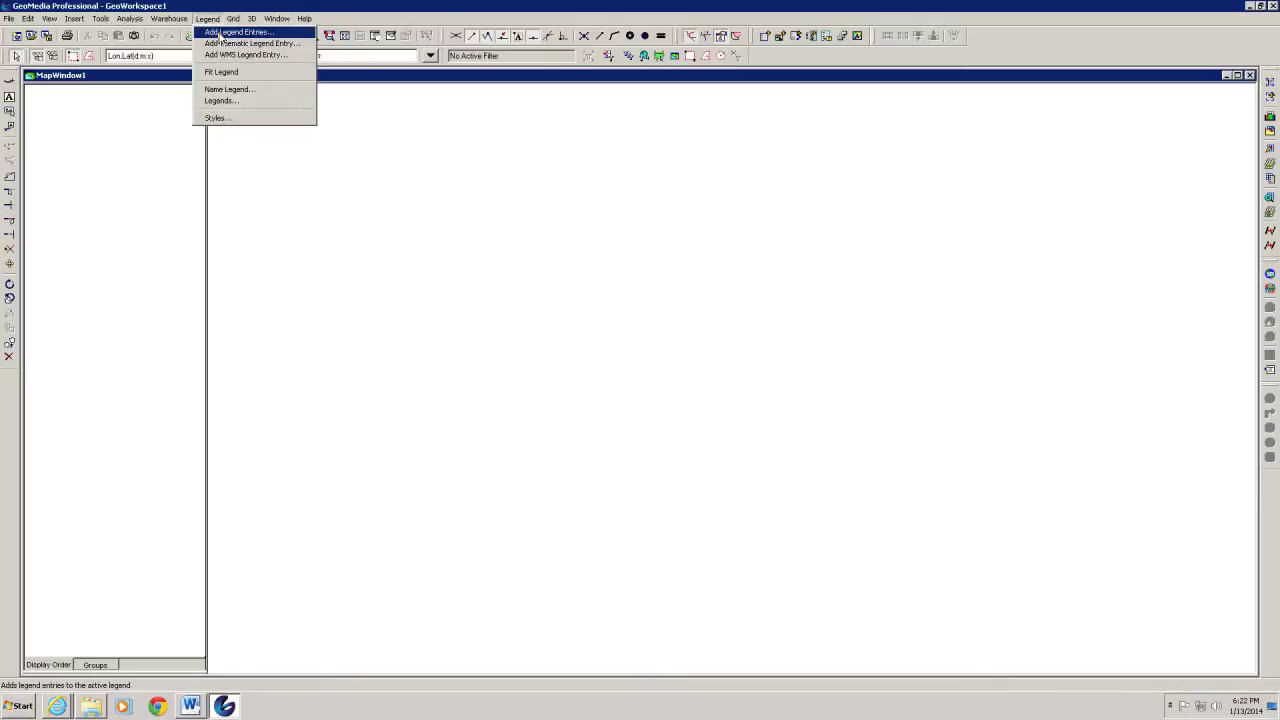
click(221, 36)
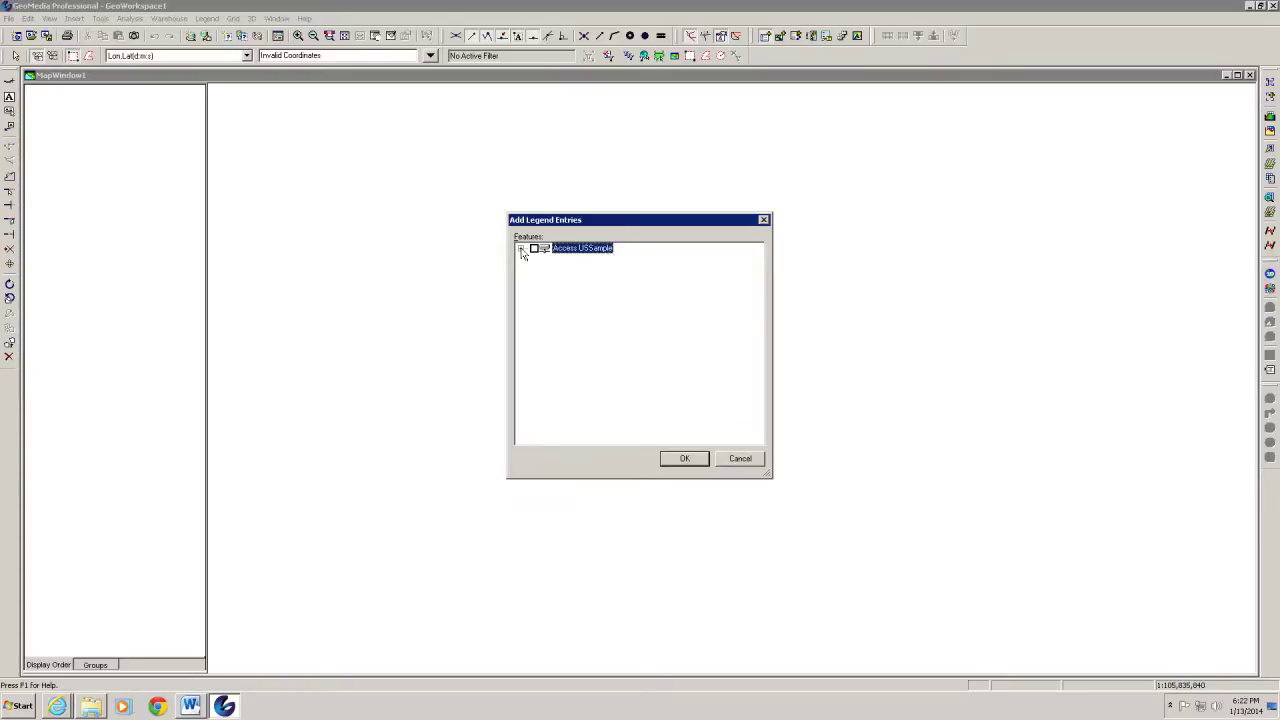
click(520, 249)
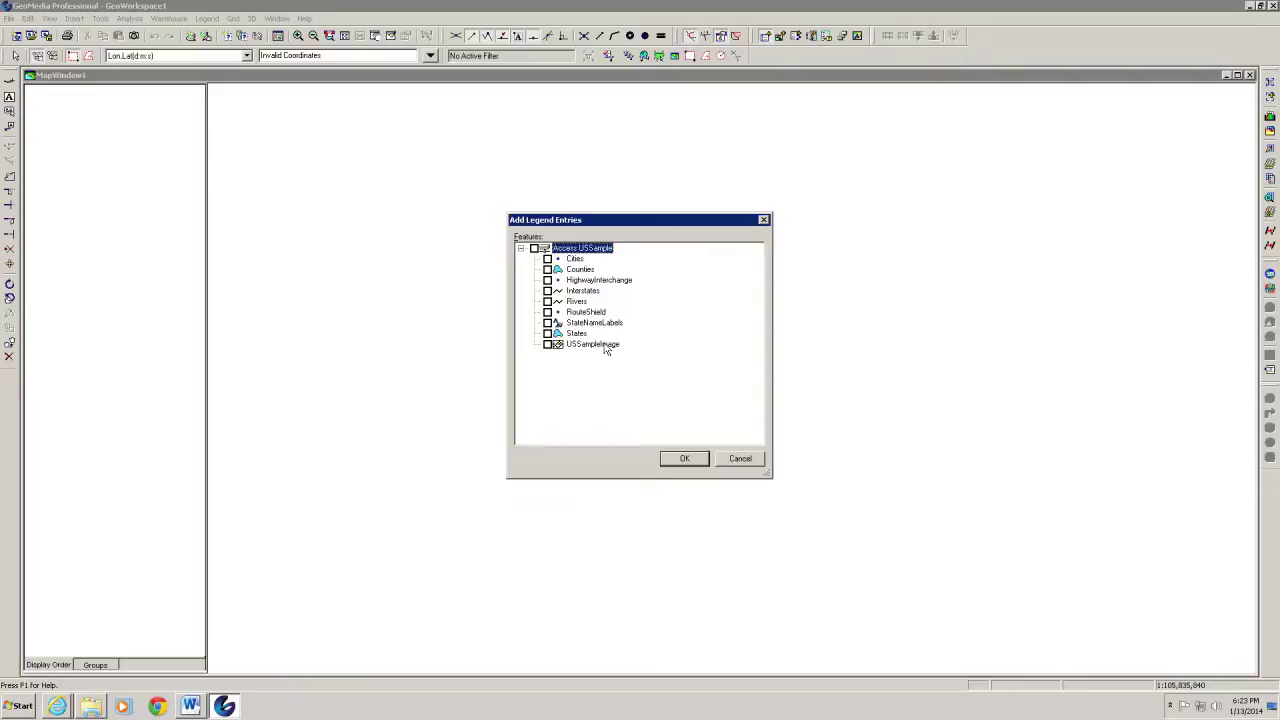
click(547, 269)
click(547, 291)
click(547, 301)
click(547, 333)
click(685, 460)
click(684, 460)
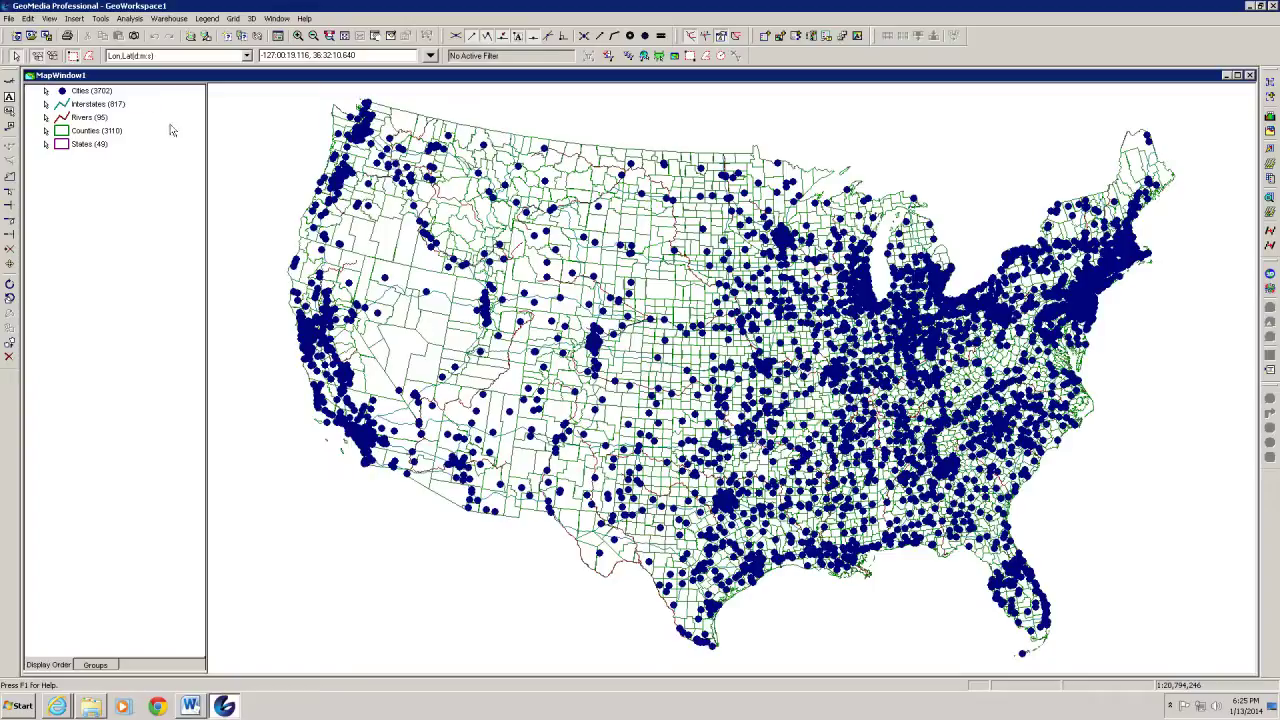
Set the Cities point symbol size to 3.000 and apply it
click(62, 94)
double_click(62, 94)
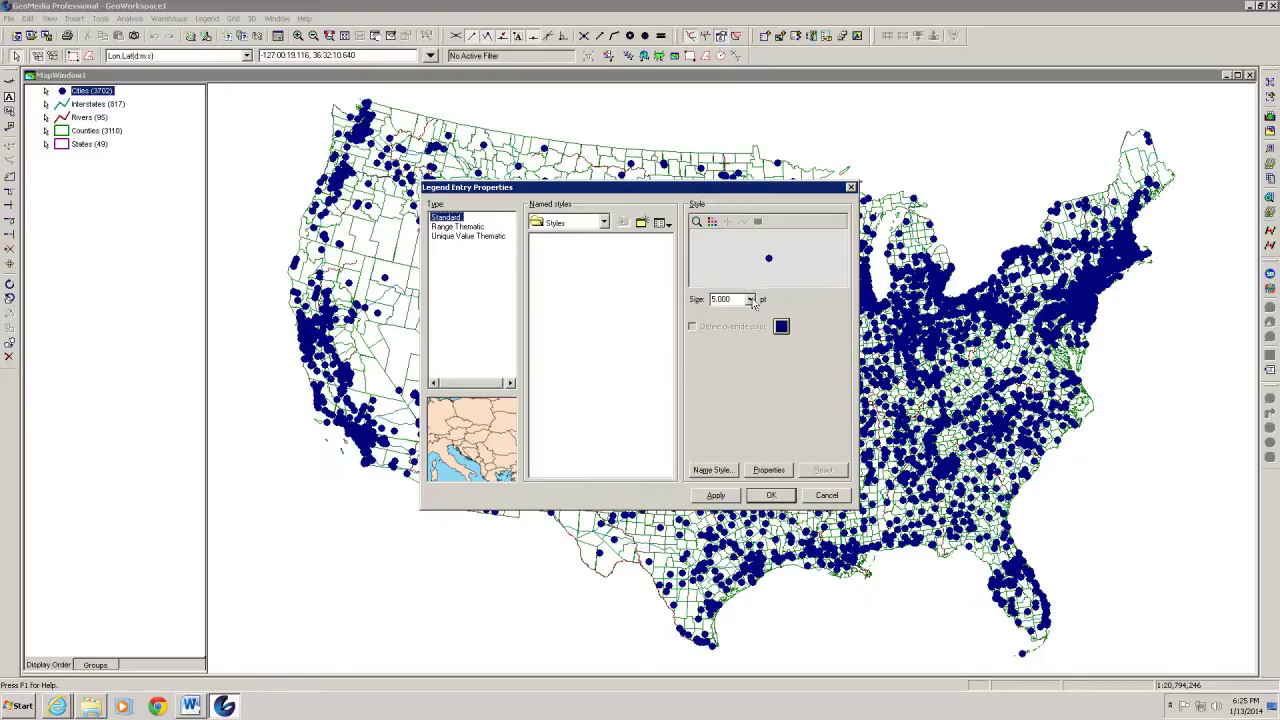
click(750, 300)
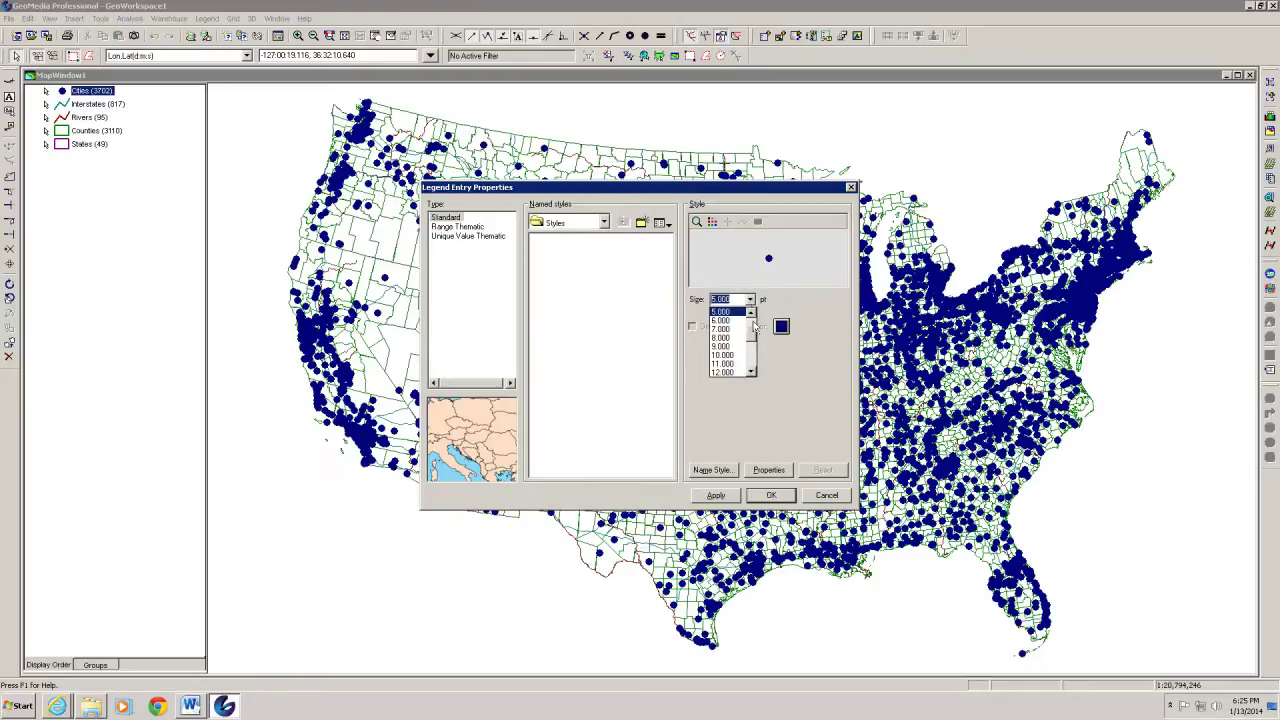
scroll(752, 312, up, 1)
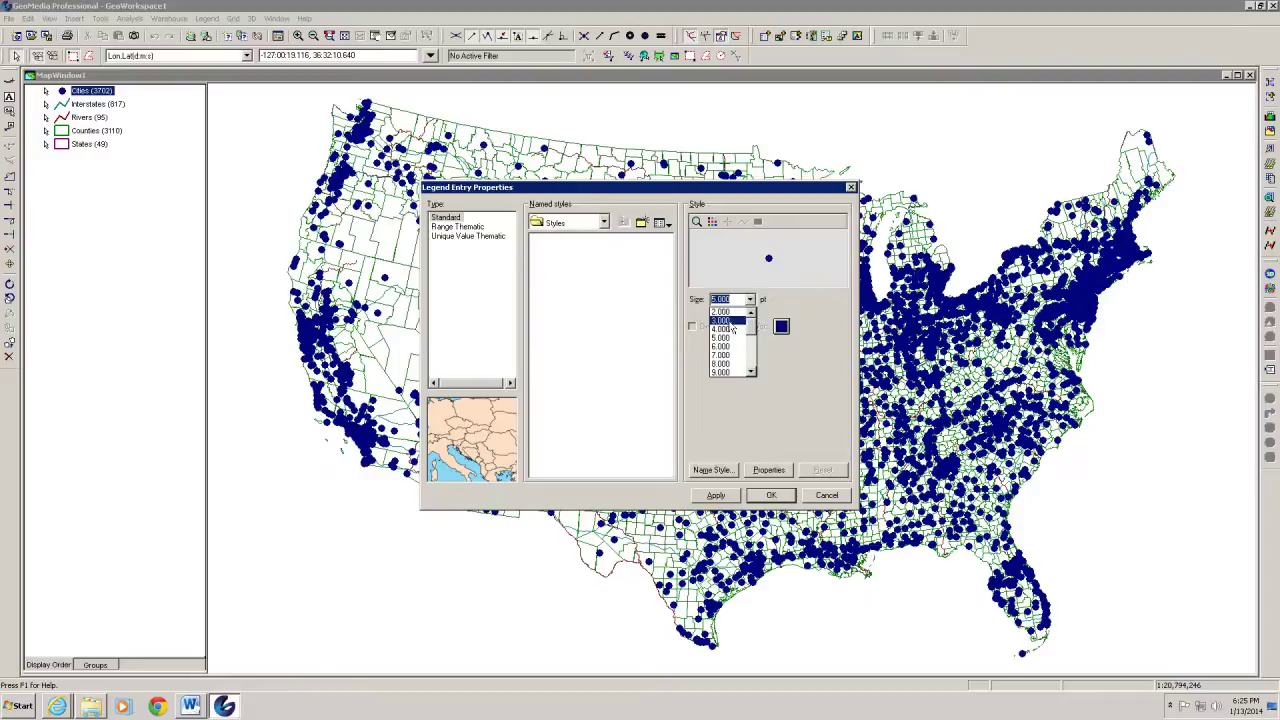
click(731, 323)
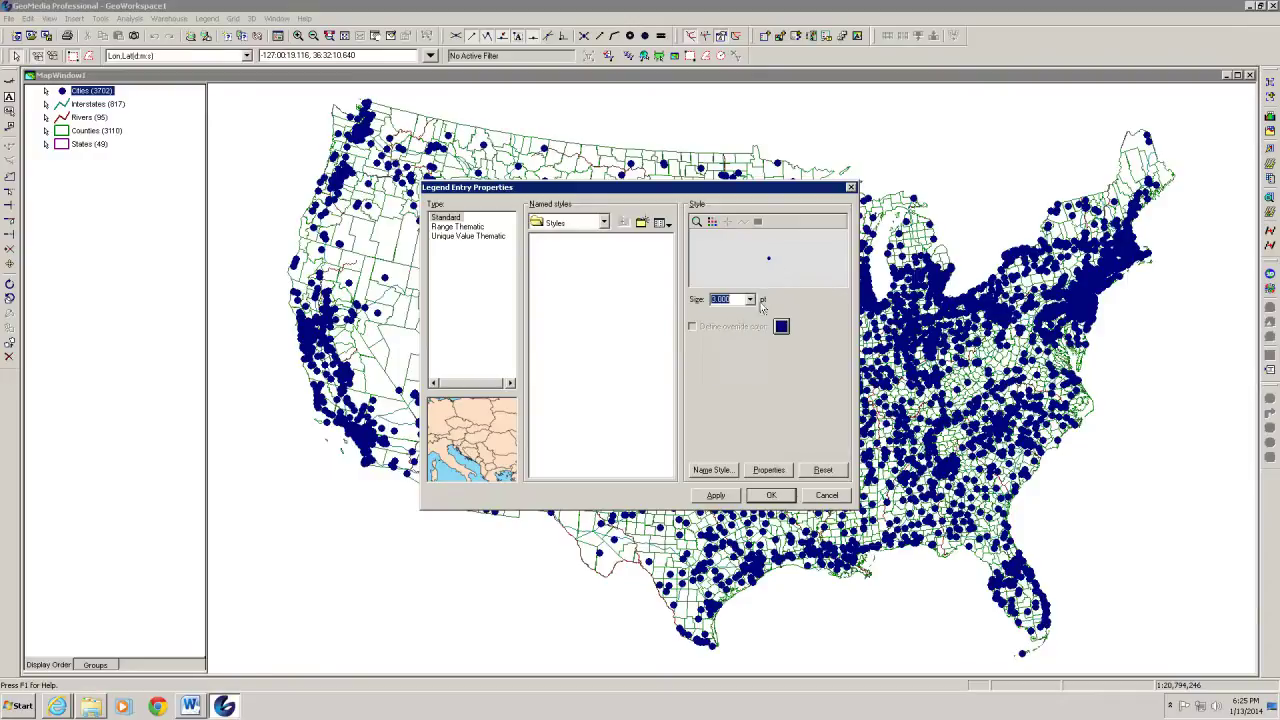
click(716, 496)
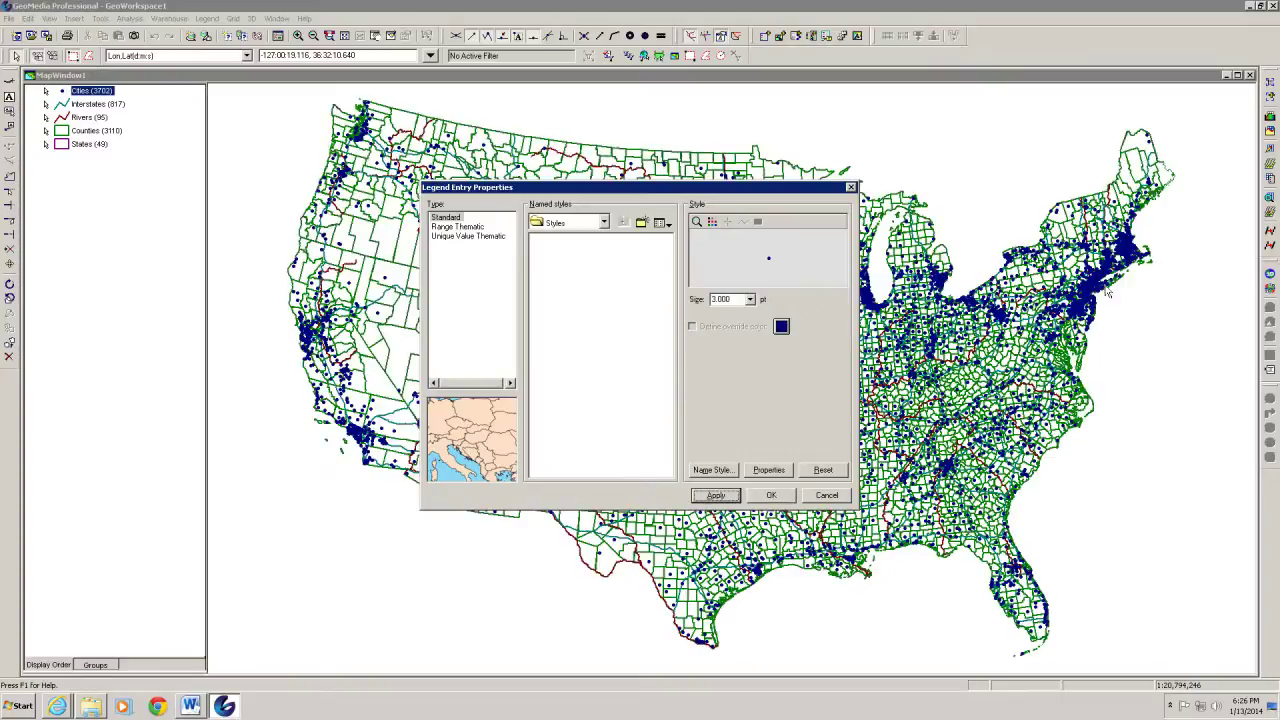
Reduce the Cities symbol size further to 2.000, apply it and close the properties
click(750, 300)
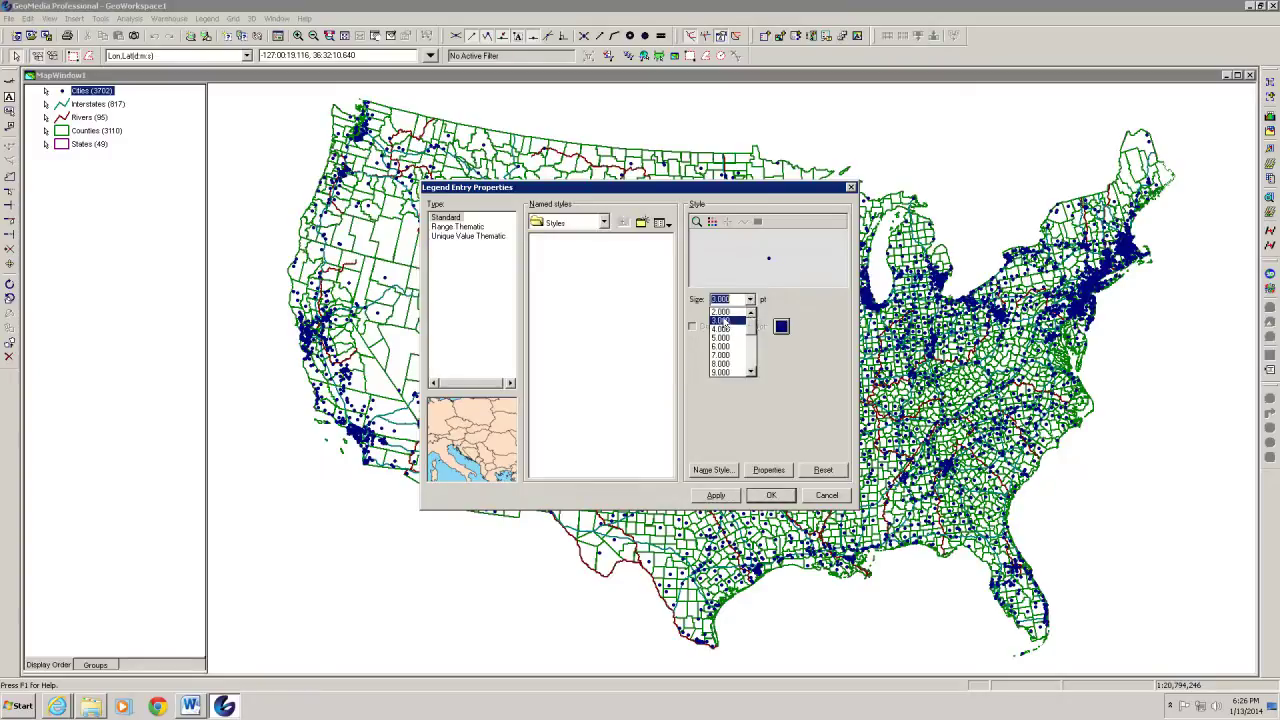
click(726, 321)
click(751, 302)
click(728, 313)
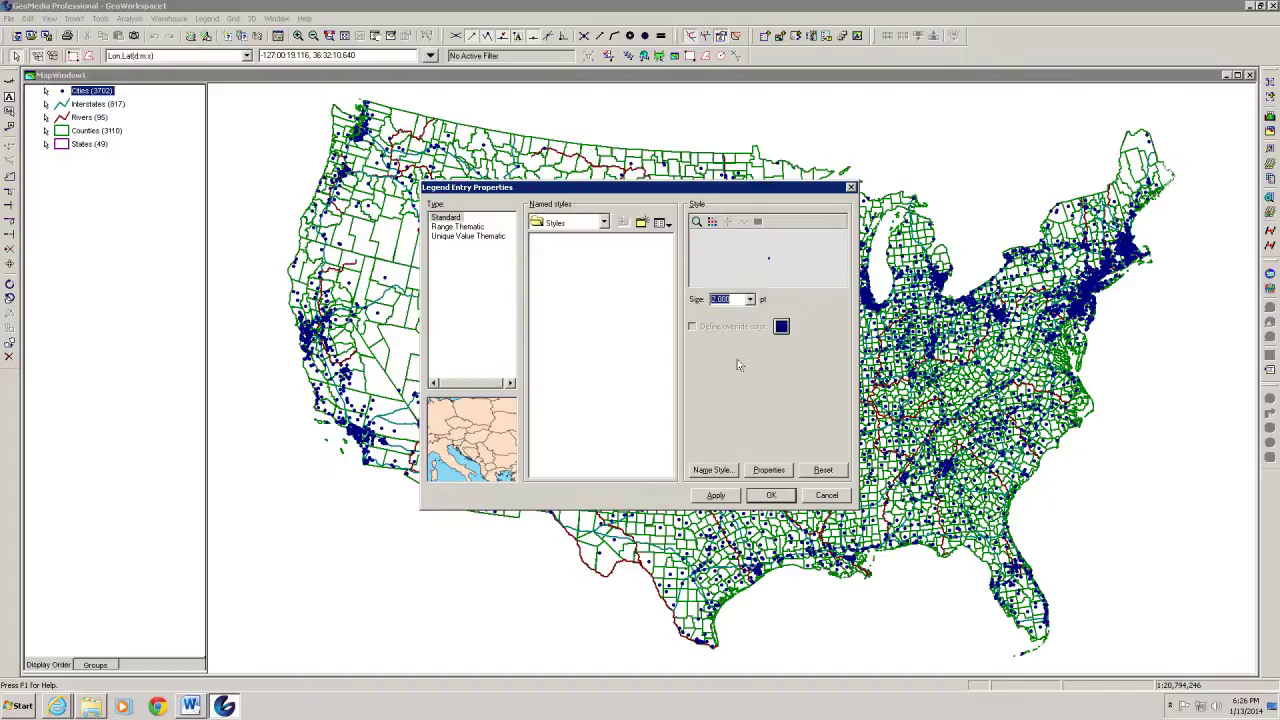
click(737, 495)
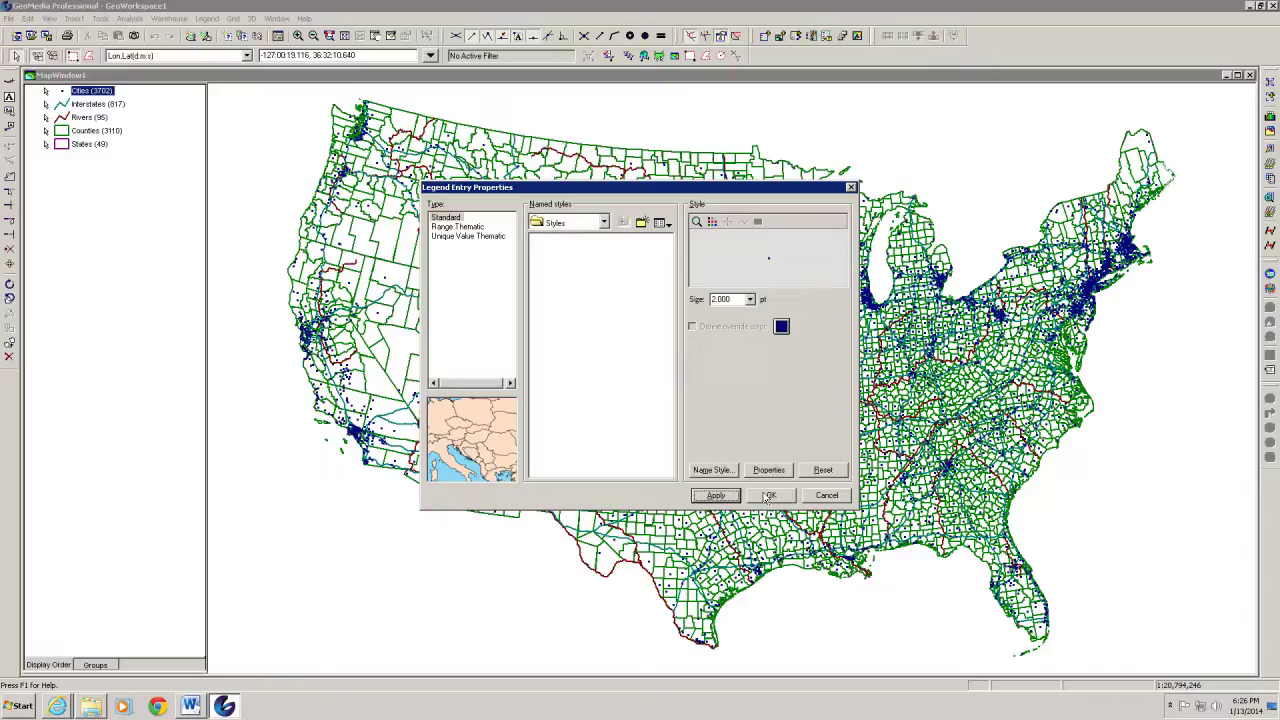
click(768, 496)
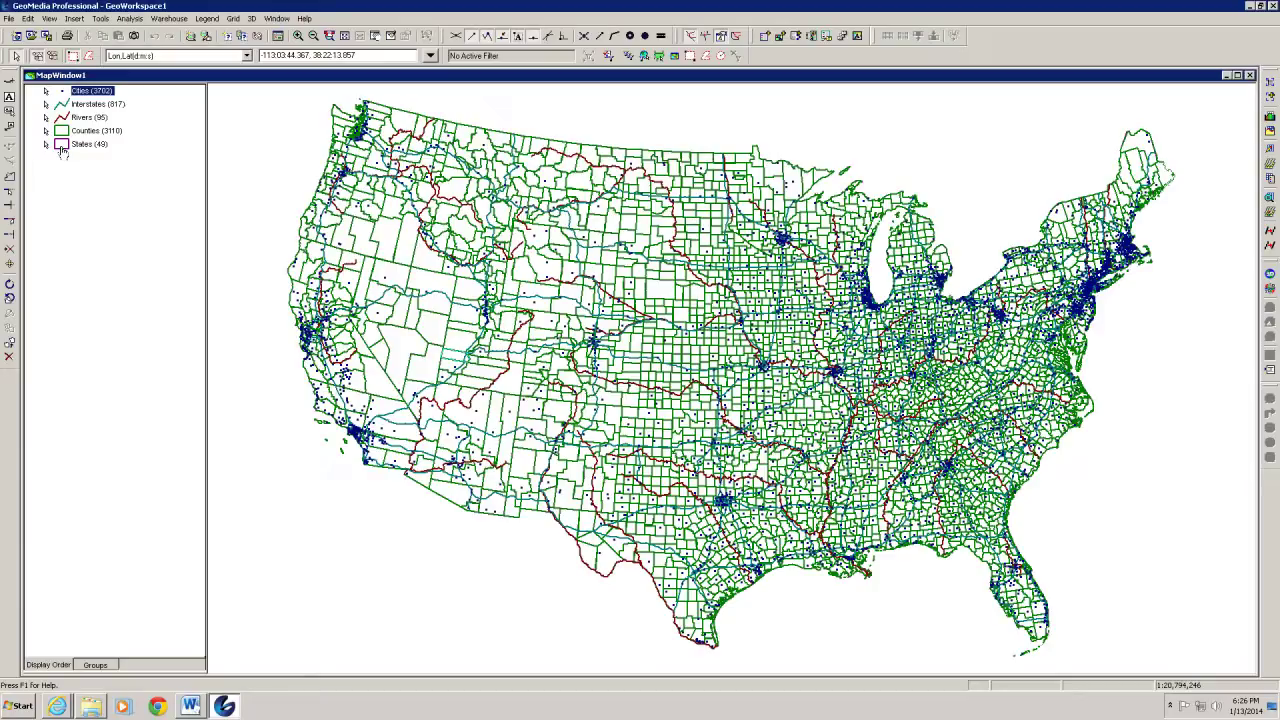
Give the States a black boundary 0.003 pt wide and apply it
double_click(62, 150)
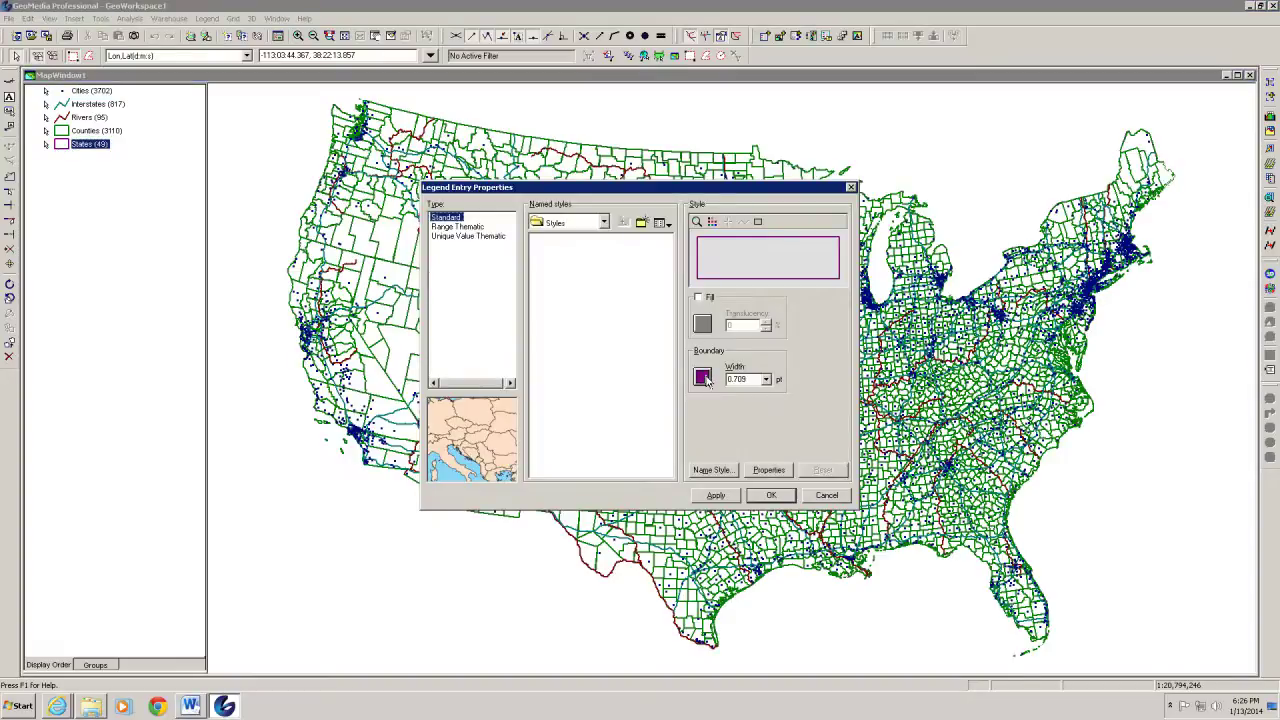
click(703, 377)
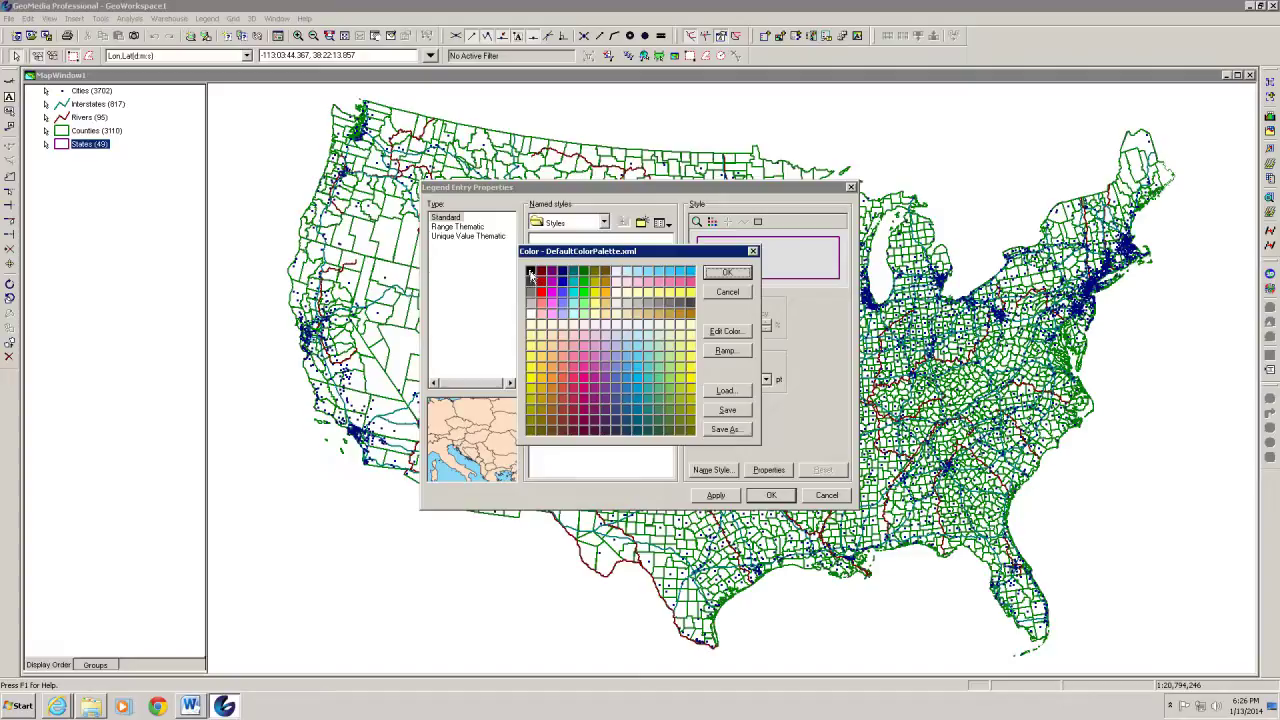
click(531, 272)
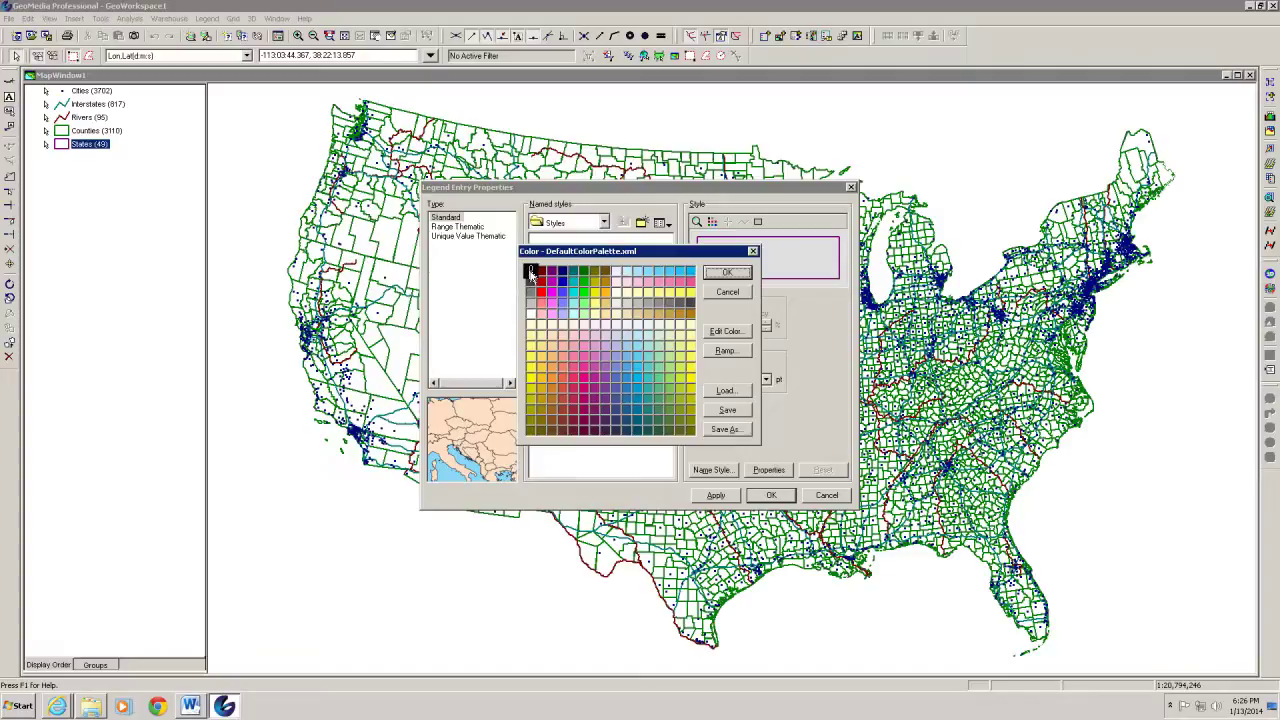
click(727, 276)
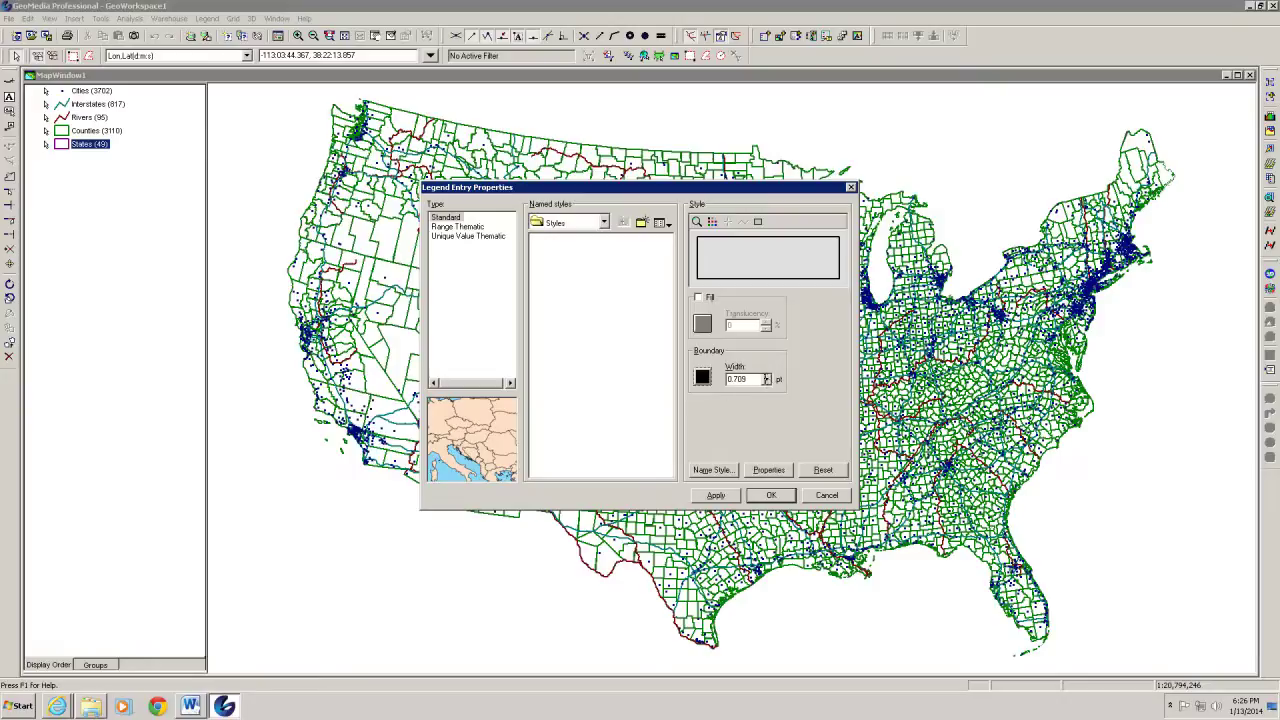
double_click(735, 378)
drag(731, 379, 762, 379)
text(03)
click(729, 497)
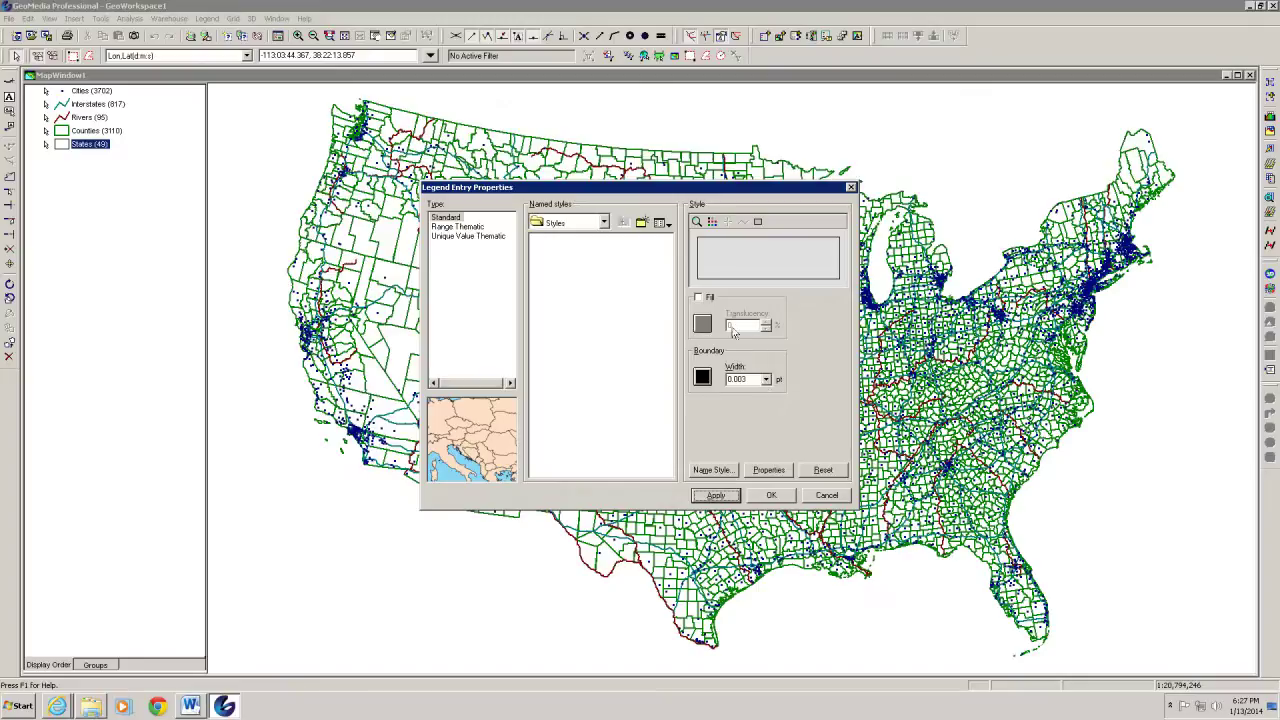
Turn on a solid grey fill for the States and apply it
click(699, 298)
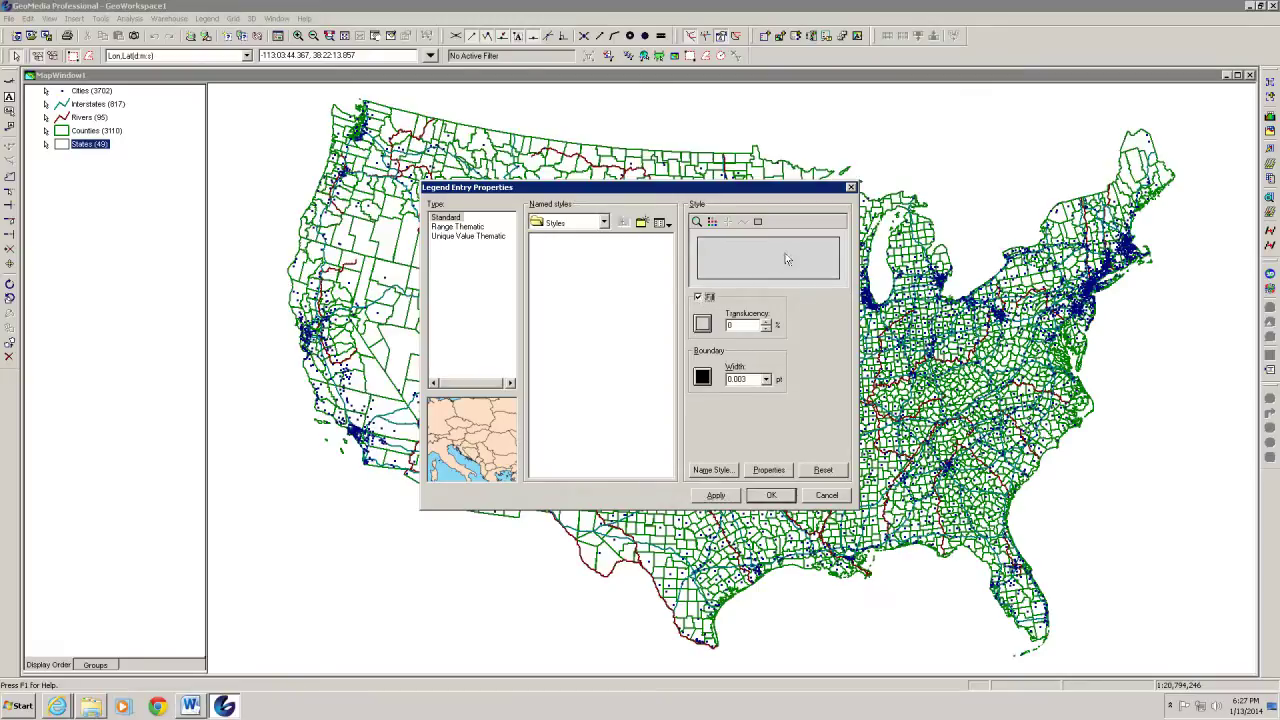
click(716, 497)
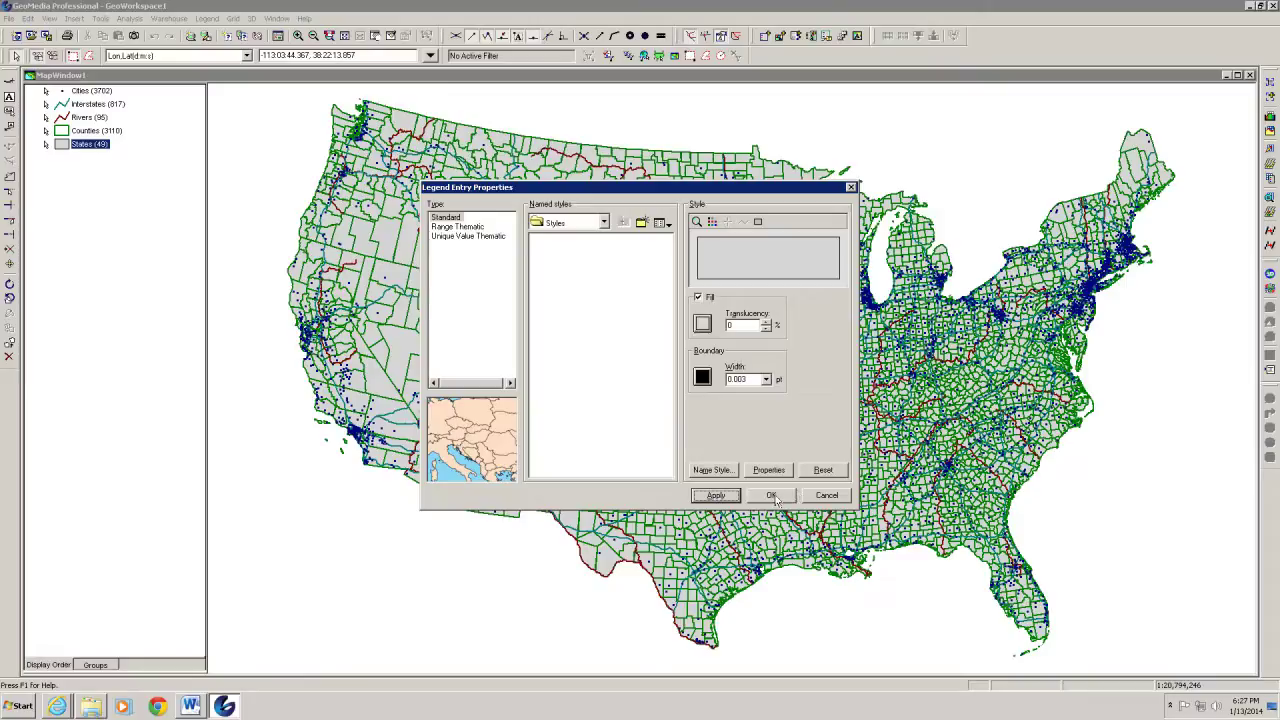
click(773, 497)
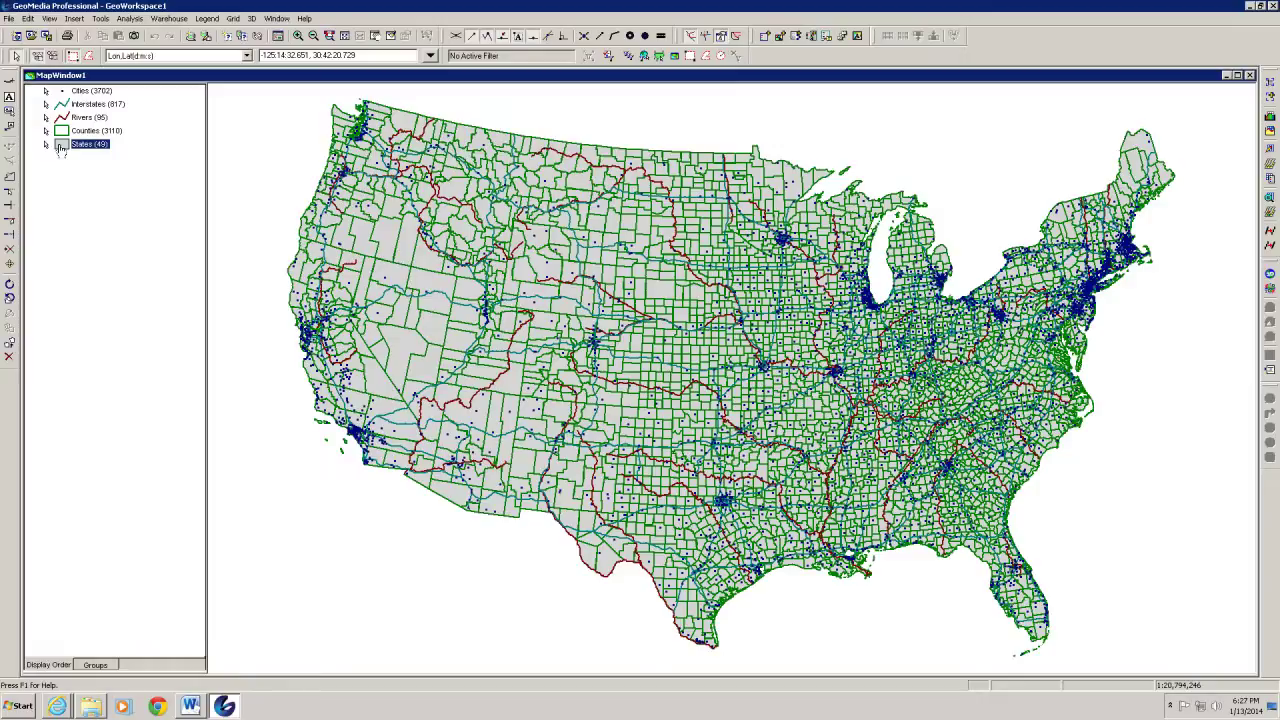
drag(60, 148, 73, 93)
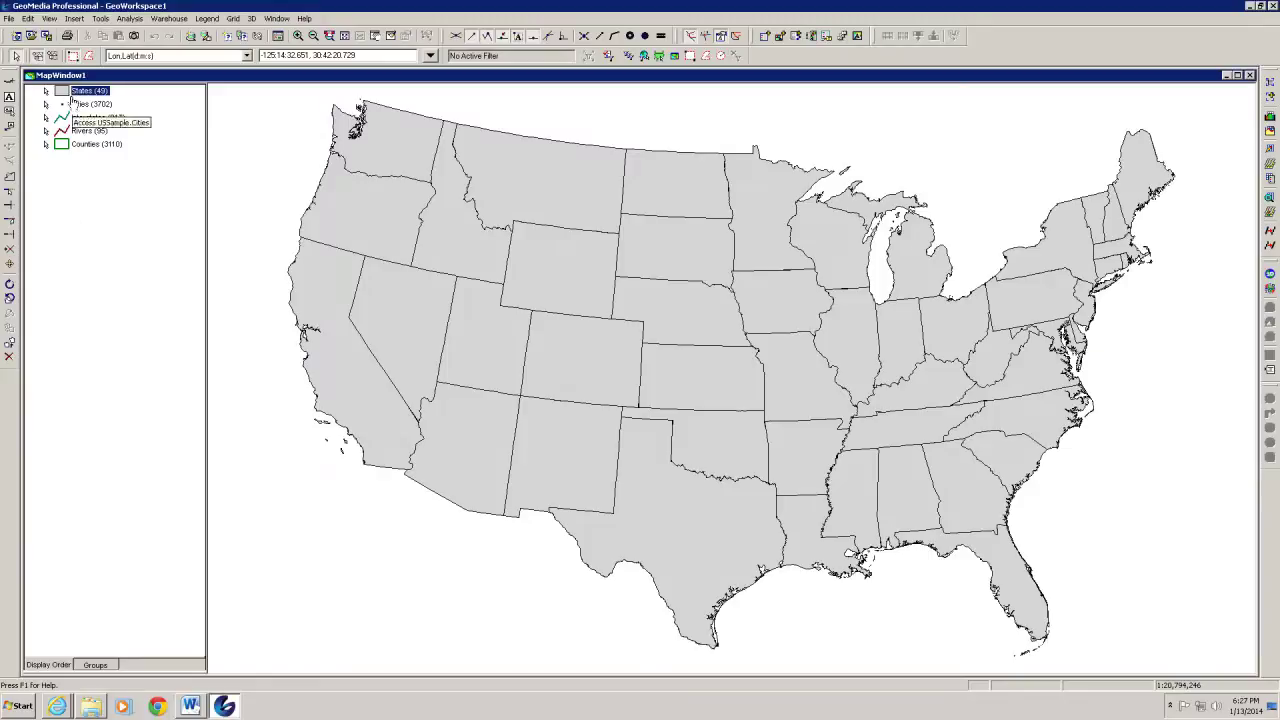
drag(60, 91, 75, 175)
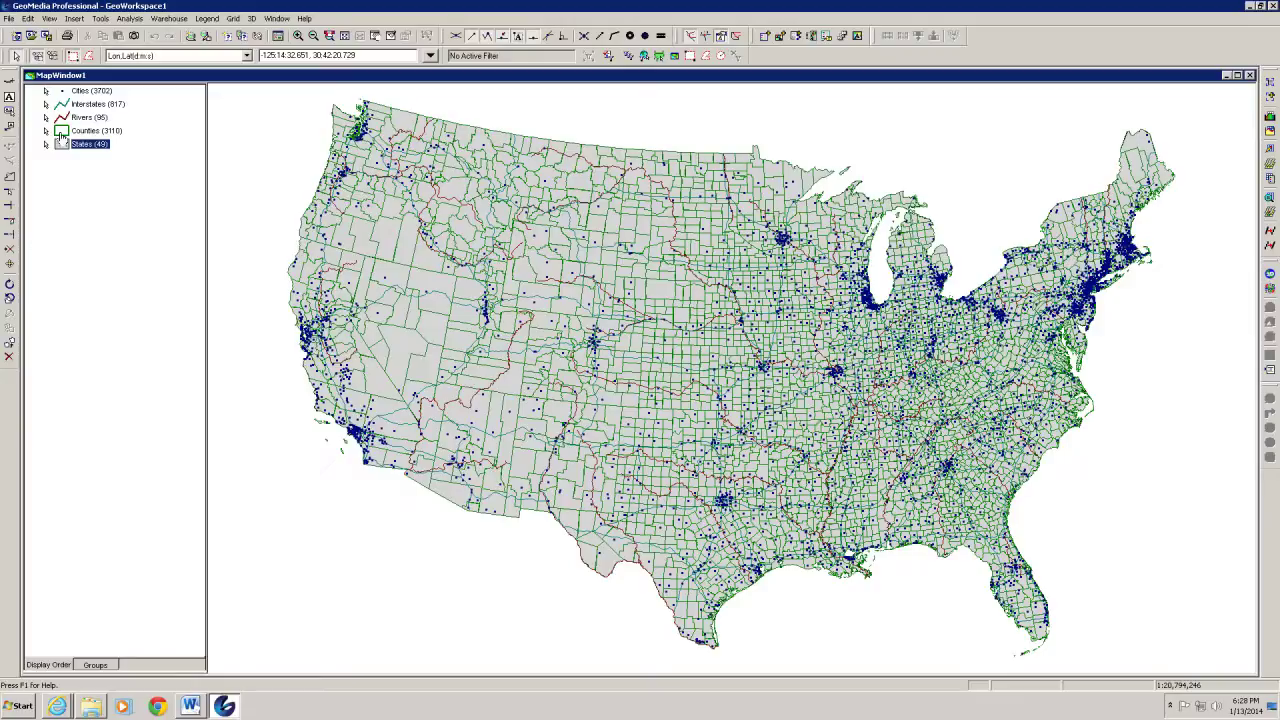
Give Counties a dark blue boundary 0.003 pt wide, applied to the map
double_click(61, 134)
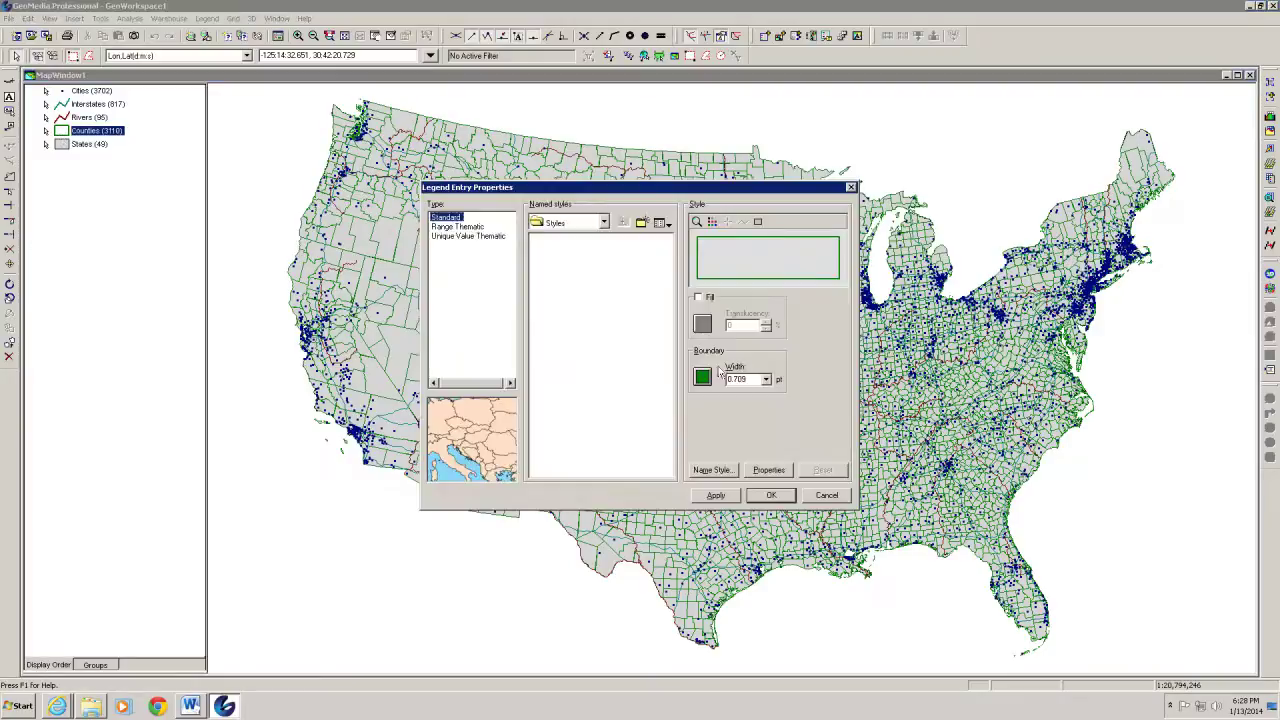
click(703, 377)
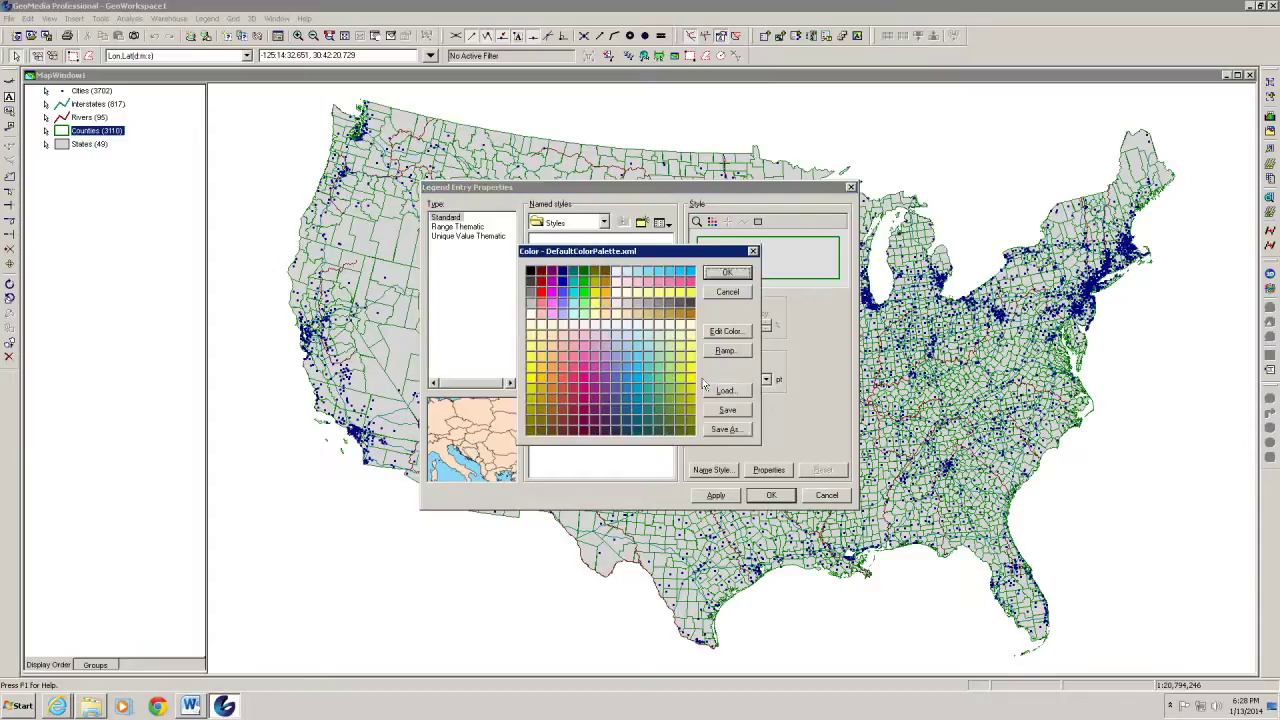
click(563, 272)
click(725, 274)
double_click(736, 378)
double_click(738, 378)
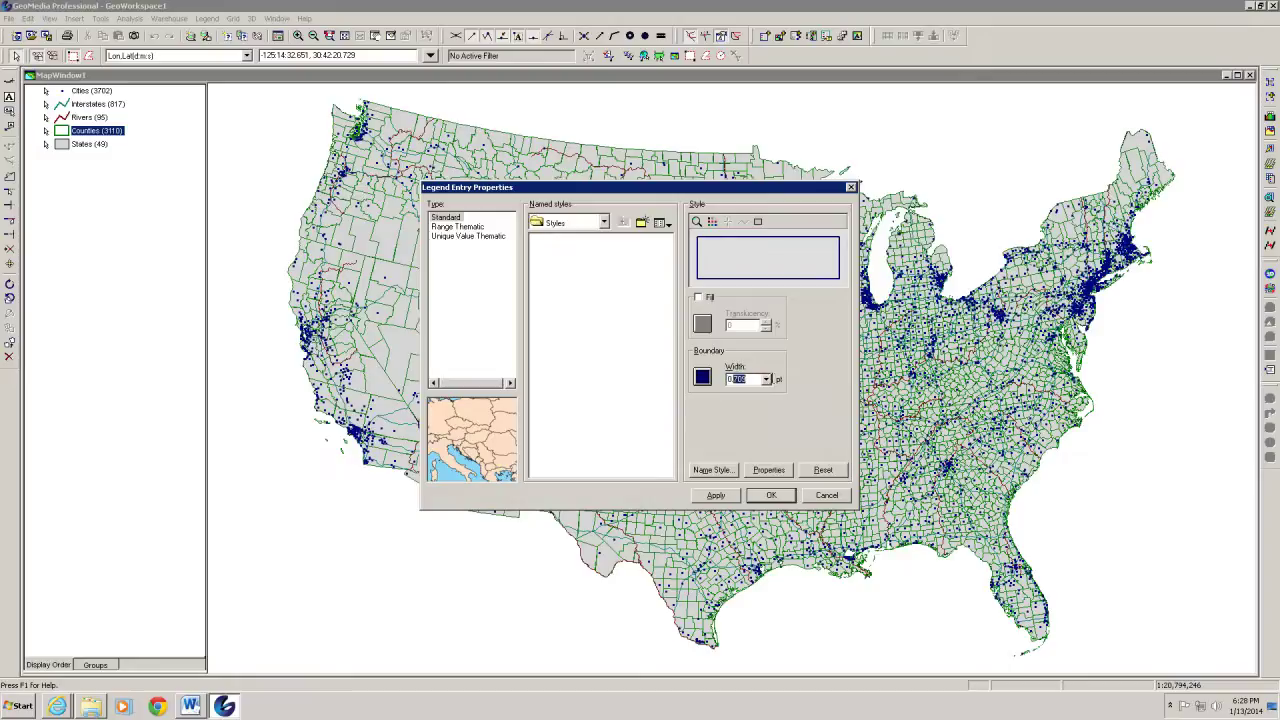
text(003)
click(730, 495)
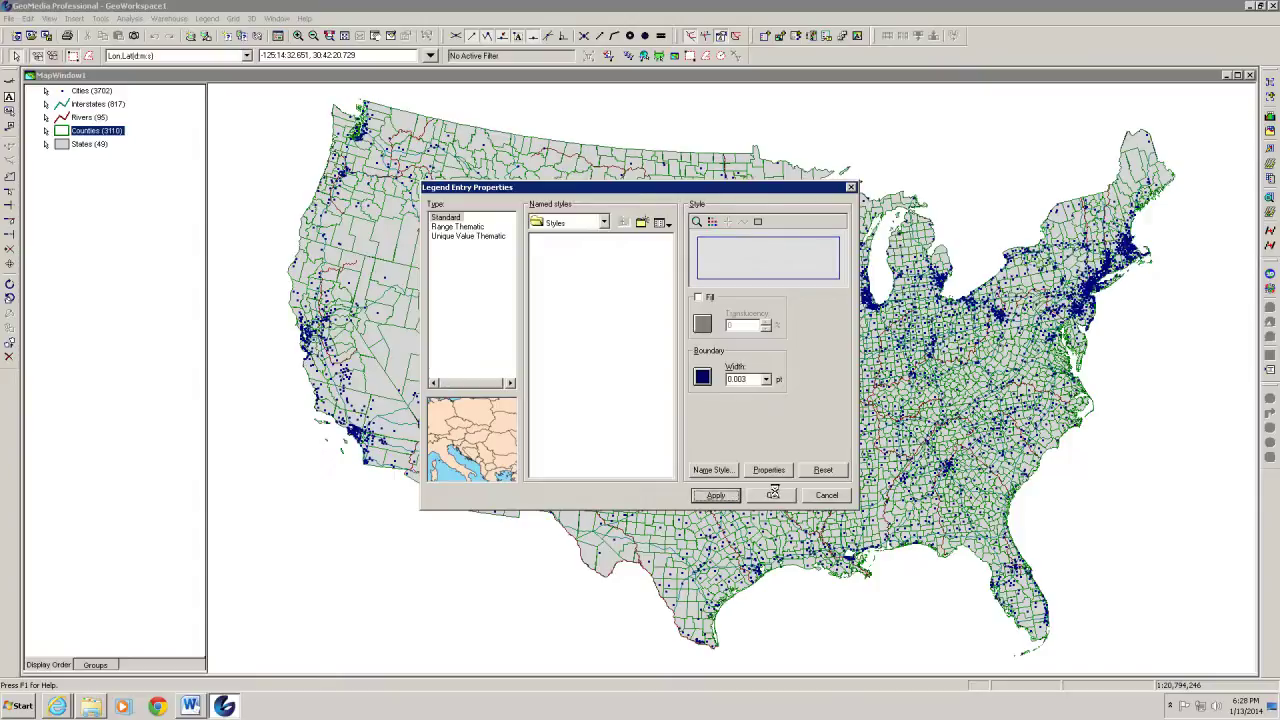
click(771, 495)
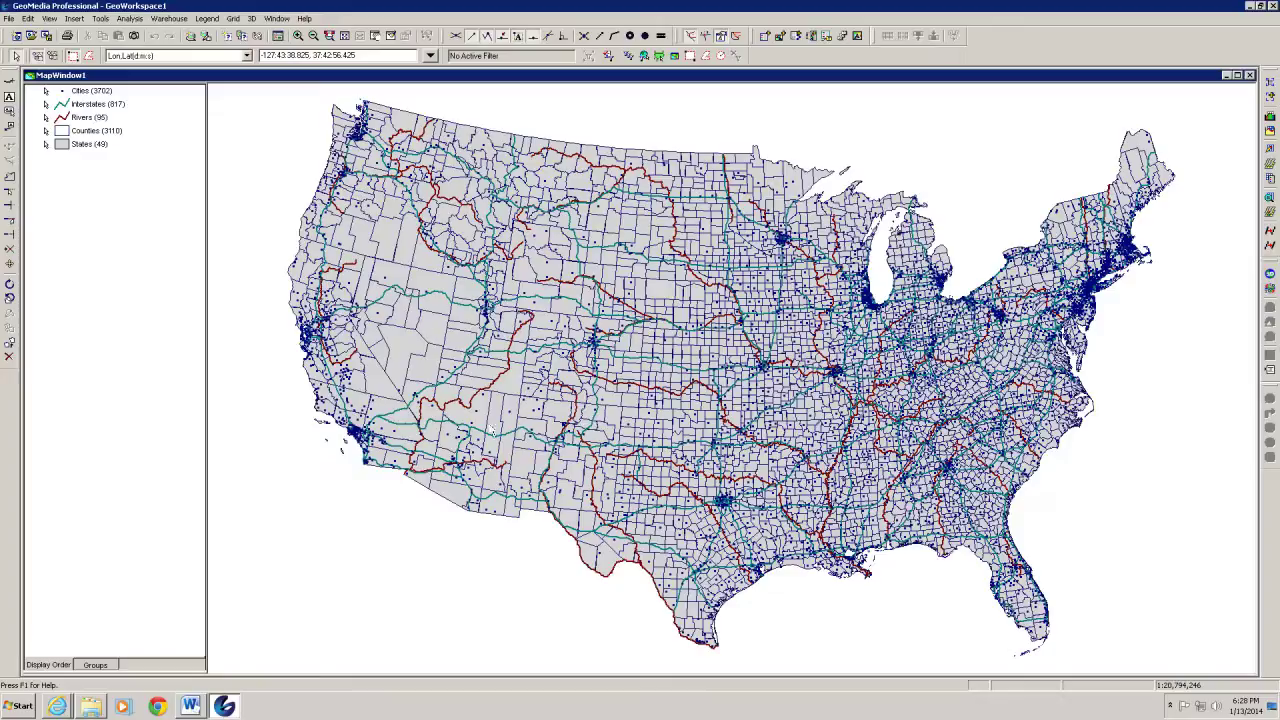
Change the Interstates line colour to red and apply it
double_click(60, 107)
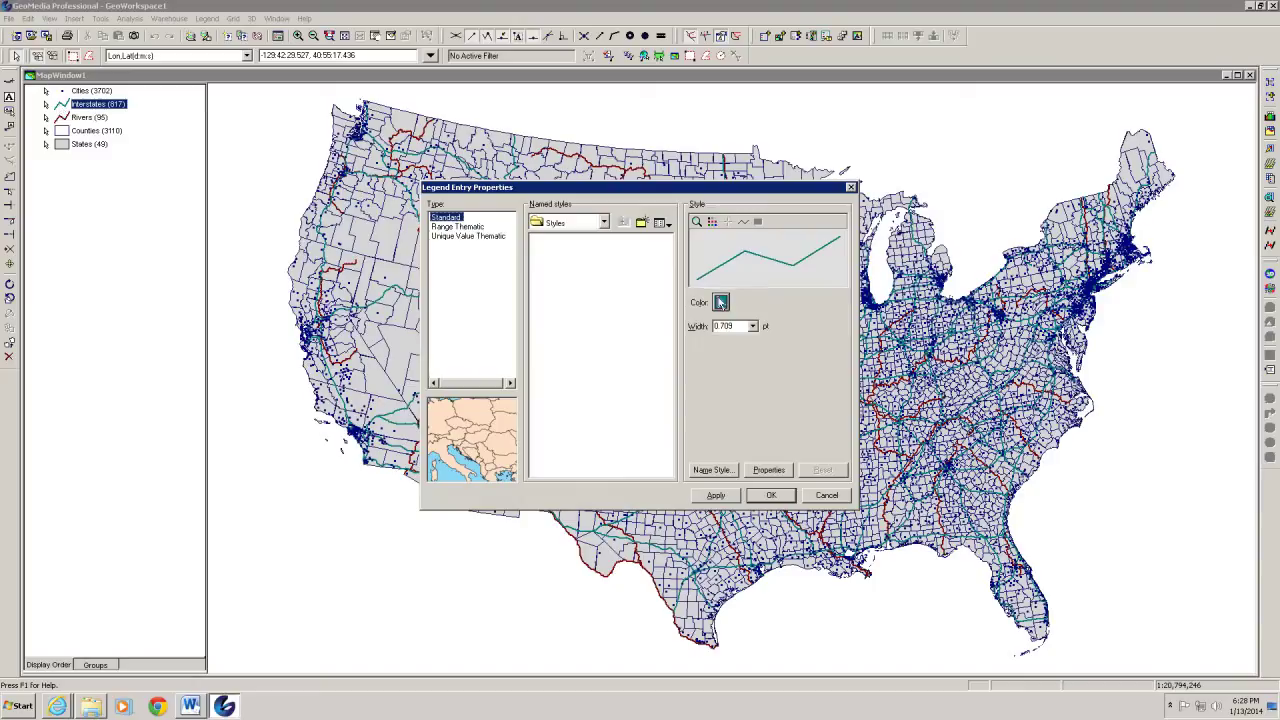
click(721, 302)
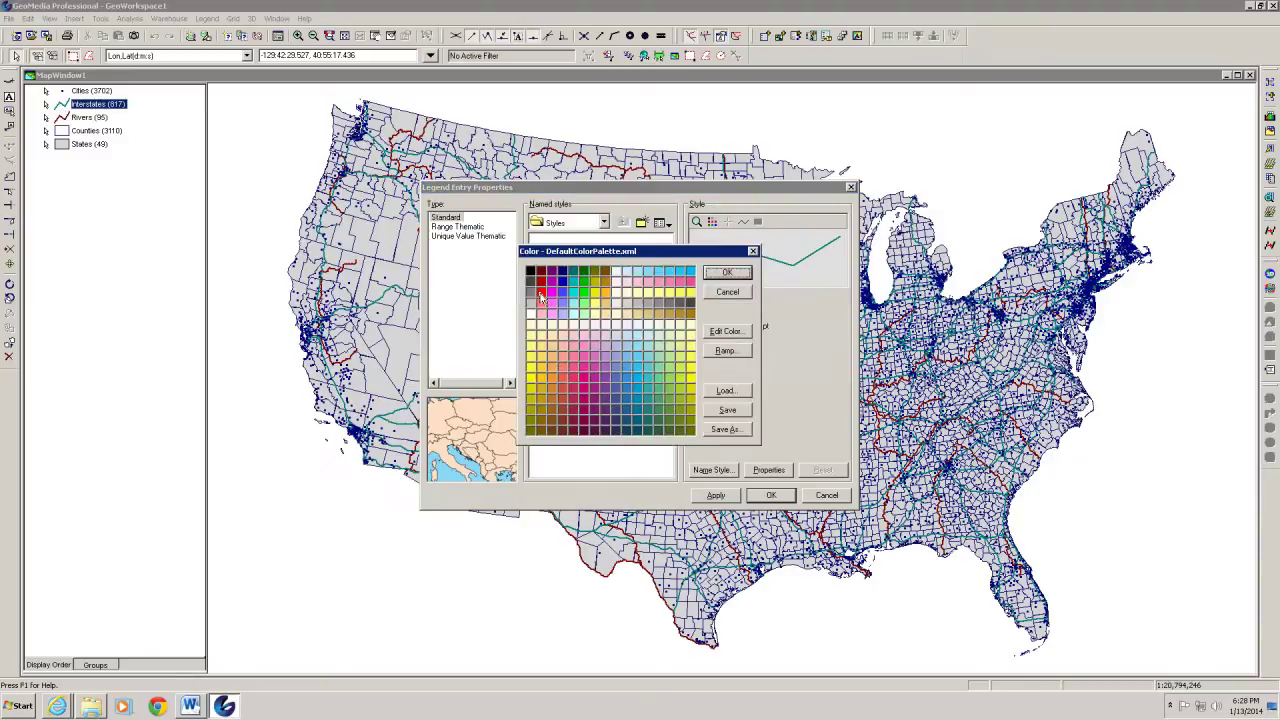
click(541, 291)
click(728, 274)
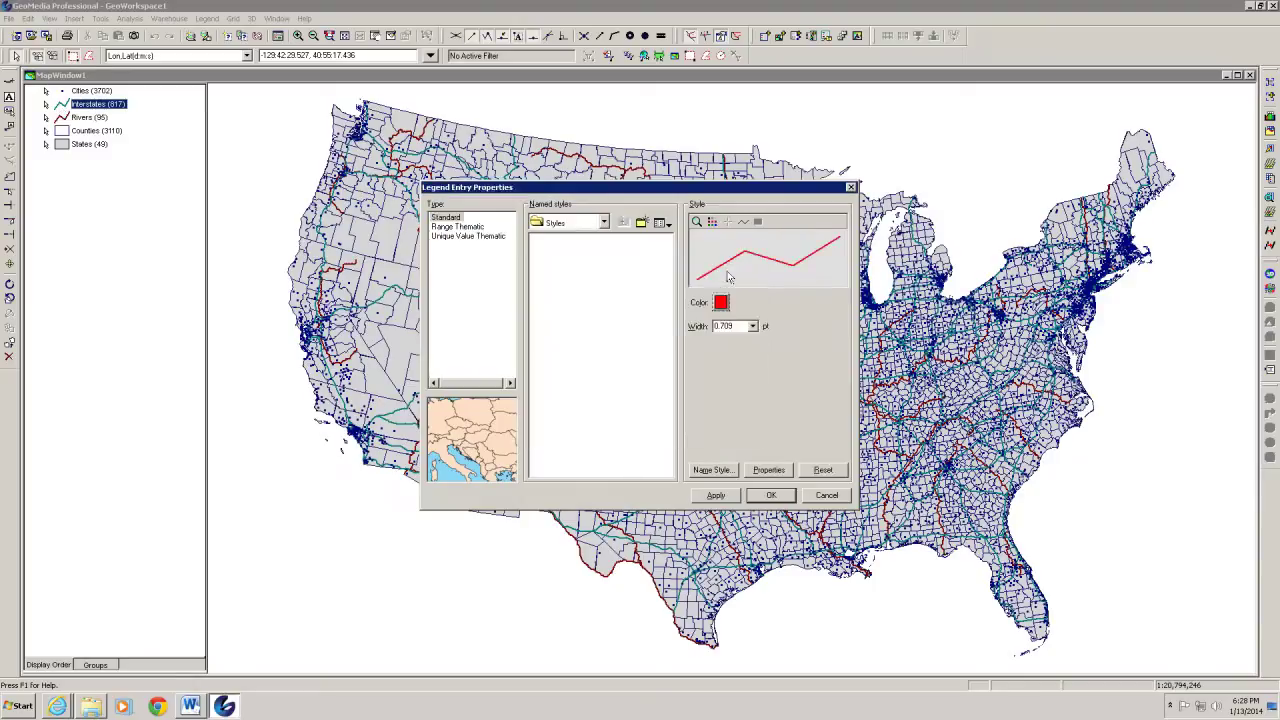
click(725, 495)
click(770, 494)
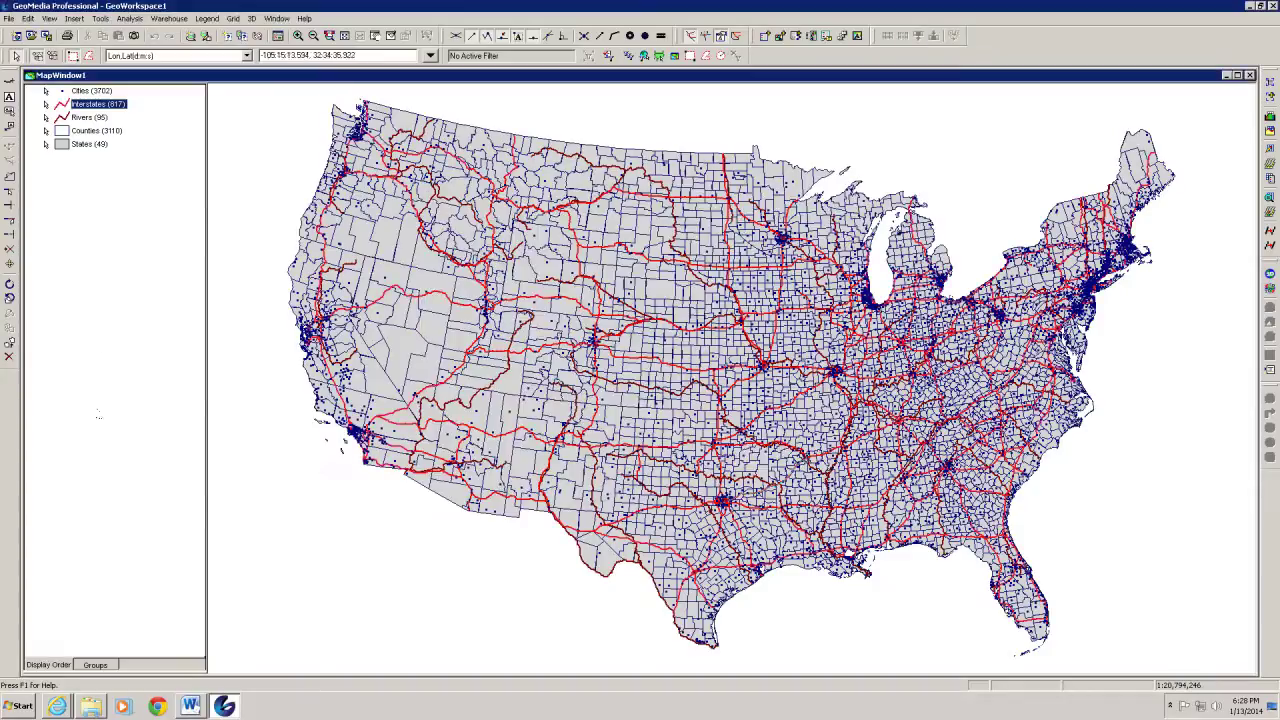
Change the Rivers line colour to cyan, apply it, and deselect the legend entry
double_click(58, 119)
click(730, 303)
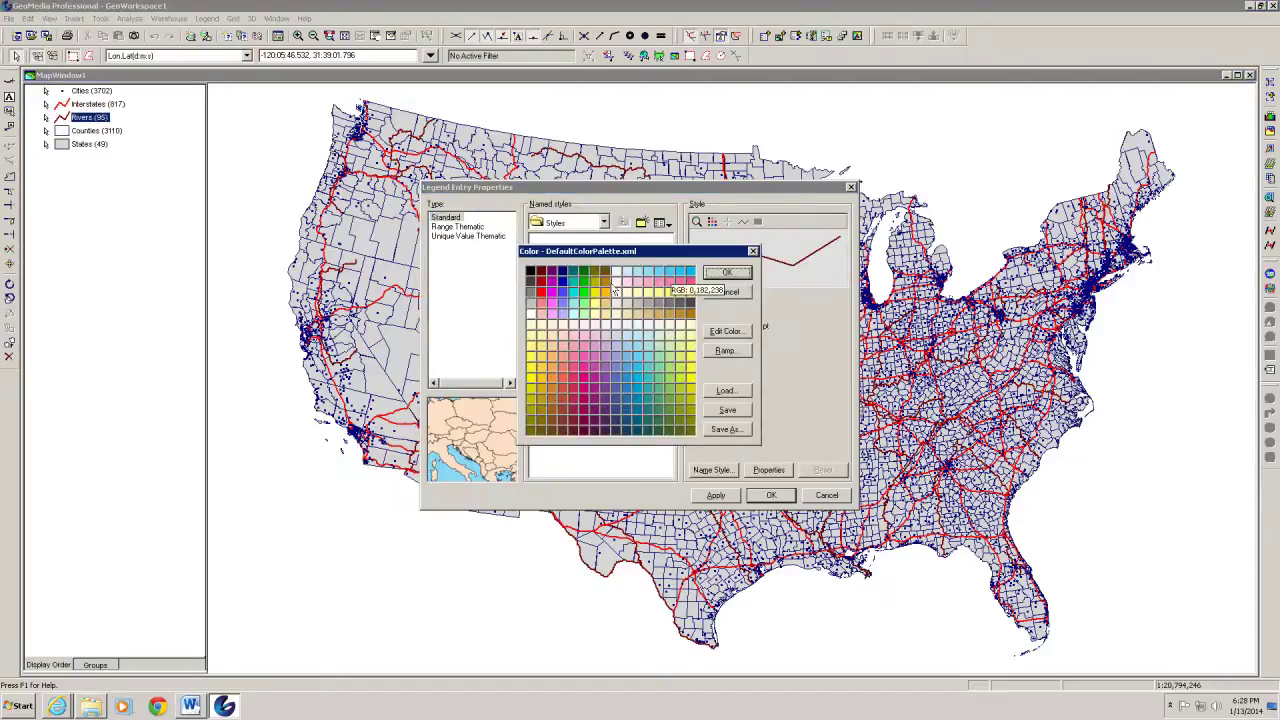
click(686, 274)
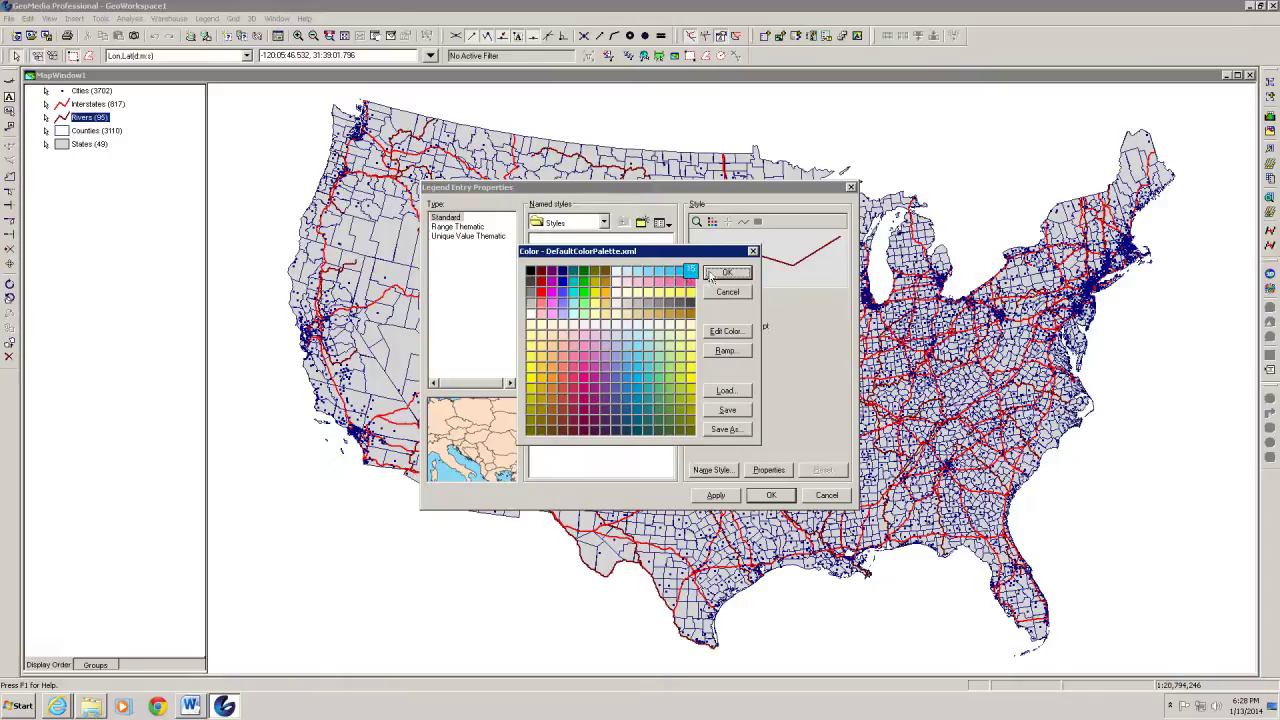
click(712, 277)
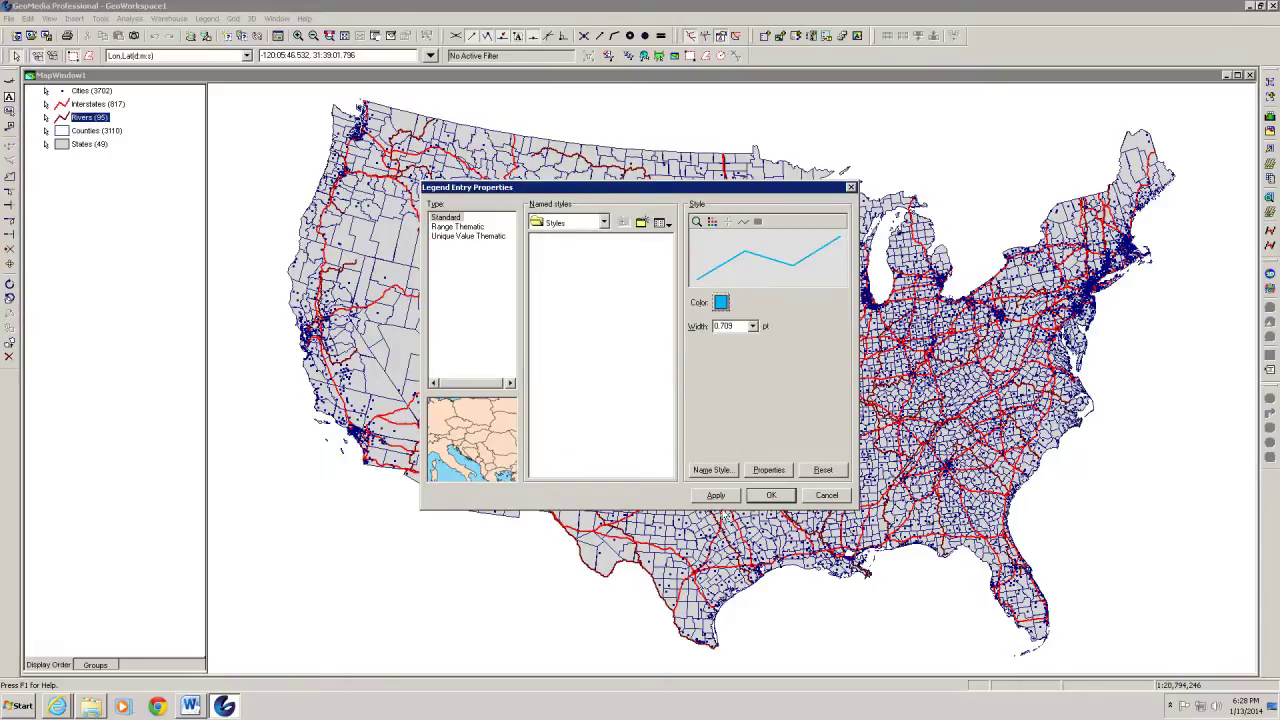
click(716, 496)
click(770, 497)
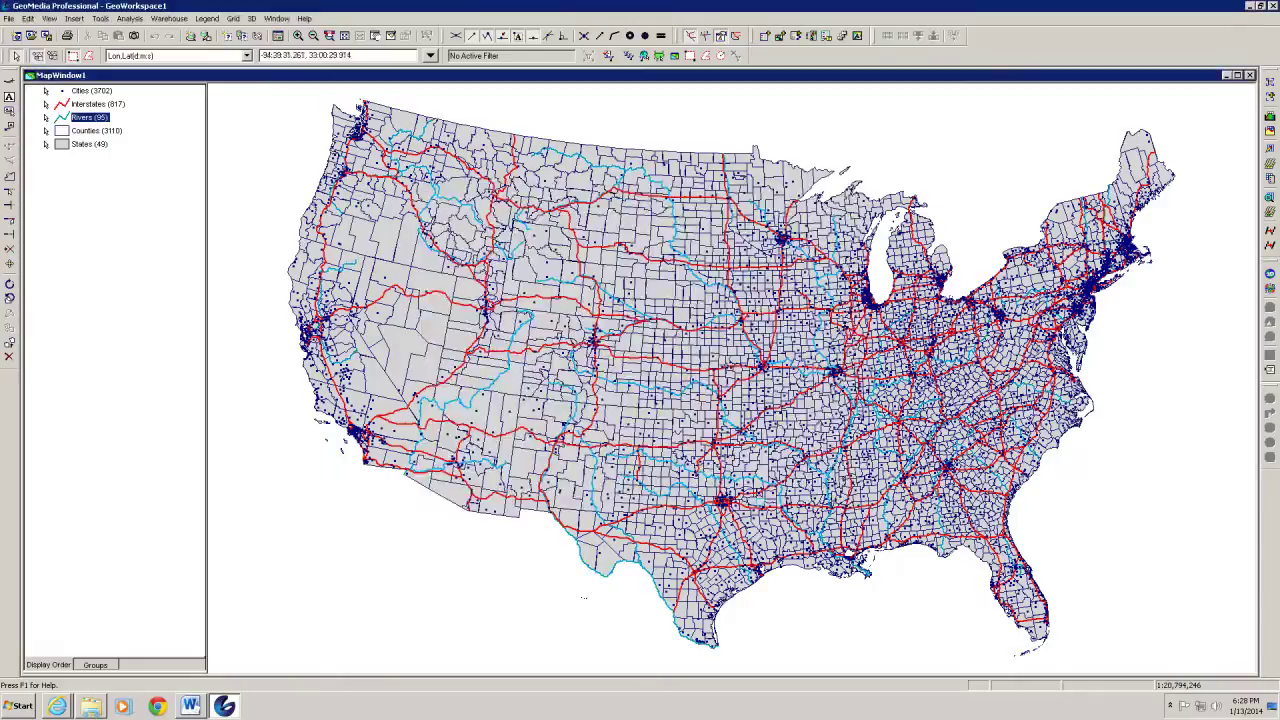
click(122, 405)
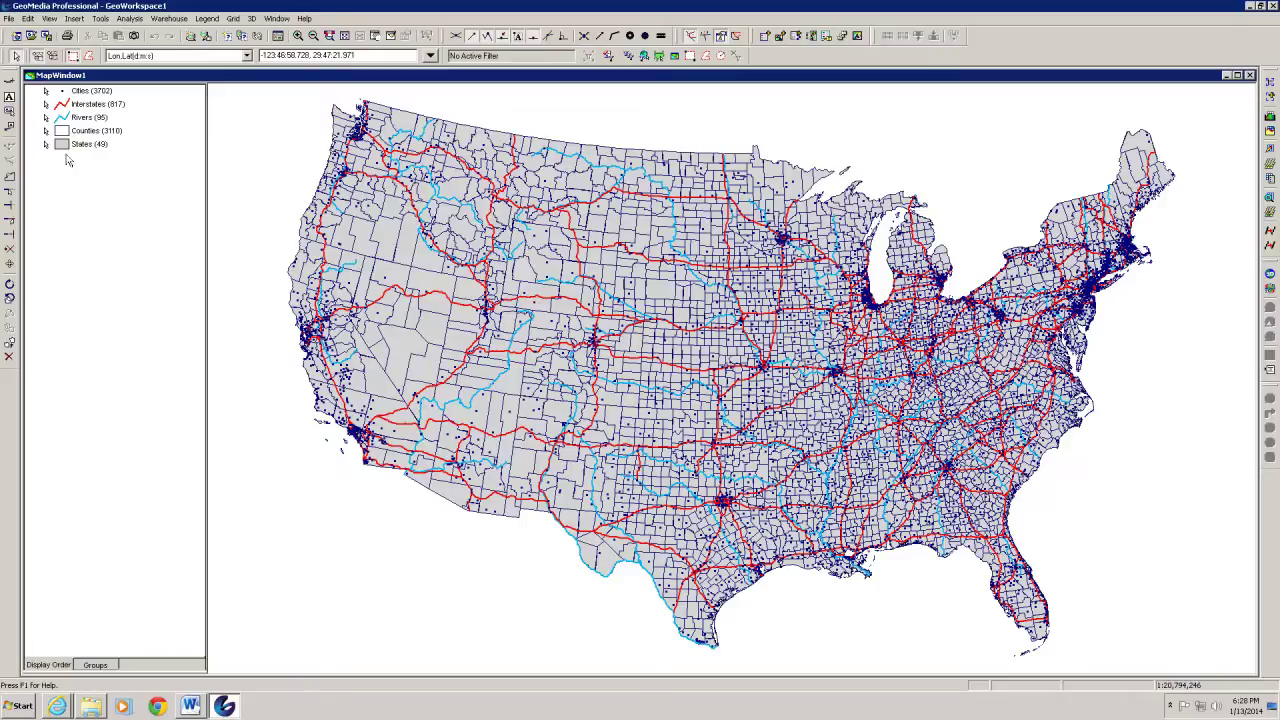
Move States to the top of the legend's display order so it draws over the other layers
mouse_move(61, 147)
mouse_down()
mouse_move(92, 145)
mouse_move(75, 92)
mouse_move(60, 91)
mouse_up()
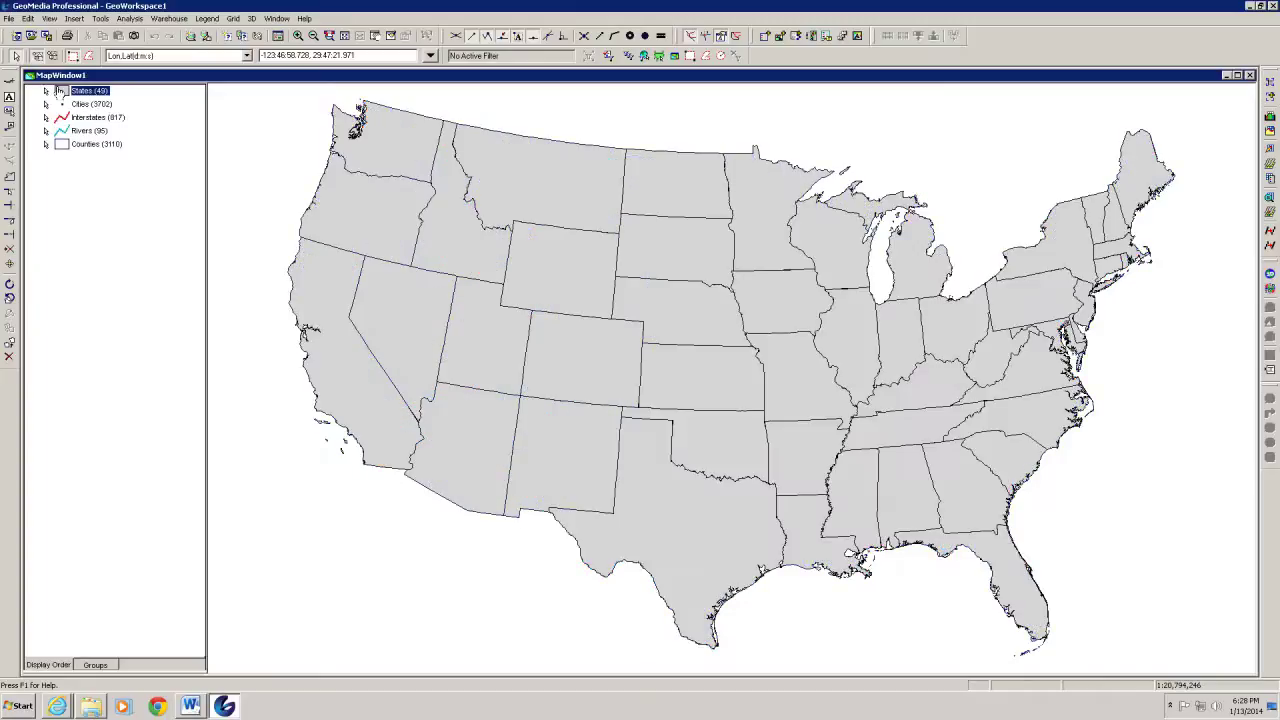
click(117, 431)
click(75, 19)
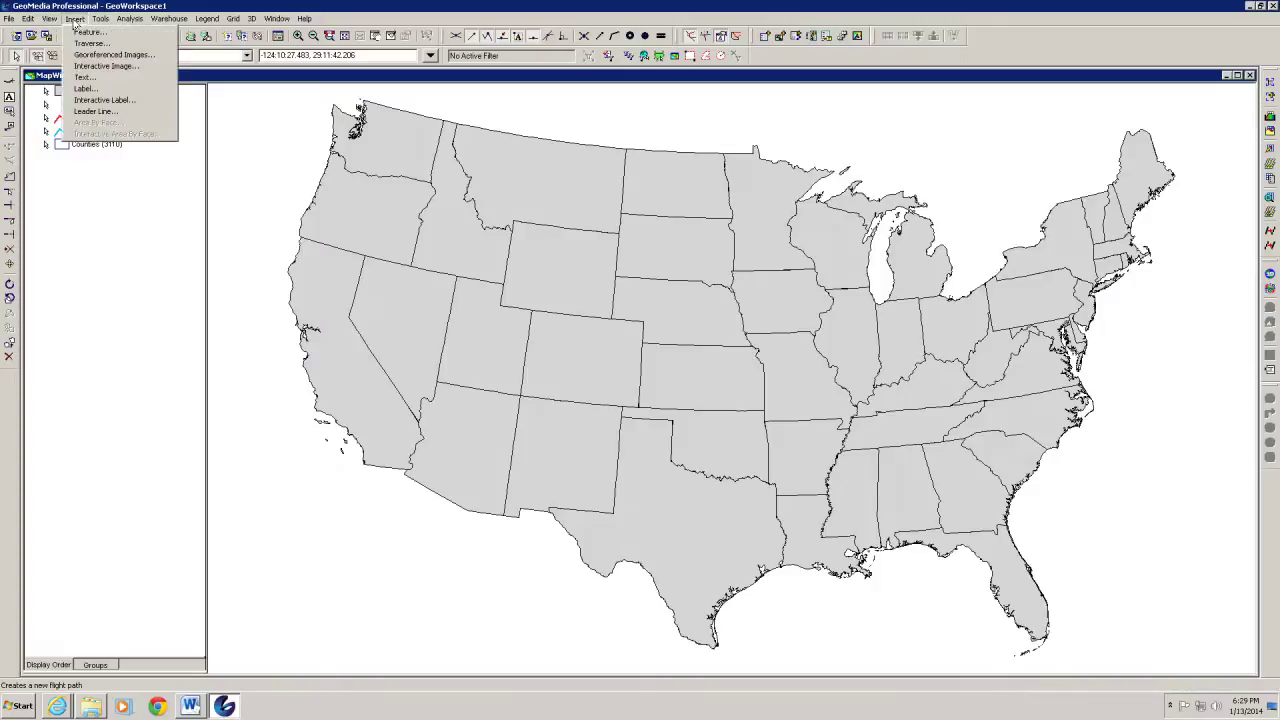
Start Insert > Label and pick States from Access USSample as the features to label
click(84, 90)
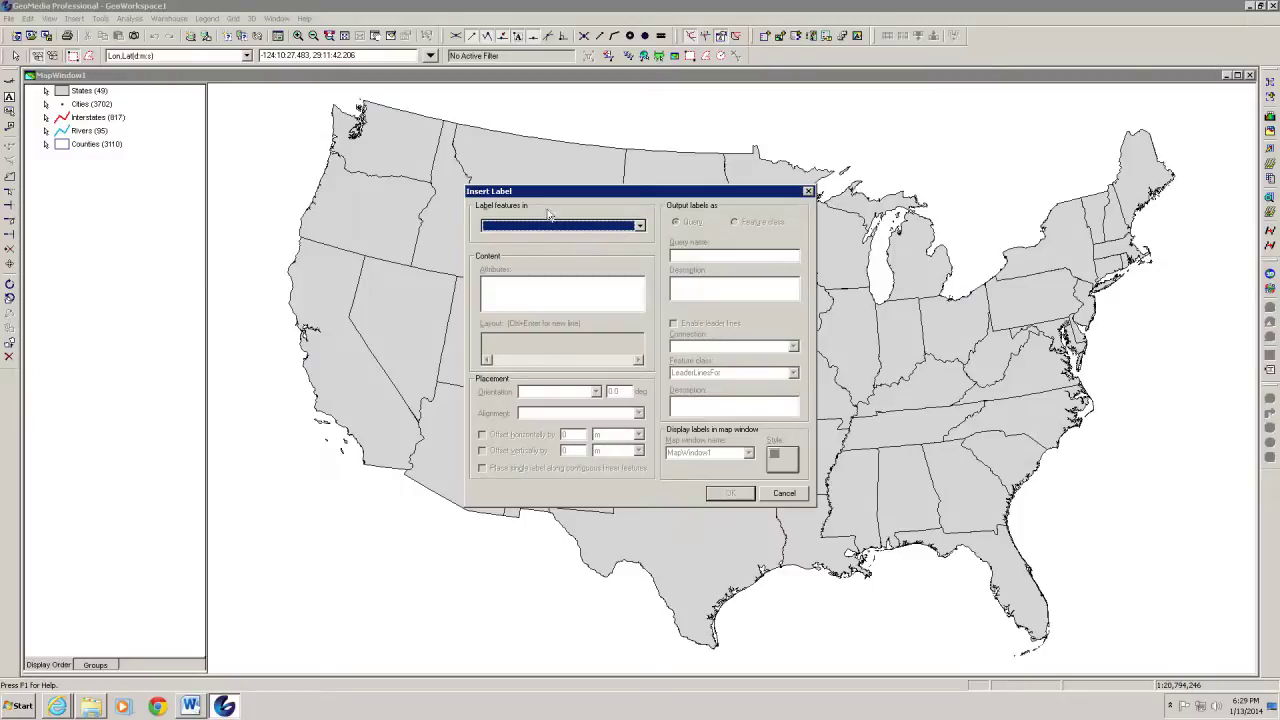
click(640, 226)
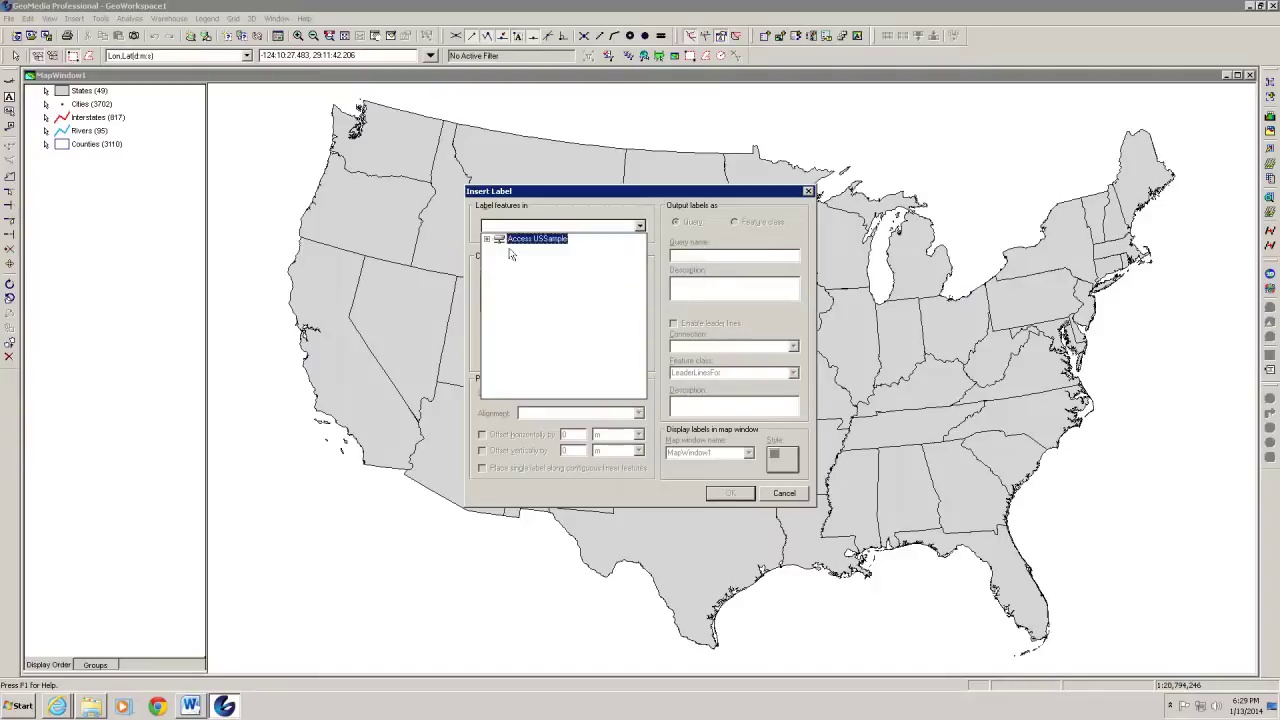
click(487, 239)
click(487, 239)
click(487, 239)
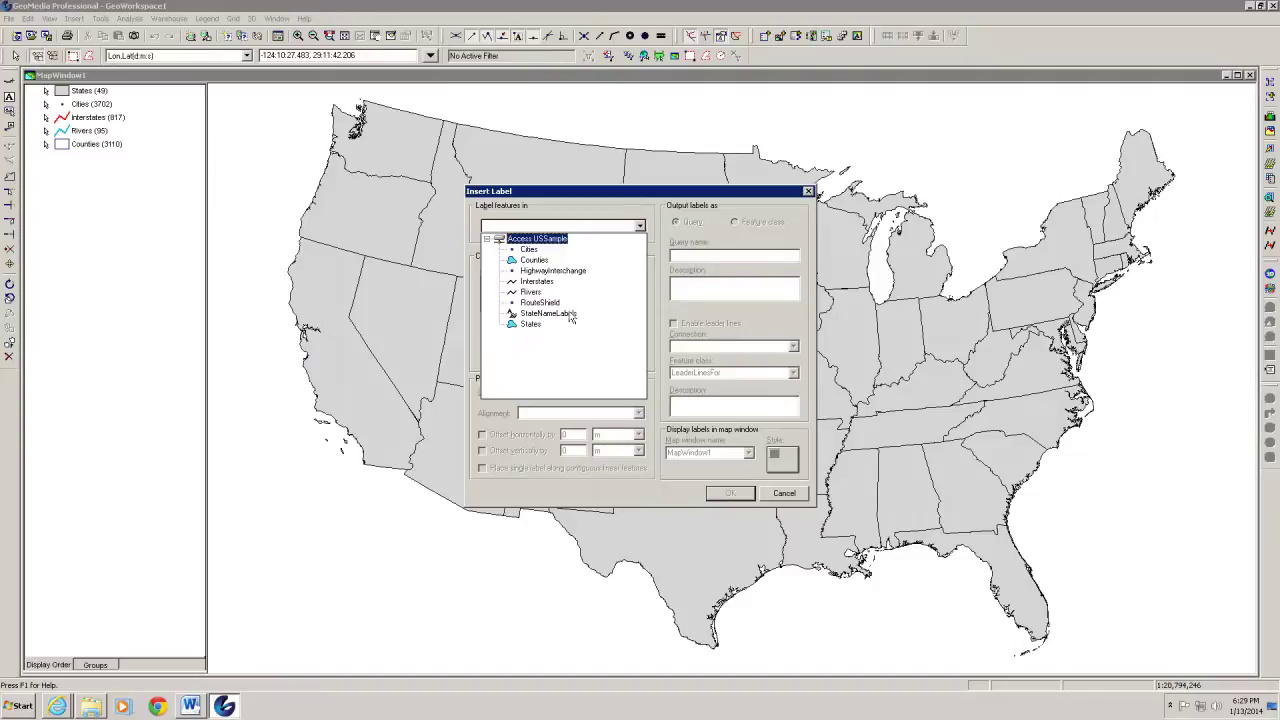
click(530, 325)
click(530, 325)
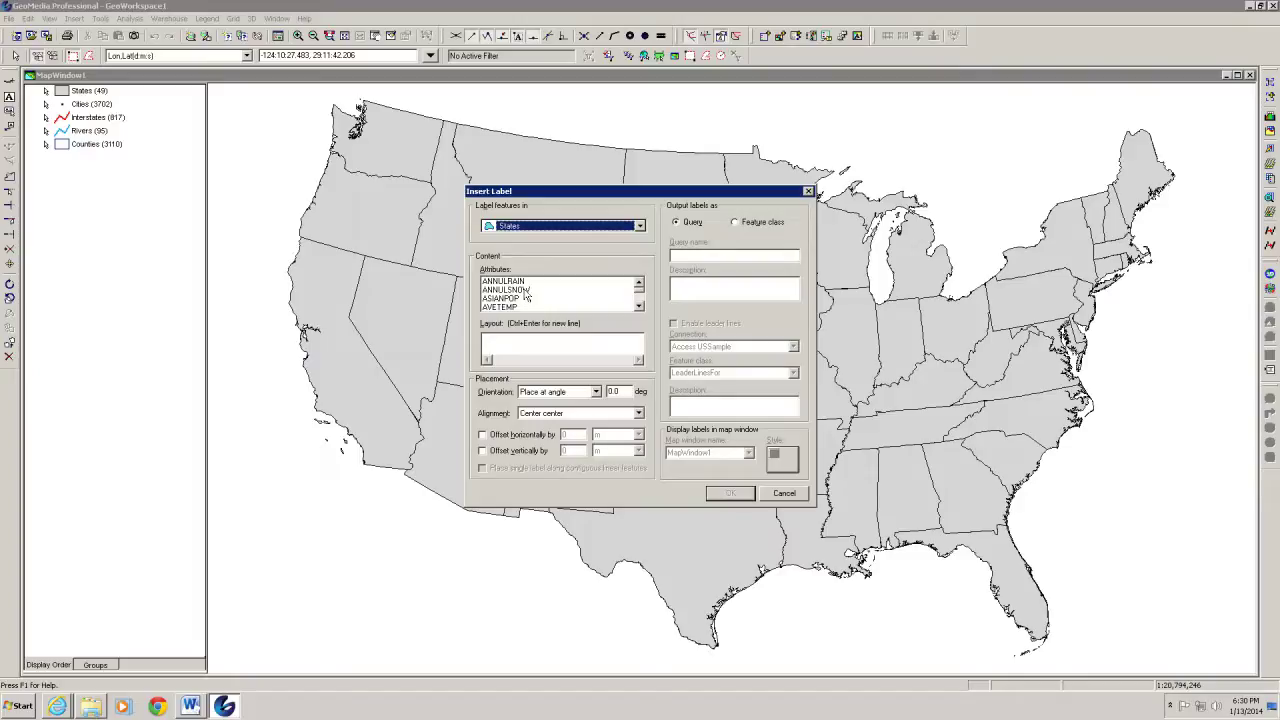
Use the STATE_NAME attribute as the label text and bring up the label Select Style dialog
click(639, 307)
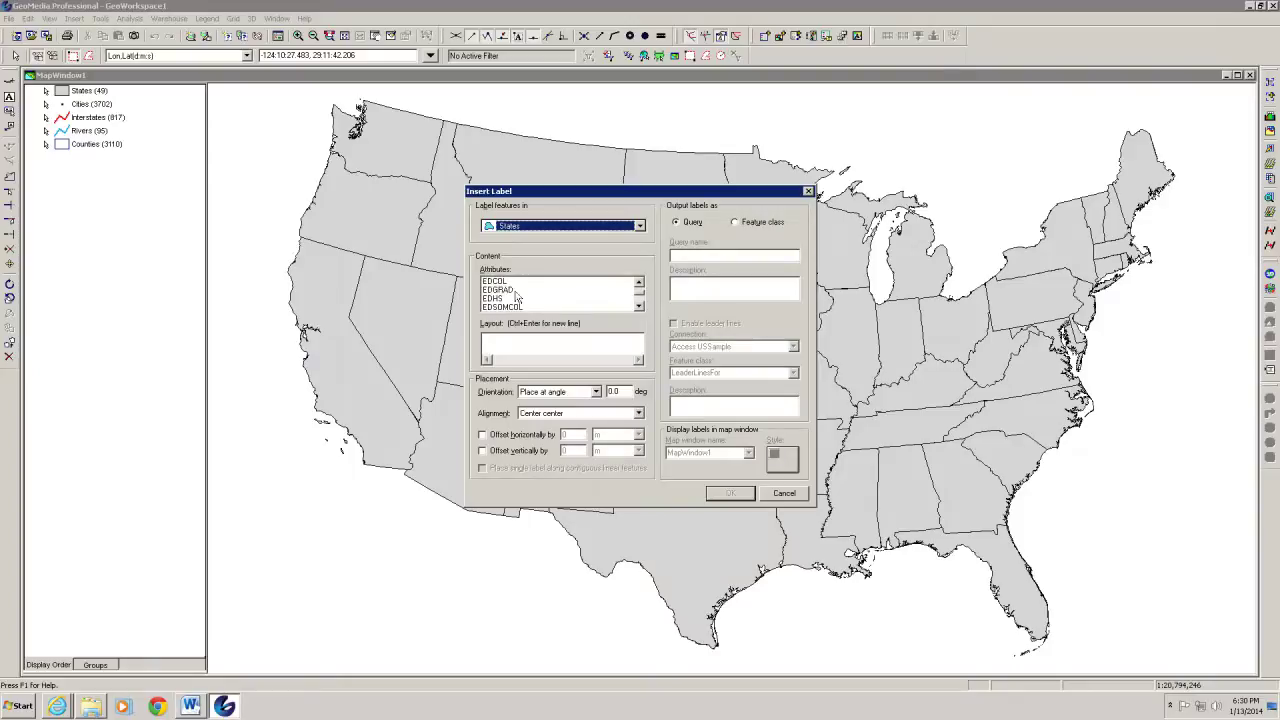
click(639, 306)
click(639, 307)
click(639, 307)
click(639, 307)
click(639, 307)
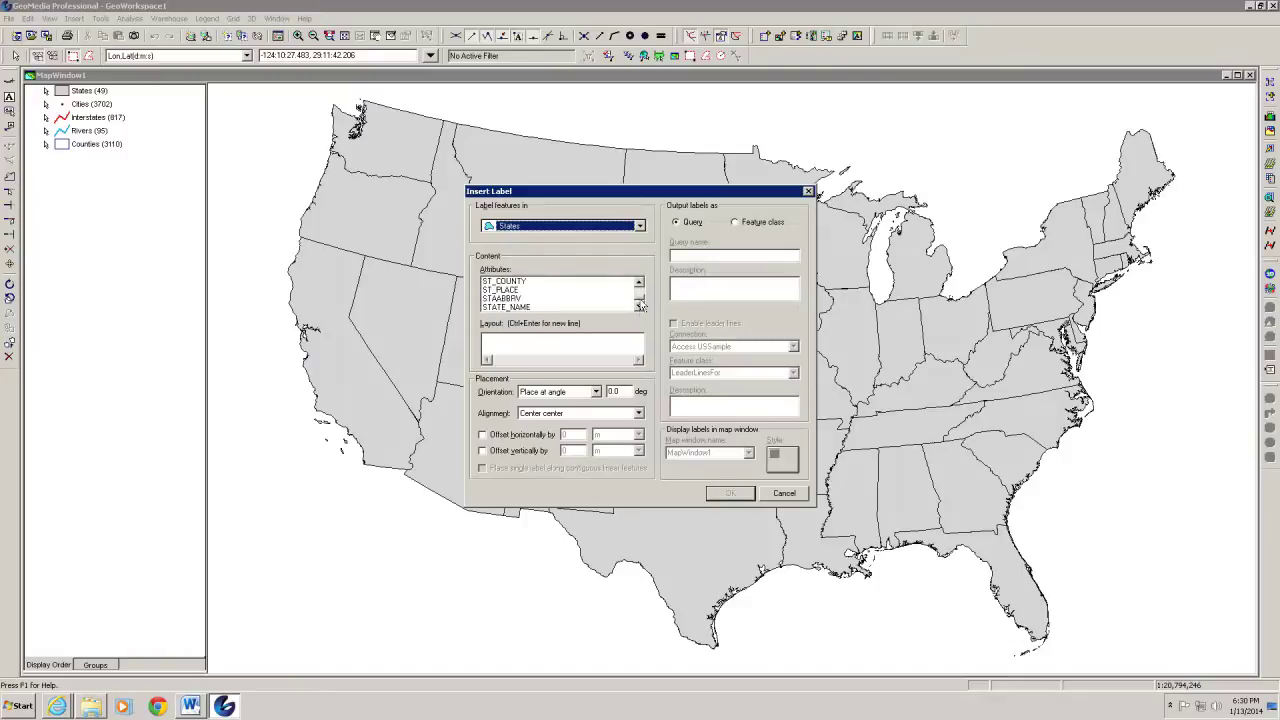
double_click(508, 309)
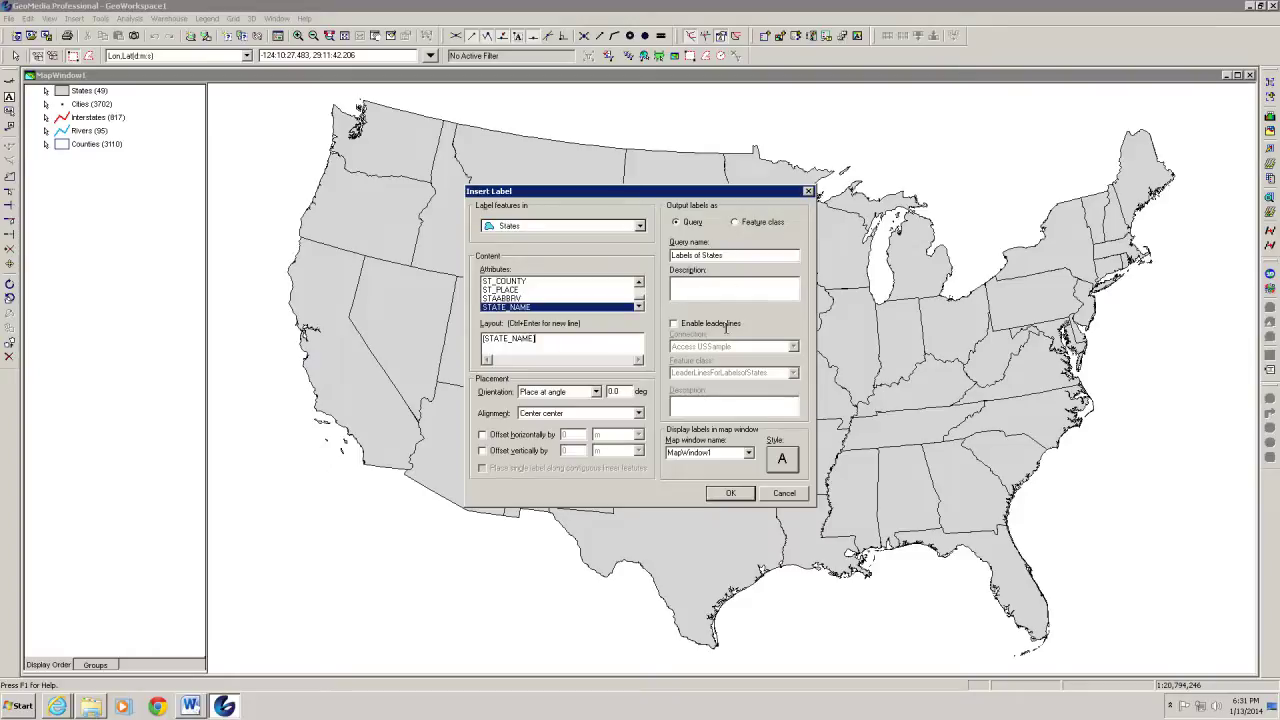
click(787, 462)
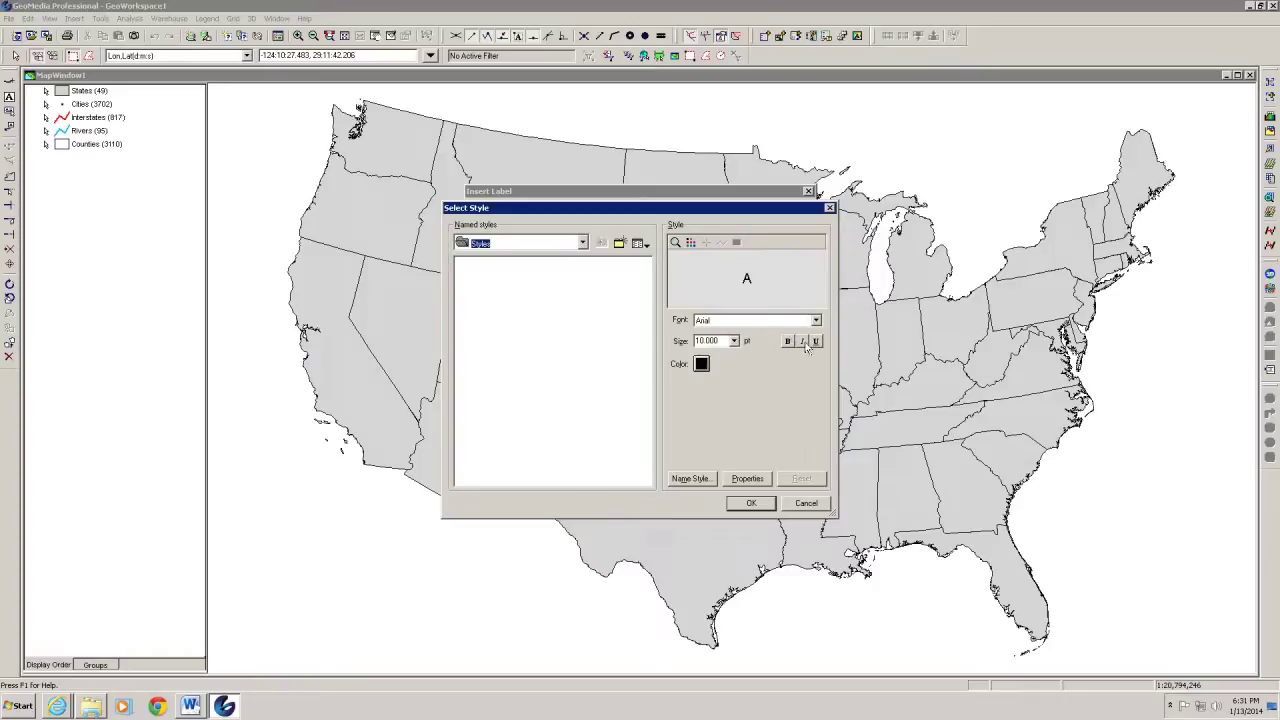
Set the label text to 6 pt bold Times New Roman and confirm the style
click(734, 341)
scroll(738, 376, up, 3)
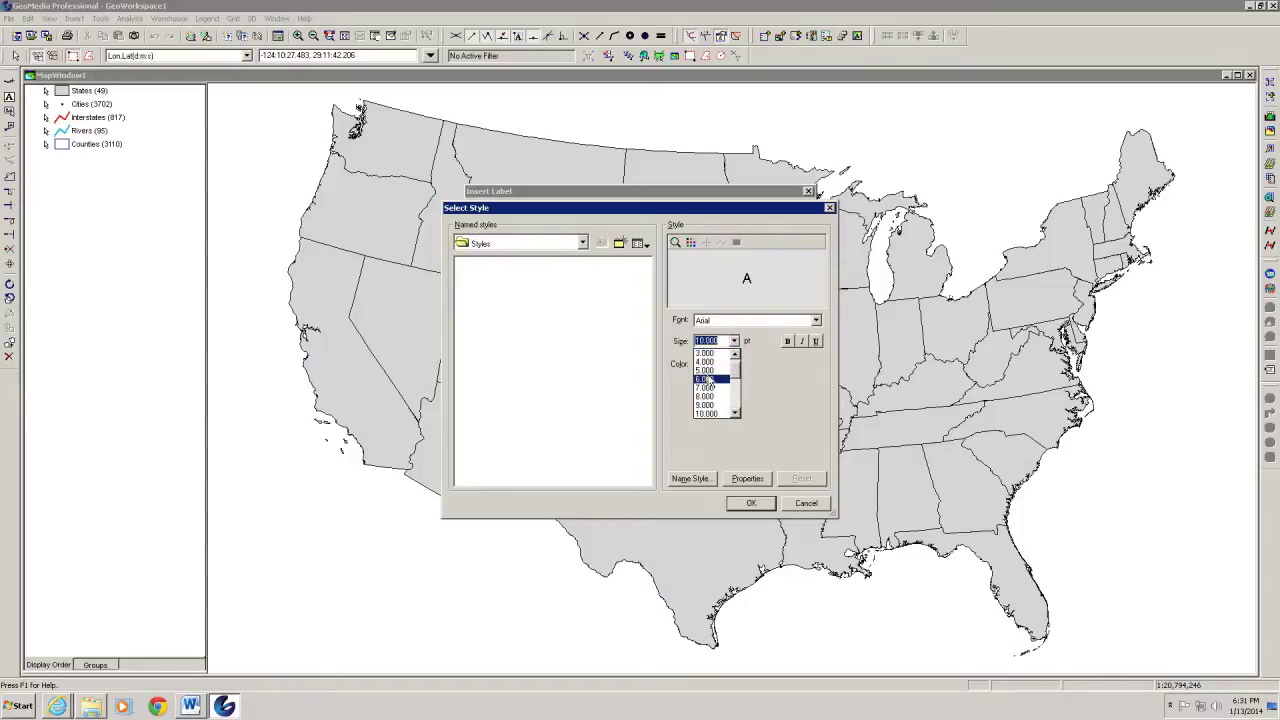
click(706, 379)
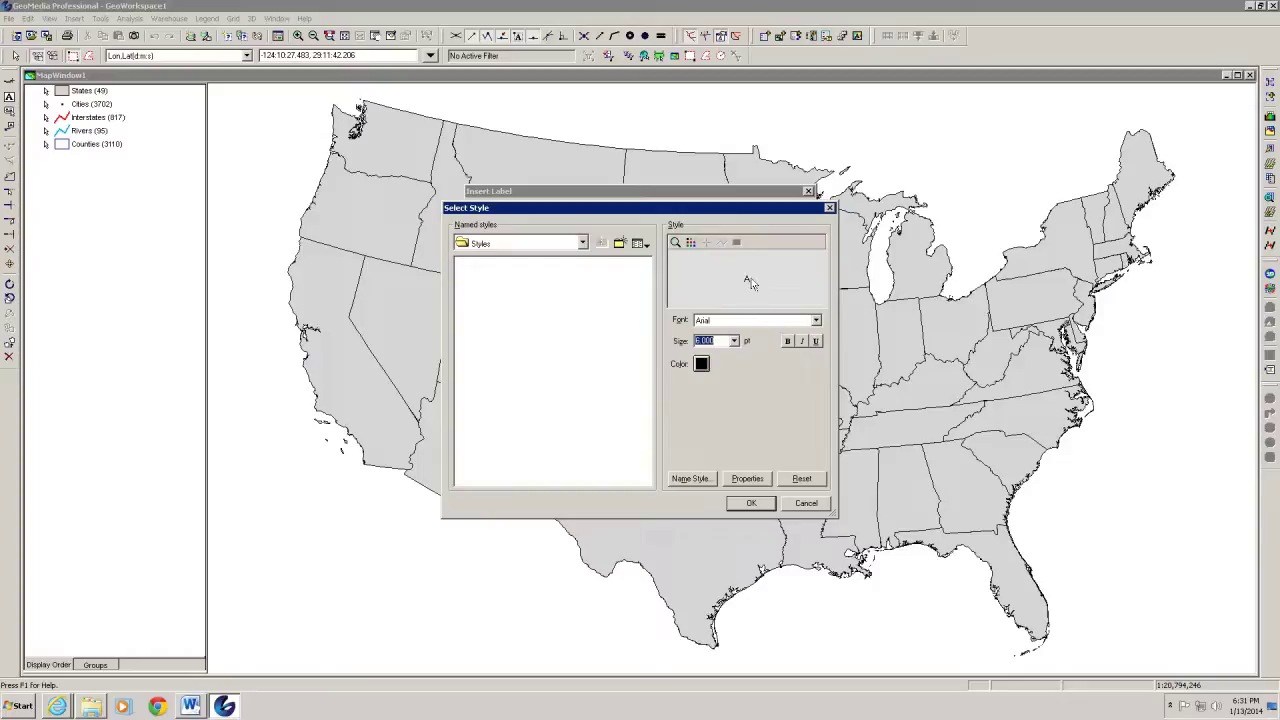
click(787, 342)
click(730, 321)
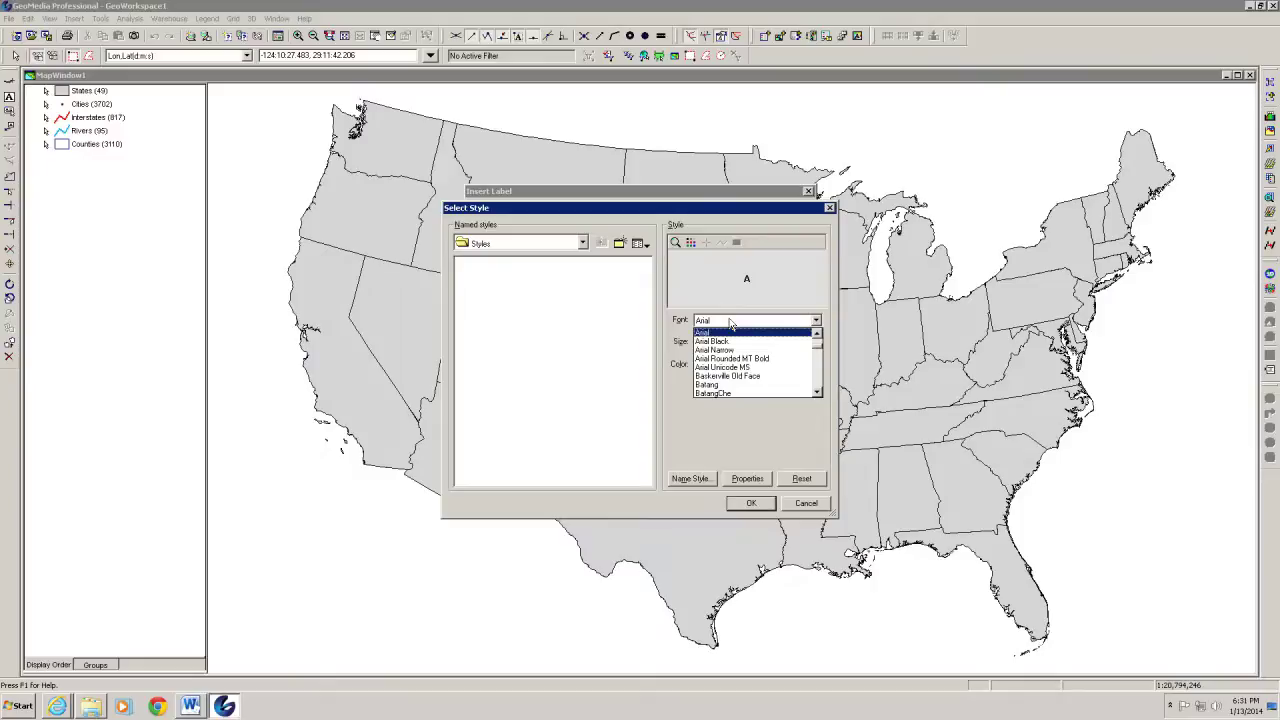
text(ti)
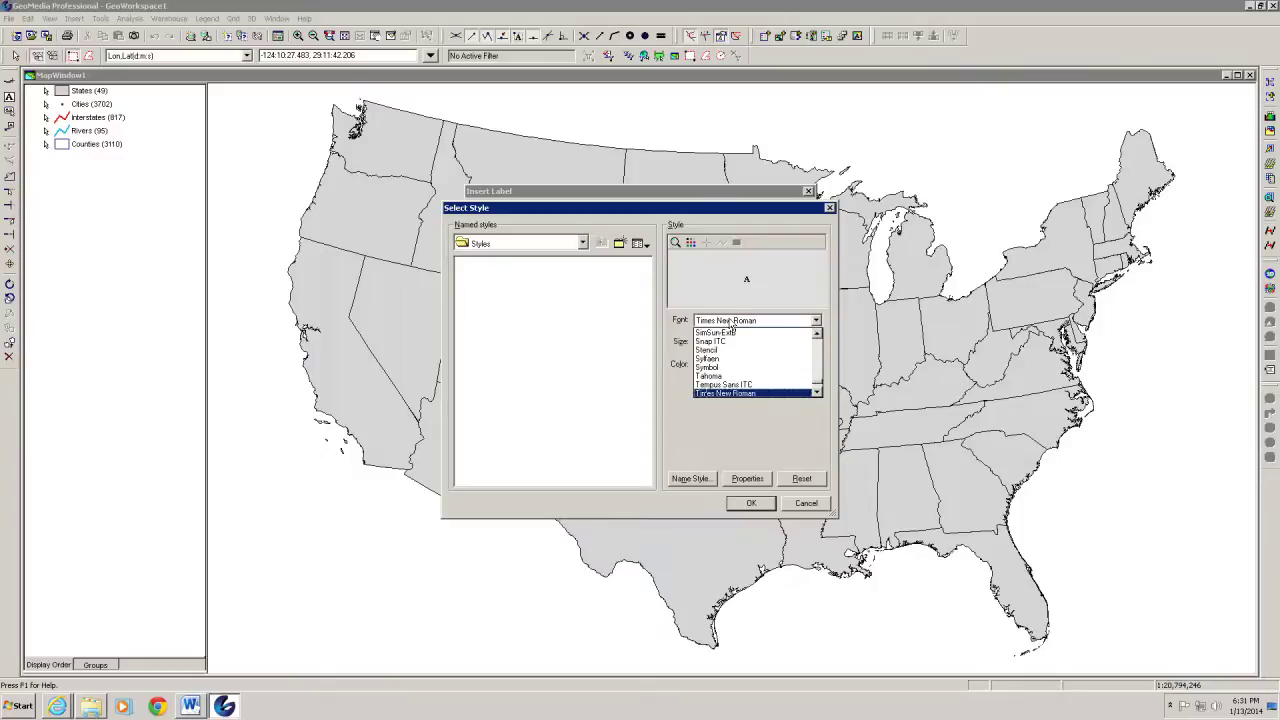
click(716, 393)
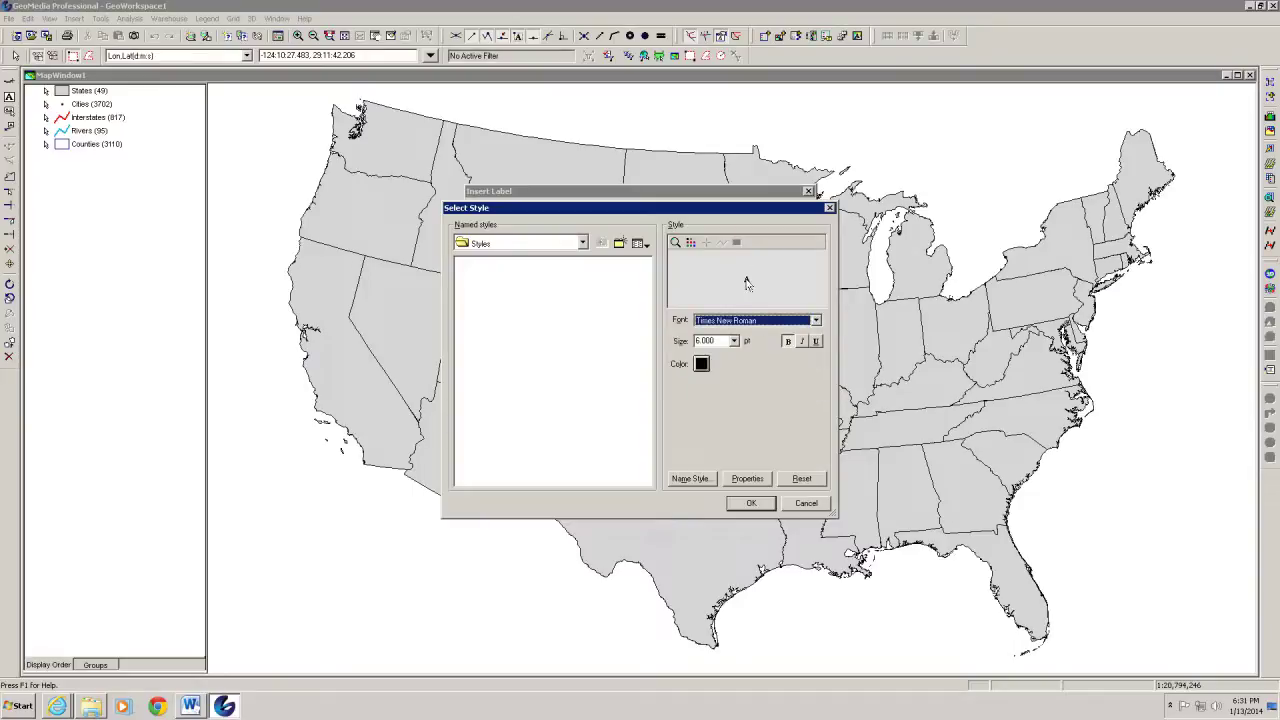
click(734, 341)
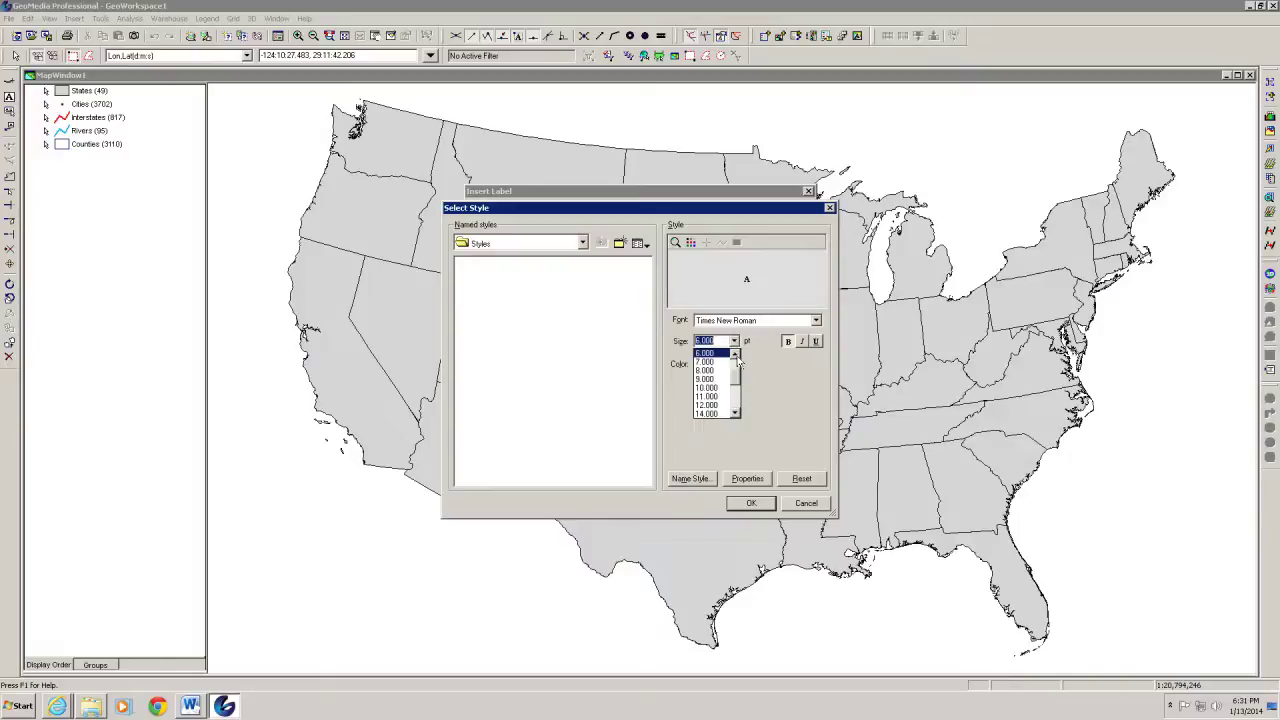
click(735, 353)
click(735, 353)
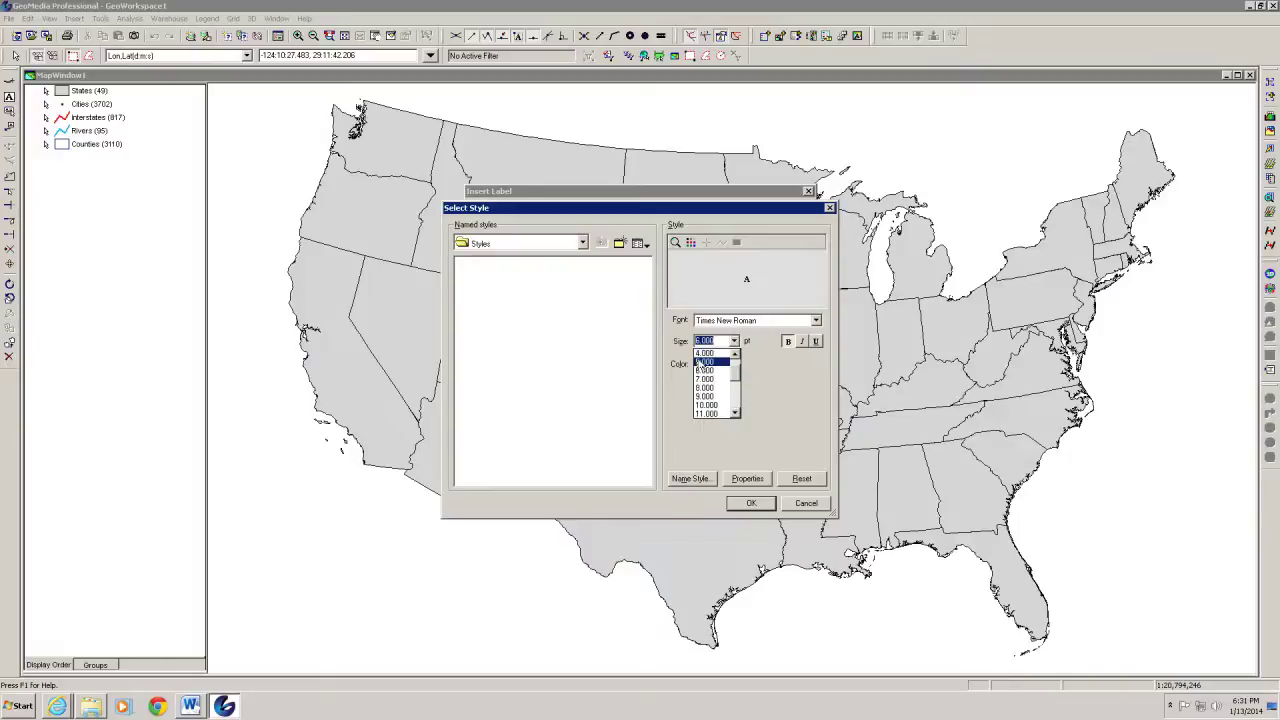
click(704, 370)
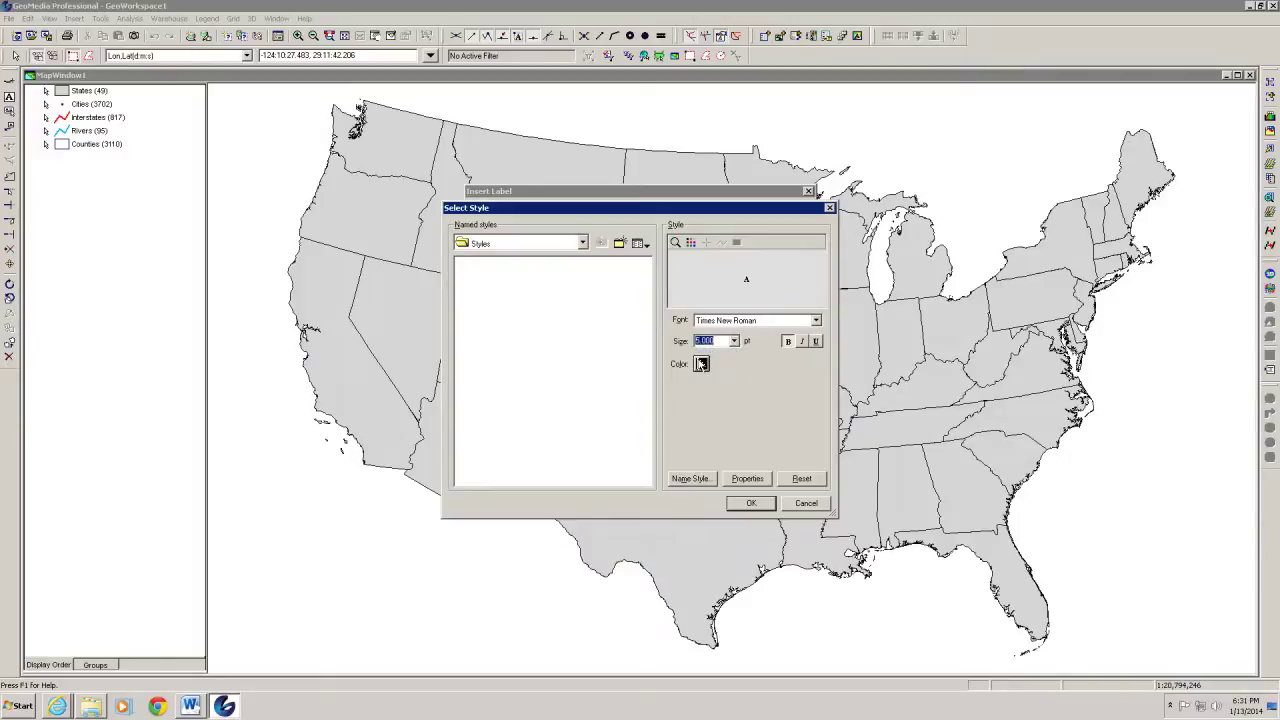
click(752, 503)
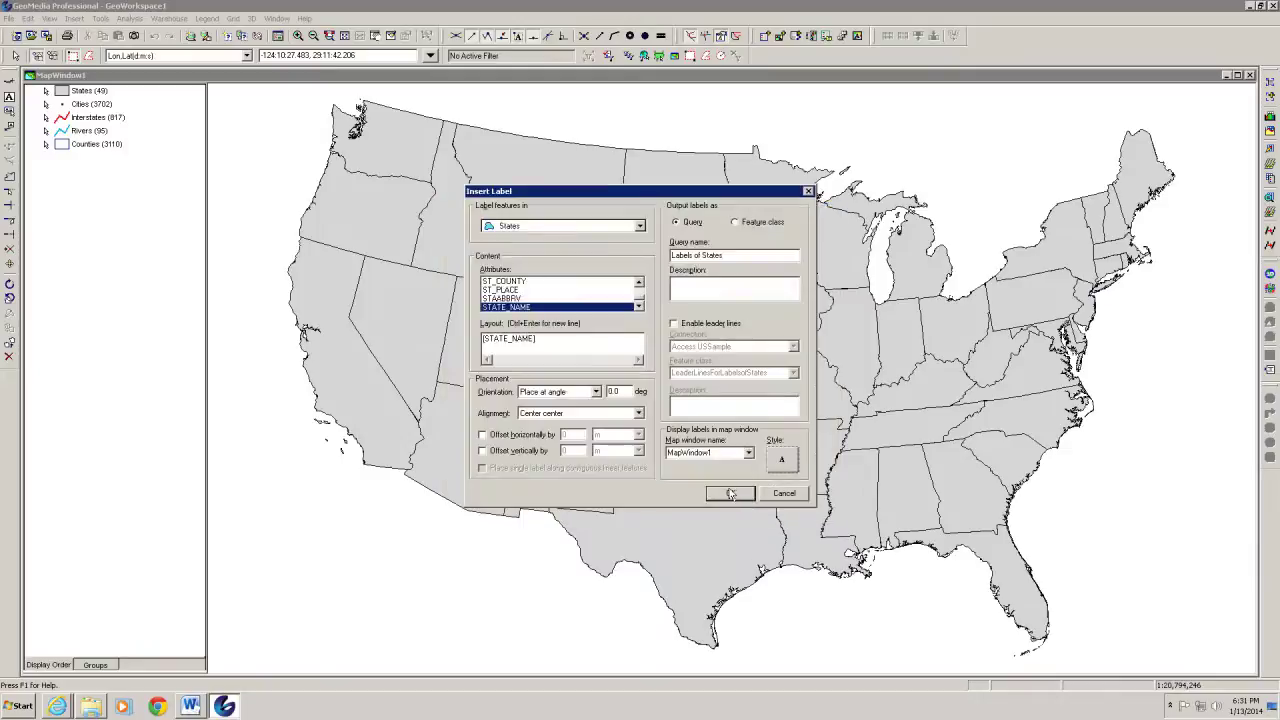
Create the bold Times New Roman state-name labels, then check them on Massachusetts and Missouri
click(730, 493)
click(405, 626)
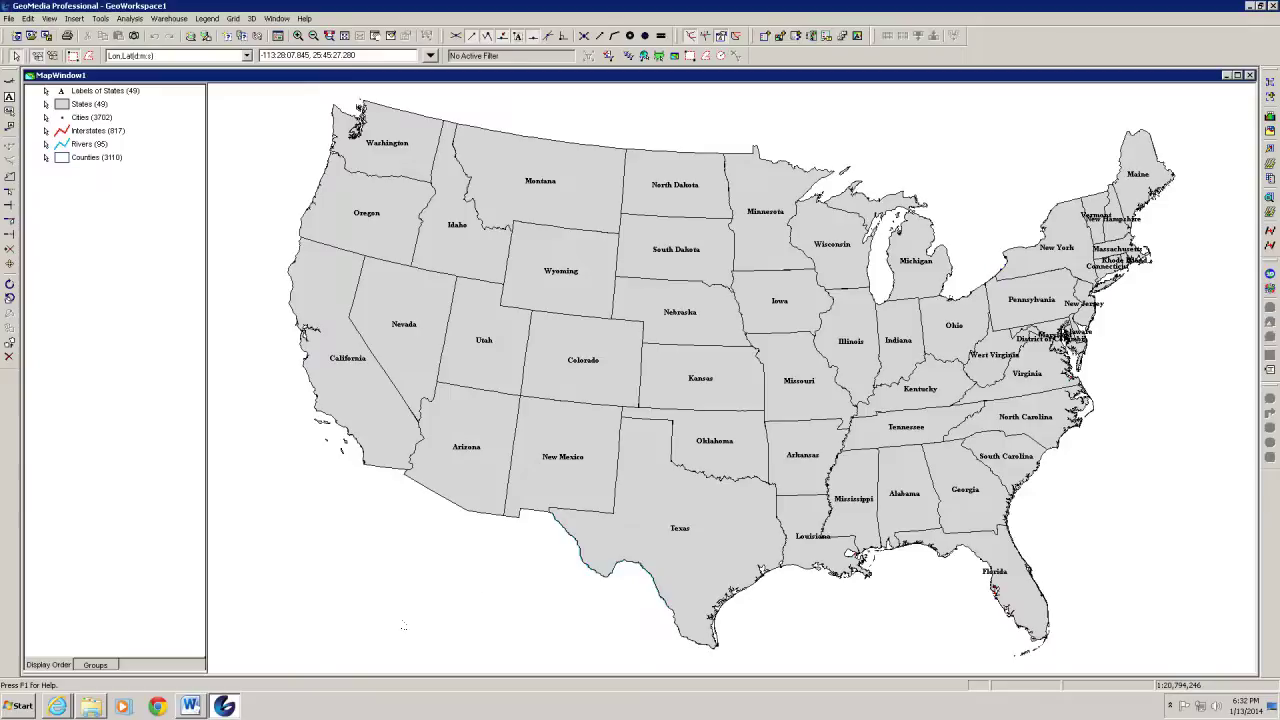
click(1115, 249)
click(785, 400)
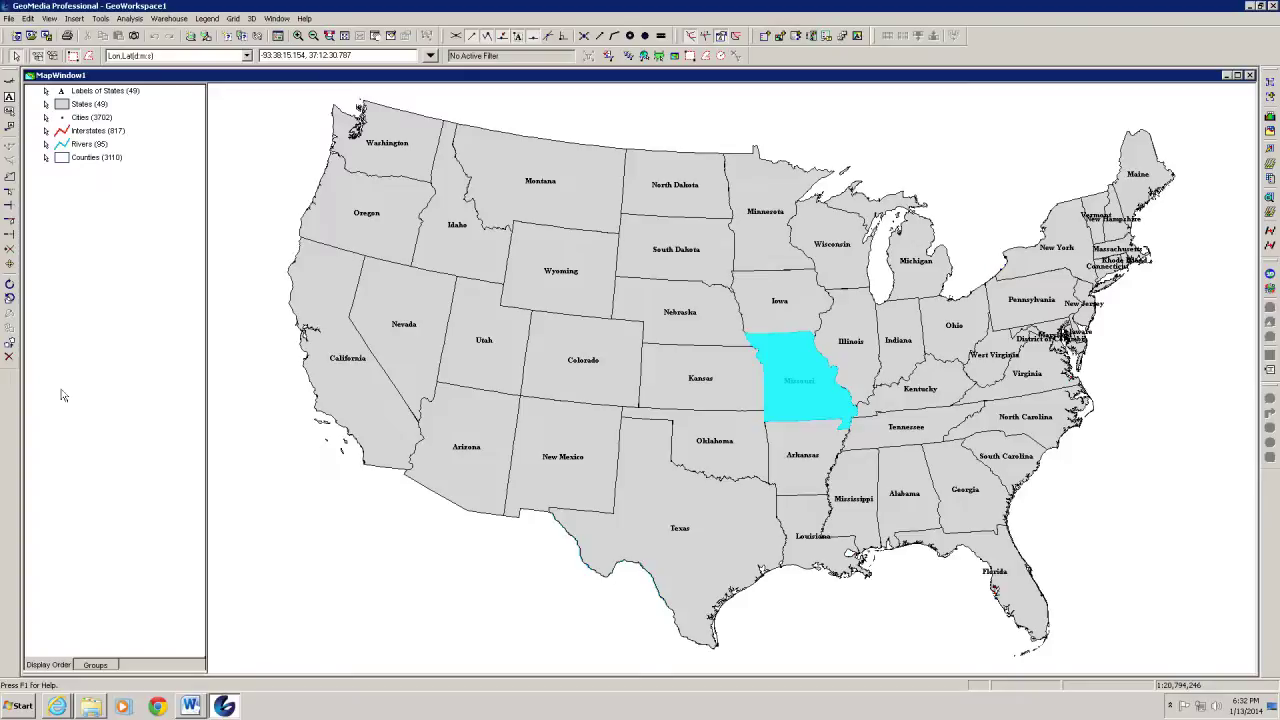
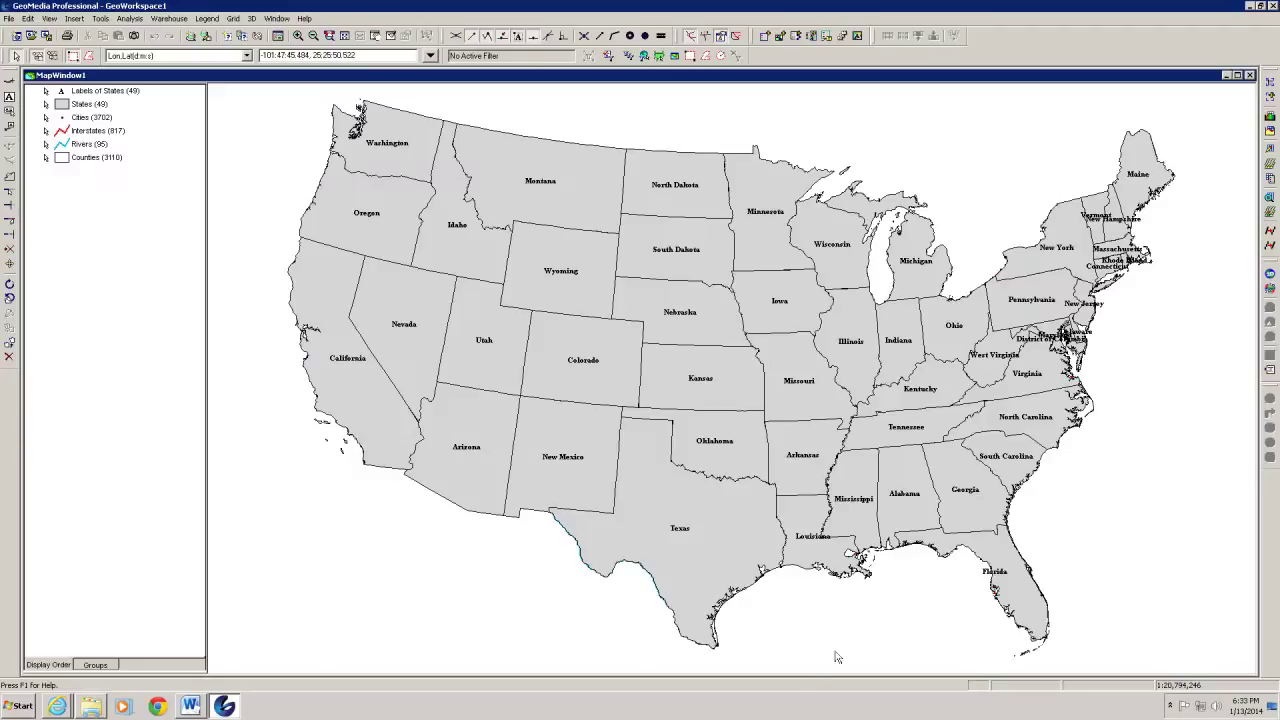
Review Alabama's attribute values in an enlarged attribute window, then close it
double_click(902, 524)
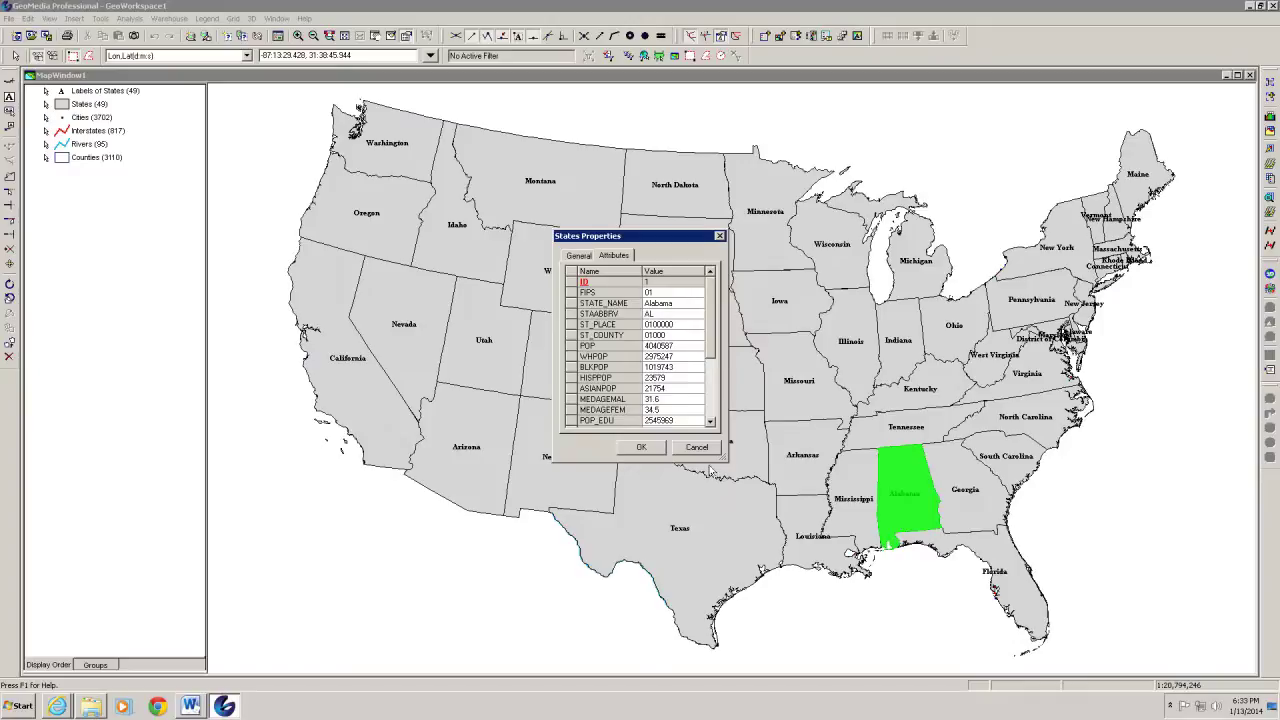
drag(710, 463, 718, 624)
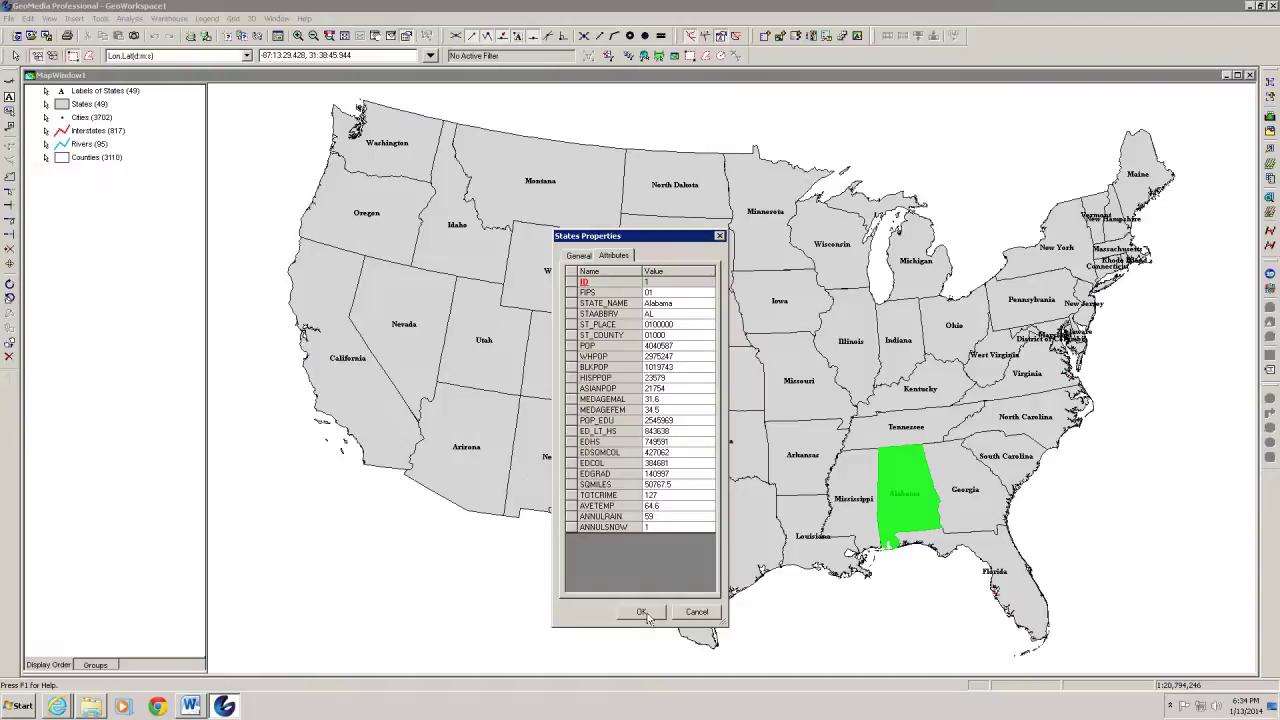
click(643, 612)
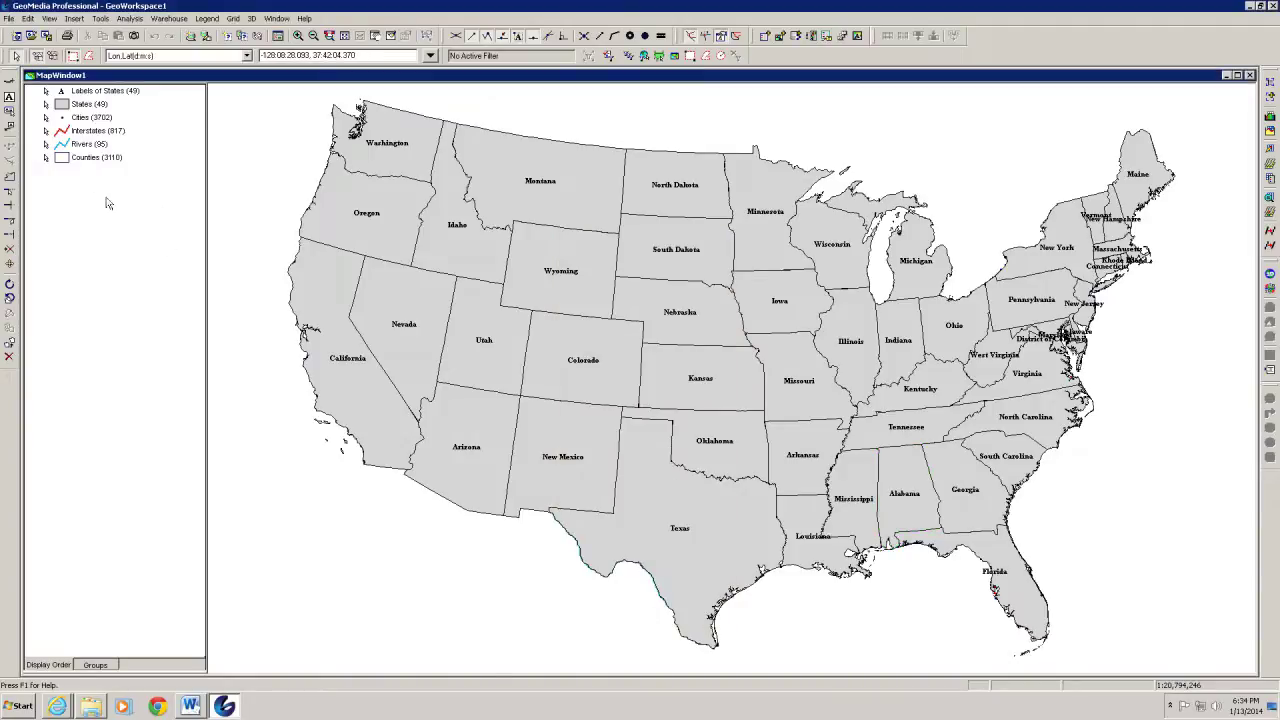
click(415, 375)
Set the States layer style's translucency to 75 and apply it
double_click(62, 105)
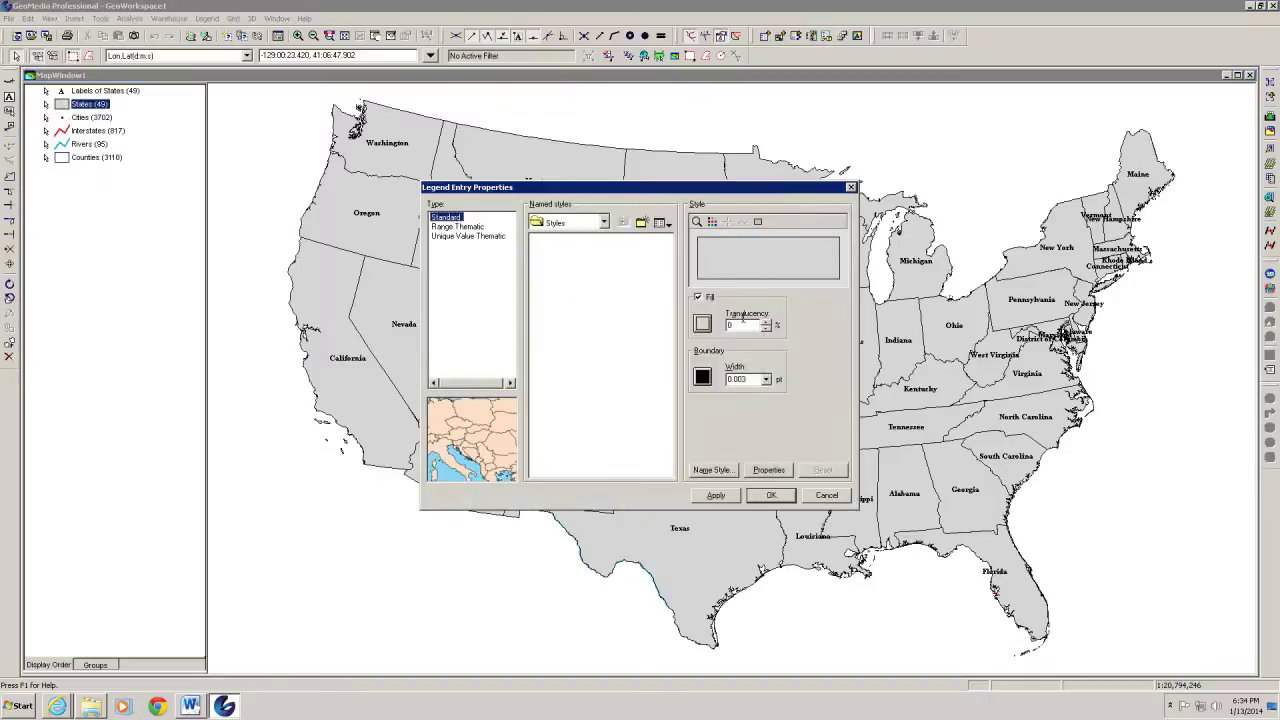
click(756, 325)
double_click(730, 325)
text(75)
click(730, 496)
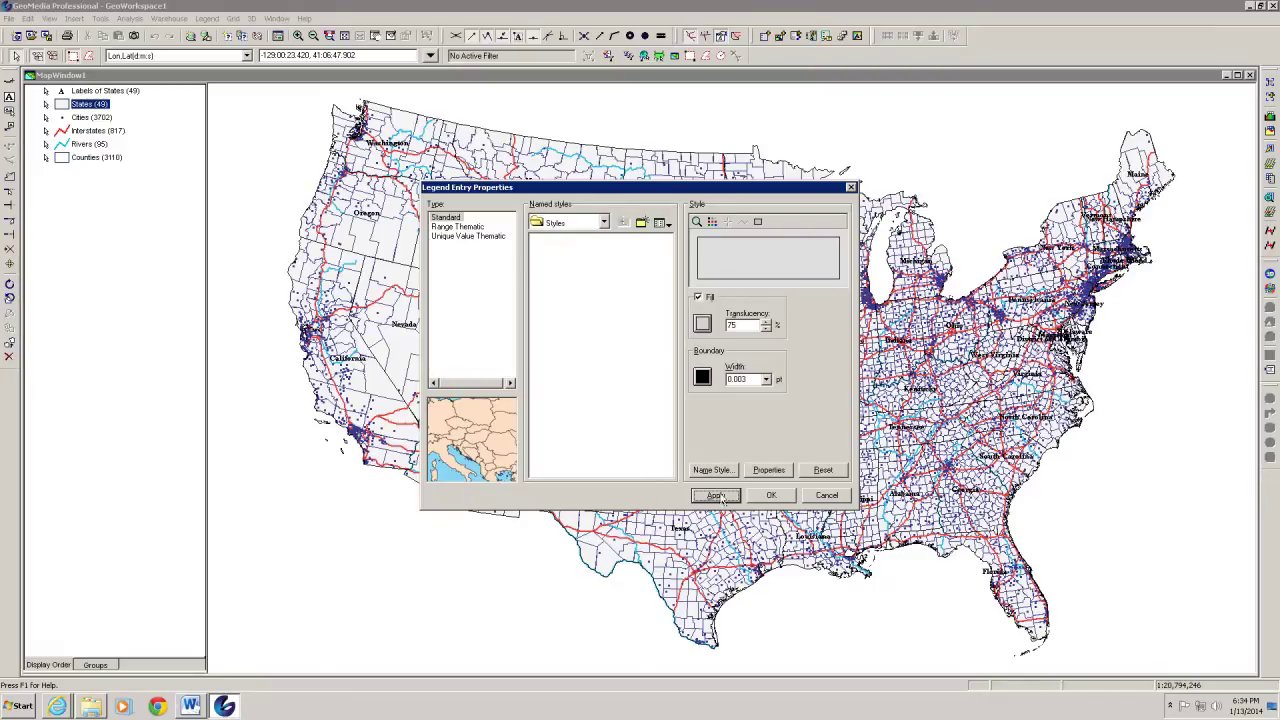
click(785, 497)
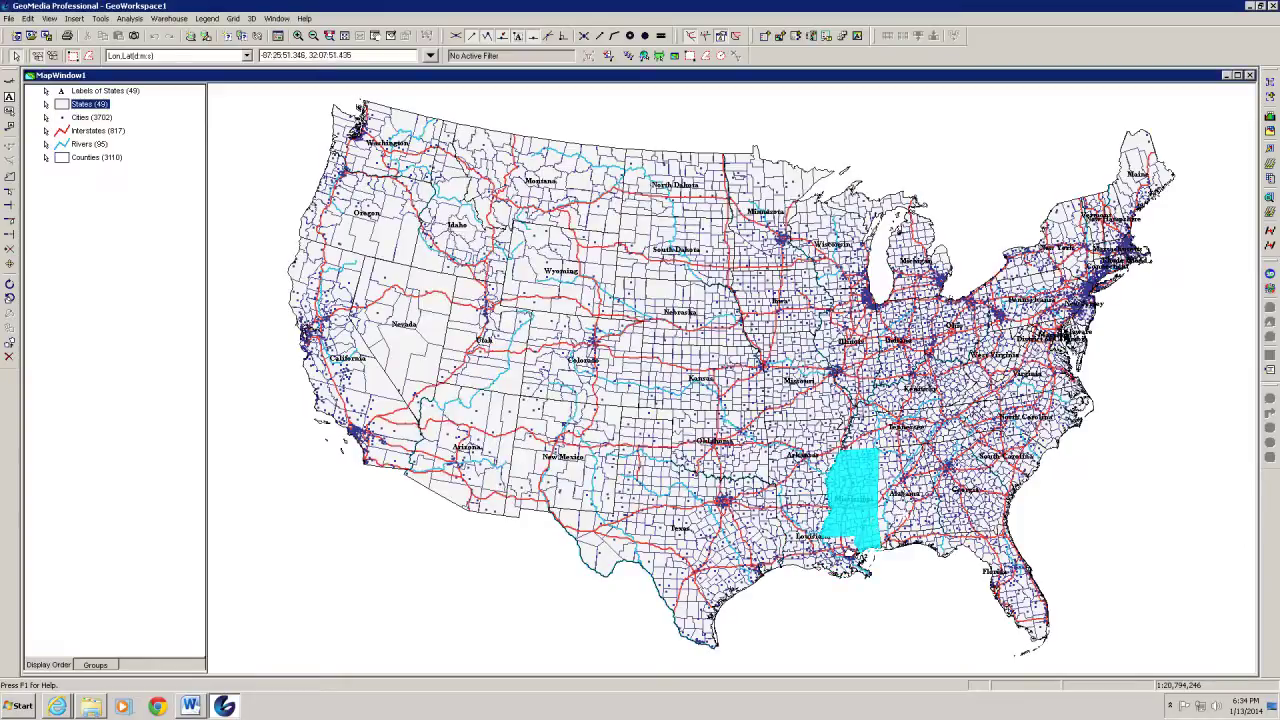
double_click(907, 514)
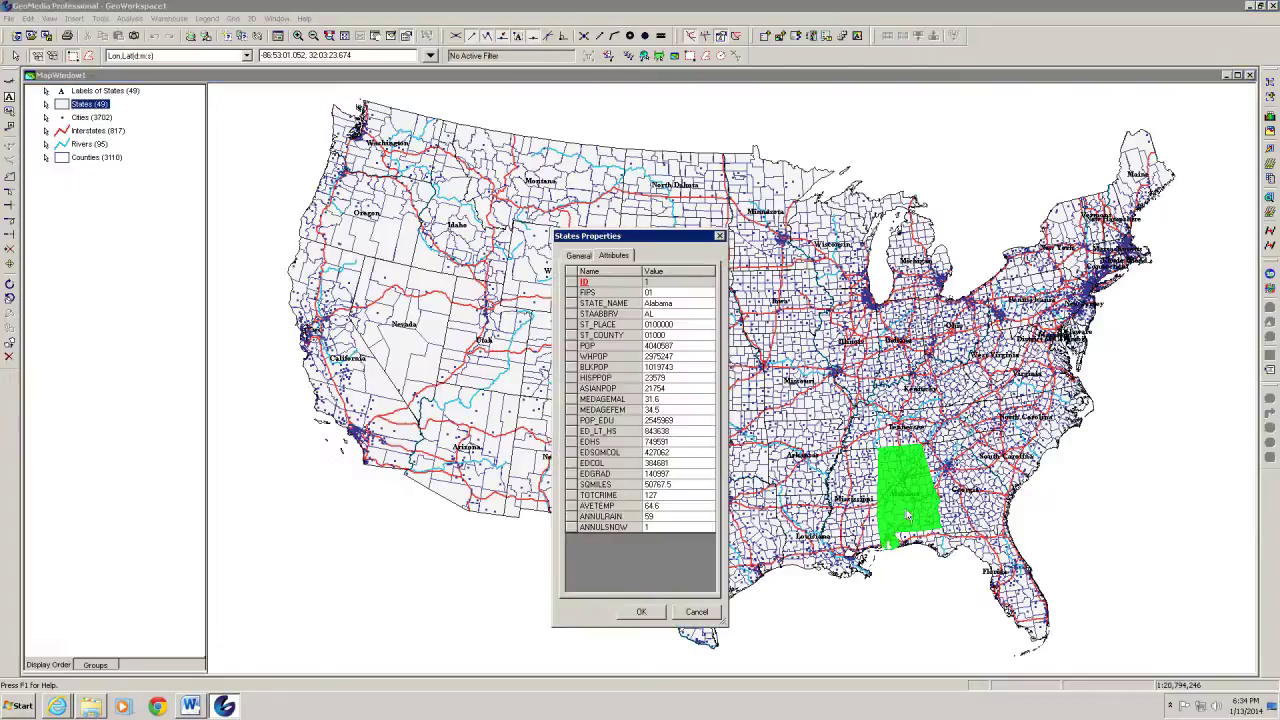
click(719, 236)
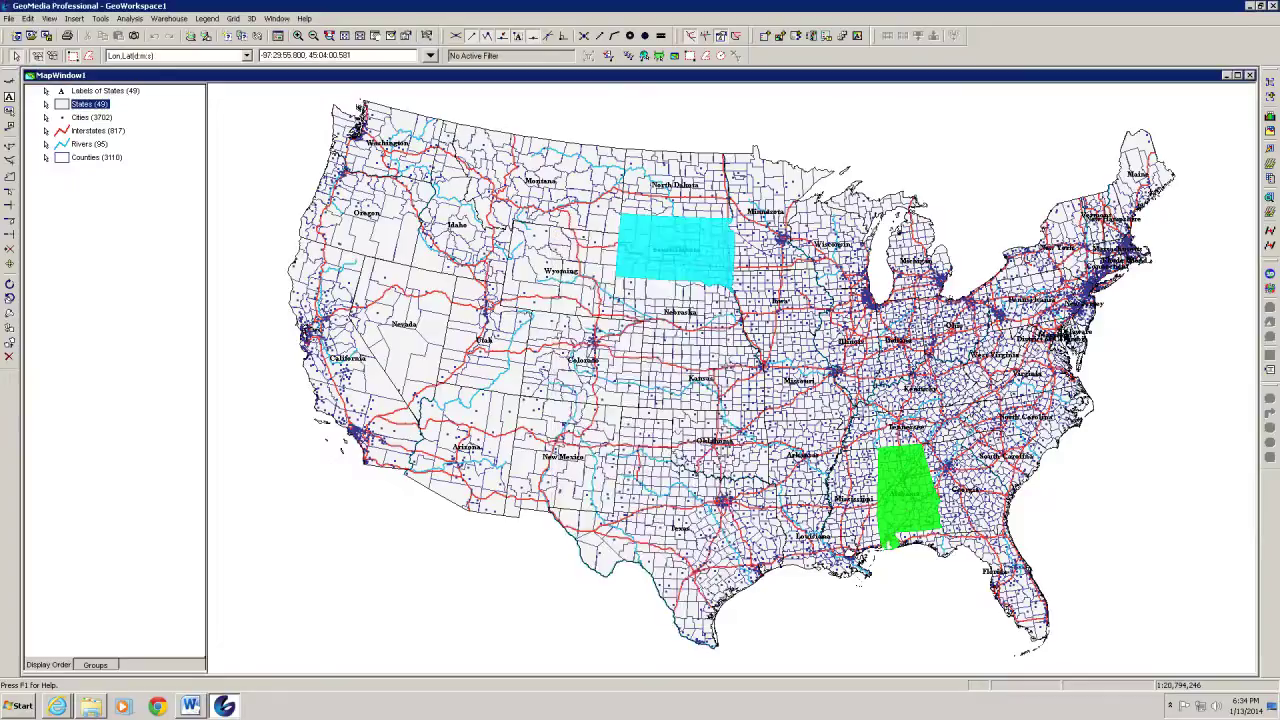
click(881, 608)
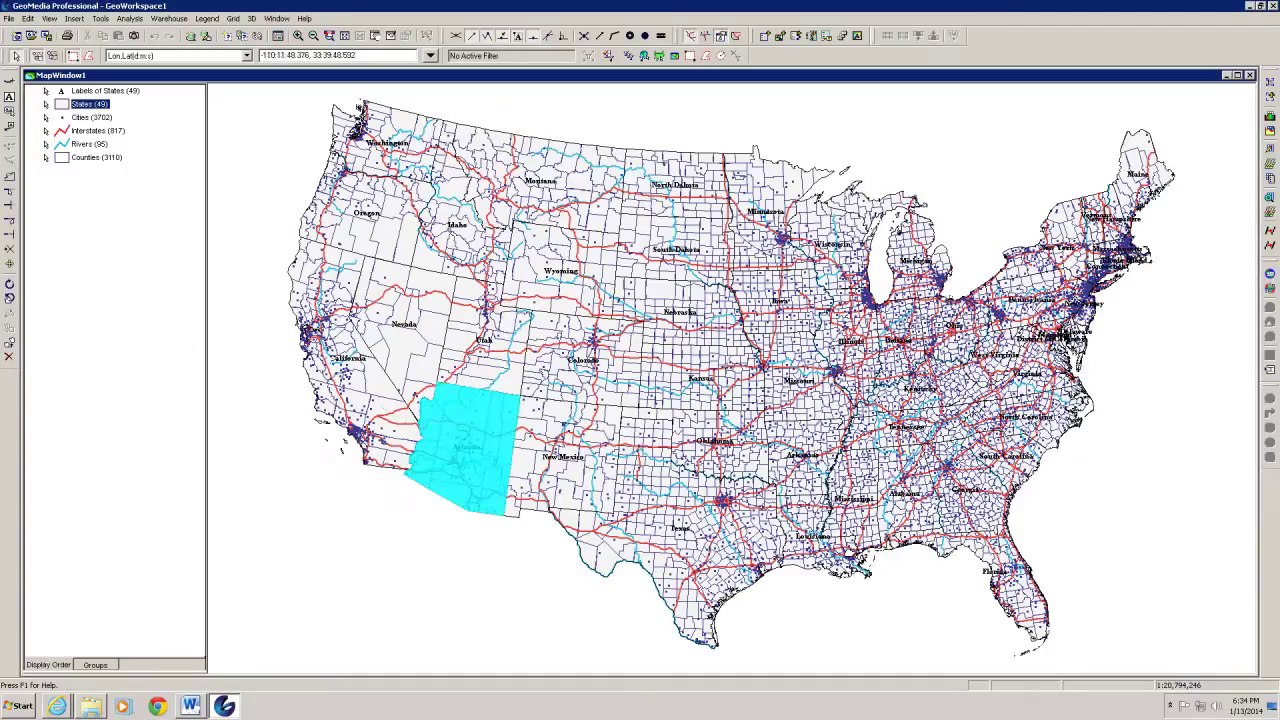
click(106, 187)
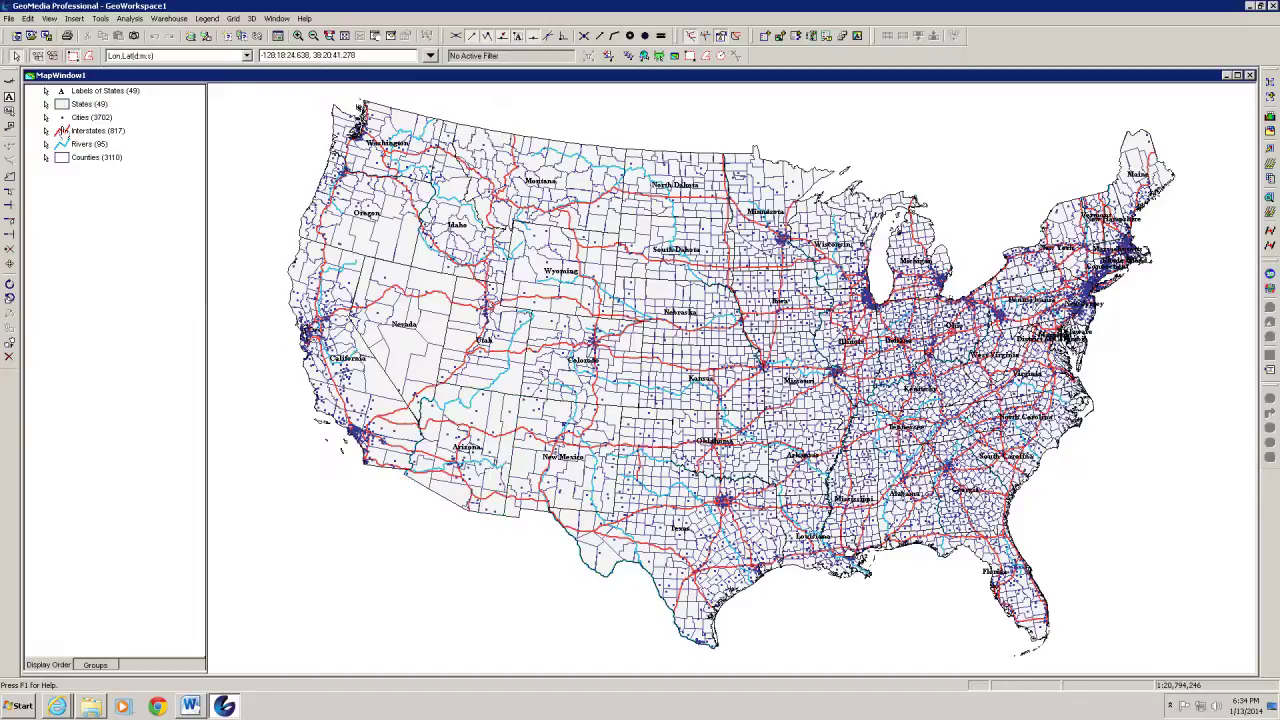
right_click(60, 105)
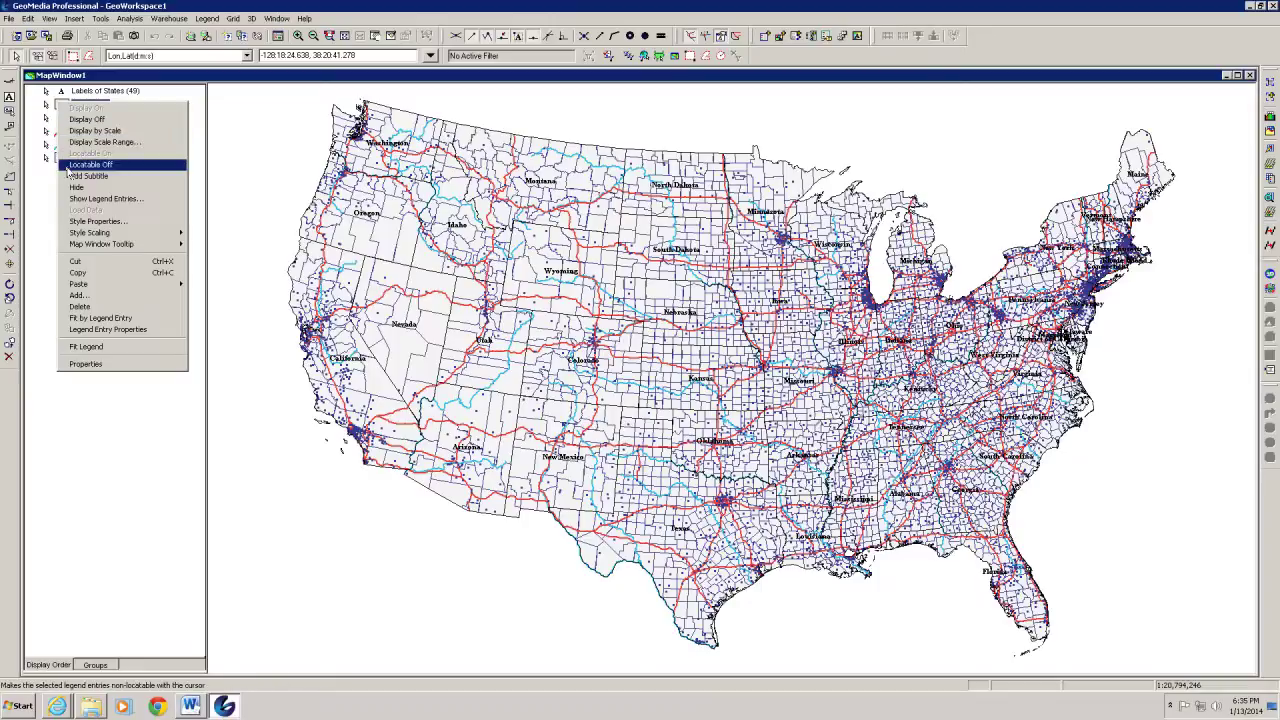
click(68, 172)
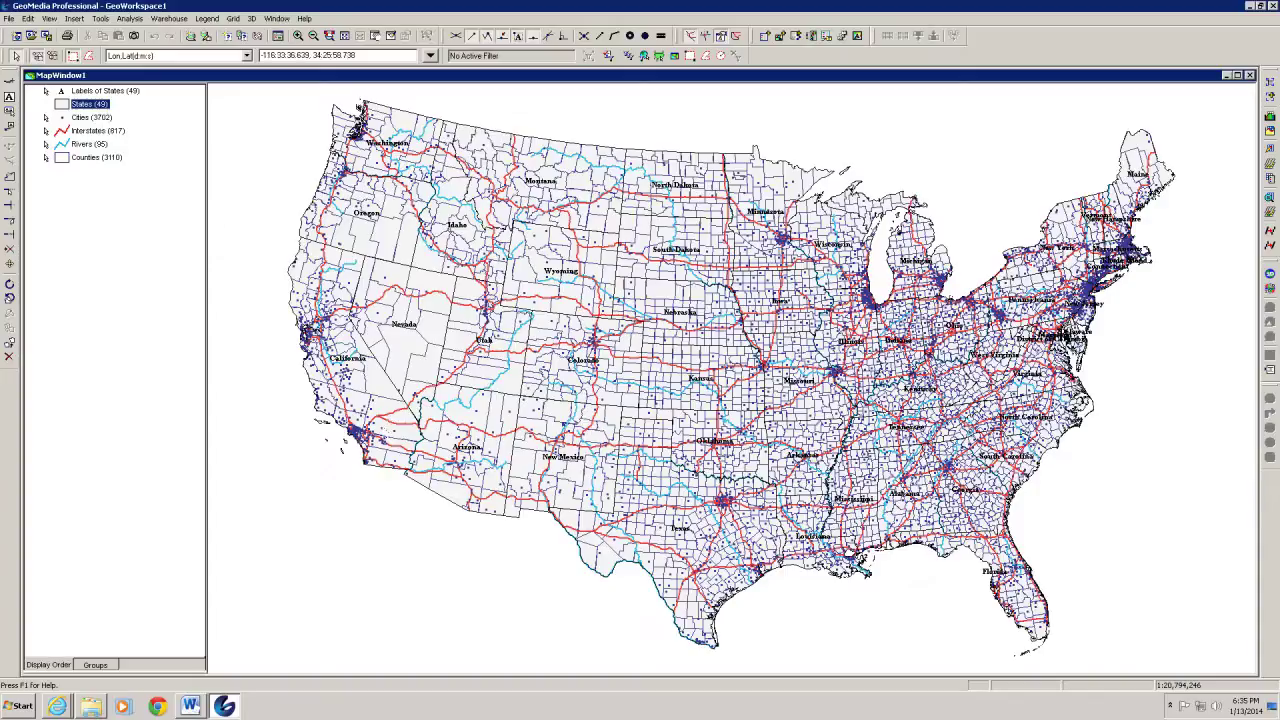
double_click(382, 430)
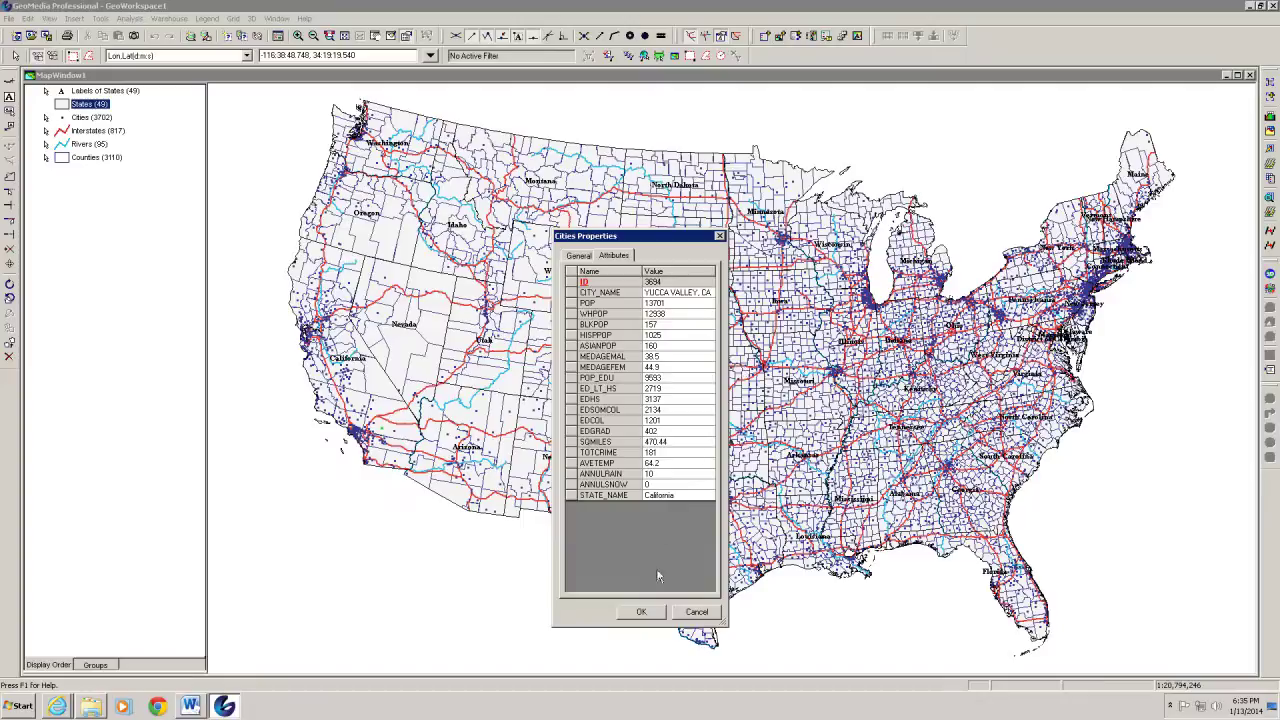
click(642, 612)
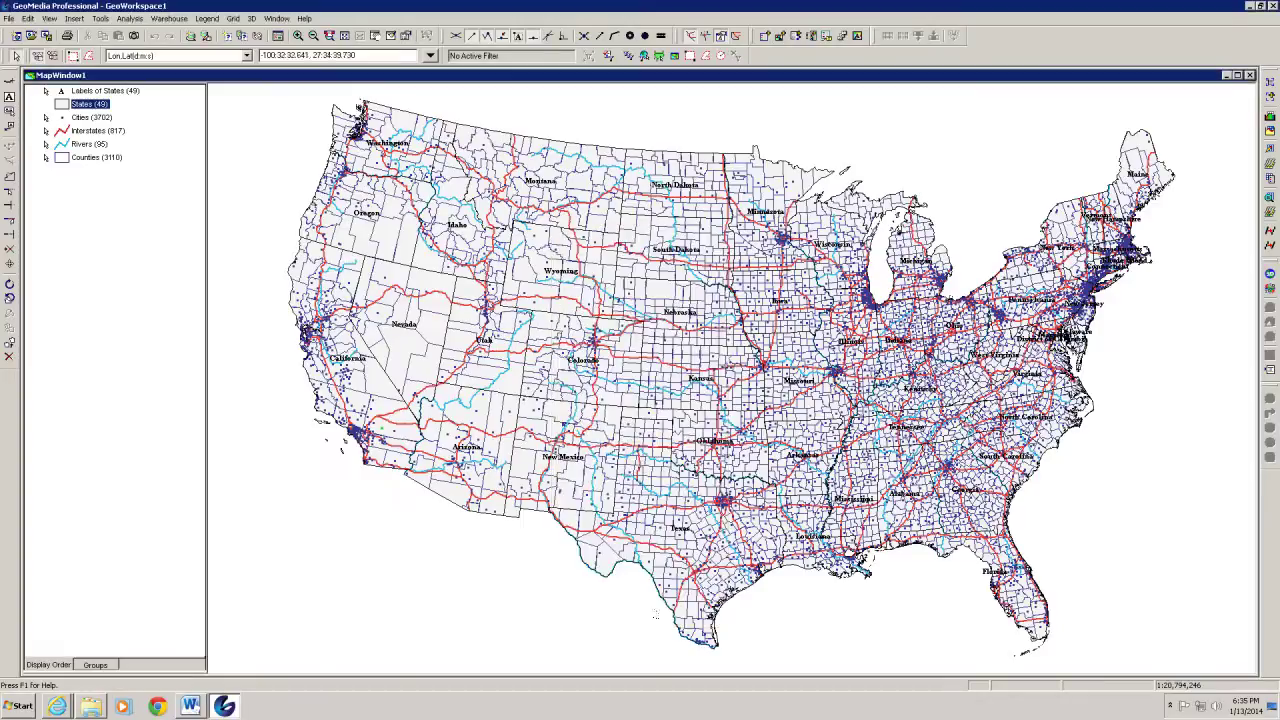
right_click(53, 103)
click(77, 158)
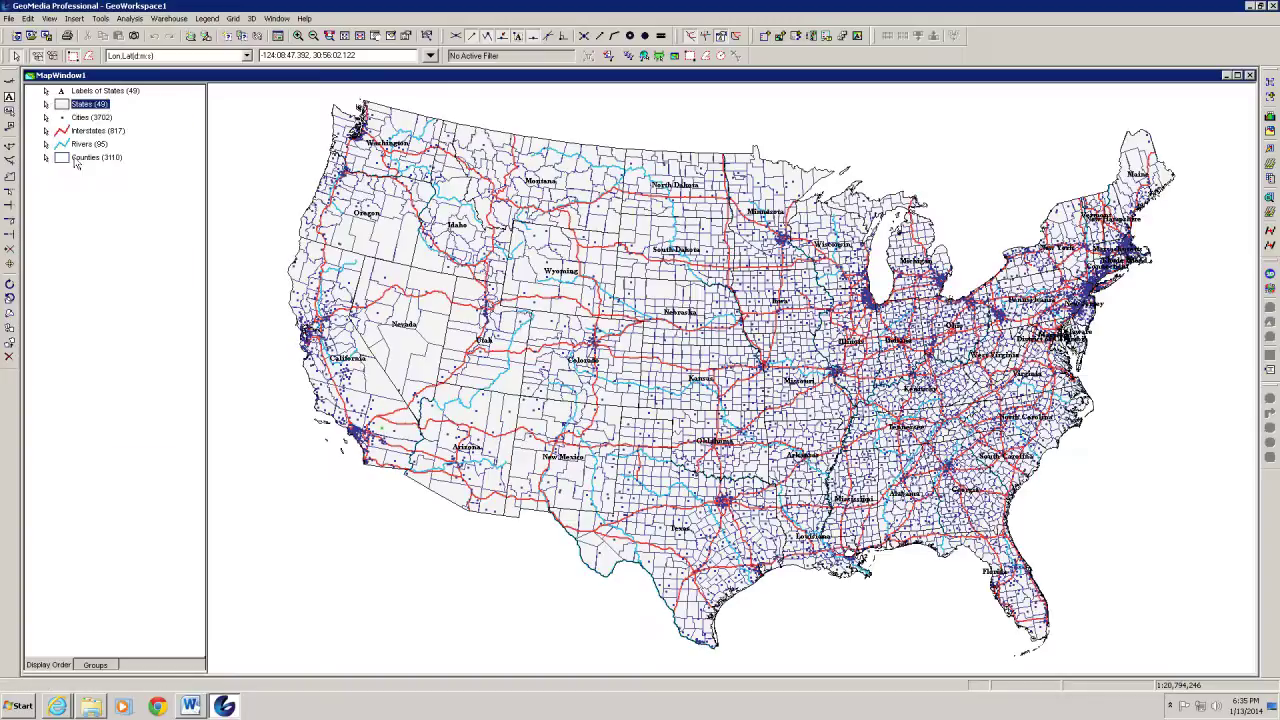
click(99, 277)
Add a north arrow to the map, trying arrow14.wmf before settling on blkrose3.wmf
click(50, 19)
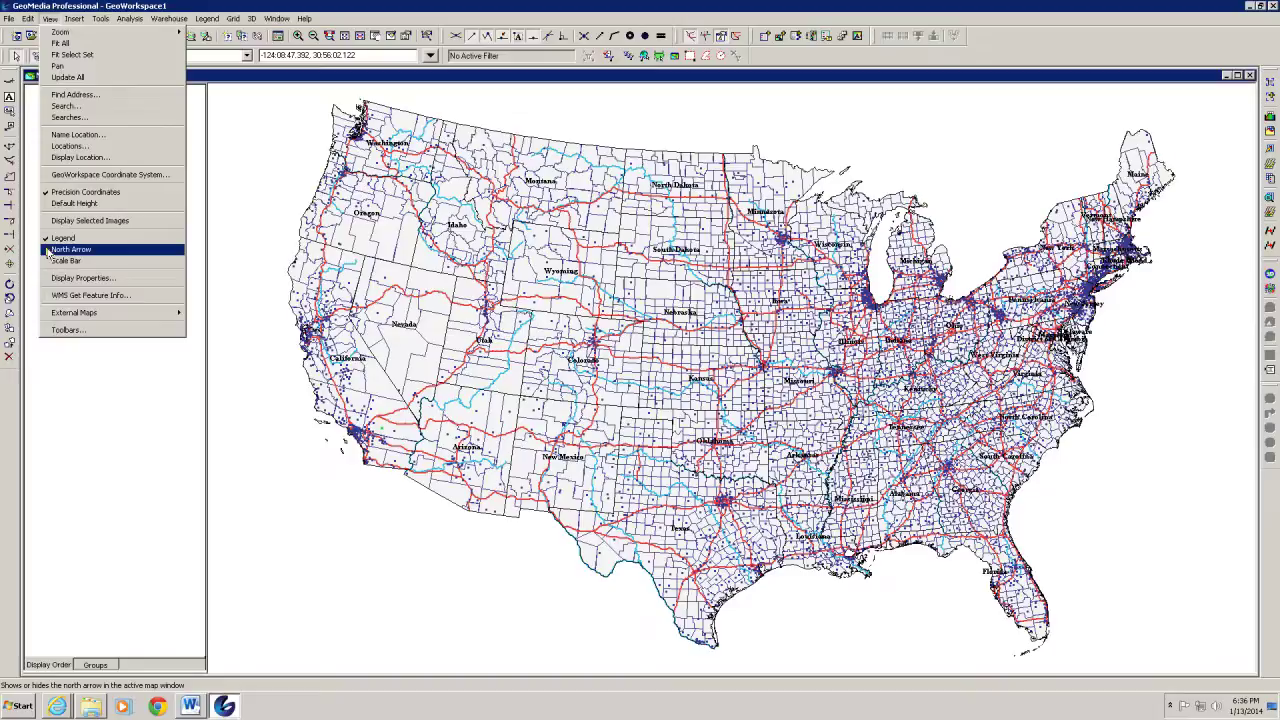
click(70, 249)
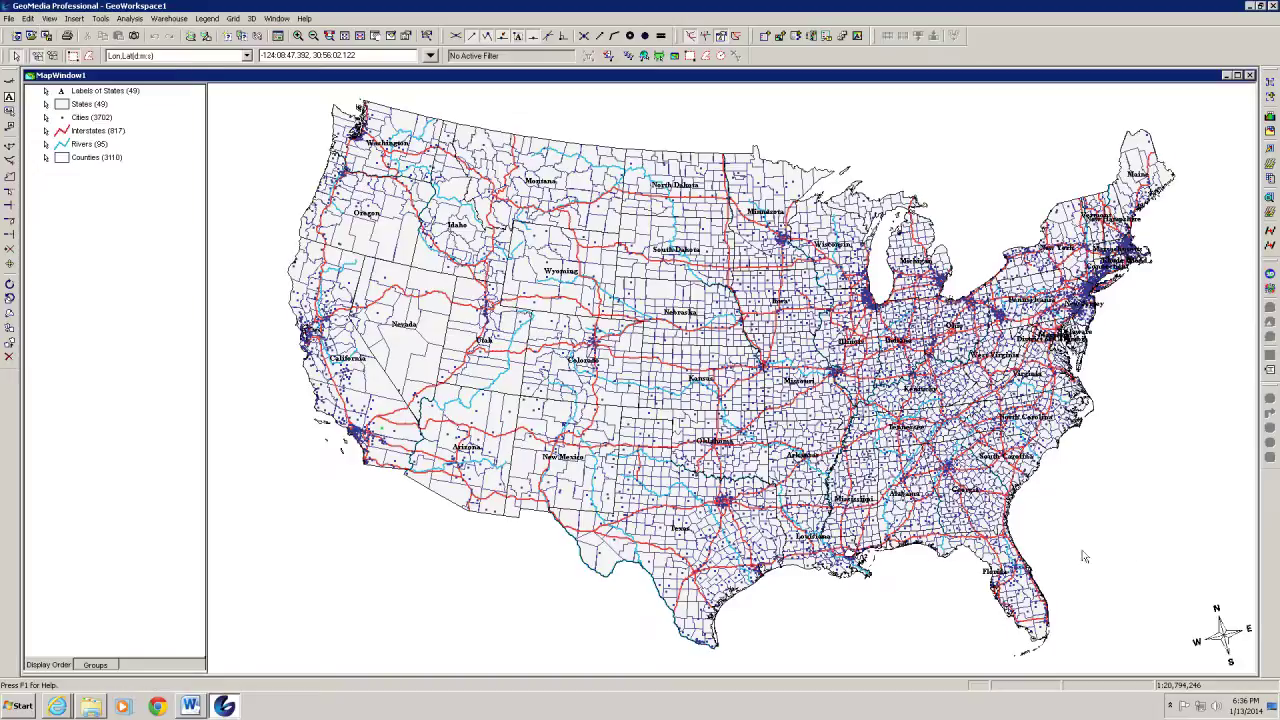
double_click(1224, 642)
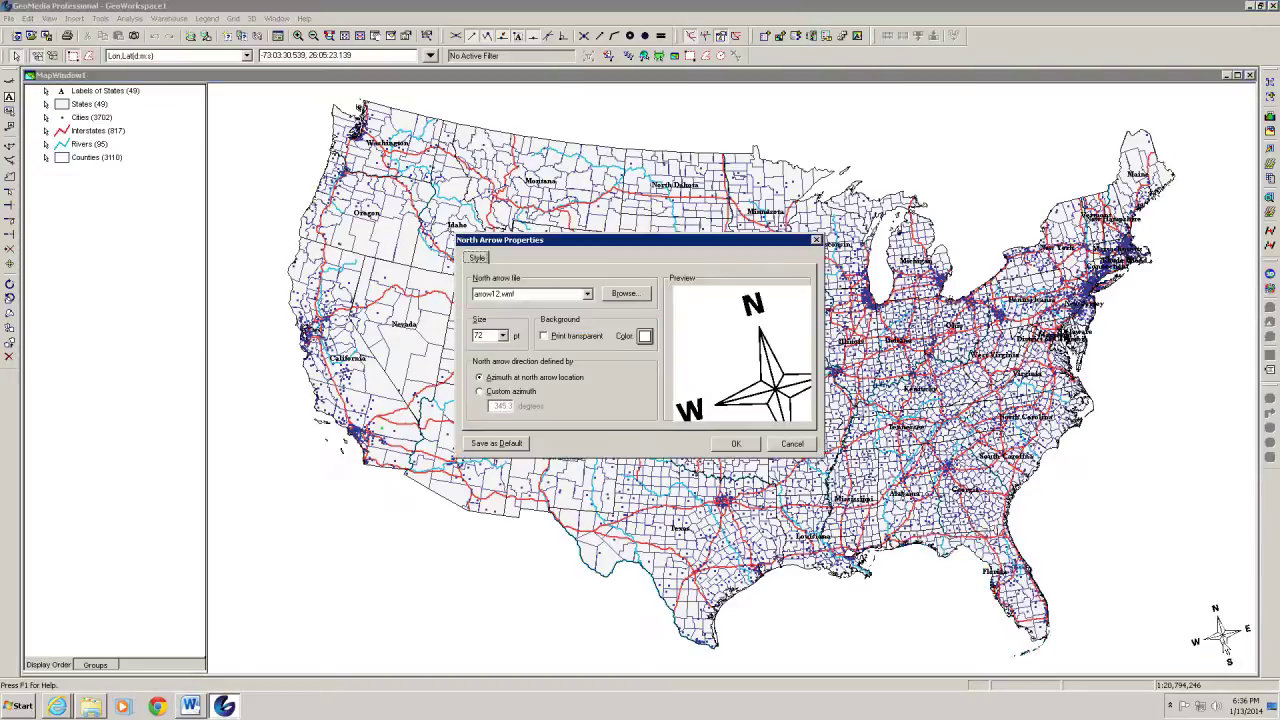
click(588, 294)
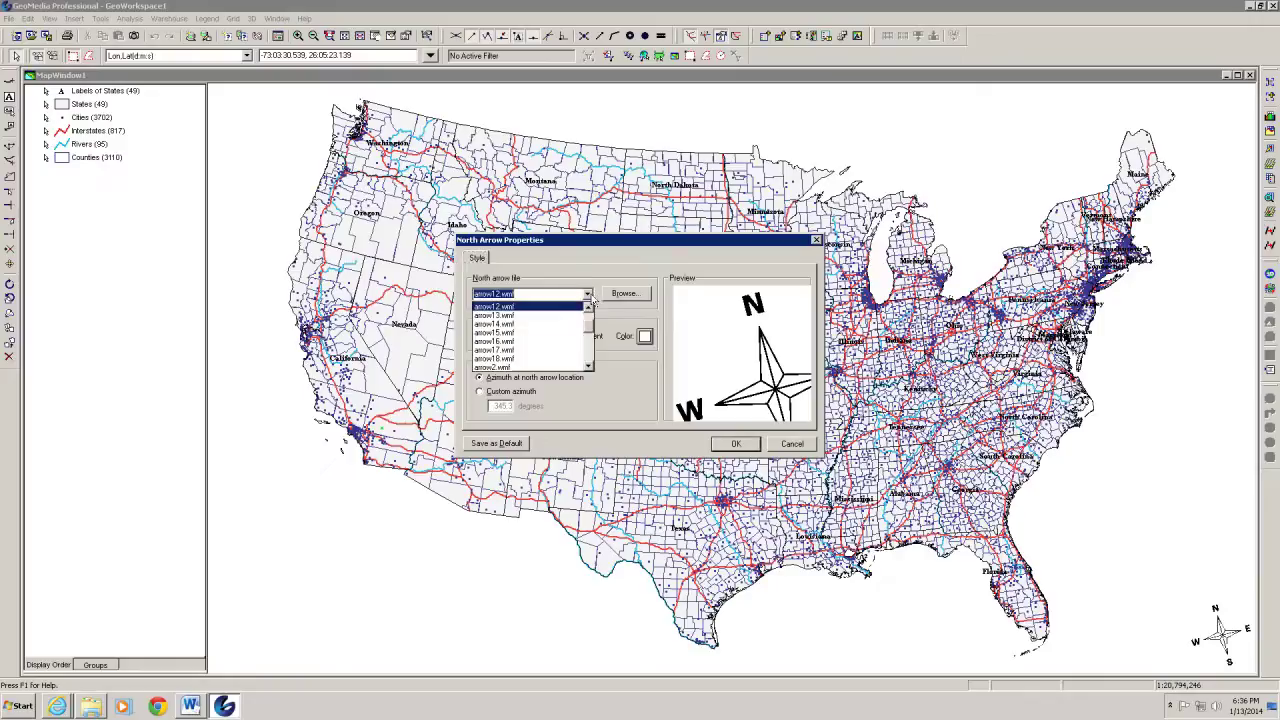
click(513, 326)
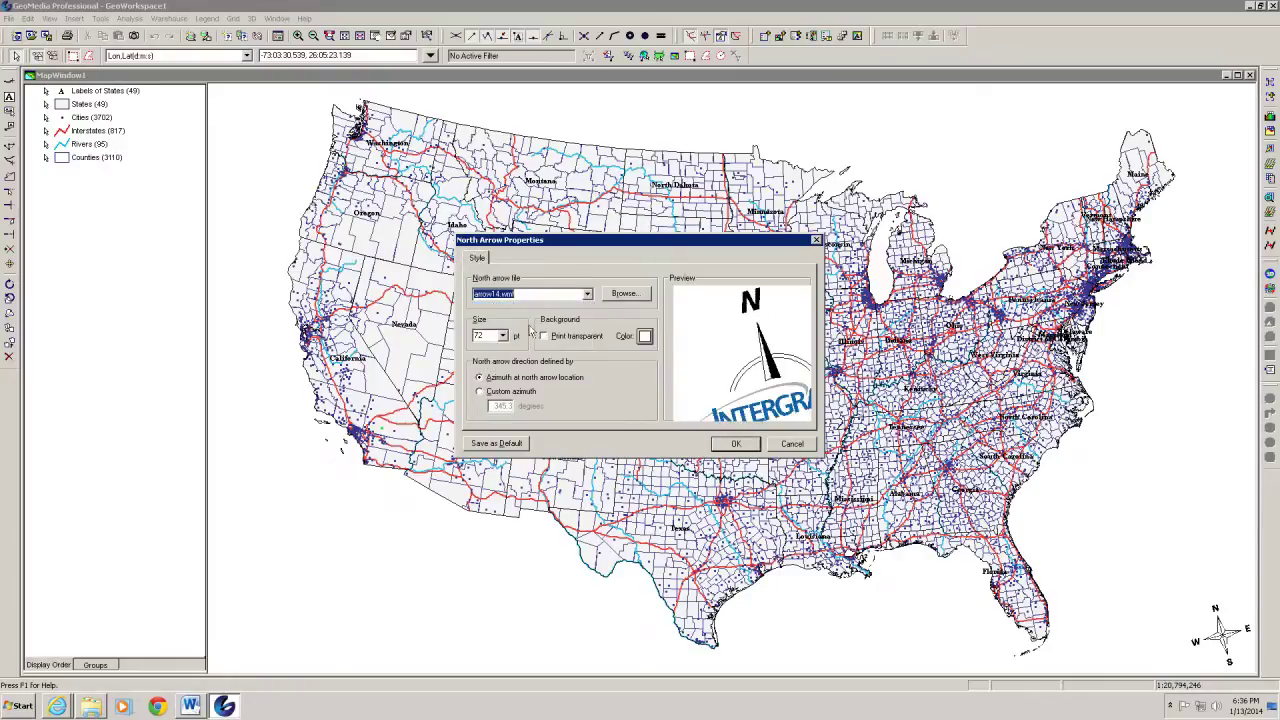
click(589, 294)
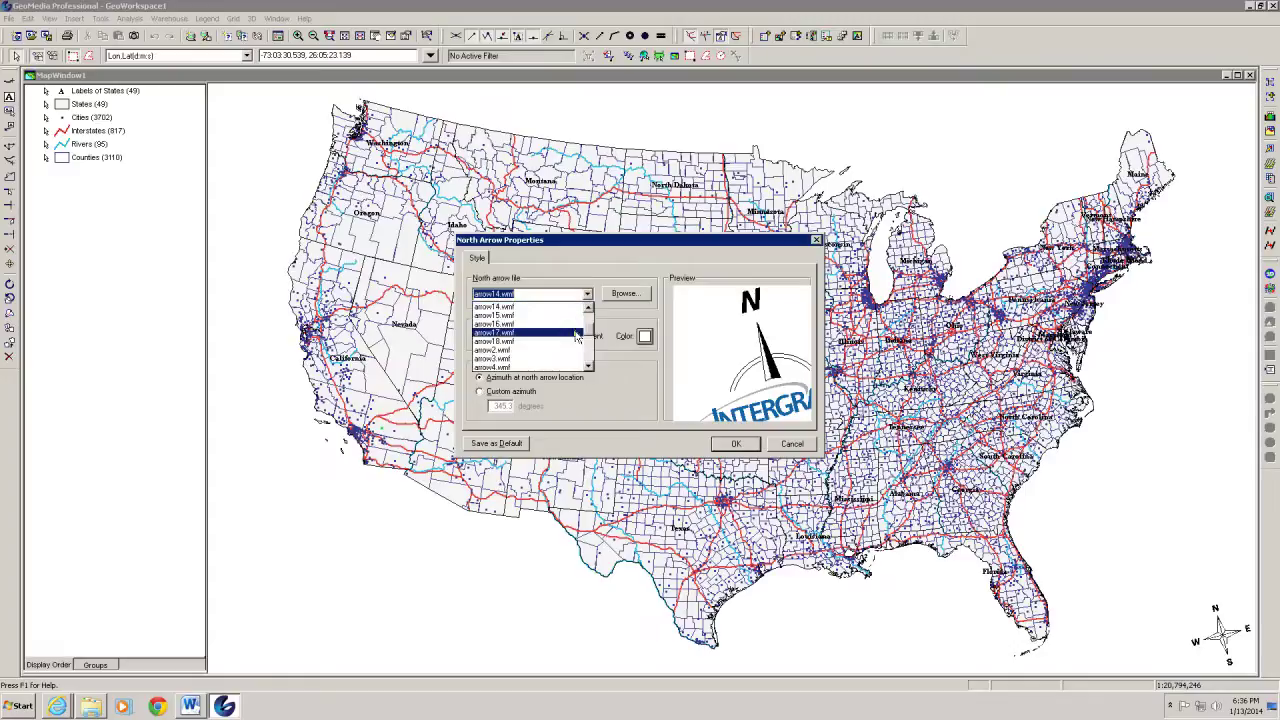
drag(590, 334, 590, 352)
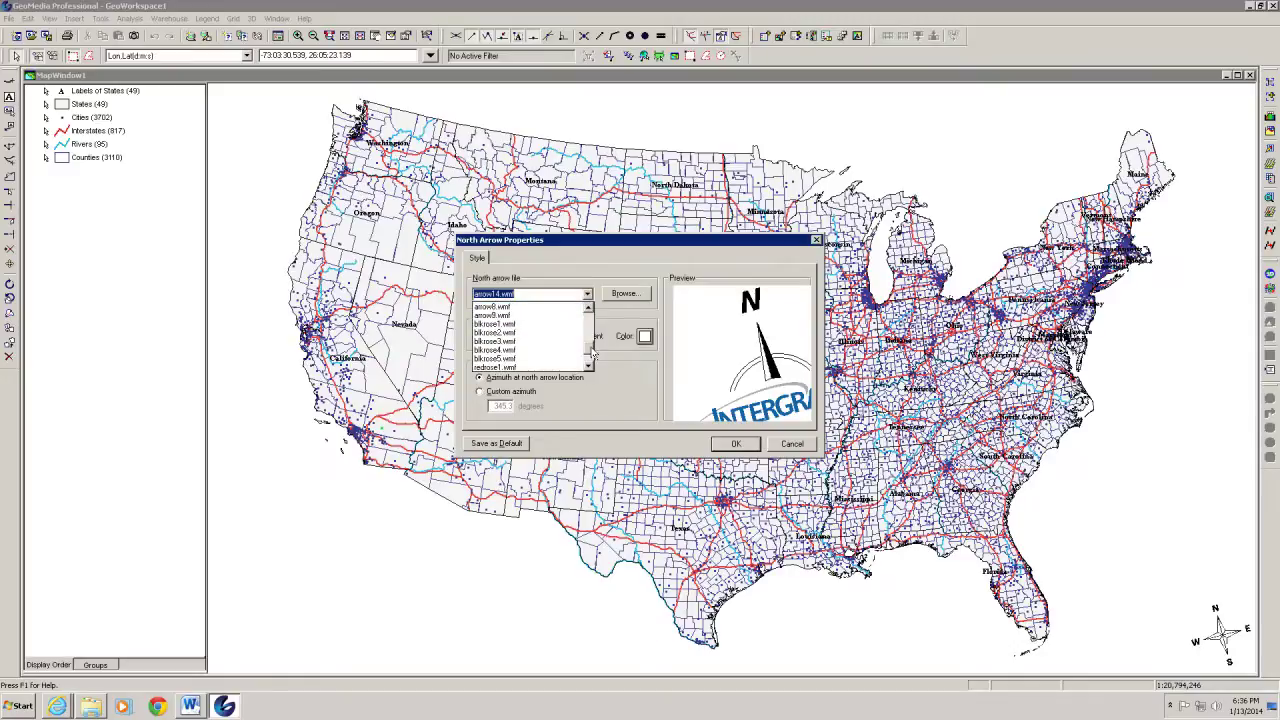
click(517, 345)
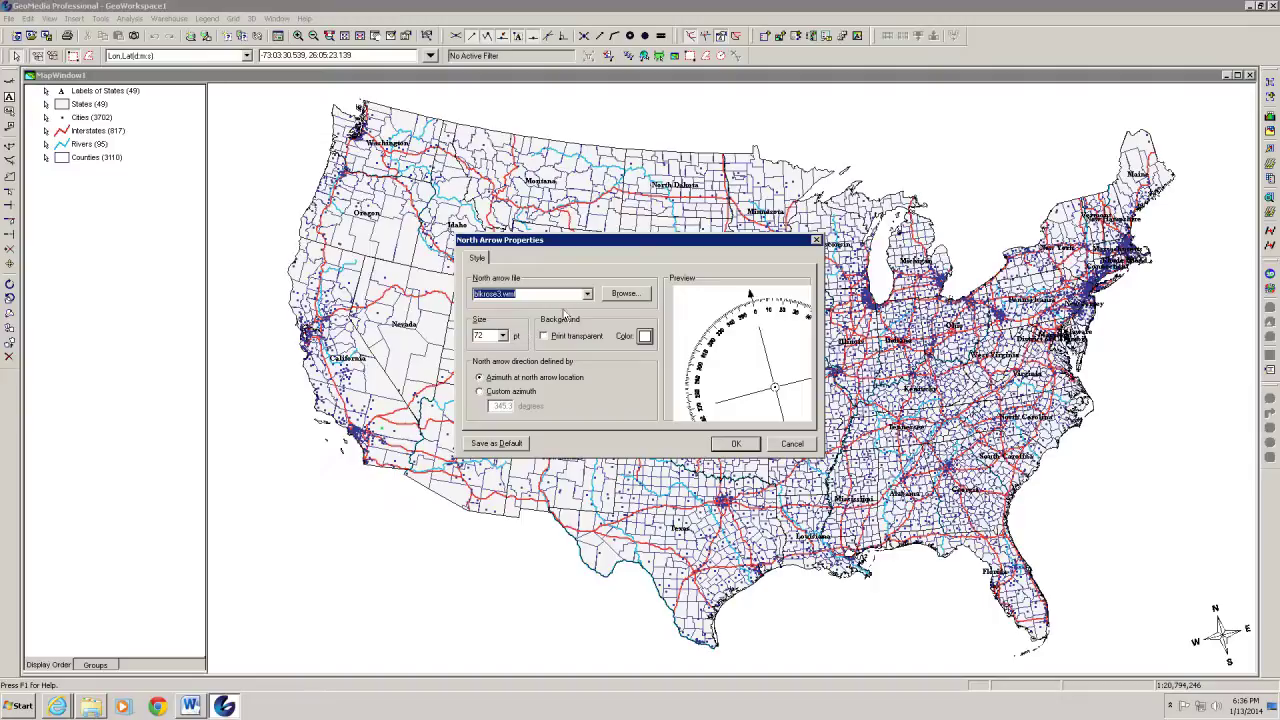
click(736, 445)
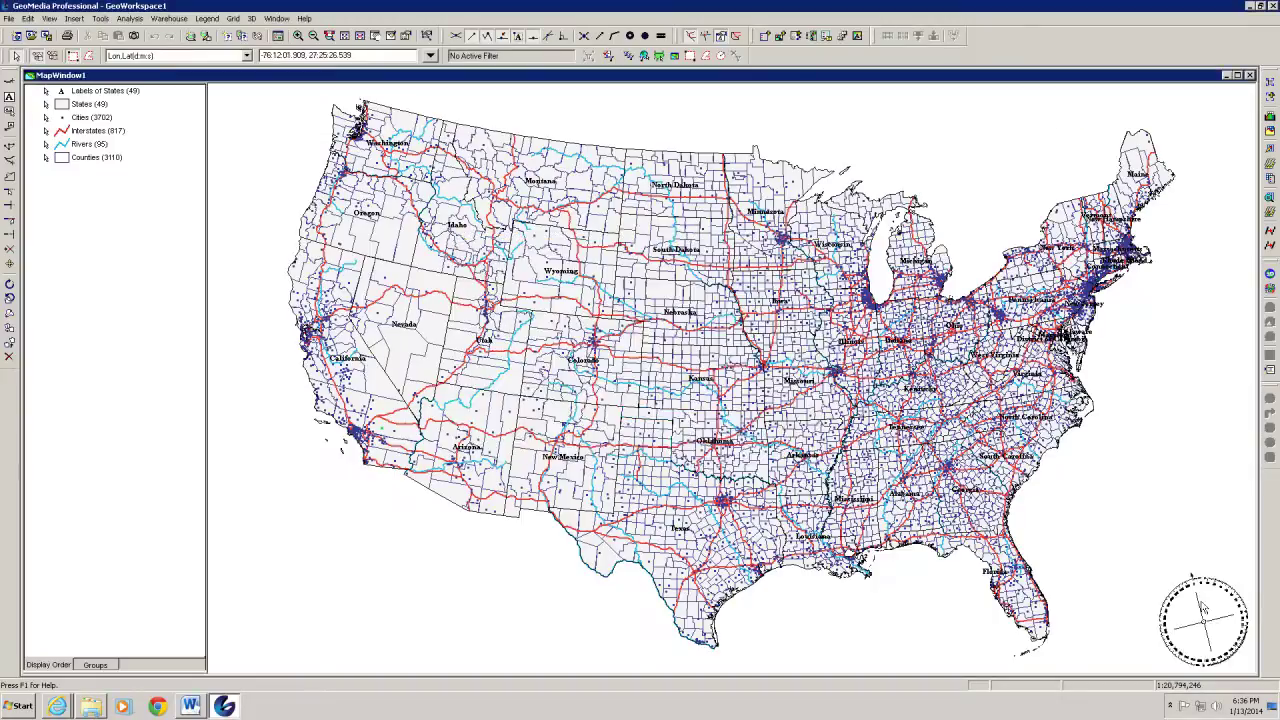
Switch the north arrow to arrow4.wmf with a new size and move it into the lower right corner
double_click(1203, 605)
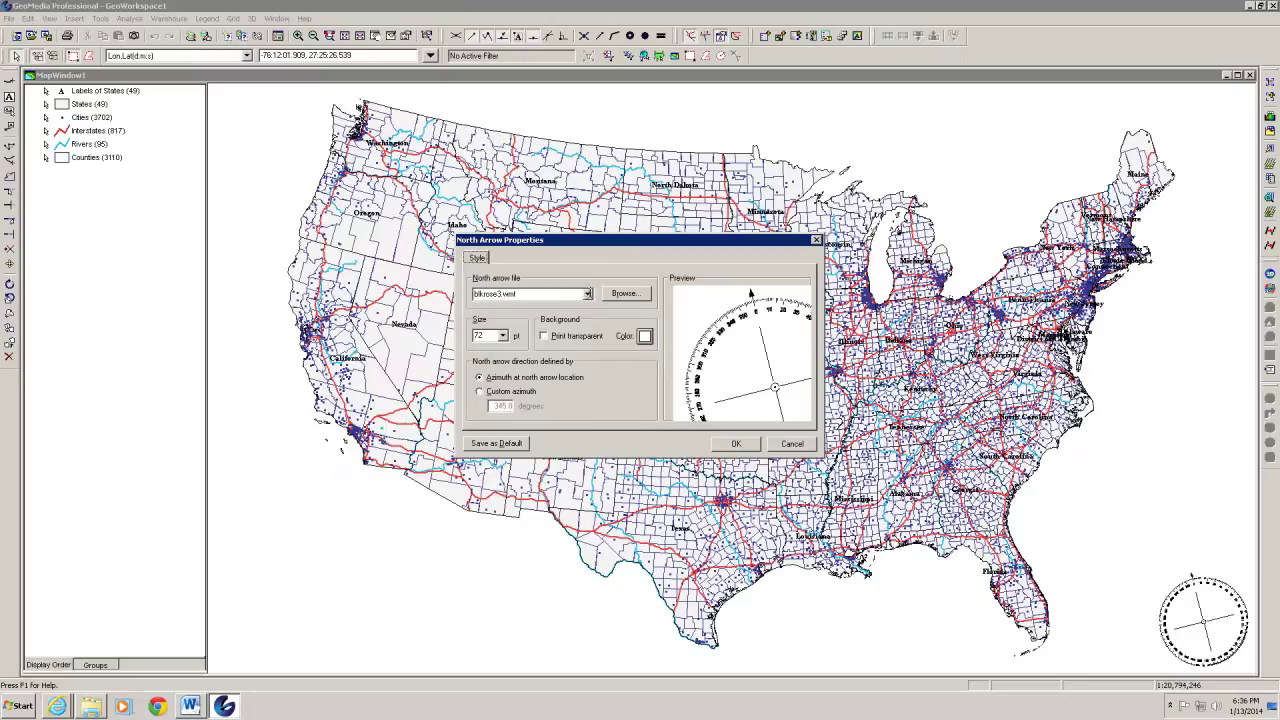
click(587, 293)
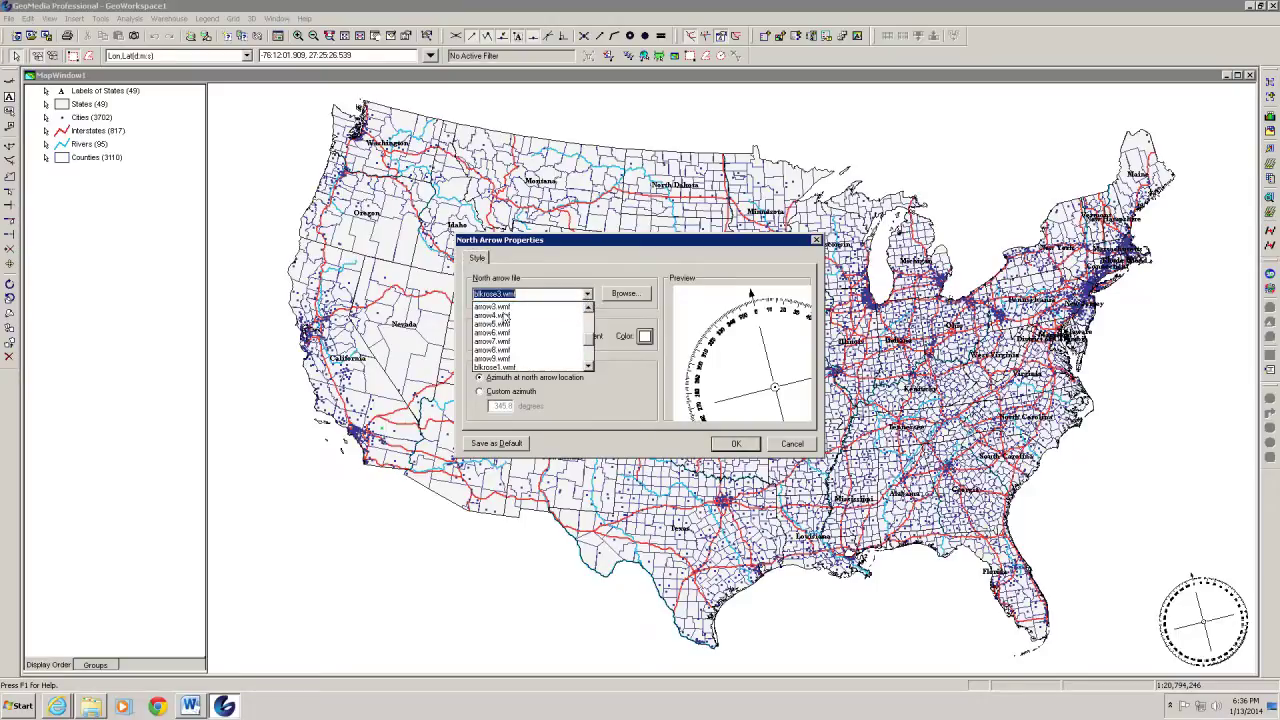
click(506, 316)
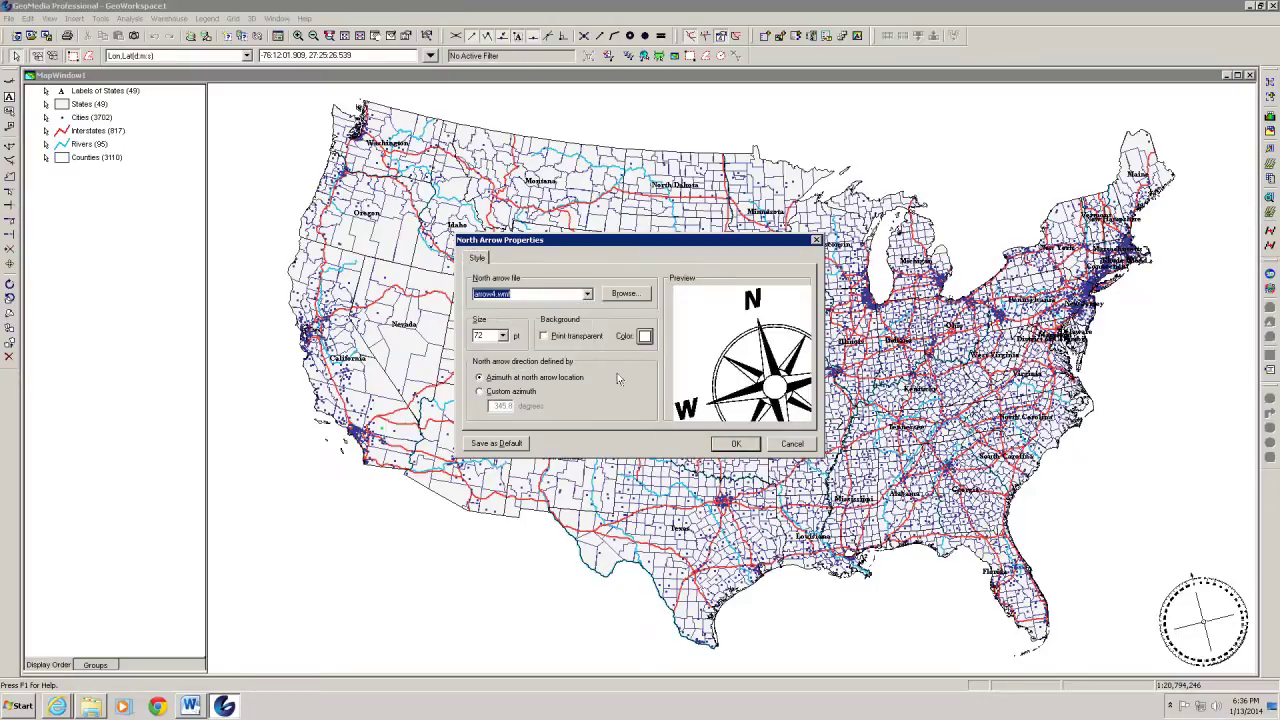
click(503, 335)
click(486, 366)
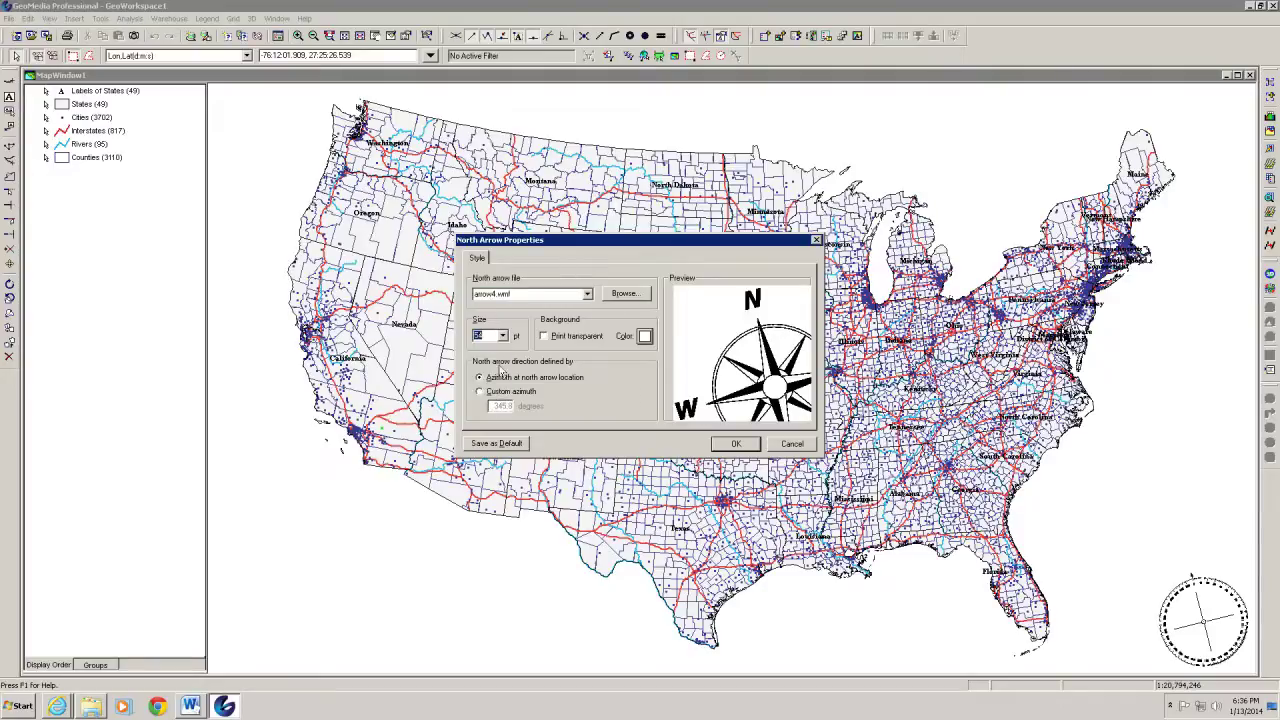
click(726, 446)
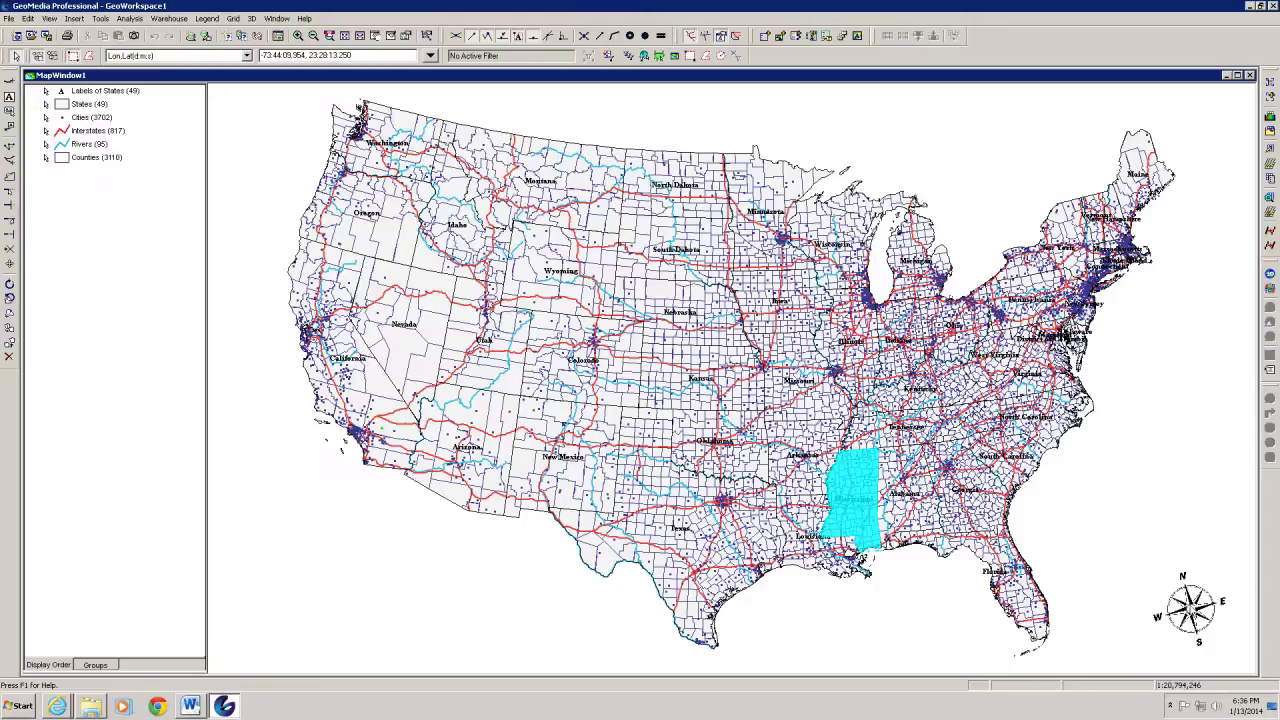
drag(1181, 604, 1201, 627)
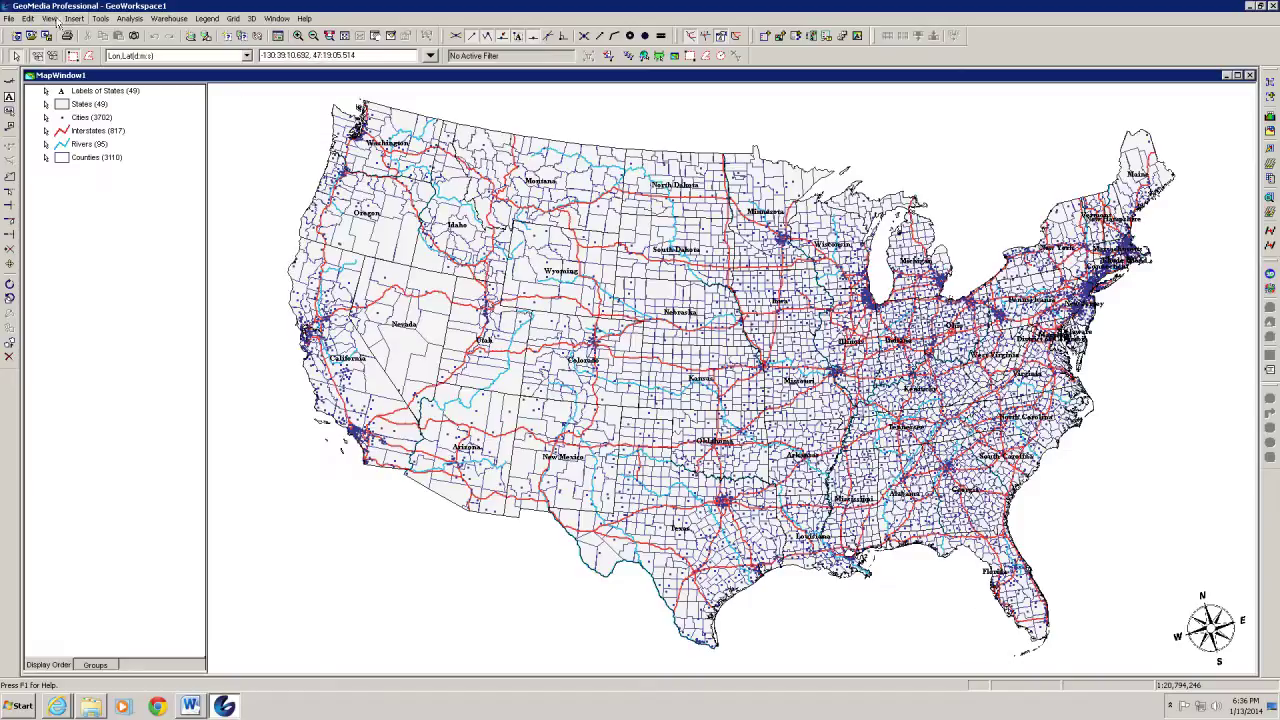
Add a scale bar with miles as the interval unit and the Double Block style
click(48, 19)
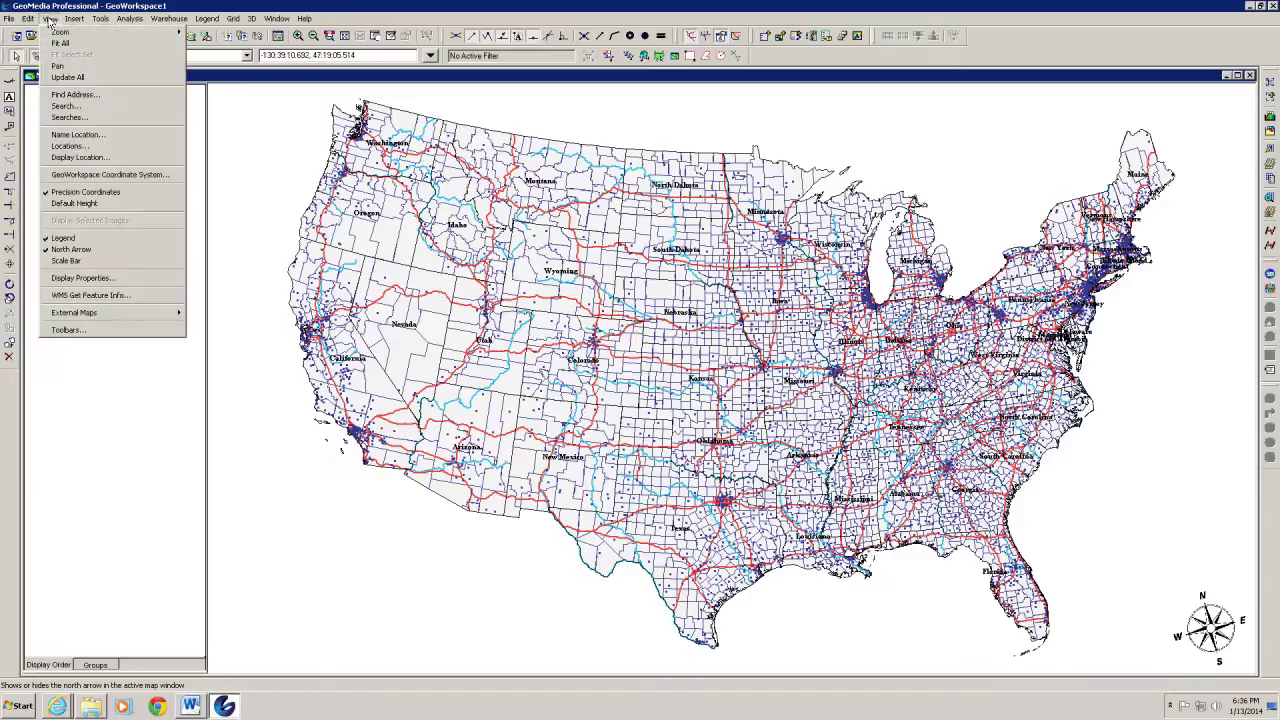
click(66, 260)
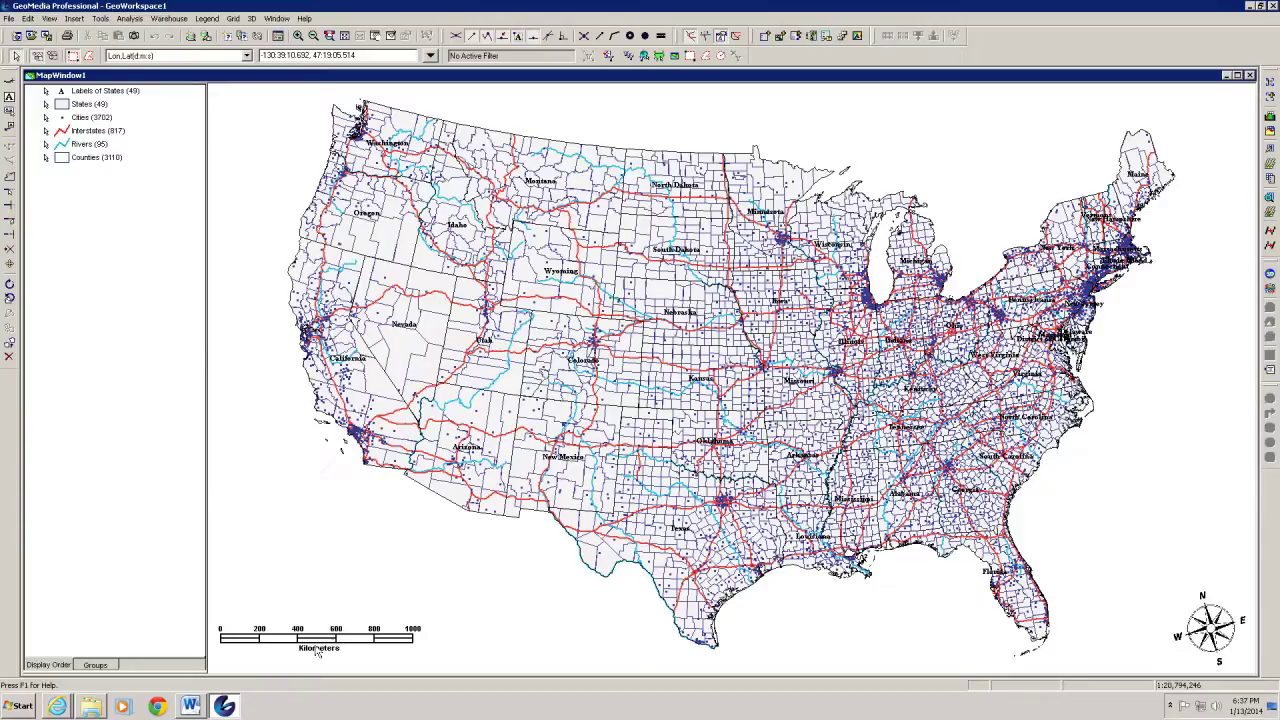
double_click(322, 641)
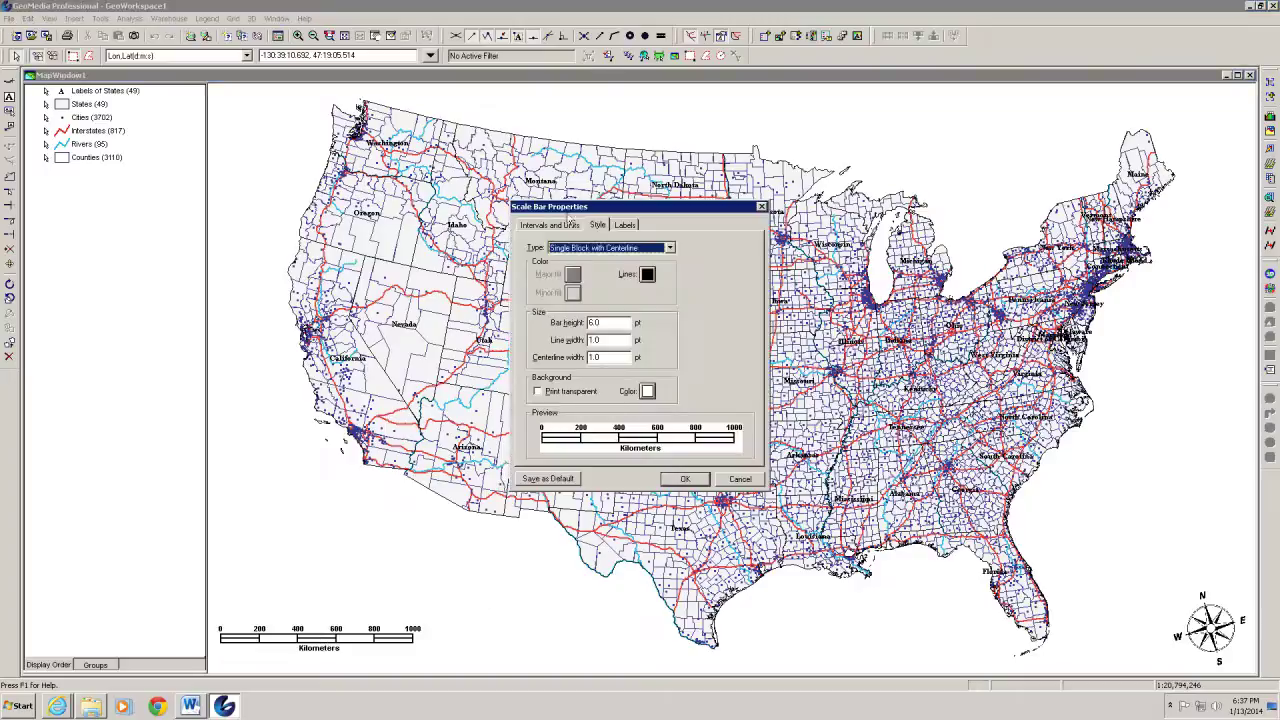
click(562, 228)
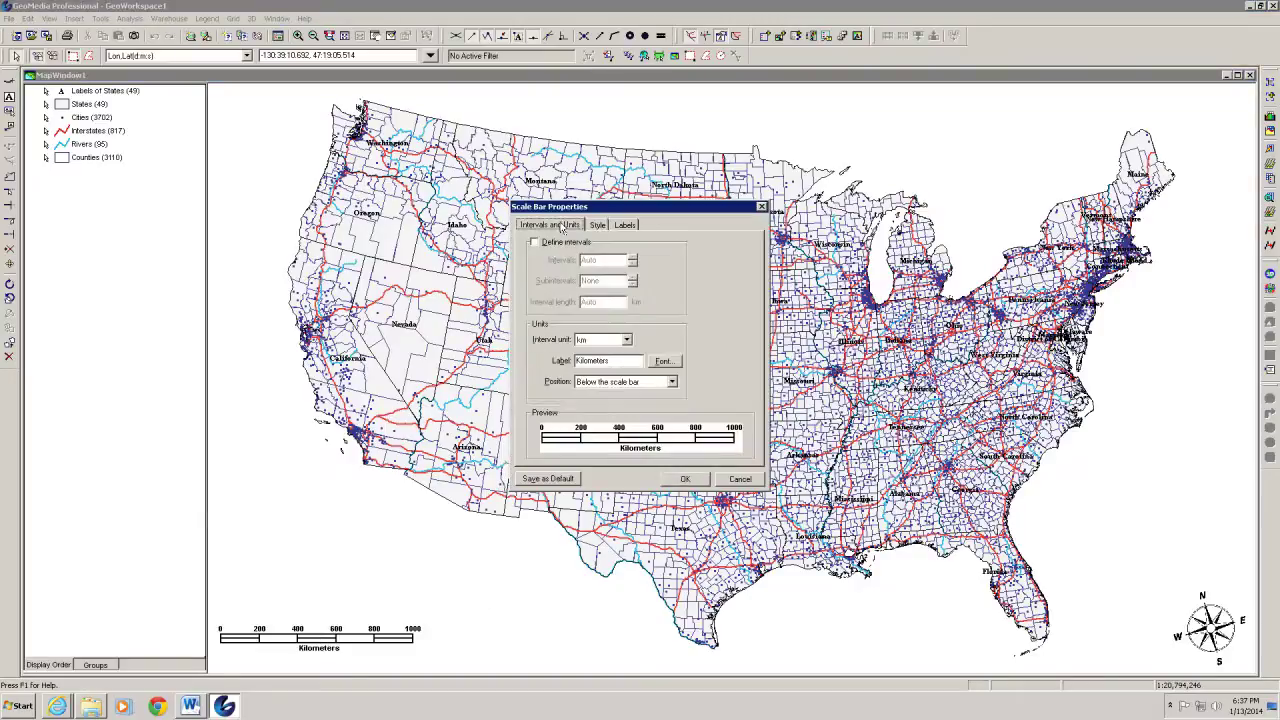
click(628, 340)
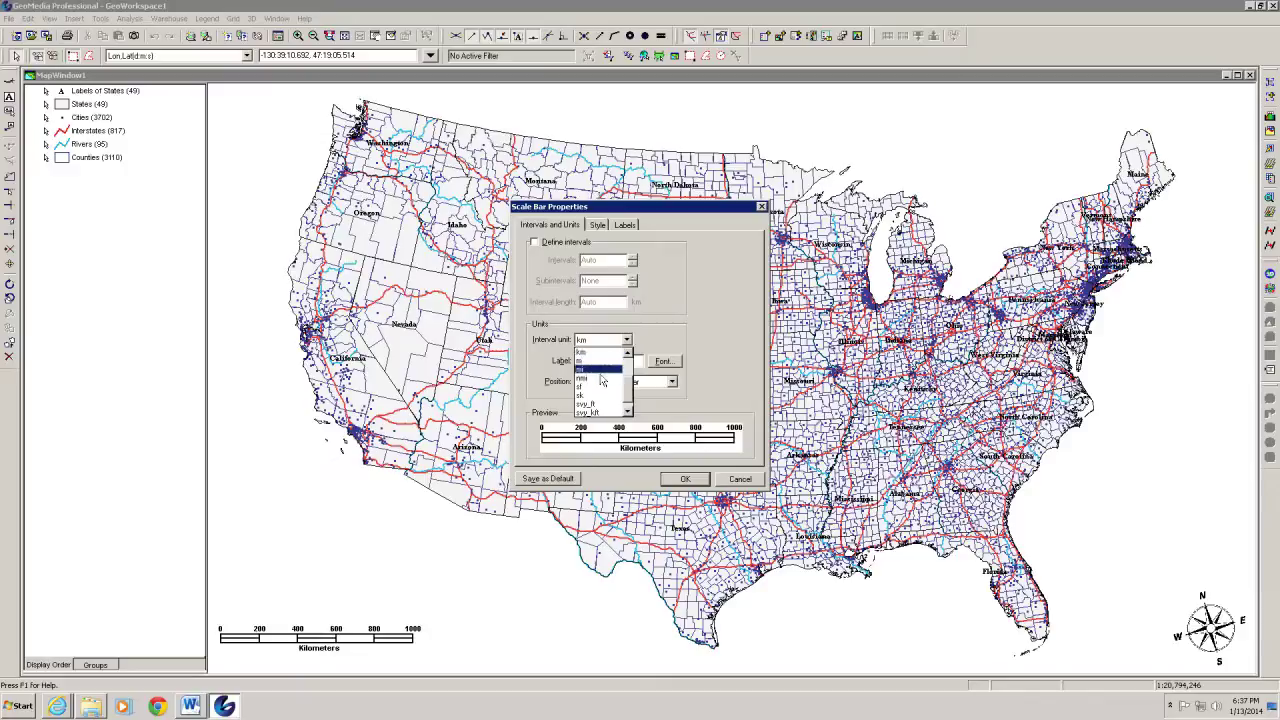
click(603, 370)
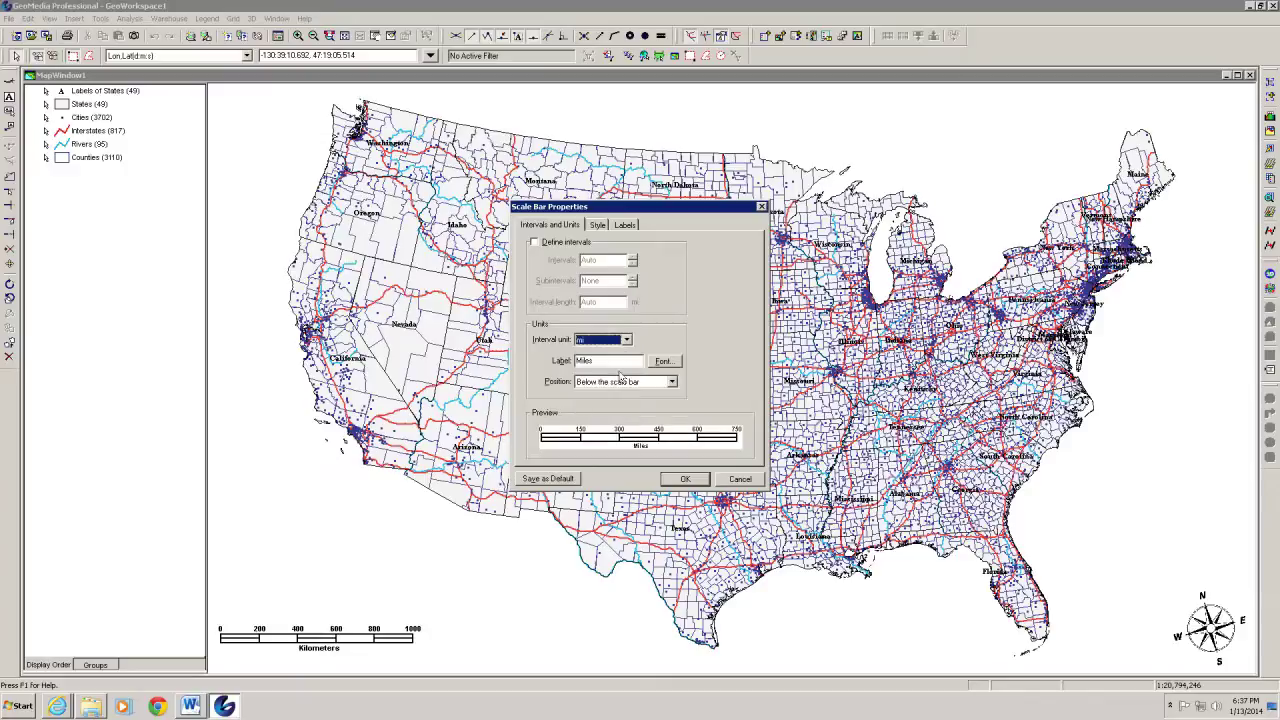
click(598, 228)
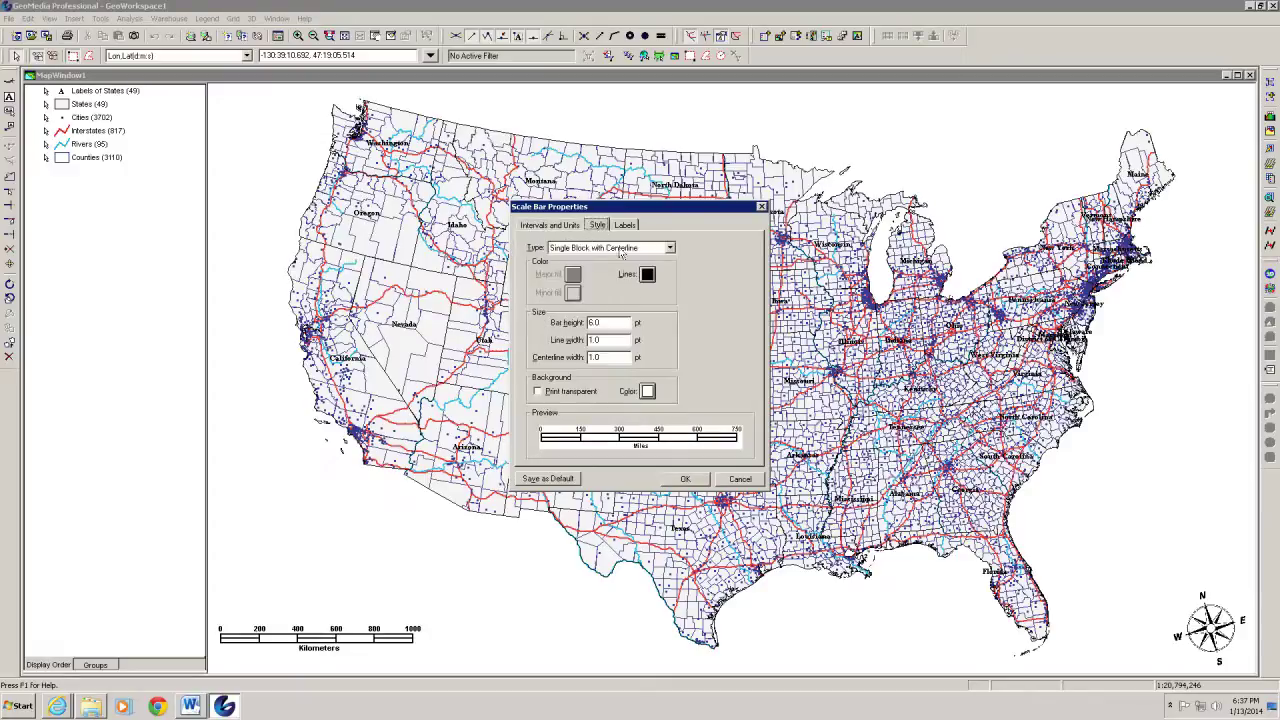
click(670, 248)
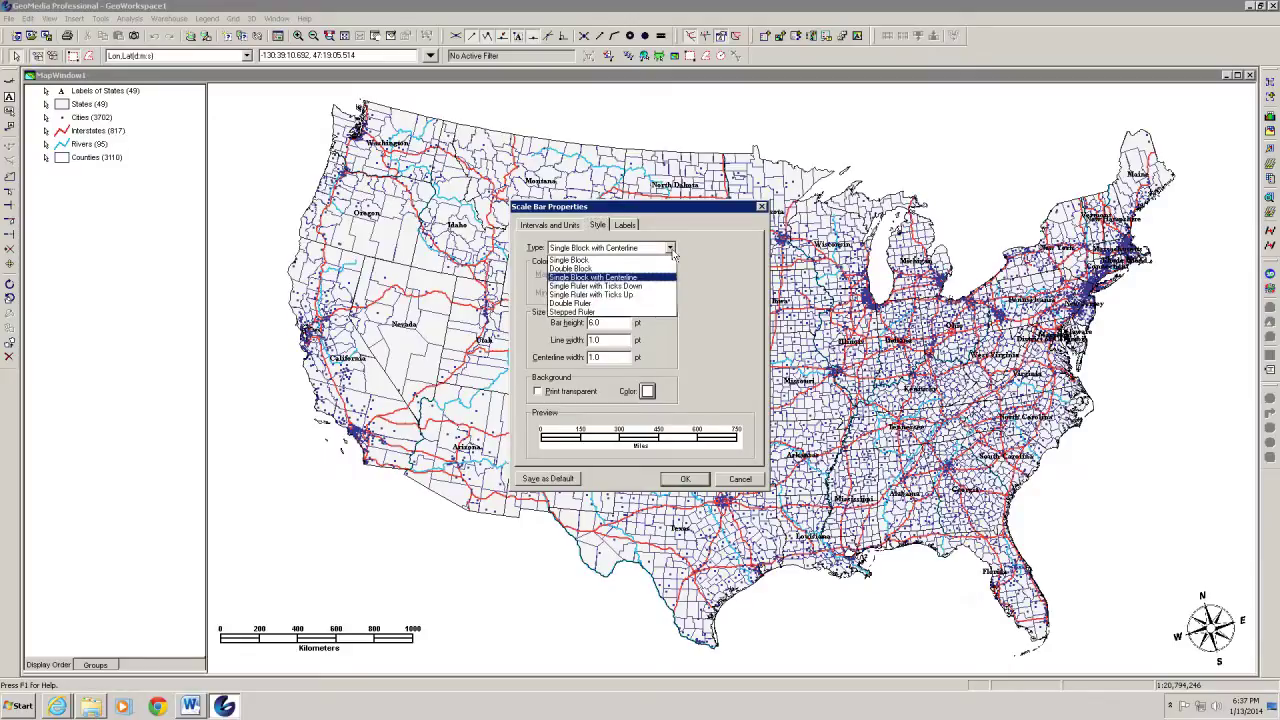
click(612, 271)
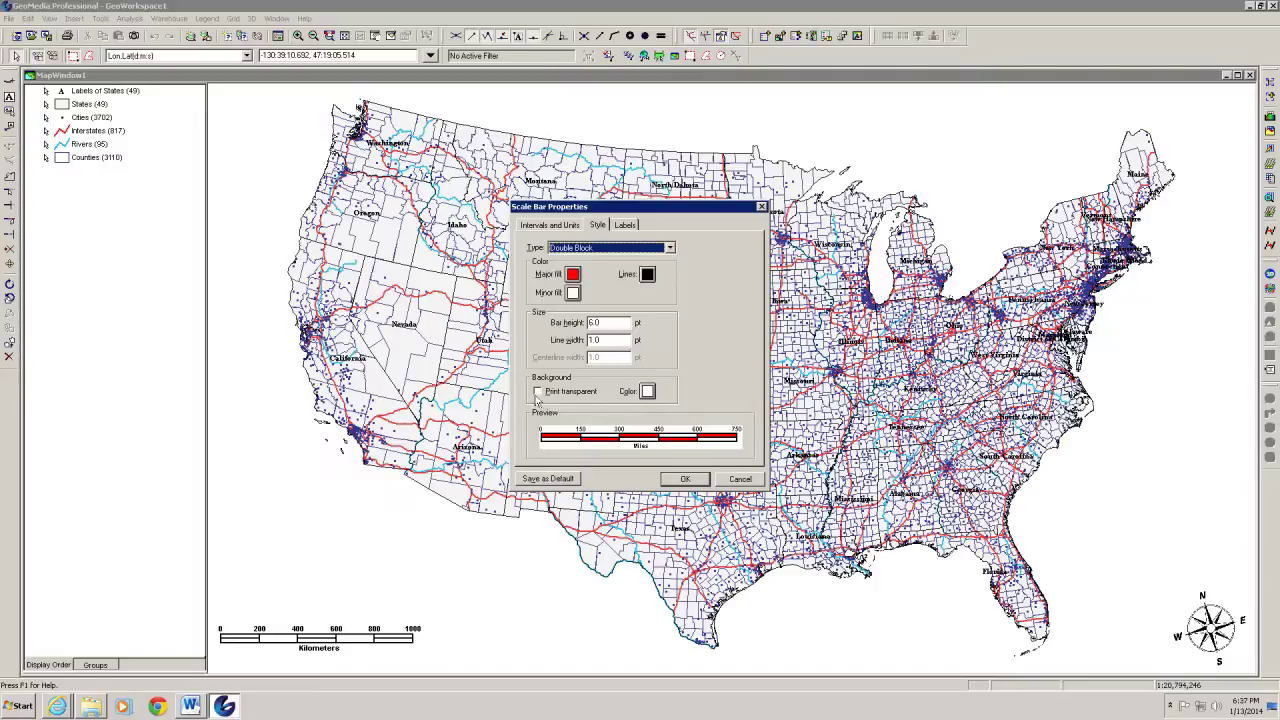
click(625, 226)
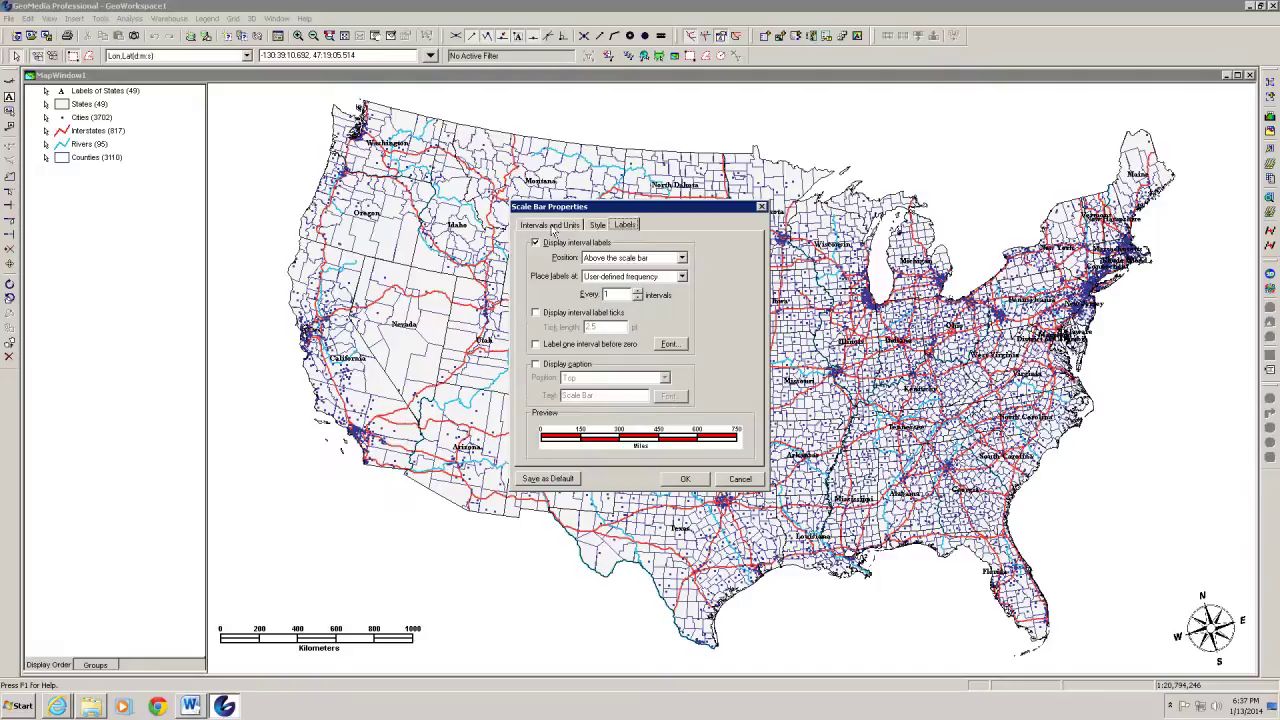
click(553, 227)
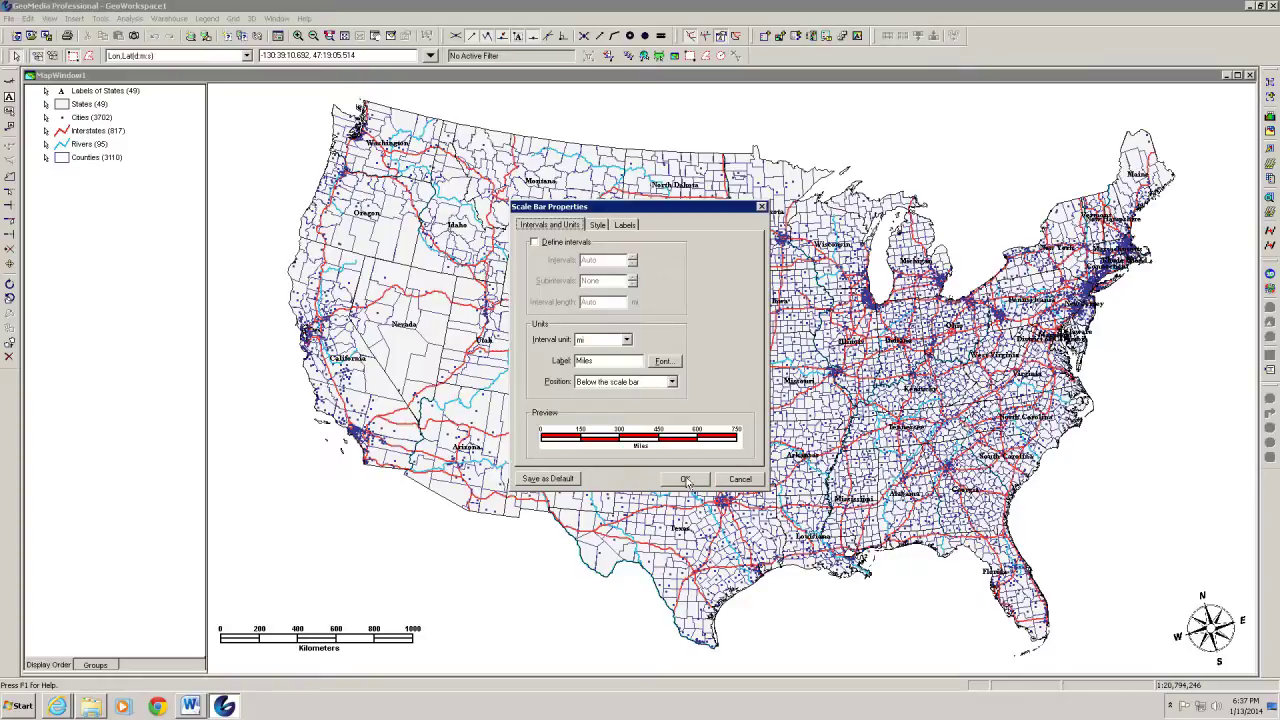
click(687, 480)
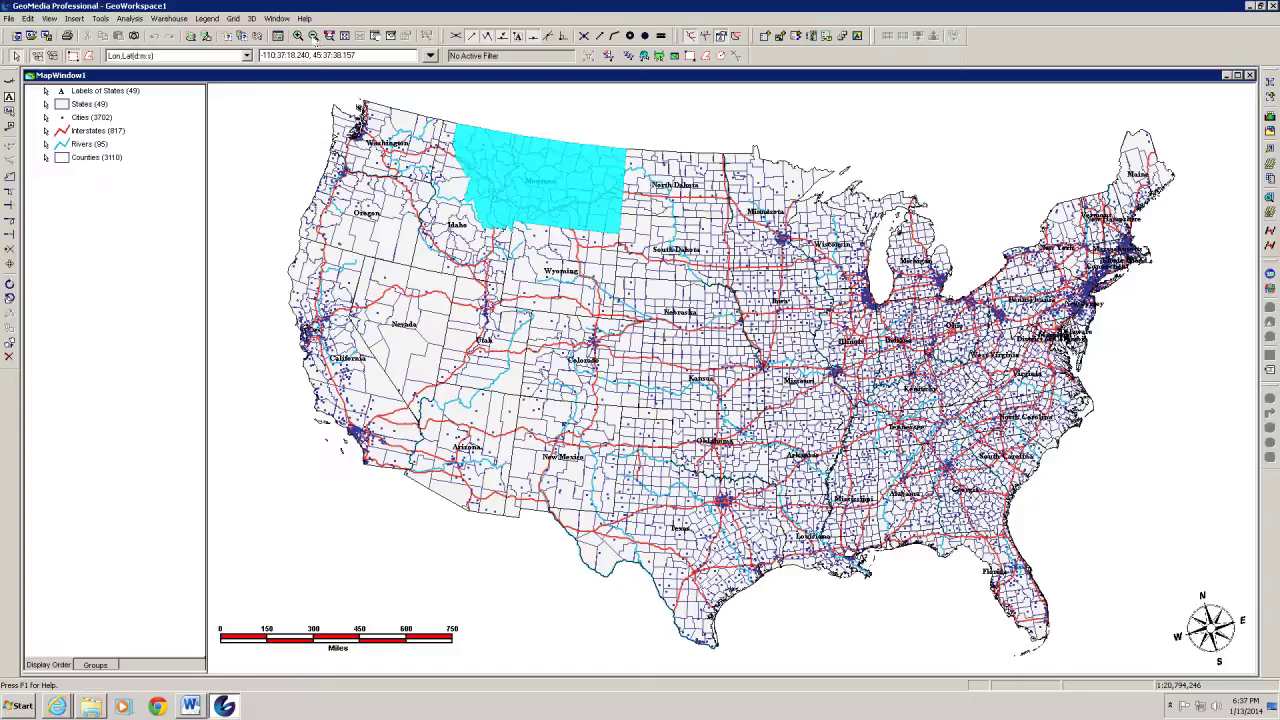
Zoom out and pan the map, then fit the whole map into the window
click(314, 37)
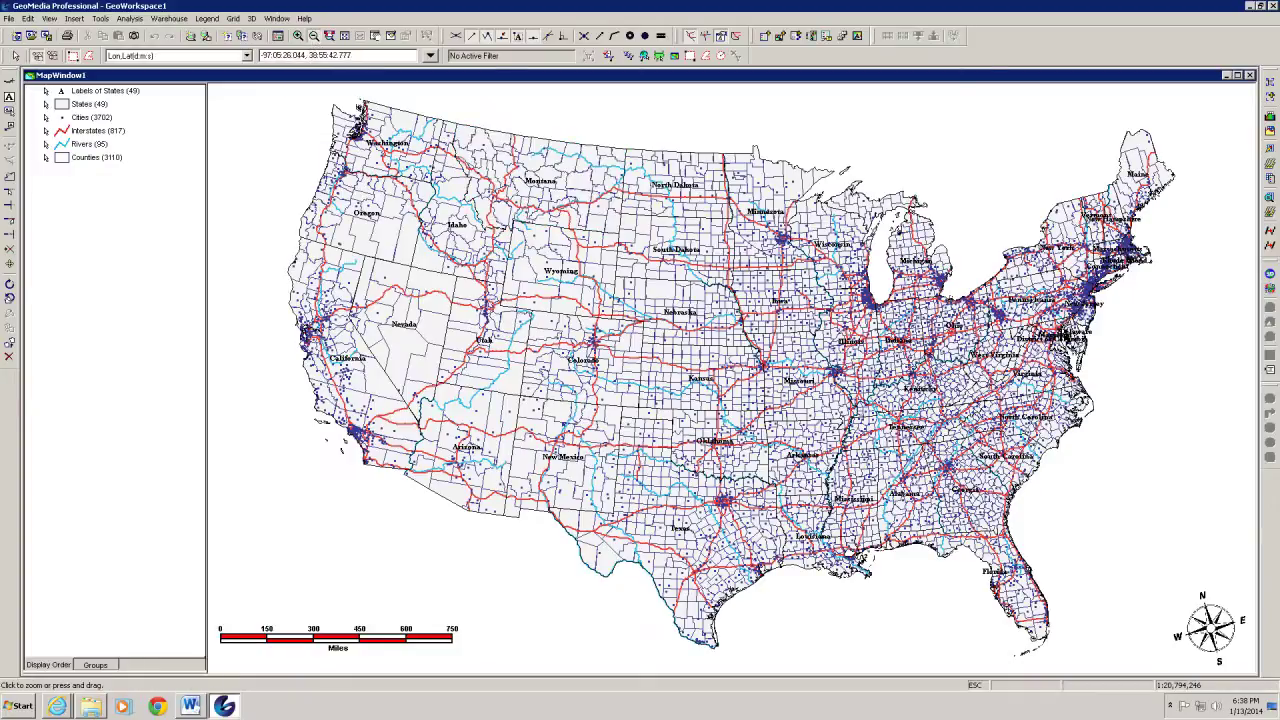
click(358, 106)
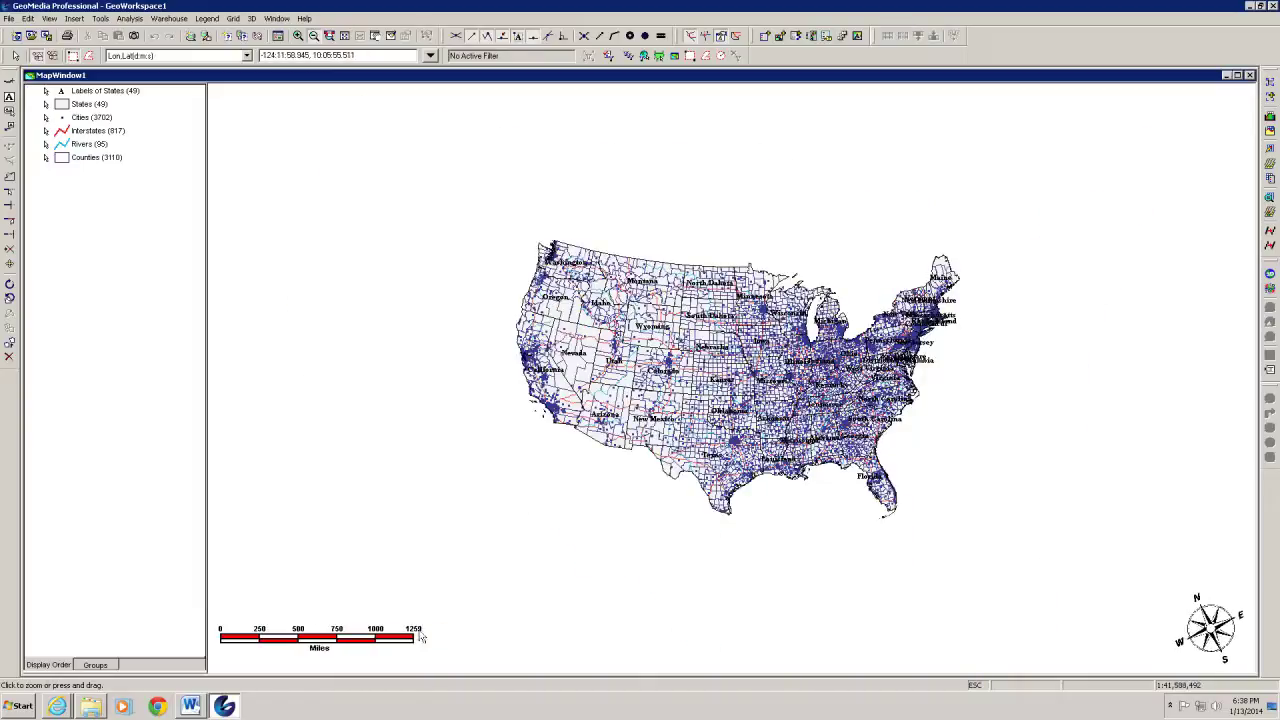
click(741, 370)
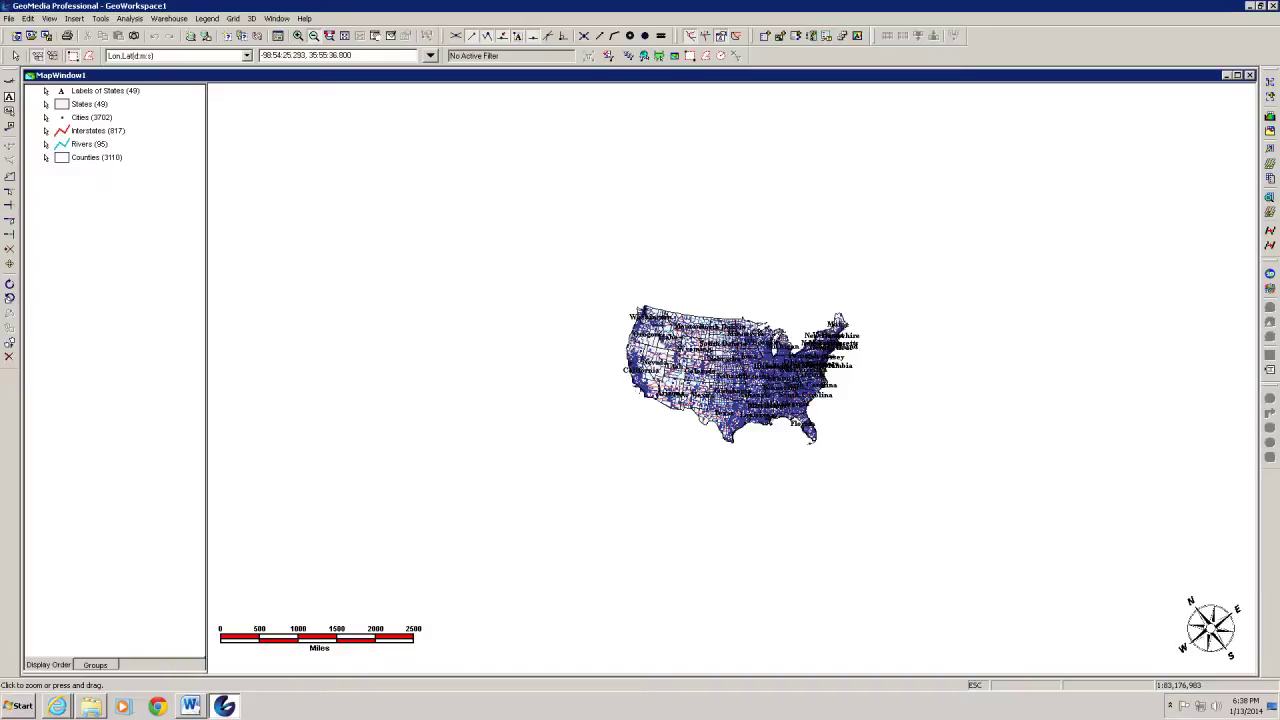
click(366, 39)
drag(678, 350, 623, 367)
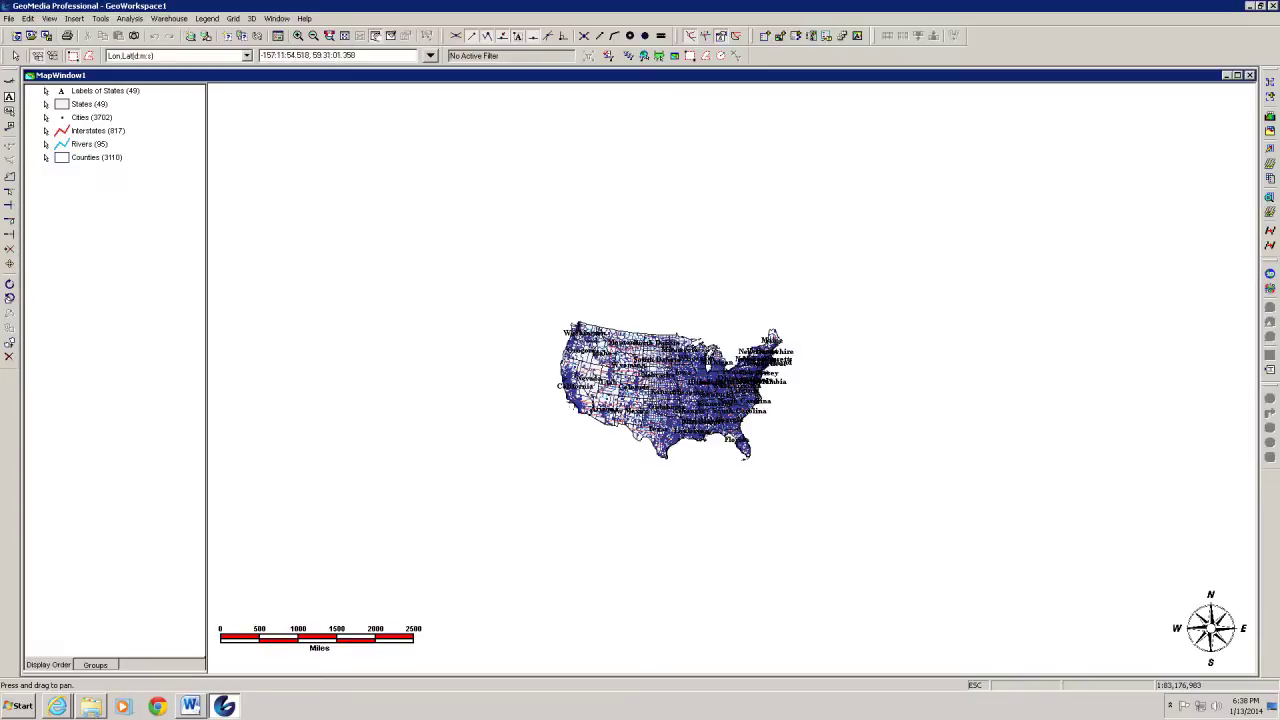
key(Escape)
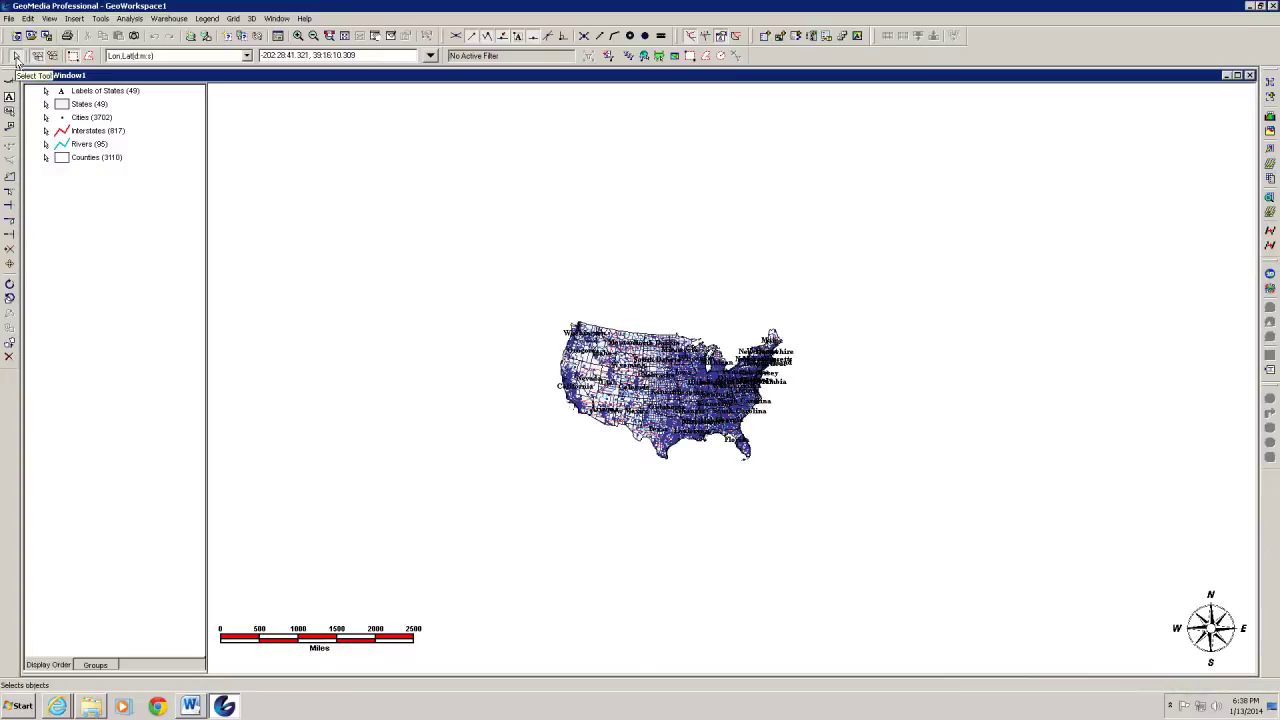
click(378, 38)
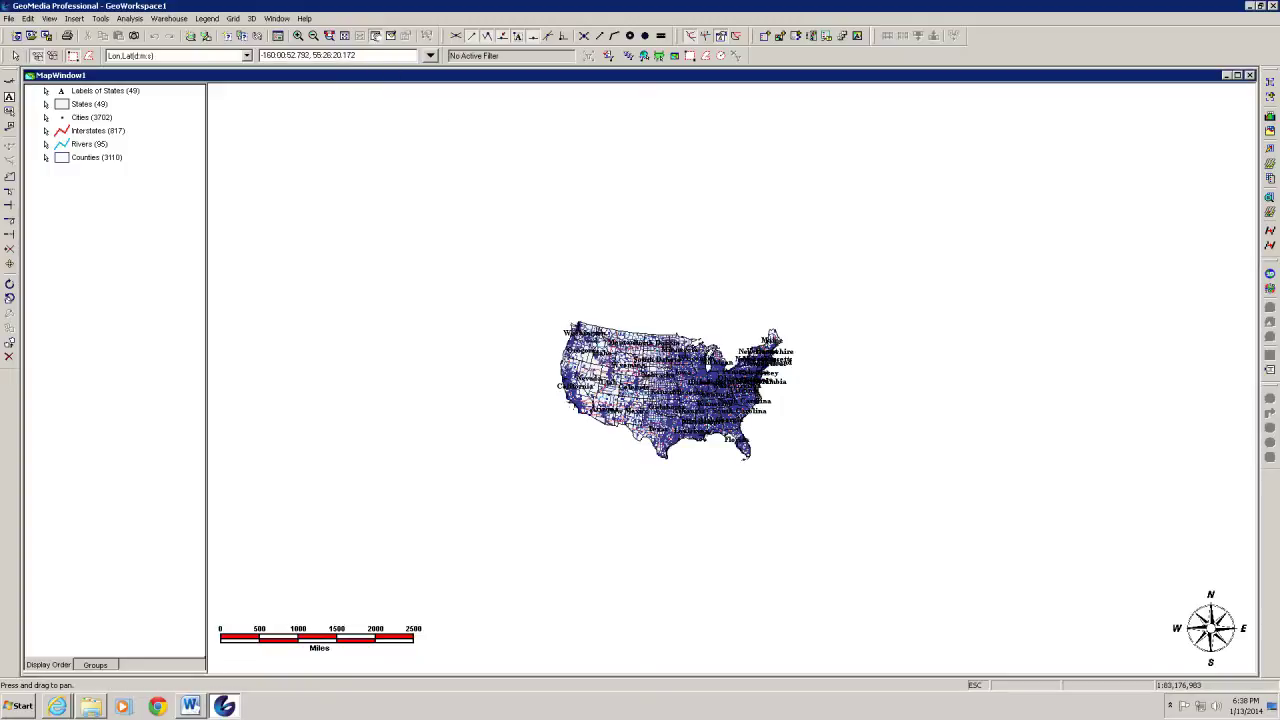
key(Escape)
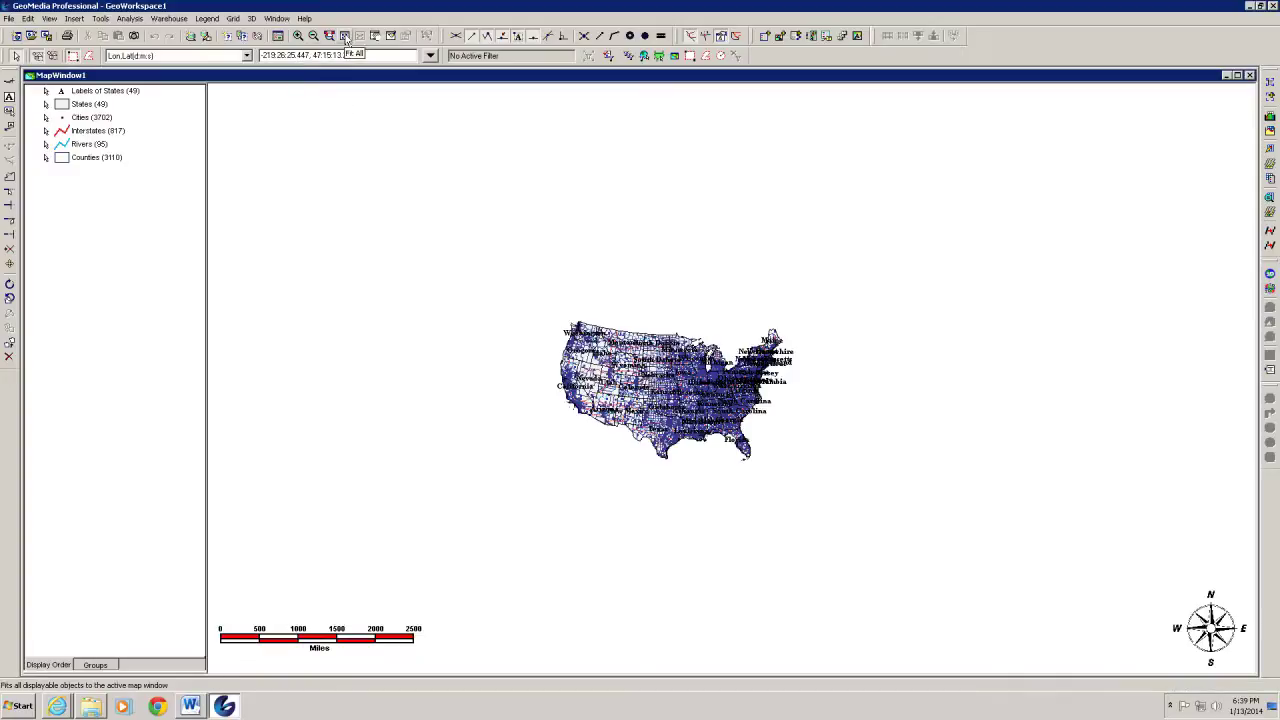
click(345, 37)
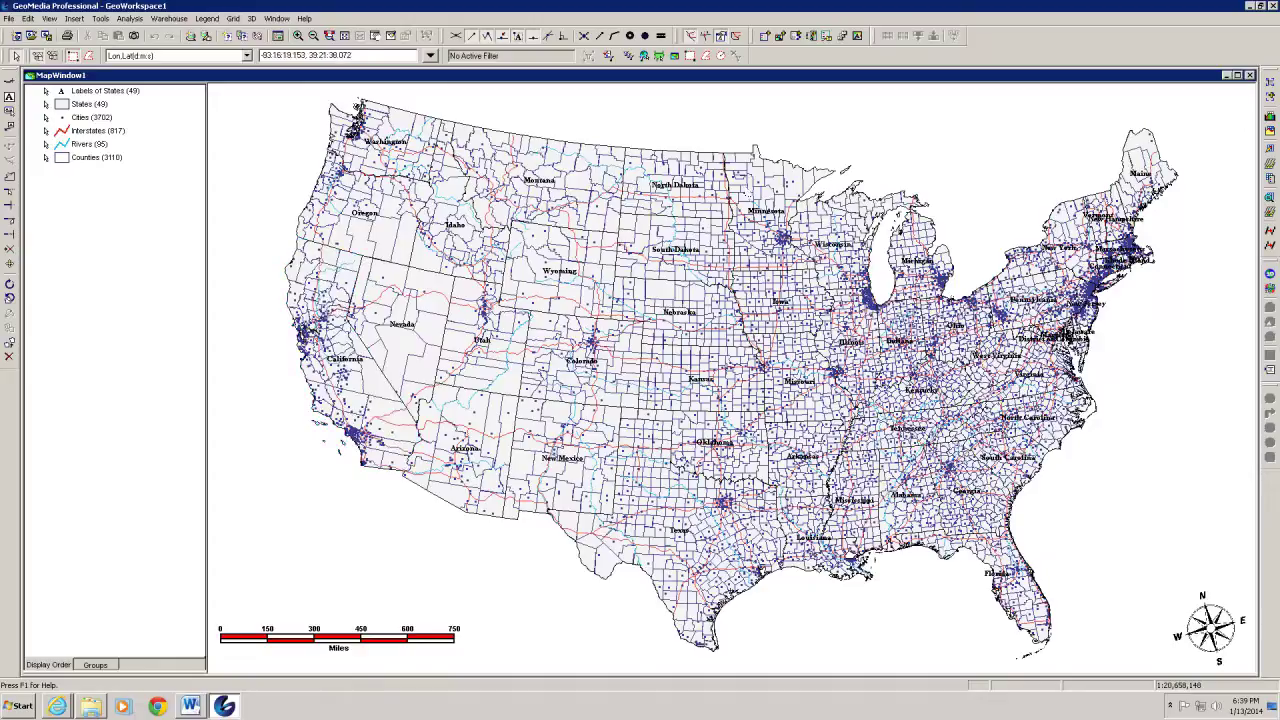
Zoom in on a box drawn around the contiguous US so it fills the window
click(304, 38)
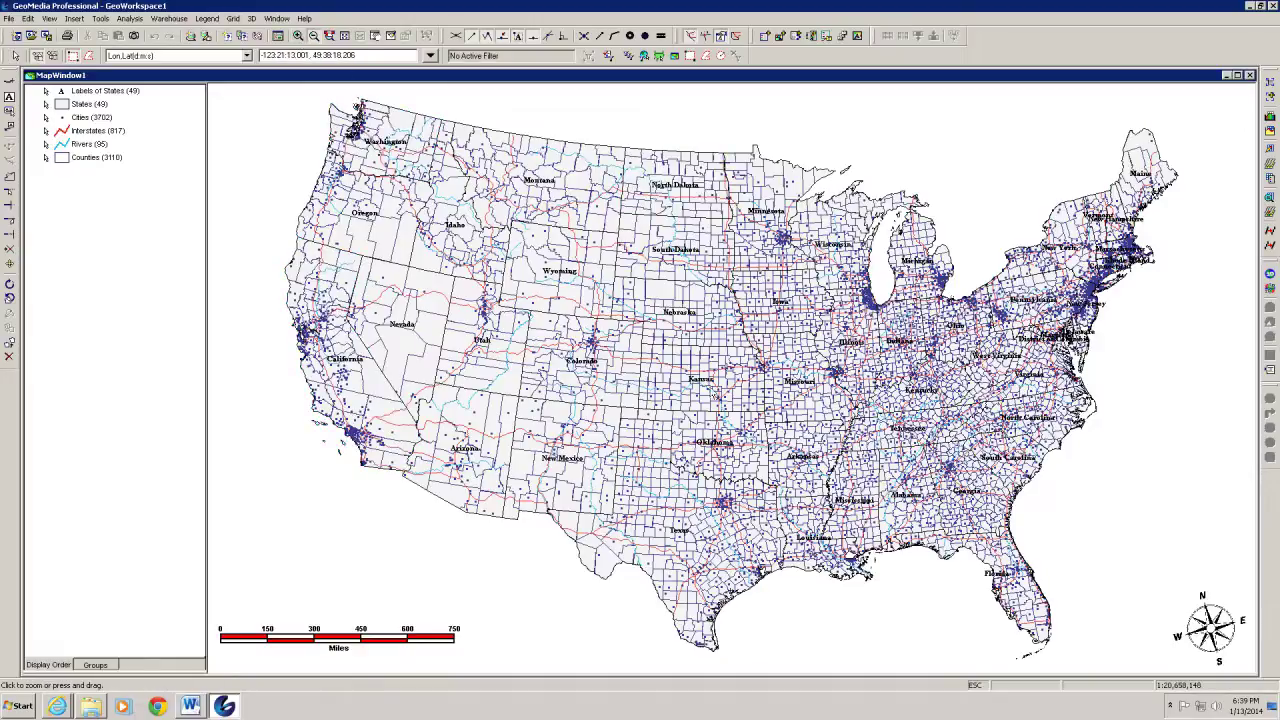
click(717, 378)
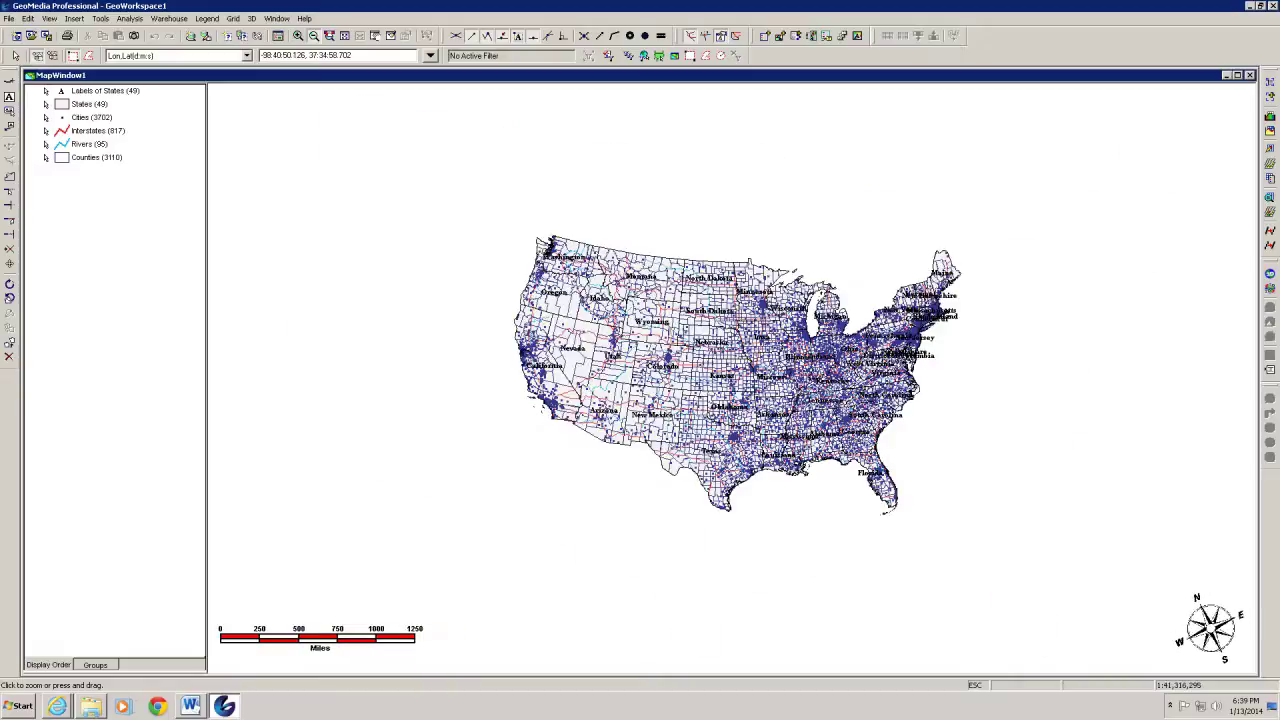
key(Escape)
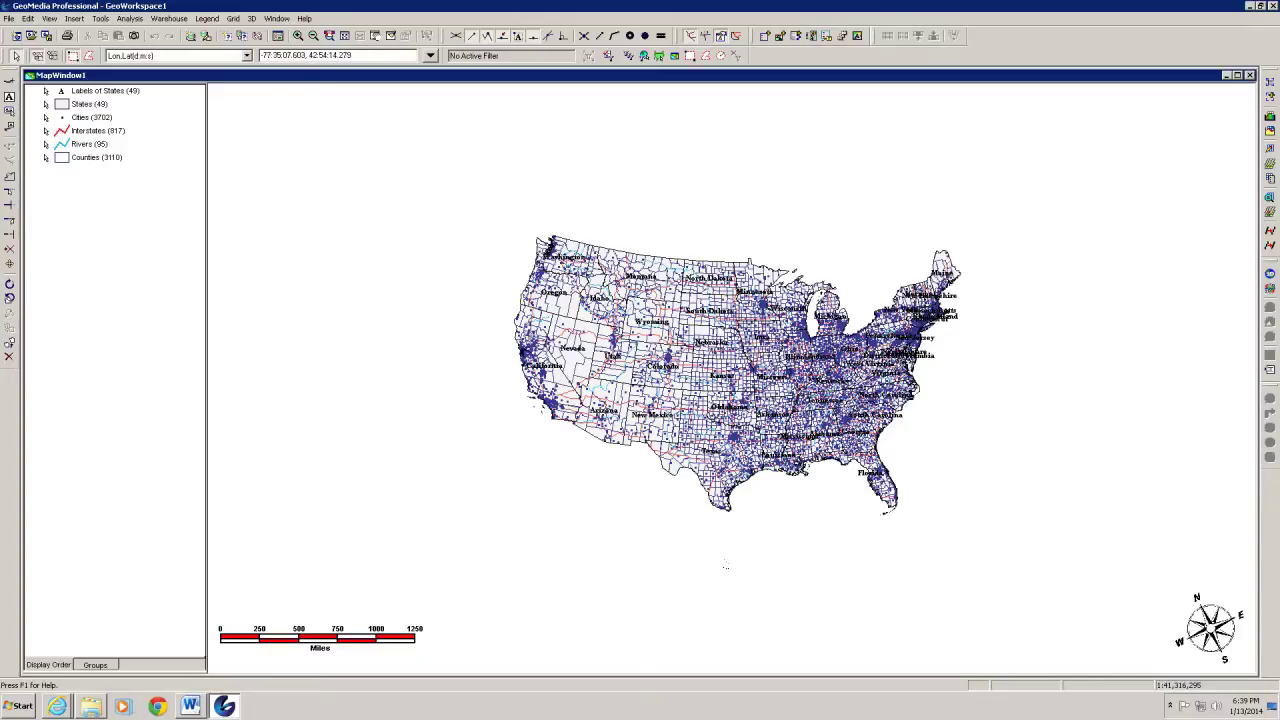
click(755, 452)
click(815, 573)
click(297, 37)
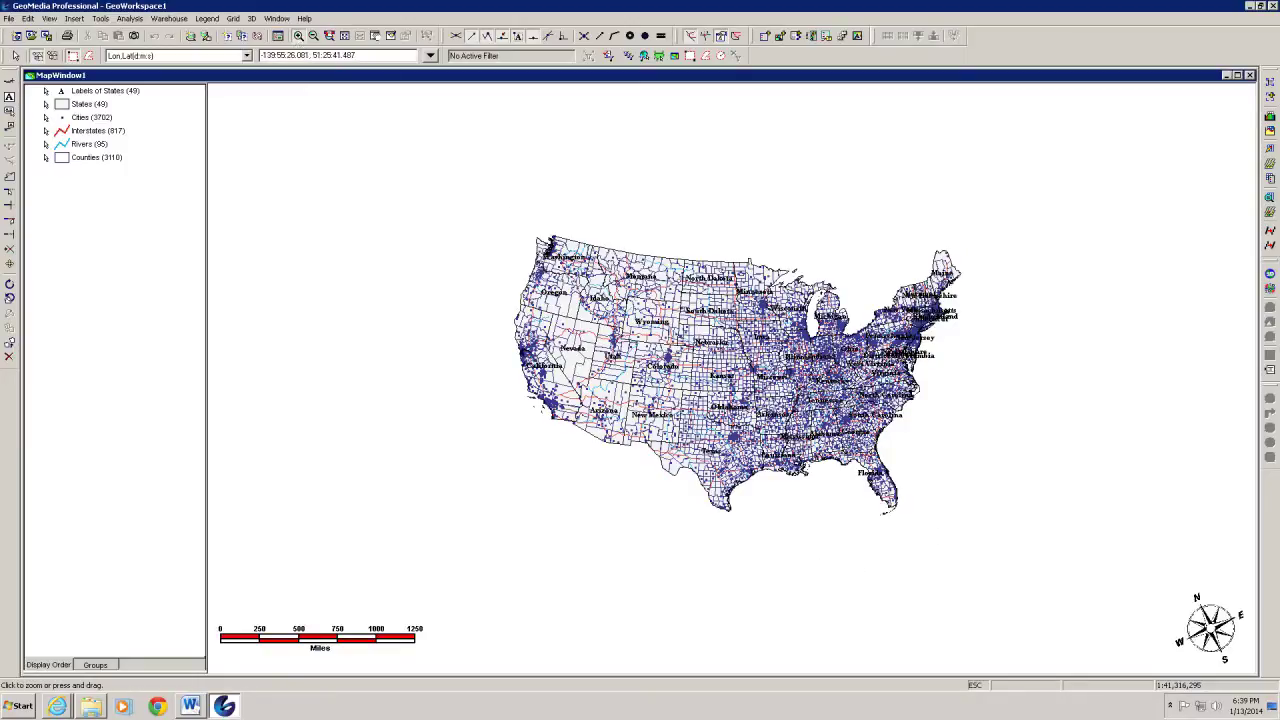
drag(510, 223, 968, 583)
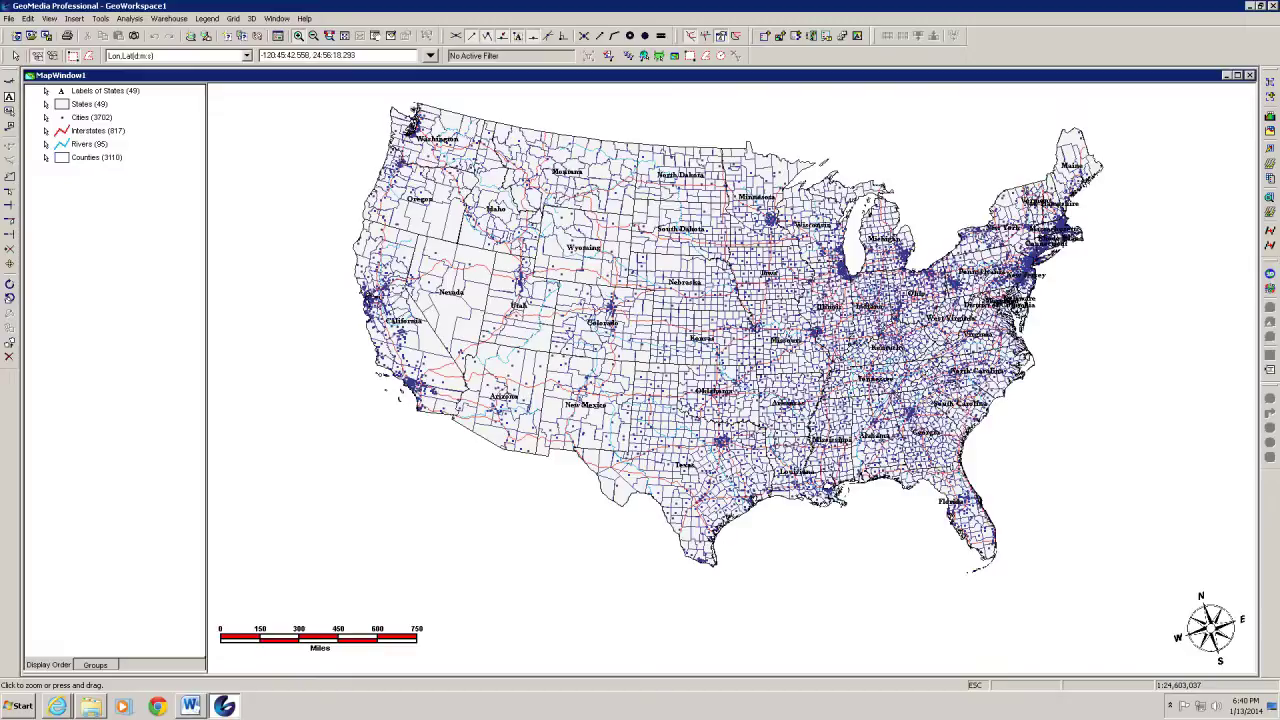
key(Escape)
Move the scale bar to the bottom centre, just under the map
drag(331, 644, 744, 638)
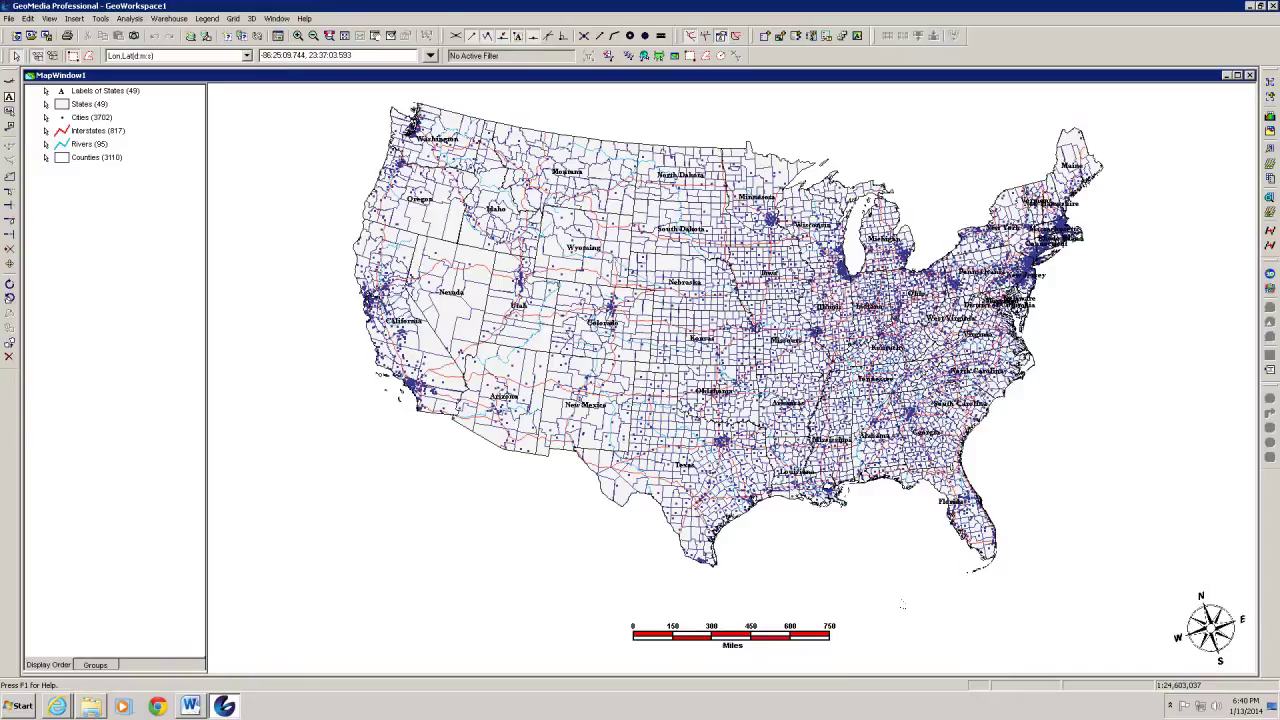
click(731, 638)
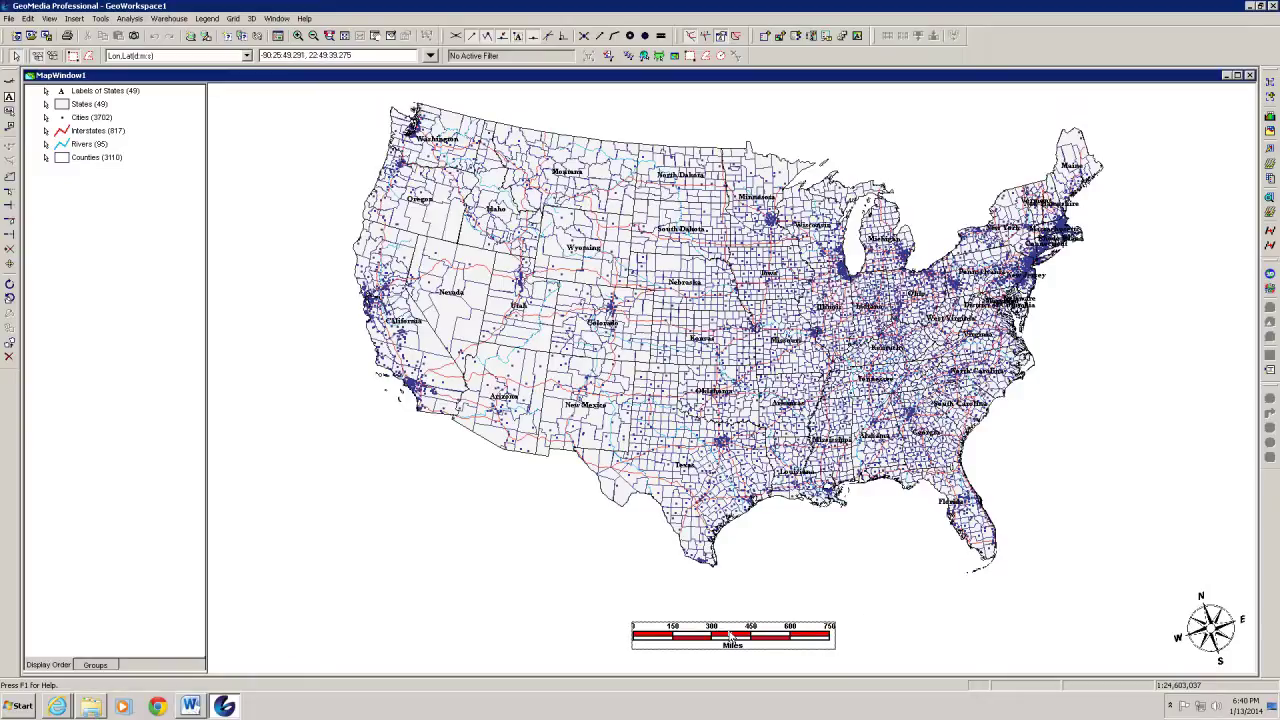
drag(731, 640, 734, 604)
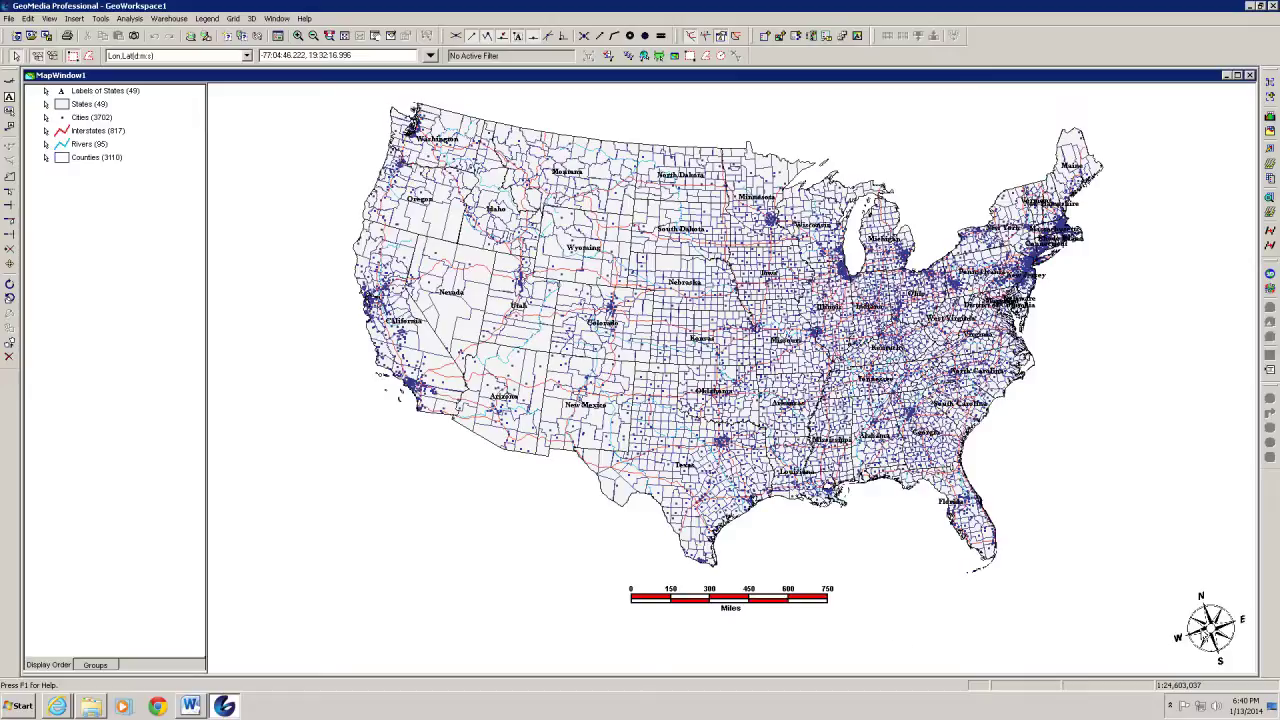
Shrink the north arrow to size 44
double_click(1208, 632)
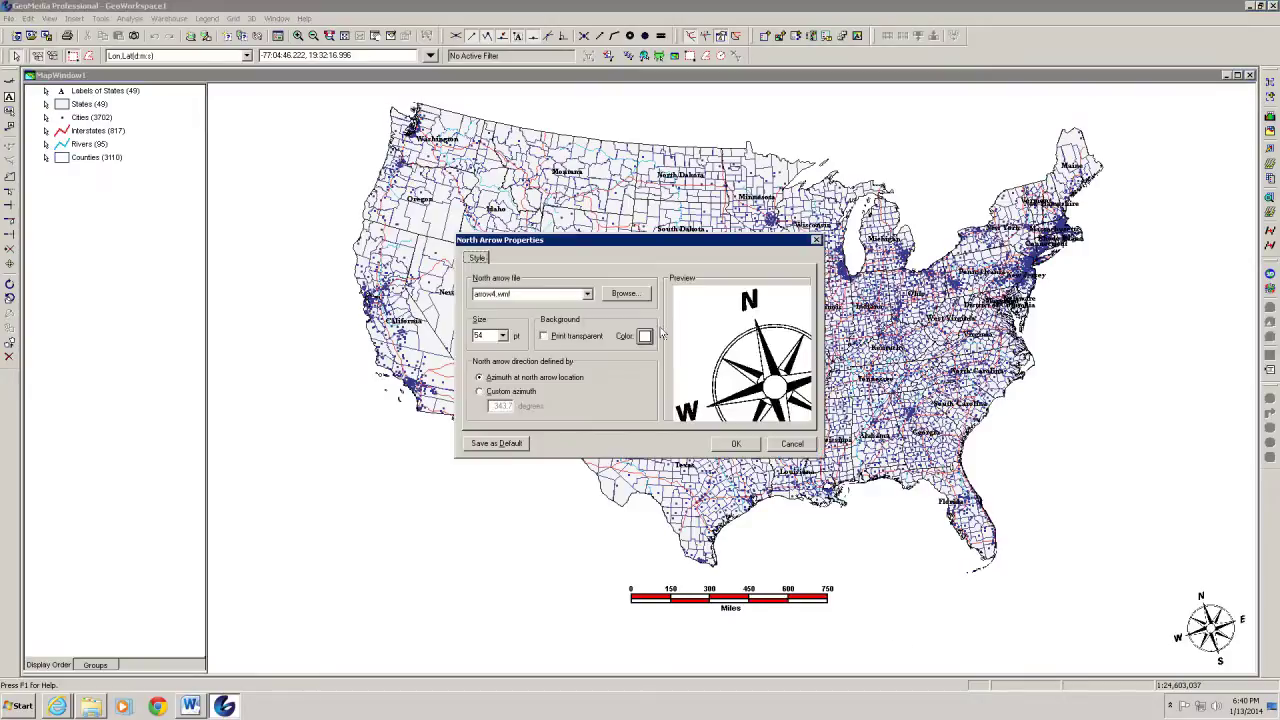
click(503, 335)
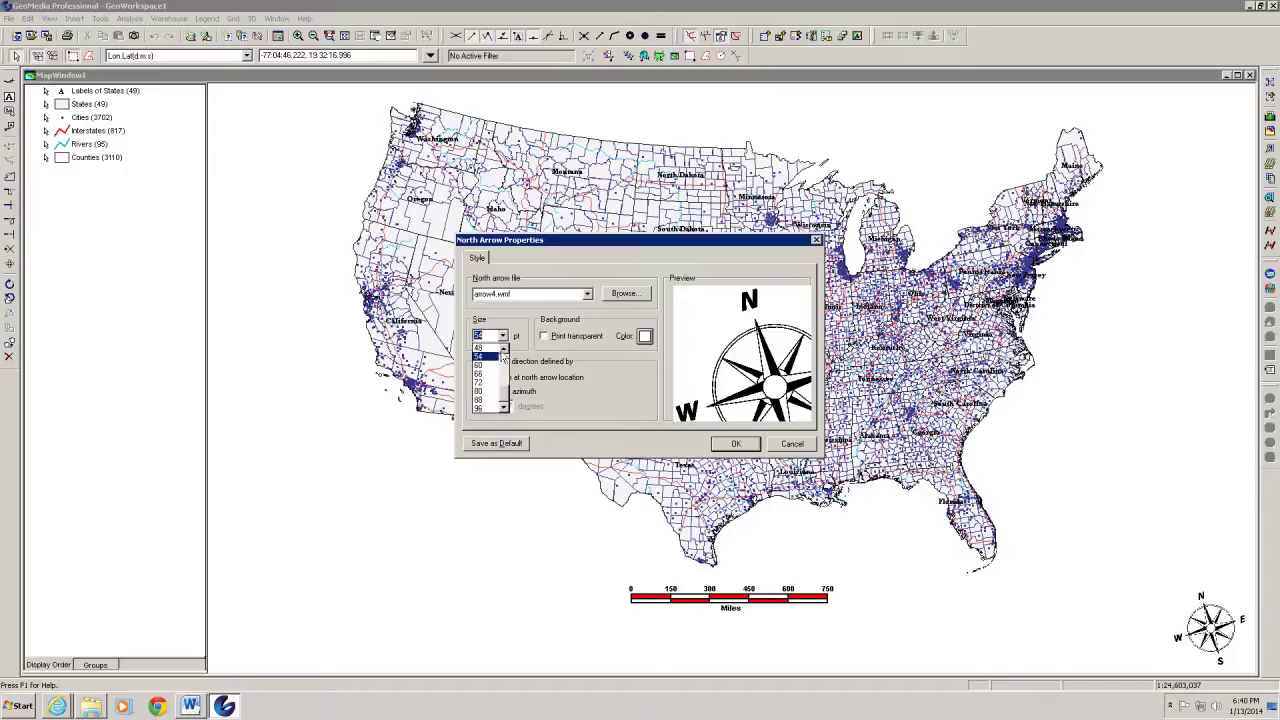
click(503, 348)
click(482, 348)
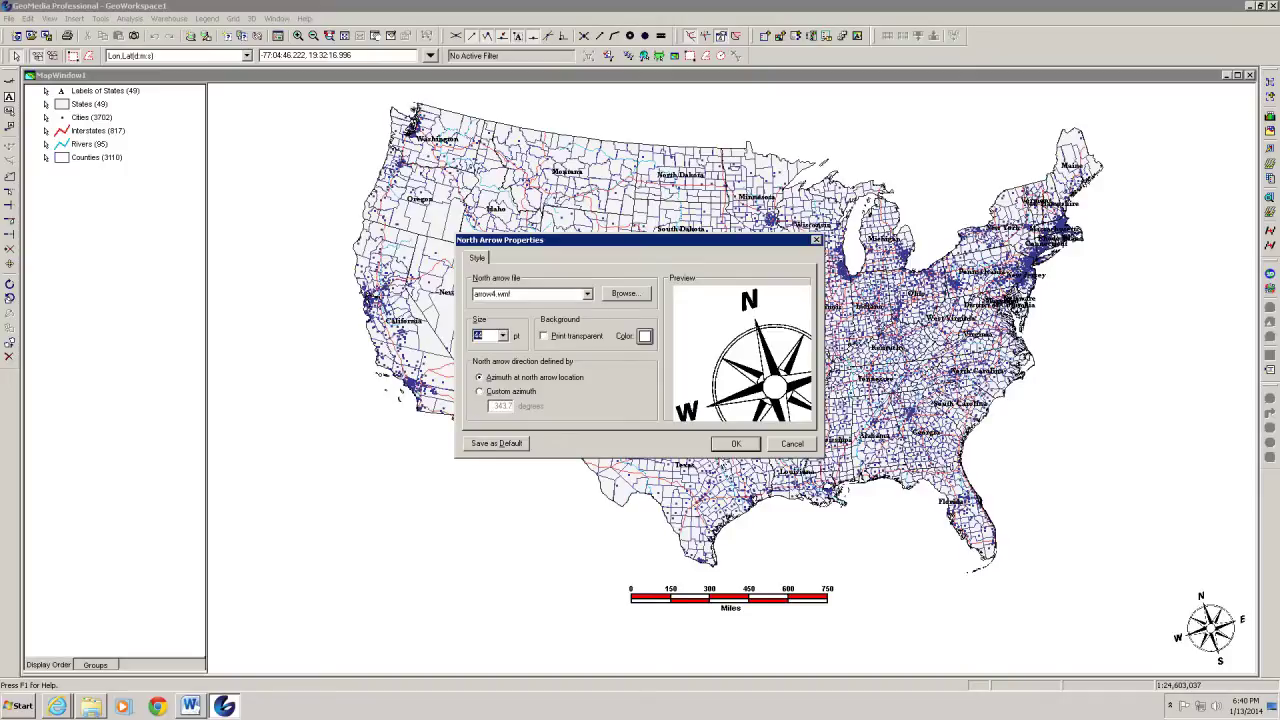
click(733, 444)
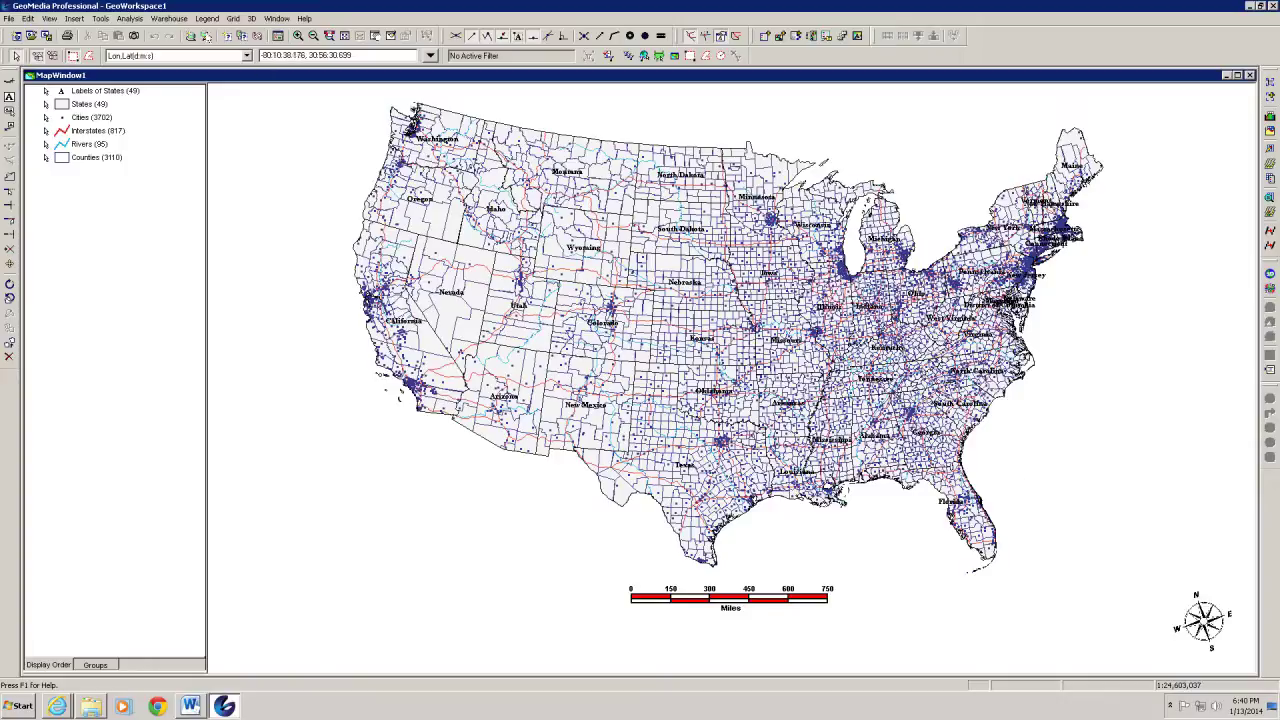
Open Warehouse > Feature Class Definition to list the Access USSample feature classes
click(168, 19)
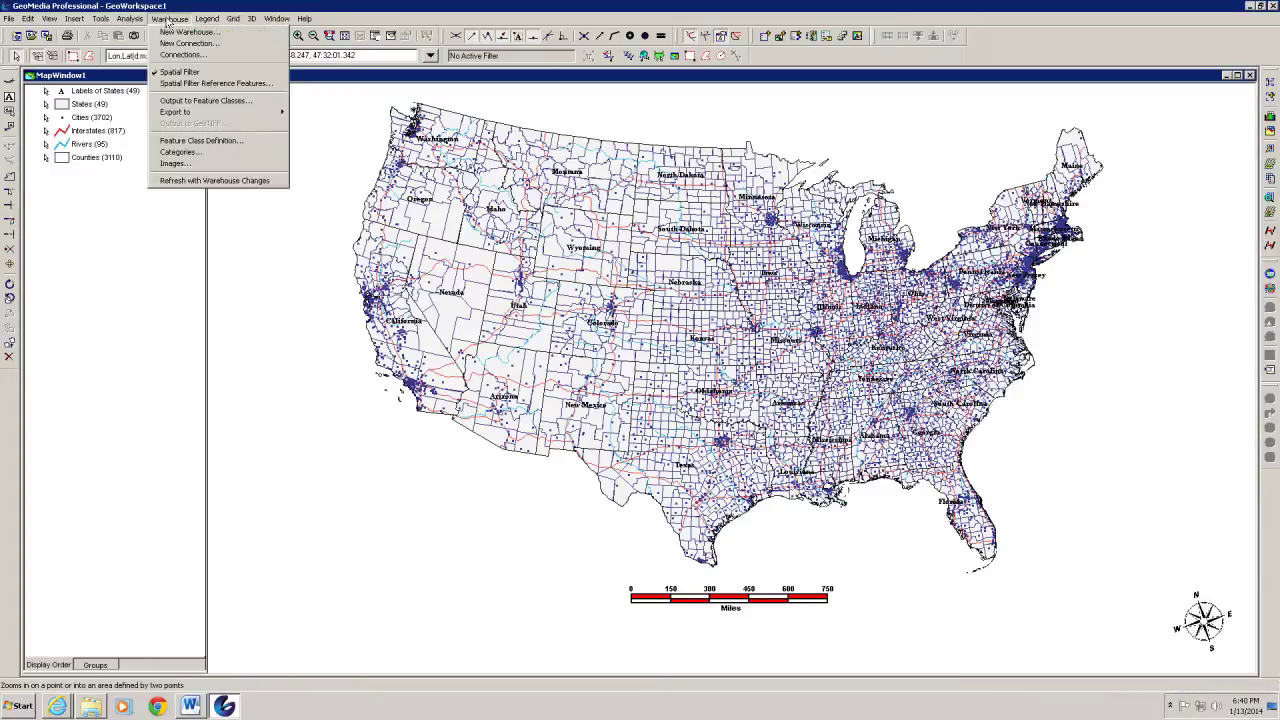
click(186, 146)
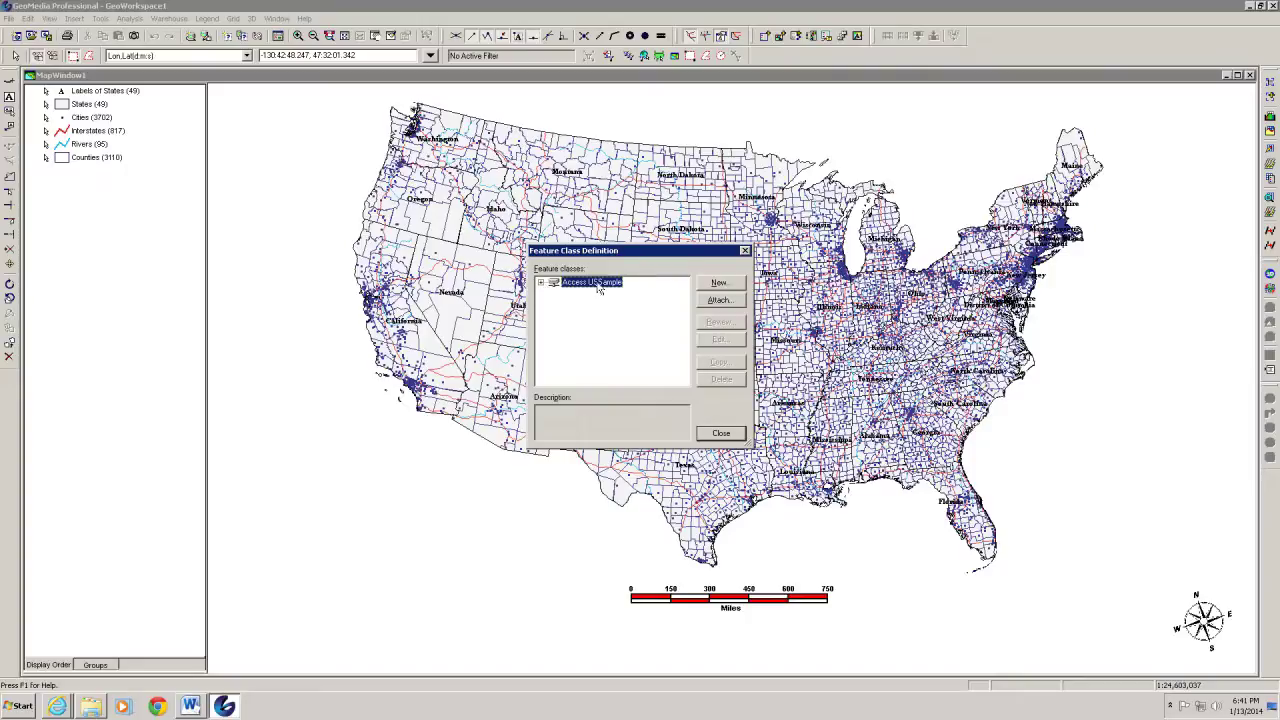
Create the Map_Label Text feature class using <Unnamed 1>, with an autonumber primary key
click(727, 286)
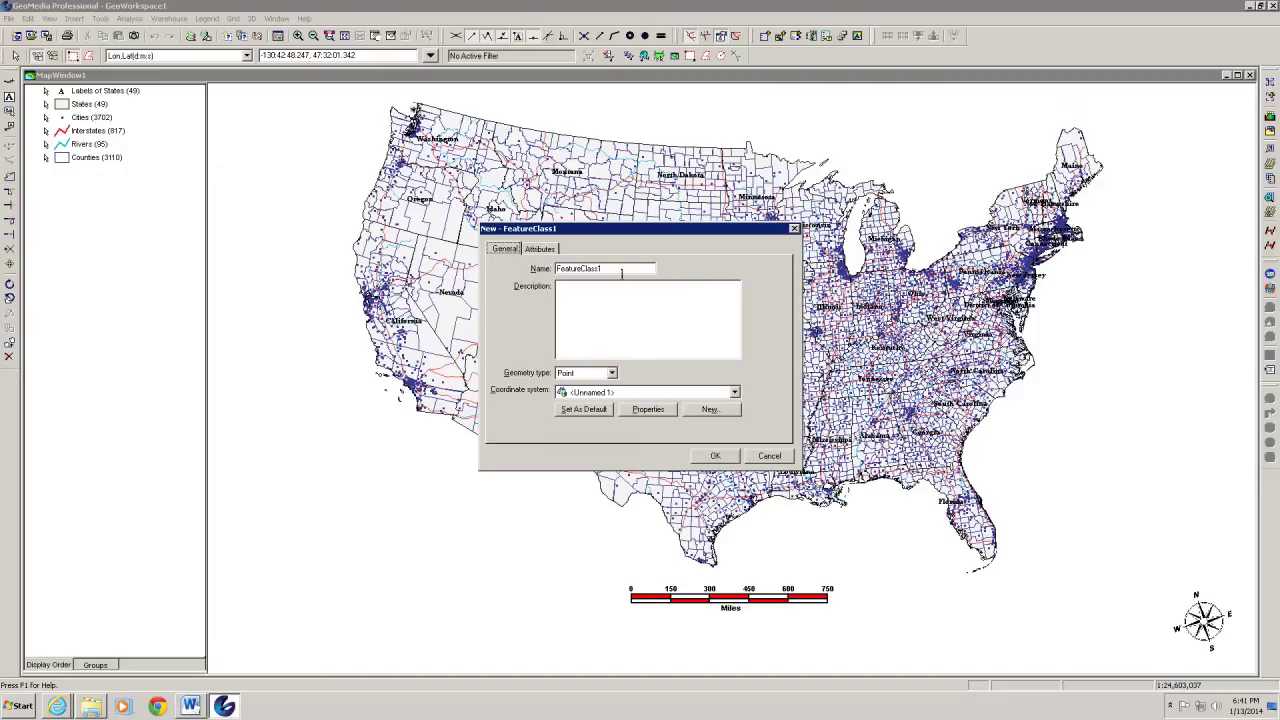
drag(627, 268, 546, 273)
text(Map_Label)
click(612, 373)
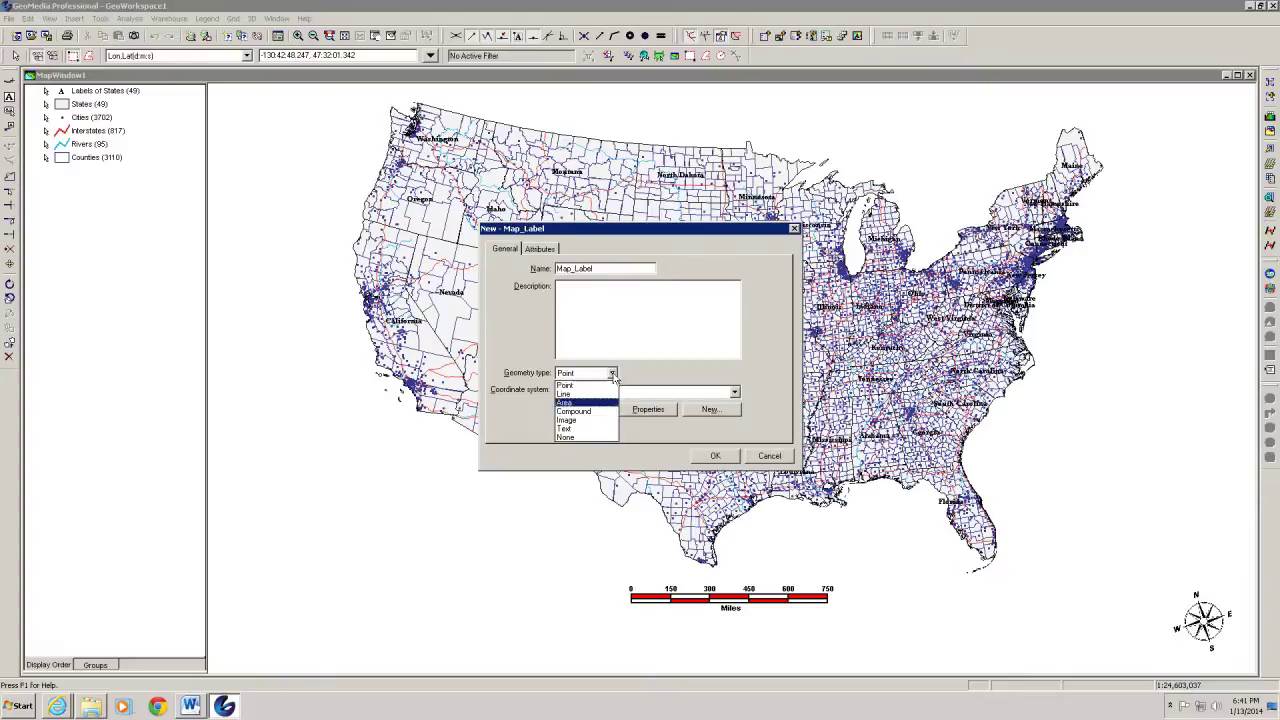
click(574, 433)
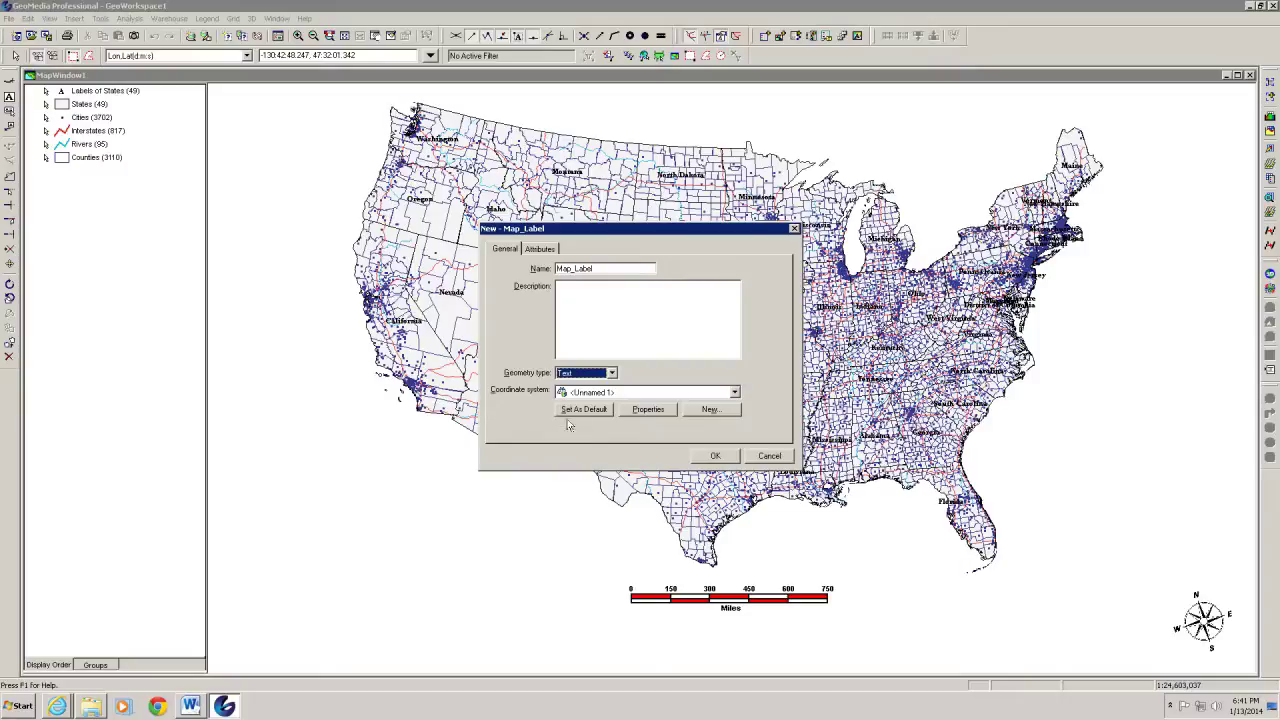
click(735, 393)
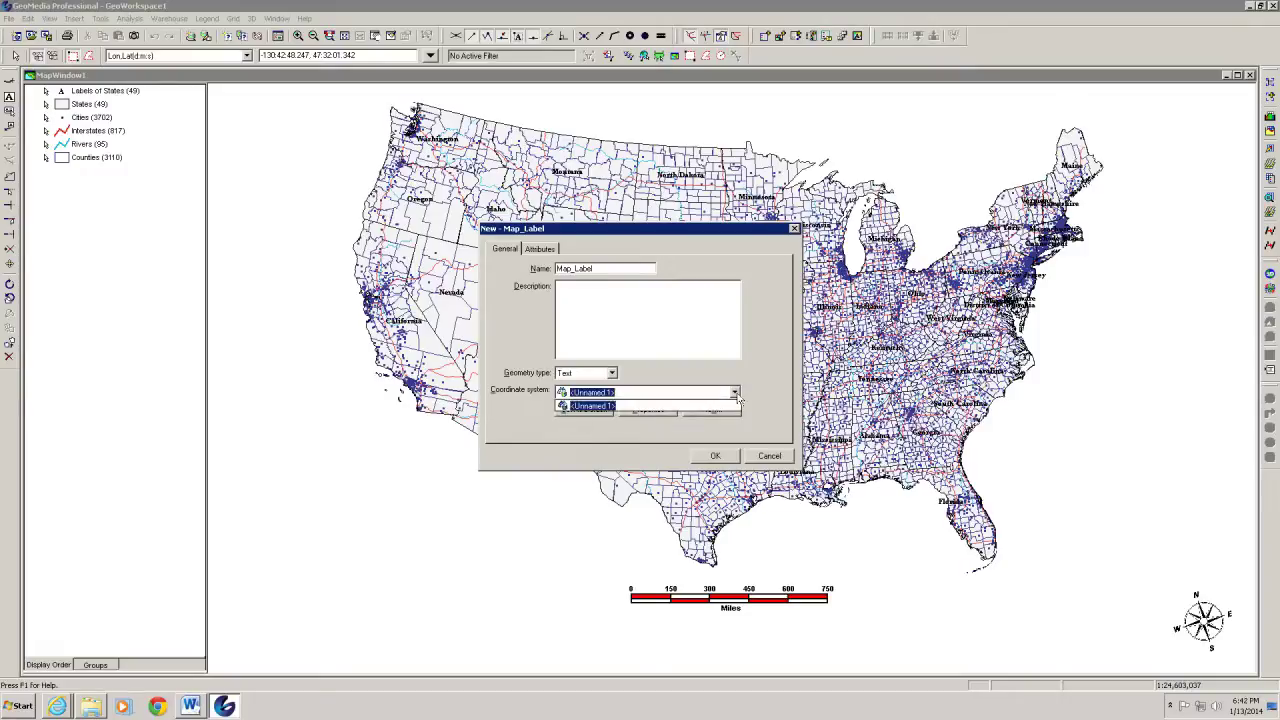
click(738, 398)
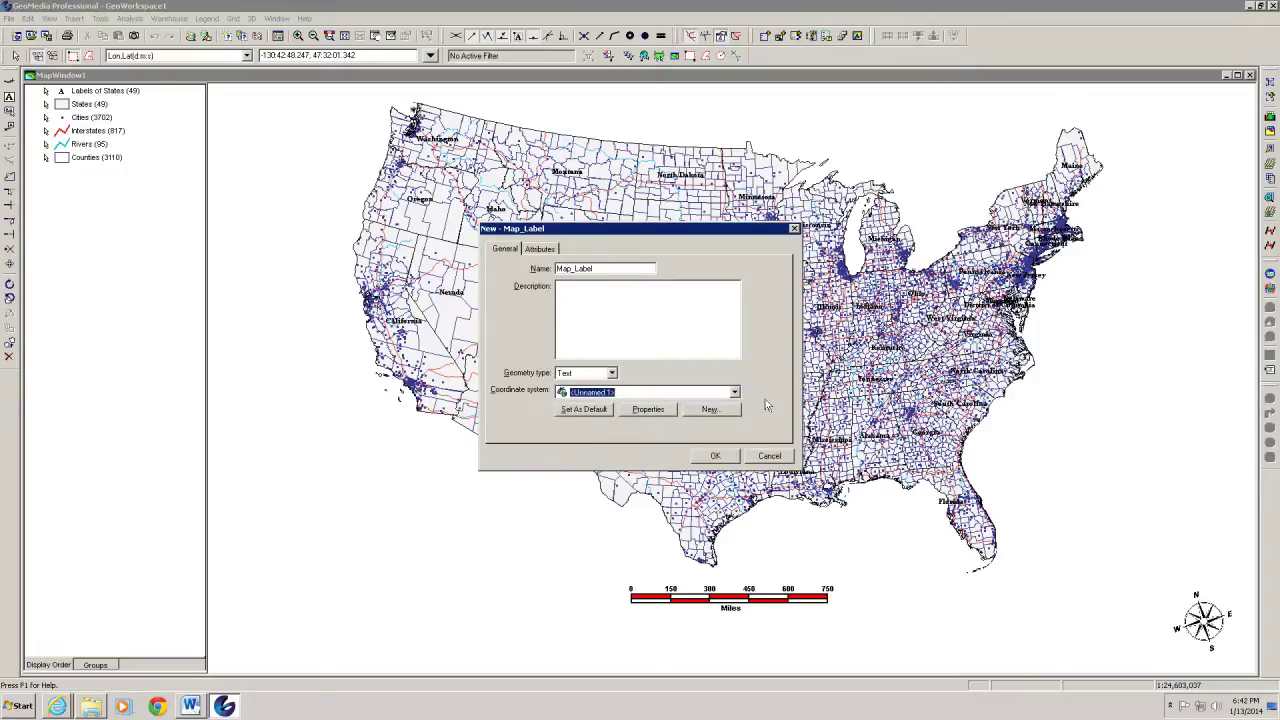
click(716, 456)
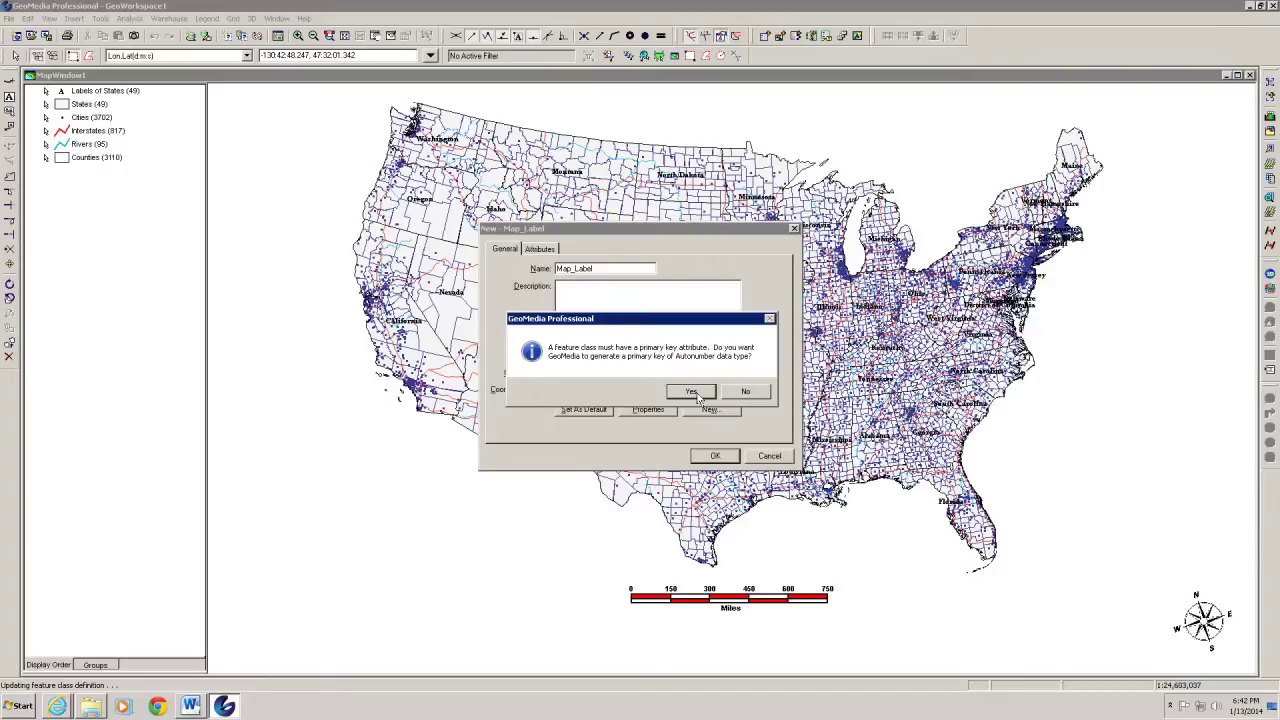
click(692, 391)
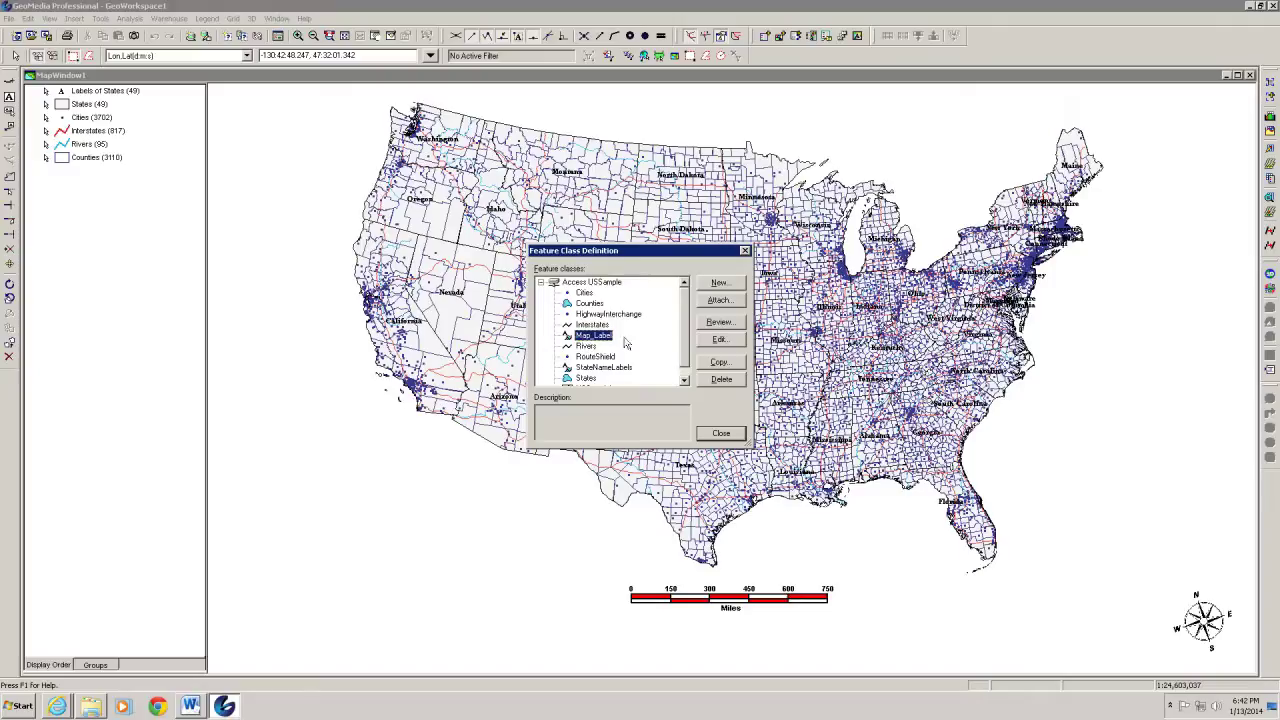
click(720, 434)
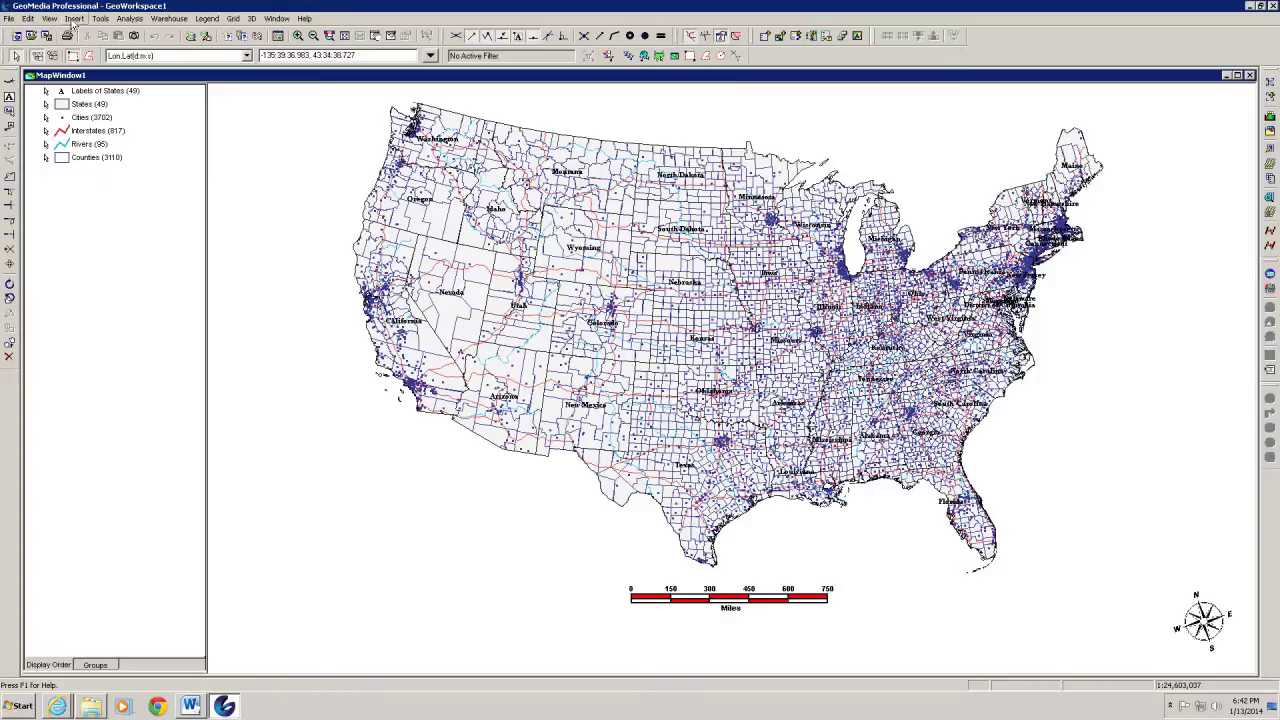
Start inserting text, storing it in the Map_Label feature class
click(74, 20)
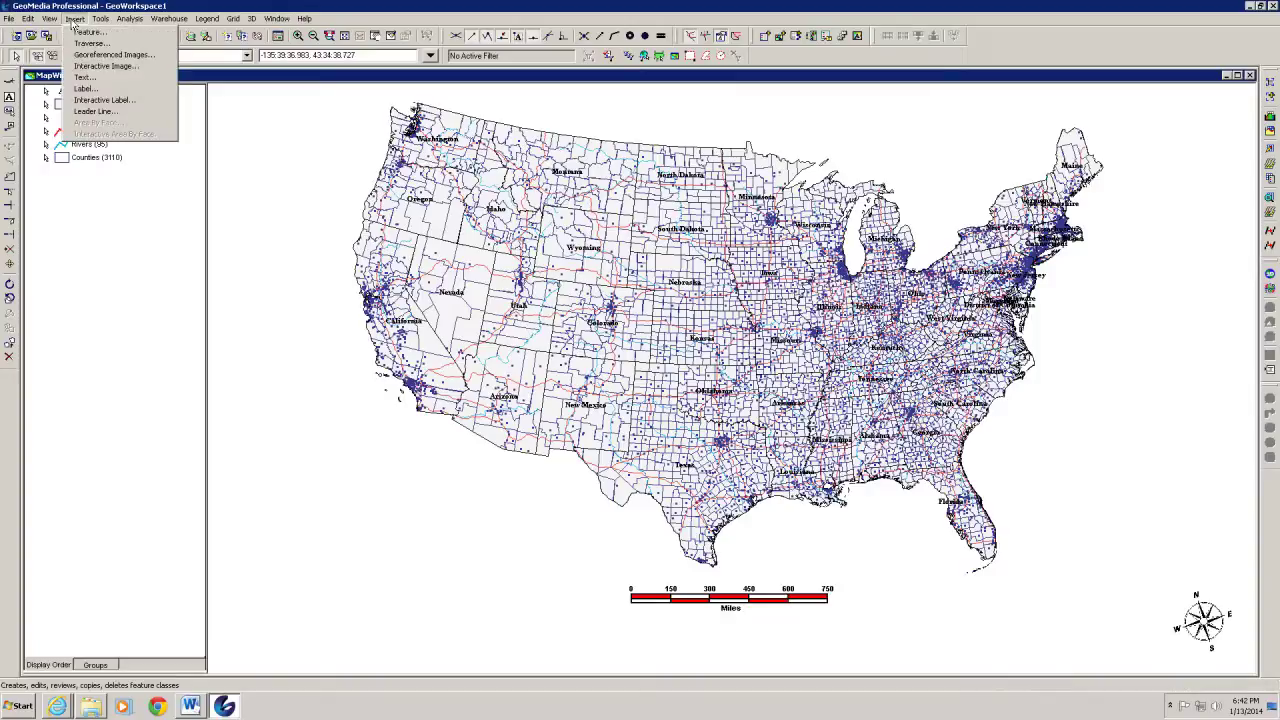
click(84, 78)
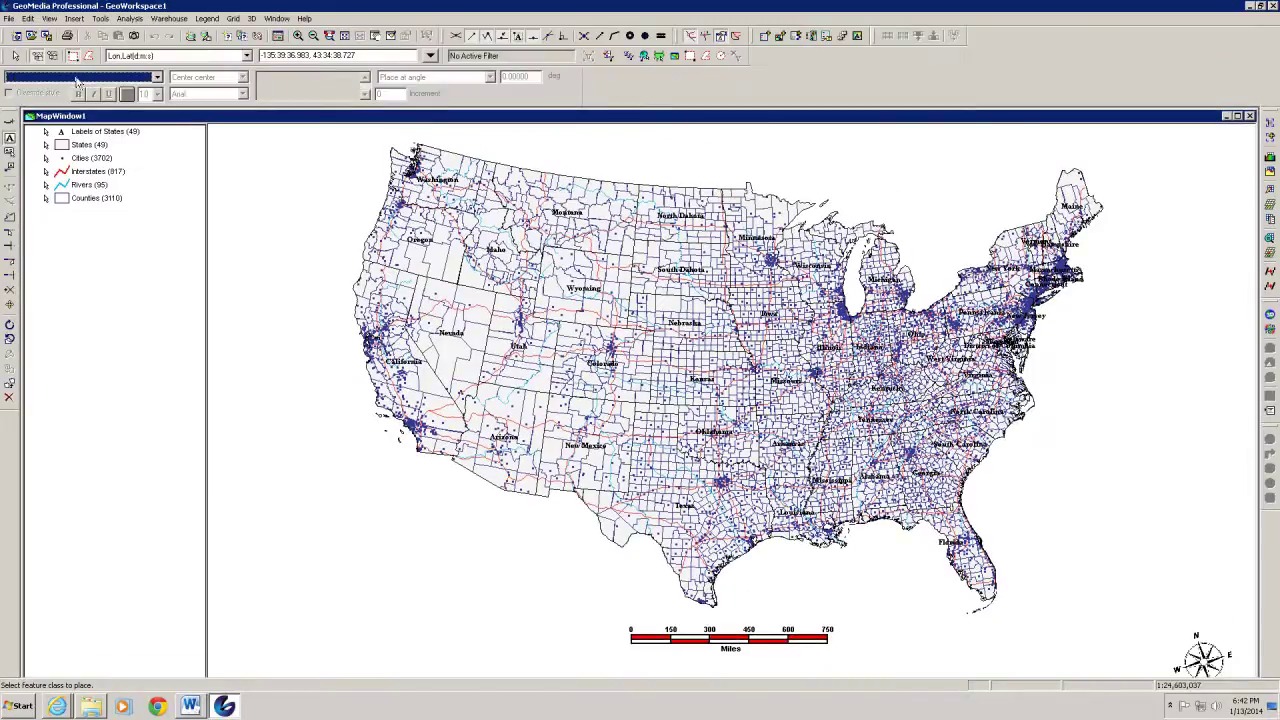
click(156, 78)
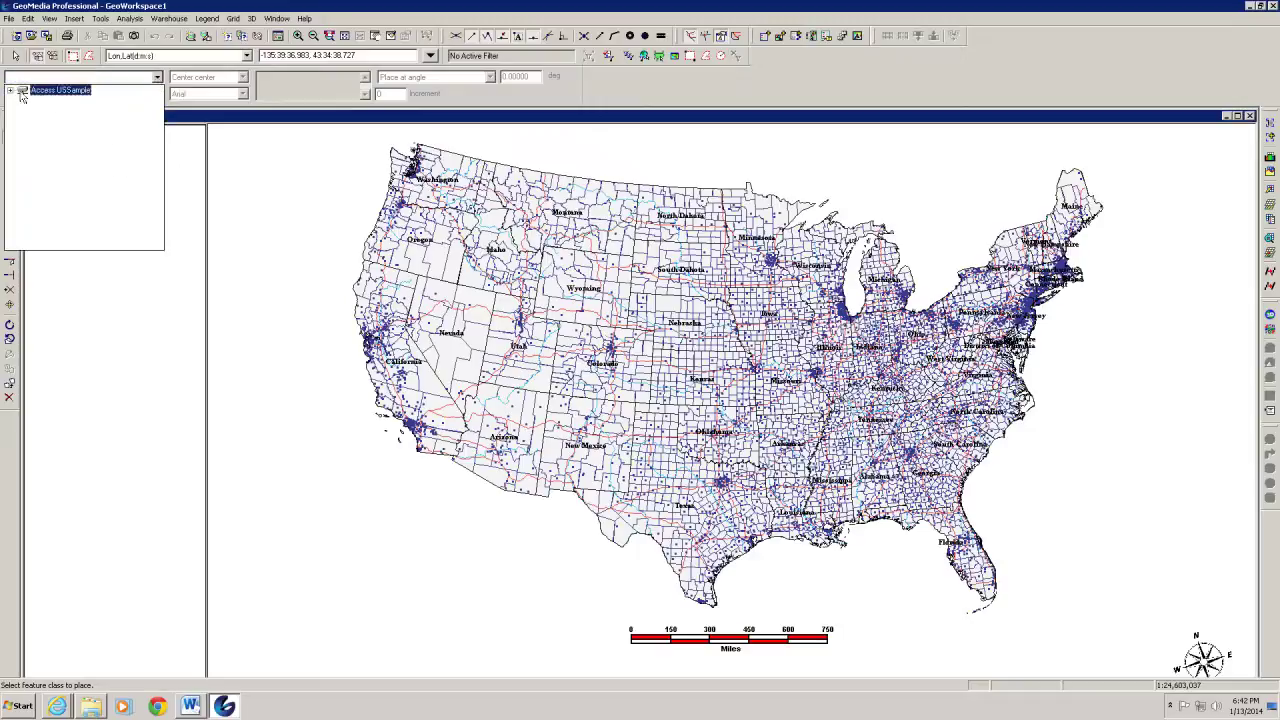
click(10, 91)
click(58, 104)
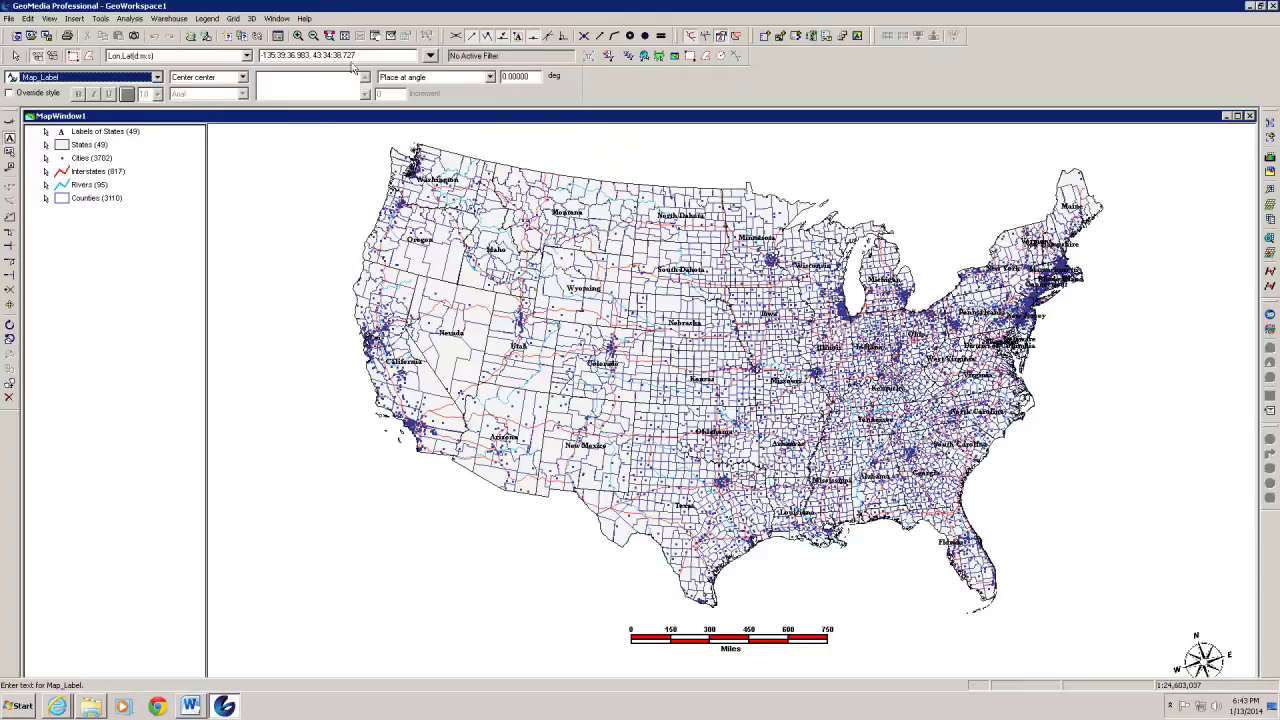
Override the text style with size 22 and the Times New Roman font
click(9, 93)
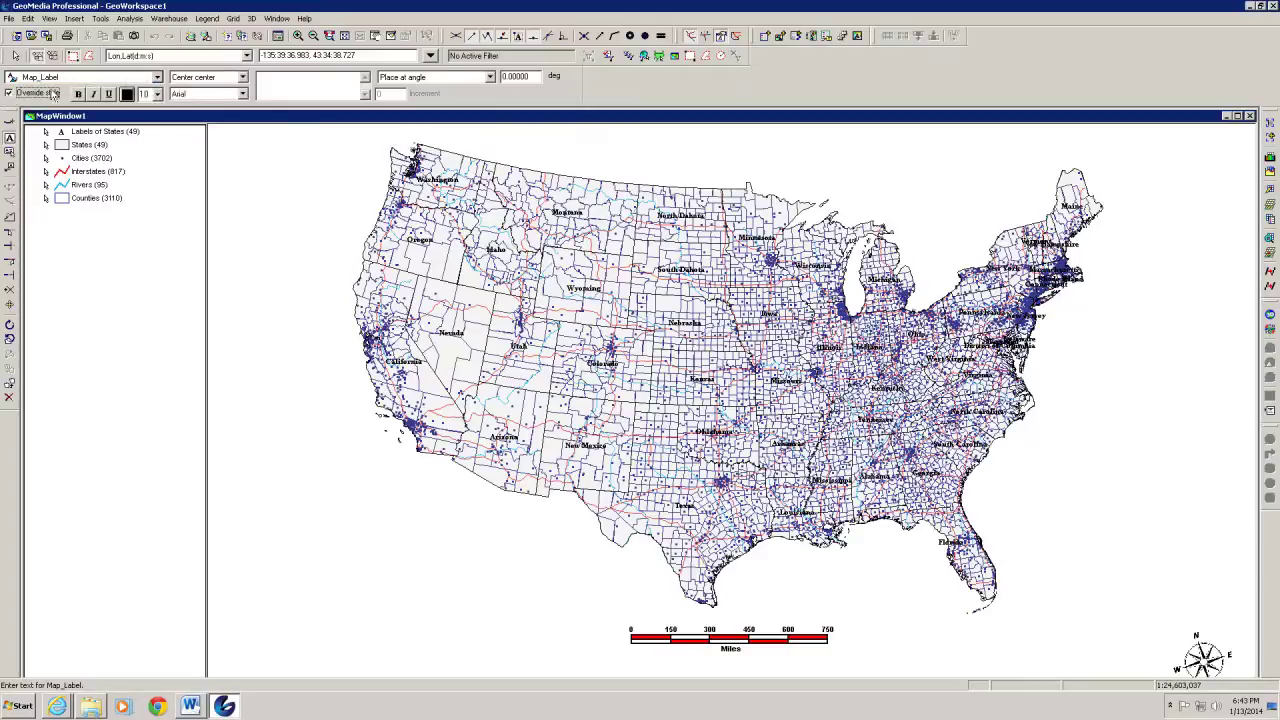
click(157, 94)
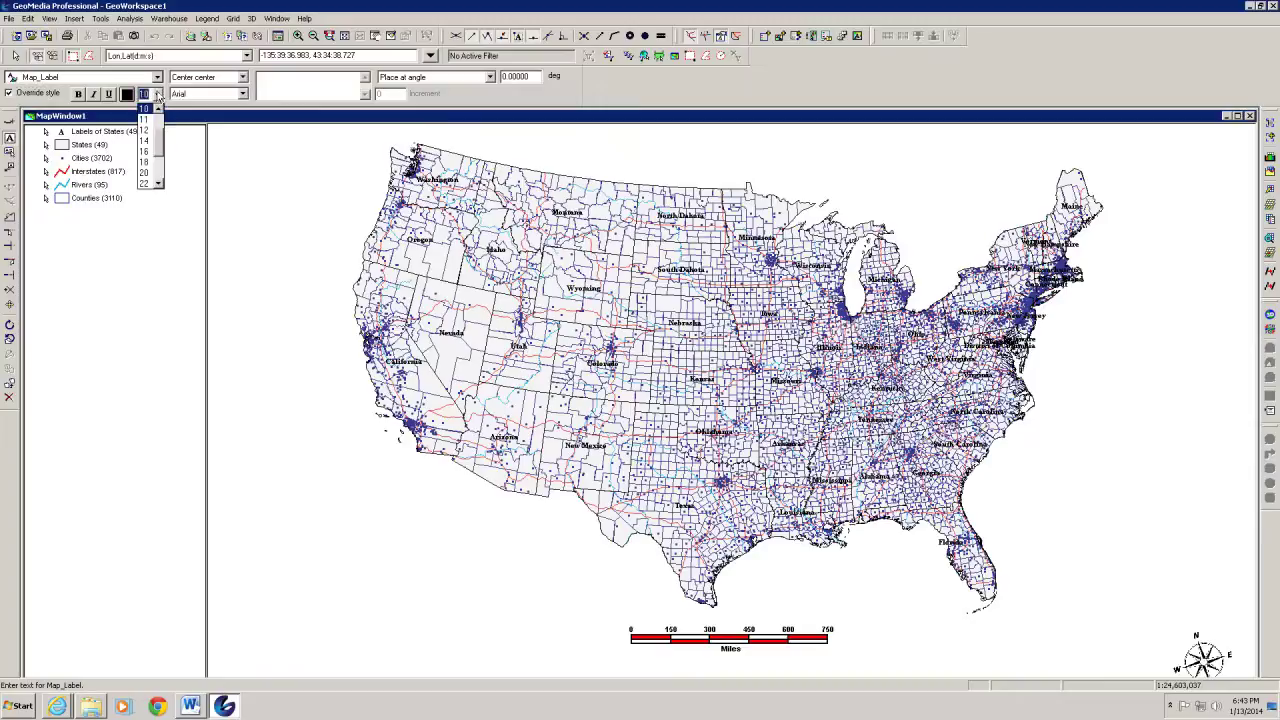
click(144, 183)
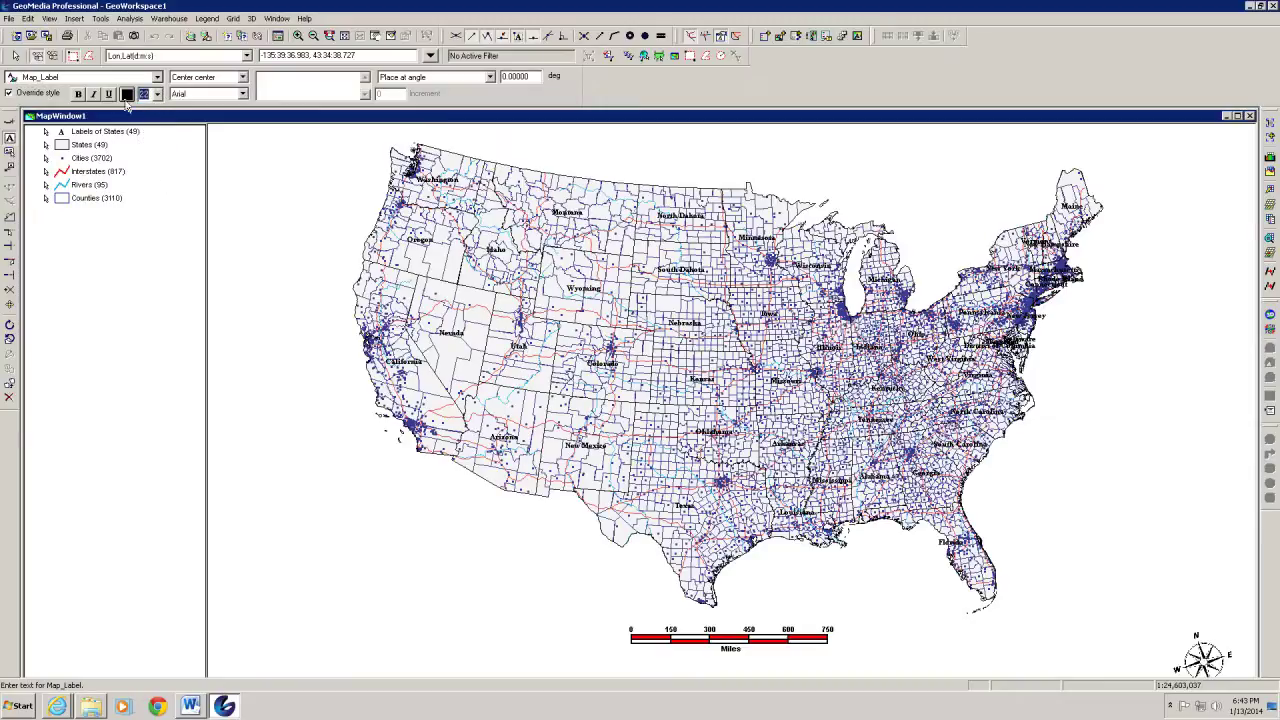
click(204, 95)
key(t)
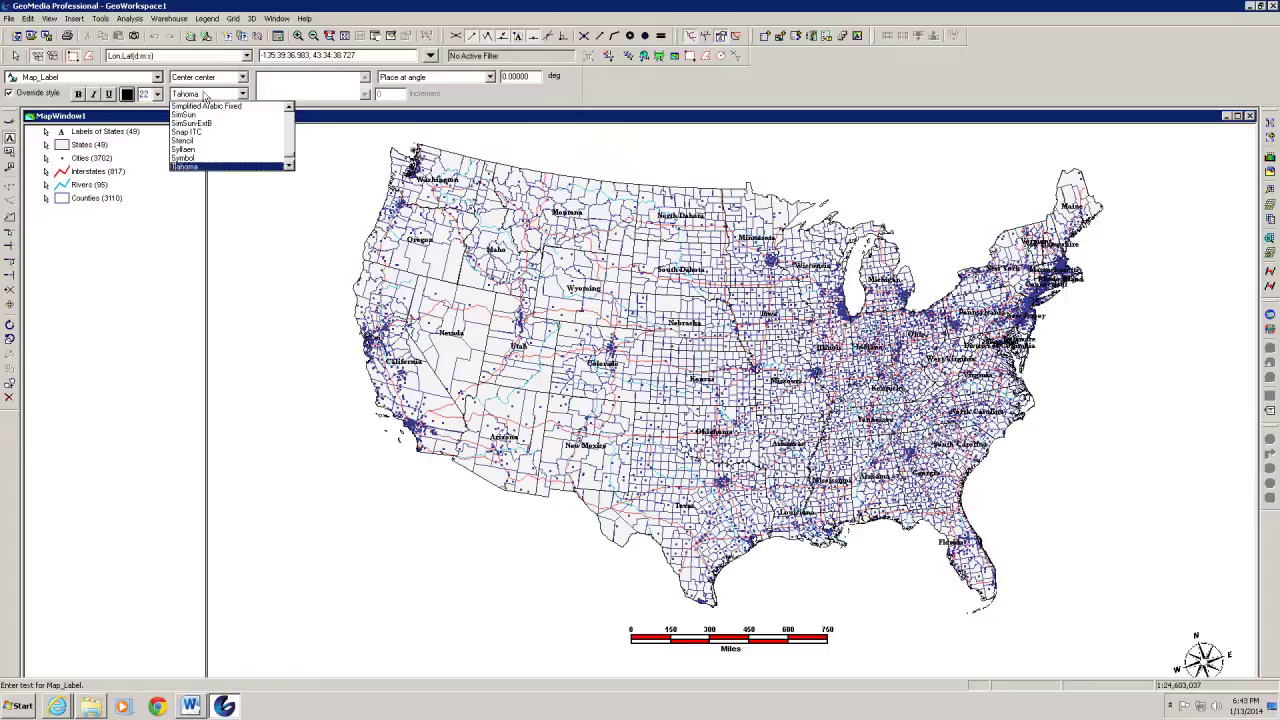
key(i)
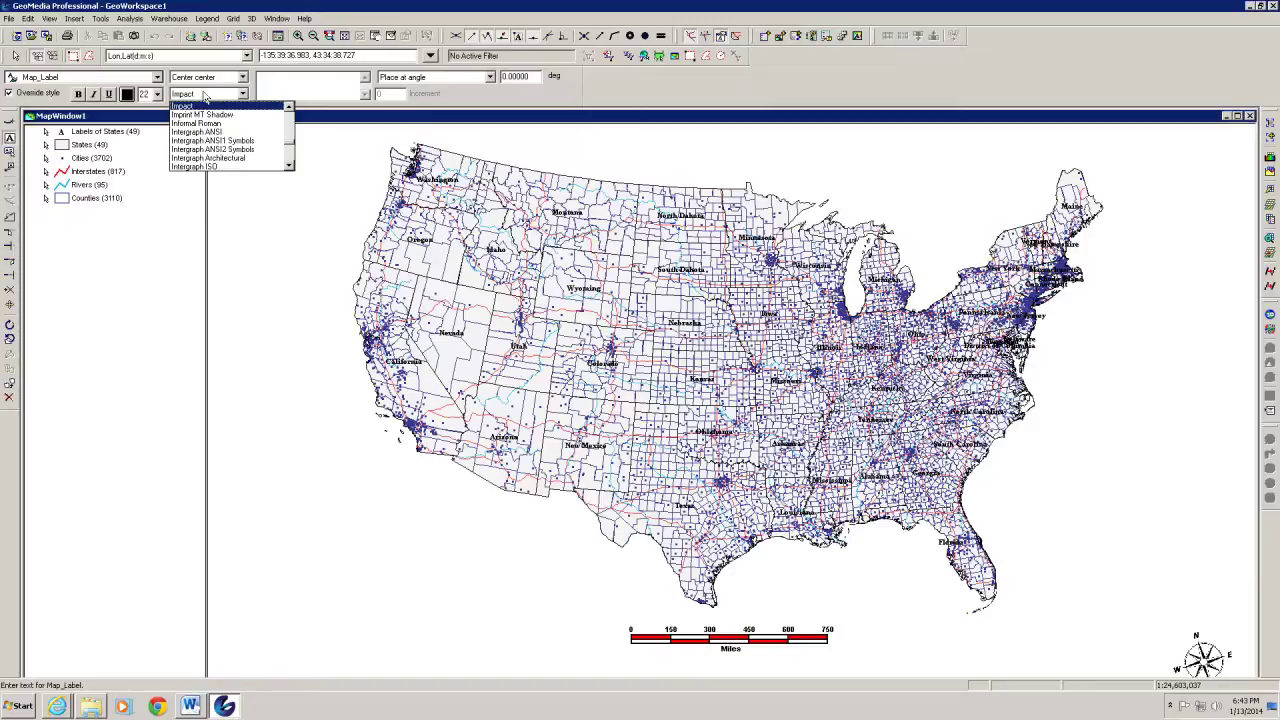
key(t)
key(i)
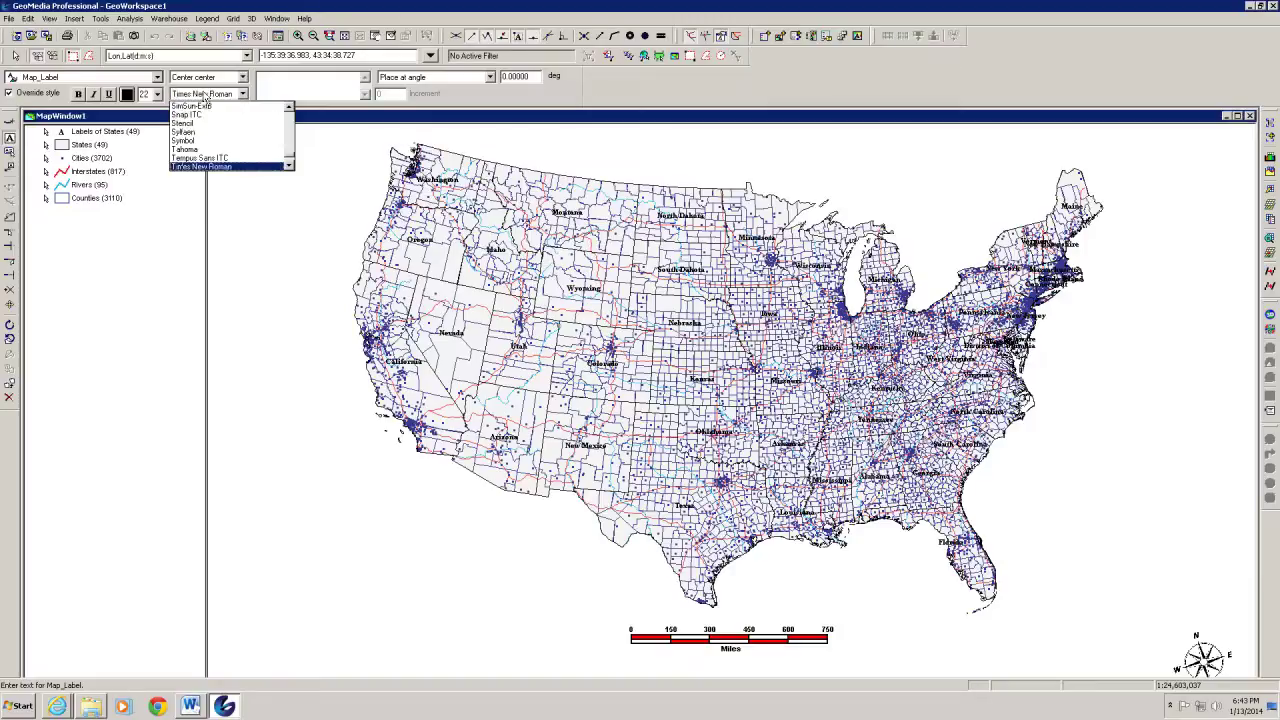
click(210, 165)
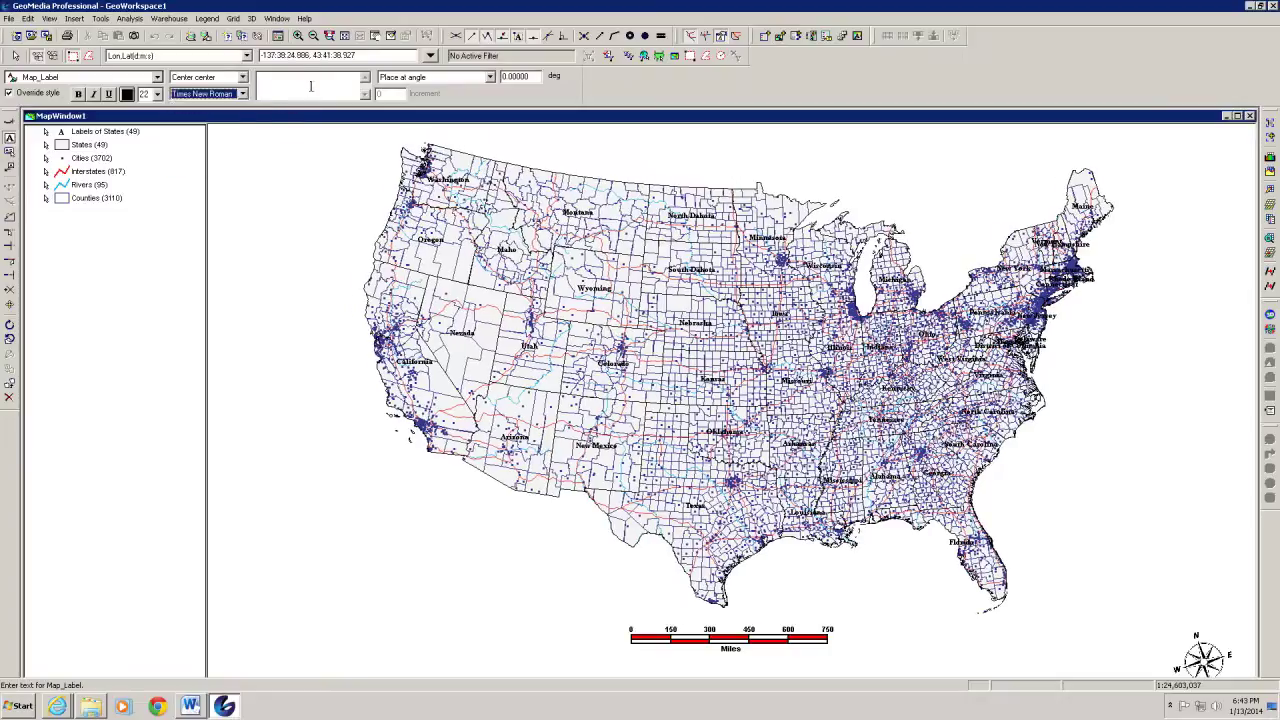
click(296, 83)
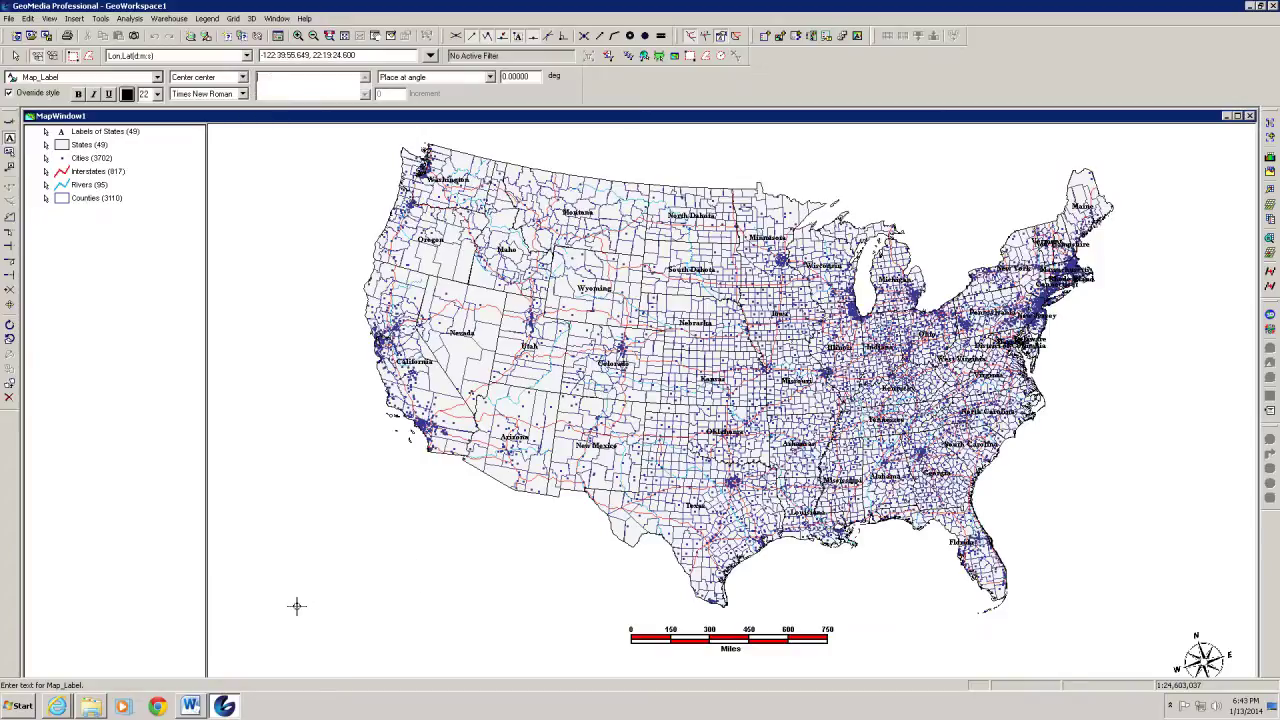
Place the label 'The United States' near the map's lower left and accept its properties
text(The)
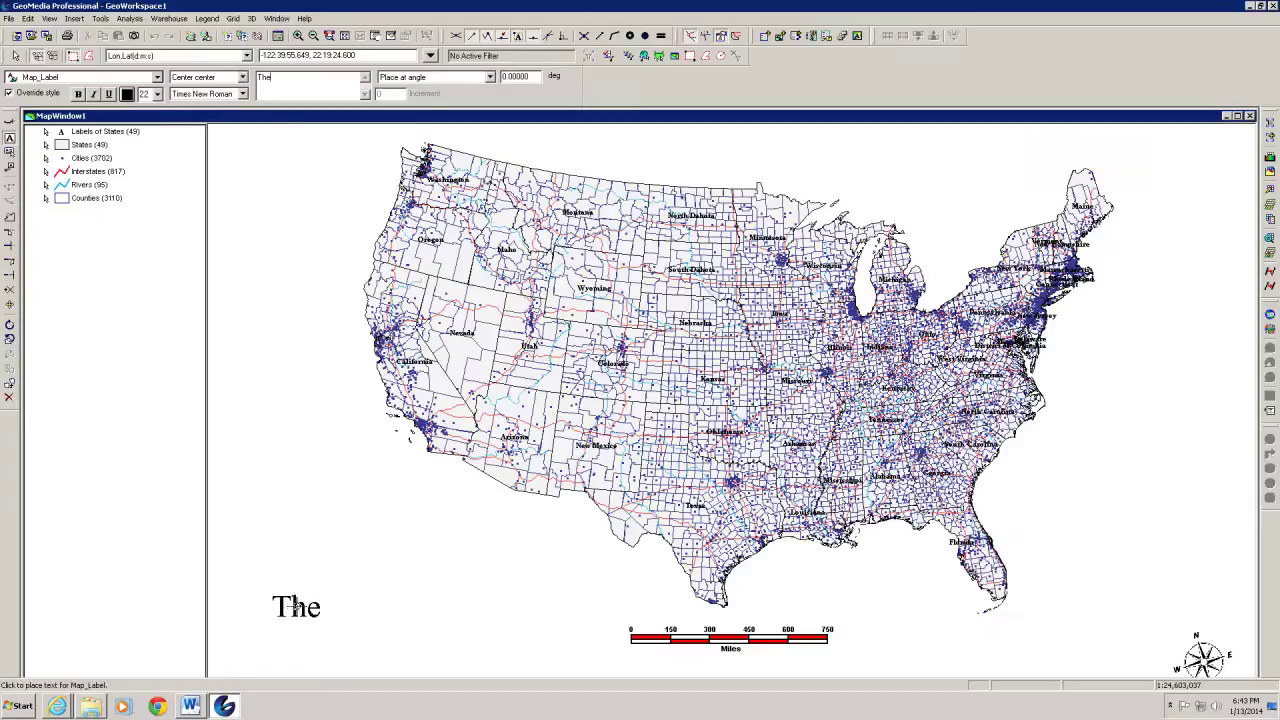
text( Unive)
key(BackSpace)
key(BackSpace)
text(te)
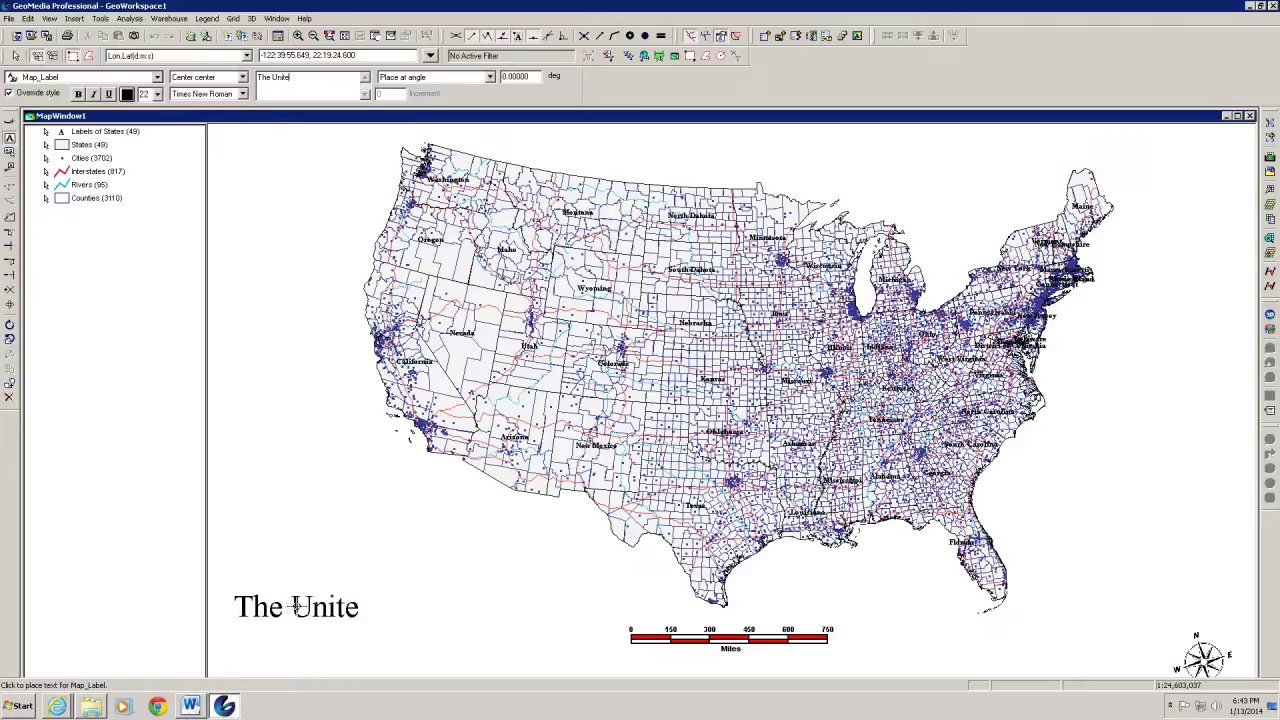
text(d States)
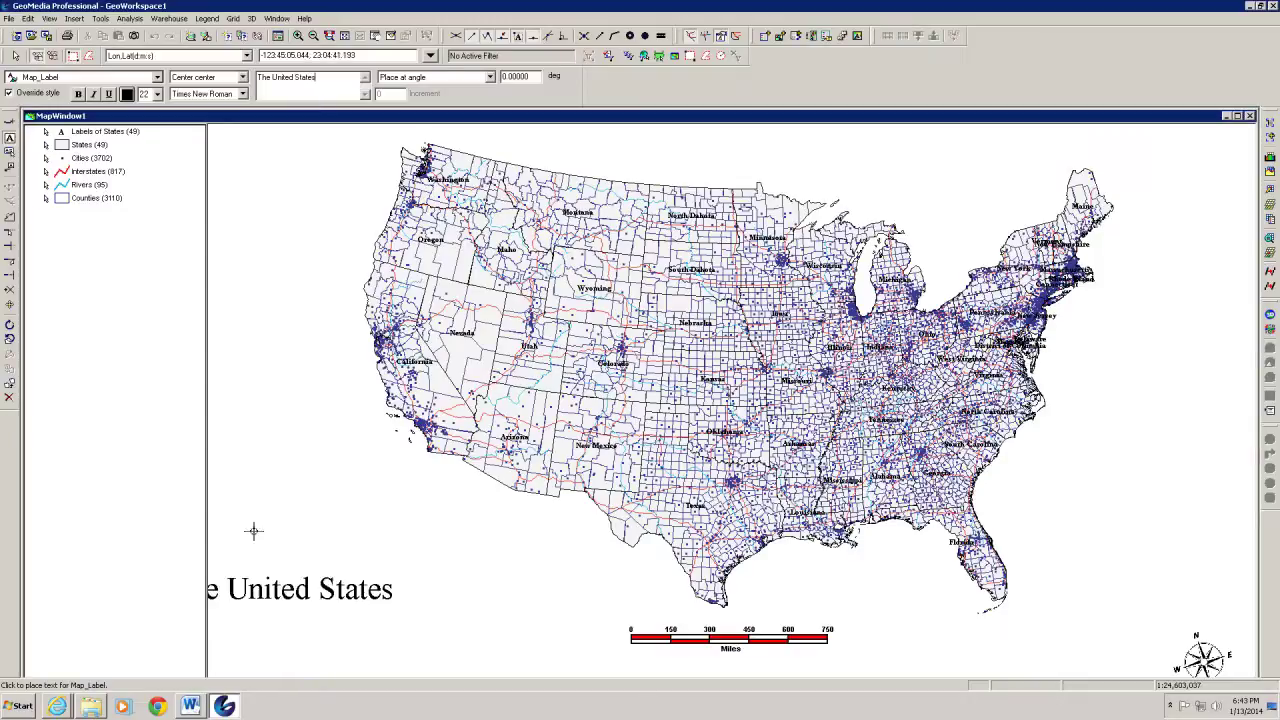
click(391, 589)
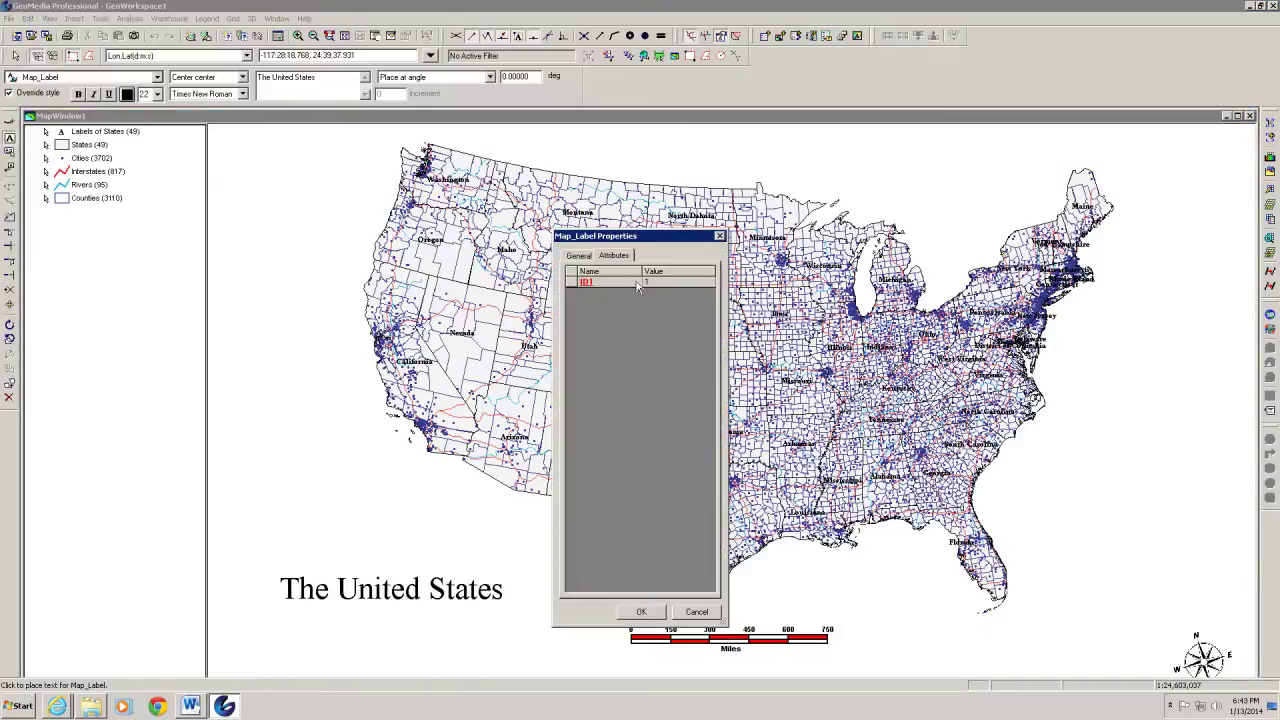
click(641, 613)
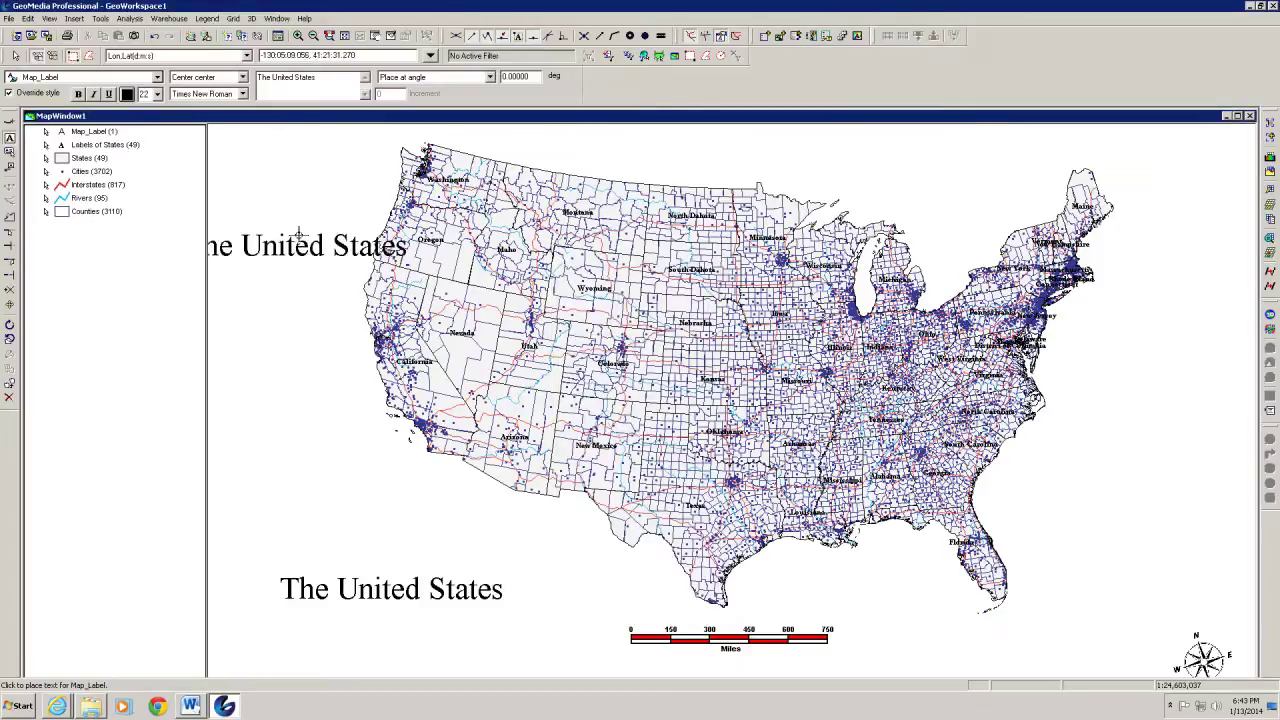
key(Escape)
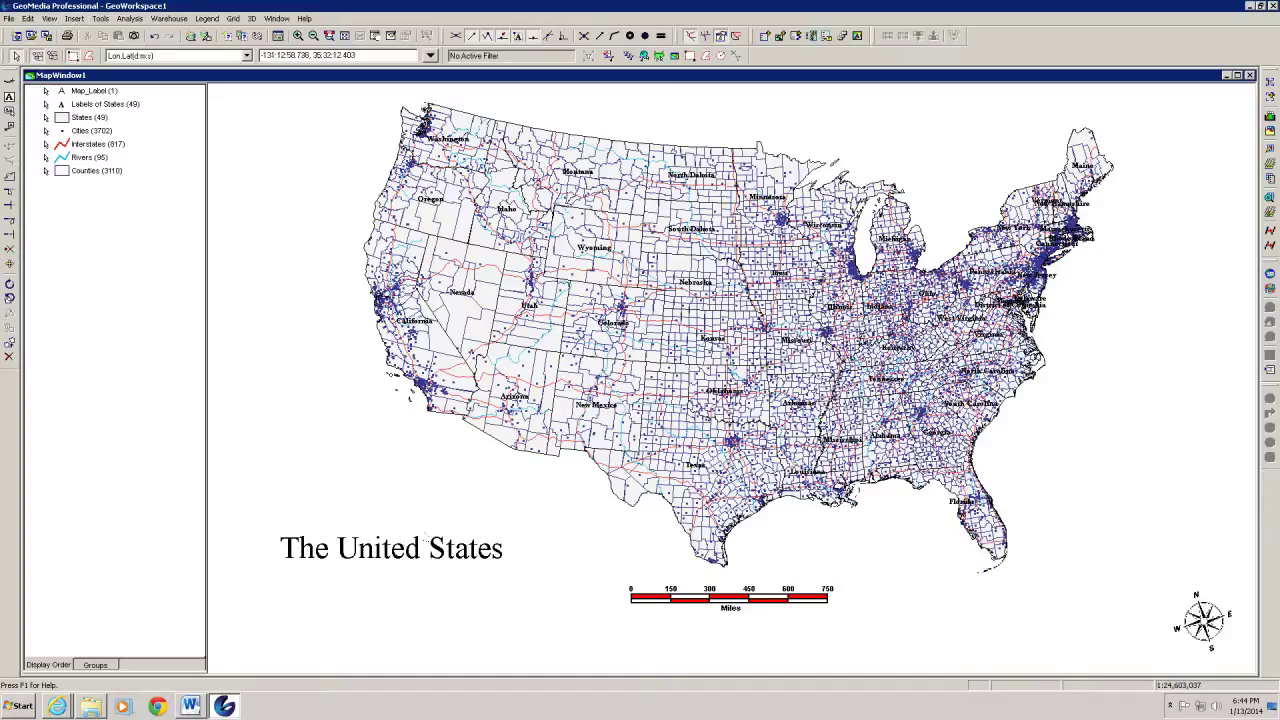
click(440, 554)
Box-select 'The United States' title and open it with Edit > Text > Edit Text
click(100, 19)
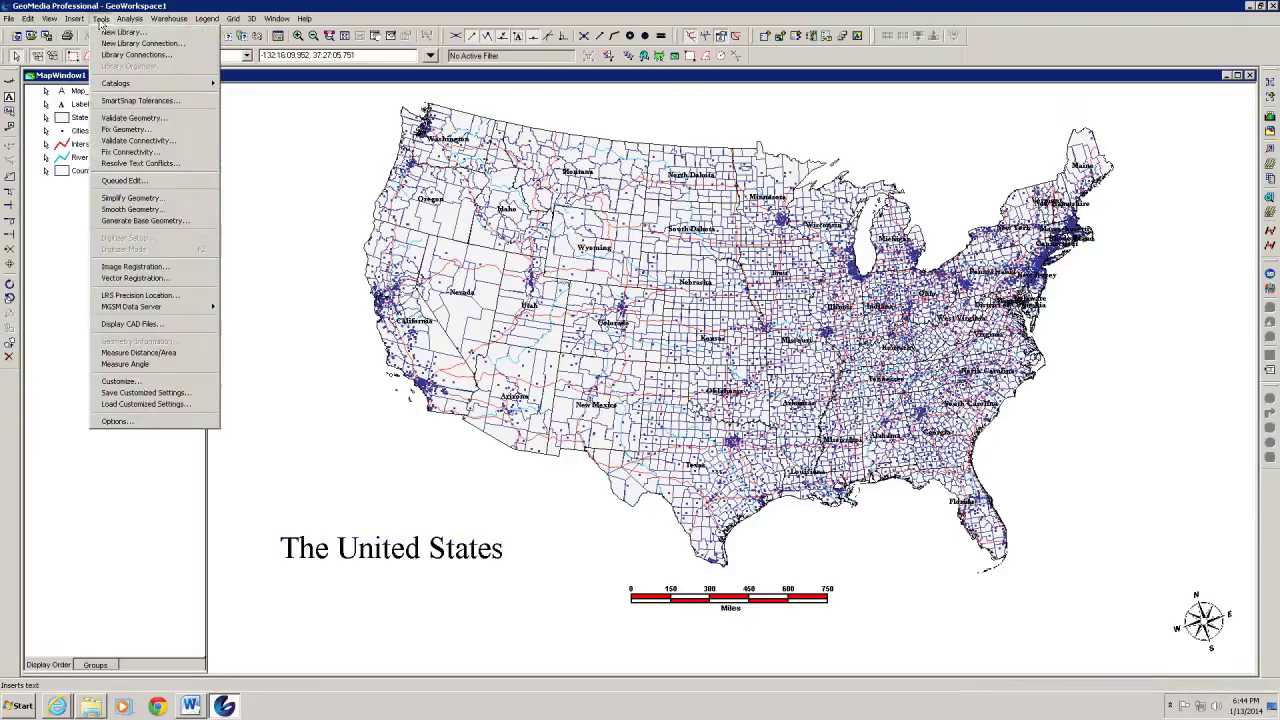
mouse_move(27, 19)
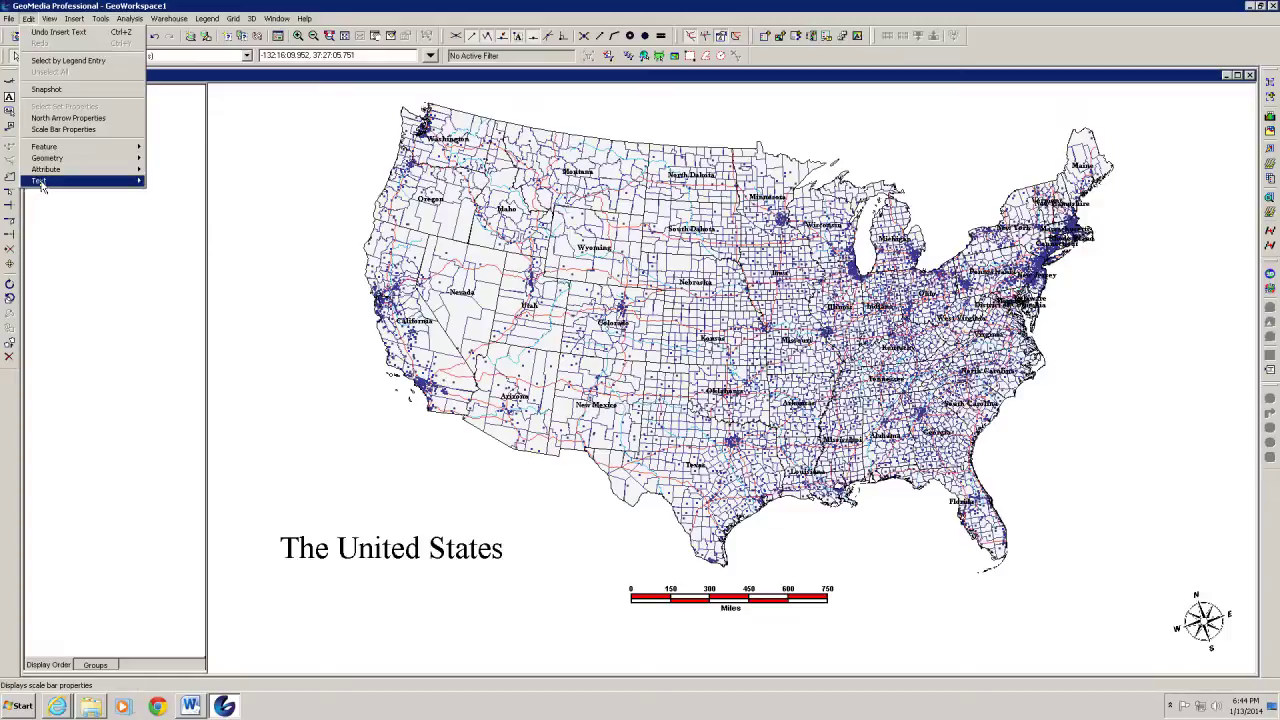
mouse_move(41, 186)
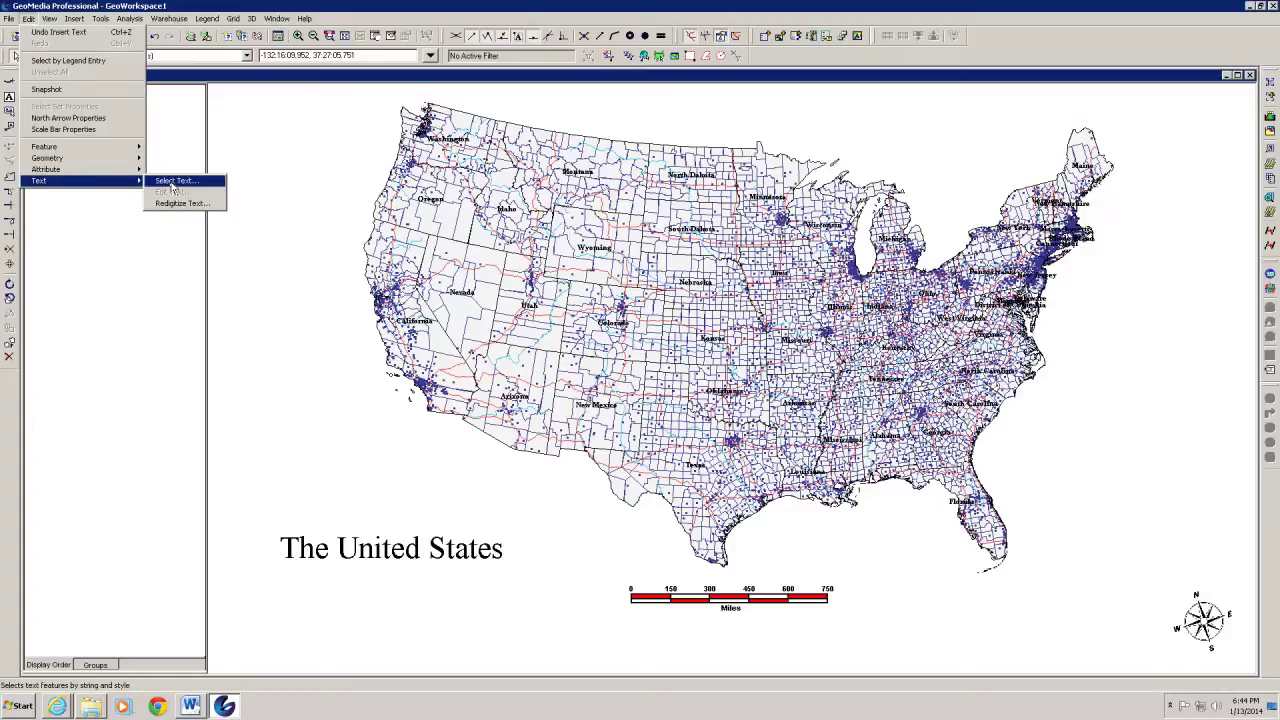
click(329, 556)
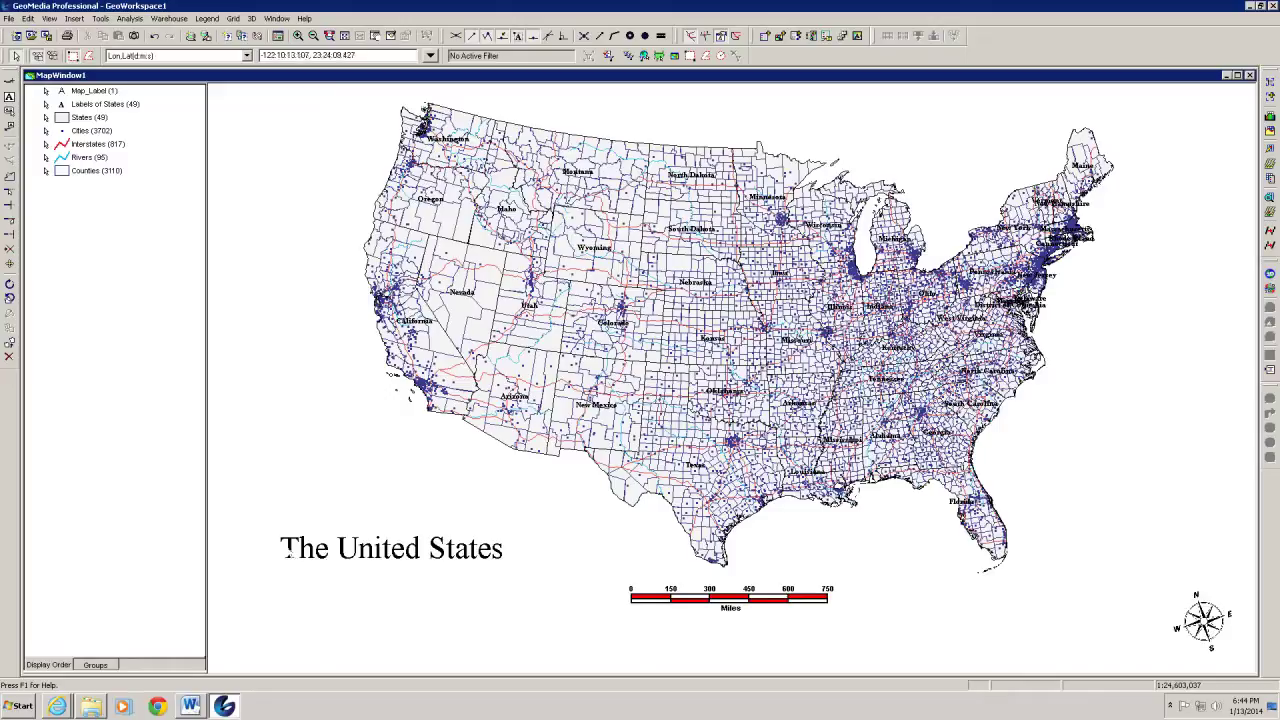
drag(288, 549, 528, 566)
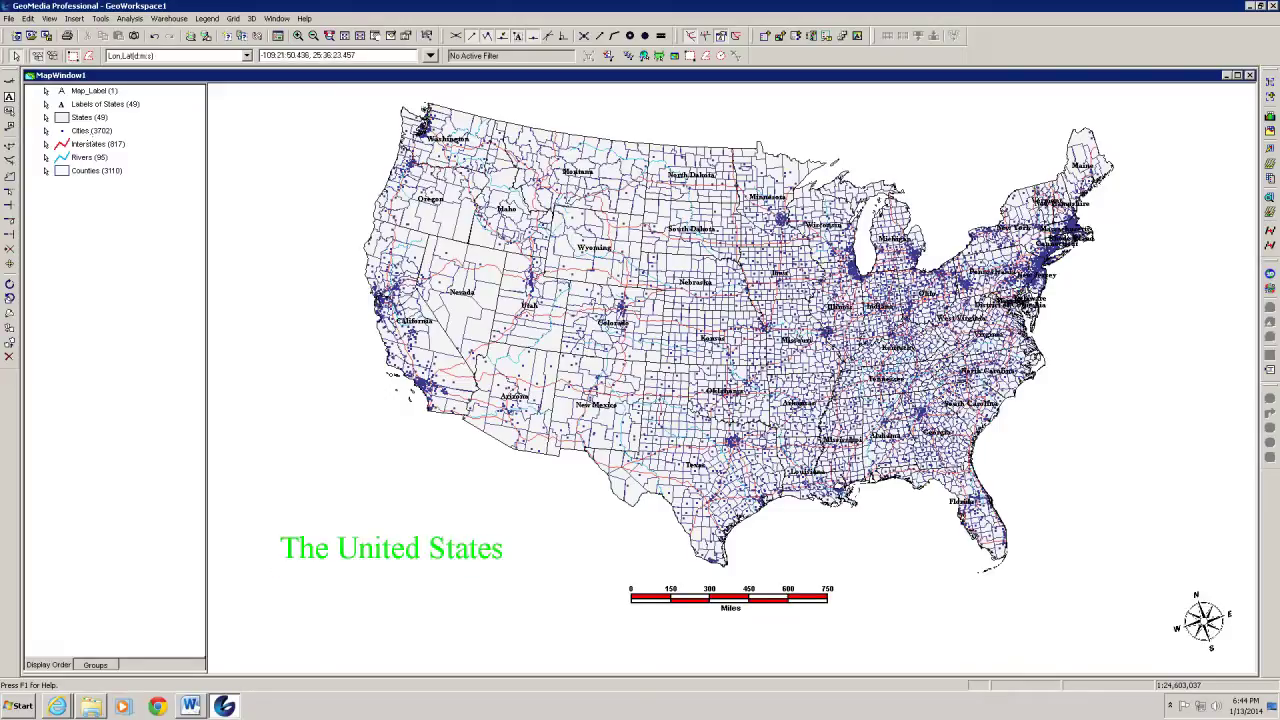
click(28, 18)
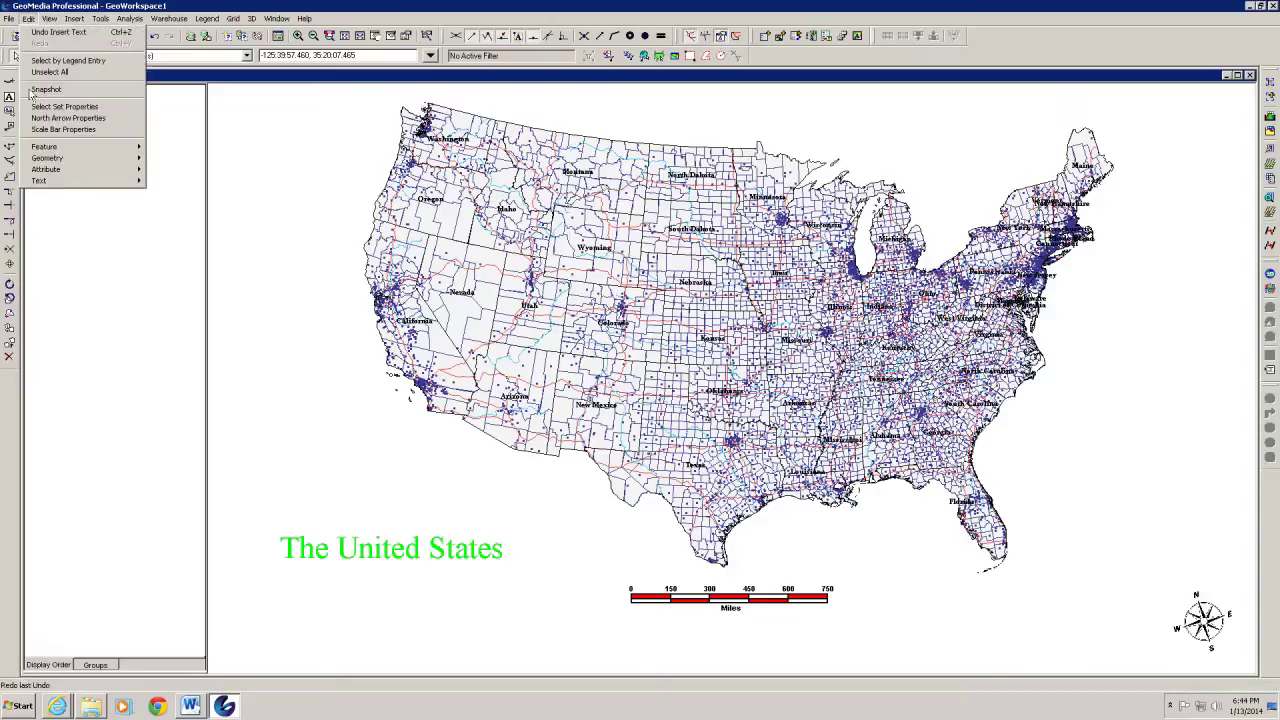
mouse_move(97, 183)
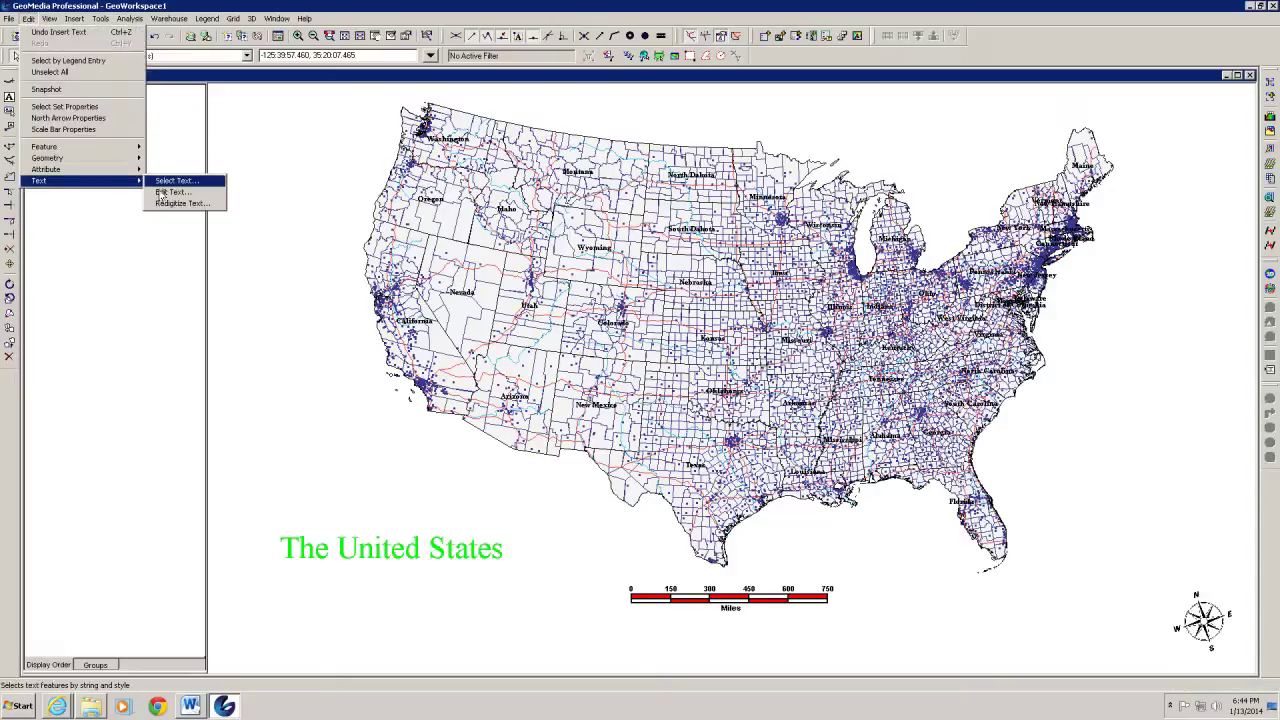
click(161, 193)
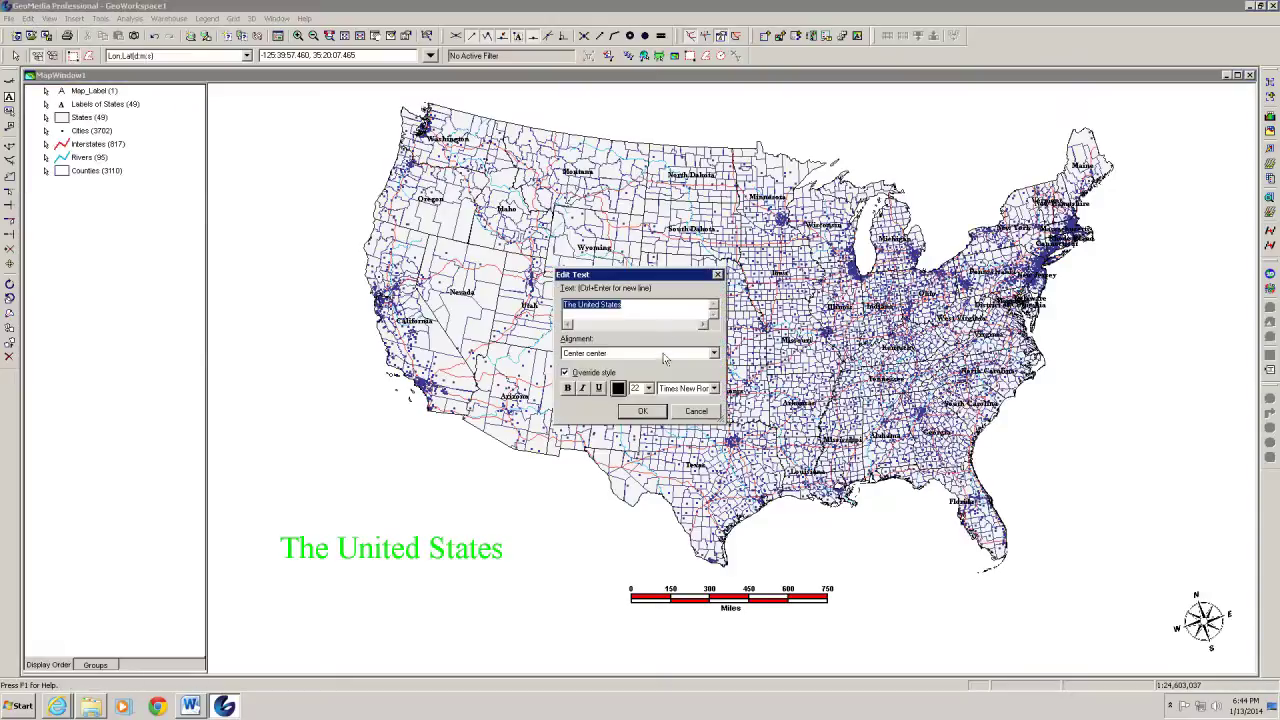
Shrink the font size of 'The United States' title, then reselect the title label
click(648, 388)
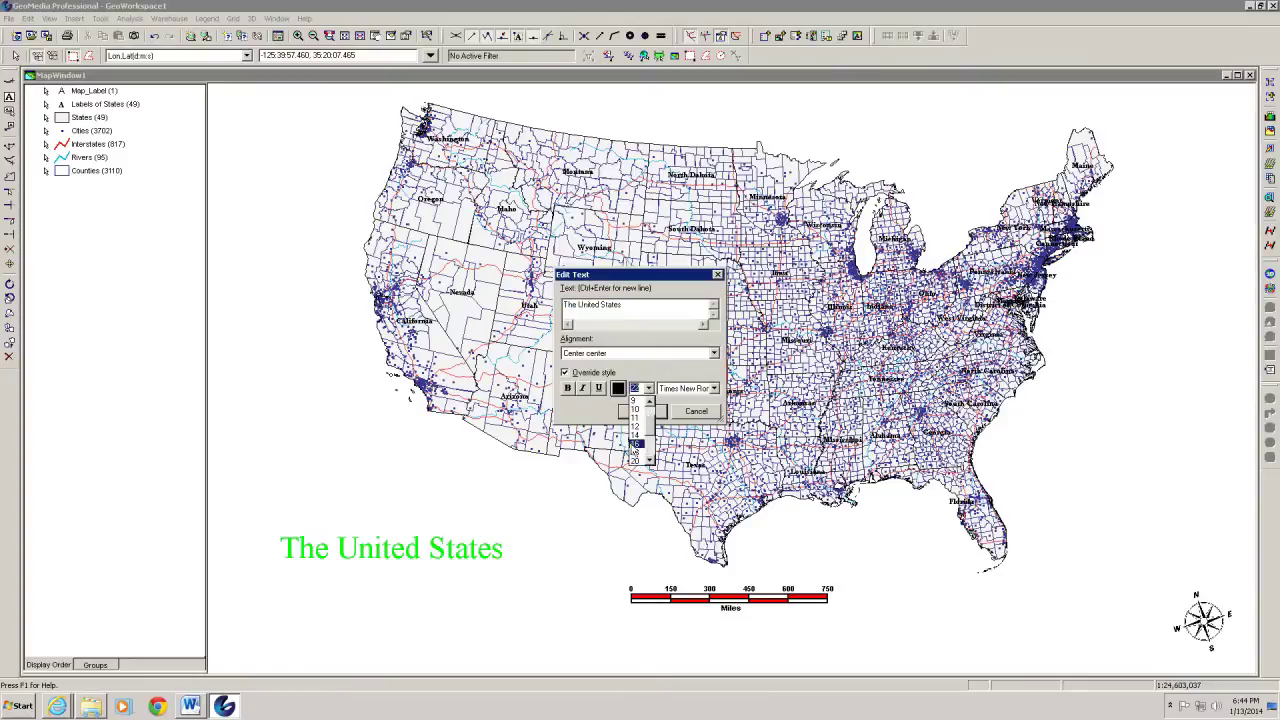
click(635, 452)
click(643, 411)
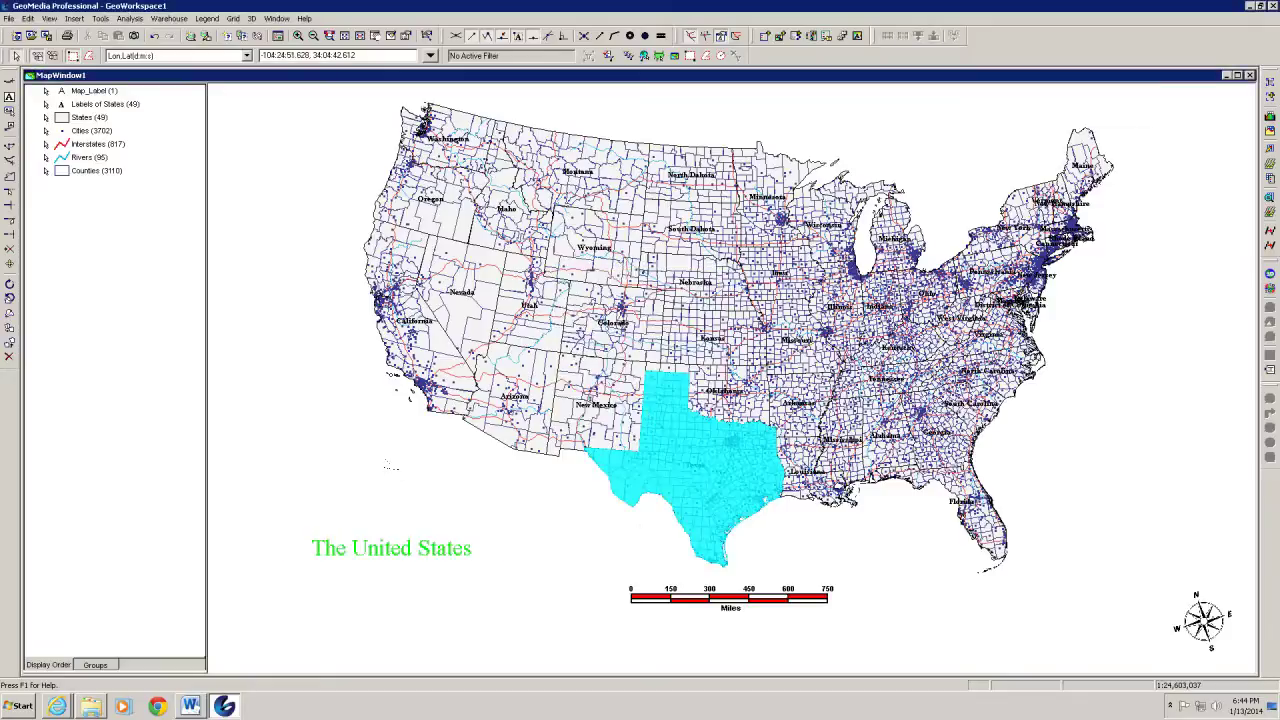
click(262, 232)
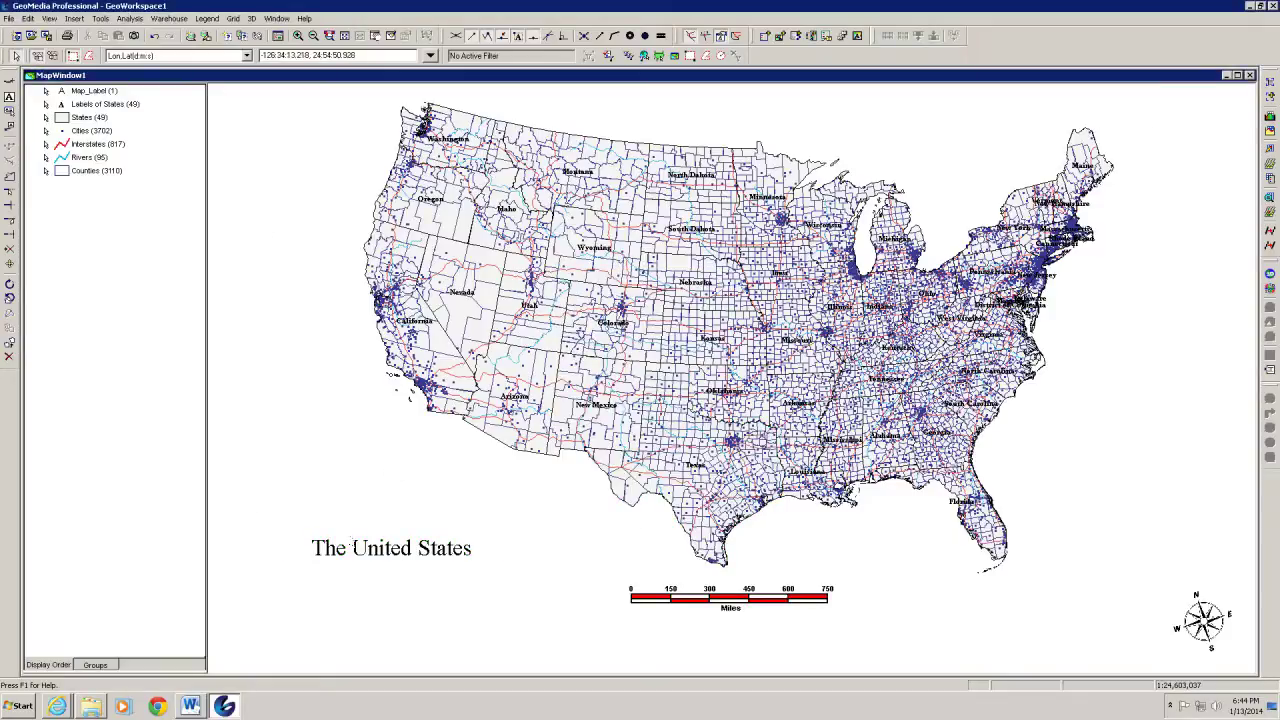
click(380, 550)
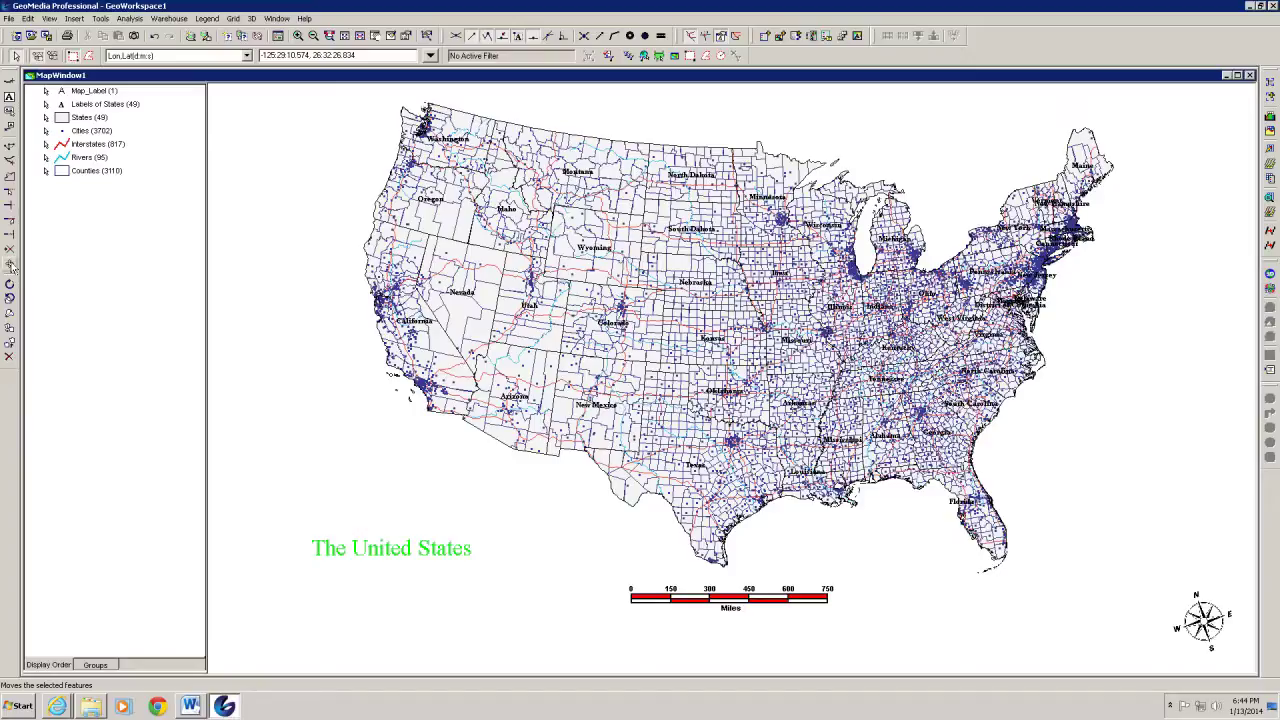
Move 'The United States' title from the lower left to beneath the scale bar
click(10, 265)
drag(393, 550, 736, 636)
key(Escape)
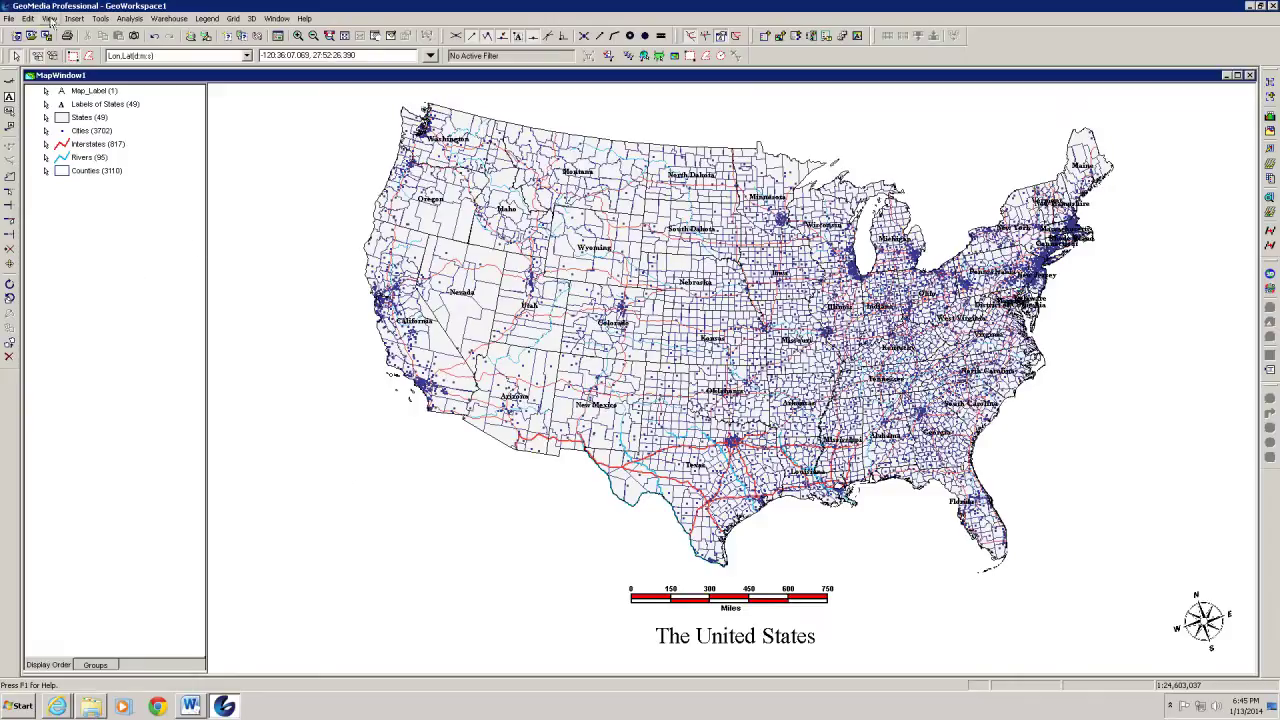
click(49, 19)
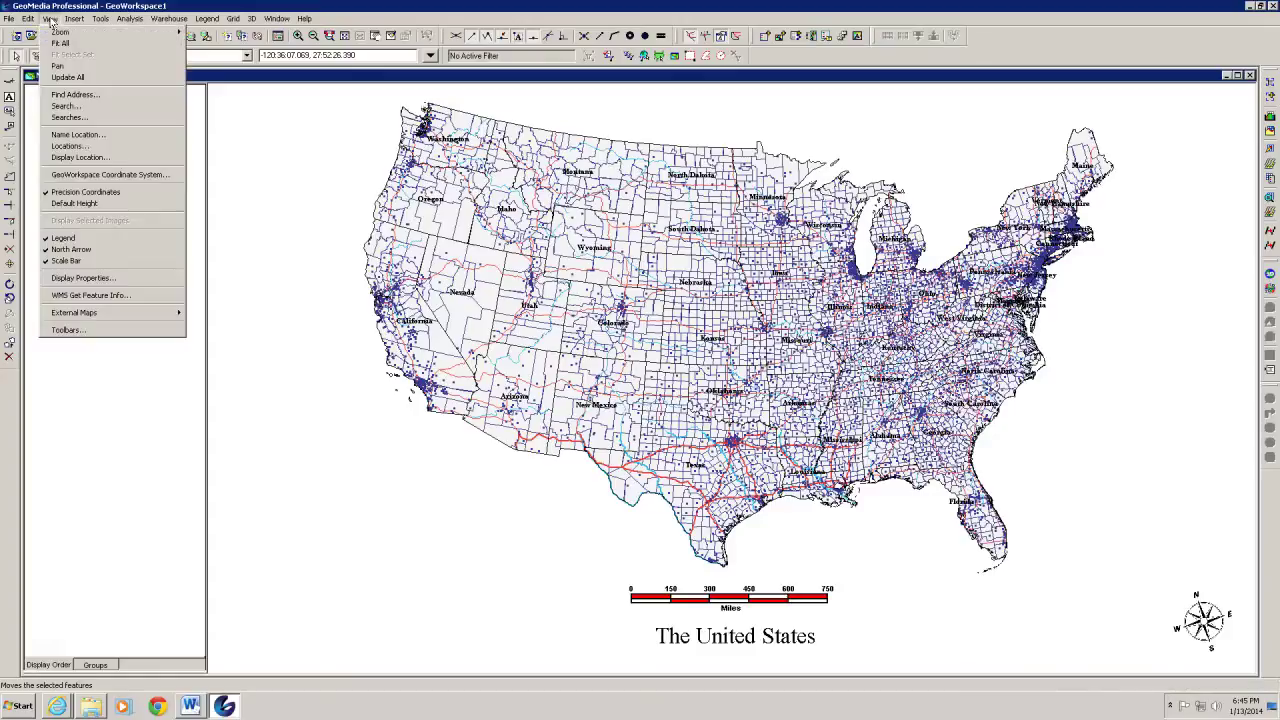
click(78, 177)
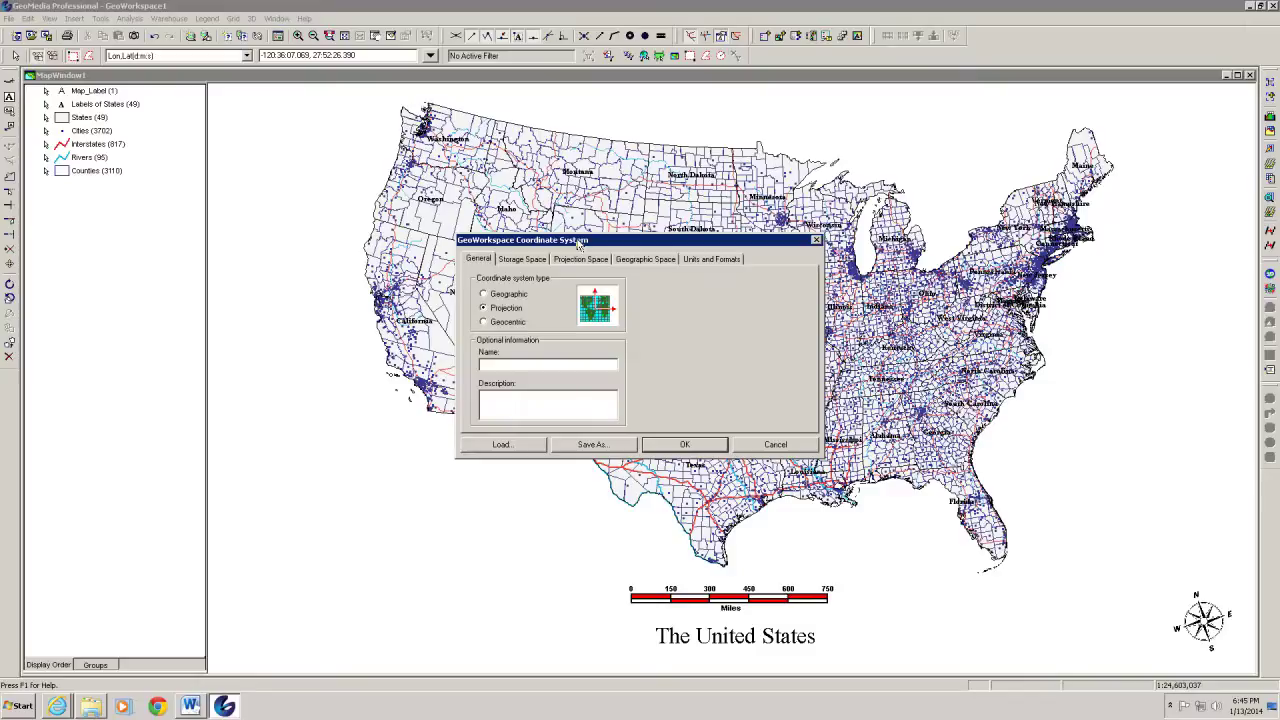
click(484, 295)
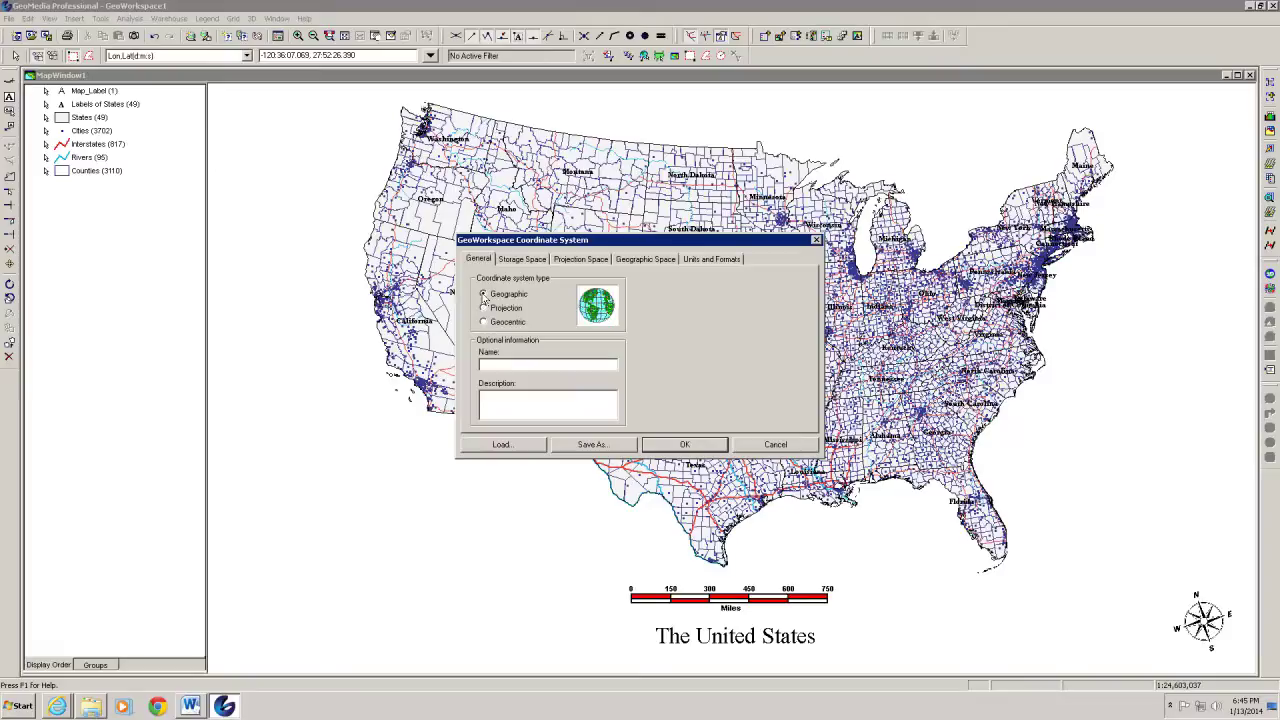
click(589, 261)
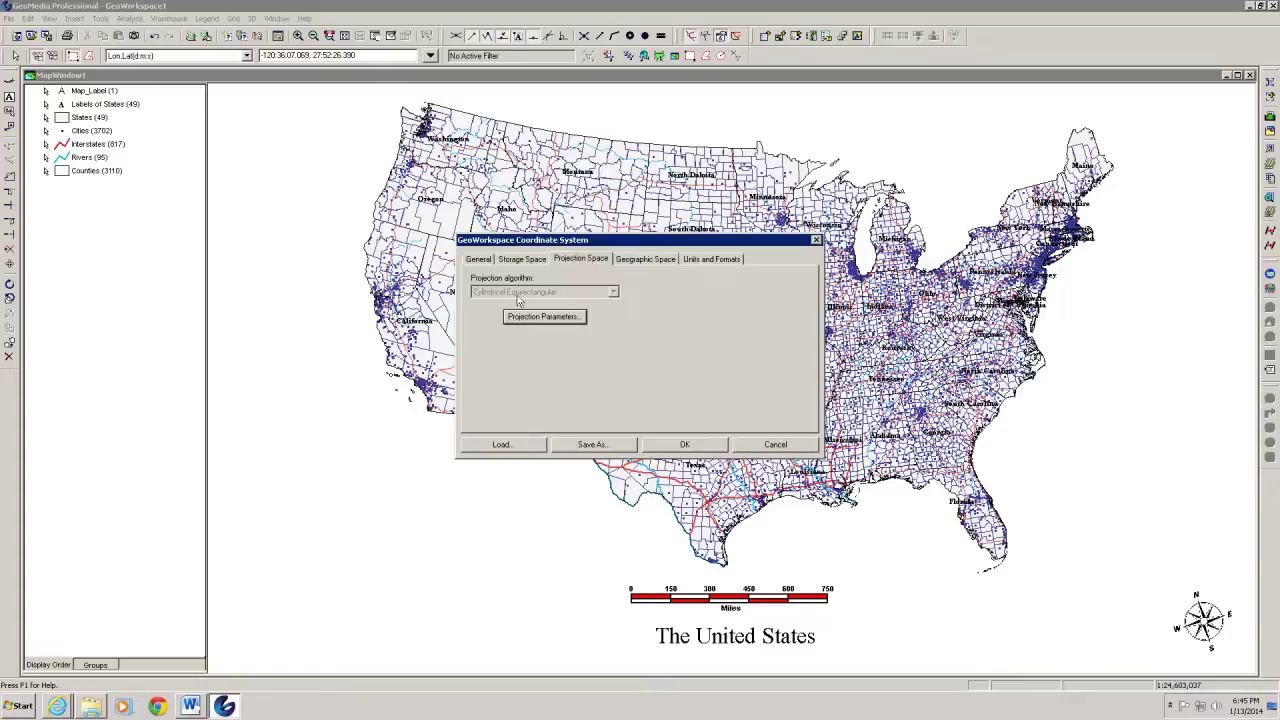
click(643, 260)
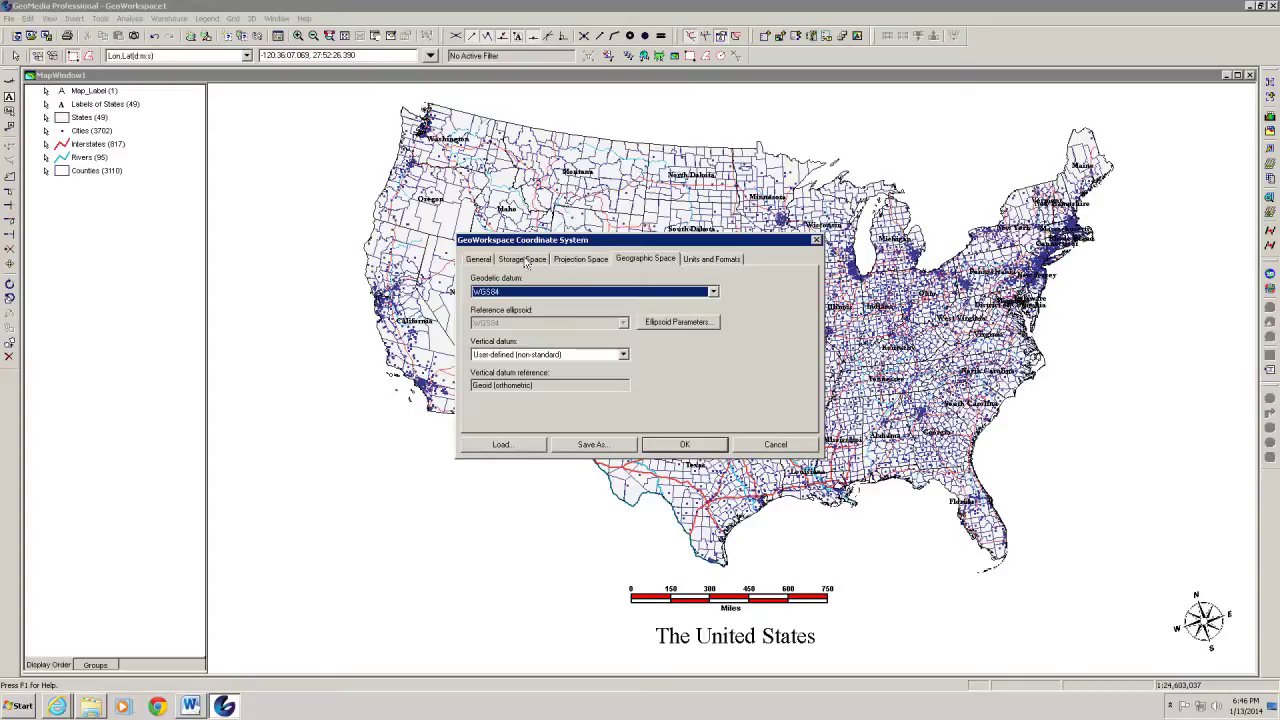
click(523, 260)
click(558, 262)
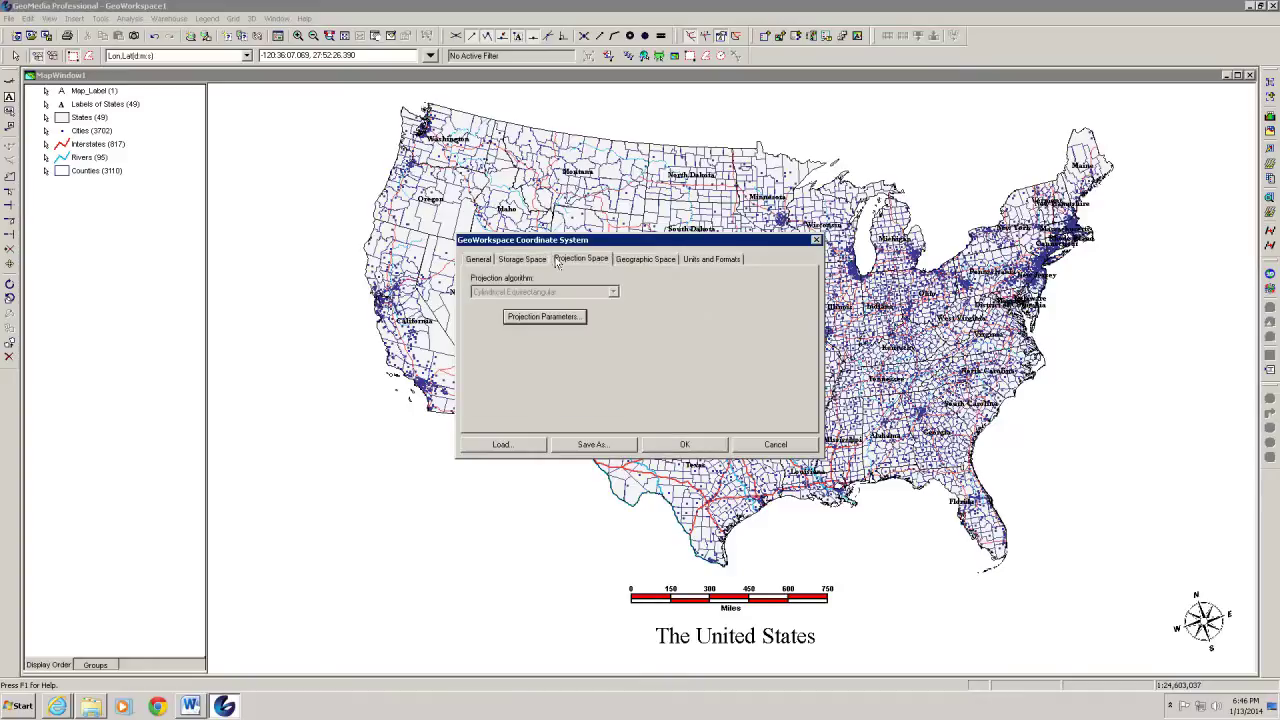
click(478, 260)
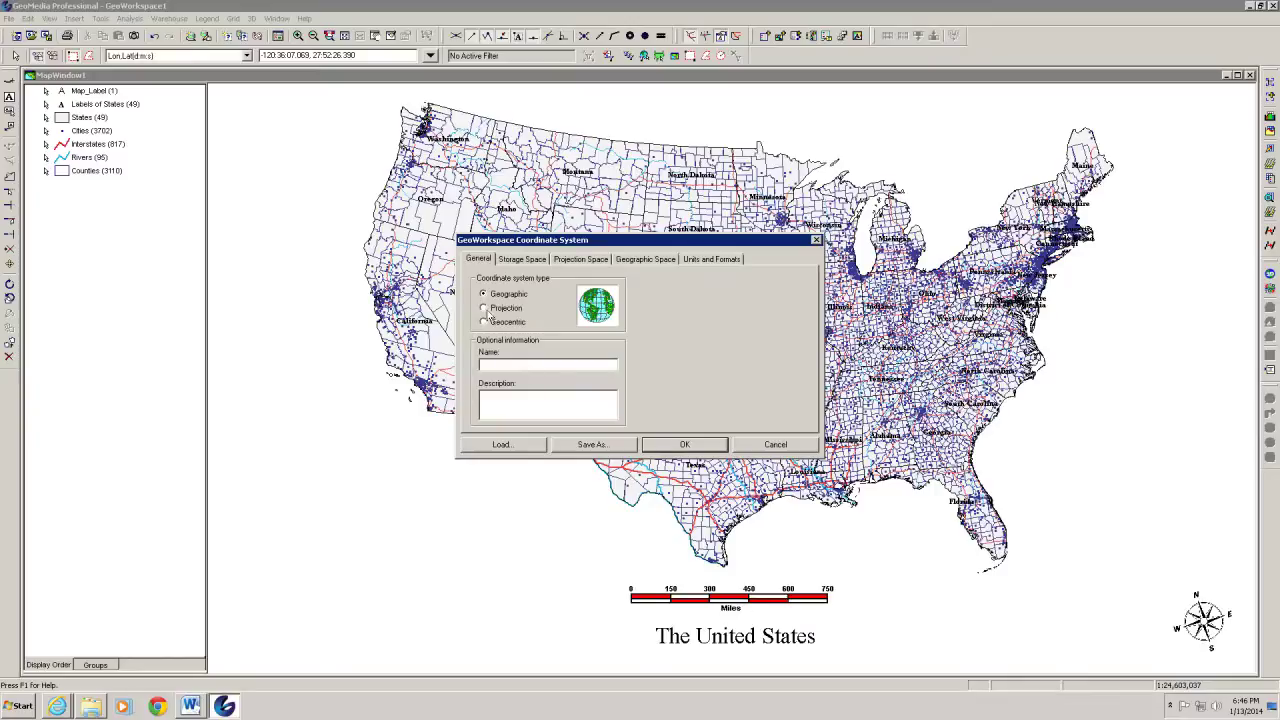
click(780, 448)
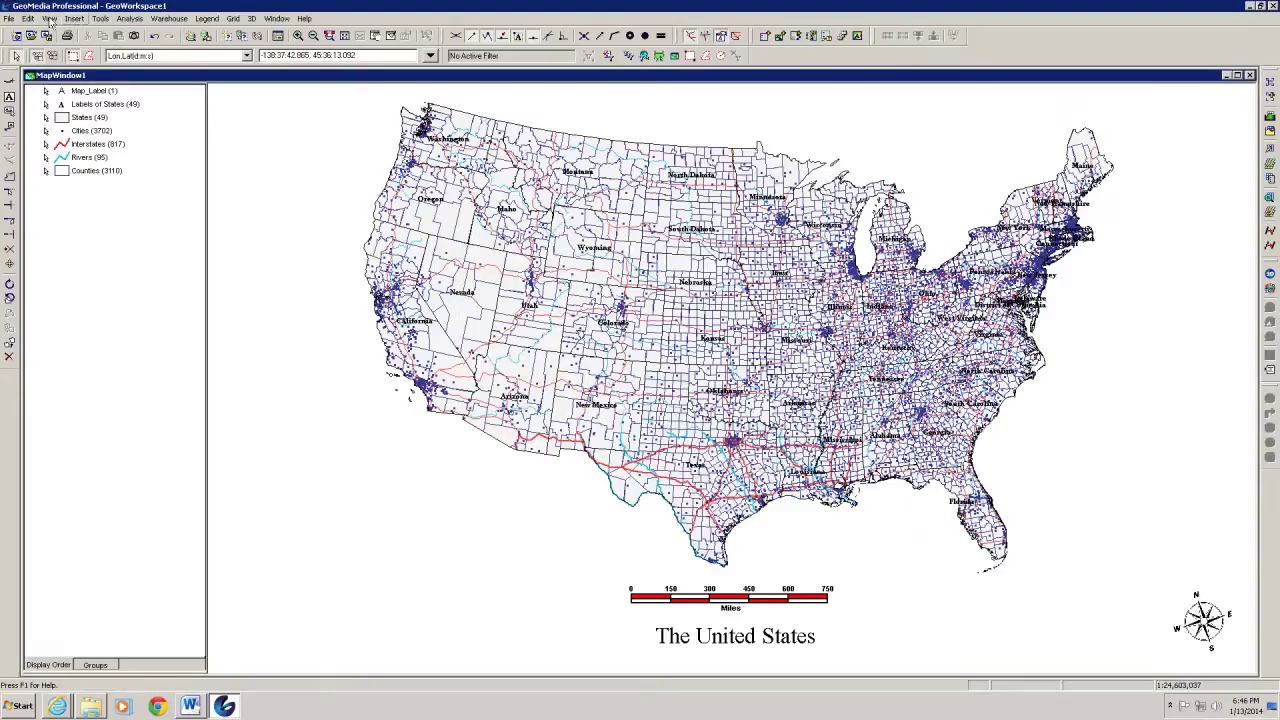
Switch the GeoWorkspace coordinate system type to Geographic and apply it to the map
click(49, 18)
click(85, 175)
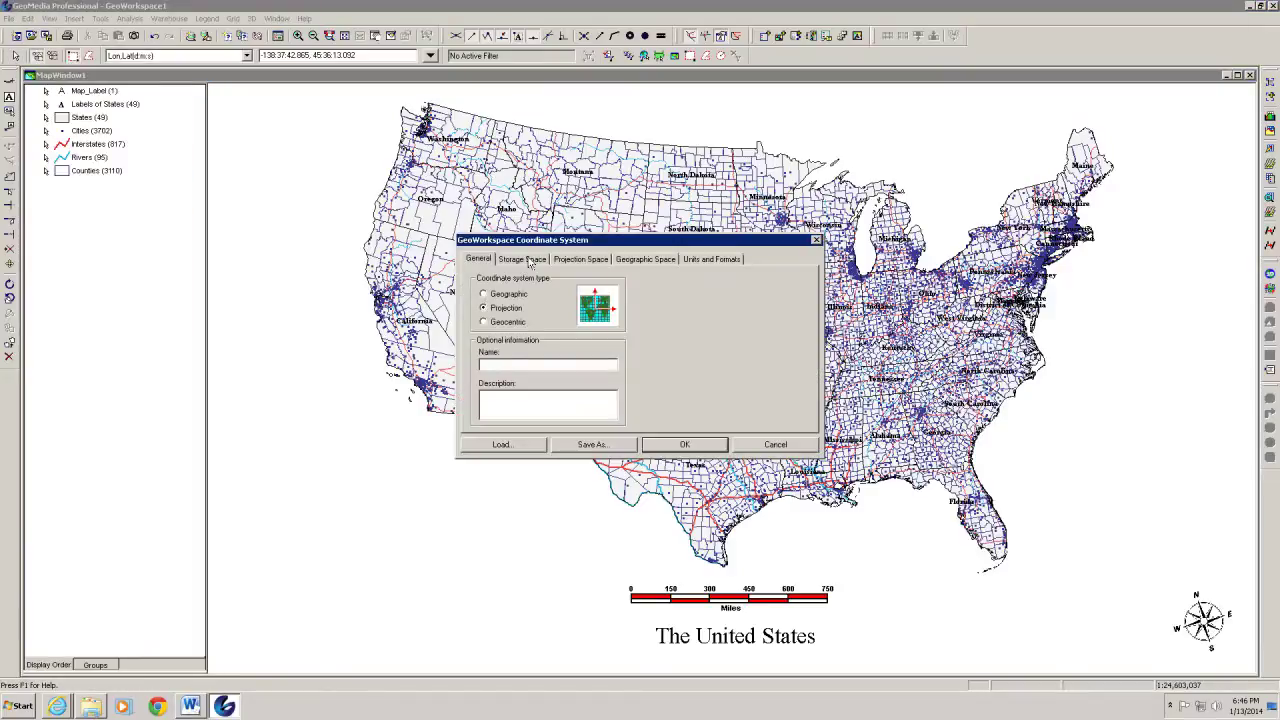
click(565, 260)
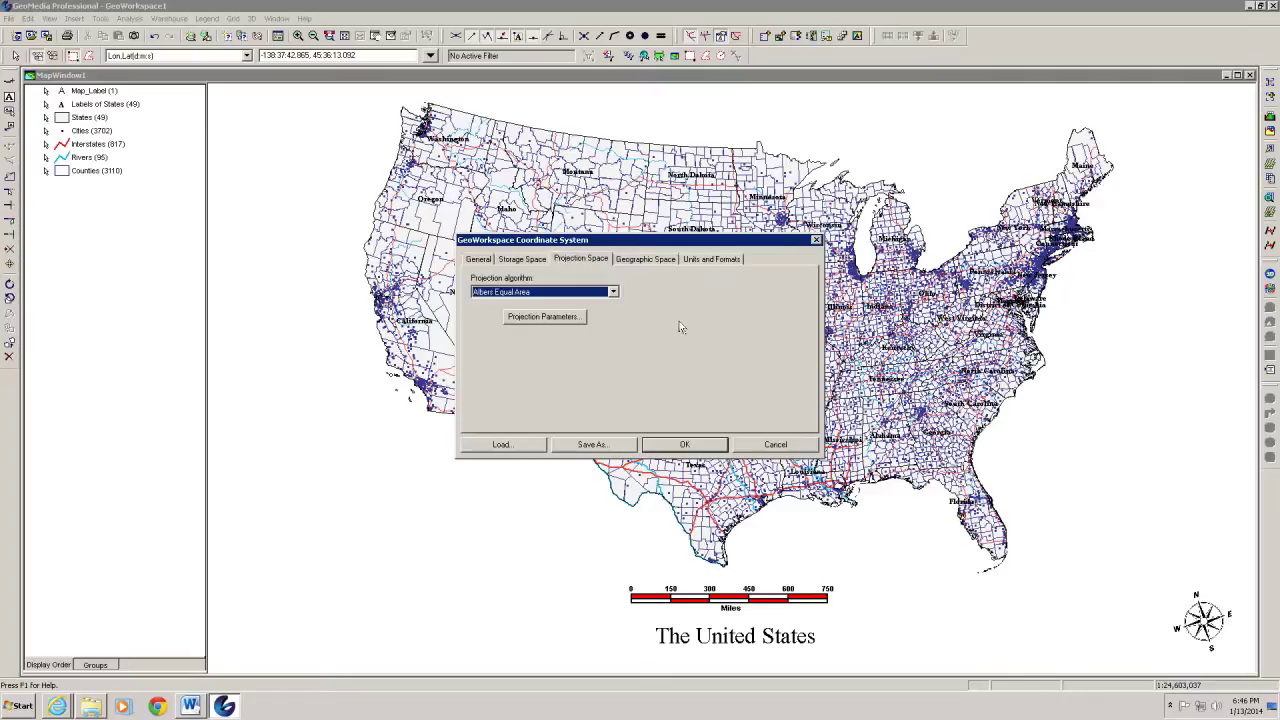
click(479, 260)
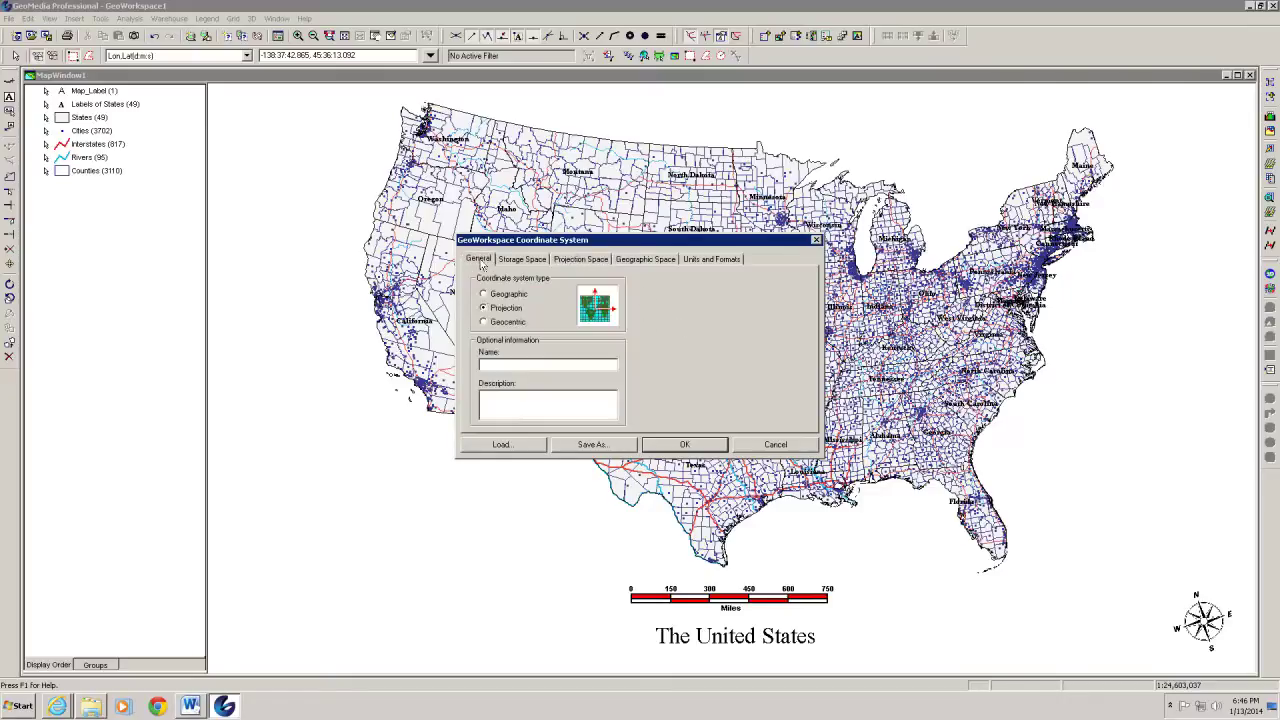
click(484, 294)
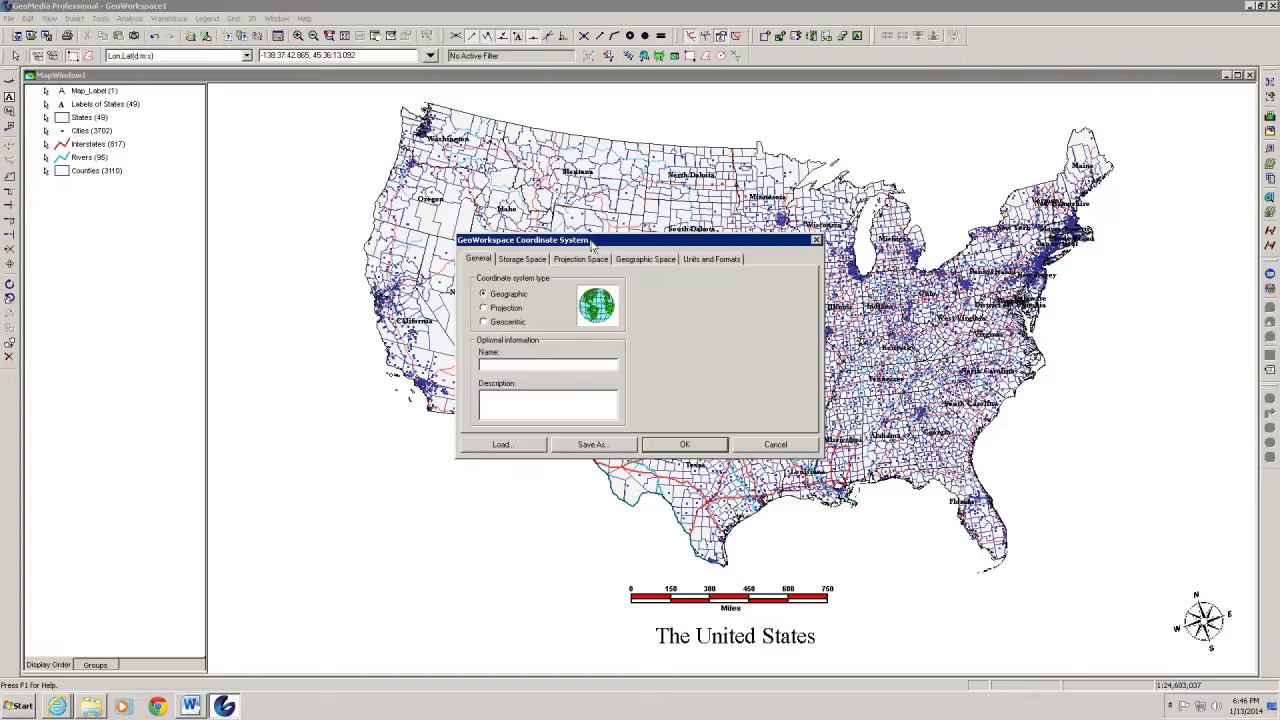
drag(591, 245, 210, 315)
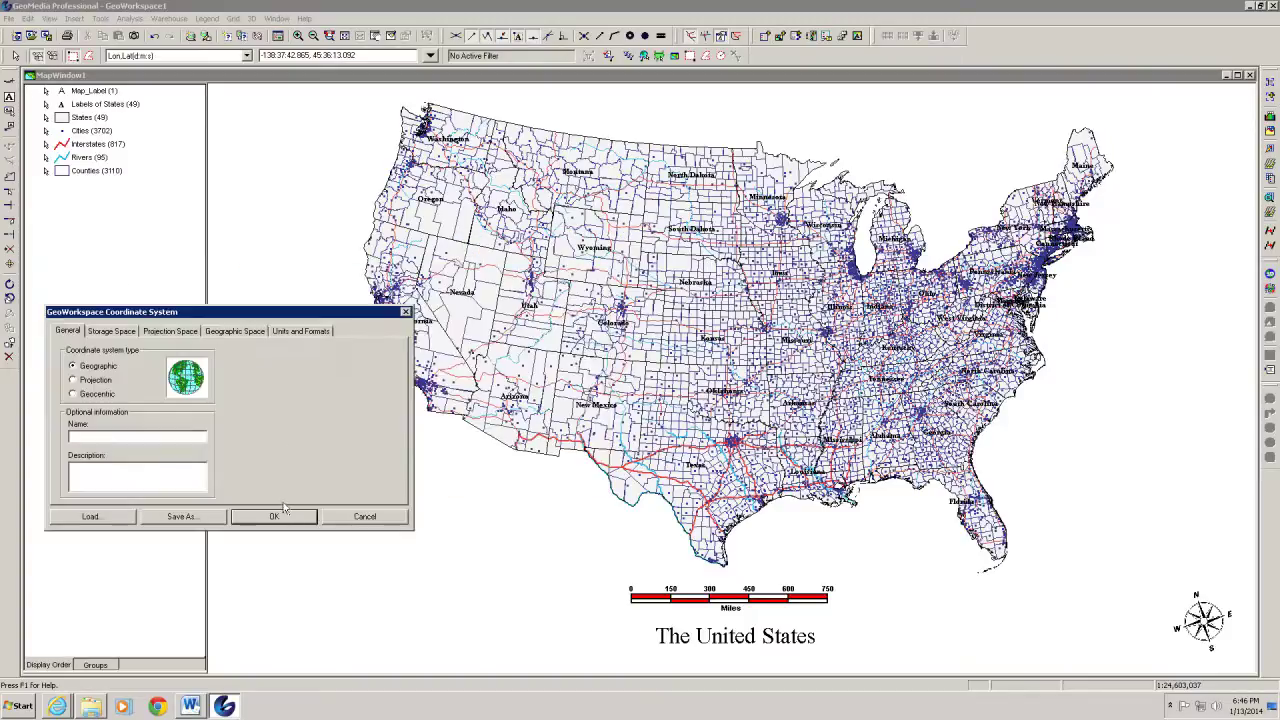
click(274, 516)
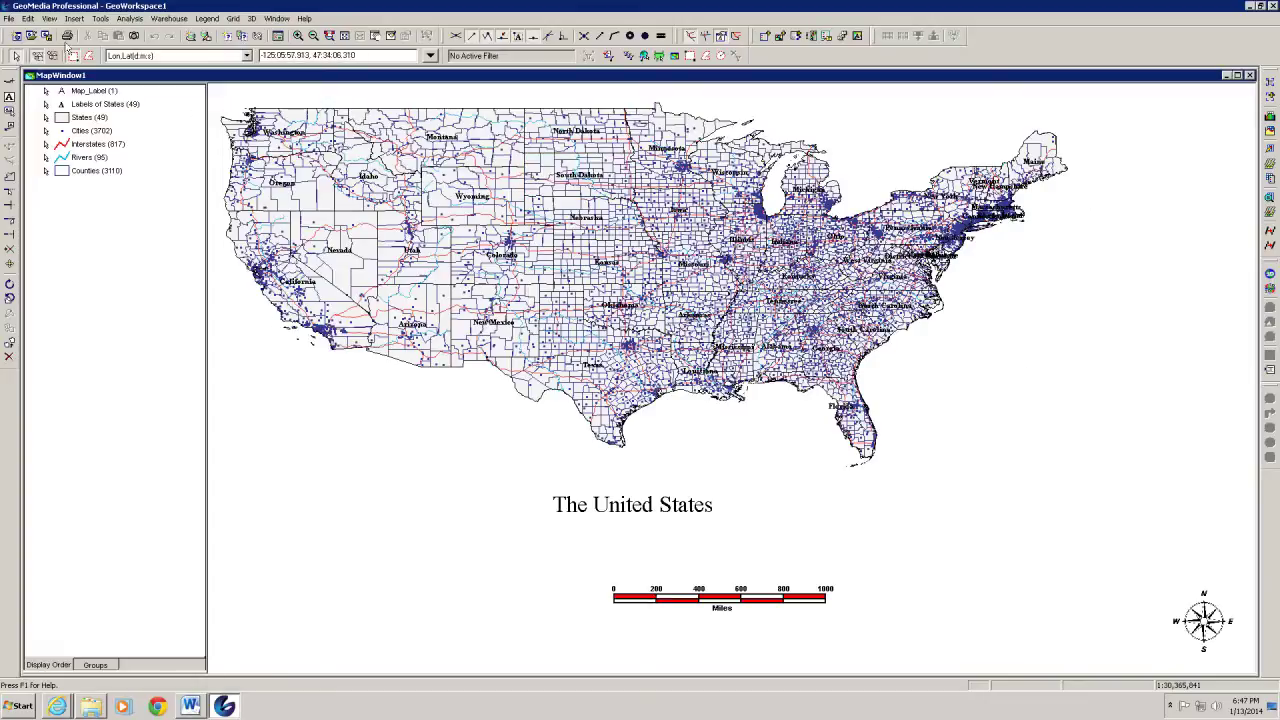
Set the GeoWorkspace coordinate system type back to Projection Space
click(29, 18)
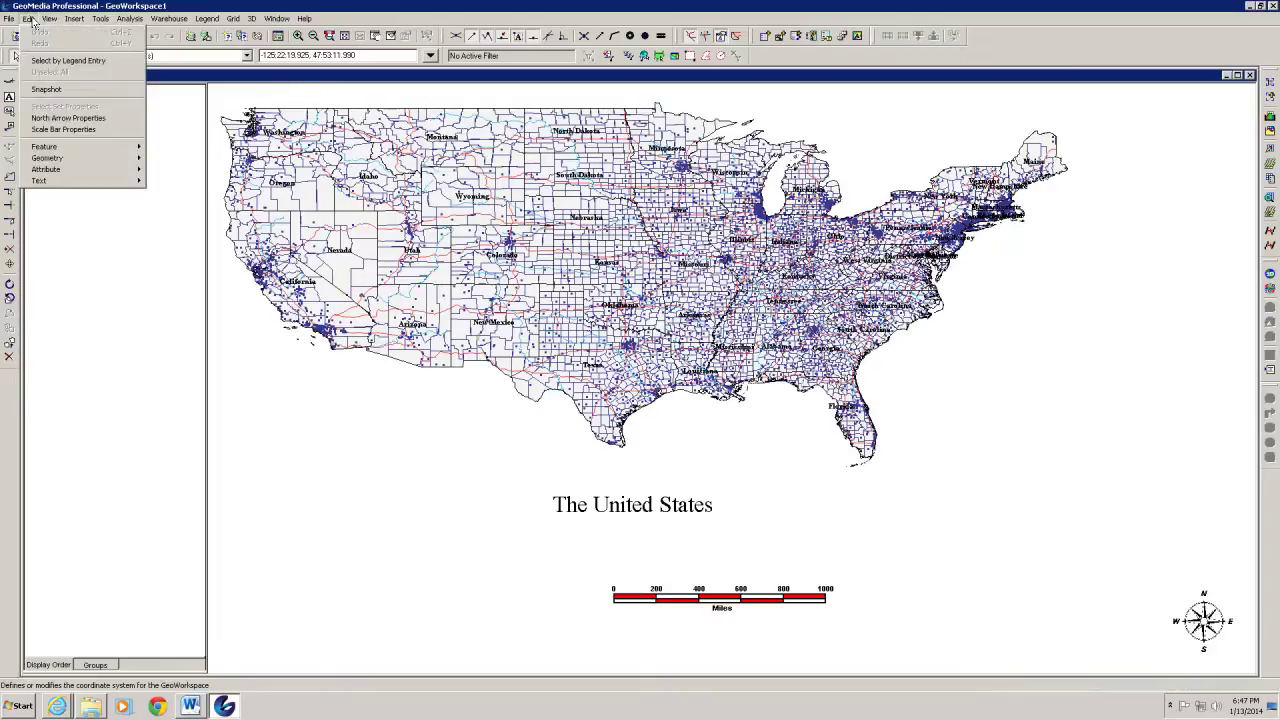
mouse_move(49, 18)
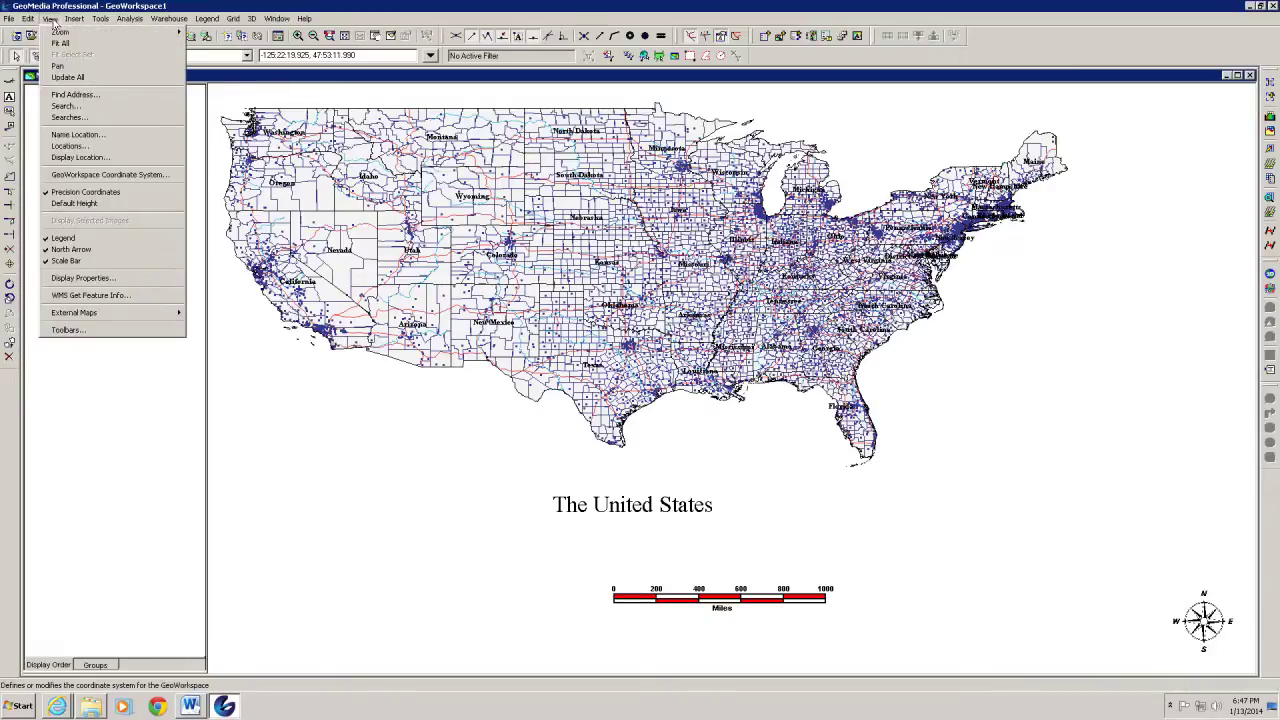
click(76, 175)
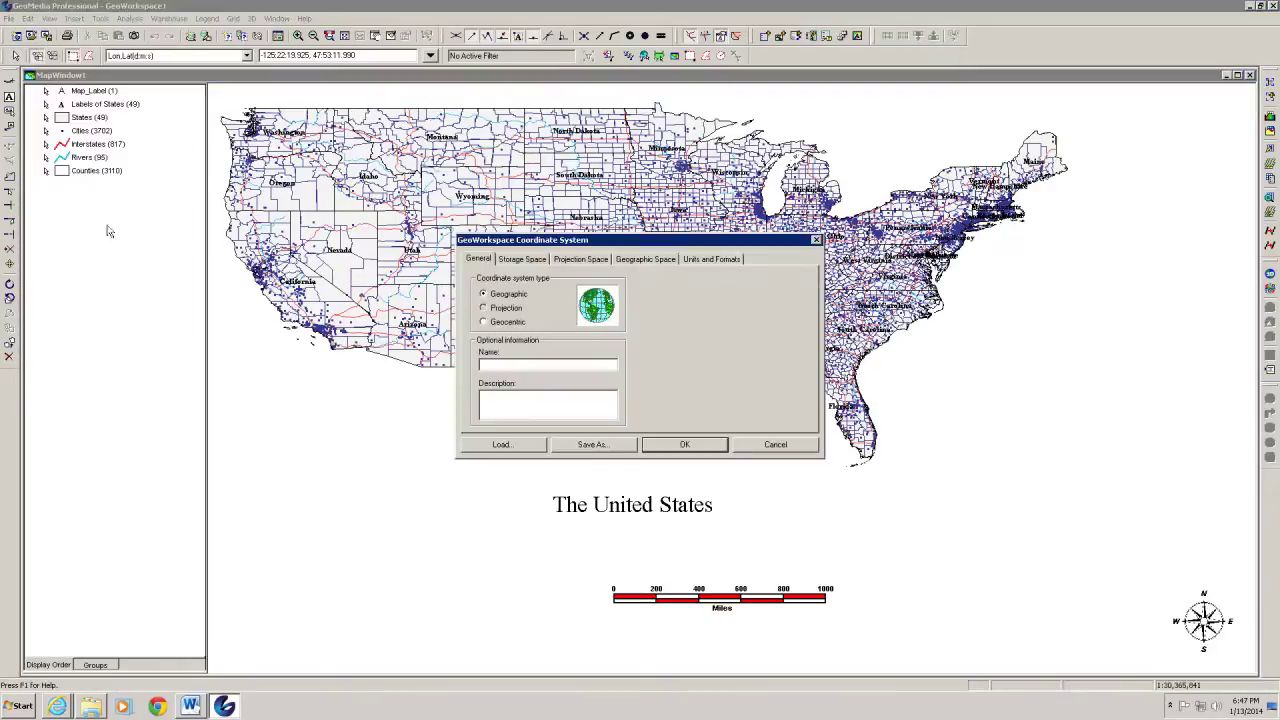
click(484, 309)
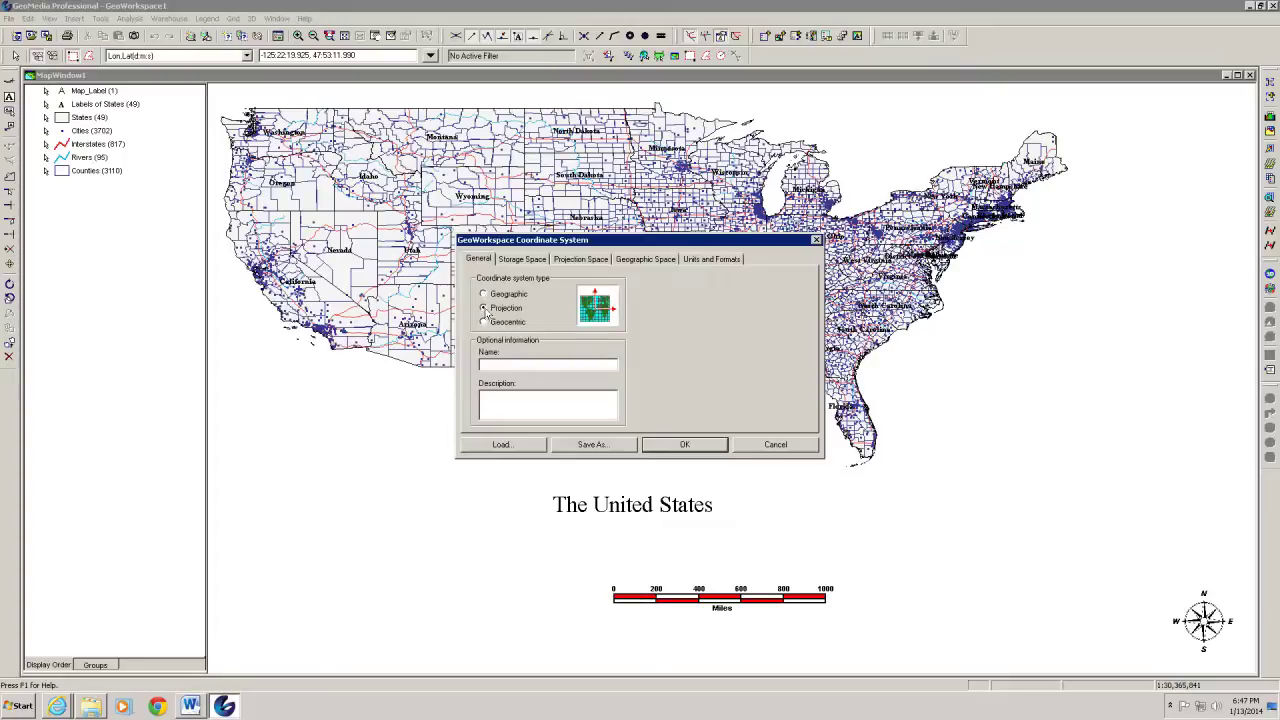
click(566, 260)
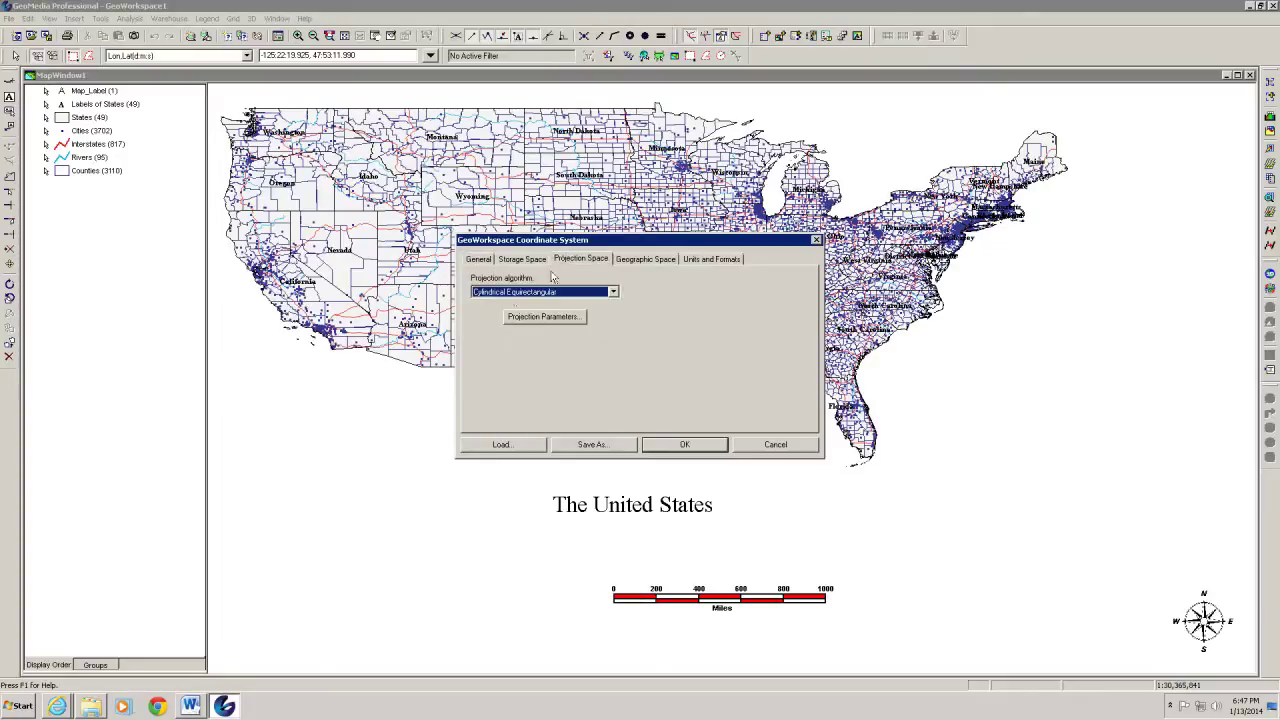
Choose Albers Equal Area as the projection algorithm and apply it
click(614, 292)
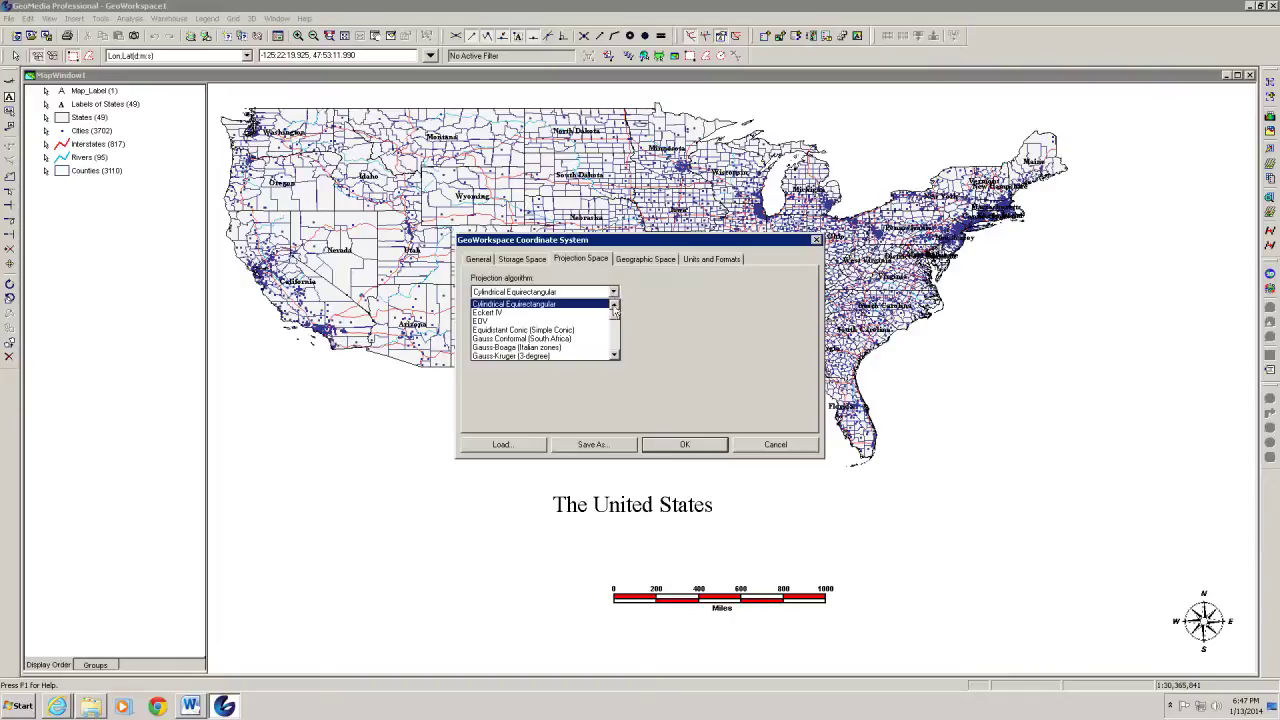
scroll(520, 318, up, 5)
click(520, 313)
click(614, 292)
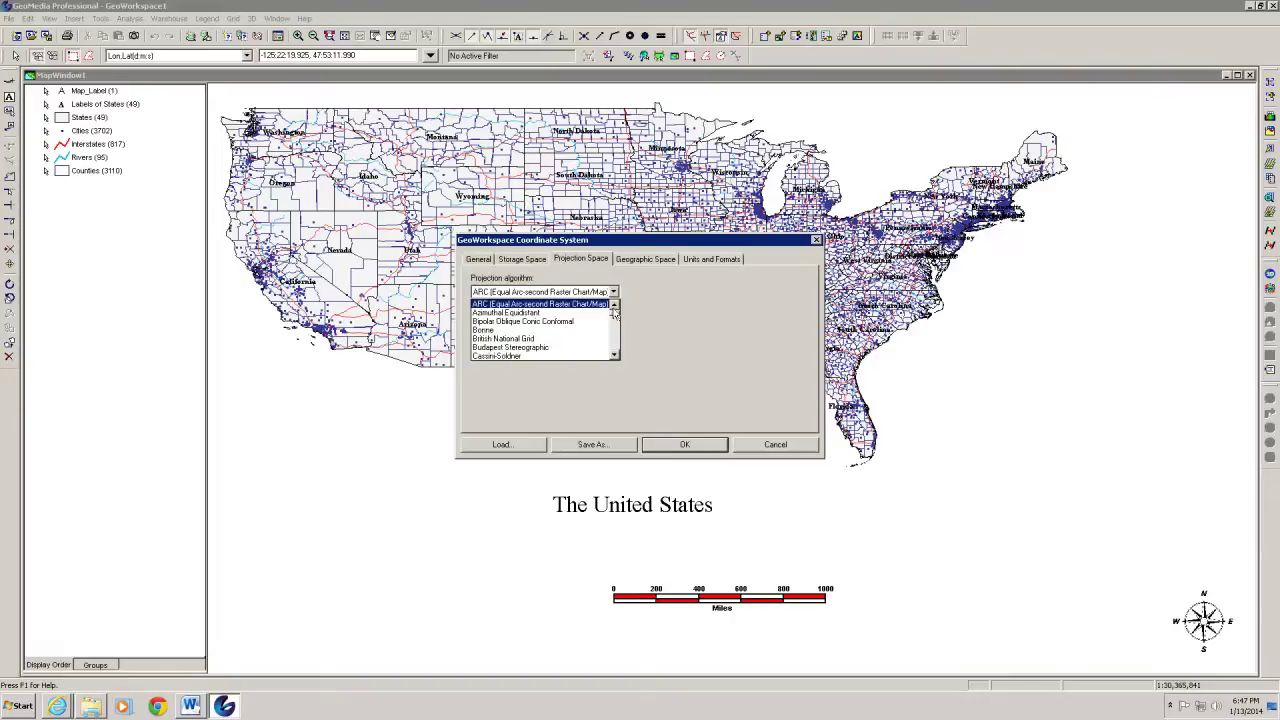
click(614, 305)
click(537, 305)
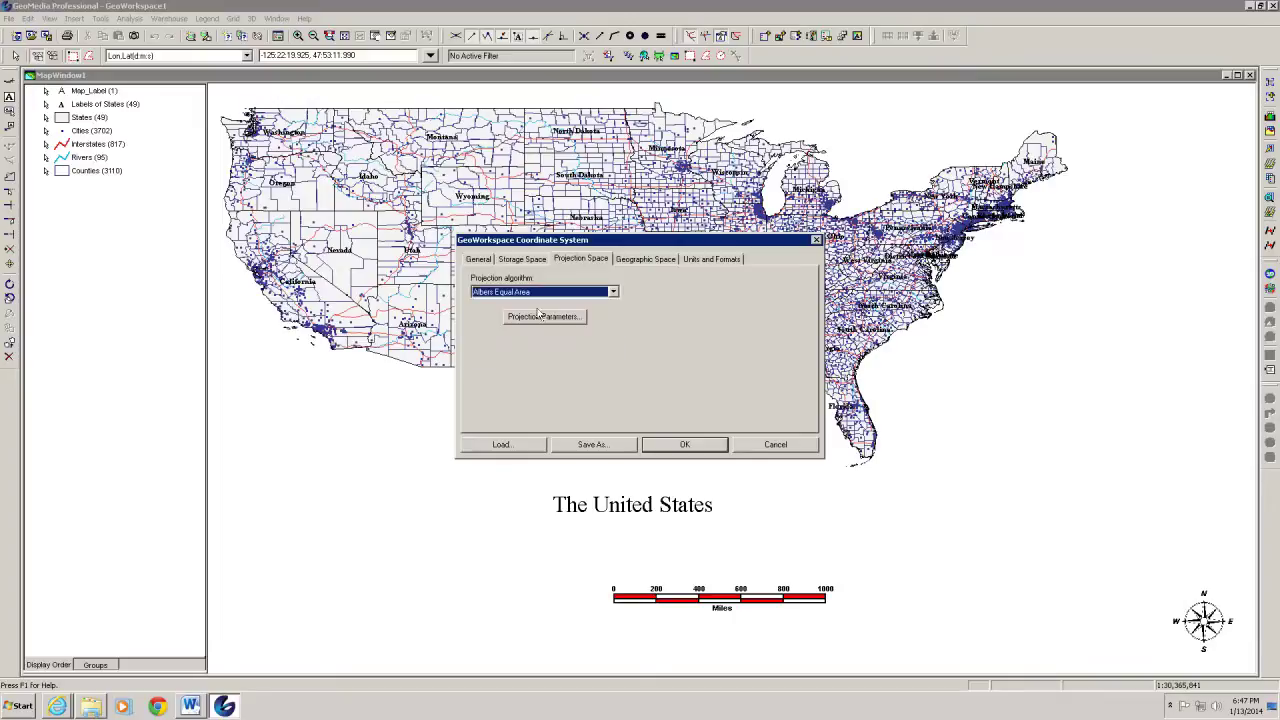
click(682, 443)
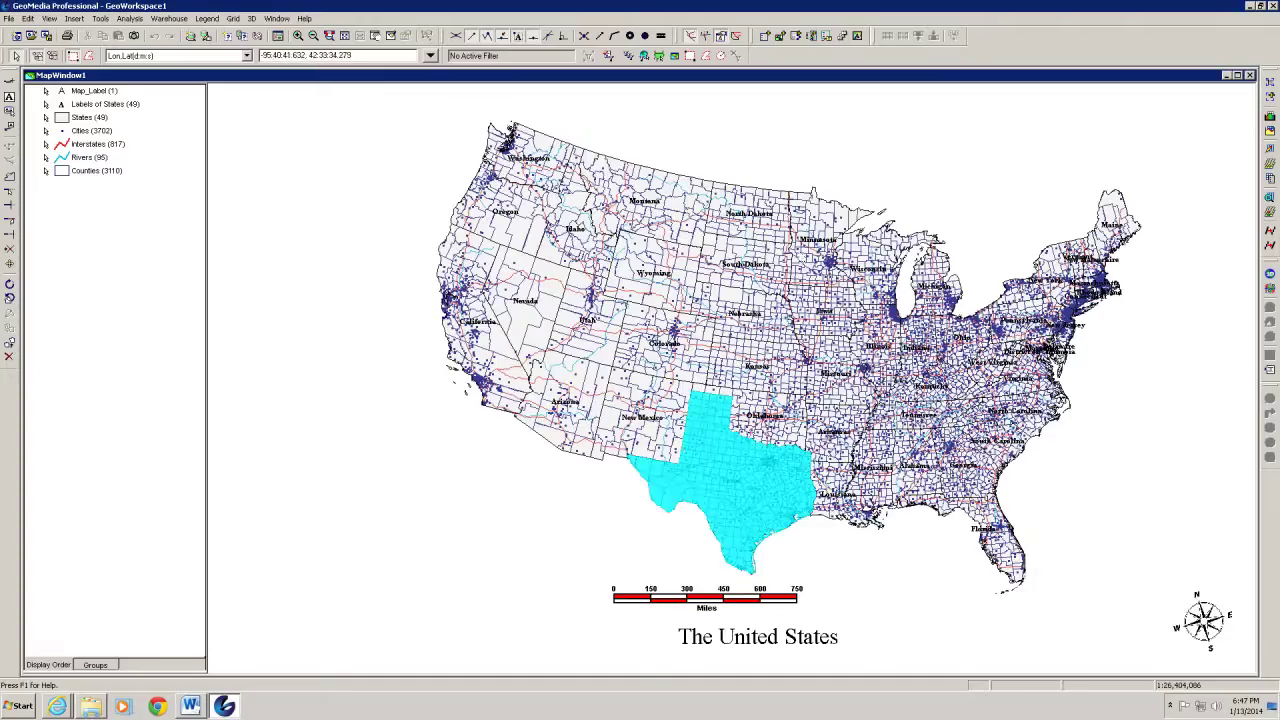
Fit the reprojected map to the window, move the scale bar above the title, and switch to Word
click(345, 37)
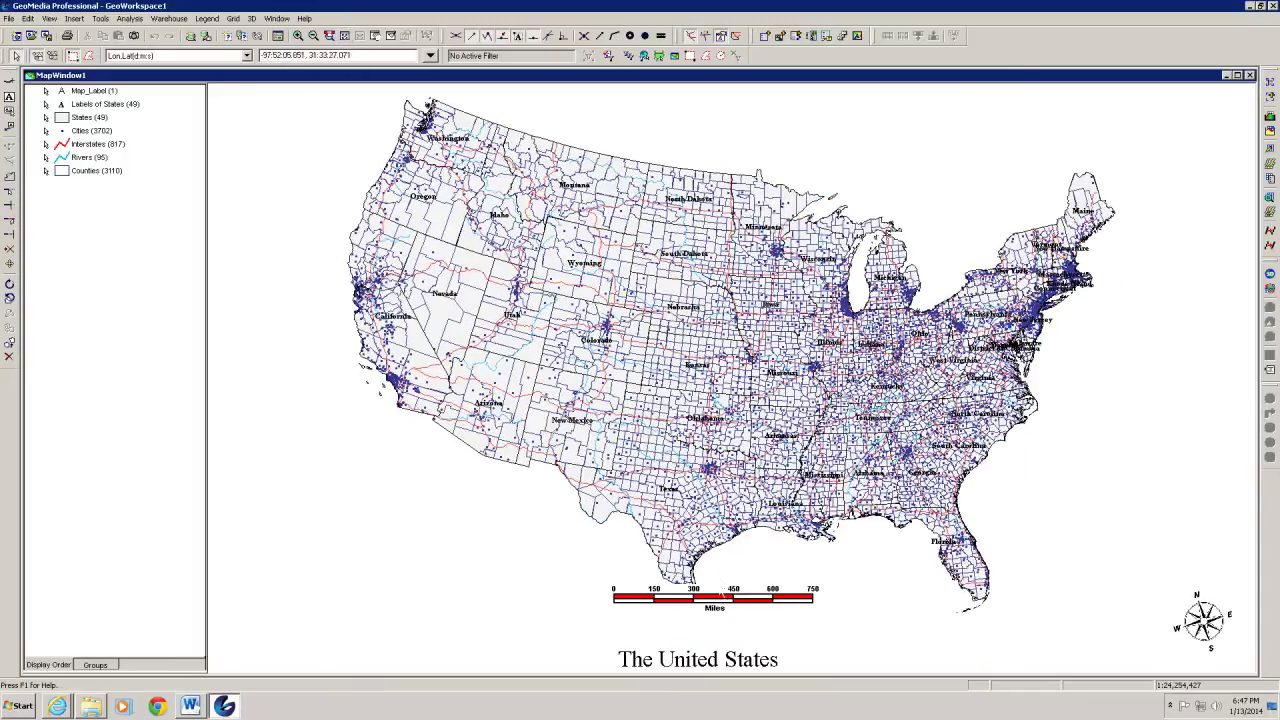
drag(716, 614, 707, 638)
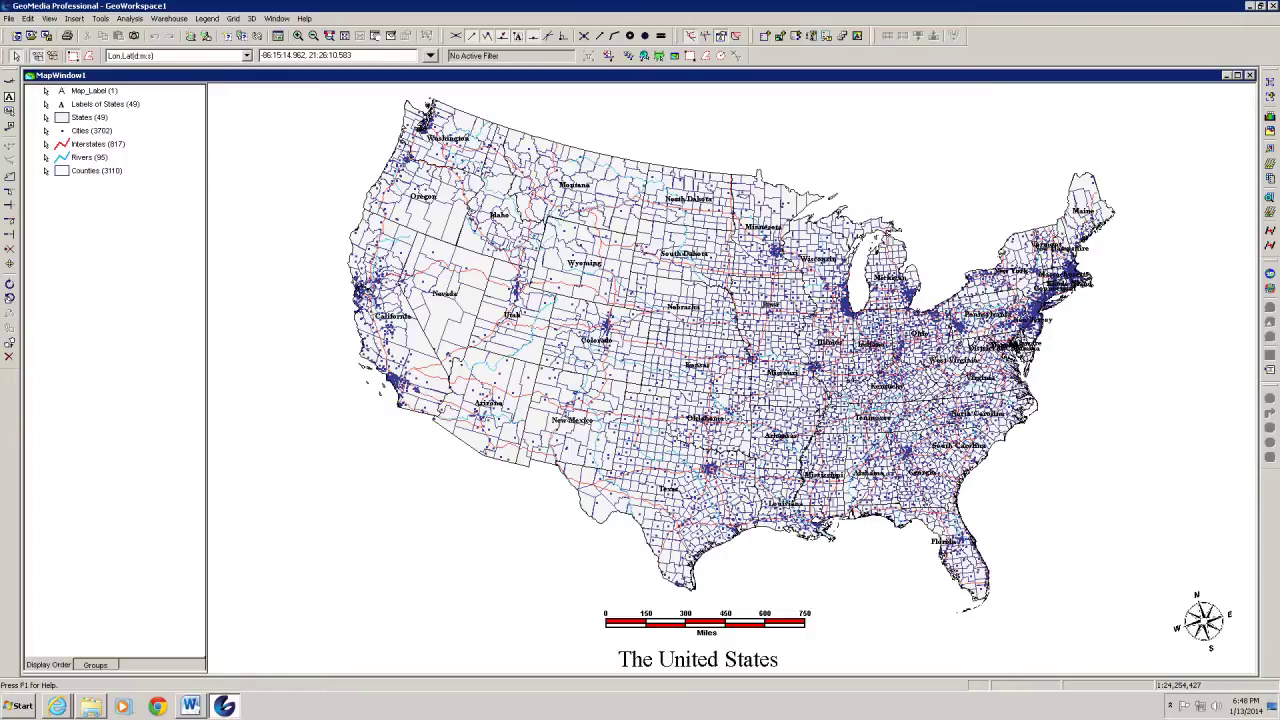
click(187, 707)
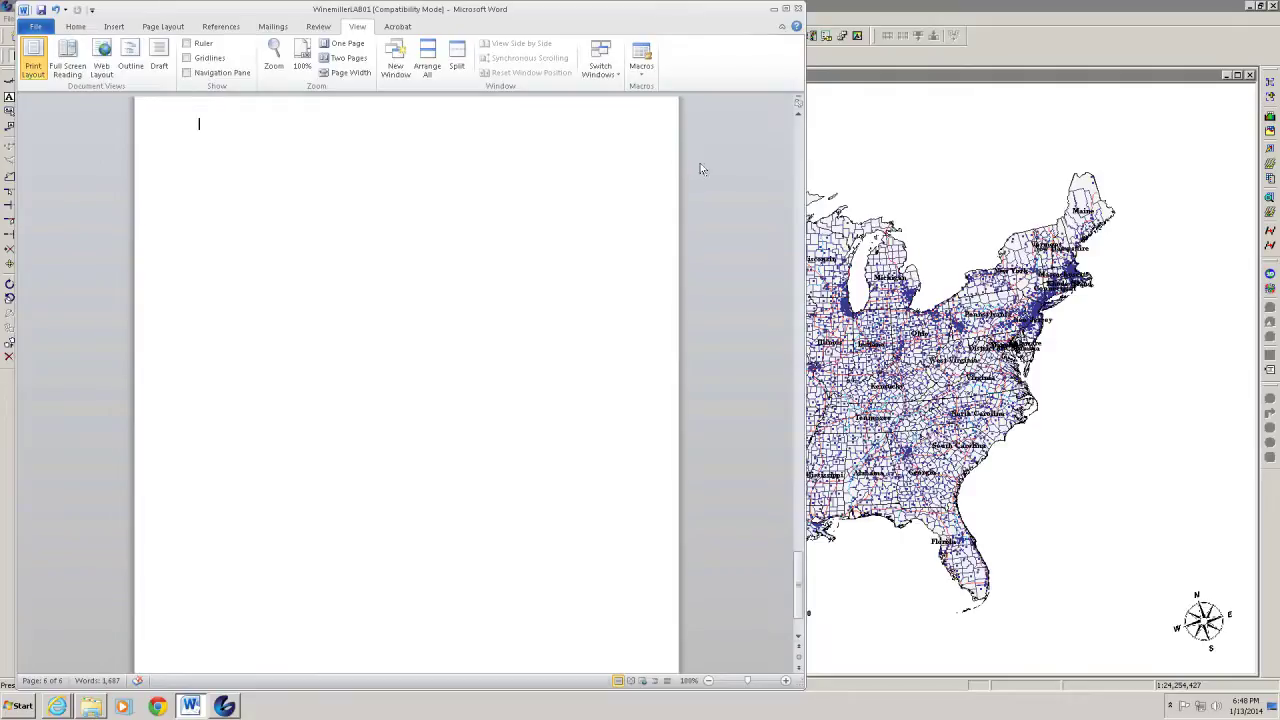
Minimize Word to reveal the GeoMedia map, opening and dismissing the Start menu
click(774, 9)
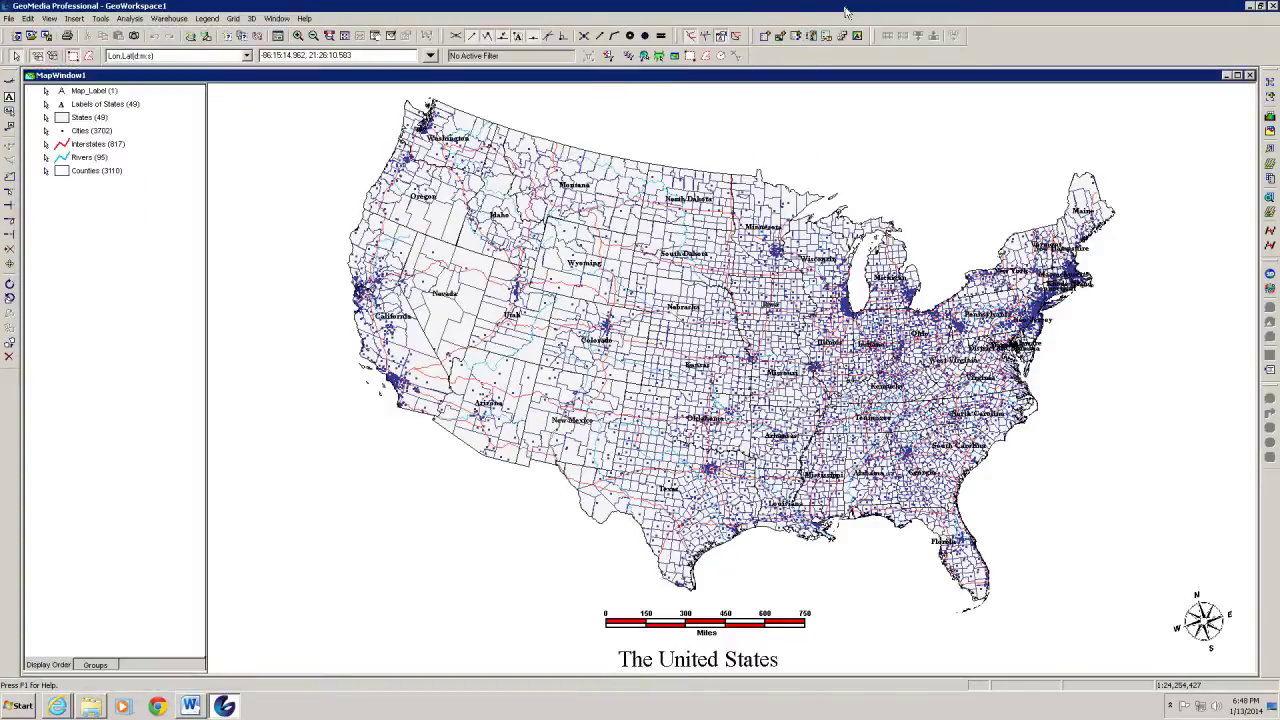
key(super)
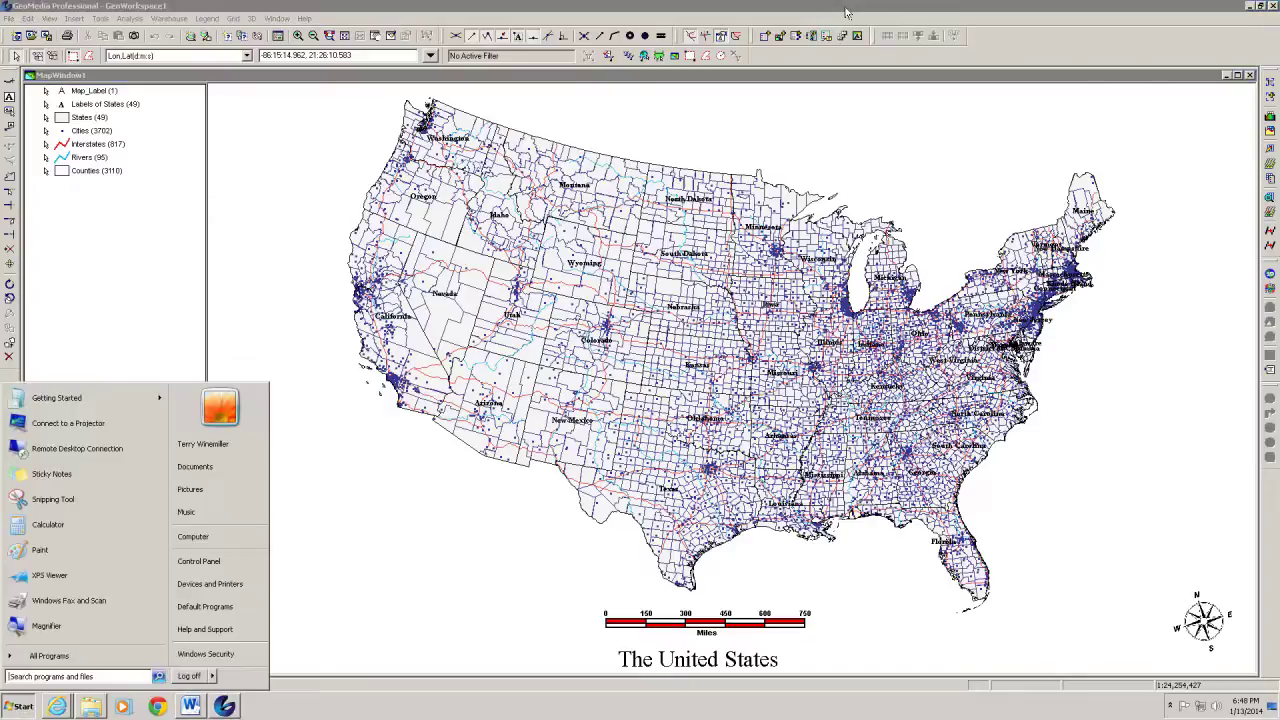
click(432, 549)
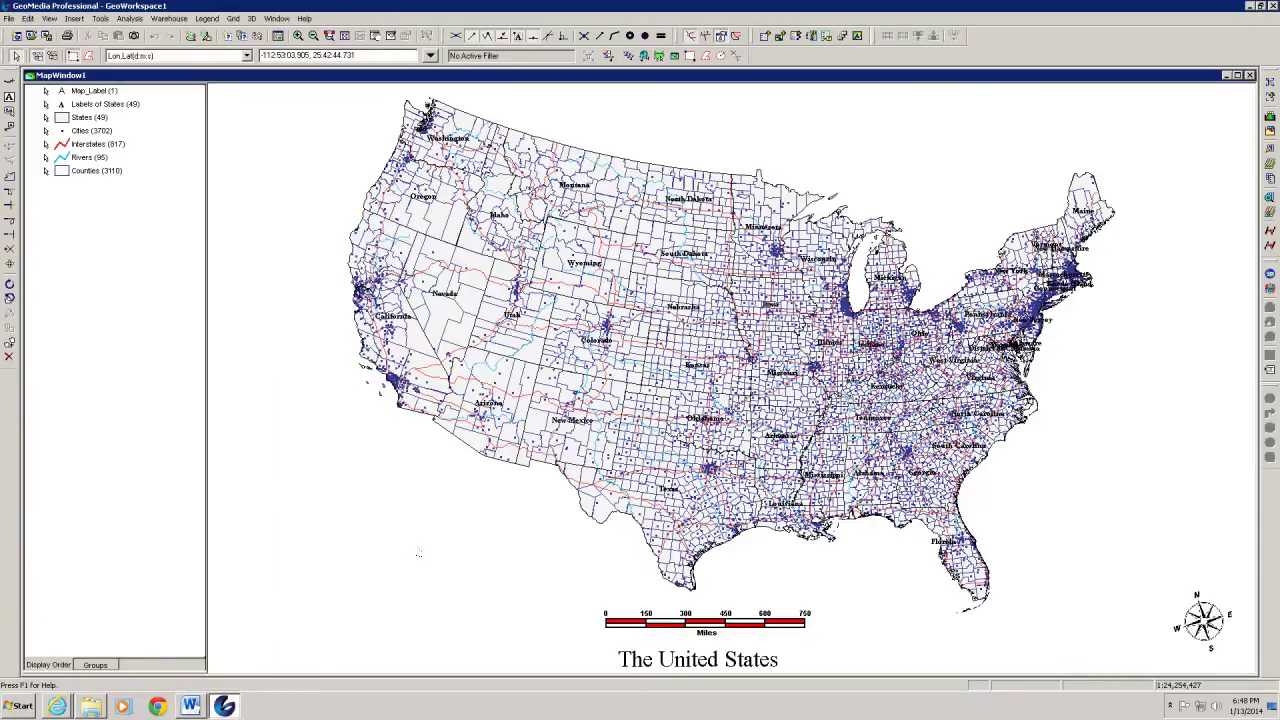
Return to the blank report page, cancel the paste menu, minimize Word and open Start
click(190, 706)
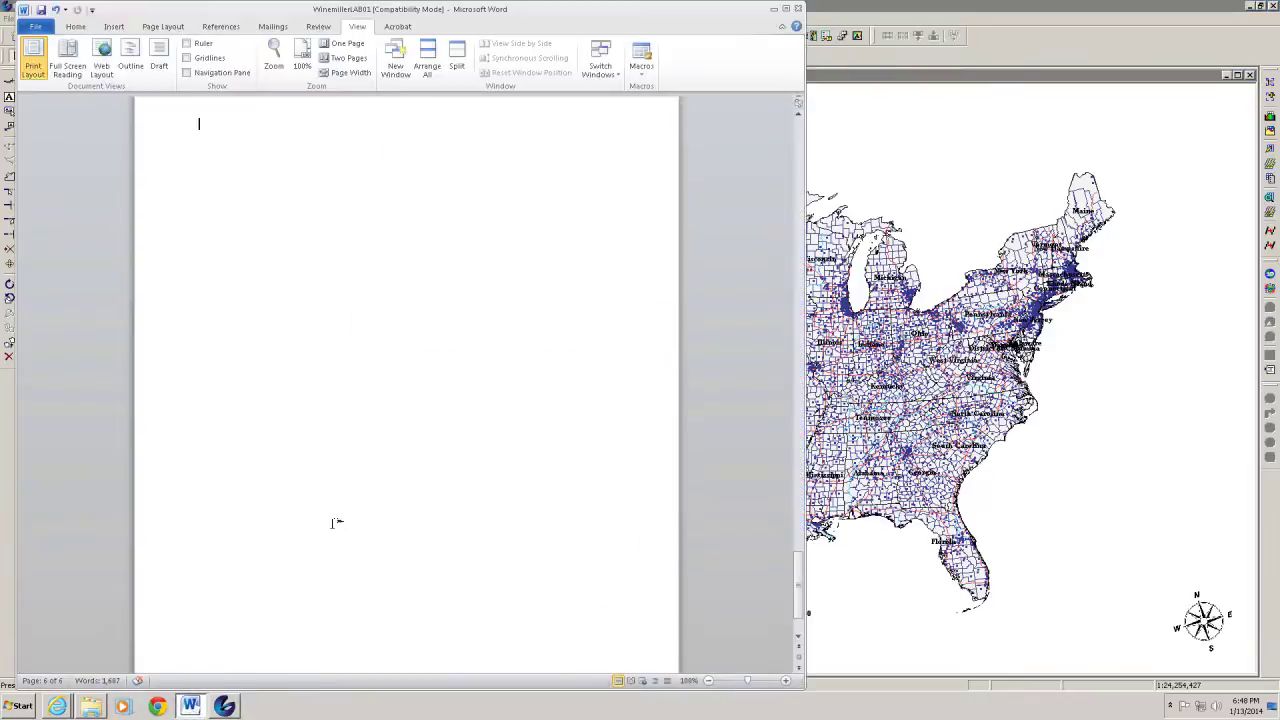
right_click(221, 157)
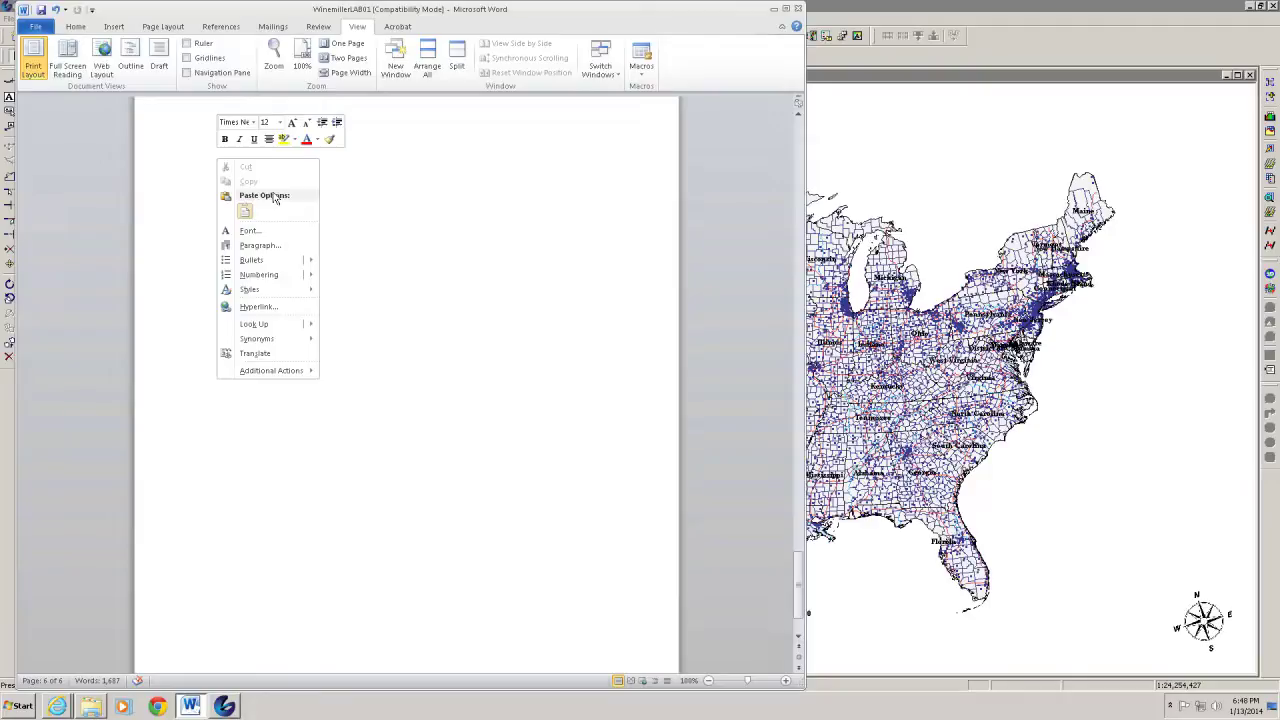
click(247, 211)
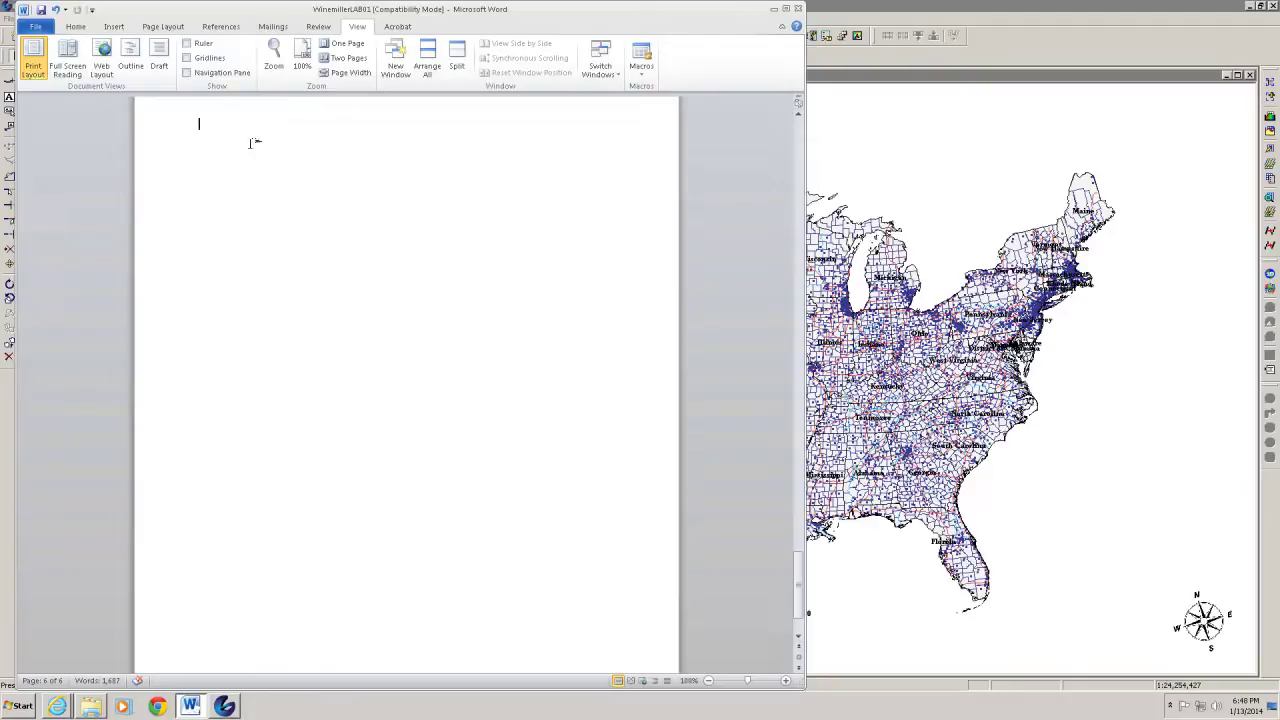
click(772, 10)
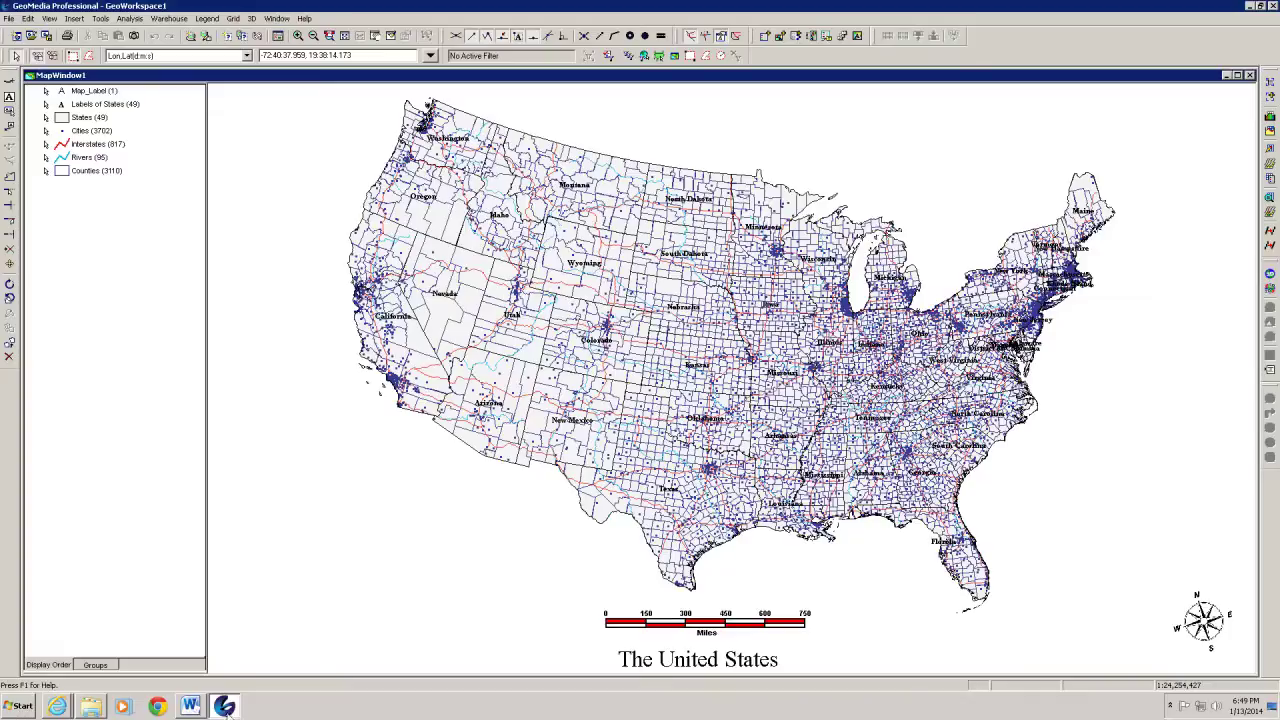
click(22, 707)
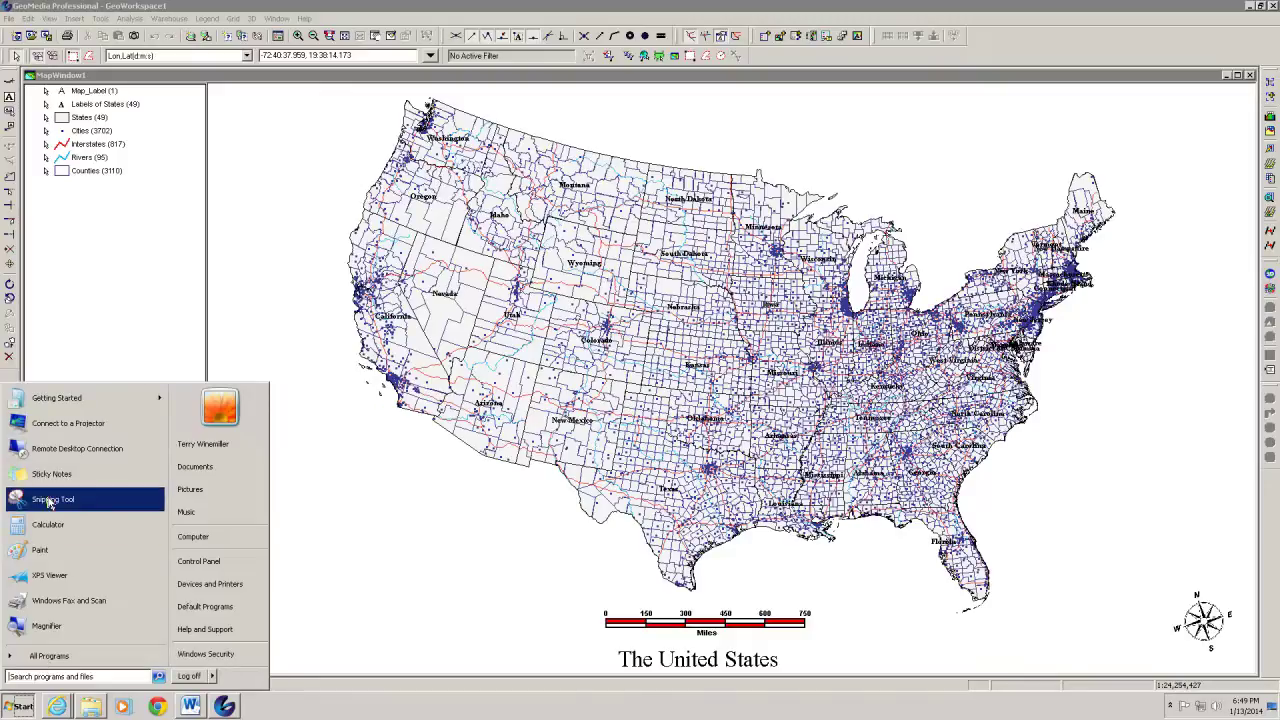
Snip the full GeoMedia map window with Snipping Tool and return to Word
click(48, 500)
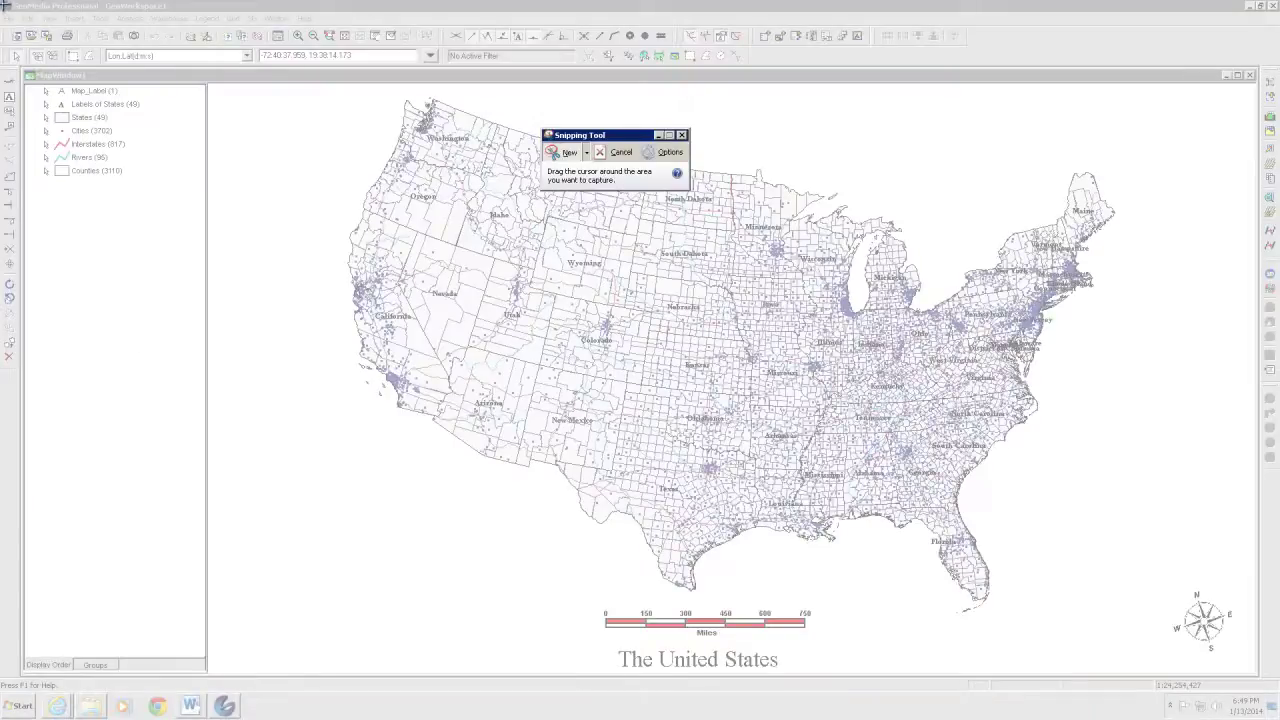
drag(1, 1, 1266, 677)
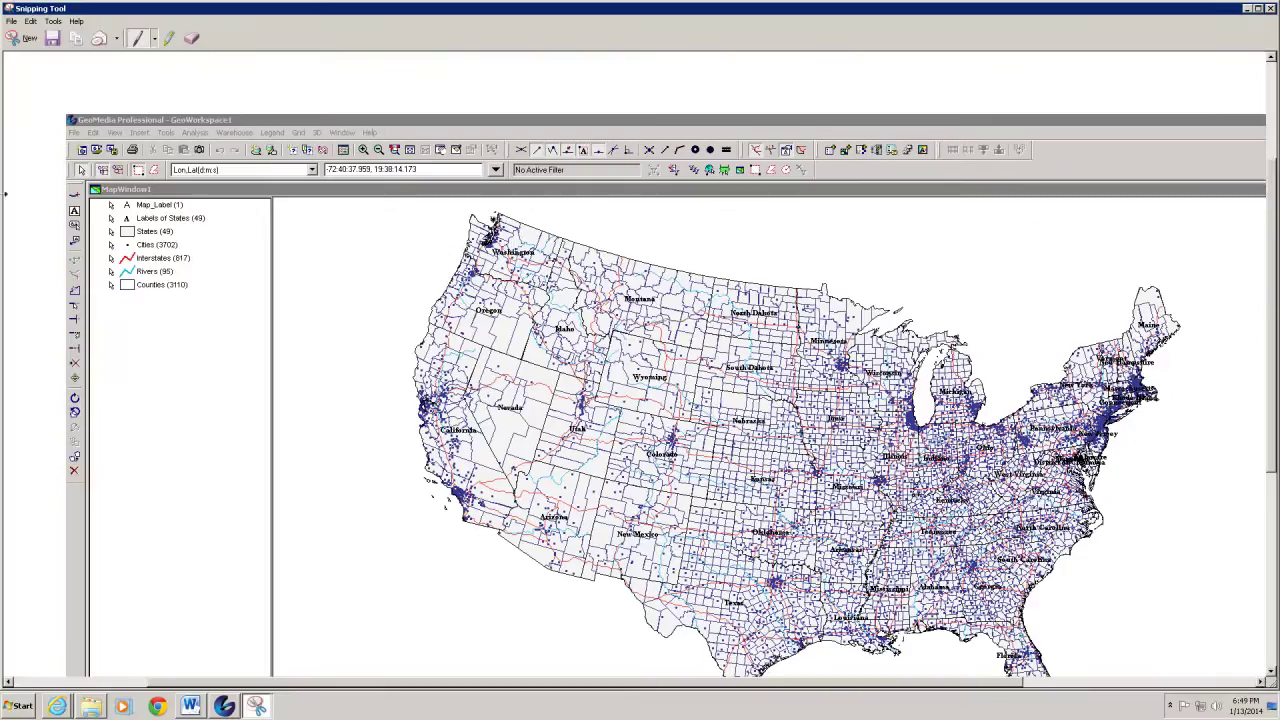
click(200, 710)
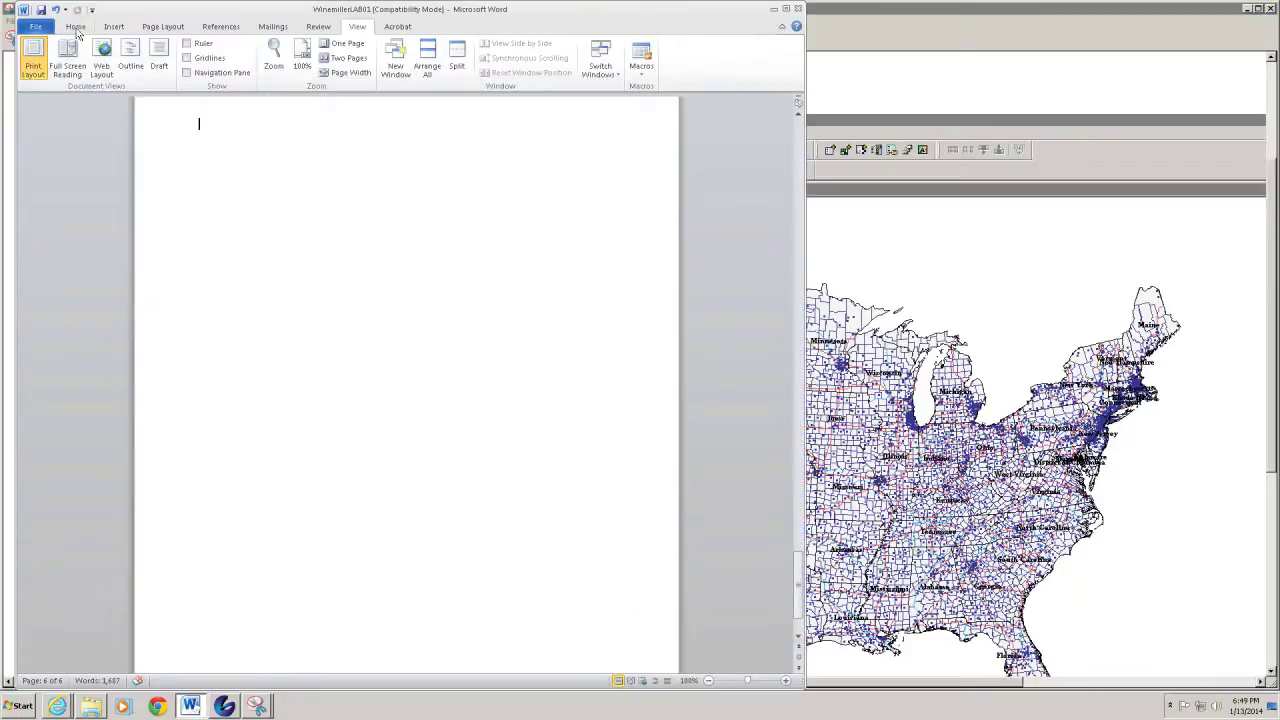
Keep the report page in Portrait orientation
click(152, 30)
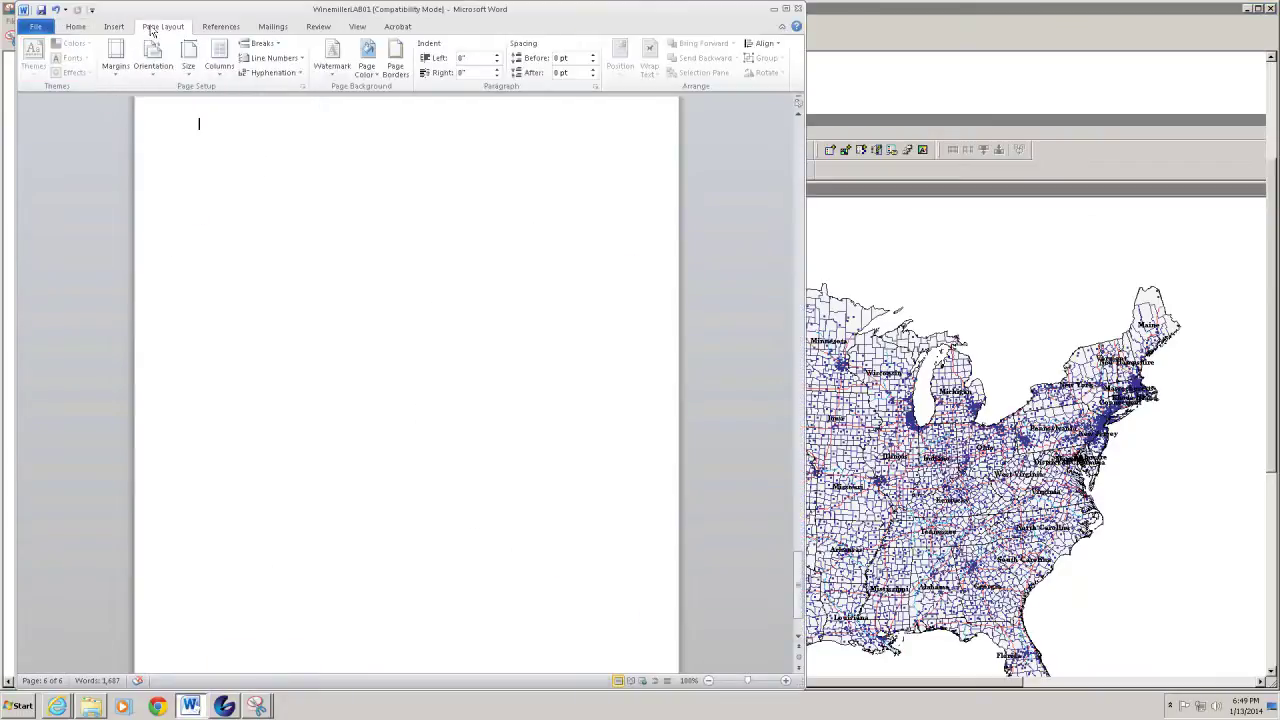
click(153, 60)
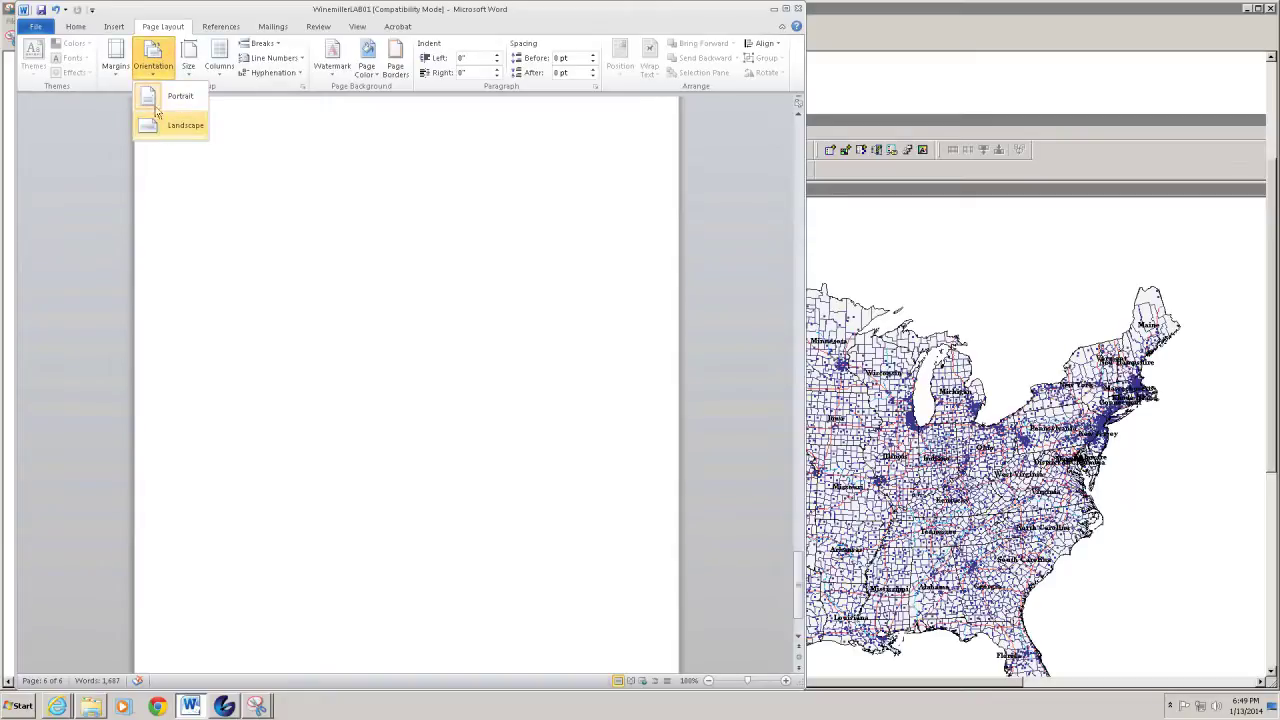
click(155, 100)
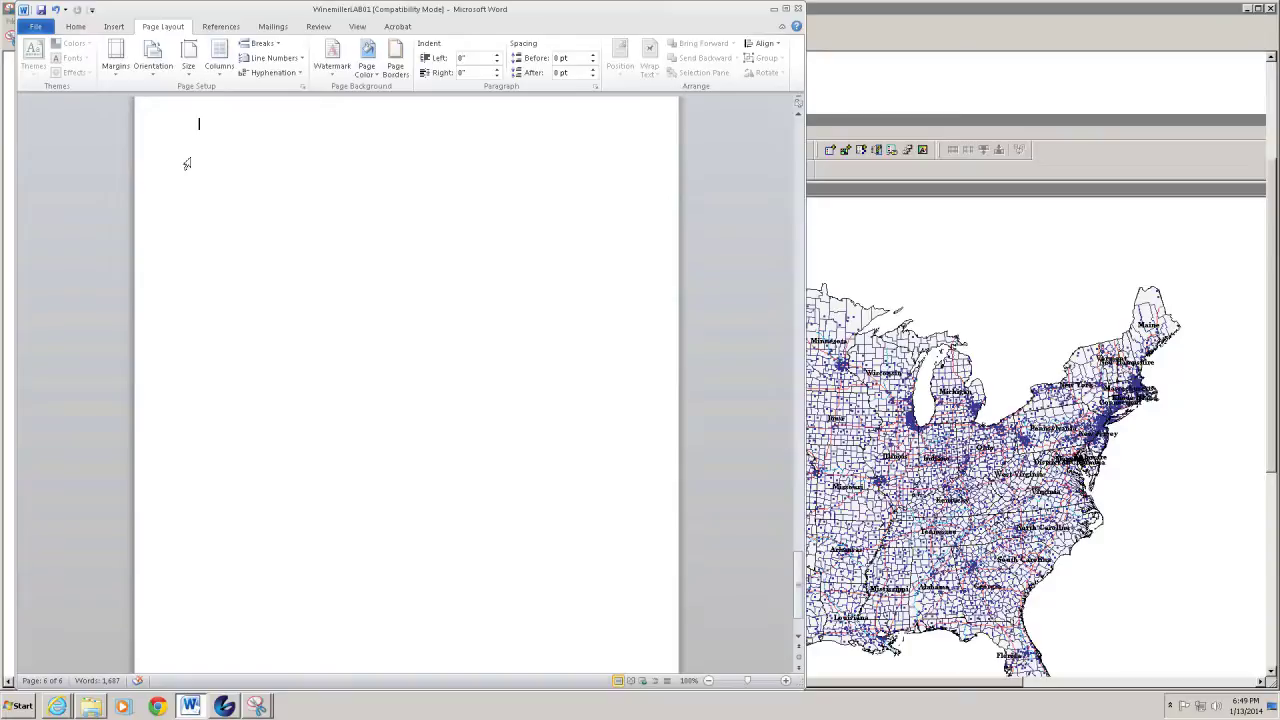
Paste the captured US map screenshot onto the blank page
right_click(199, 162)
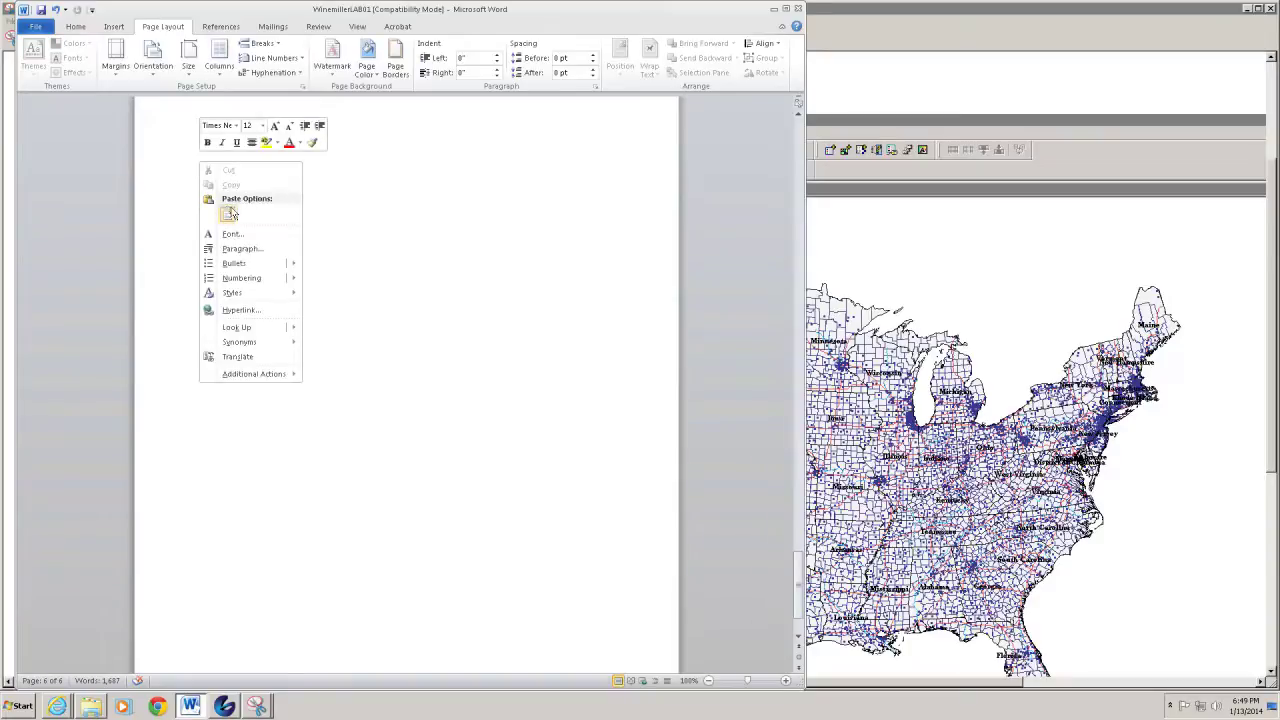
click(409, 185)
key(ctrl+v)
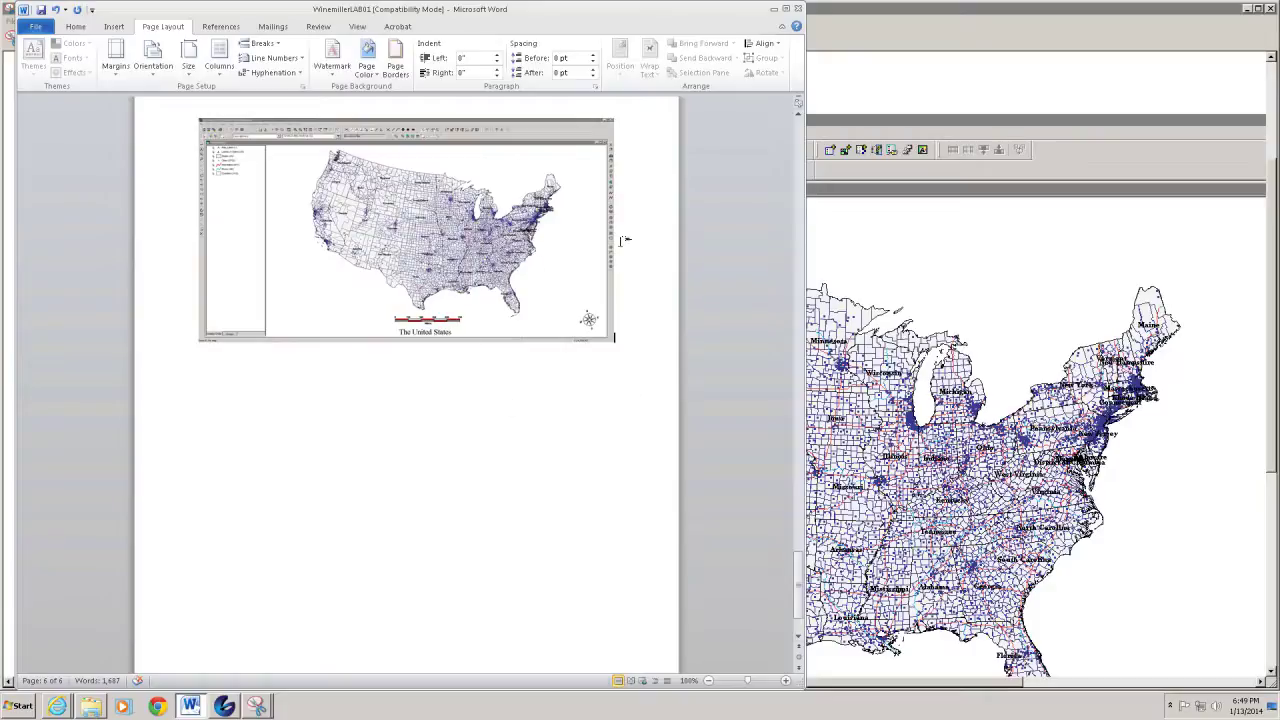
Close the Snipping Tool capture without saving it
click(773, 12)
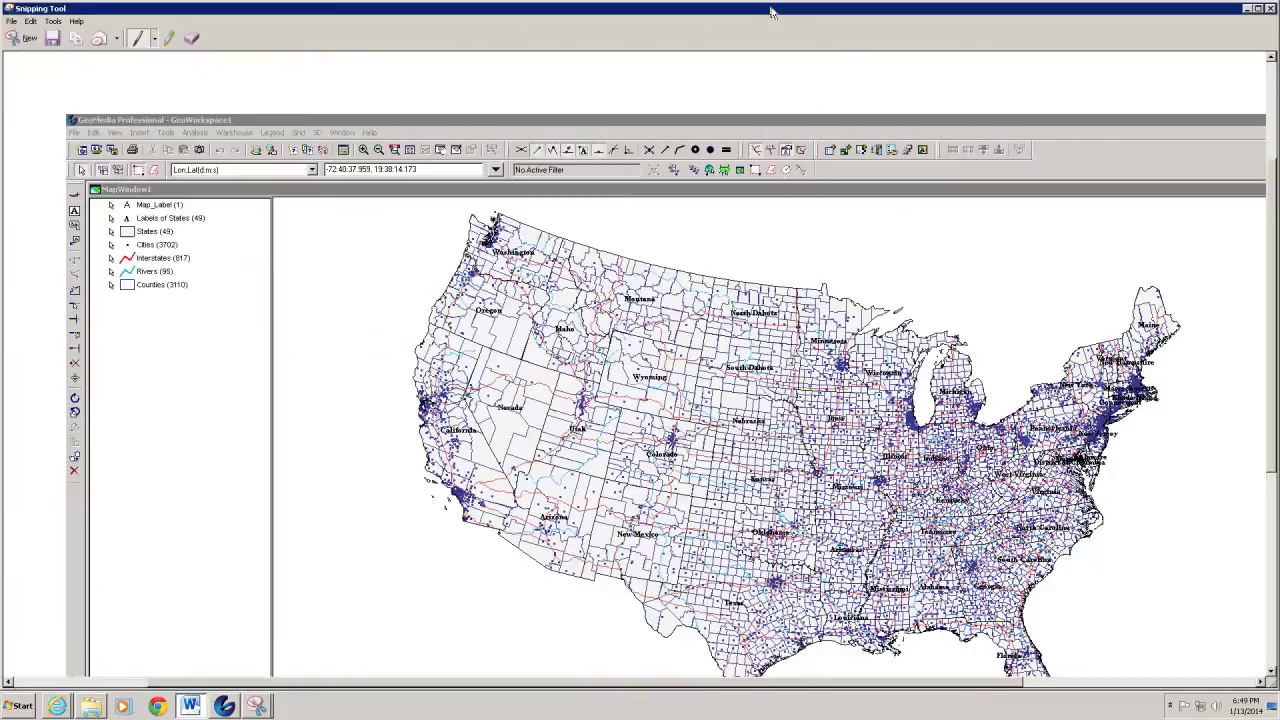
click(1270, 8)
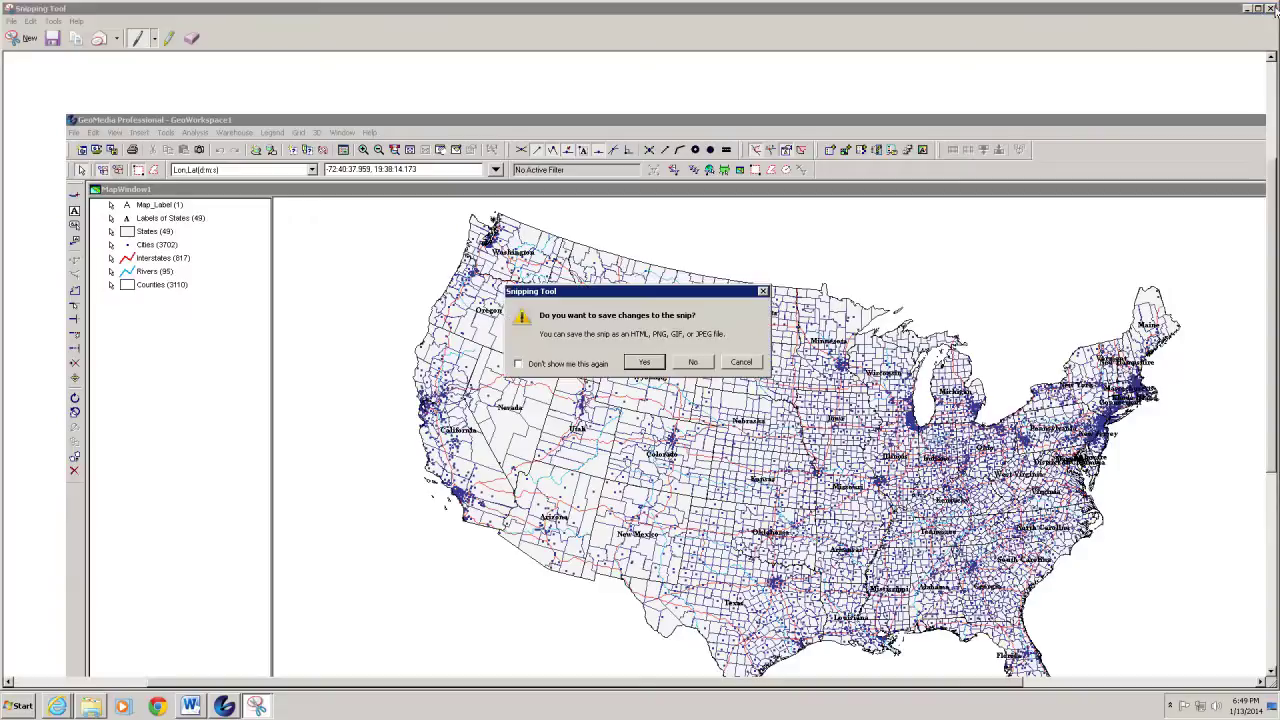
click(692, 362)
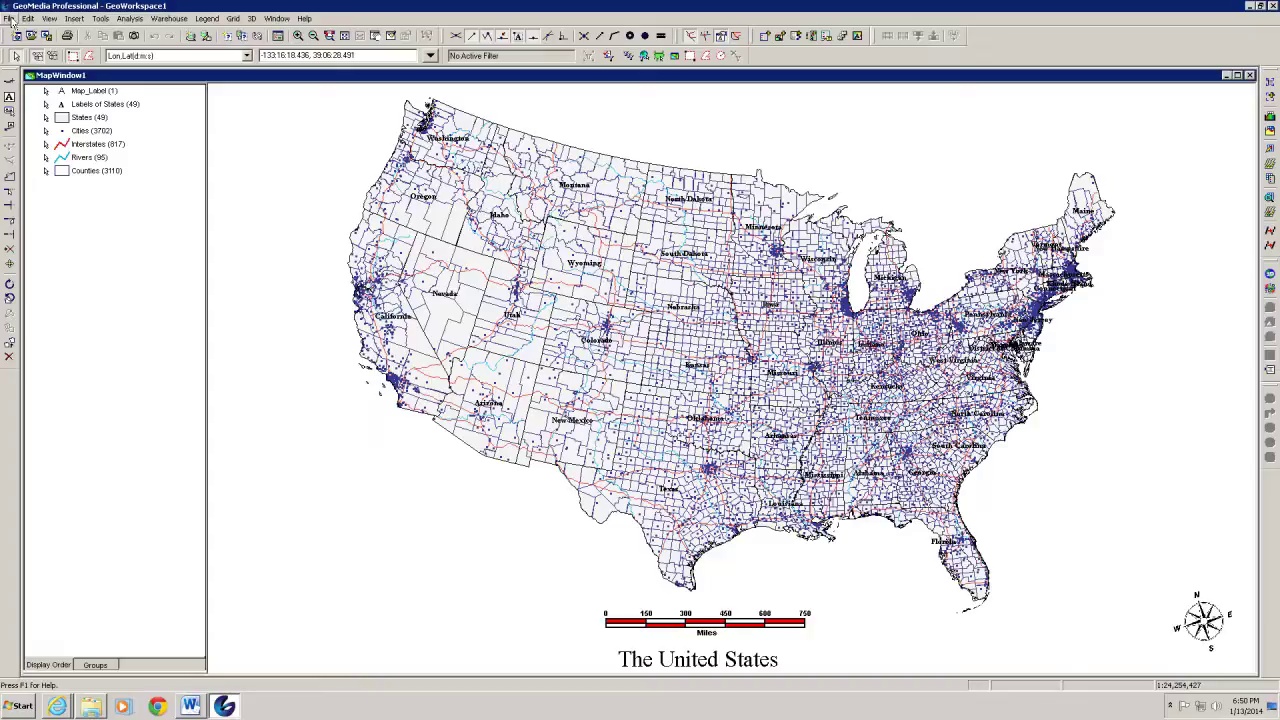
Save the GeoWorkspace under the student's LAB01A file name inside the LAB01 folder on drive C
click(9, 19)
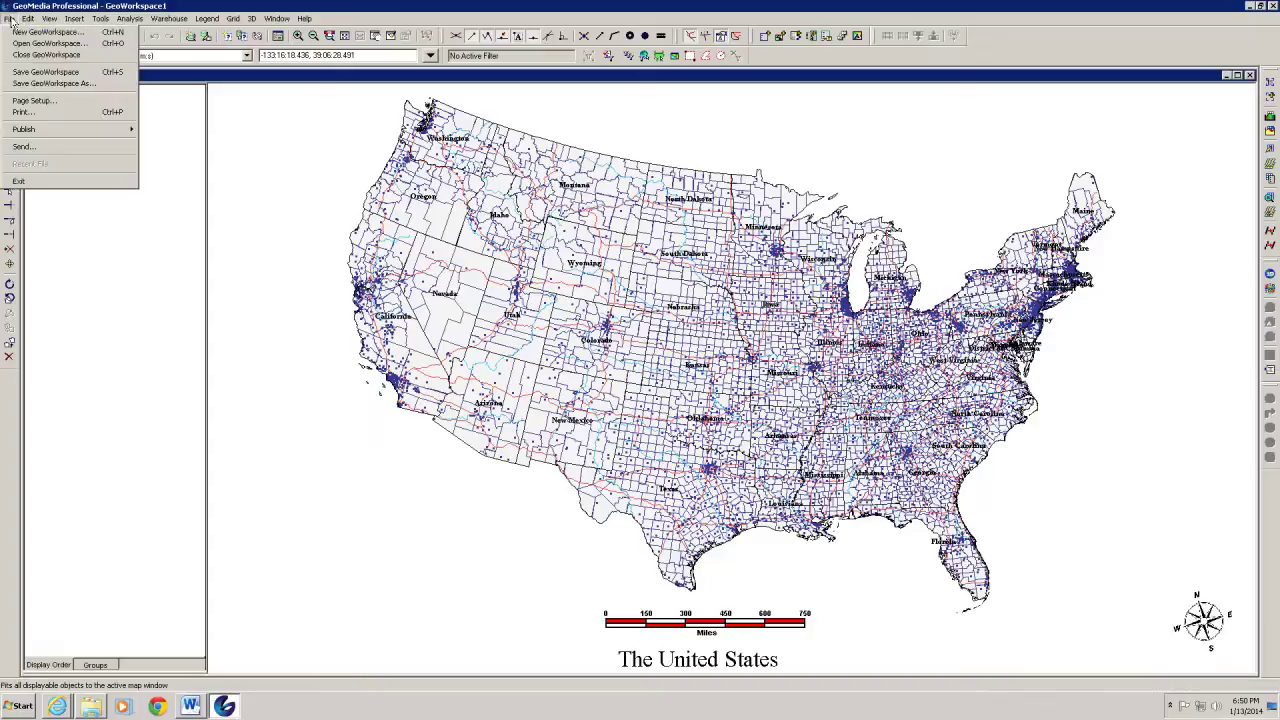
click(20, 83)
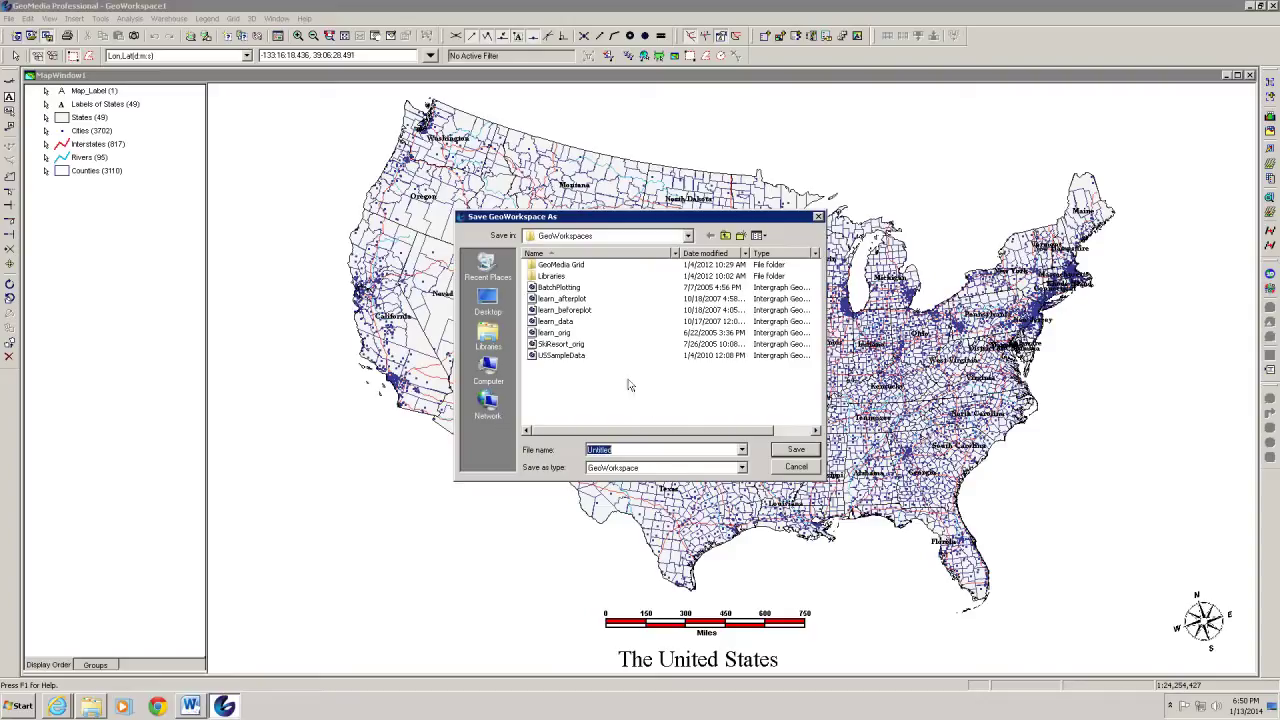
click(688, 236)
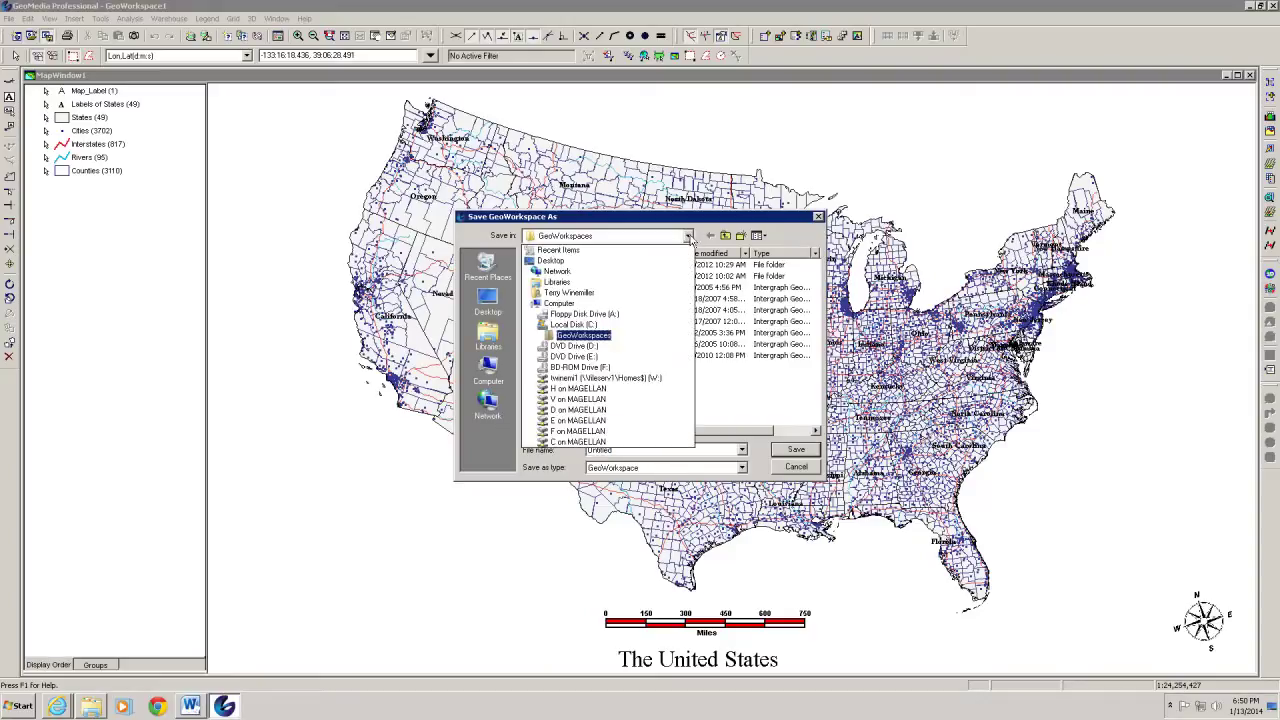
click(612, 323)
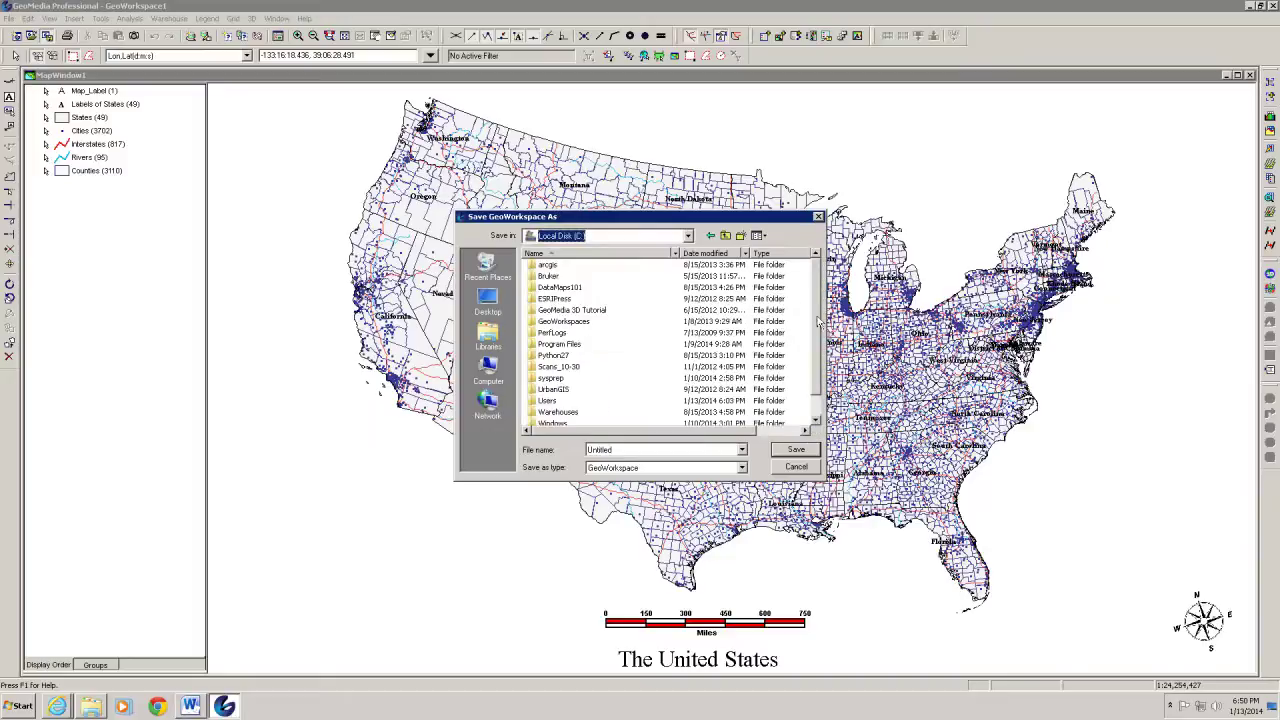
scroll(818, 322, down, 1)
double_click(540, 412)
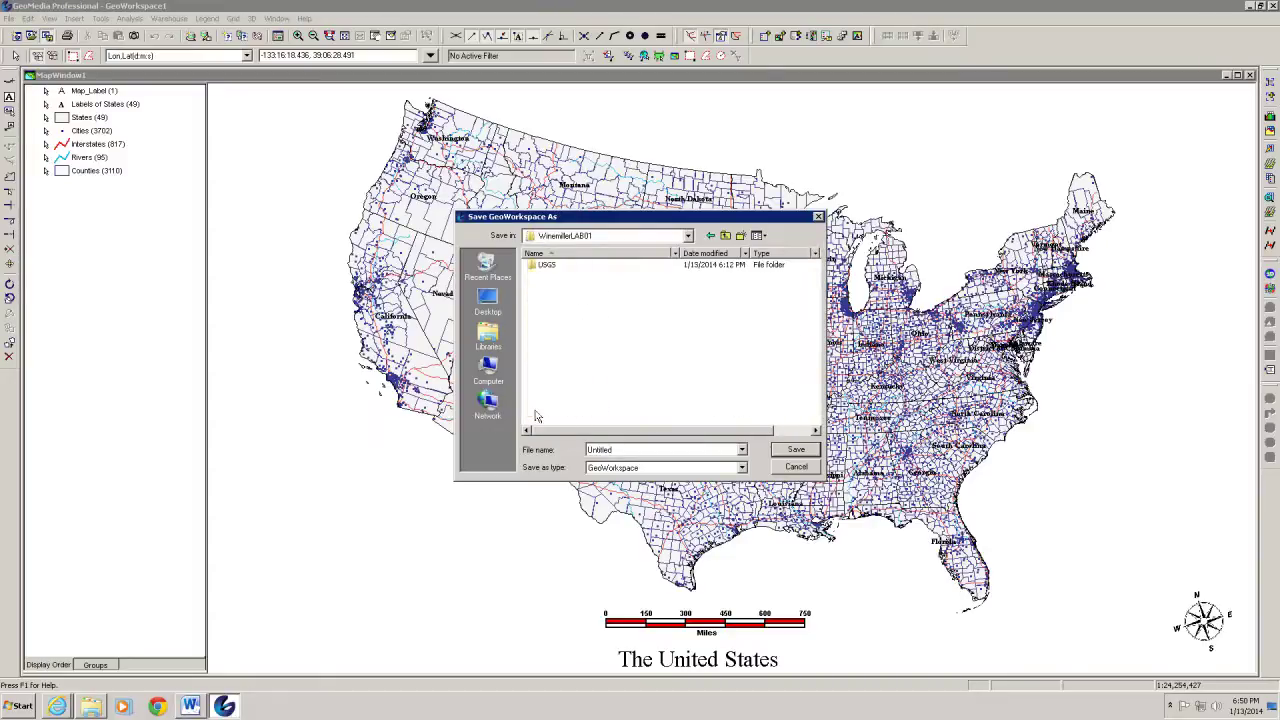
double_click(622, 449)
text(WinemillerLAB01A)
click(795, 450)
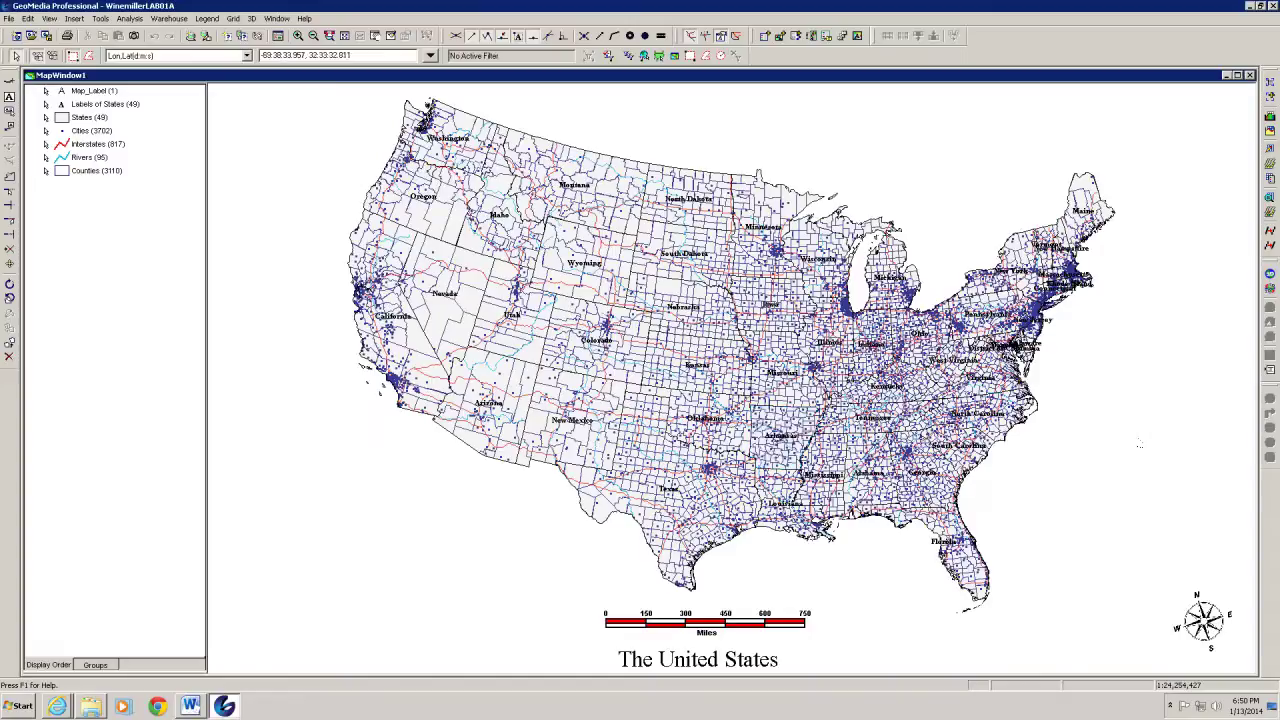
Close GeoMedia Professional and bring up the WinemillerLAB01 folder in Windows Explorer
click(1272, 6)
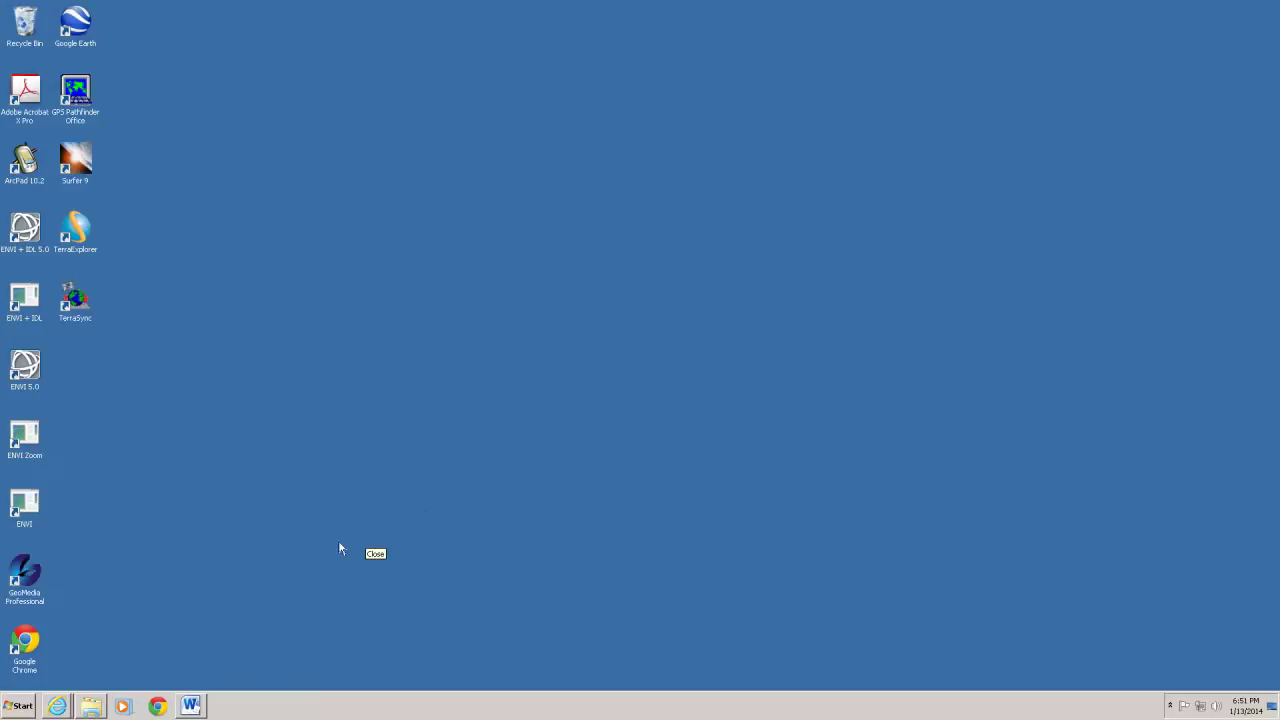
click(89, 708)
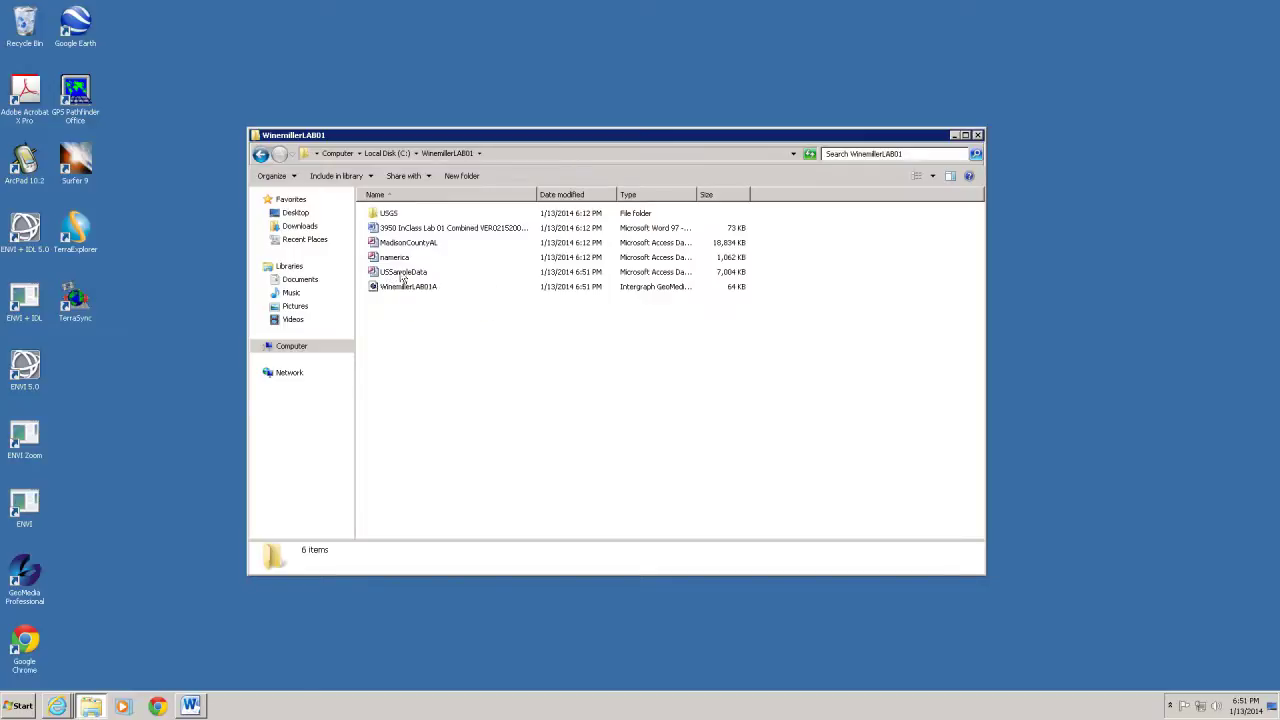
Open USSampleData past the security warning and view the Counties, Cities, States and Map_Label tables
double_click(382, 275)
click(677, 361)
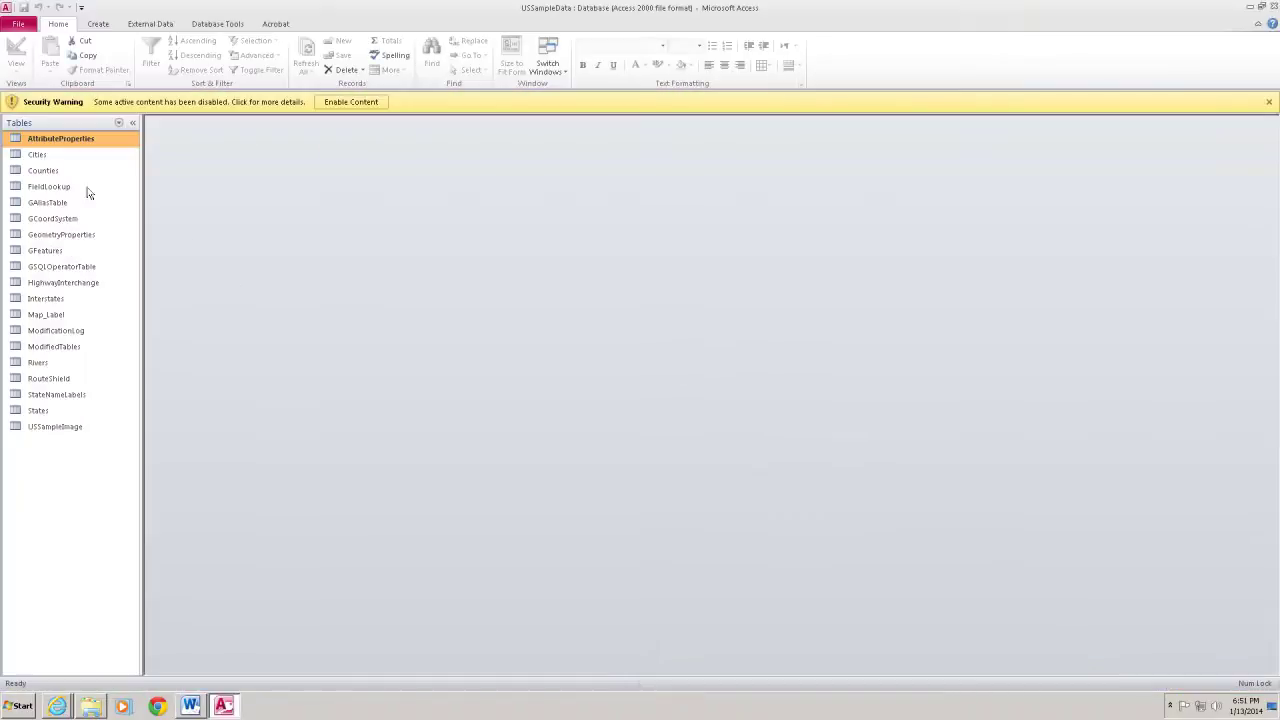
click(30, 174)
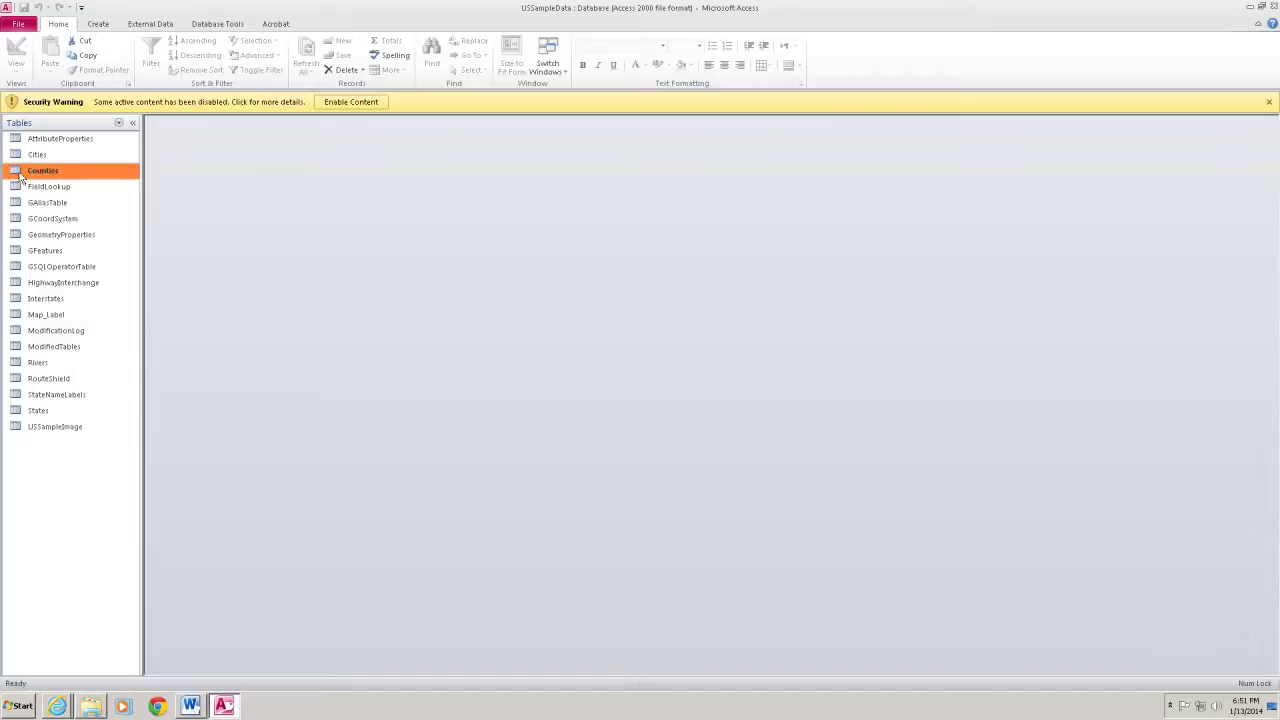
double_click(20, 176)
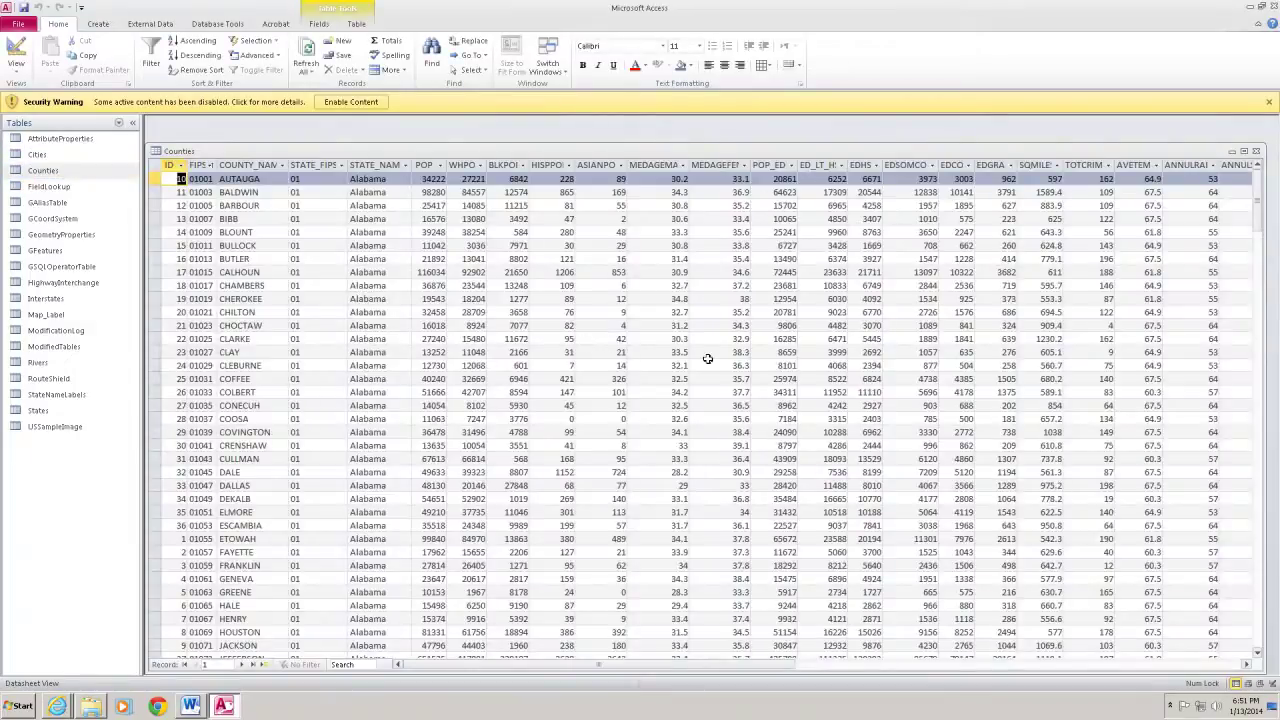
double_click(15, 156)
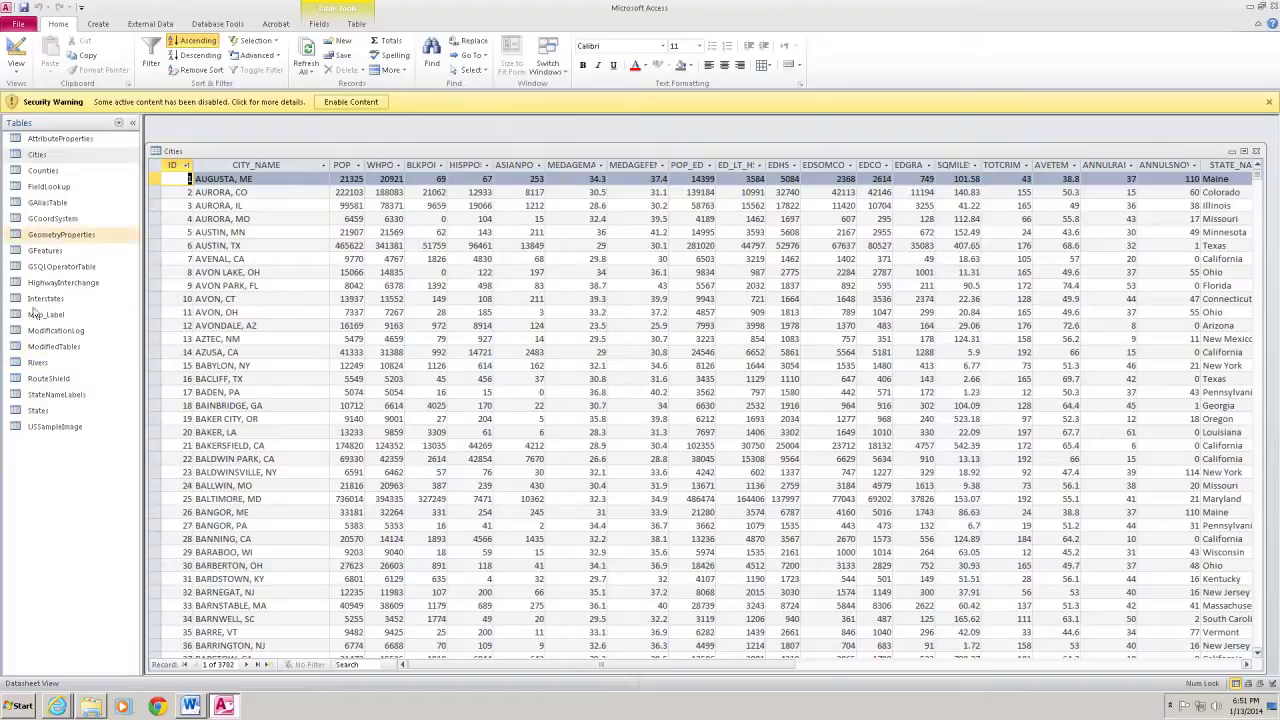
double_click(22, 411)
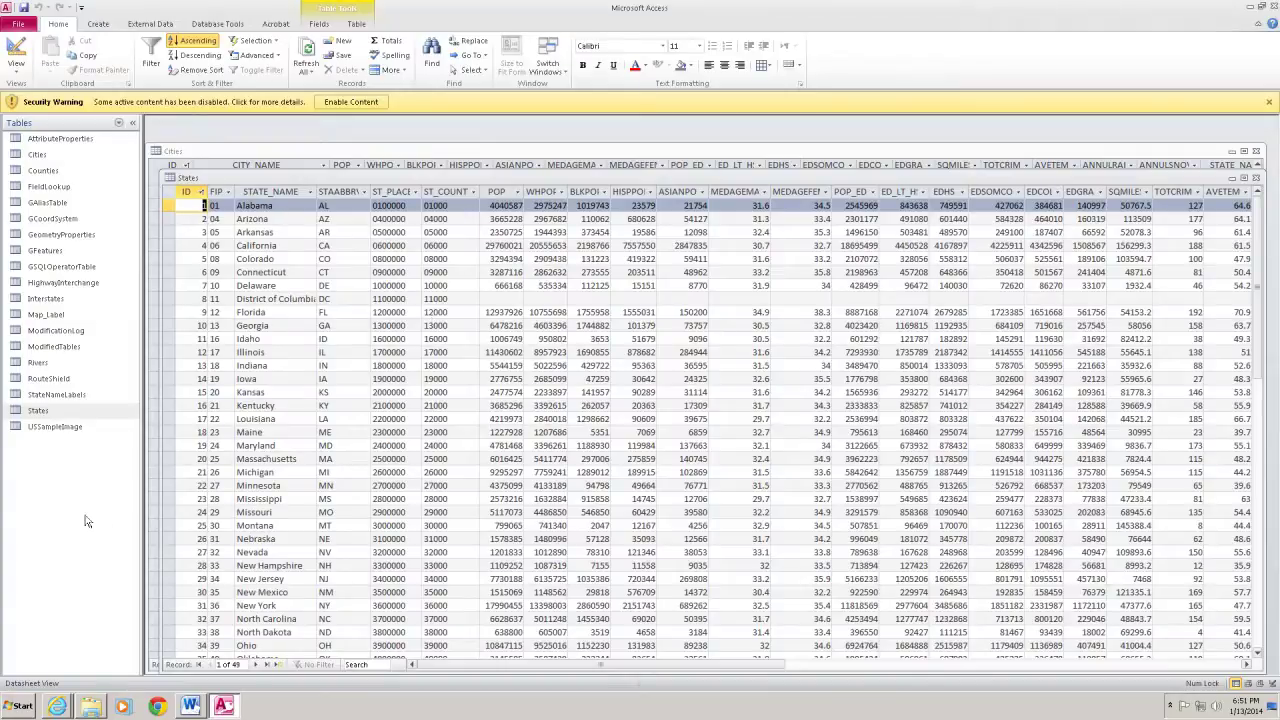
double_click(30, 315)
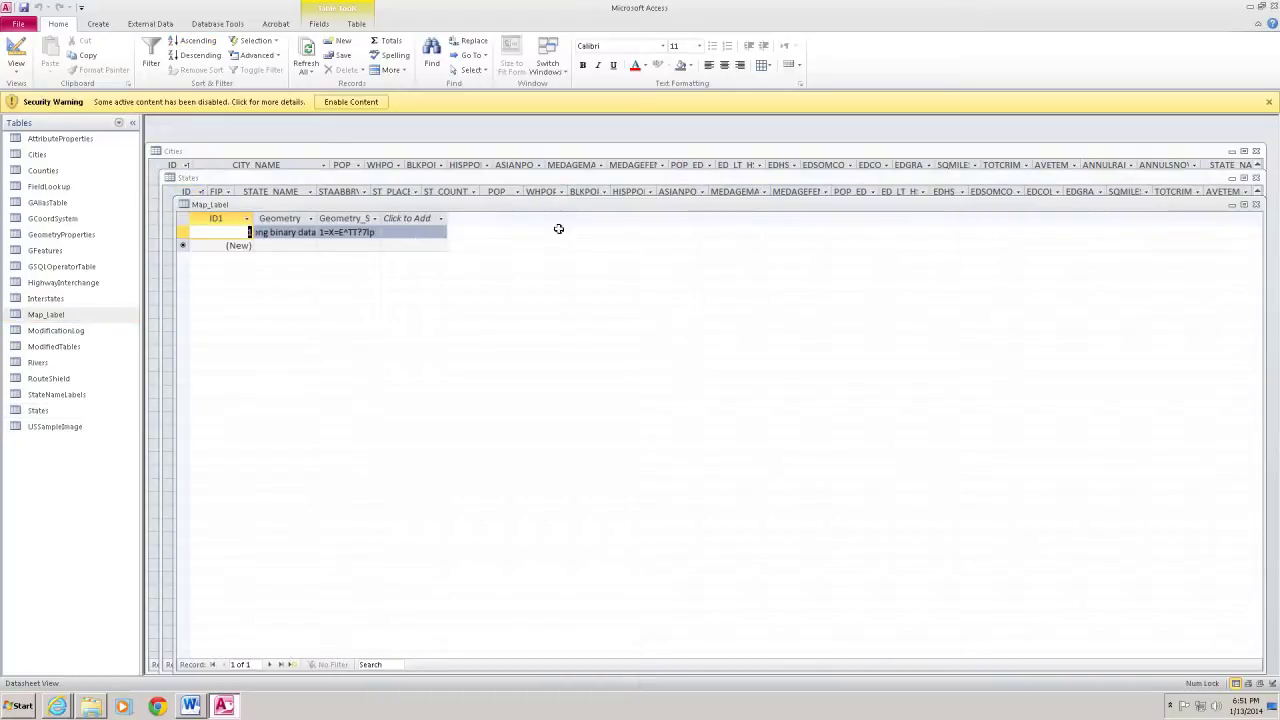
click(1264, 7)
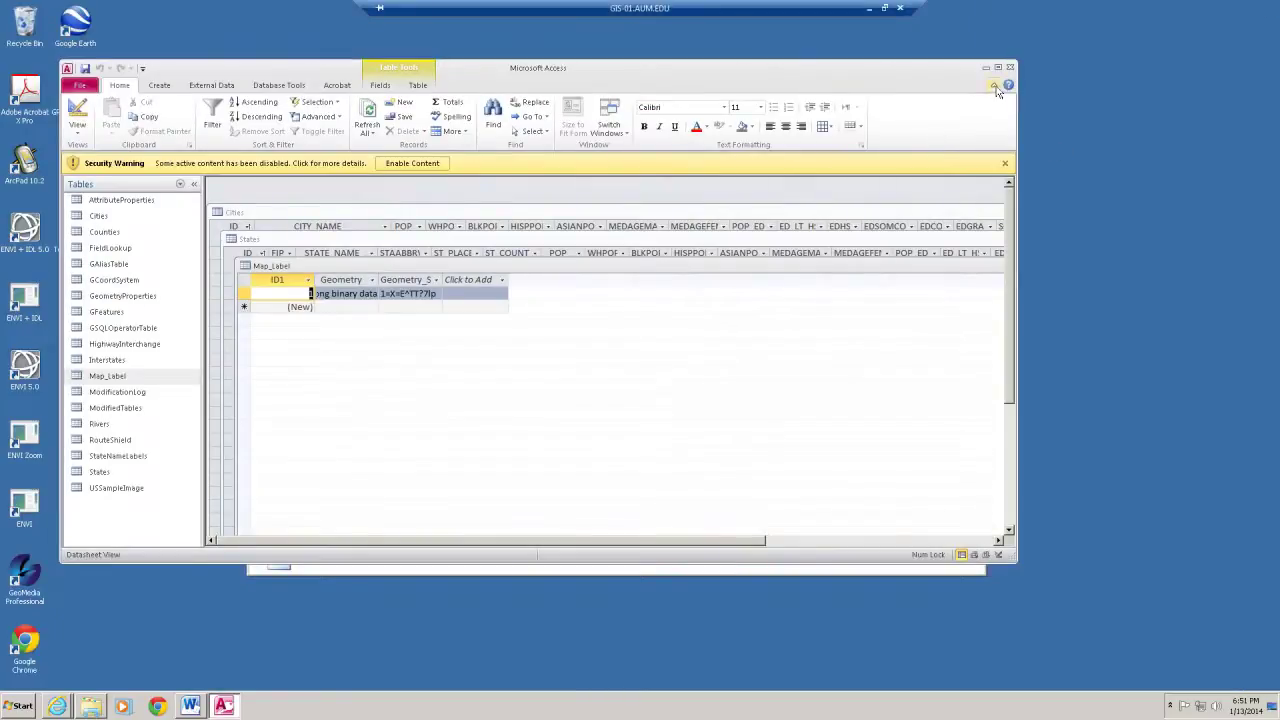
Close Access, then save and close the WinemillerLAB01 Word report
click(1010, 68)
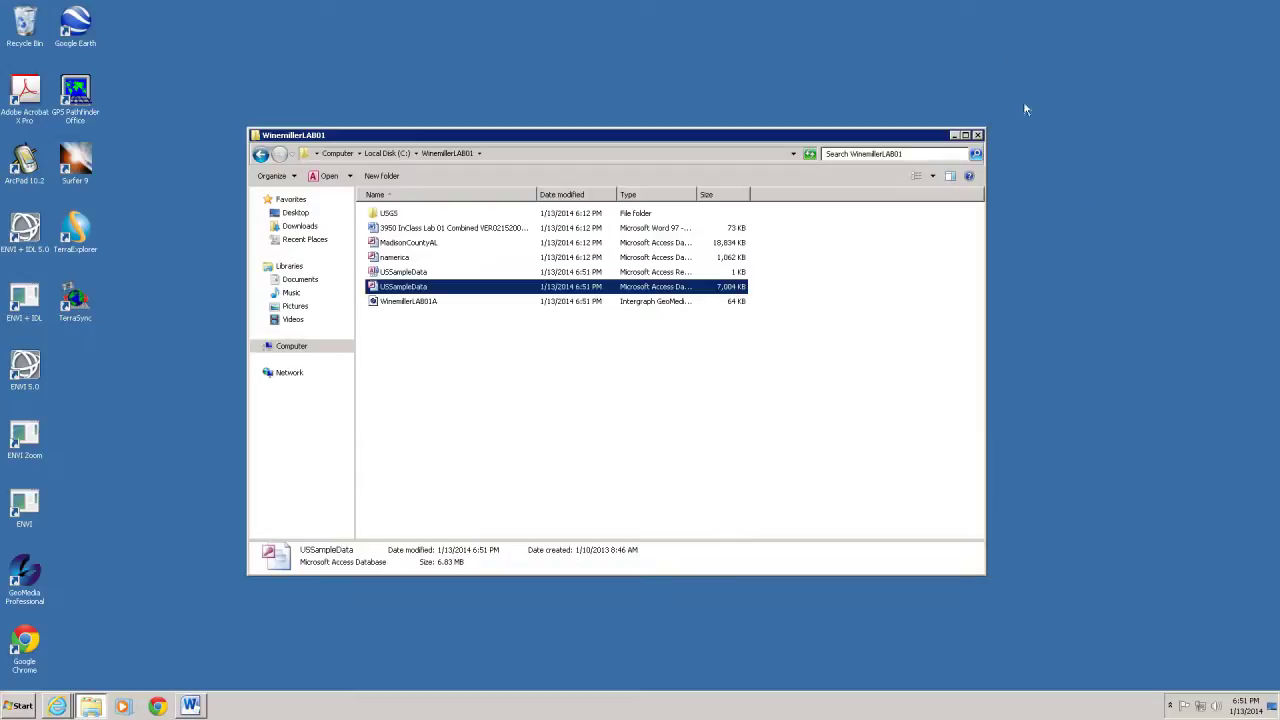
click(712, 495)
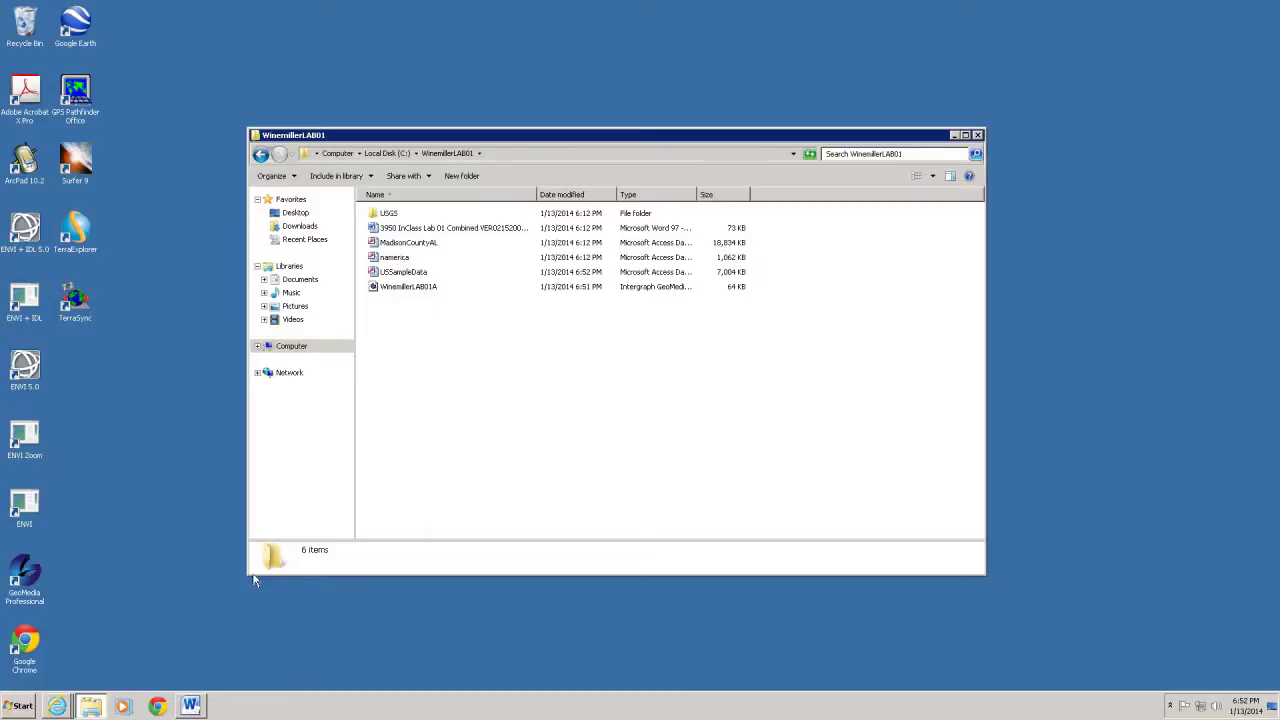
click(198, 708)
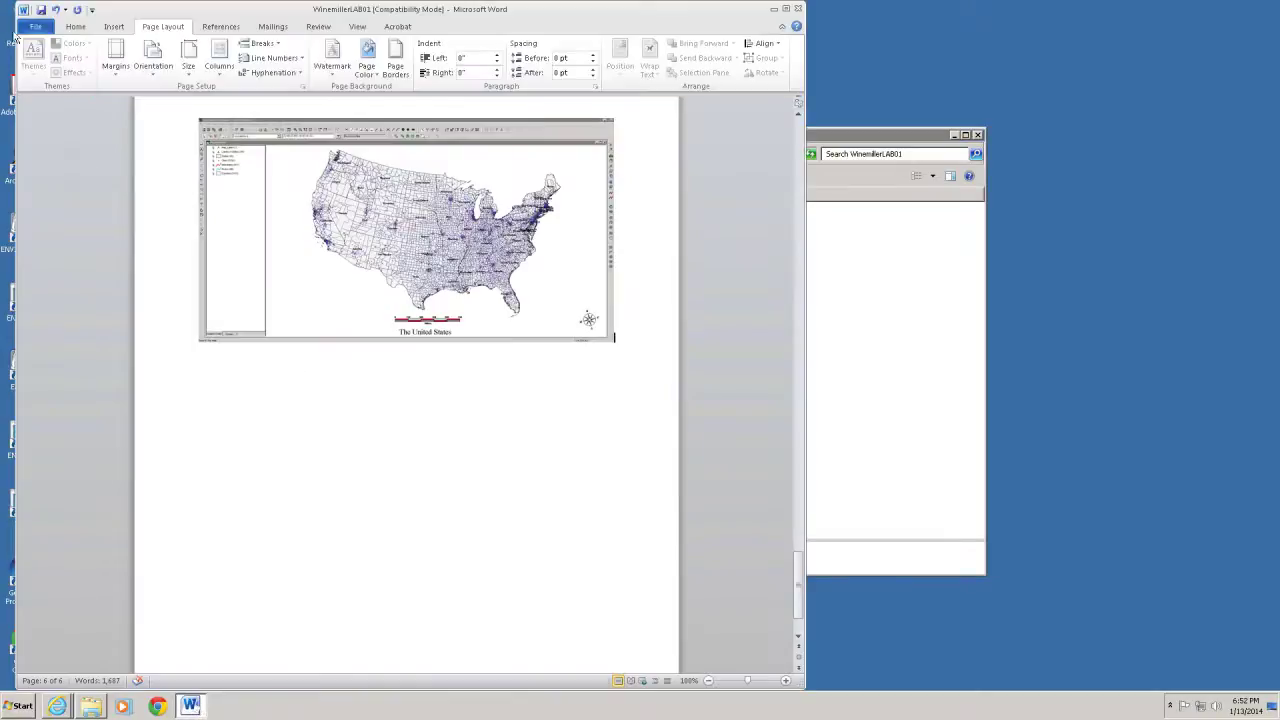
click(41, 9)
click(798, 8)
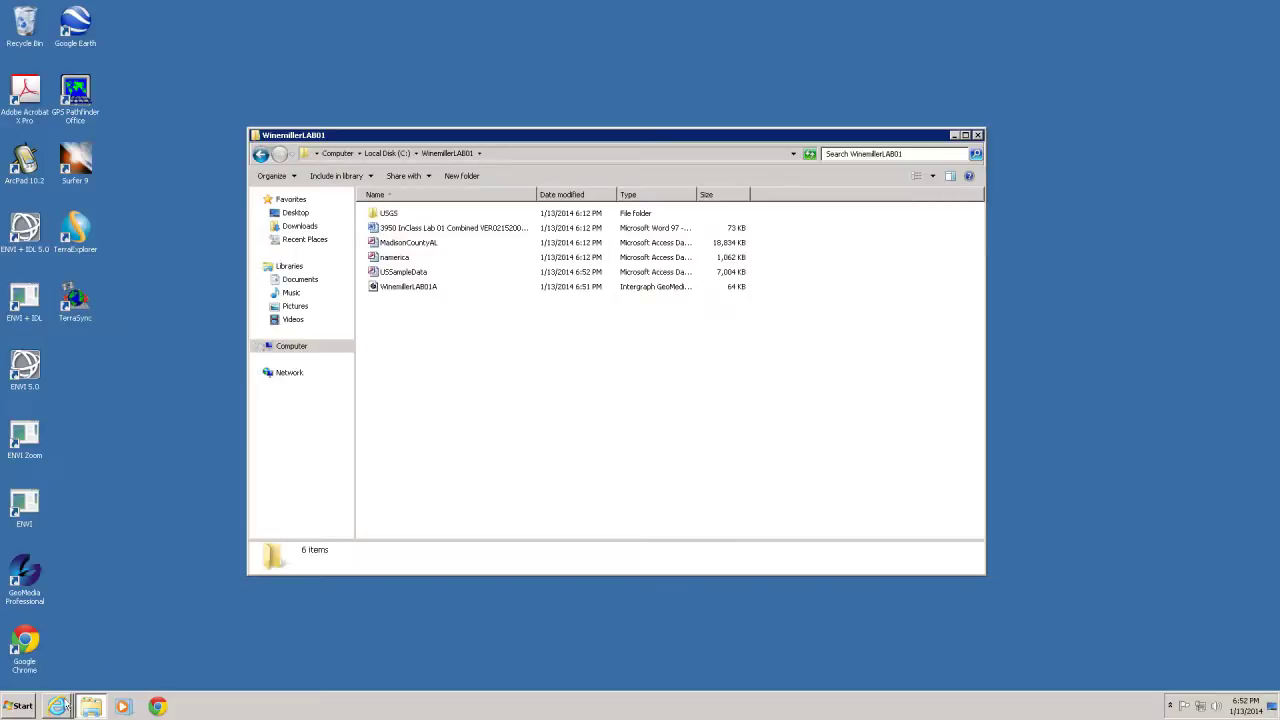
click(22, 709)
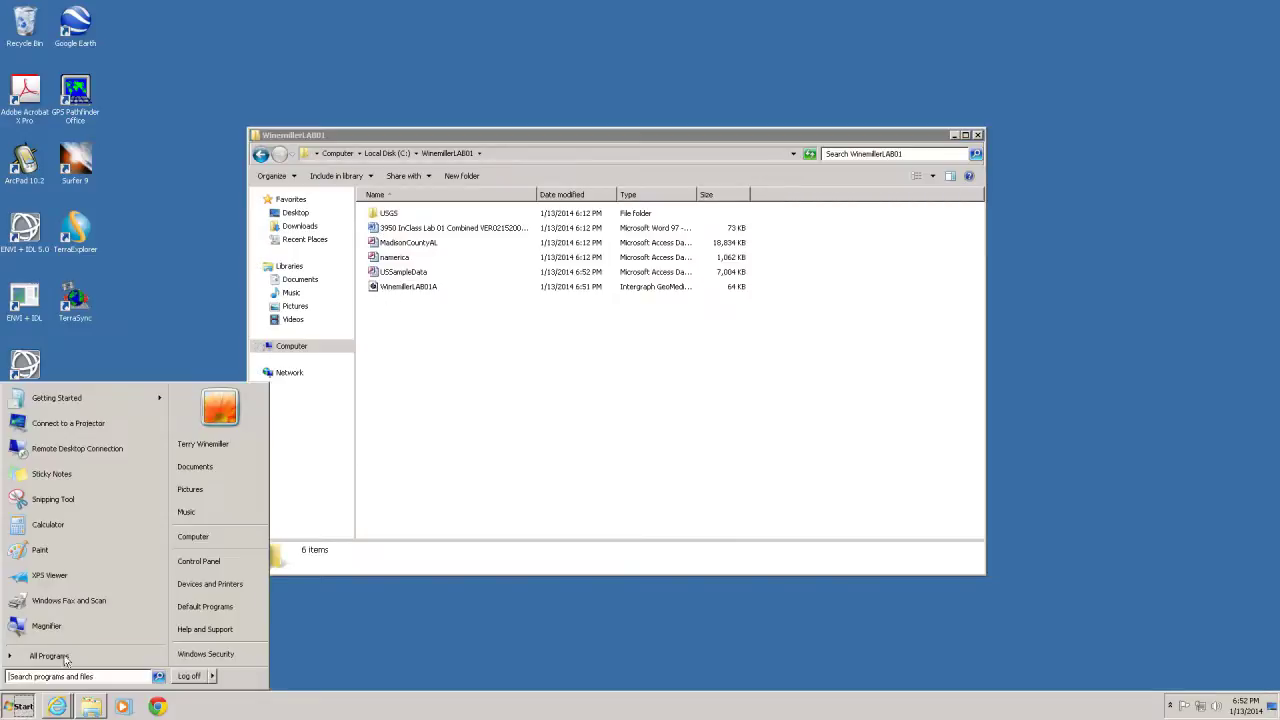
click(410, 570)
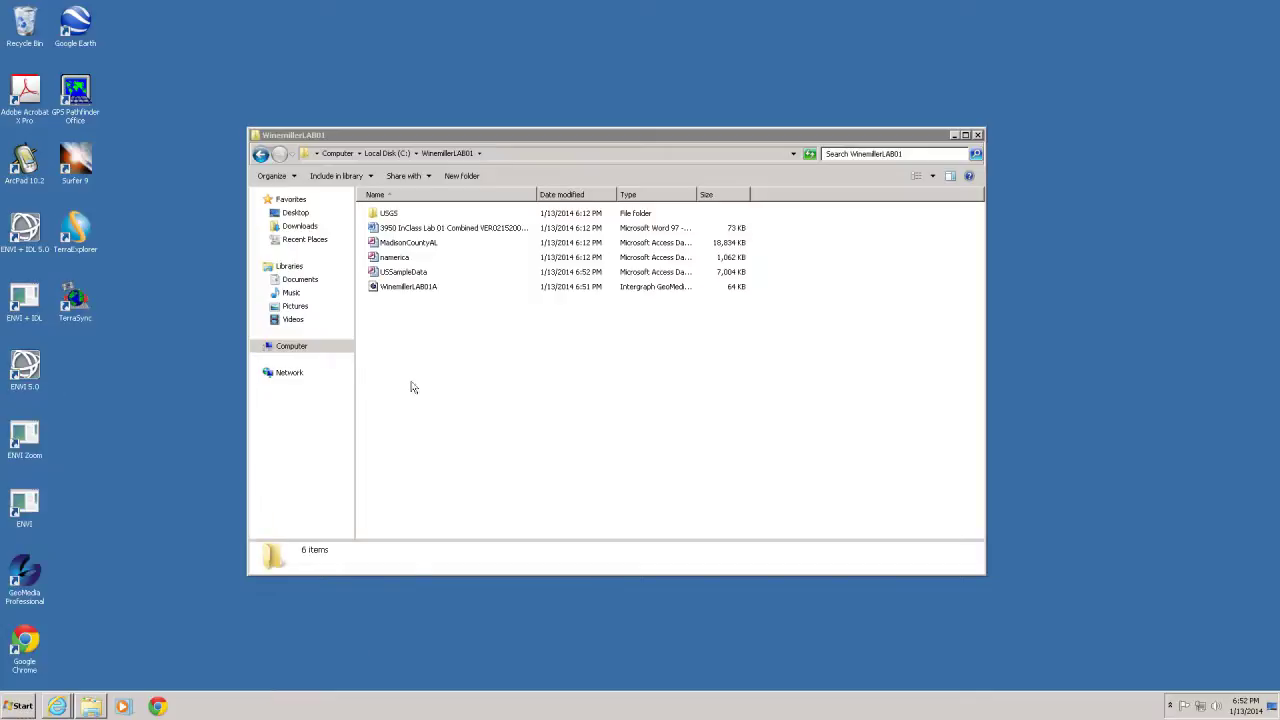
double_click(450, 232)
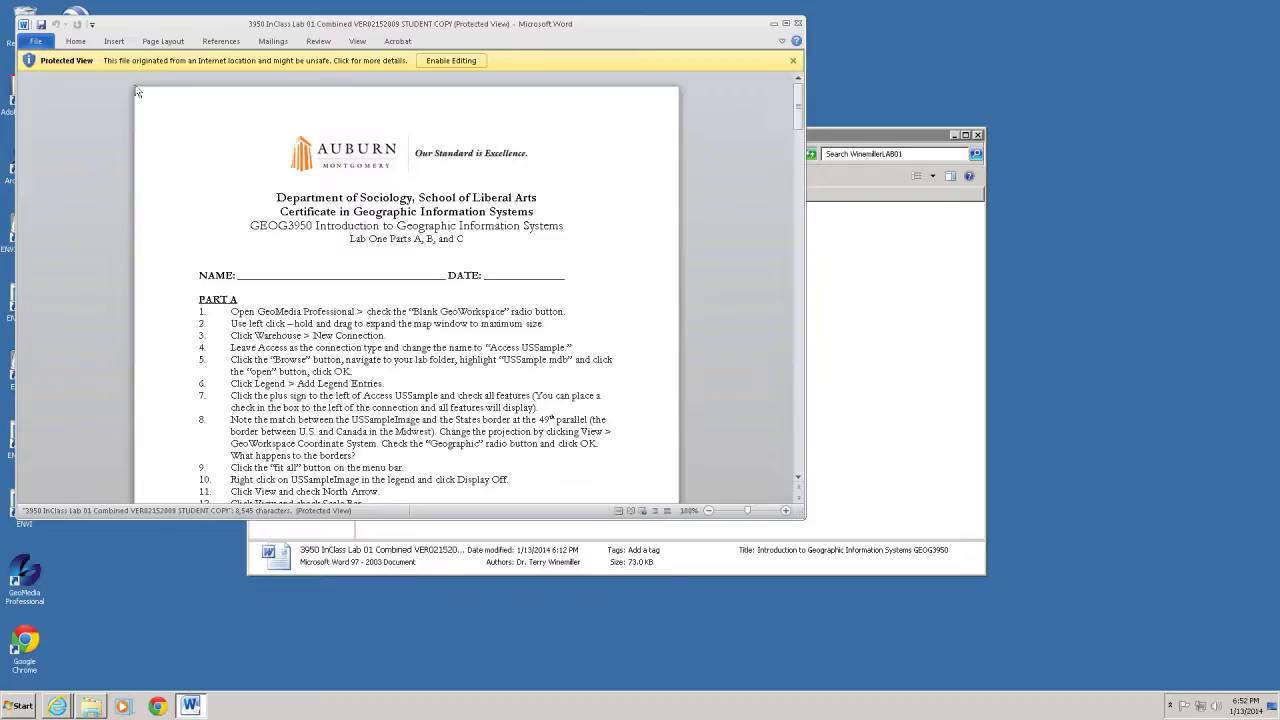
click(430, 62)
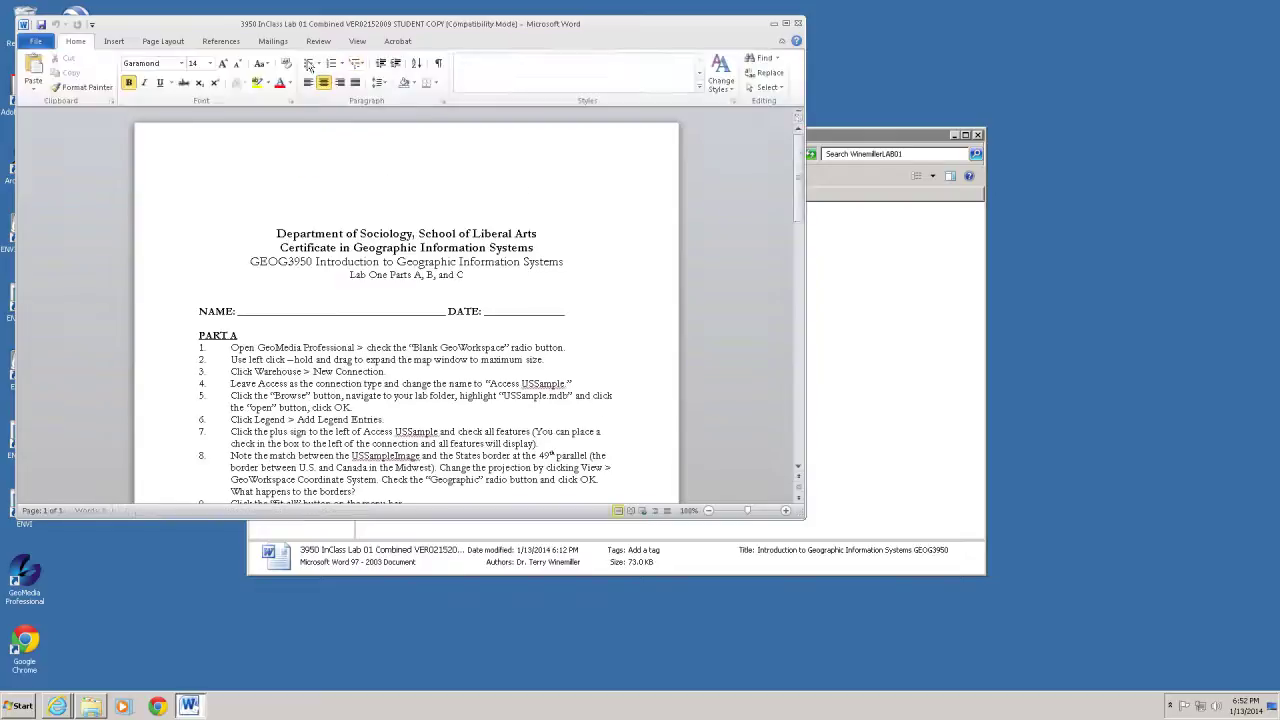
click(35, 43)
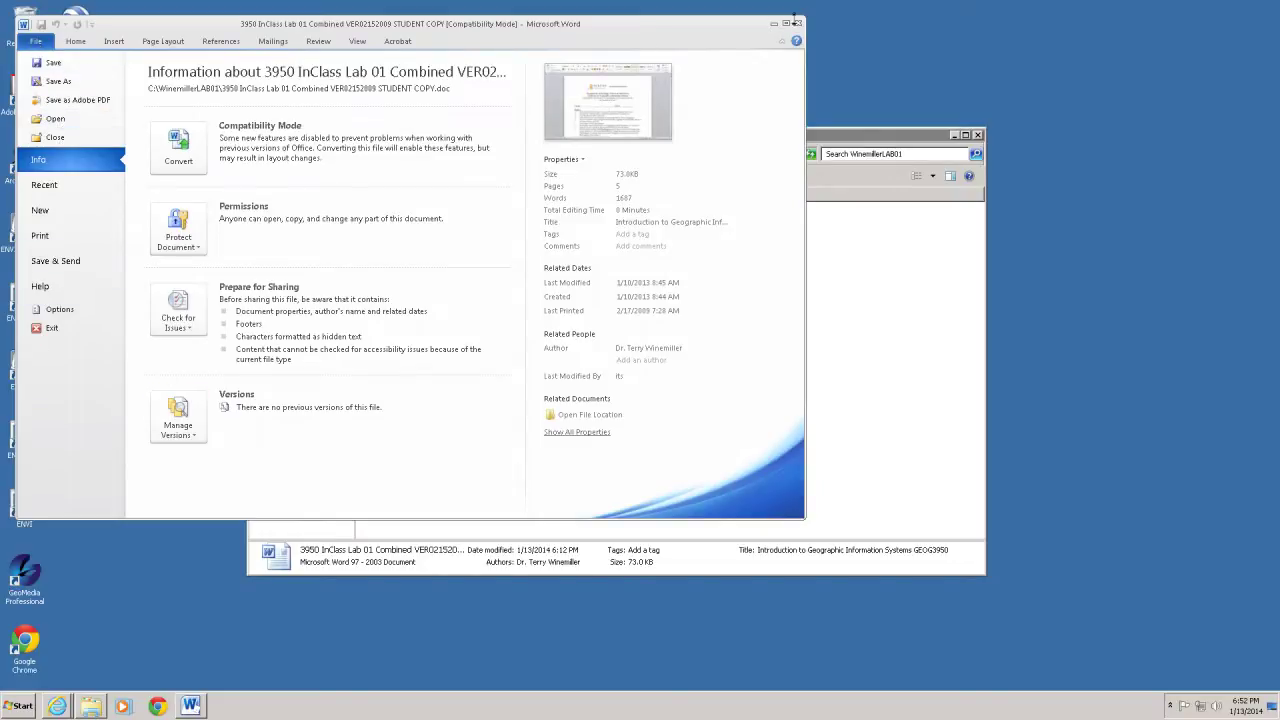
click(797, 22)
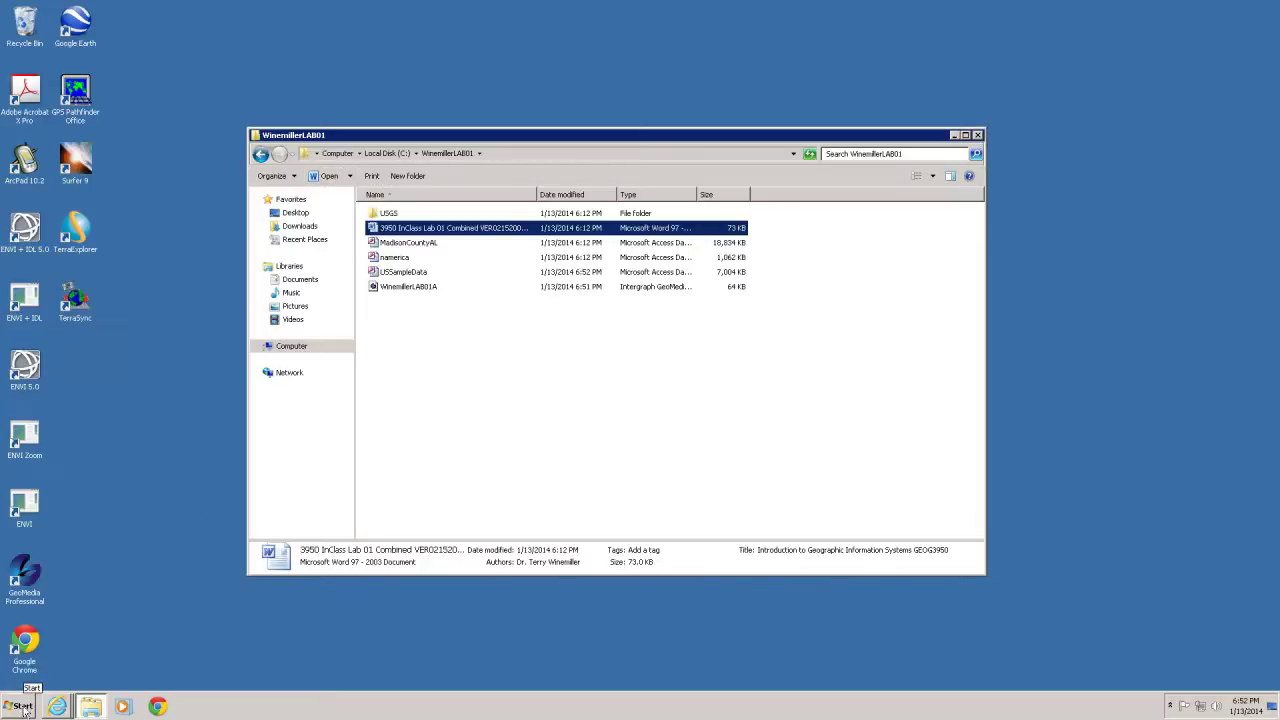
Launch Word 2010 from the Start menu and open WinemillerLAB01 from the Recent list
click(24, 708)
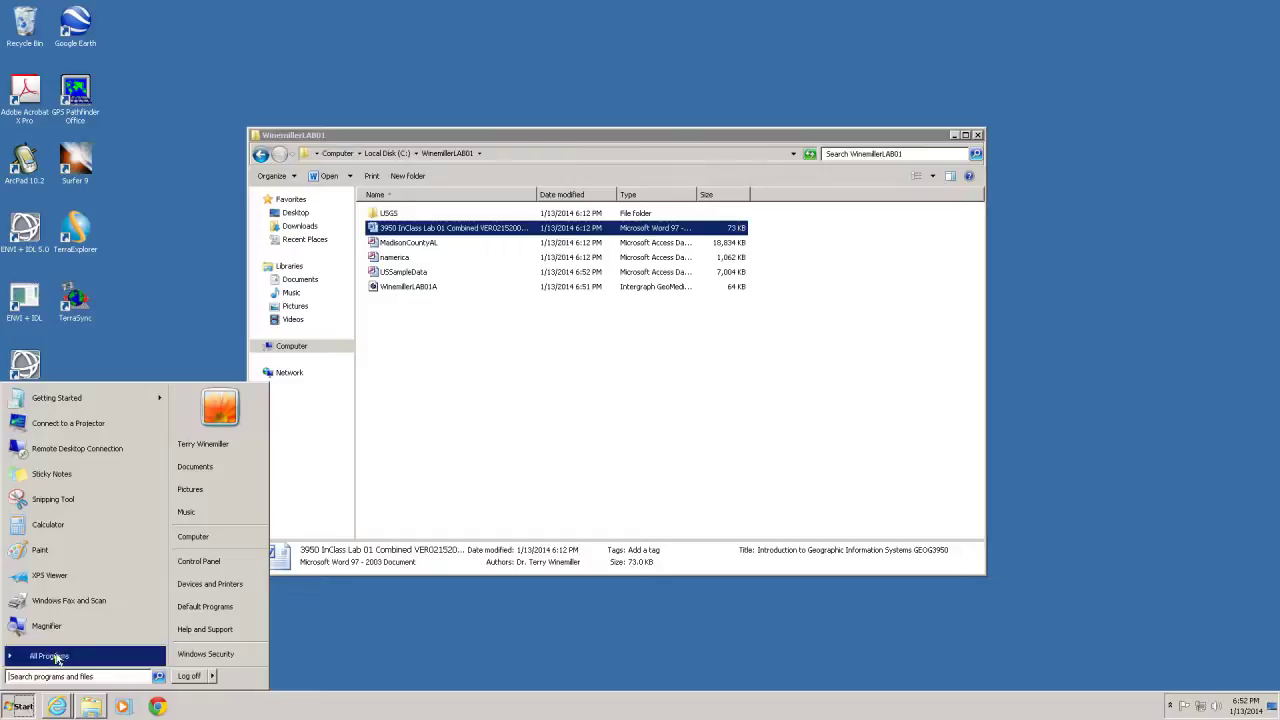
click(57, 657)
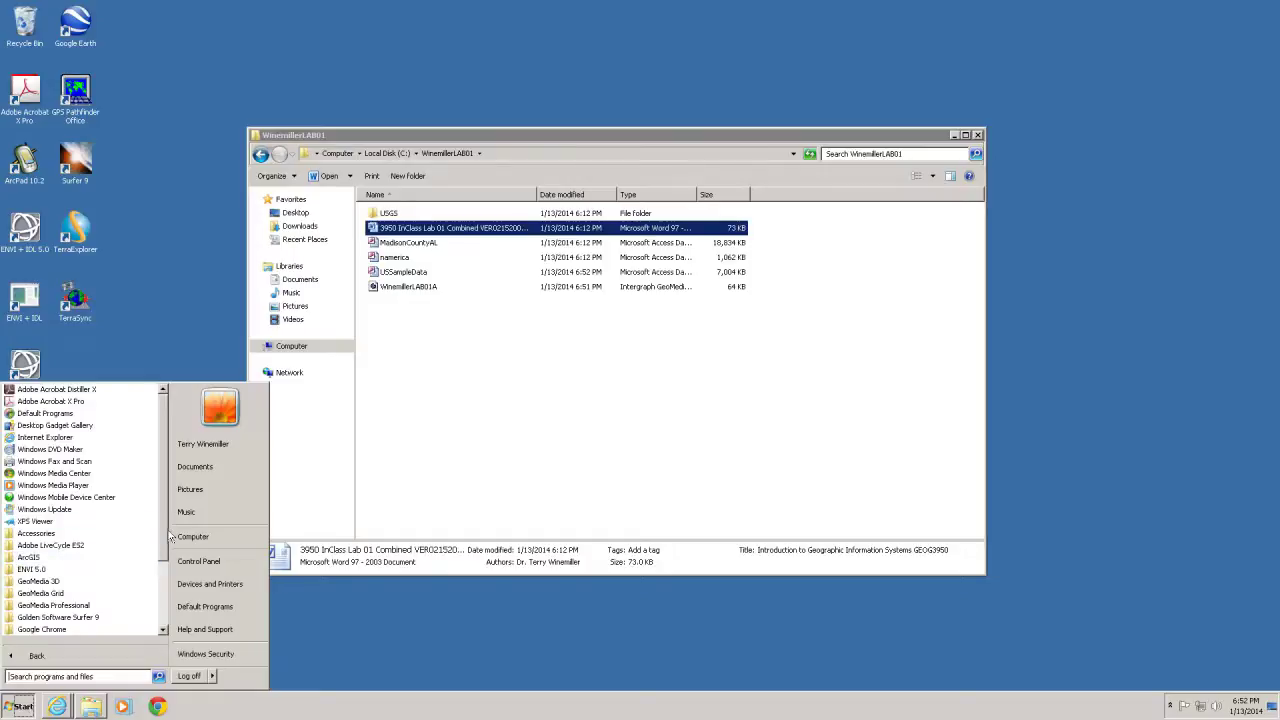
scroll(170, 537, down, 3)
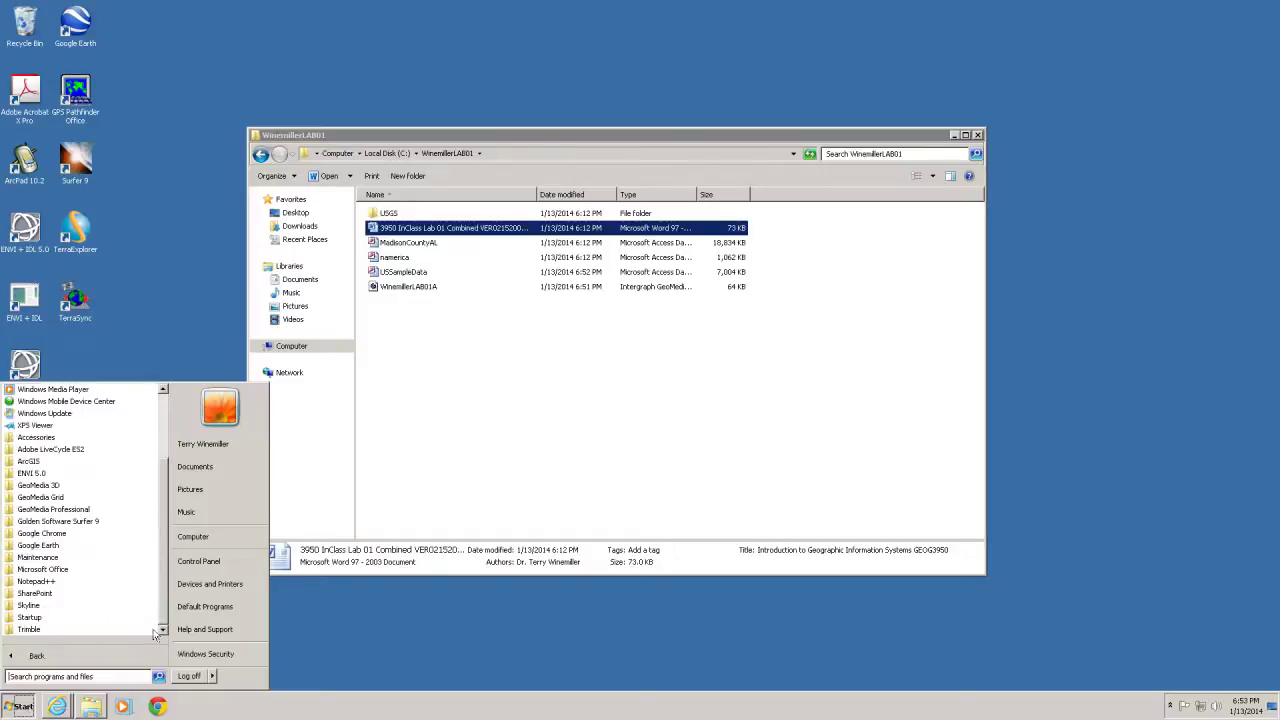
click(30, 569)
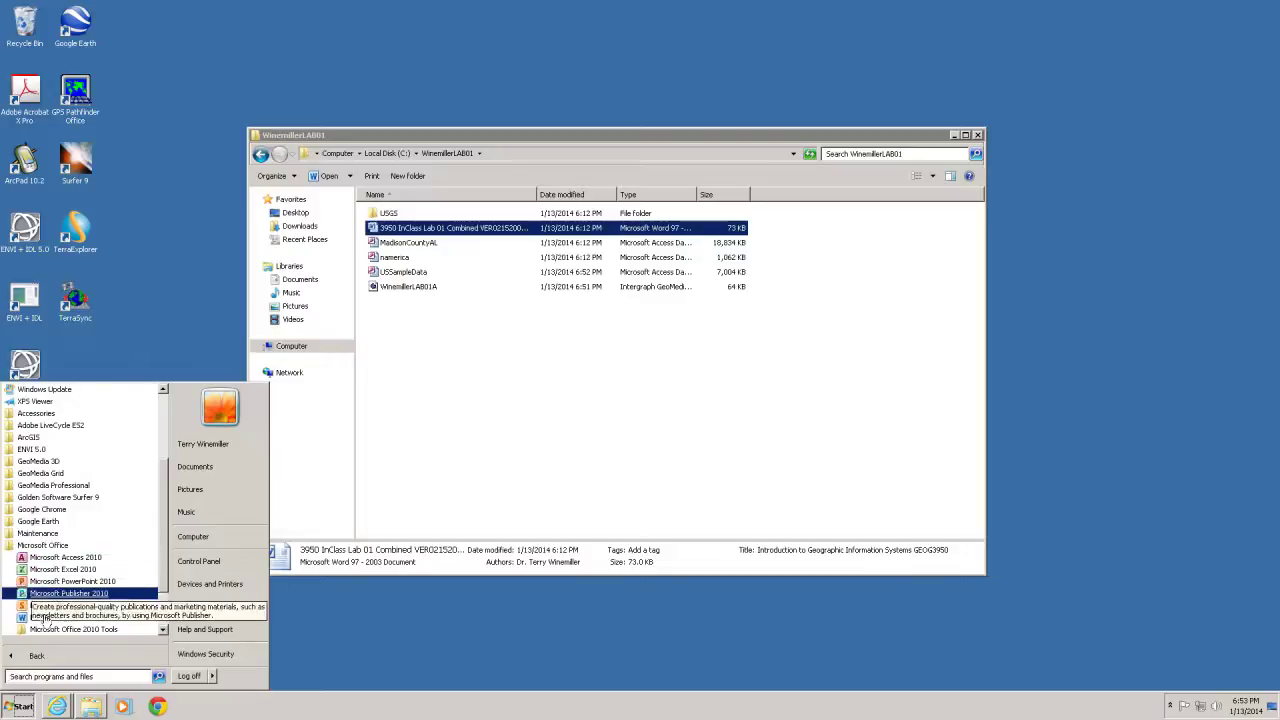
click(45, 617)
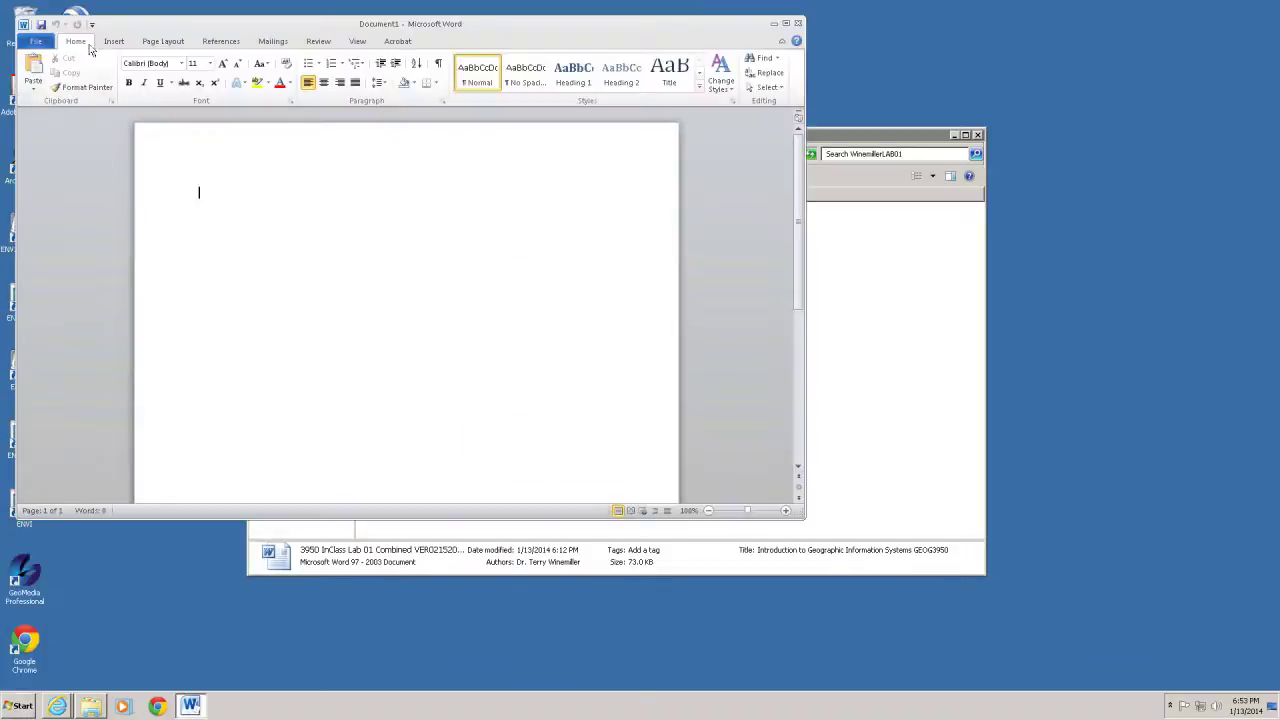
click(38, 41)
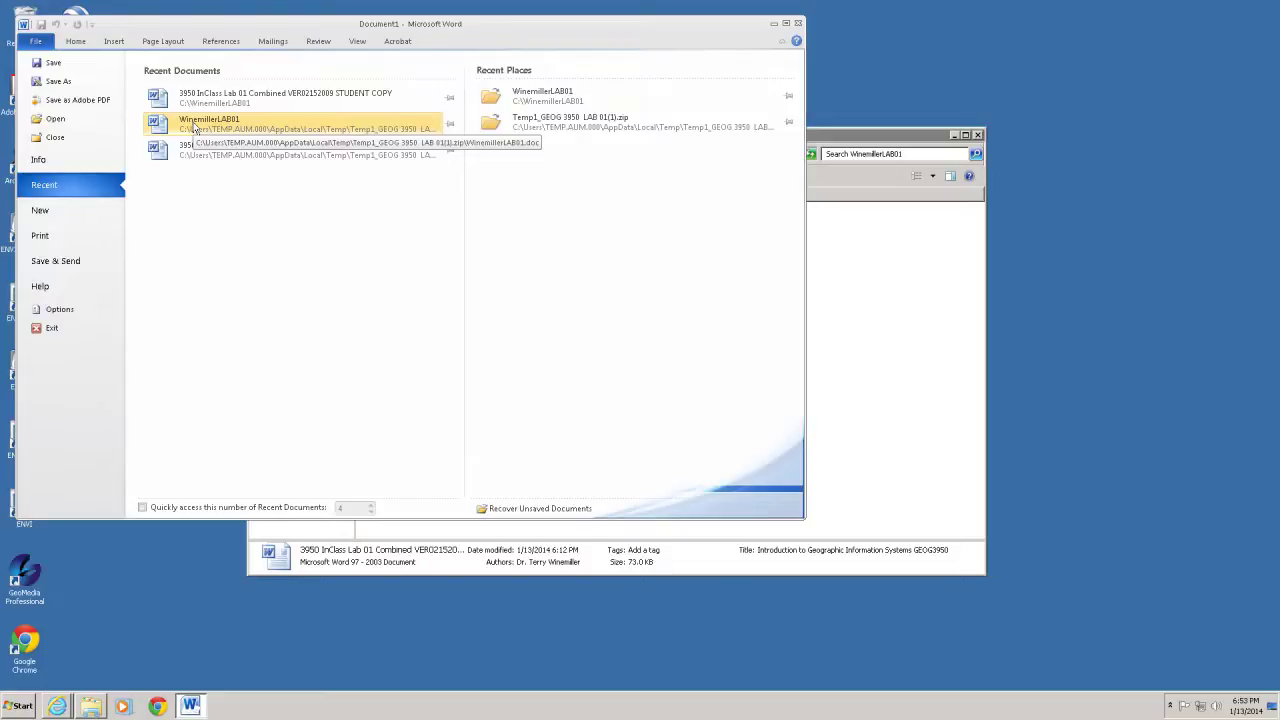
click(195, 129)
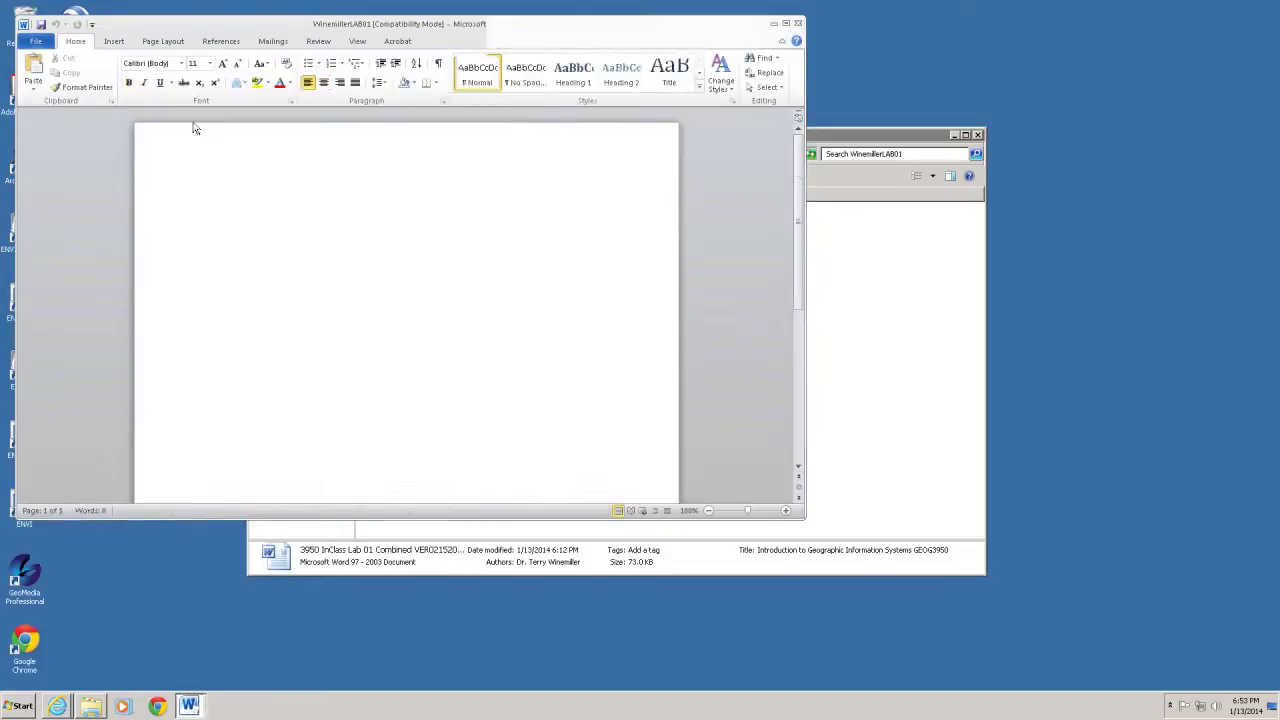
Save the report as WinemillerLAB01 in the C:\WinemillerLAB01 folder and close Word
click(36, 44)
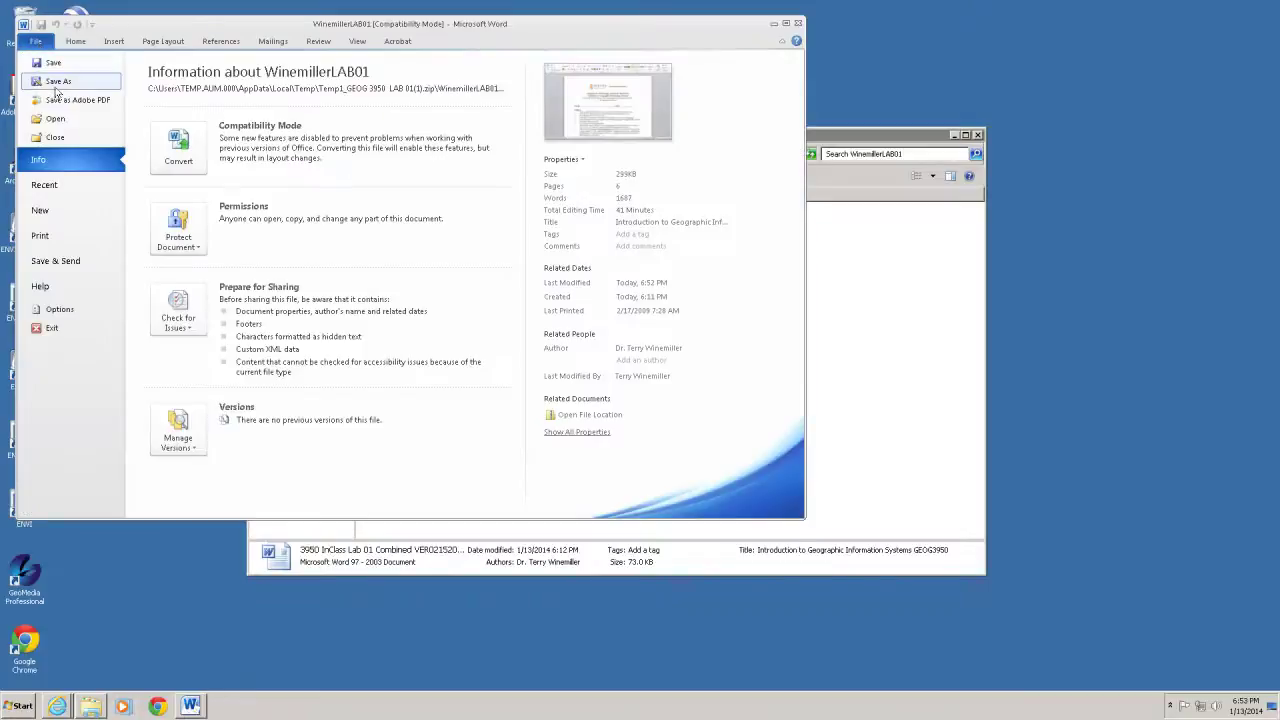
click(56, 84)
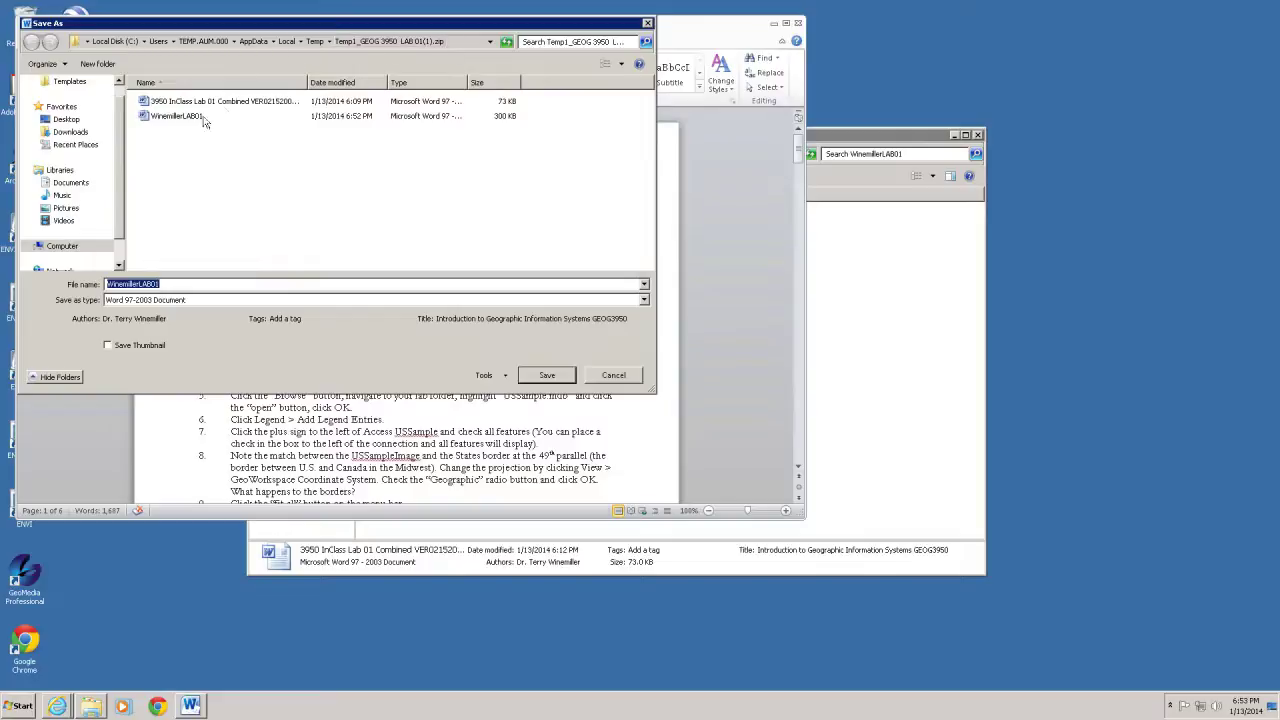
click(110, 42)
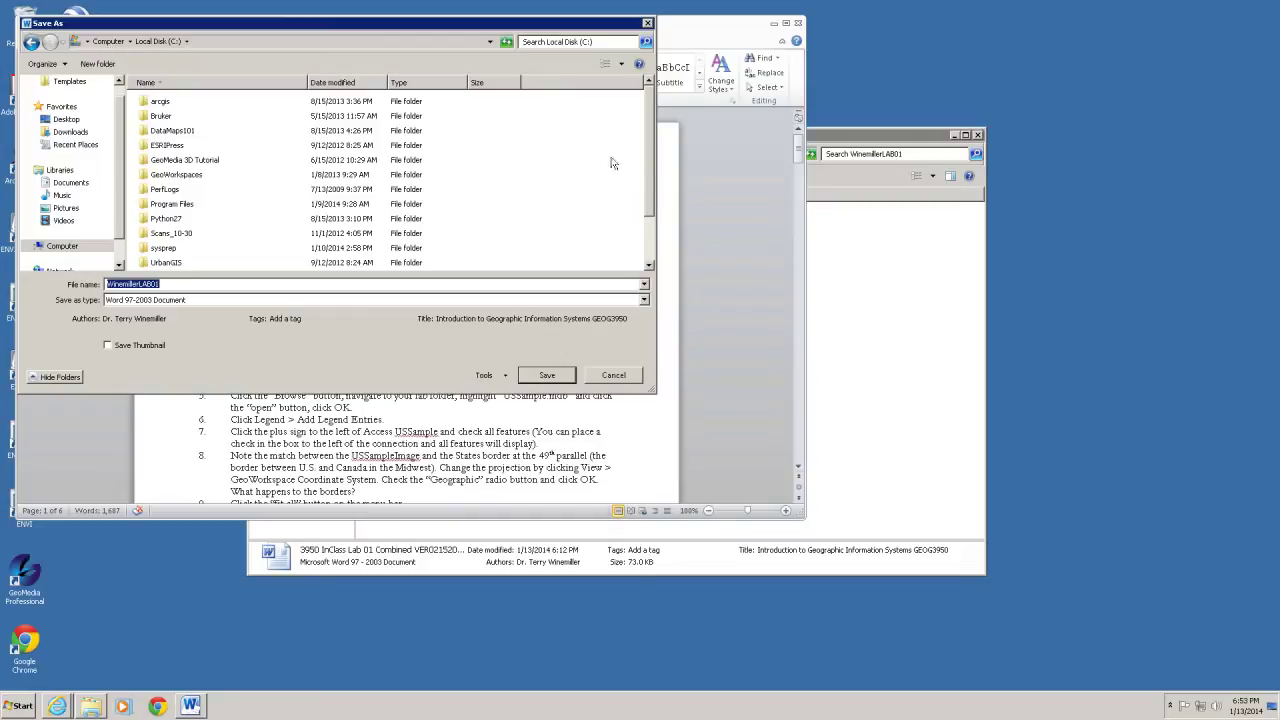
scroll(240, 263, down, 2)
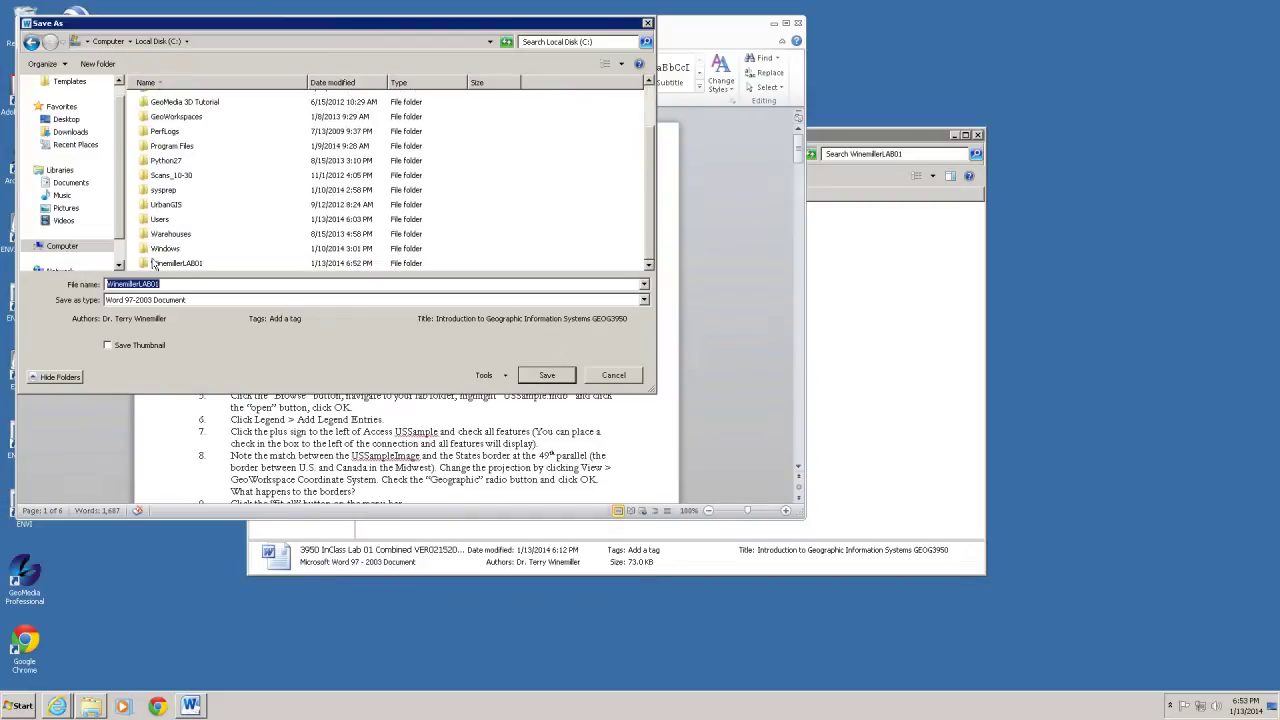
double_click(153, 263)
click(546, 375)
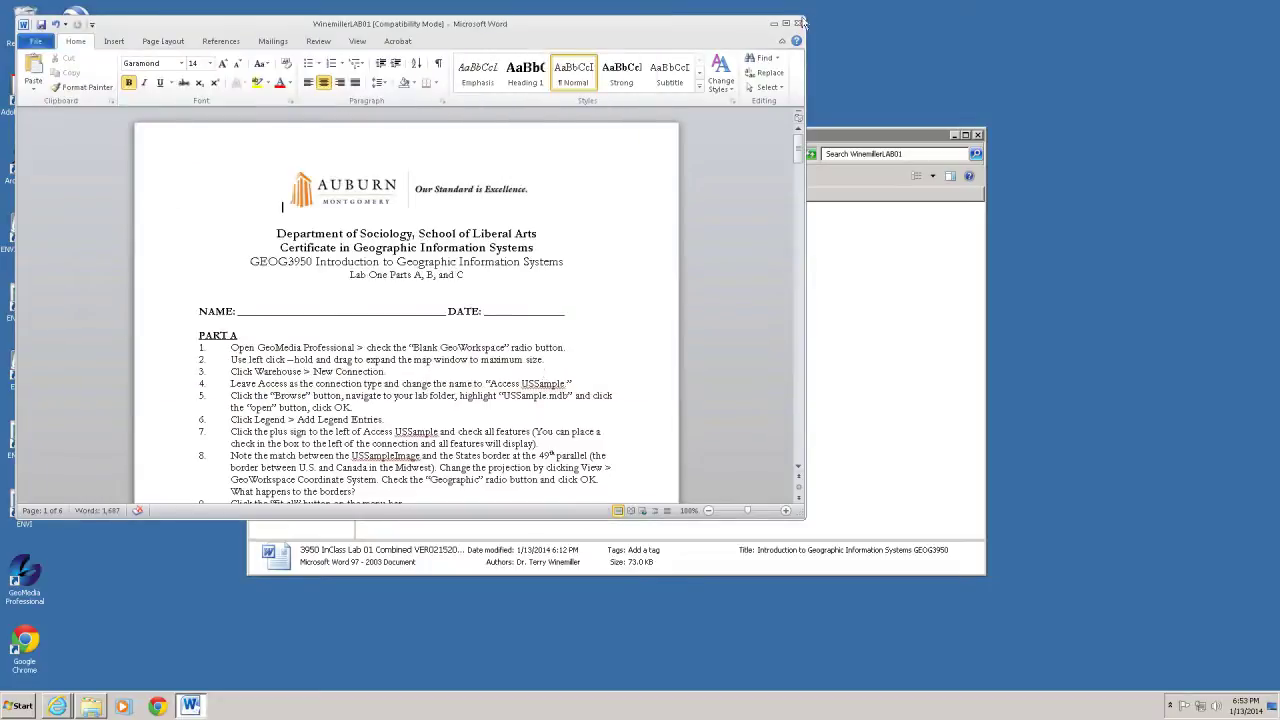
click(798, 22)
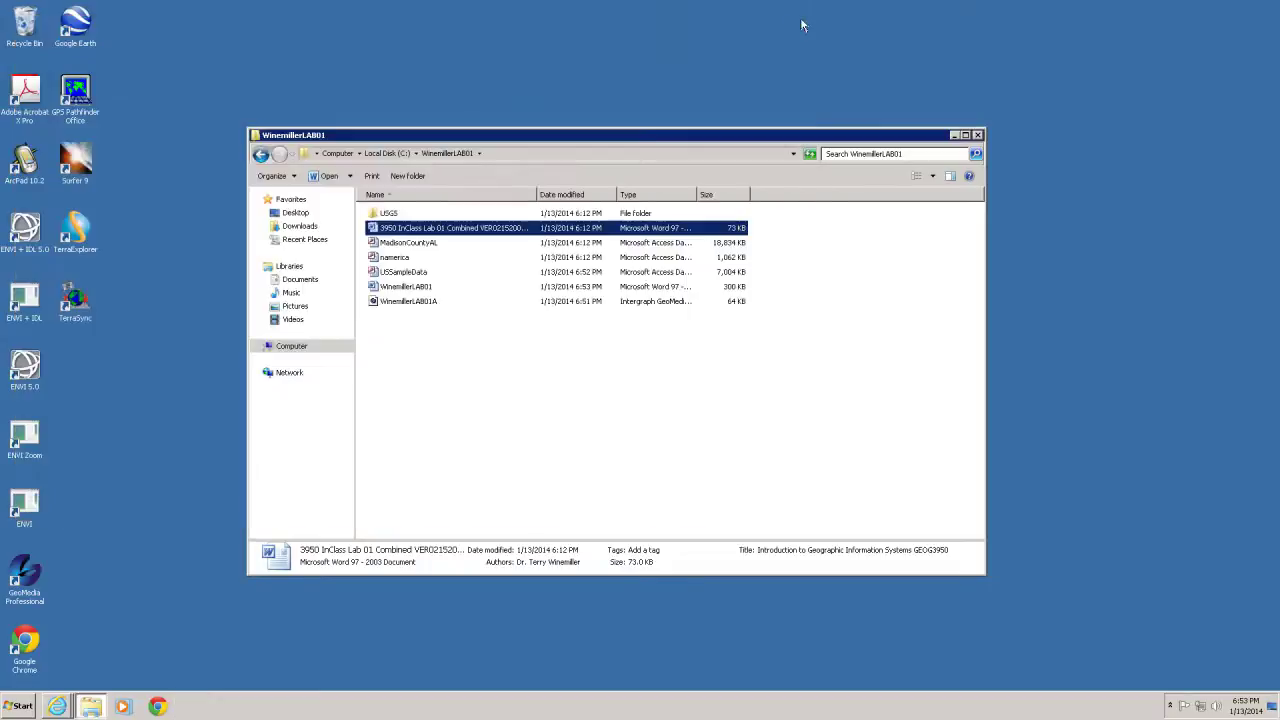
Reopen the WinemillerLAB01 report and scroll to the United States map on page 6
click(684, 401)
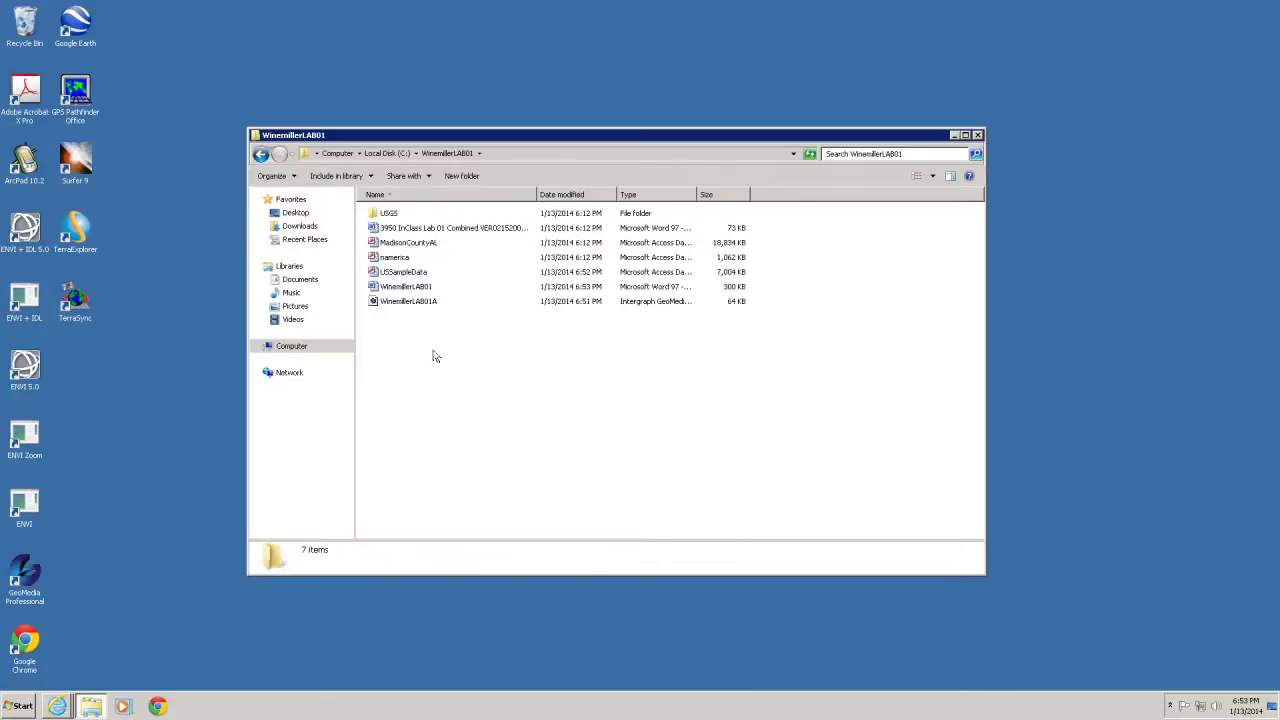
double_click(379, 288)
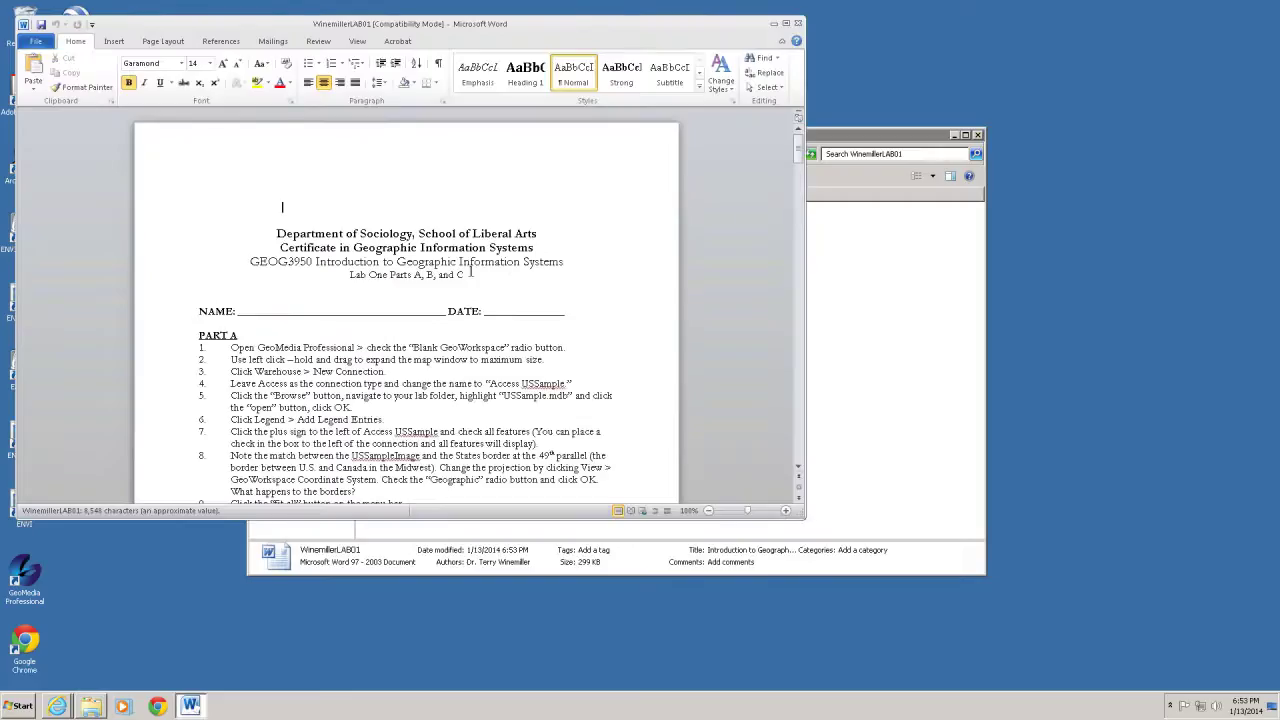
drag(799, 150, 797, 498)
scroll(757, 297, up, 8)
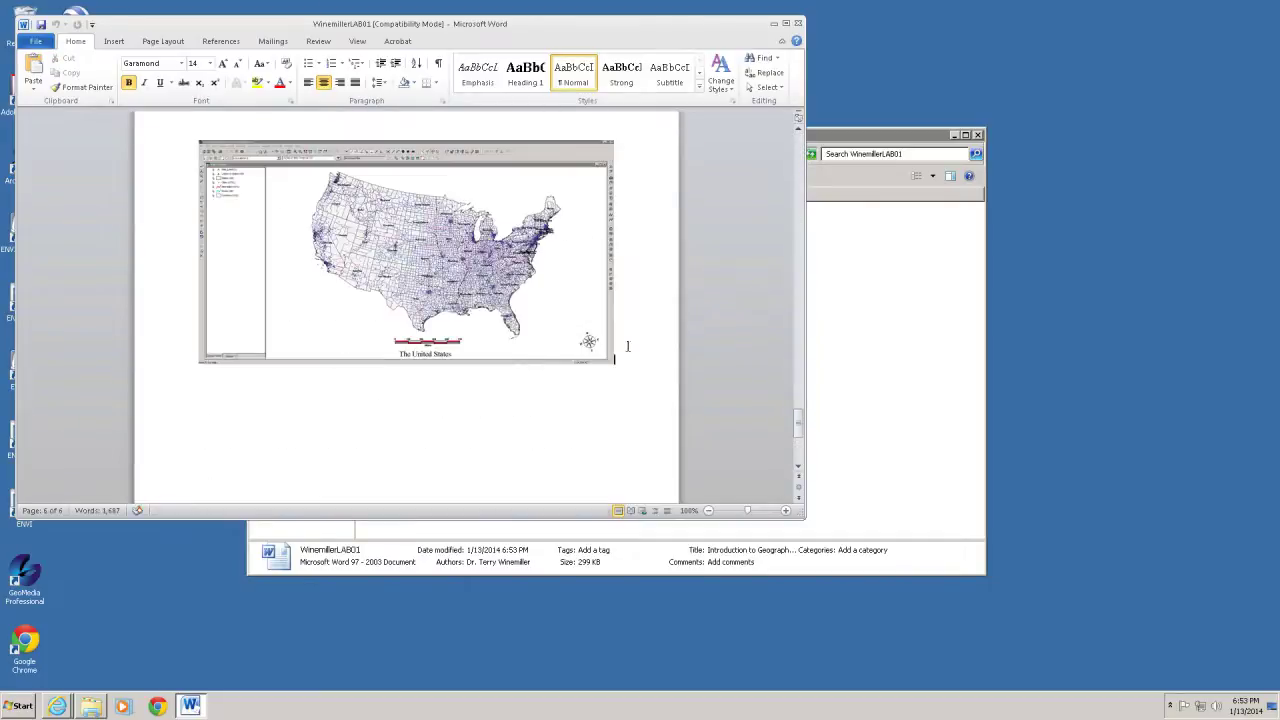
Add a 'Lab01A' line under the map, then save and close the report
click(627, 346)
key(Return)
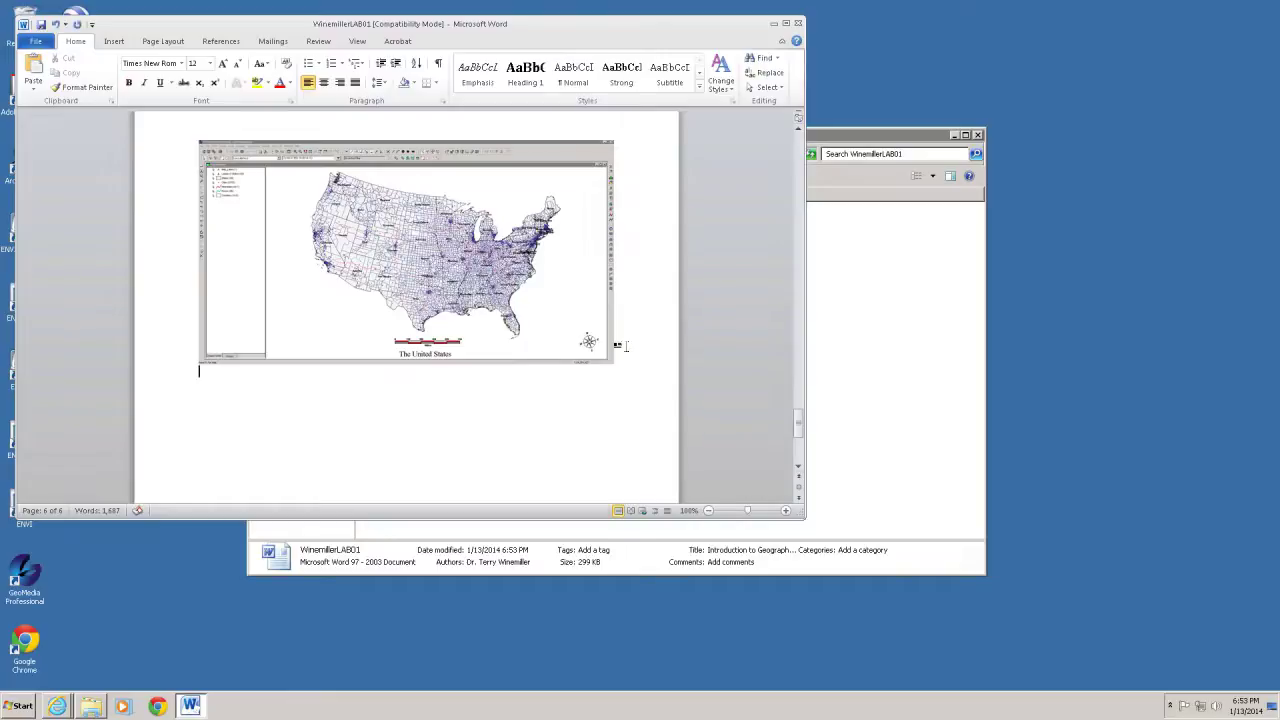
text(Lab01A)
click(47, 26)
click(798, 20)
click(570, 420)
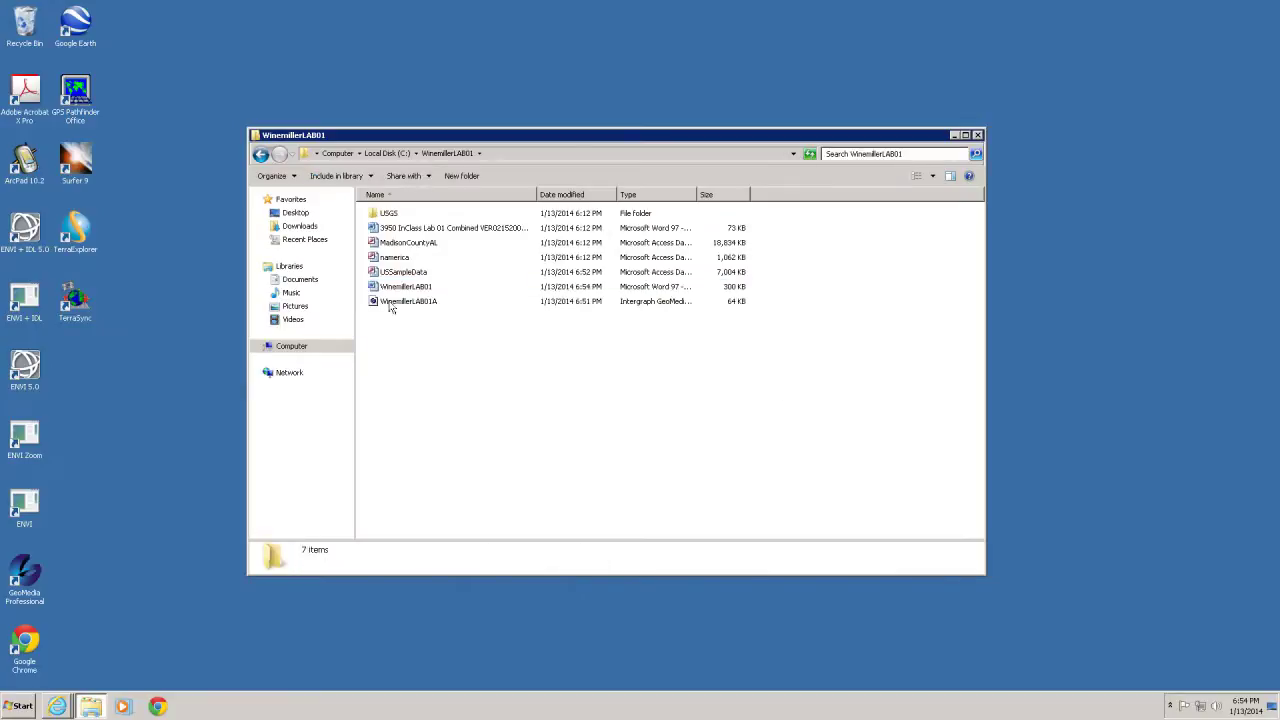
Open the WinemillerLAB01A GeoWorkspace in GeoMedia, then close it, accepting the warning
click(391, 303)
double_click(391, 303)
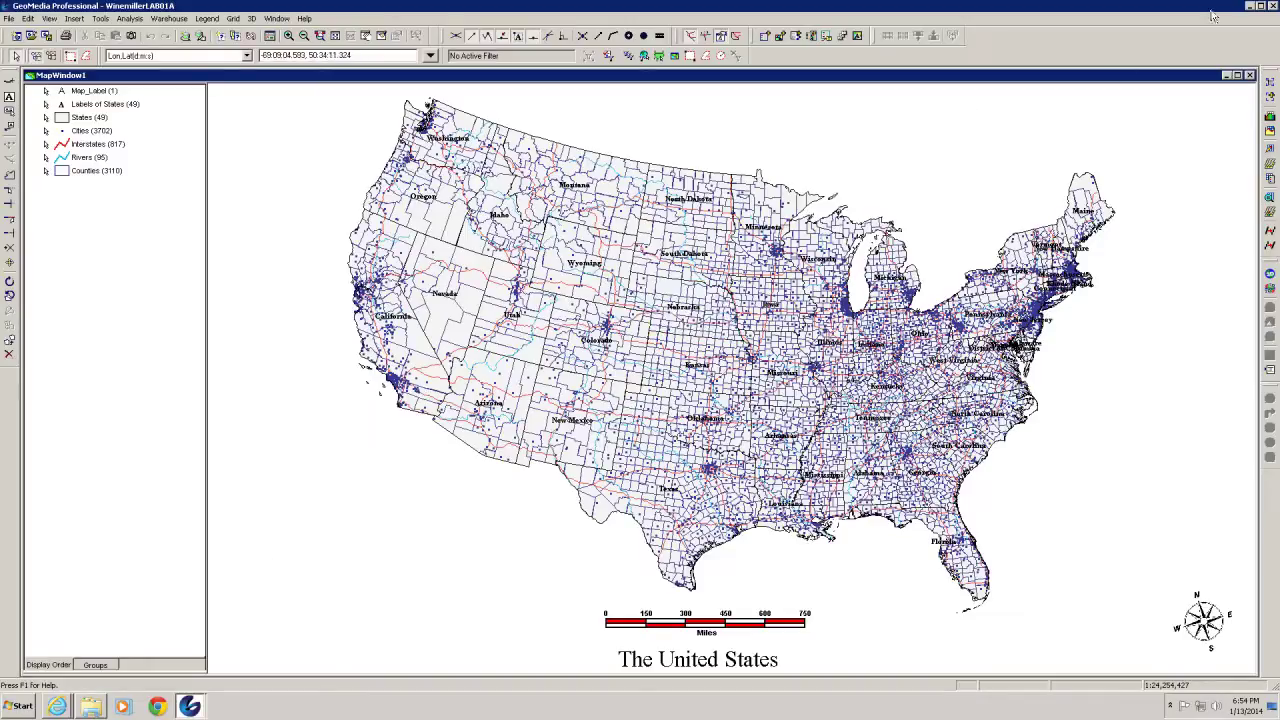
click(1272, 6)
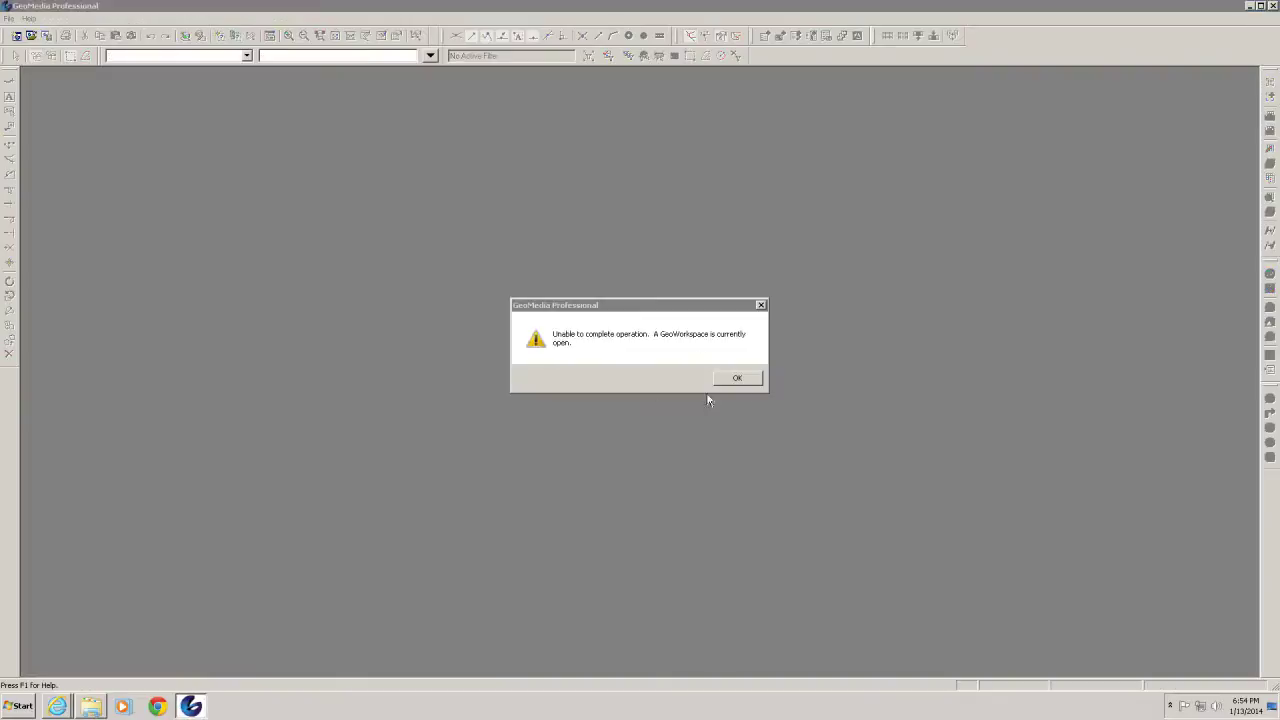
click(737, 379)
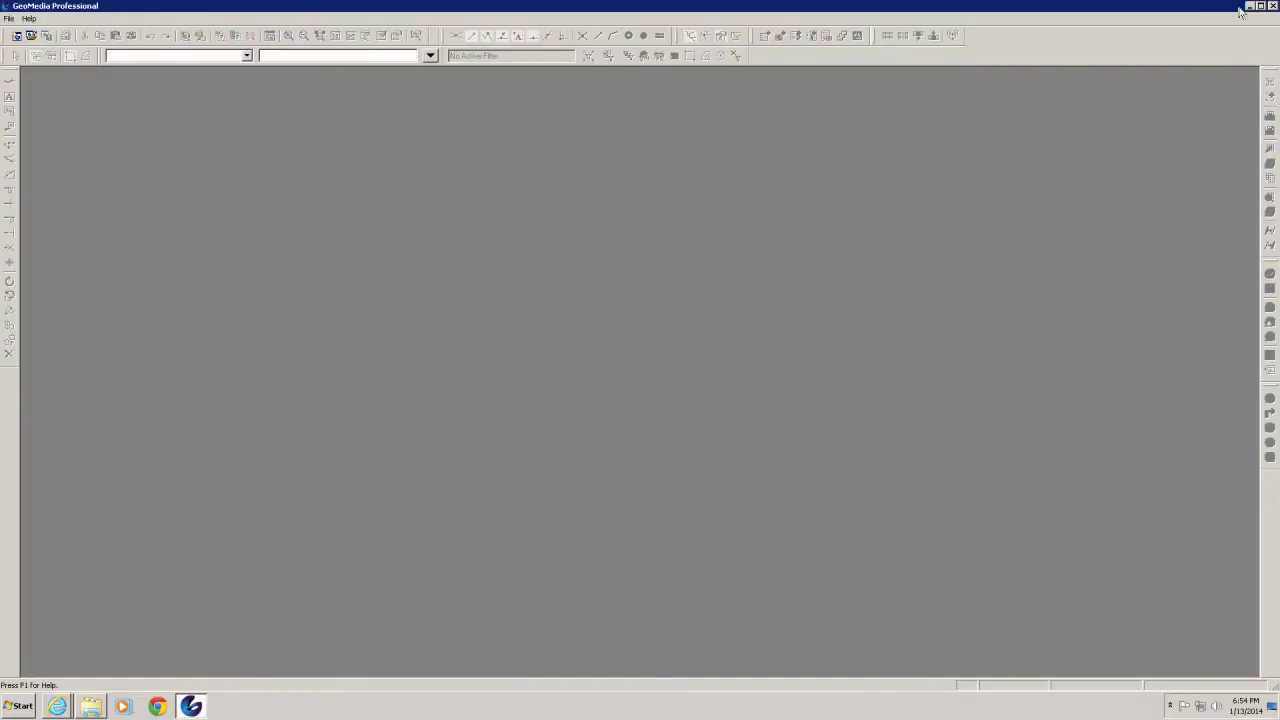
click(1272, 6)
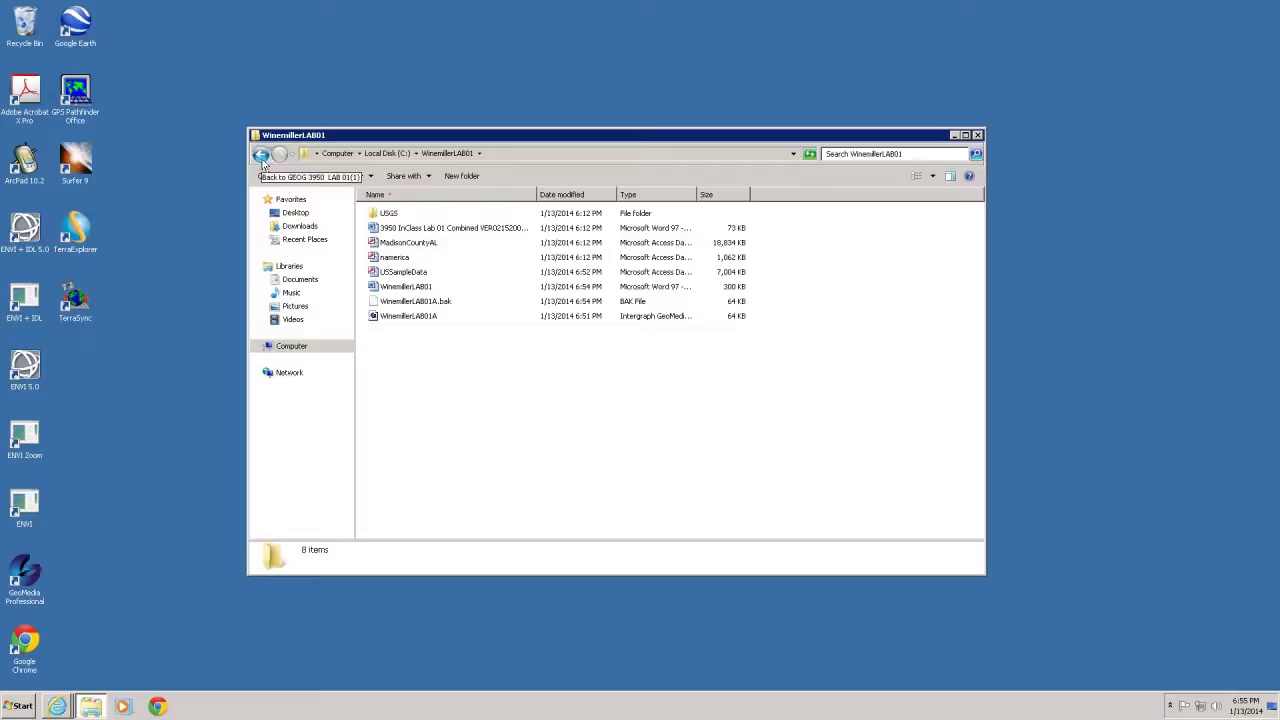
Dismiss the zip access-denied error, go up to C:, and open the C on MAGELLAN drive
click(262, 160)
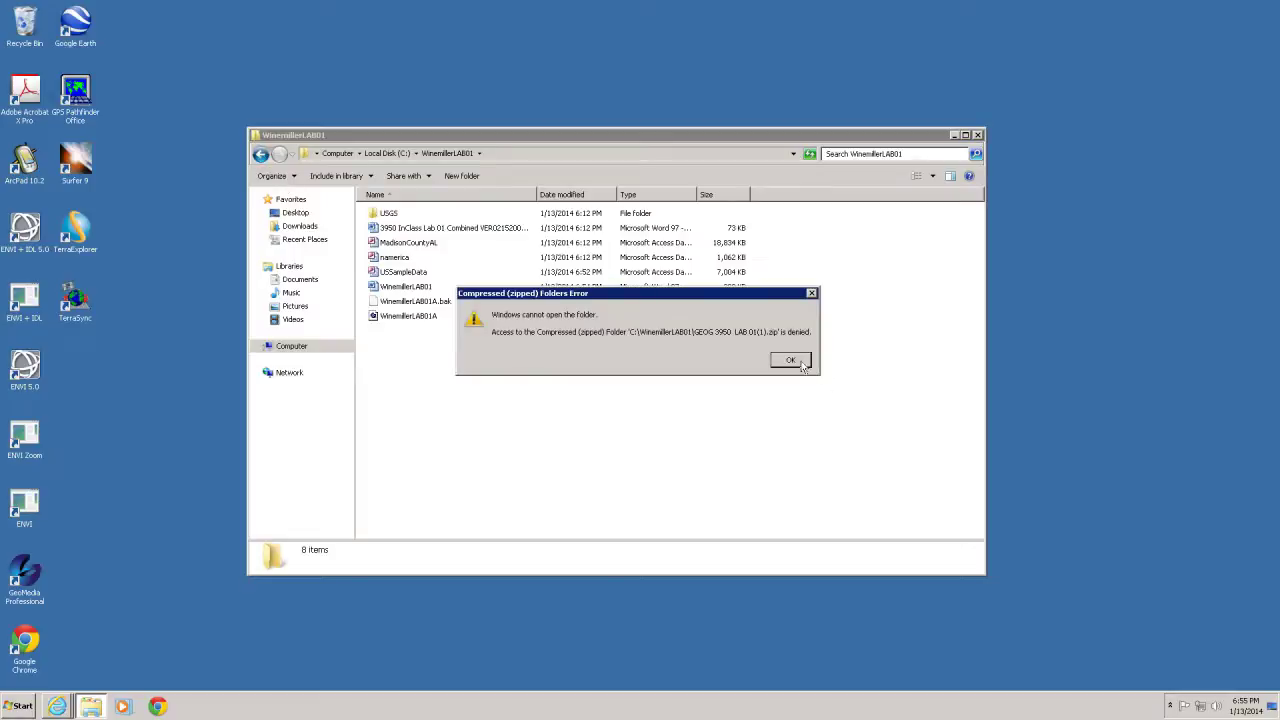
click(790, 361)
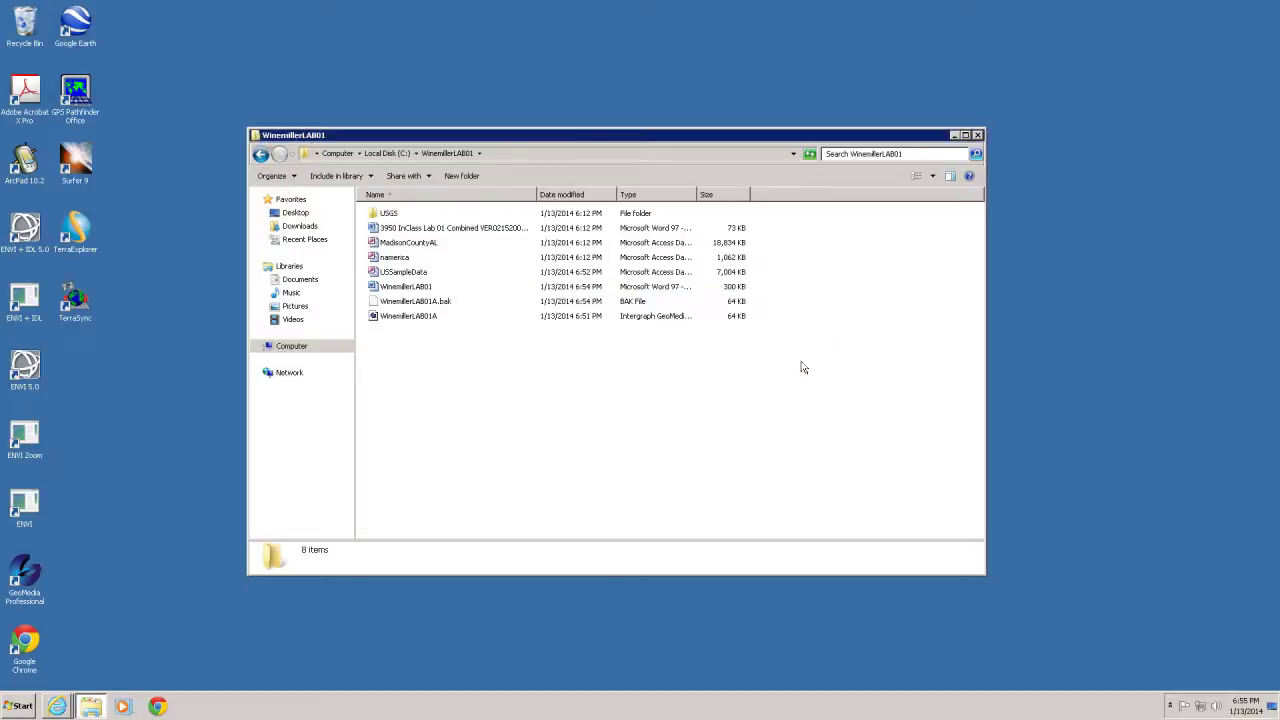
click(388, 153)
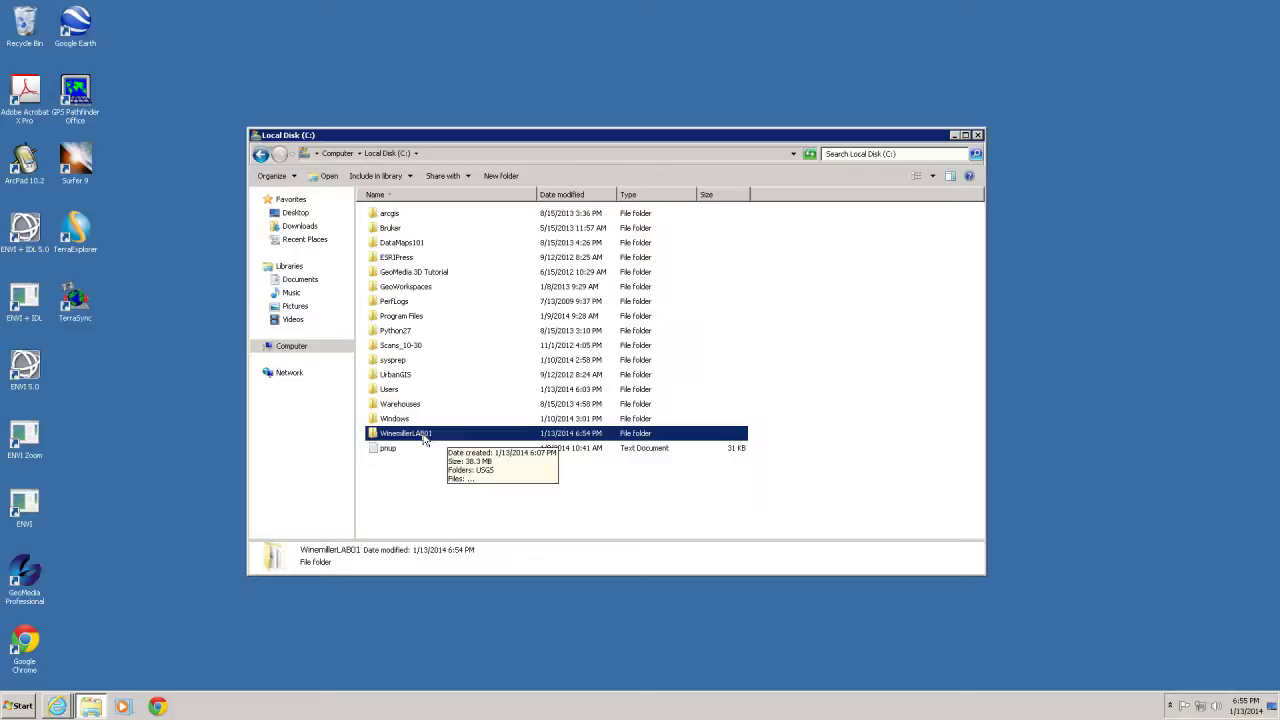
click(257, 346)
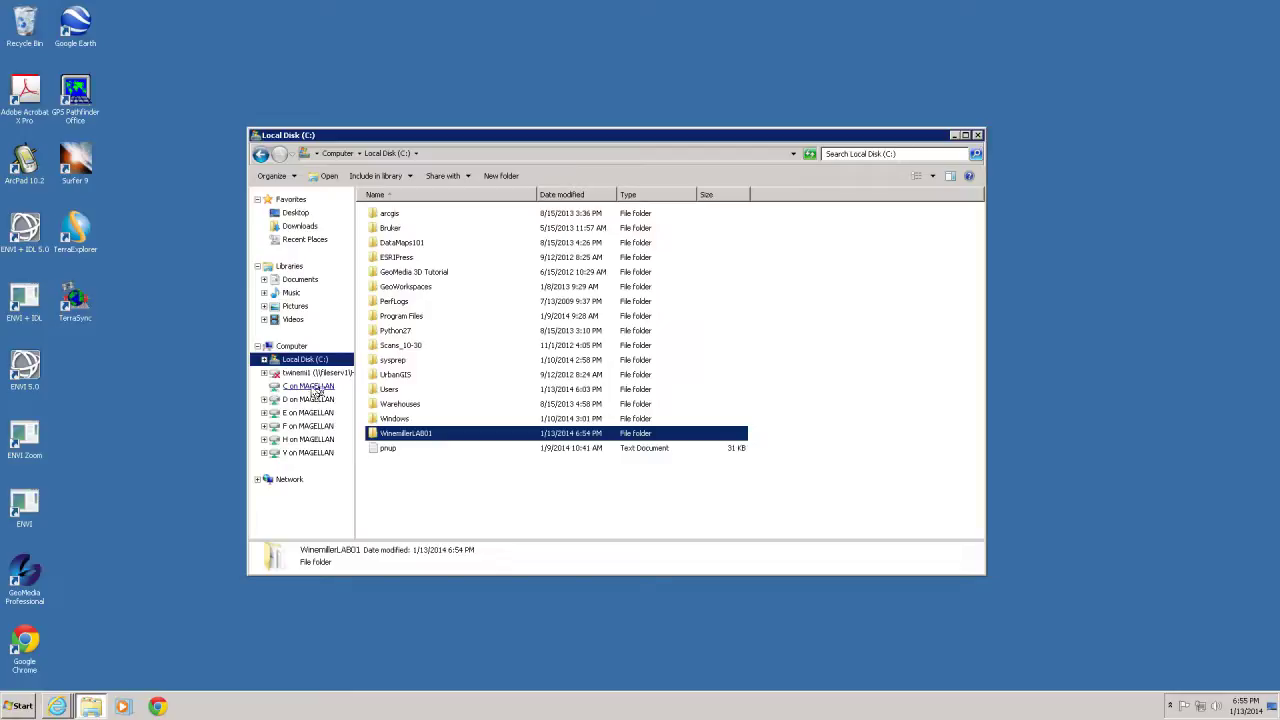
click(305, 390)
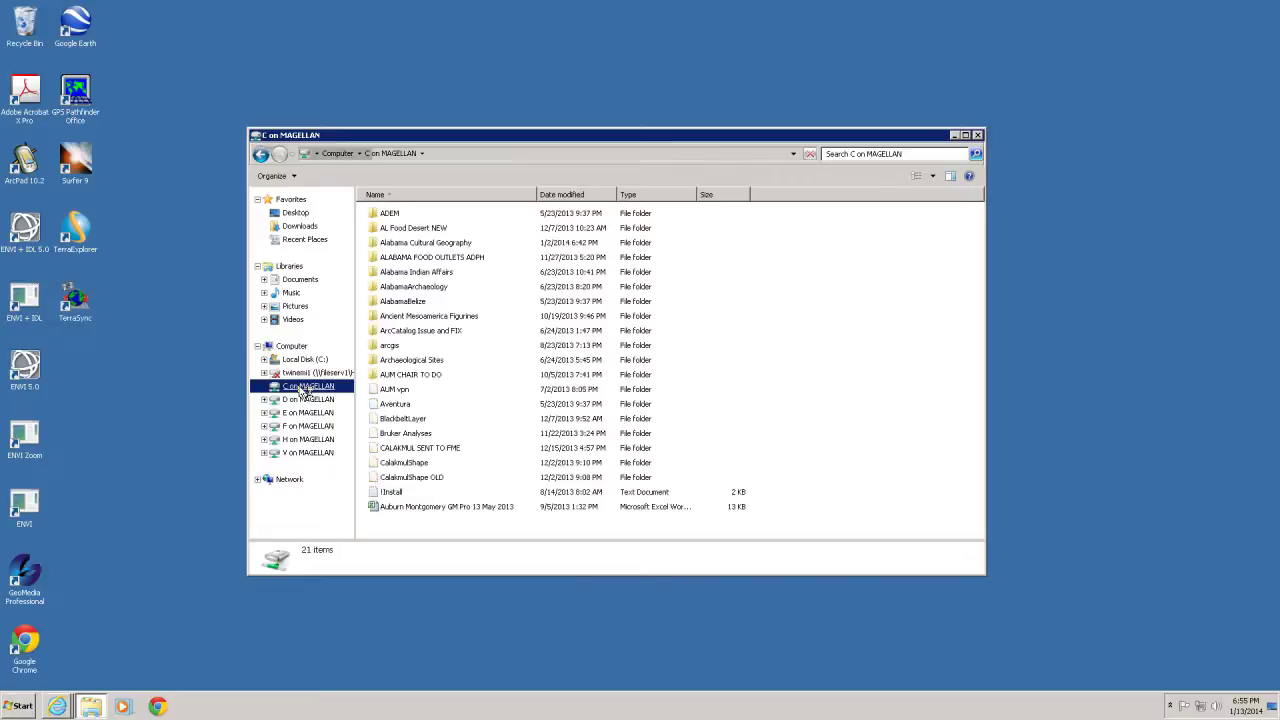
Open a second Computer window and arrange the two windows side by side
click(22, 706)
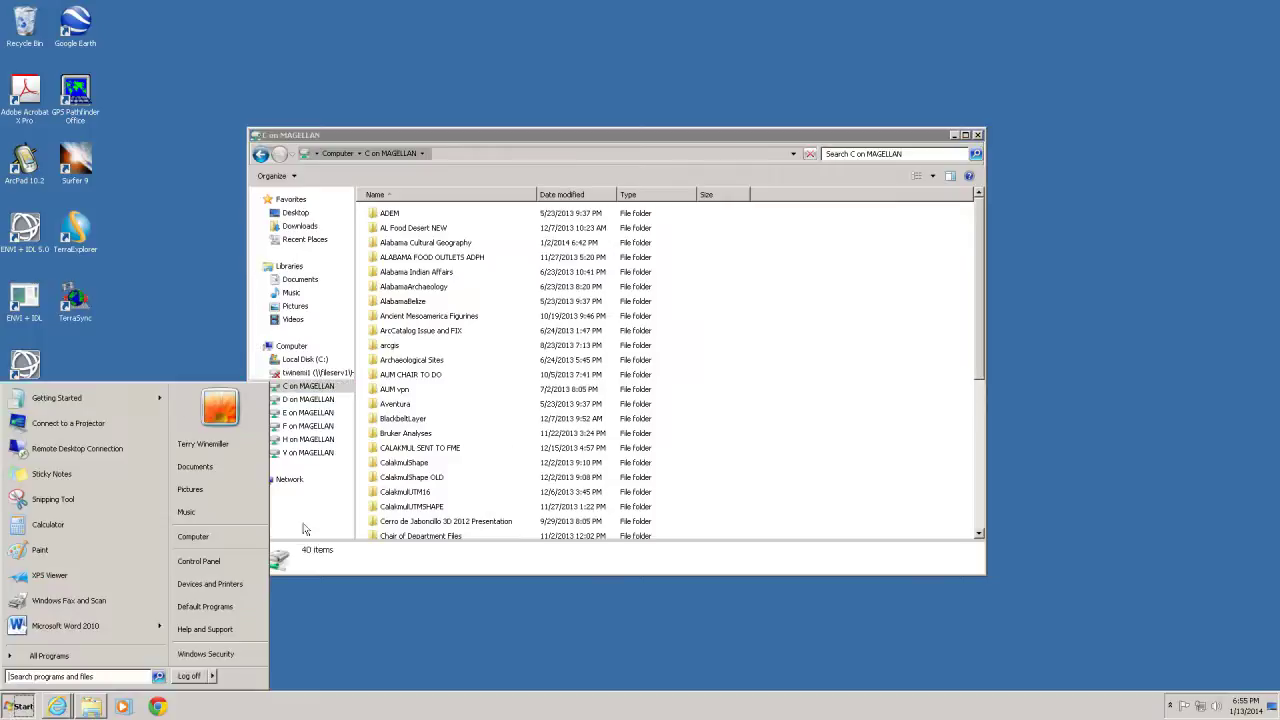
click(193, 537)
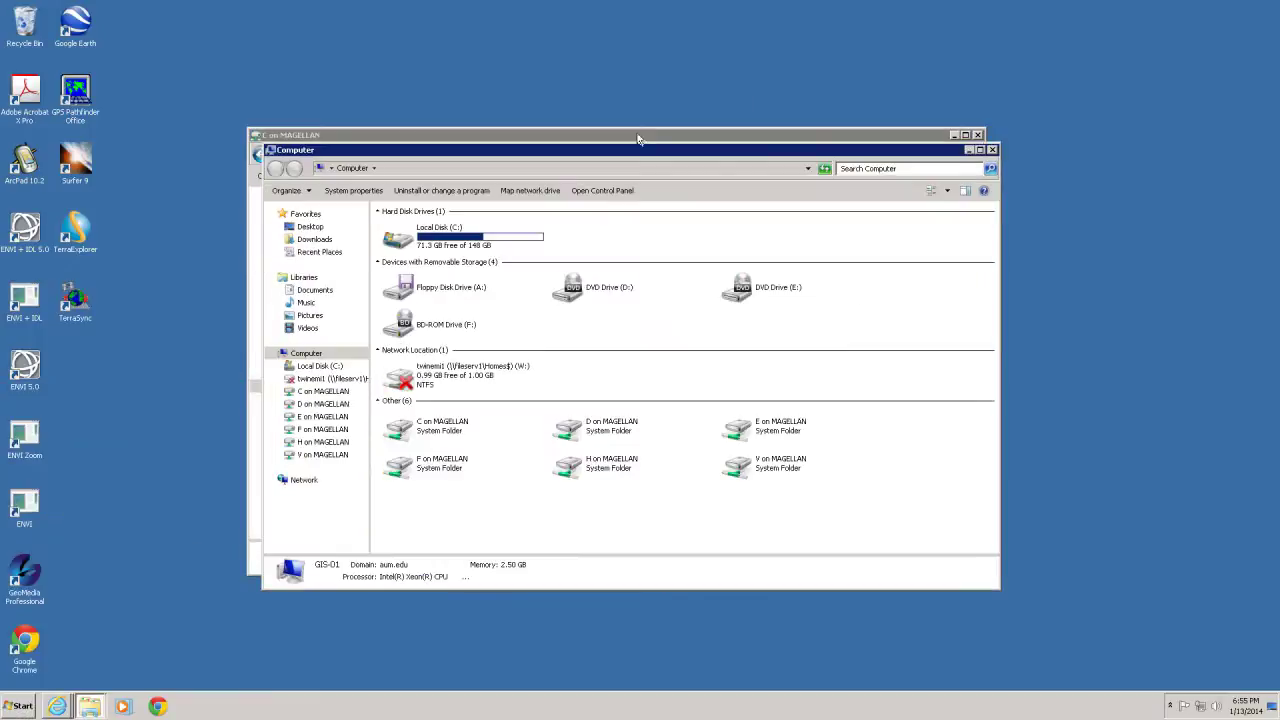
drag(627, 155, 940, 153)
drag(408, 146, 107, 154)
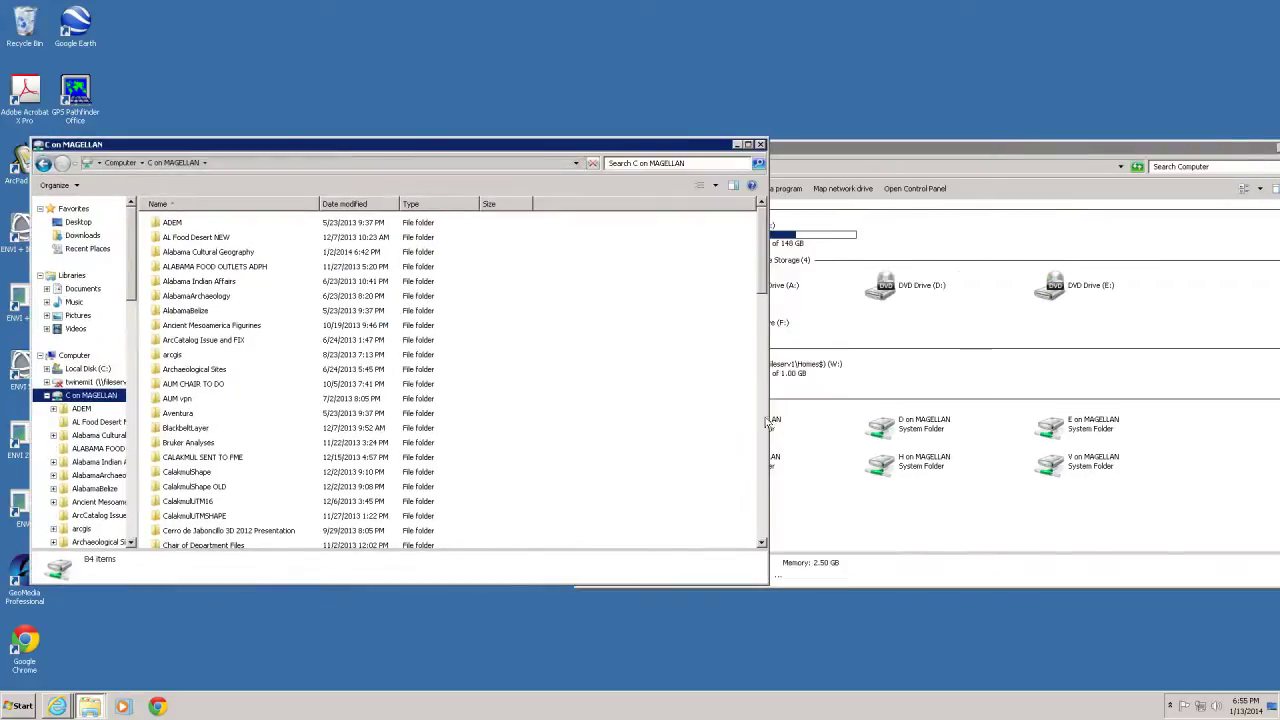
drag(752, 421, 537, 422)
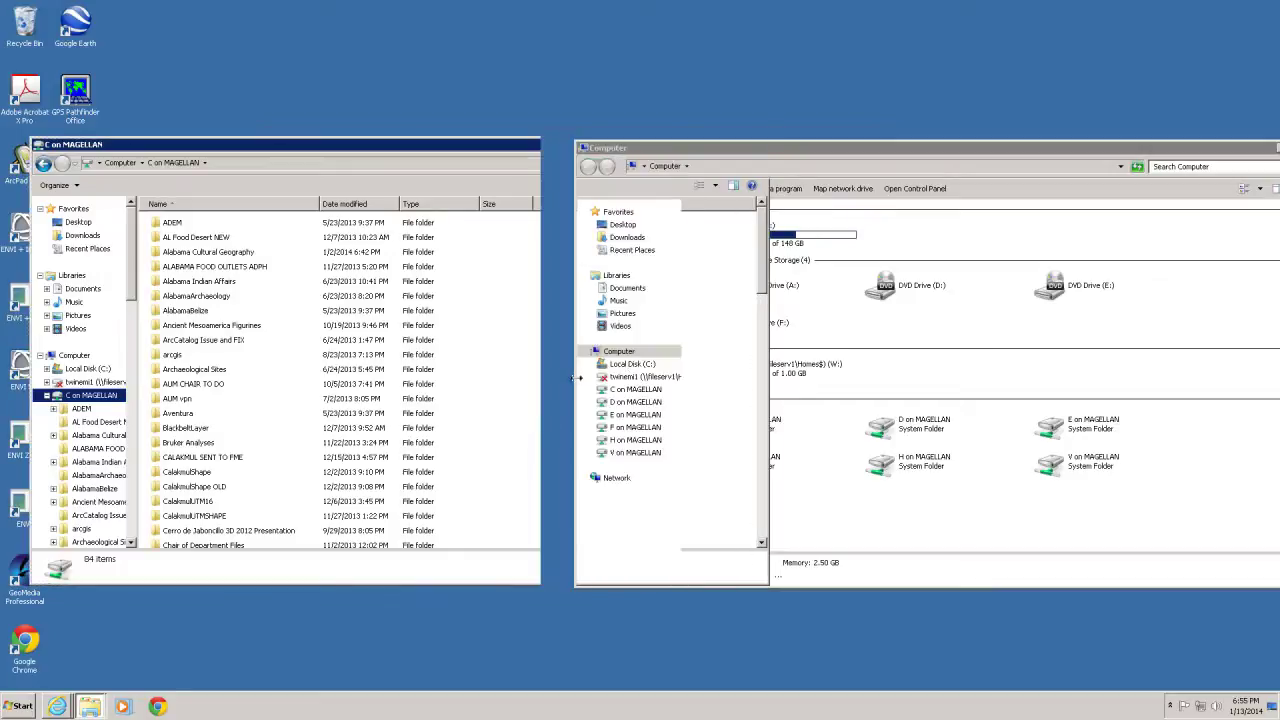
drag(686, 383, 687, 383)
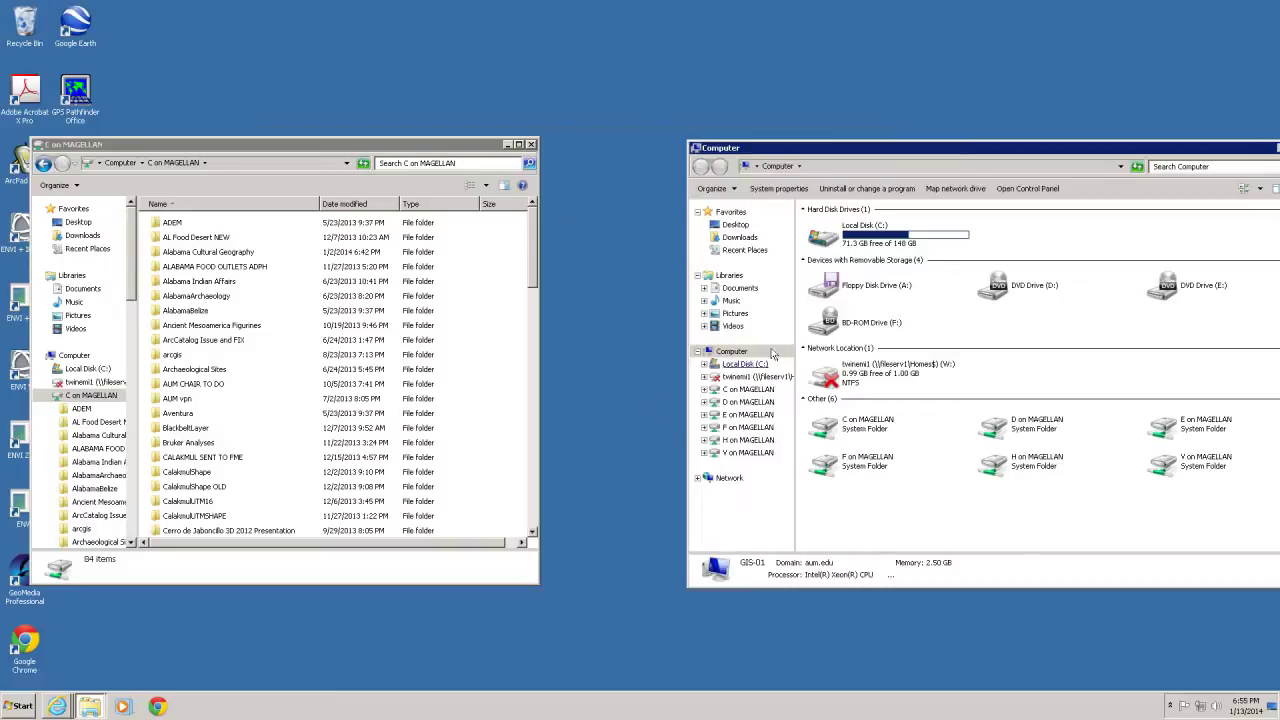
Show Local Disk (C:) in the right window and select the WinemillerLAB01 folder
click(740, 366)
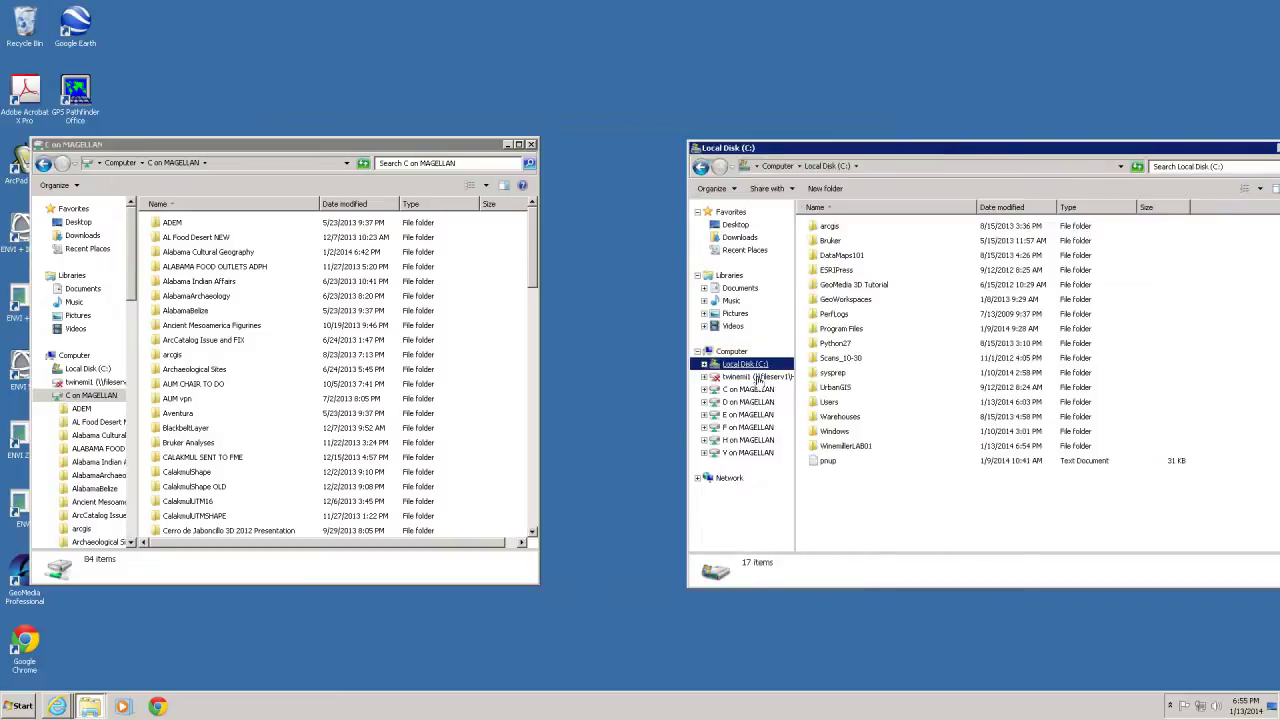
click(534, 290)
scroll(550, 411, down, 10)
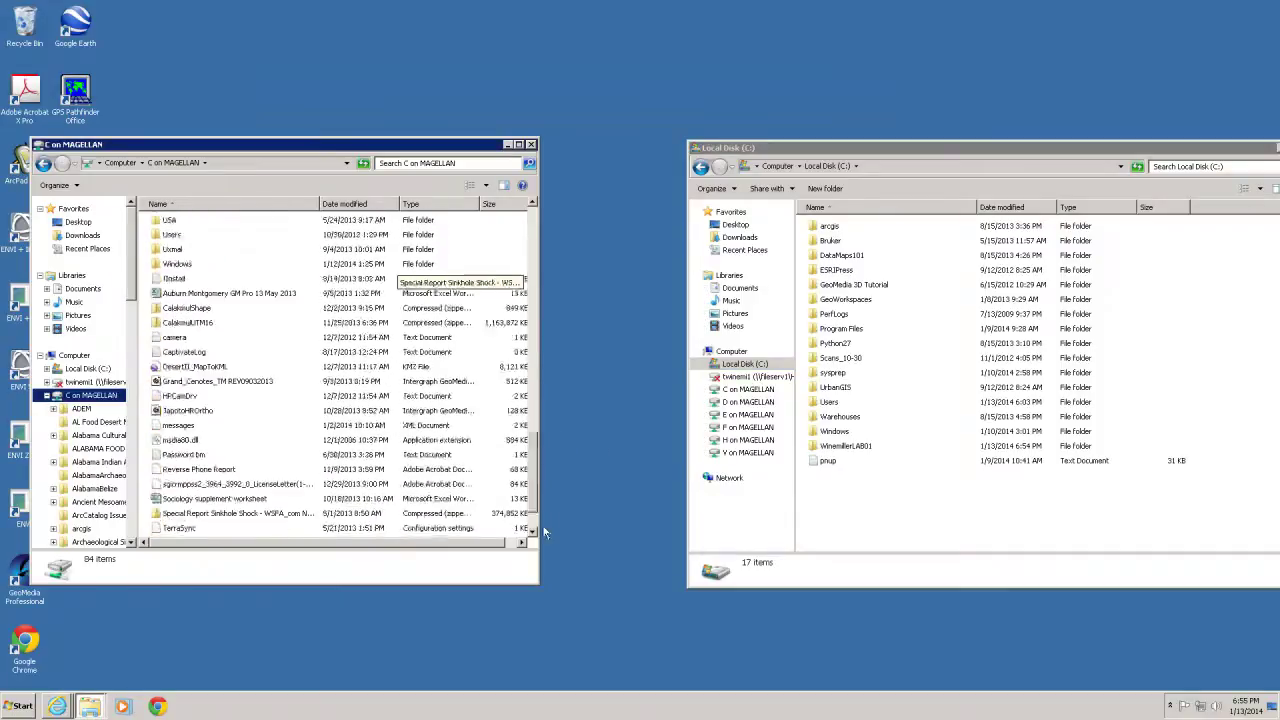
click(825, 447)
click(456, 516)
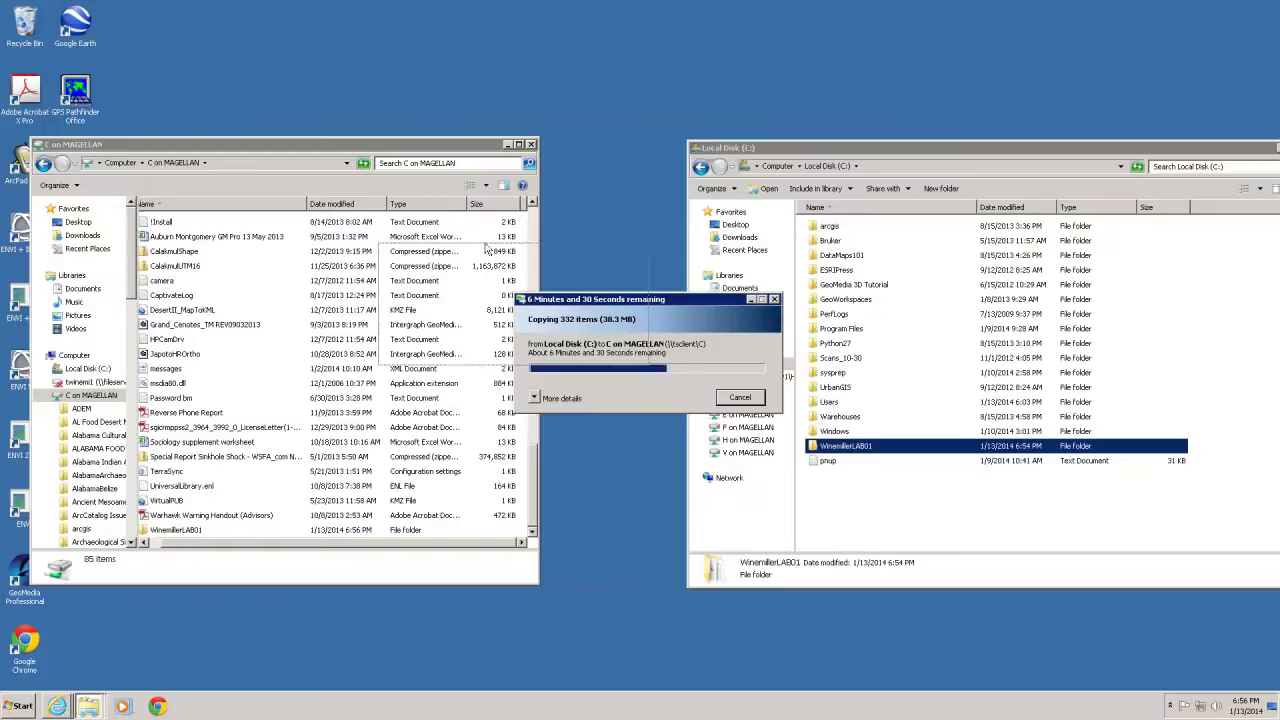
Move the progress window aside while WinemillerLAB01 copies to C on MAGELLAN
drag(389, 61, 389, 61)
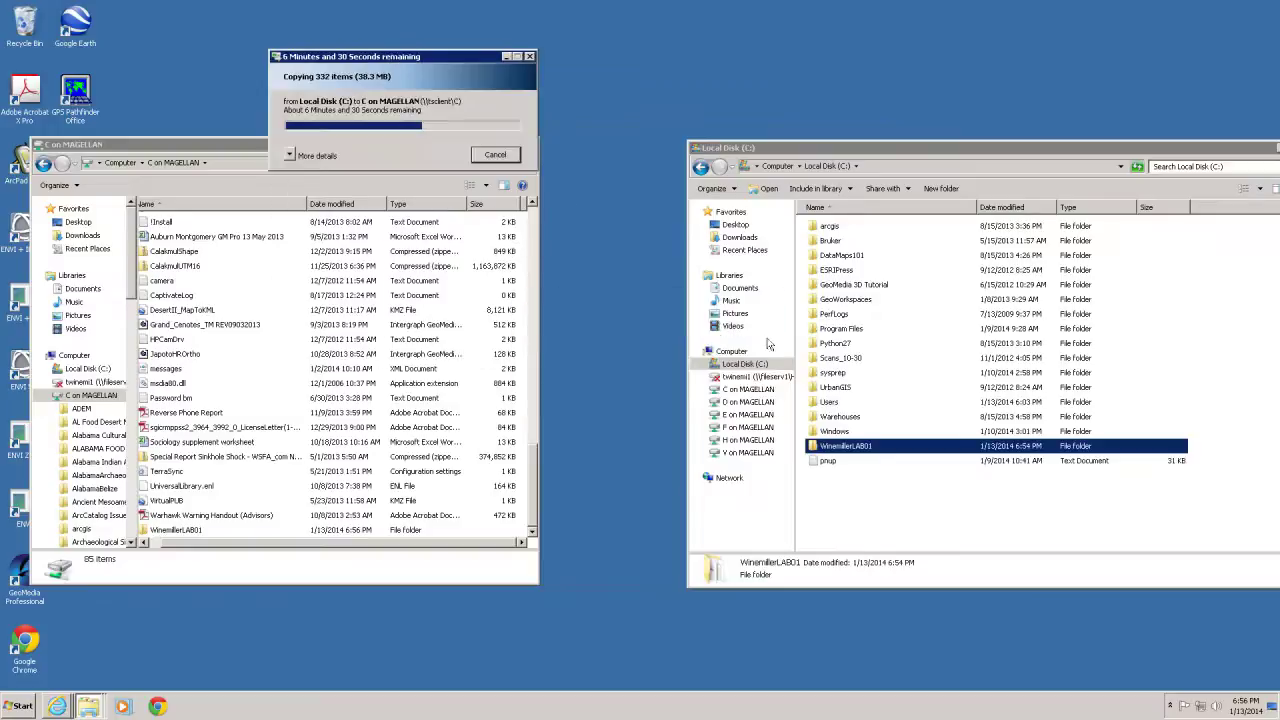
click(866, 500)
Send the WinemillerLAB01 folder to a compressed zip, keeping the default name WinemillerLAB01
right_click(829, 450)
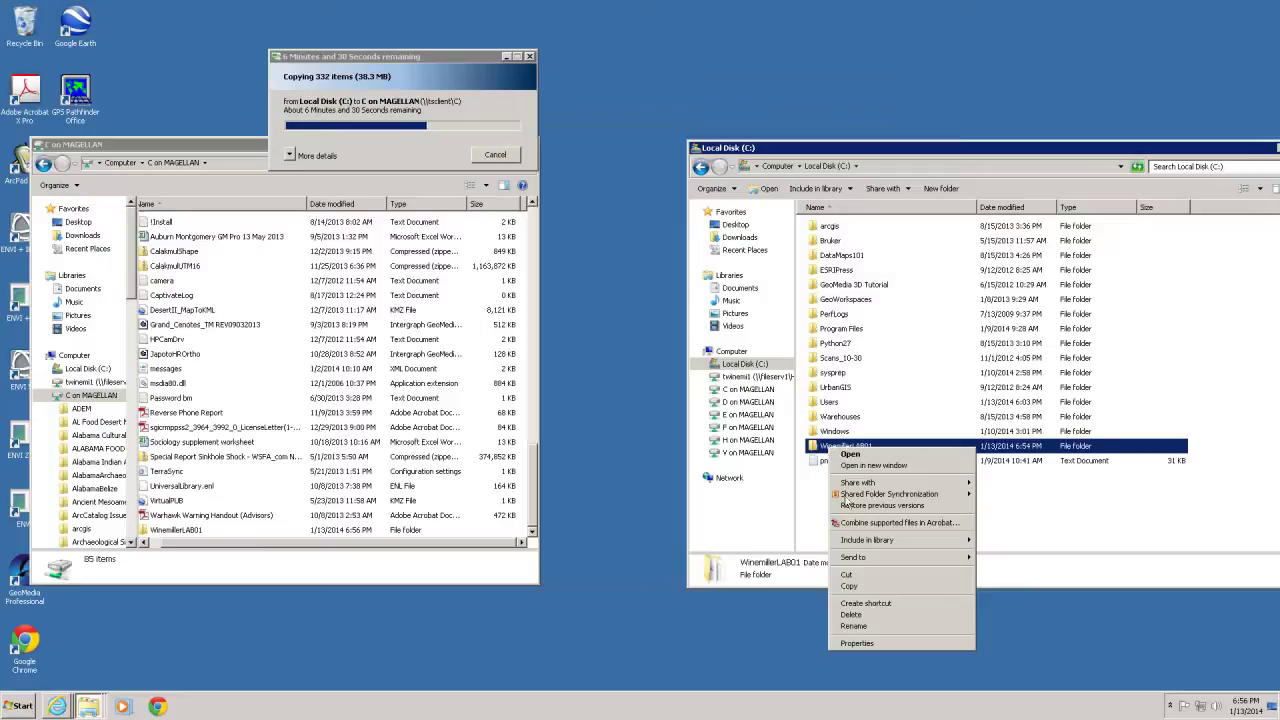
mouse_move(898, 564)
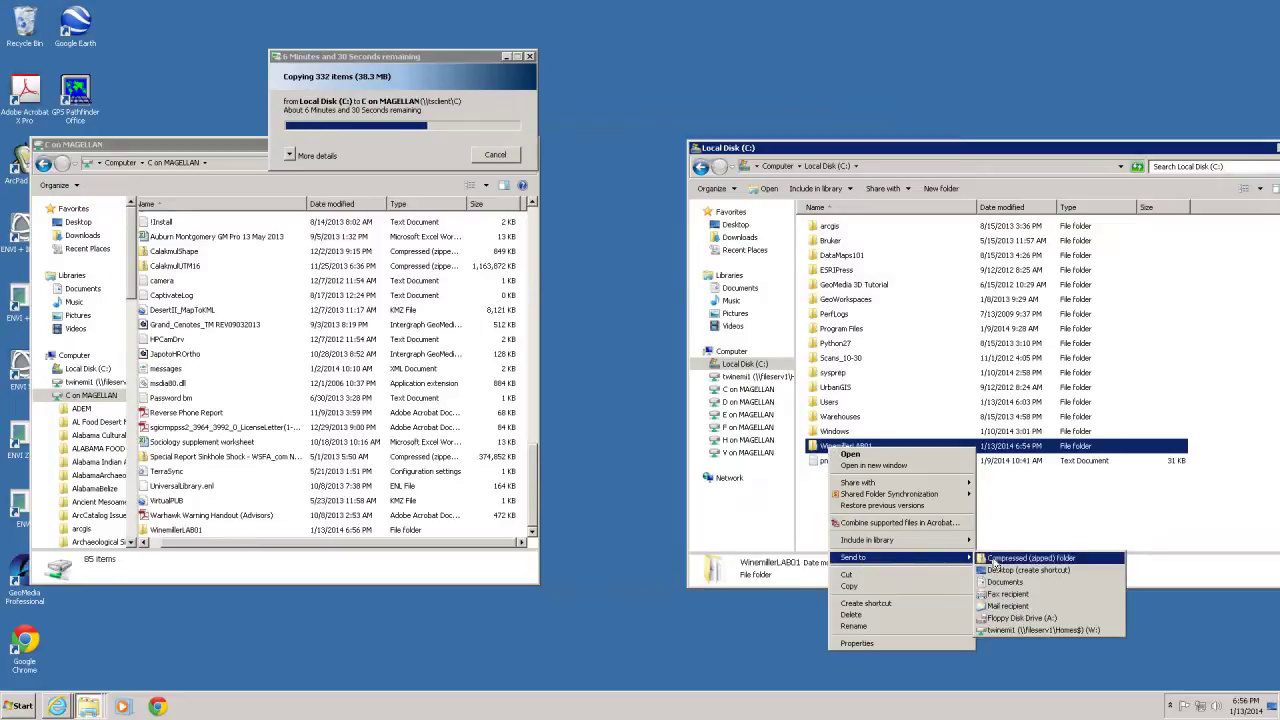
click(1020, 558)
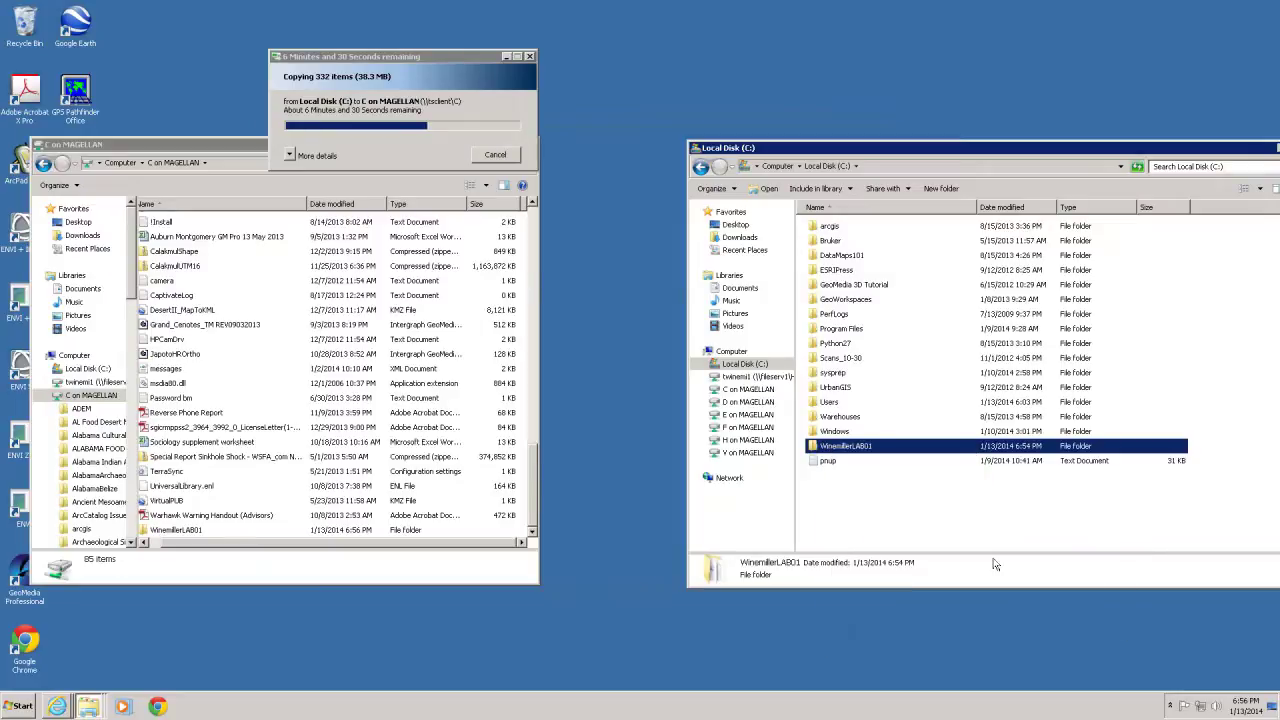
click(957, 523)
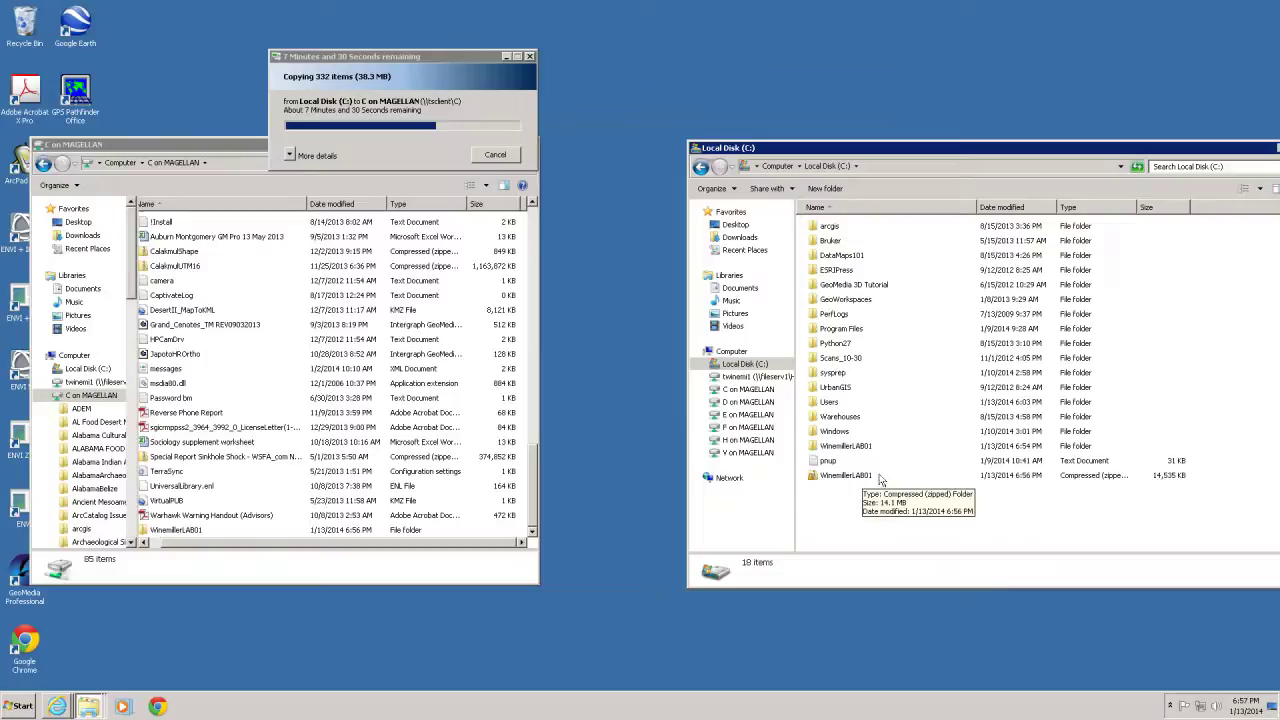
Switch to the Blackboard Learn window and start a new message from the course Mail Inbox
click(52, 707)
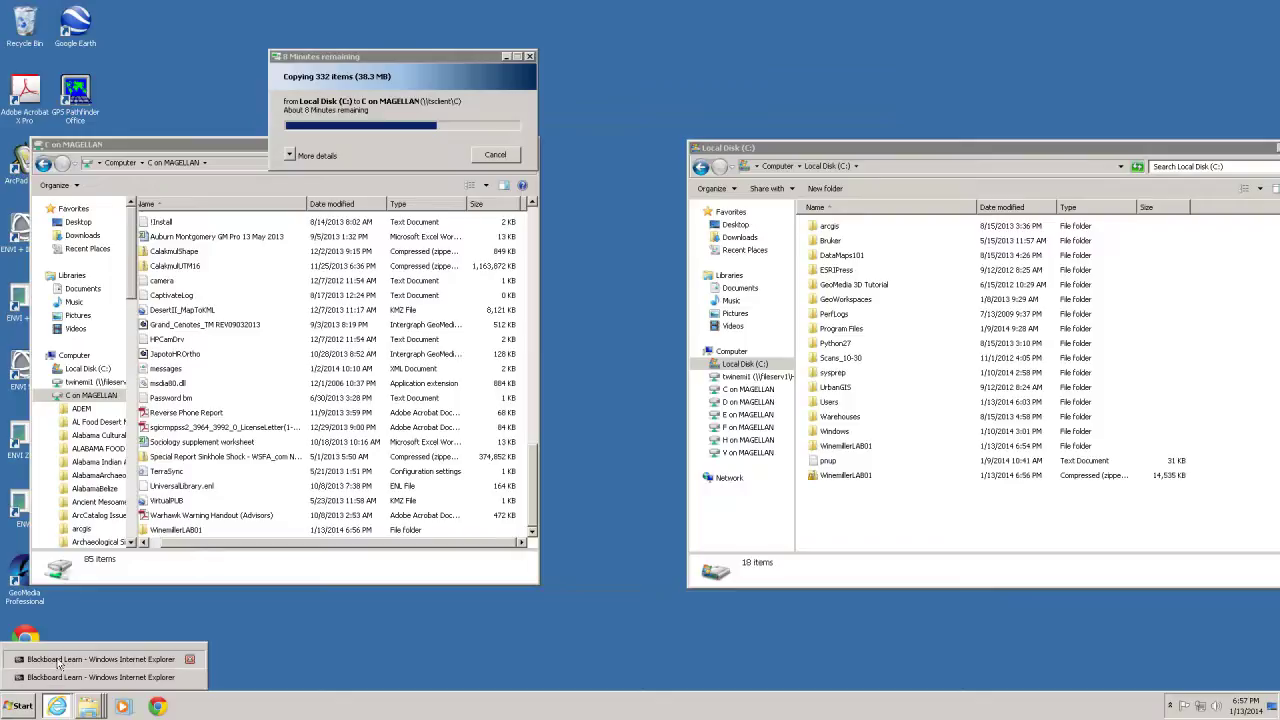
click(58, 662)
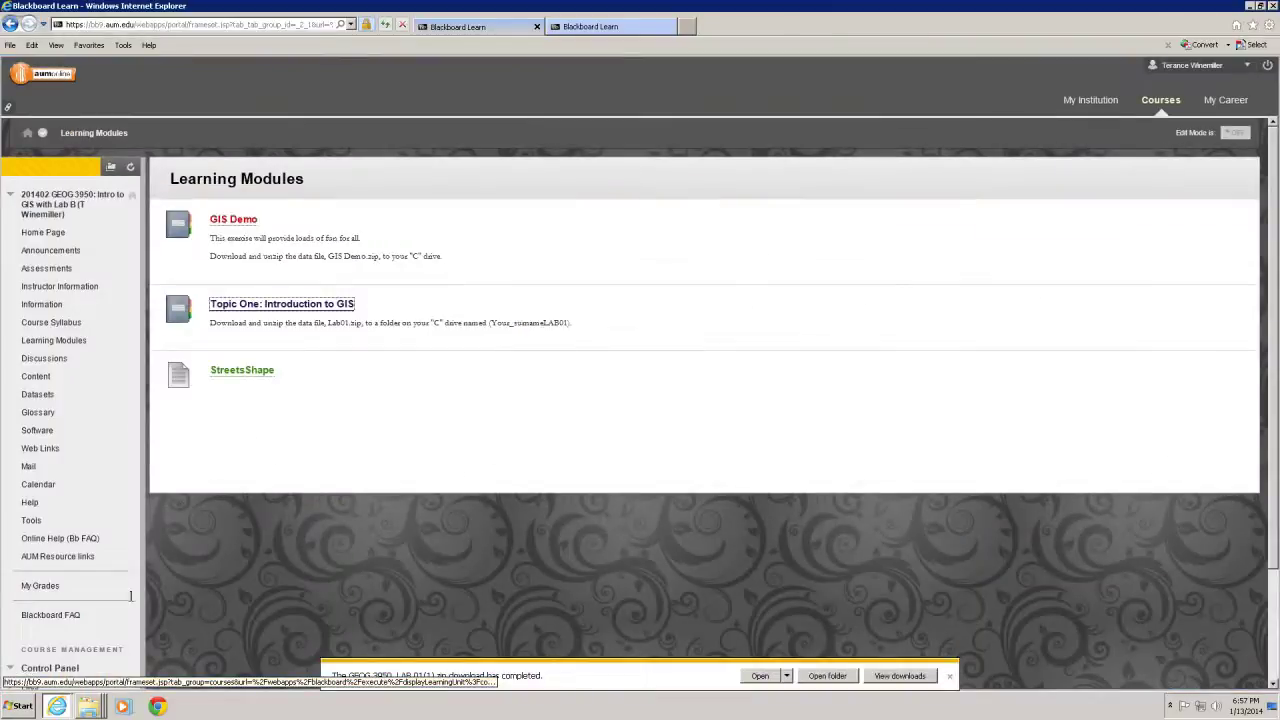
click(29, 468)
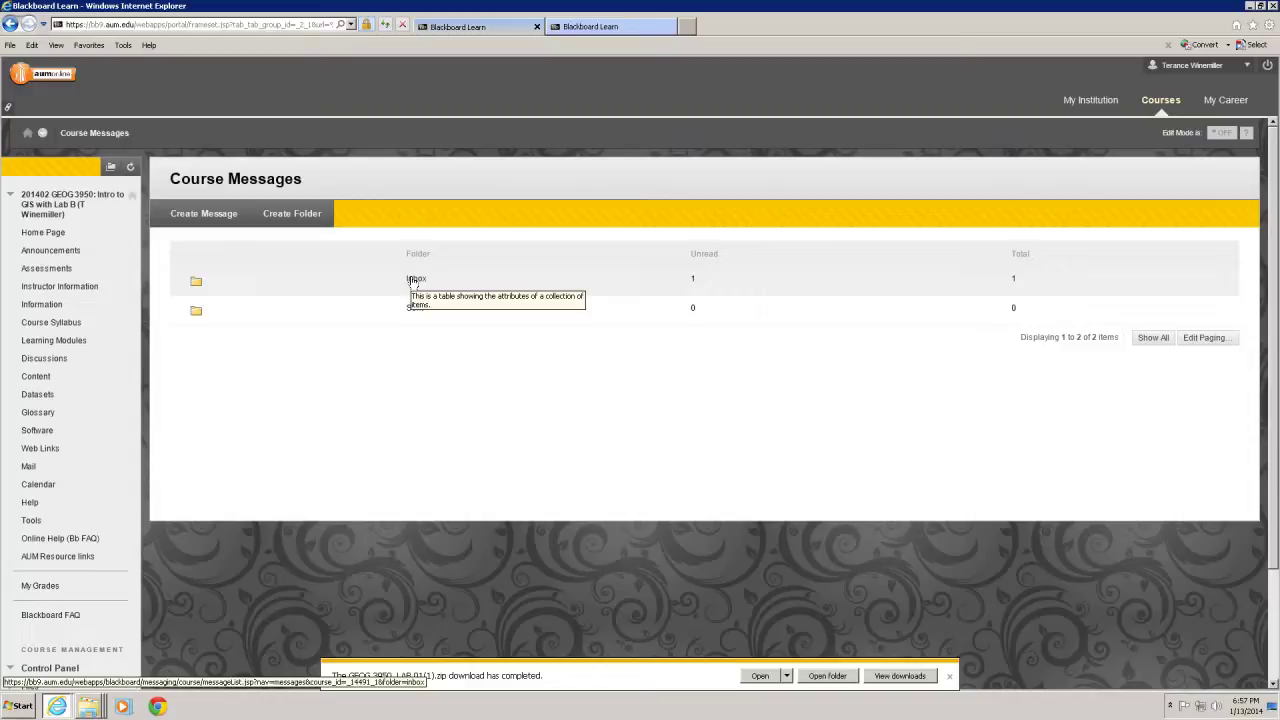
click(413, 281)
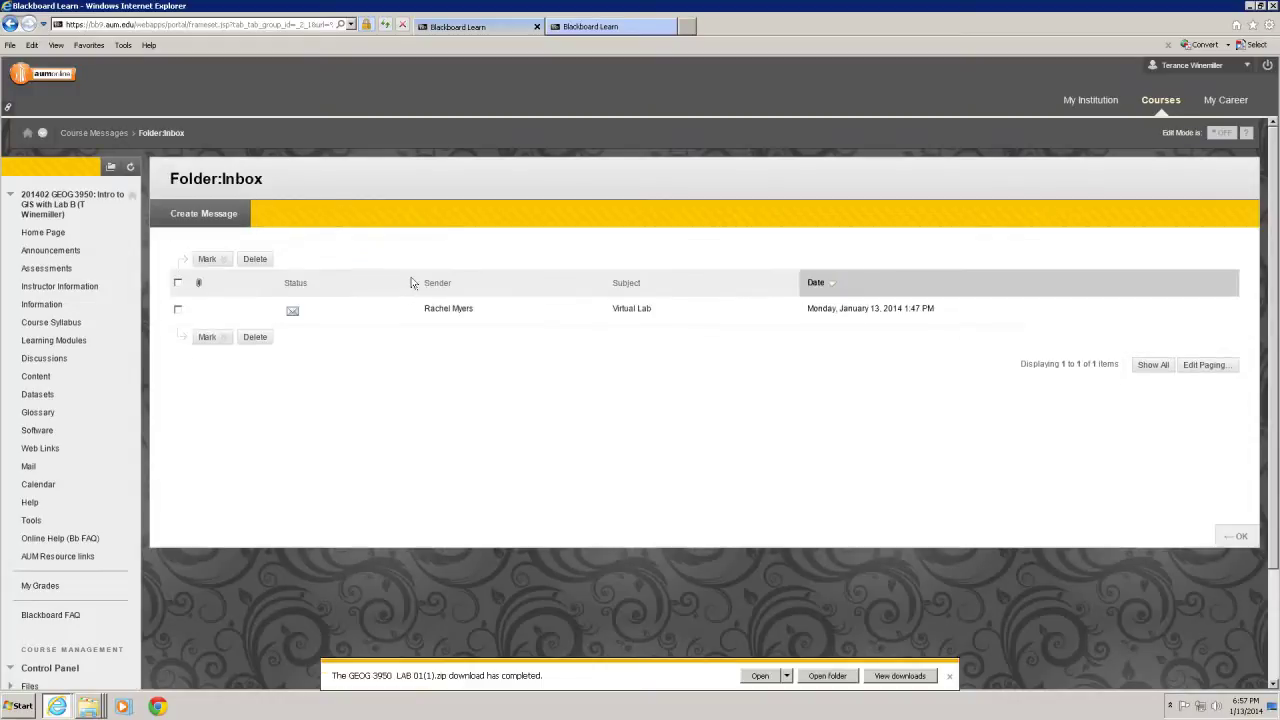
click(216, 260)
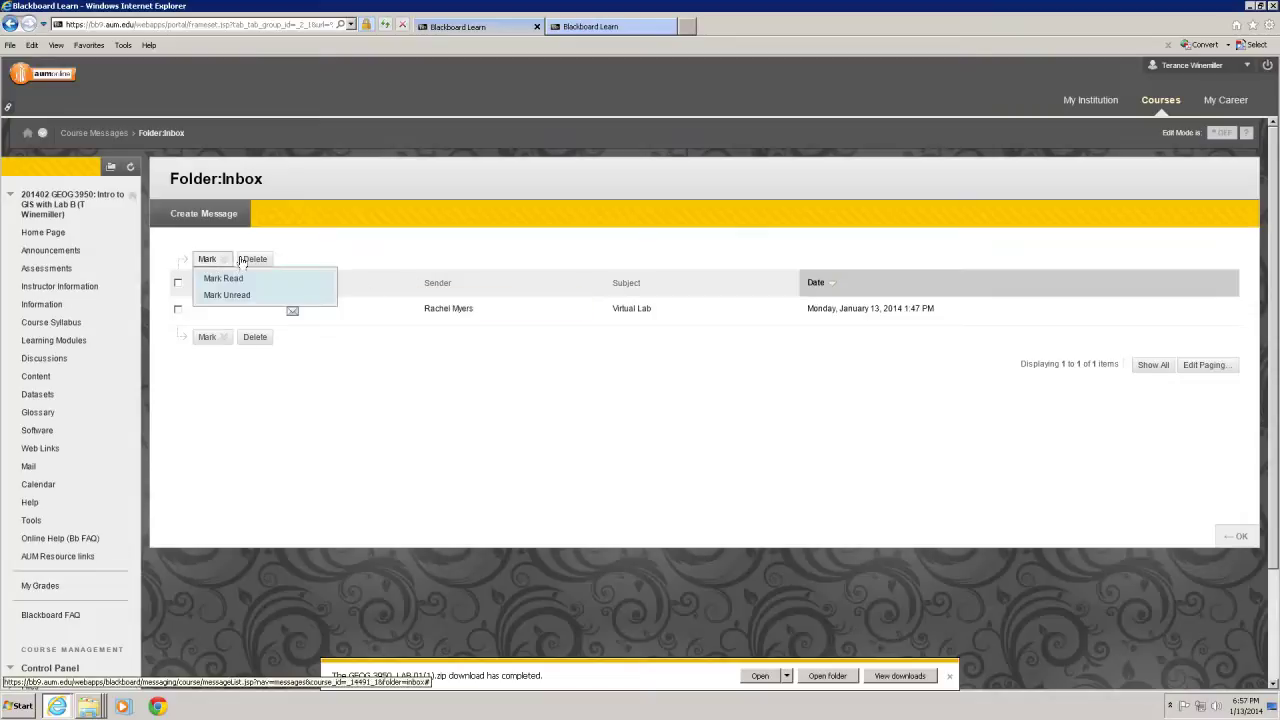
click(205, 215)
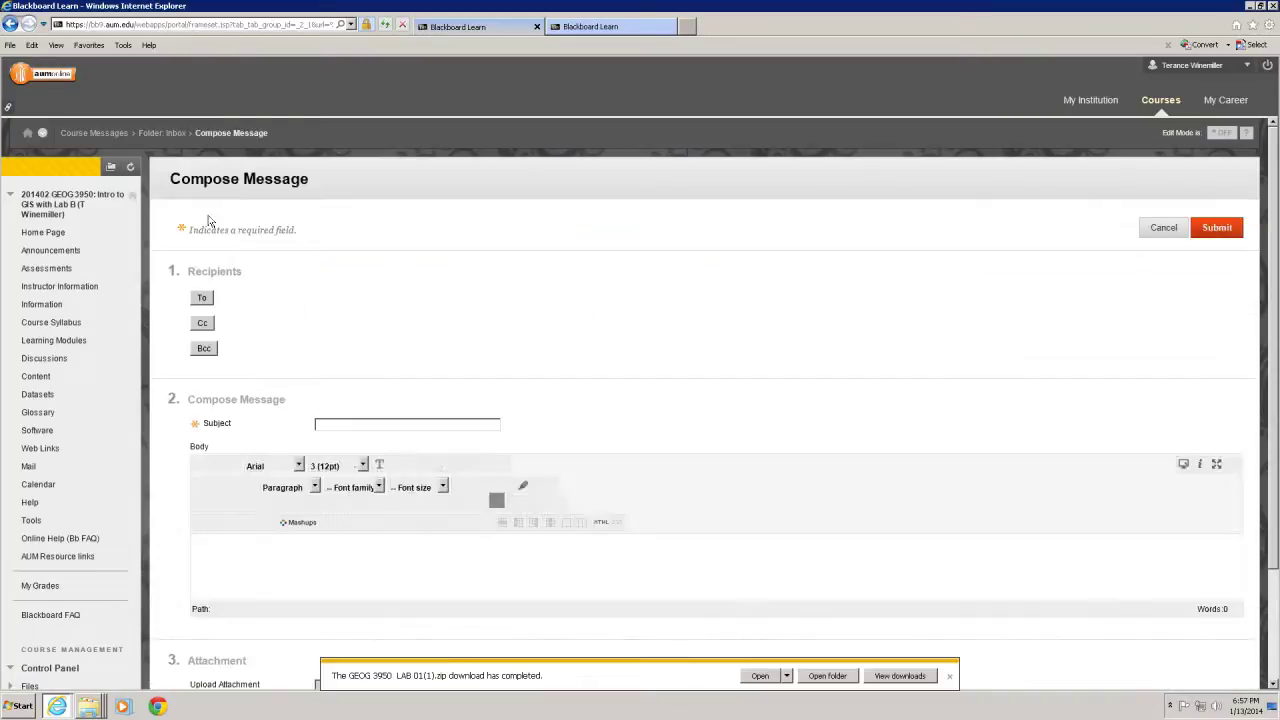
Add the course instructor as the message's To recipient
click(204, 299)
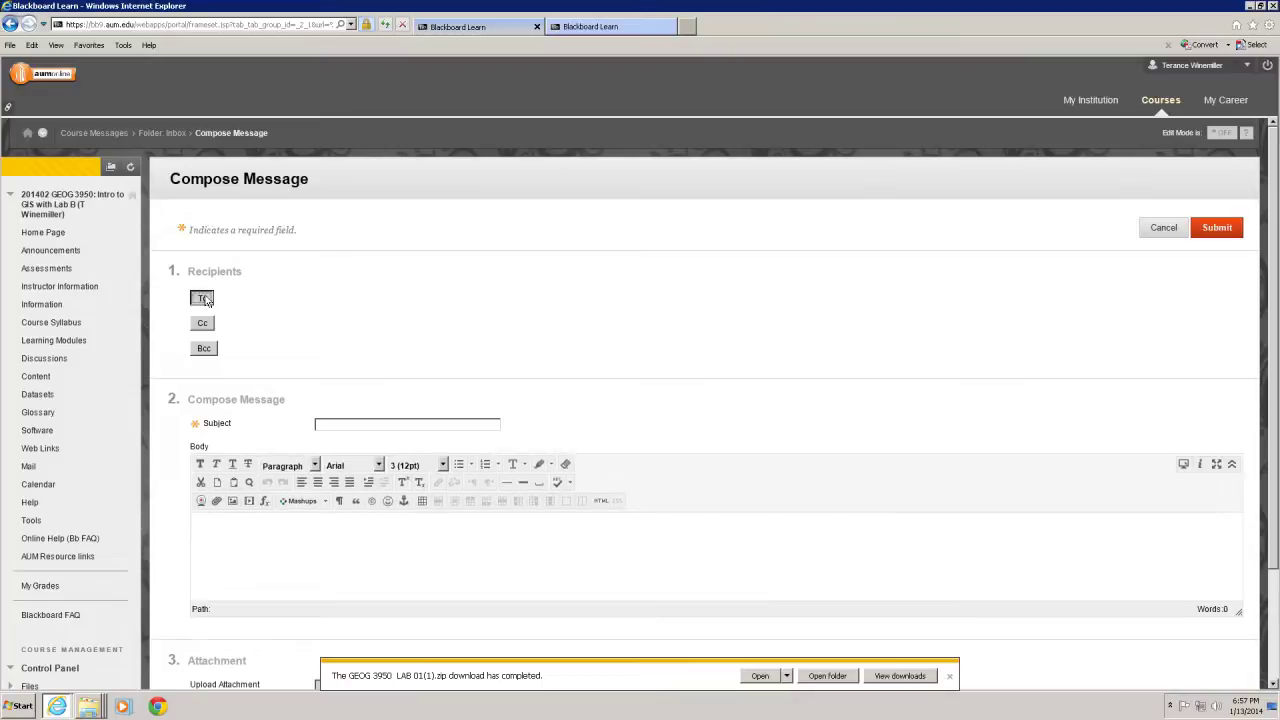
click(420, 380)
click(314, 380)
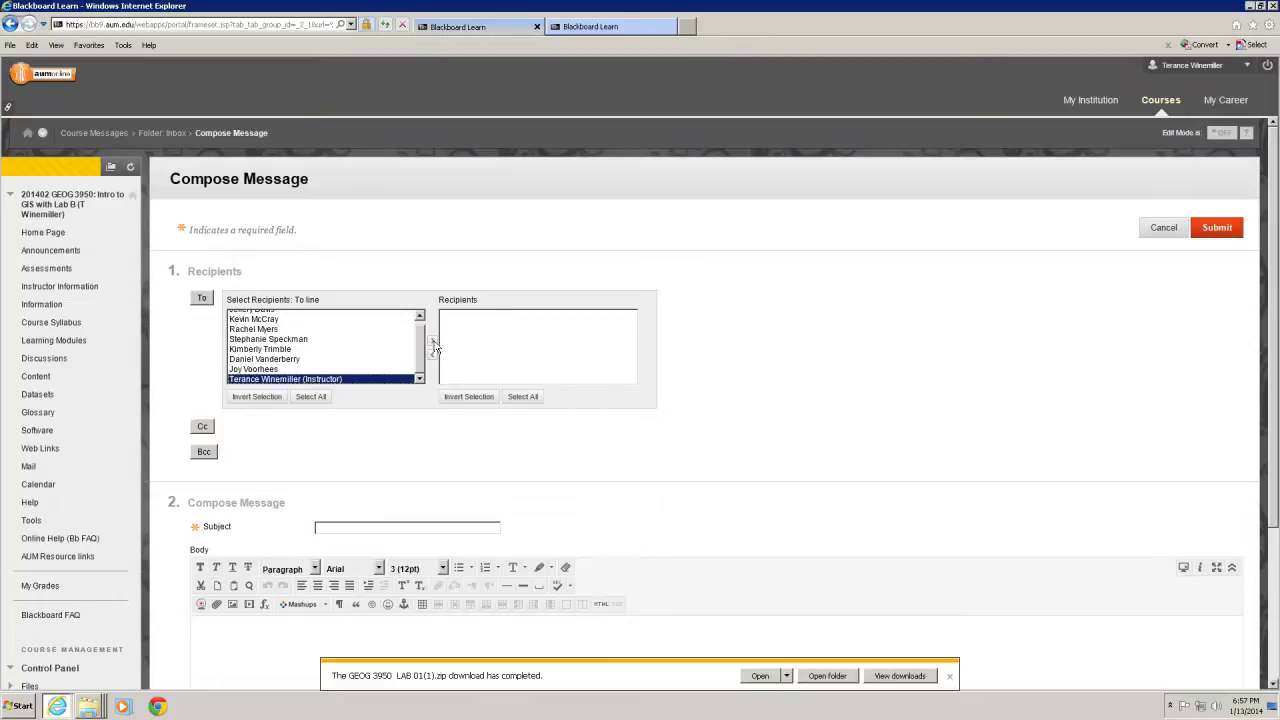
click(432, 342)
click(432, 342)
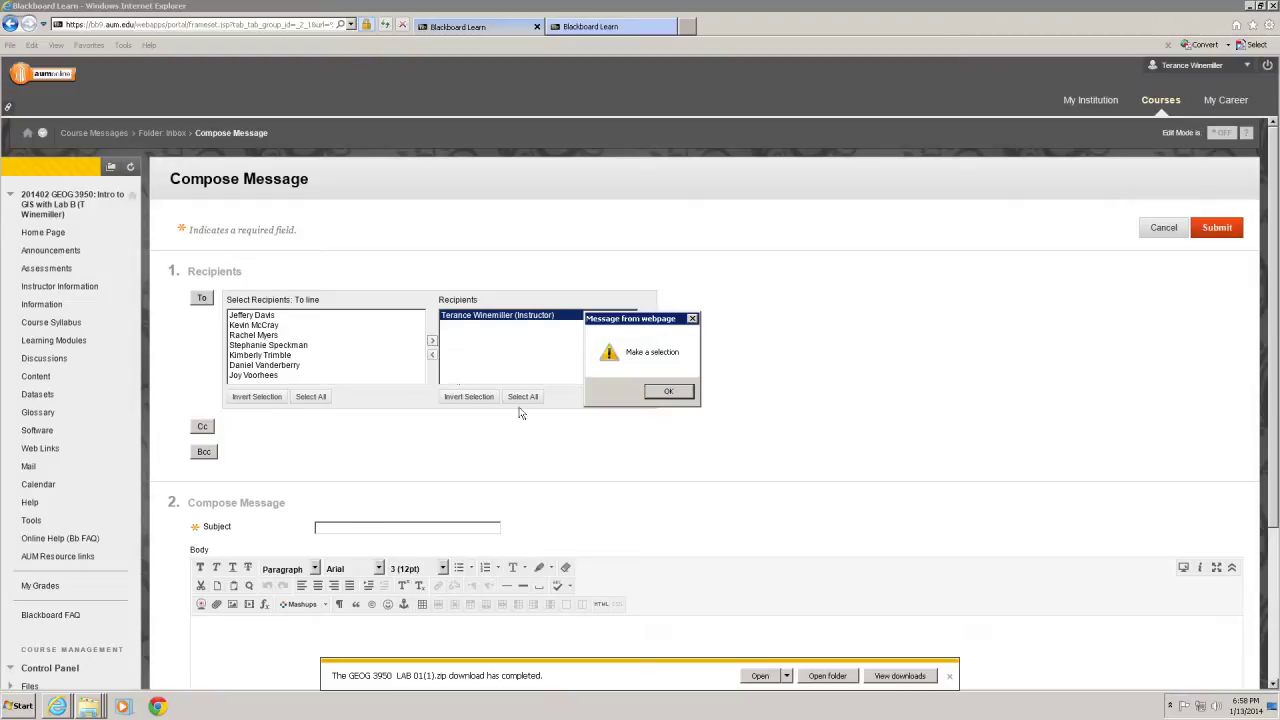
click(670, 393)
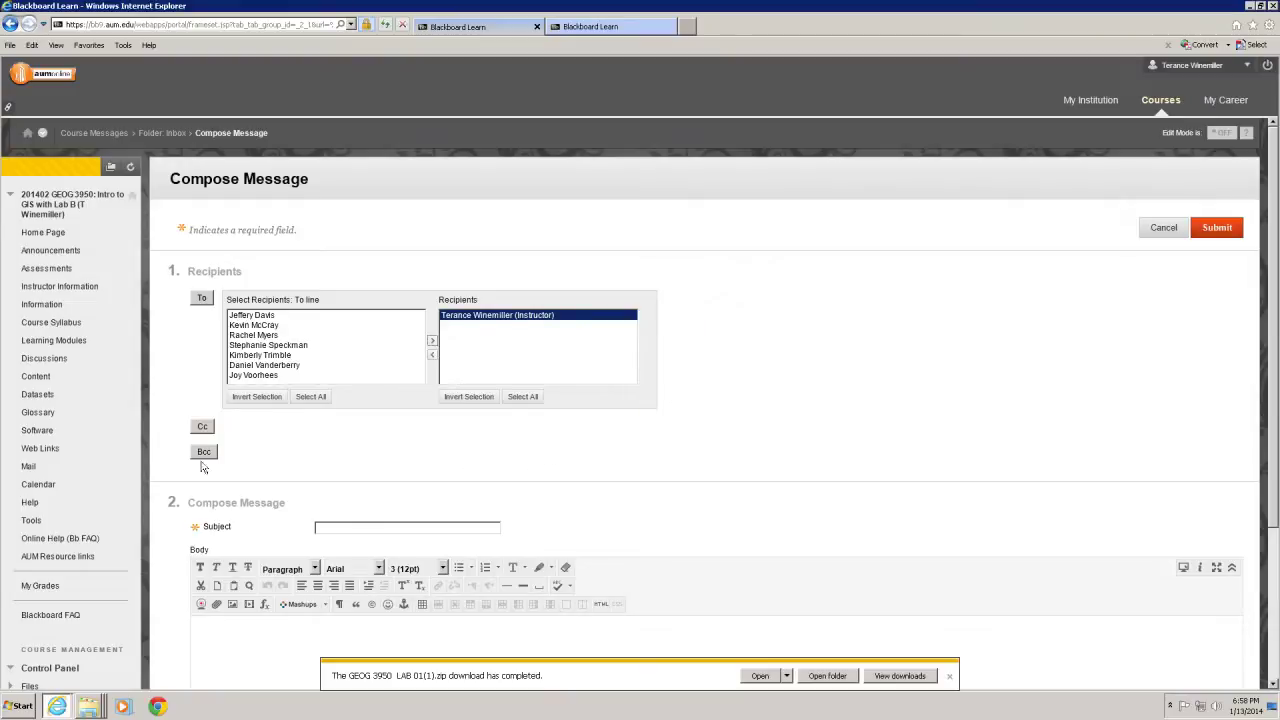
Enter the subject 'Lab01 Part A' and the body 'See Attached.'
click(399, 530)
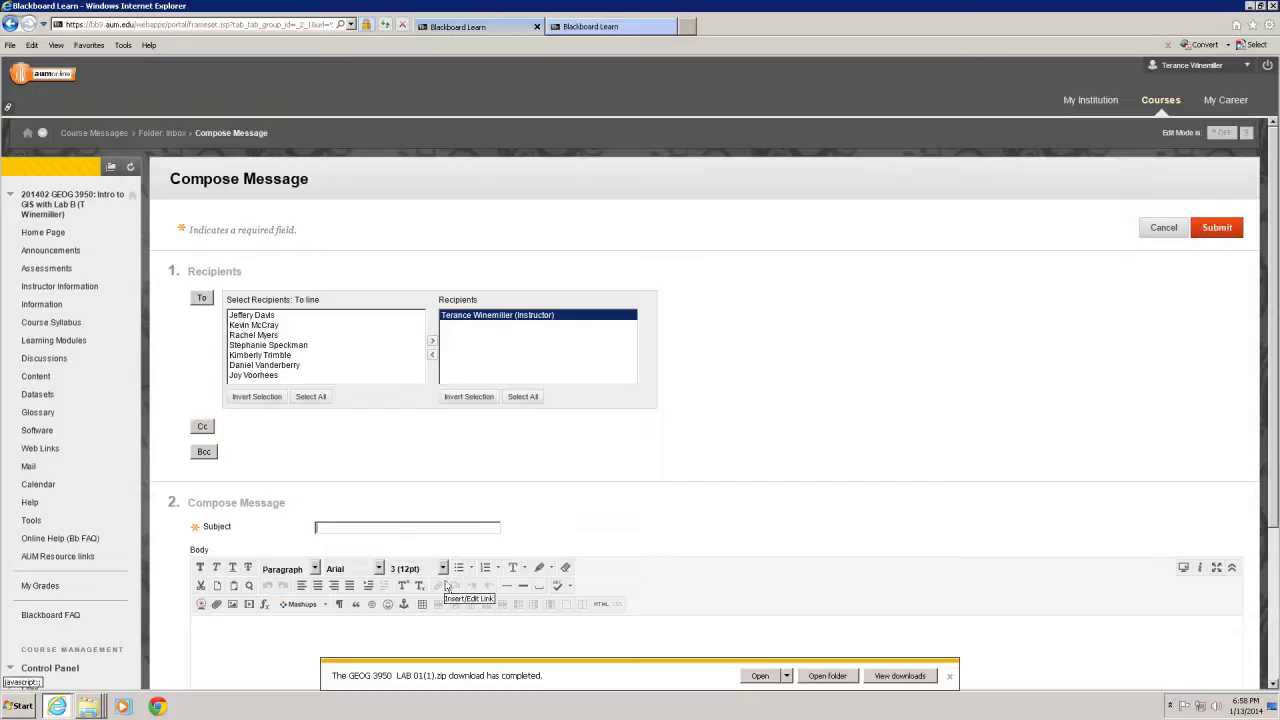
text(Lab01 Part A)
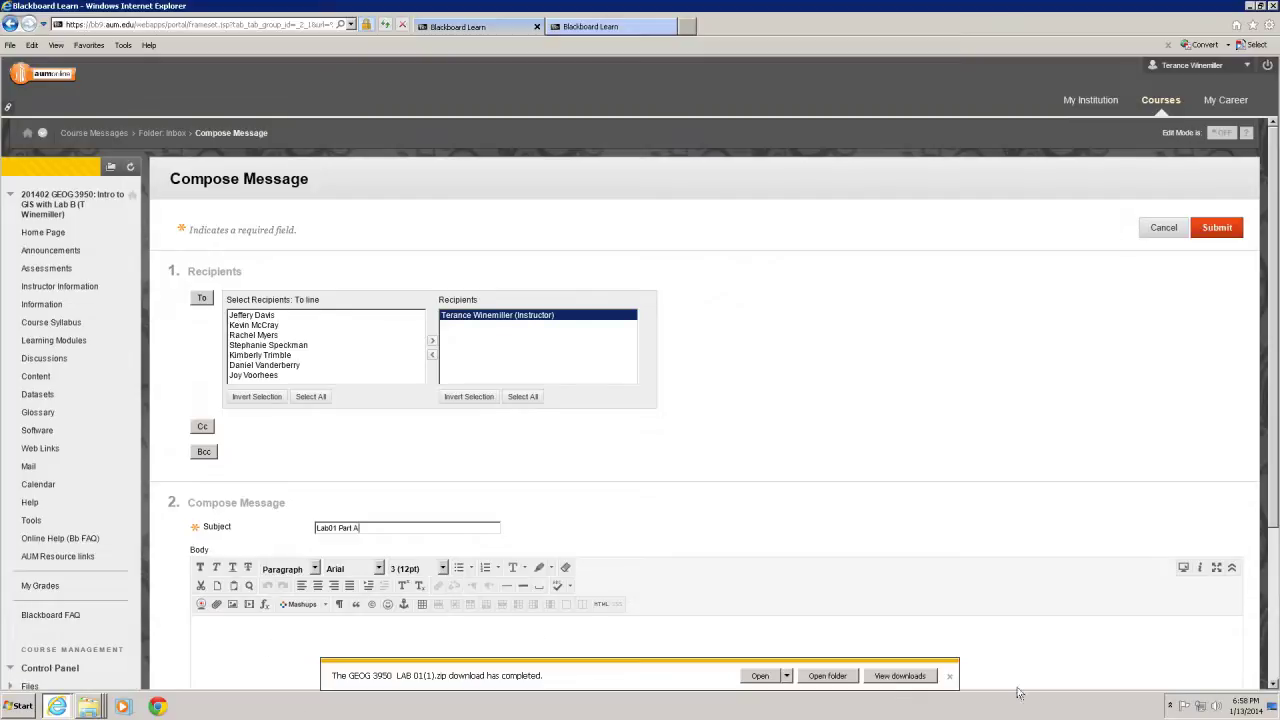
click(949, 676)
click(234, 627)
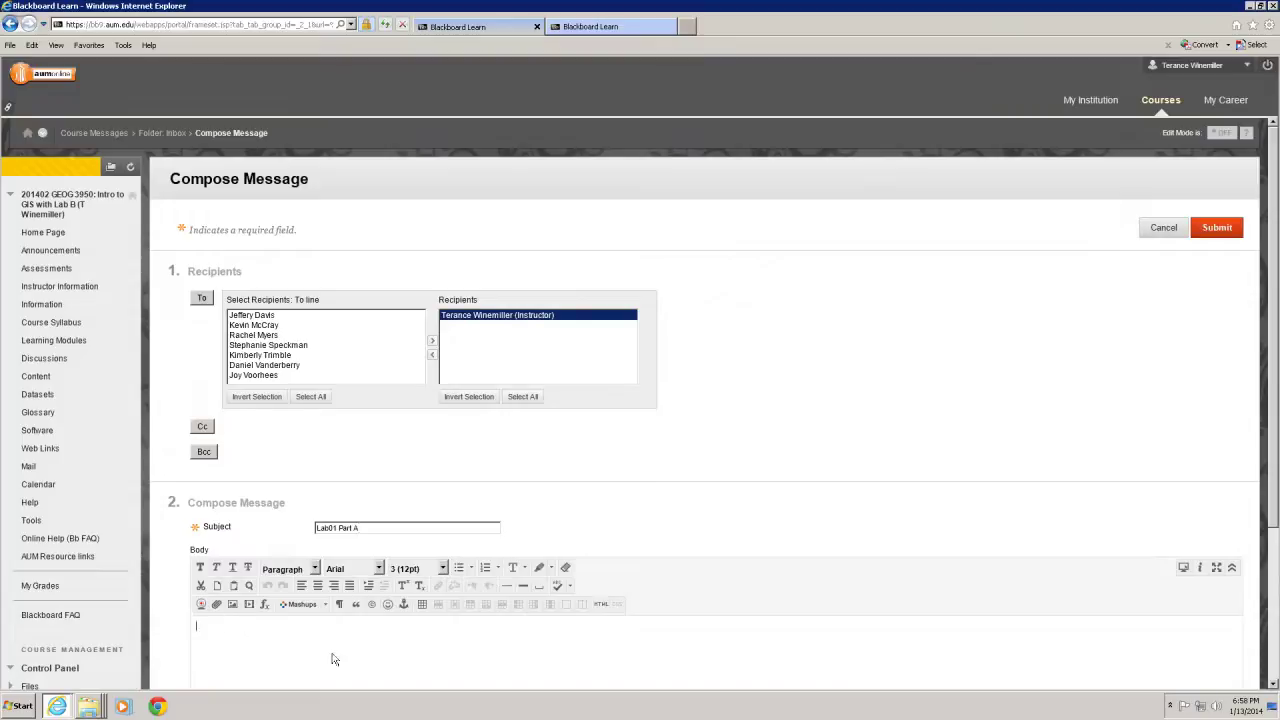
text(See Attached.)
drag(1275, 511, 1275, 657)
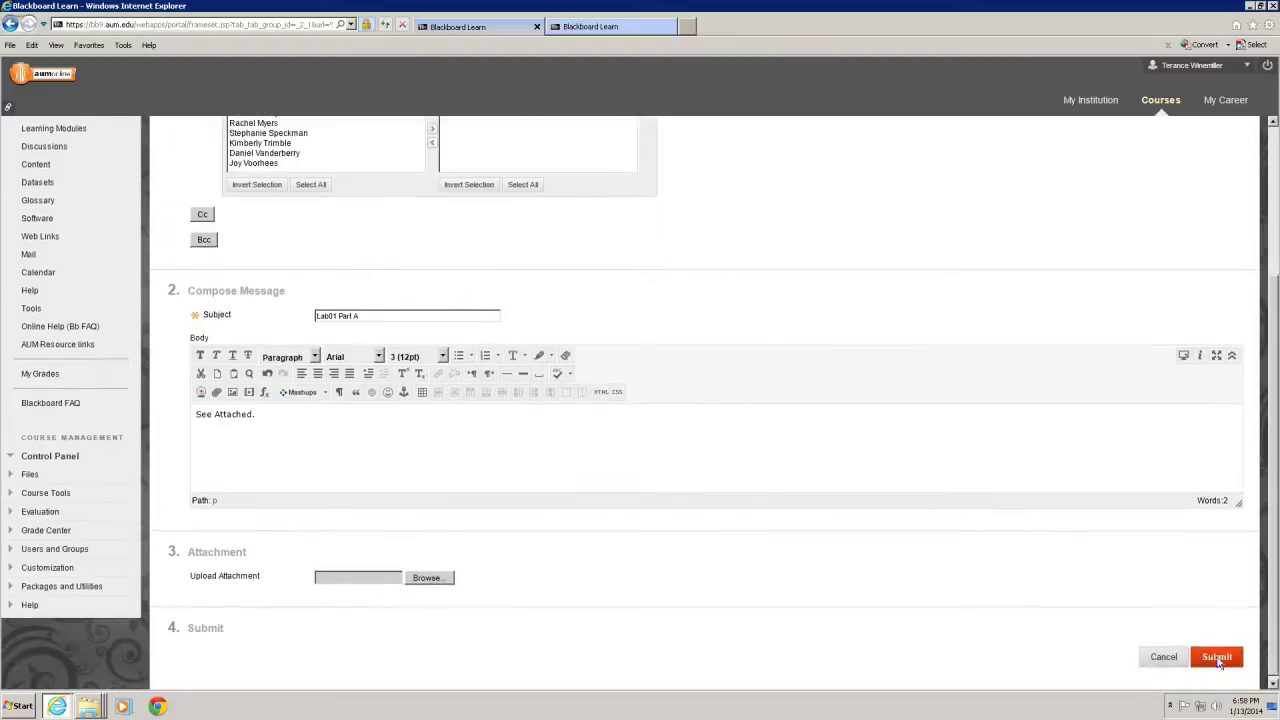
Attach WinemillerLAB01.zip from Local Disk (C:) and submit the message
click(428, 578)
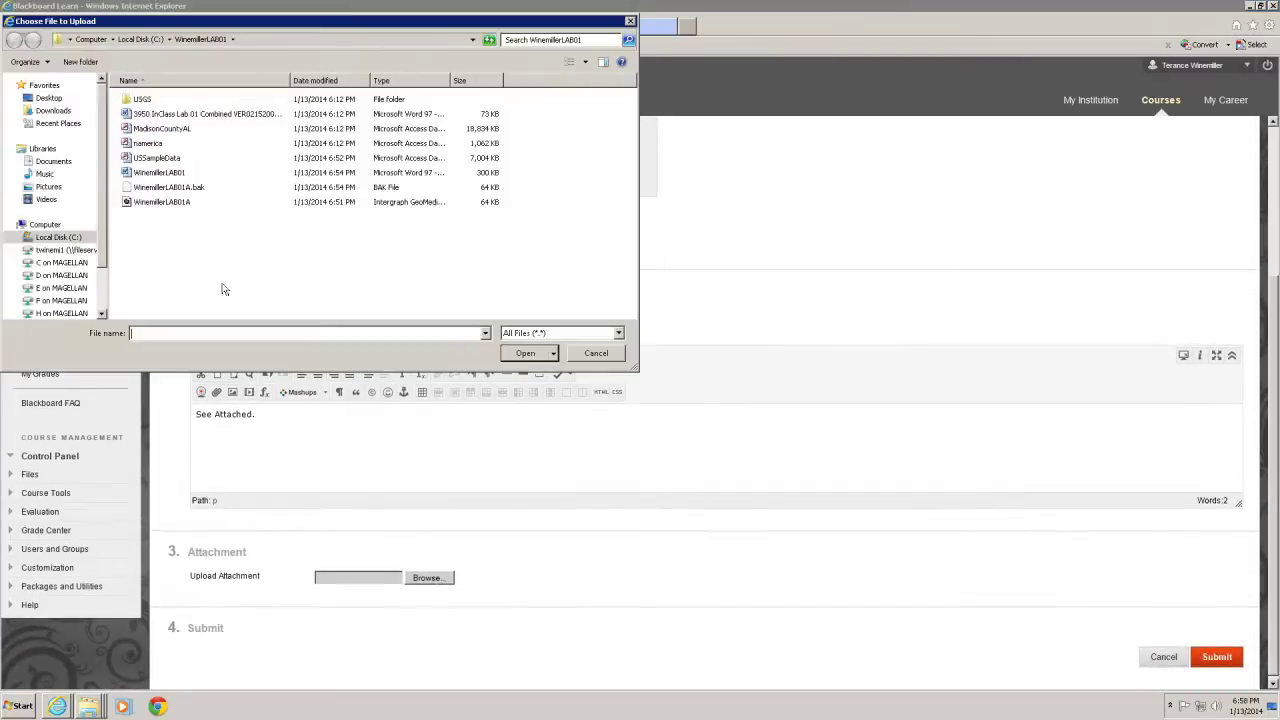
click(138, 40)
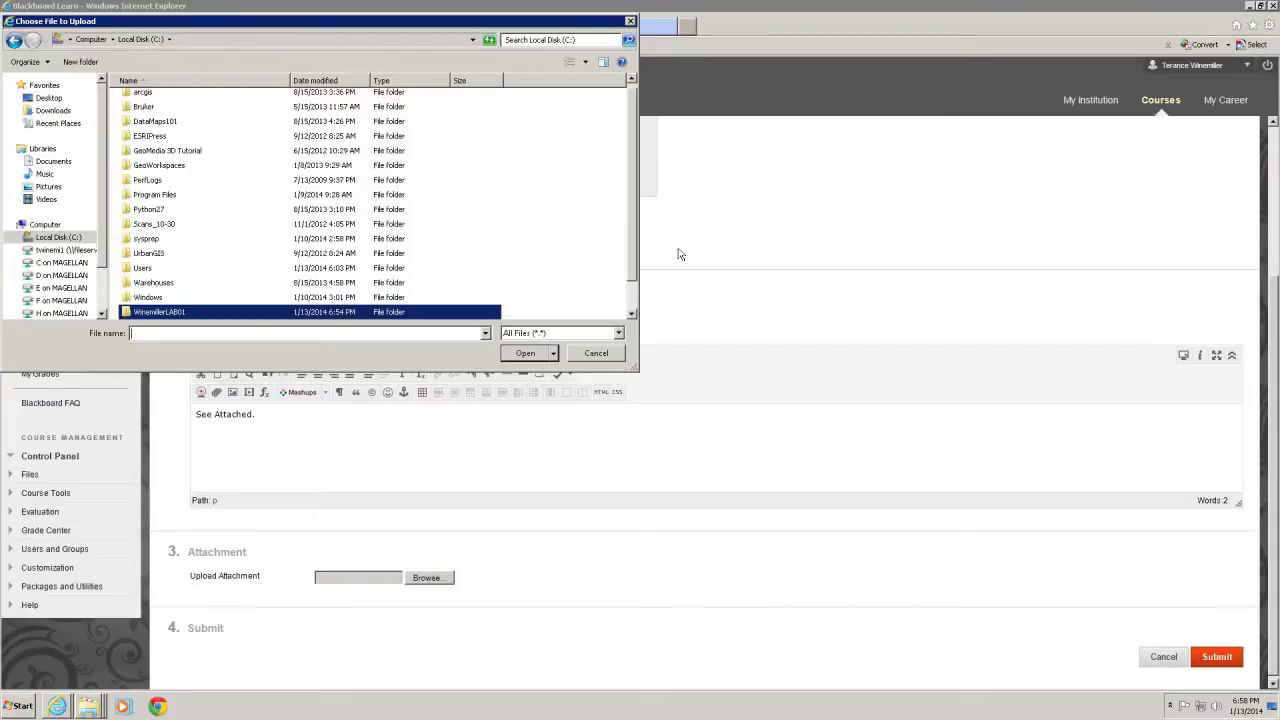
scroll(633, 300, down, 1)
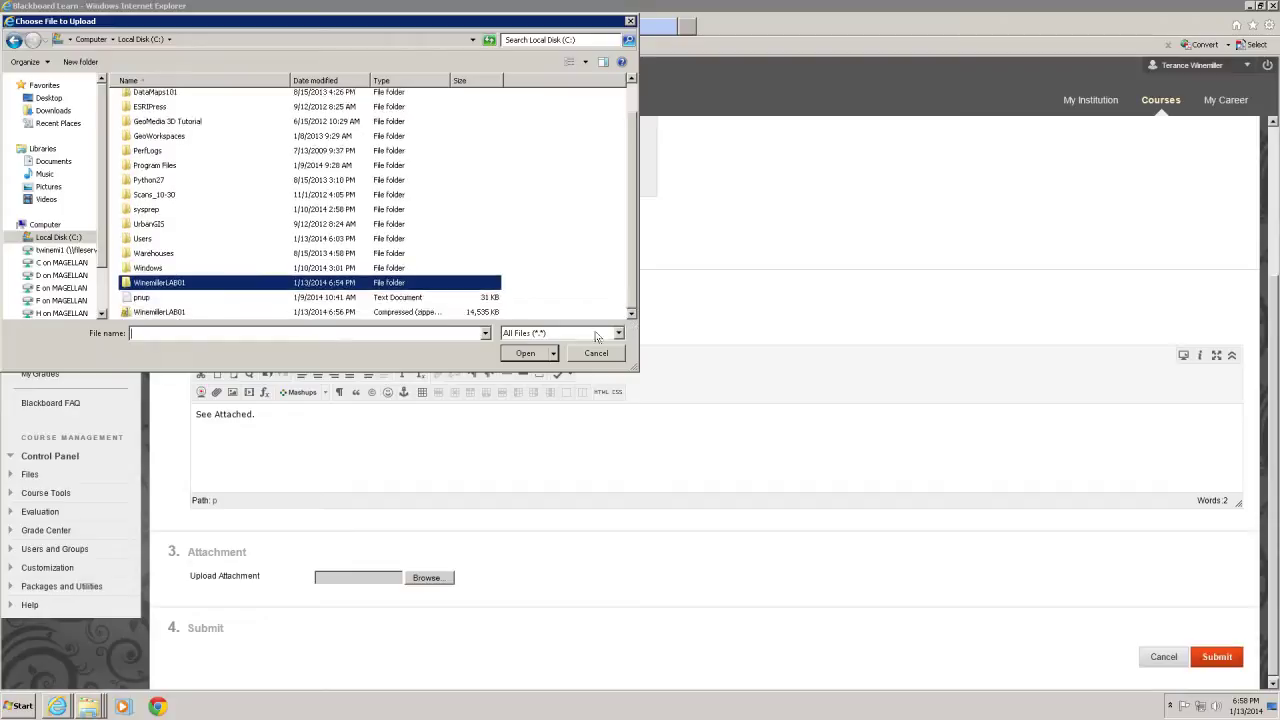
click(170, 313)
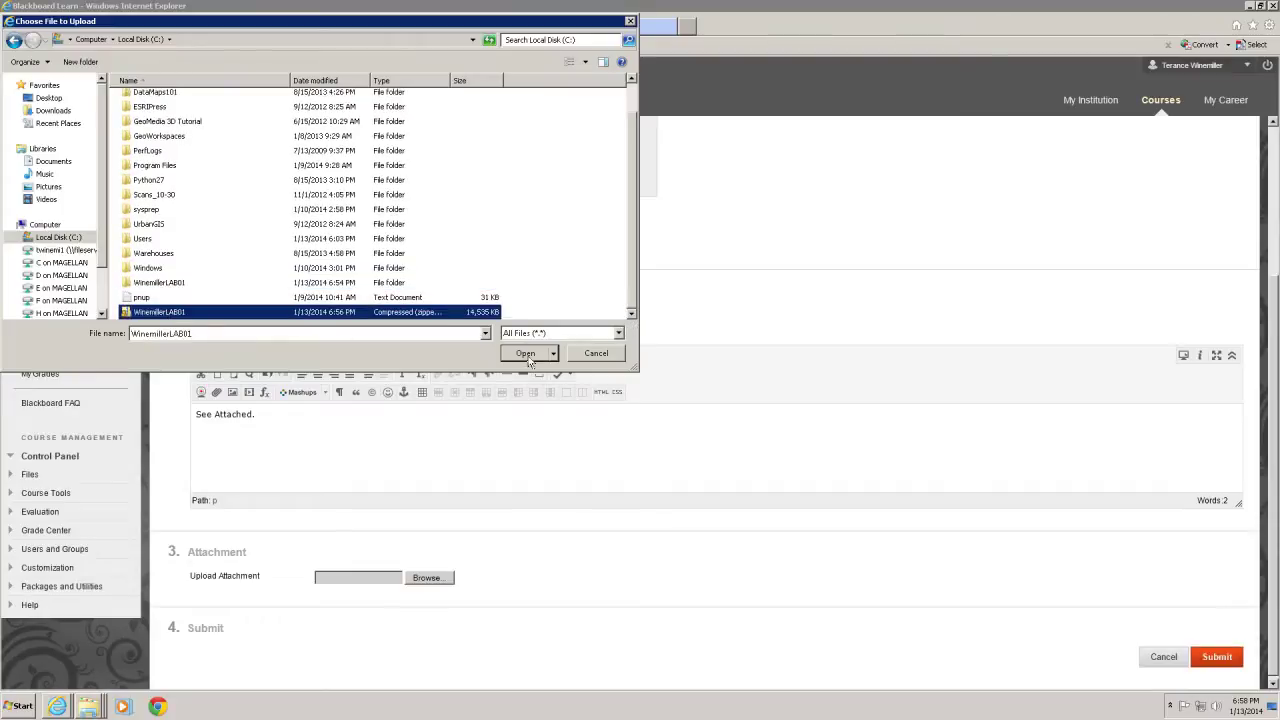
click(526, 354)
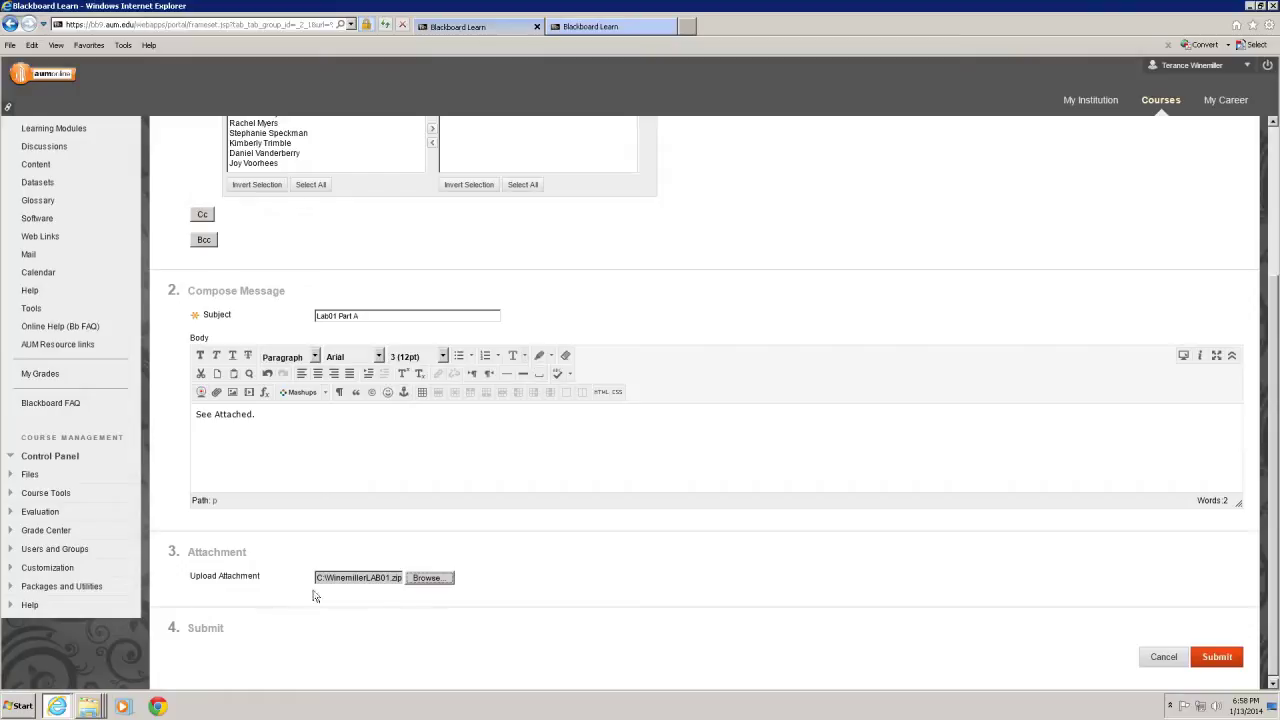
click(1218, 658)
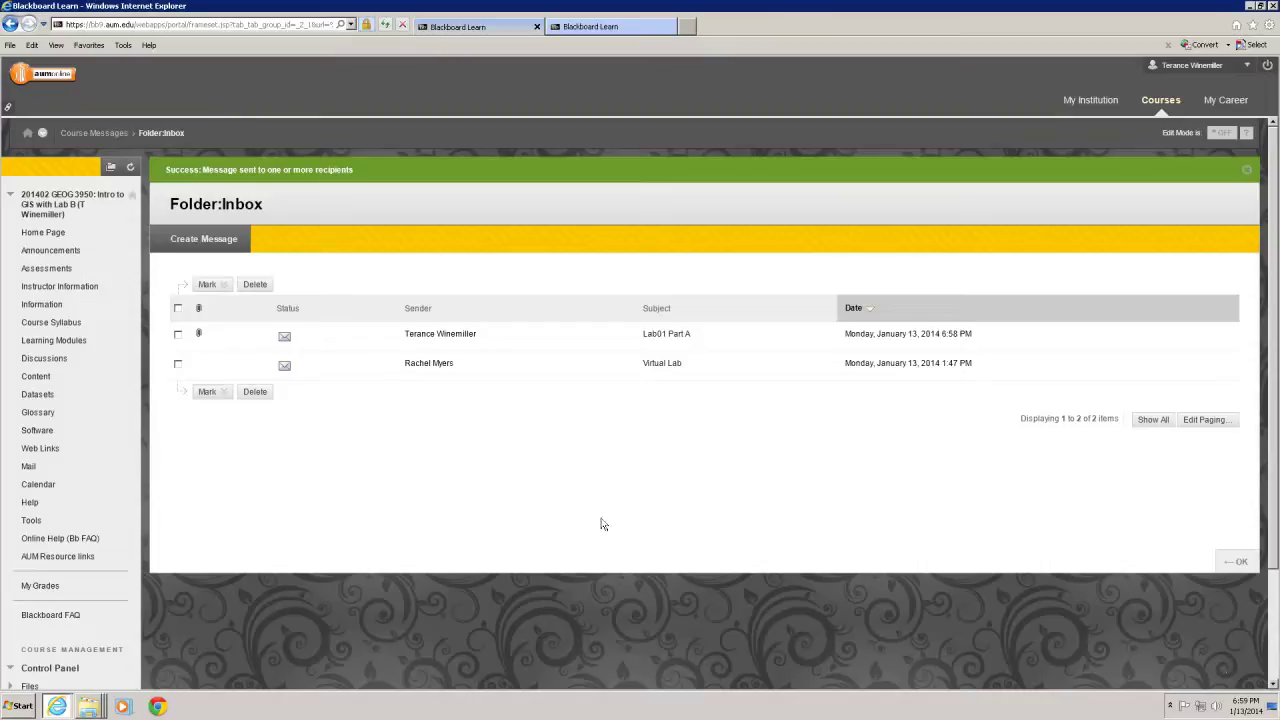
Close the Blackboard browser with all its tabs, then reposition the copy-progress and C on MAGELLAN windows
scroll(563, 500, down, 2)
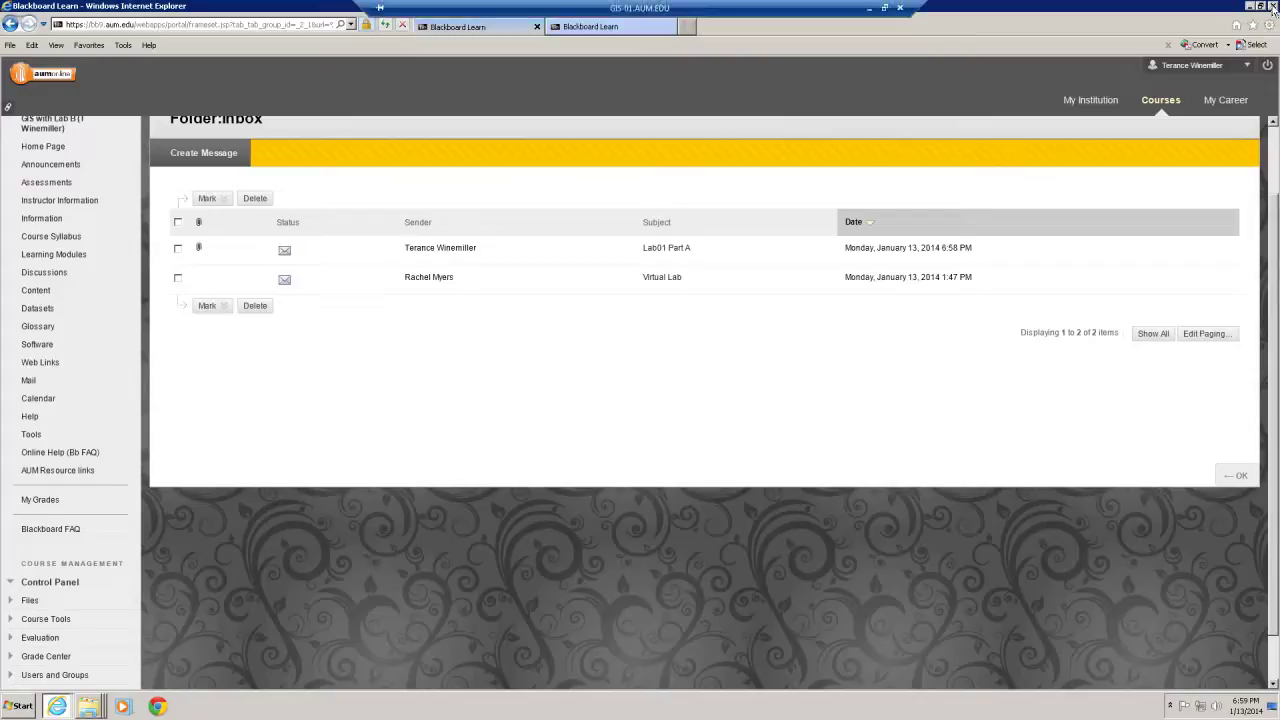
click(1273, 7)
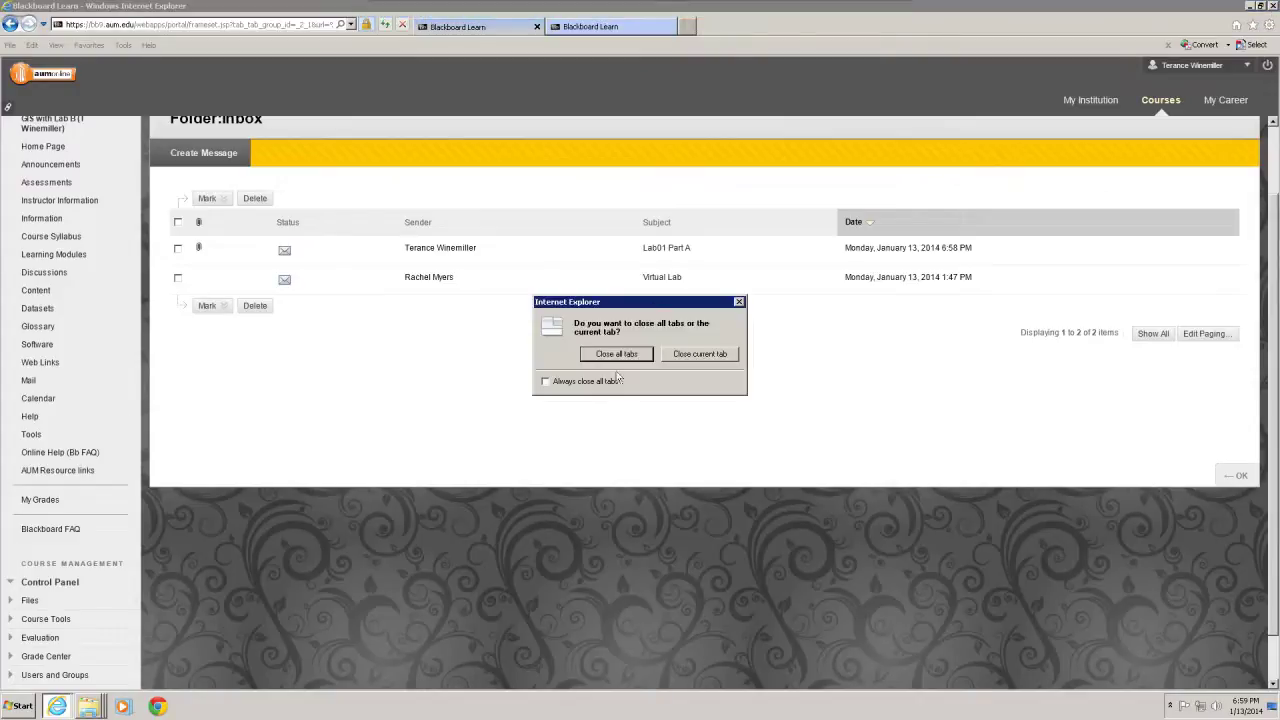
click(617, 355)
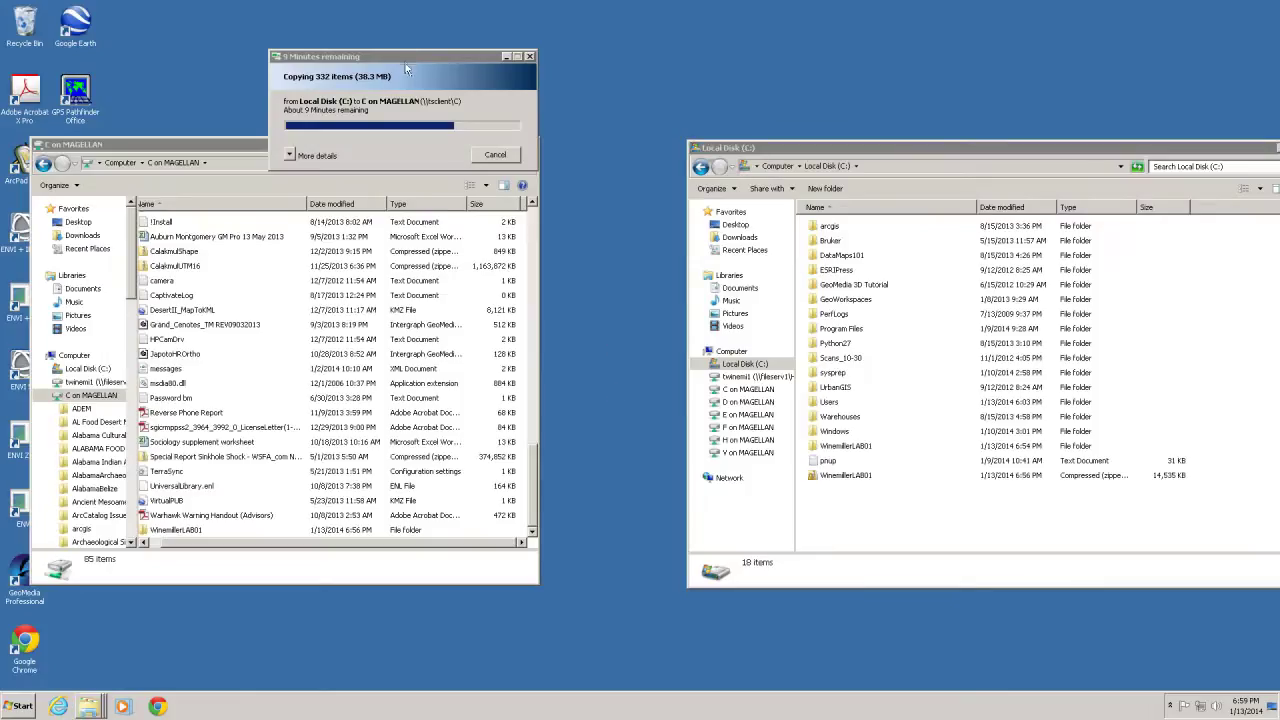
drag(404, 65, 452, 59)
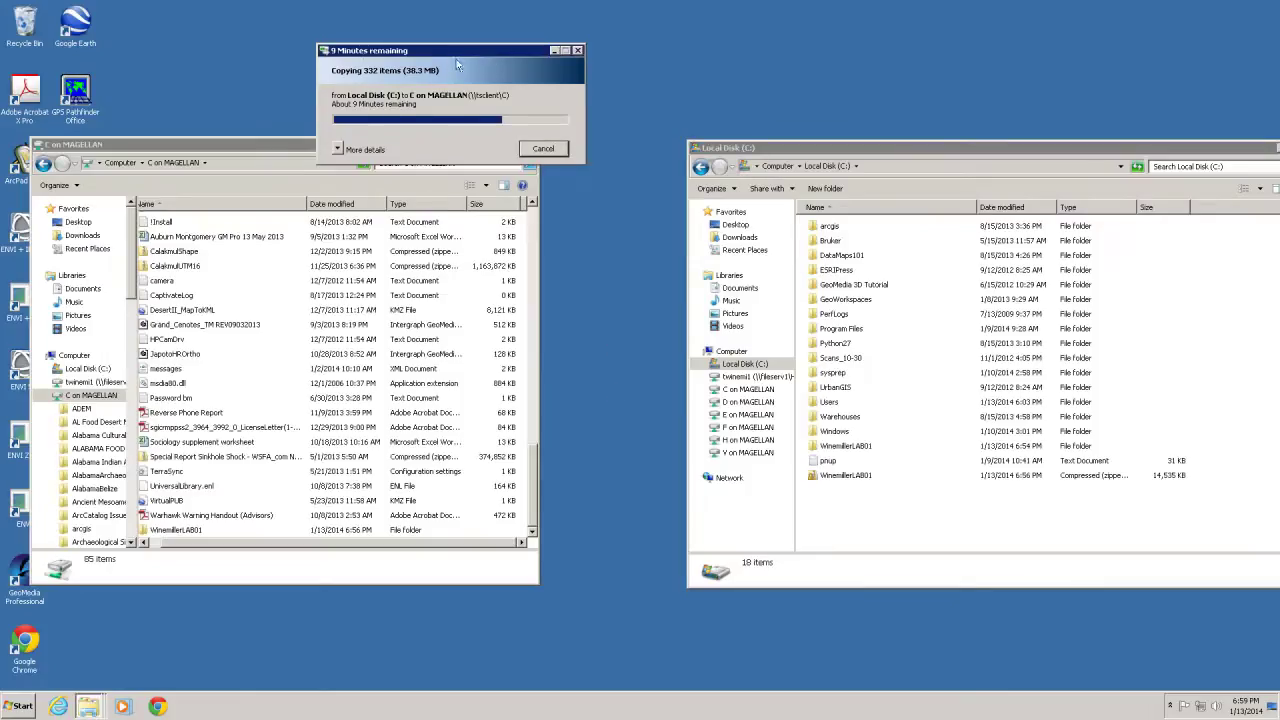
drag(252, 150, 398, 195)
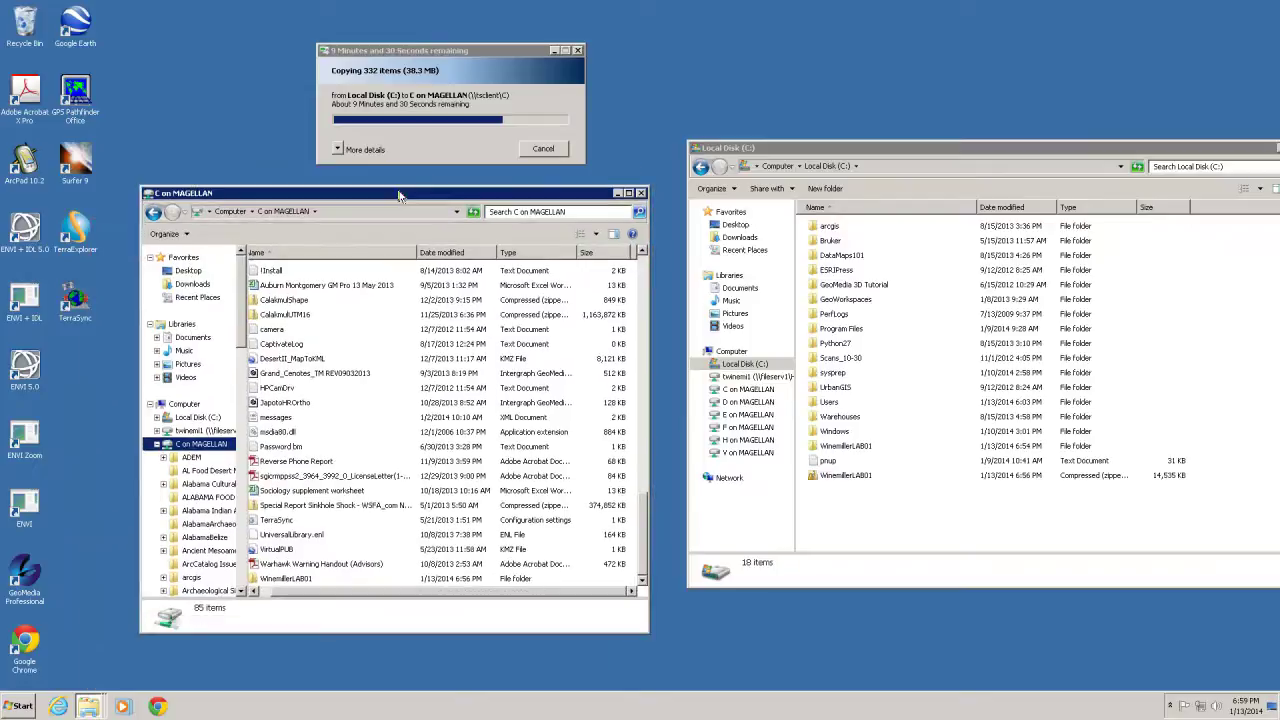
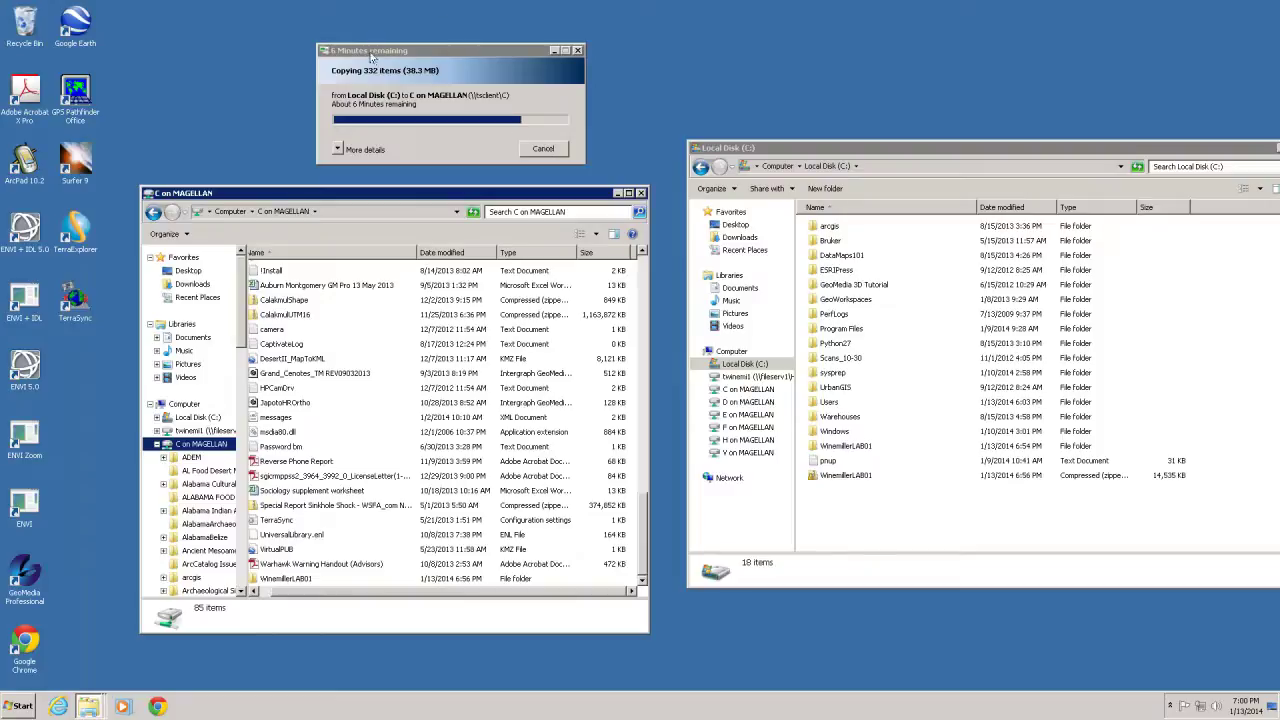
Move the copy progress window aside and enlarge and reposition the C on MAGELLAN window
drag(421, 45, 505, 43)
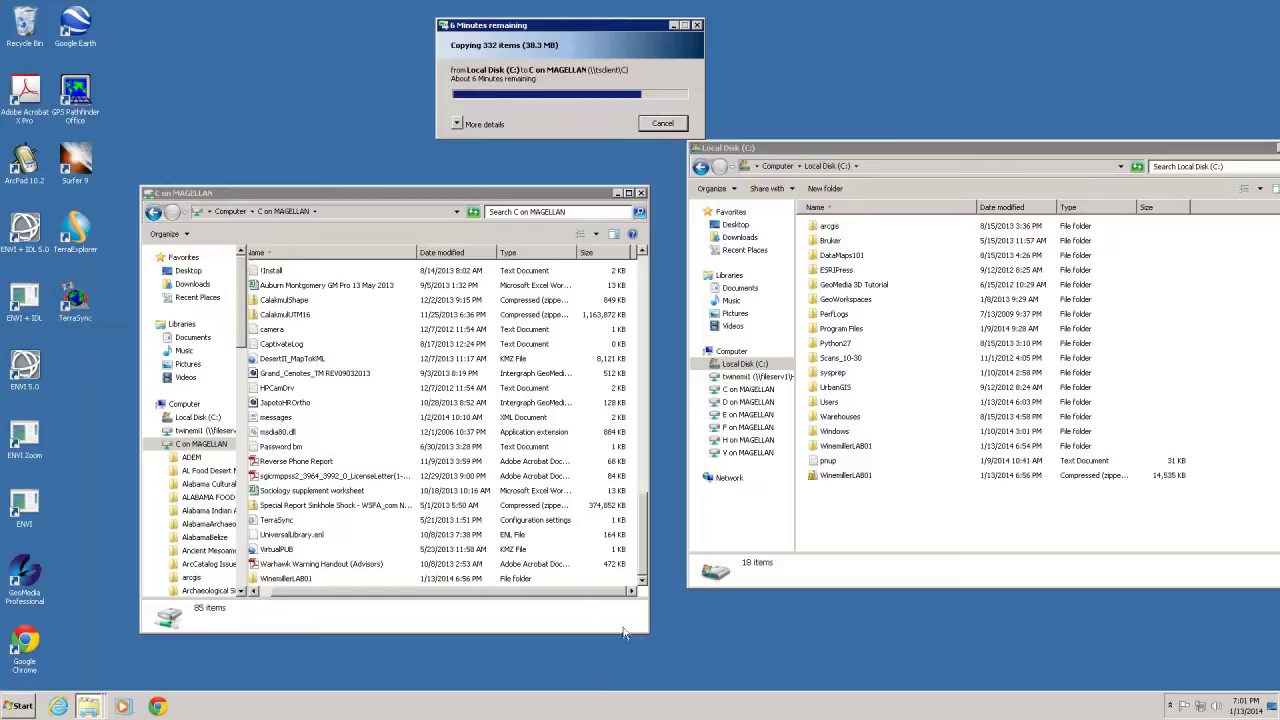
drag(647, 633, 682, 662)
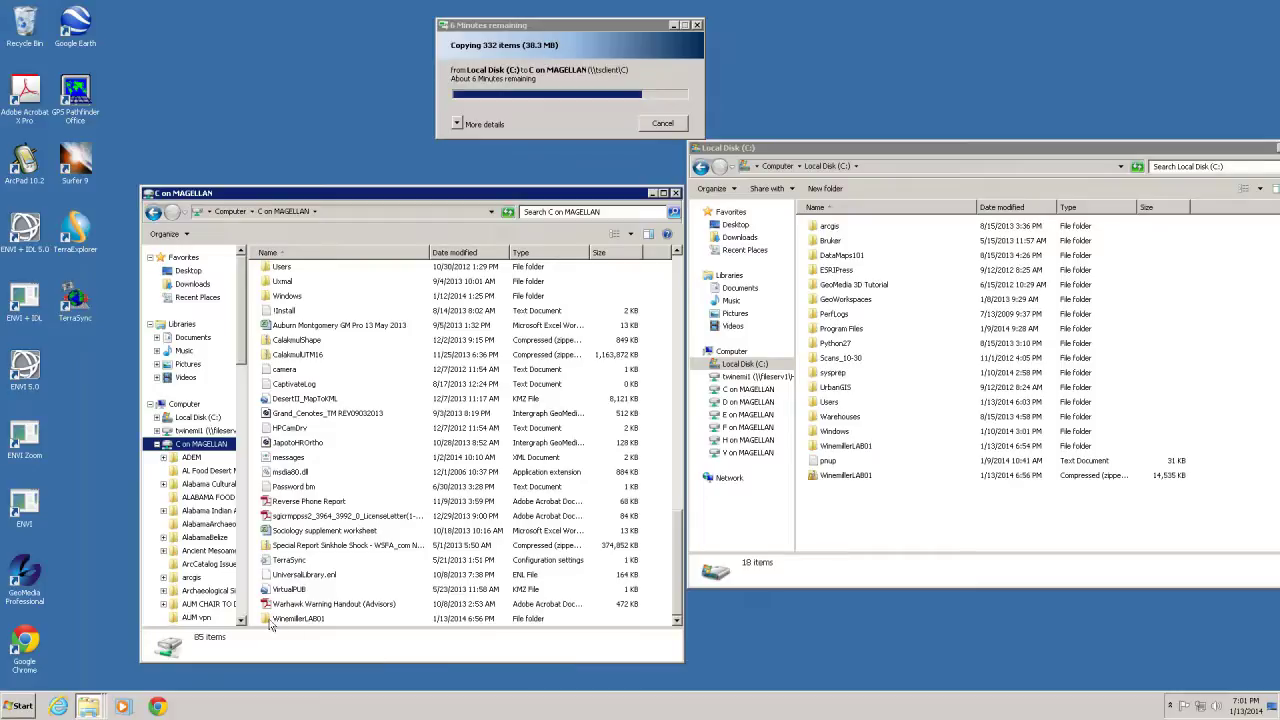
mouse_move(270, 625)
drag(338, 196, 286, 167)
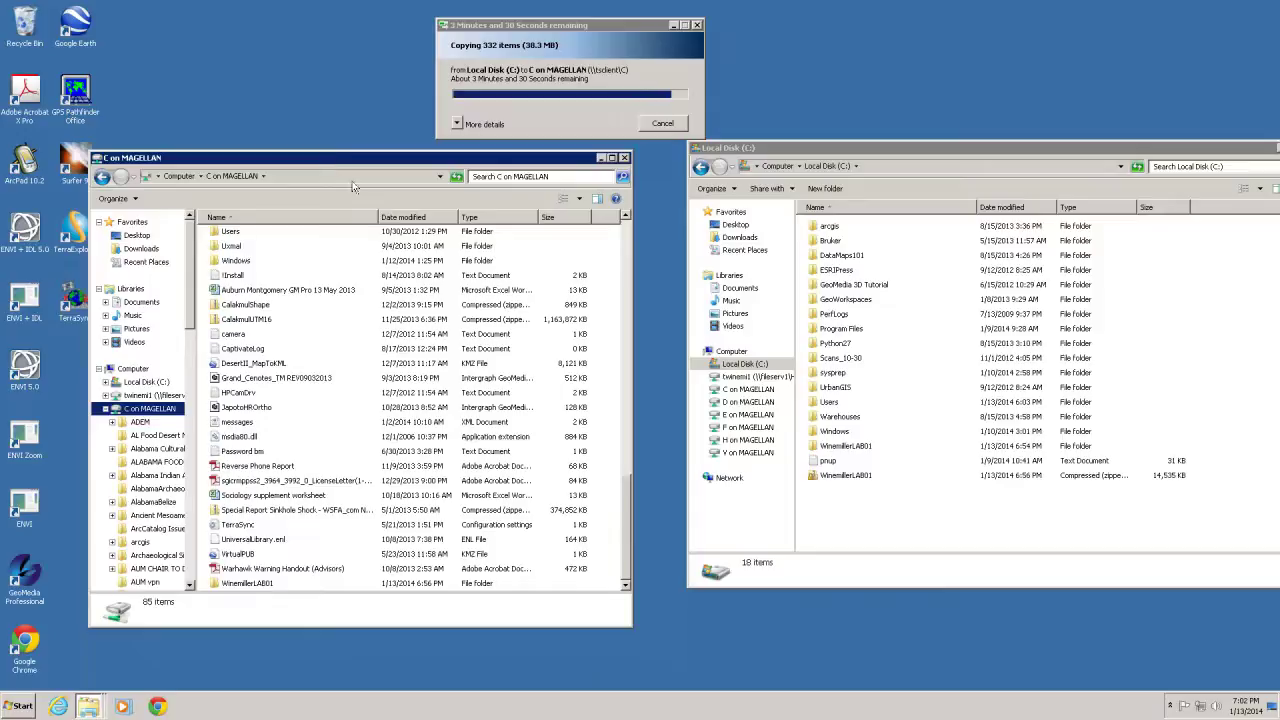
Send the WinemillerLAB01 zip to the Recycle Bin, cancelling the accidental folder deletion
click(842, 449)
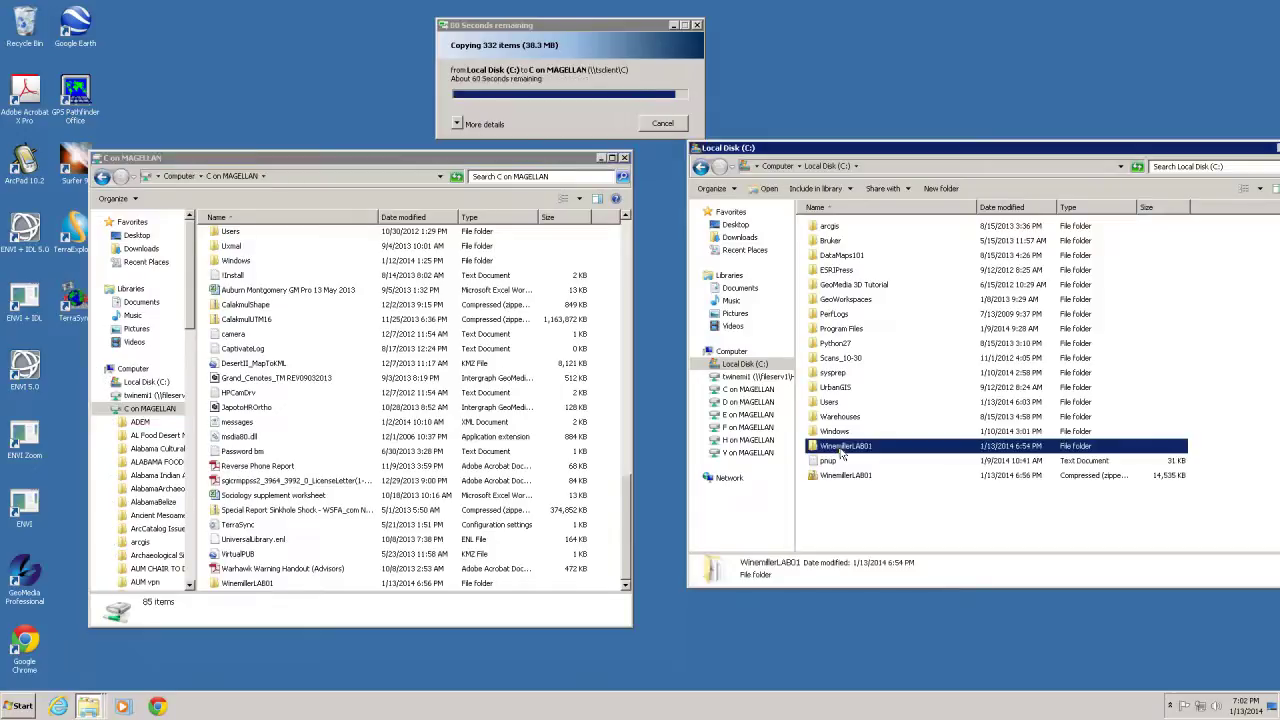
right_click(842, 453)
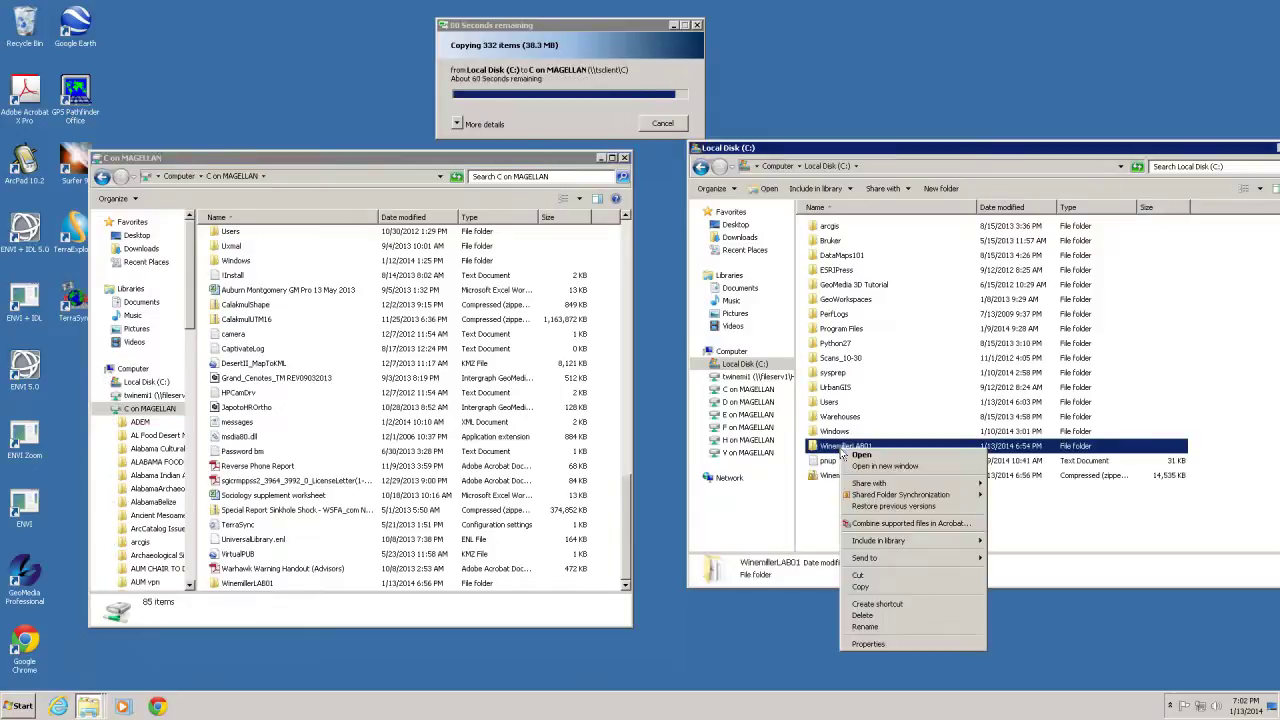
click(866, 615)
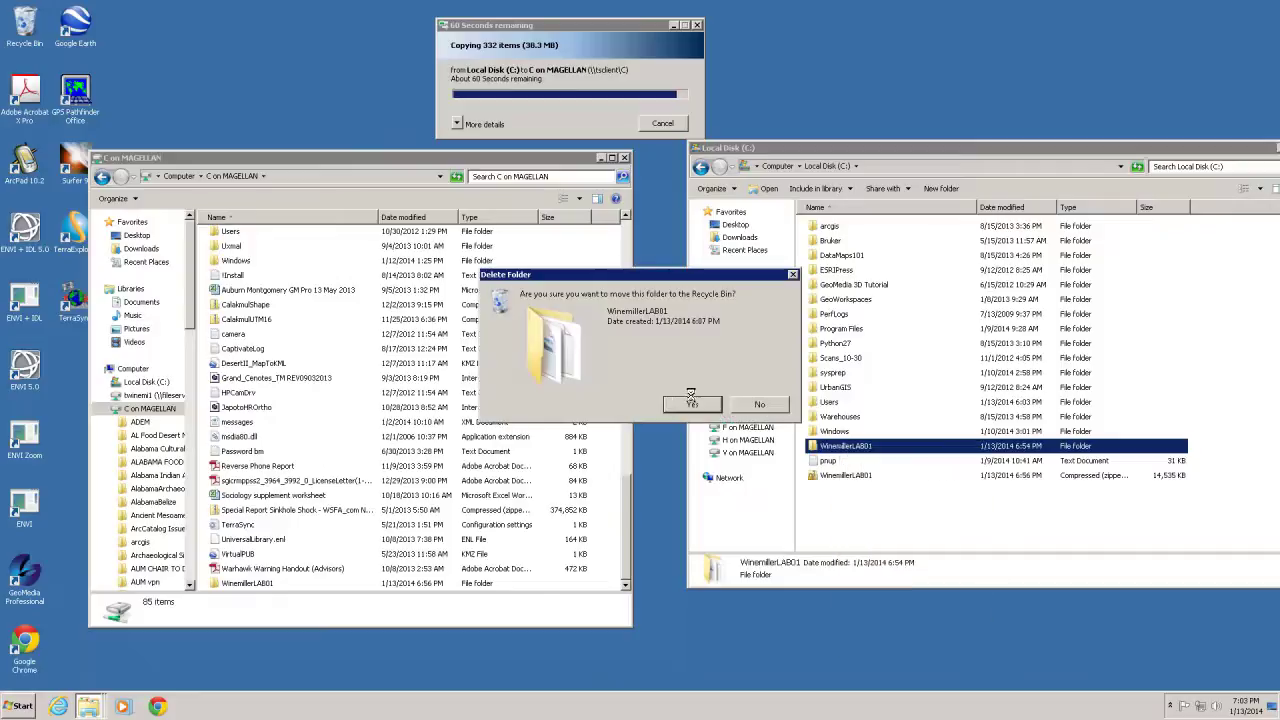
click(757, 406)
right_click(820, 476)
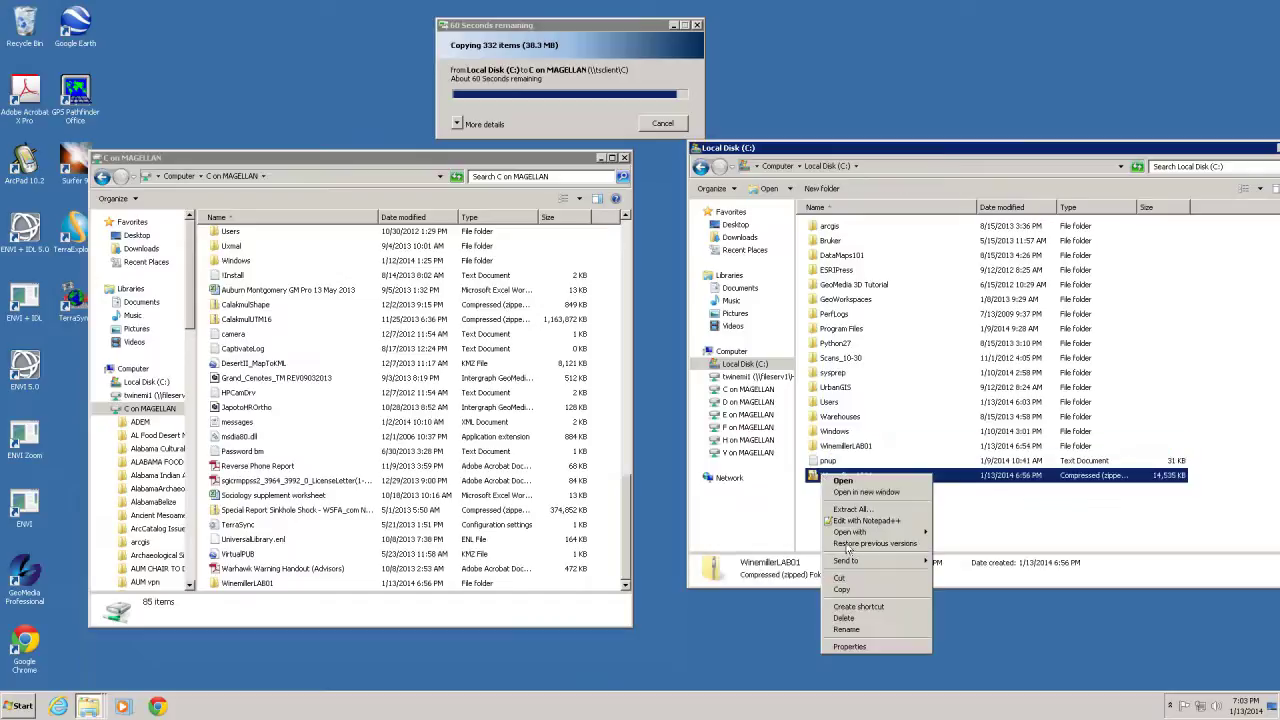
click(846, 618)
click(695, 406)
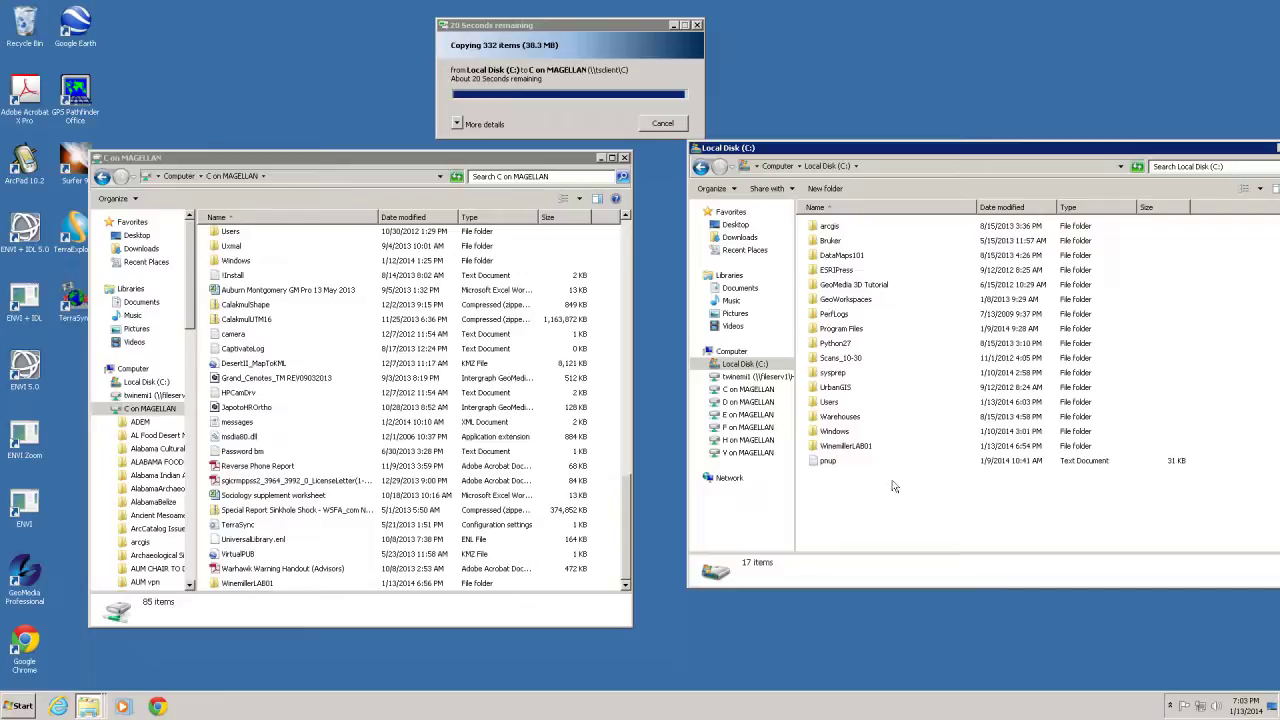
Open the copied WinemillerLAB01 folder on C on MAGELLAN, showing 8 items including USGS
drag(861, 152, 829, 139)
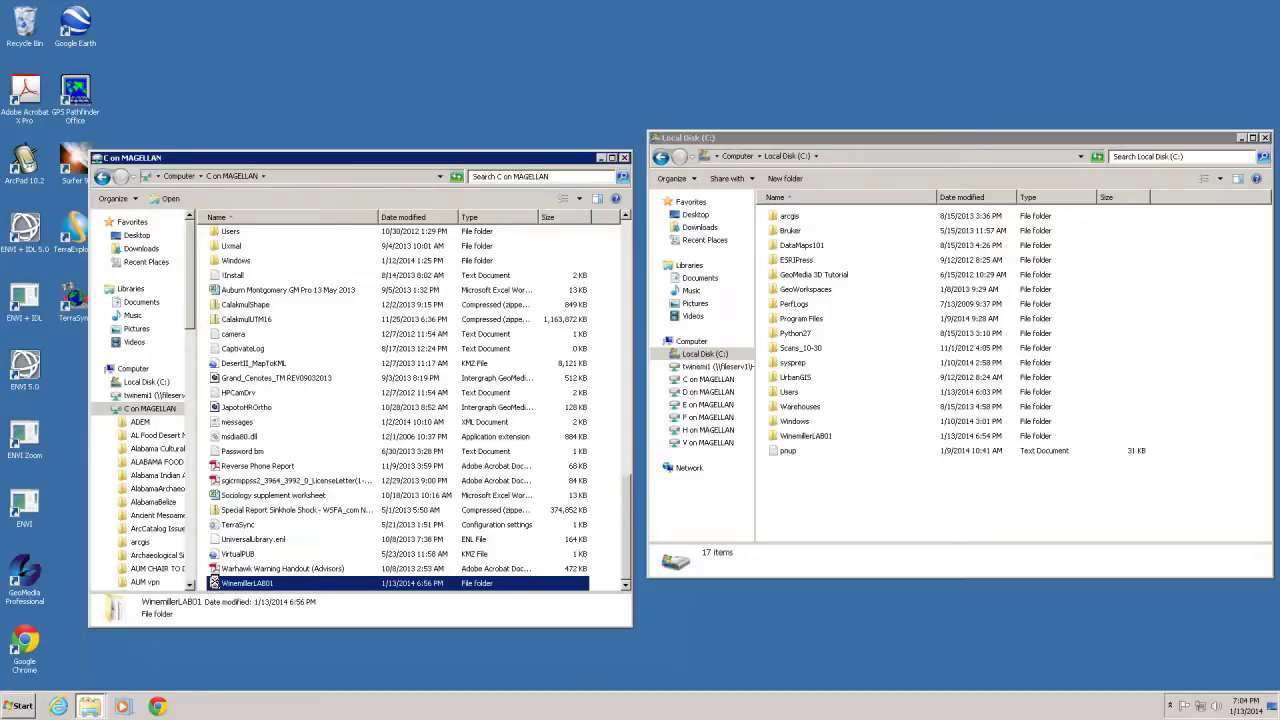
double_click(216, 585)
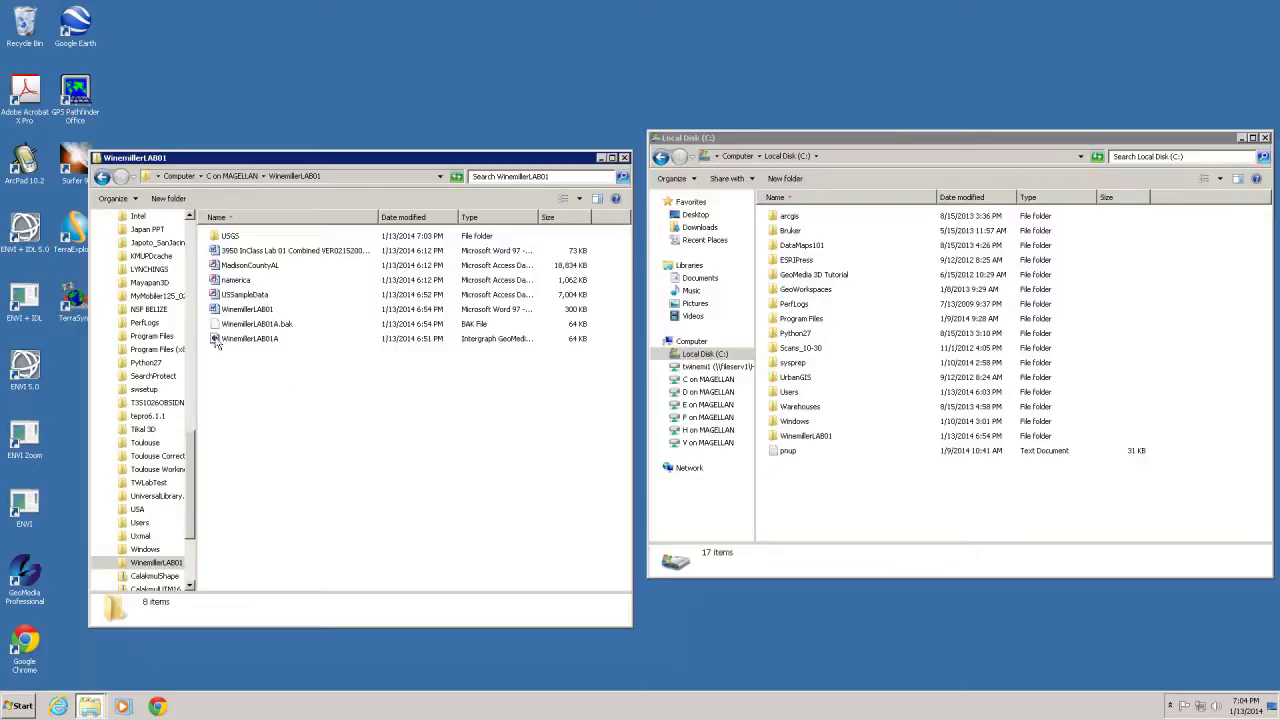
Close the WinemillerLAB01 window and delete the local WinemillerLAB01 folder from Local Disk (C:)
click(625, 160)
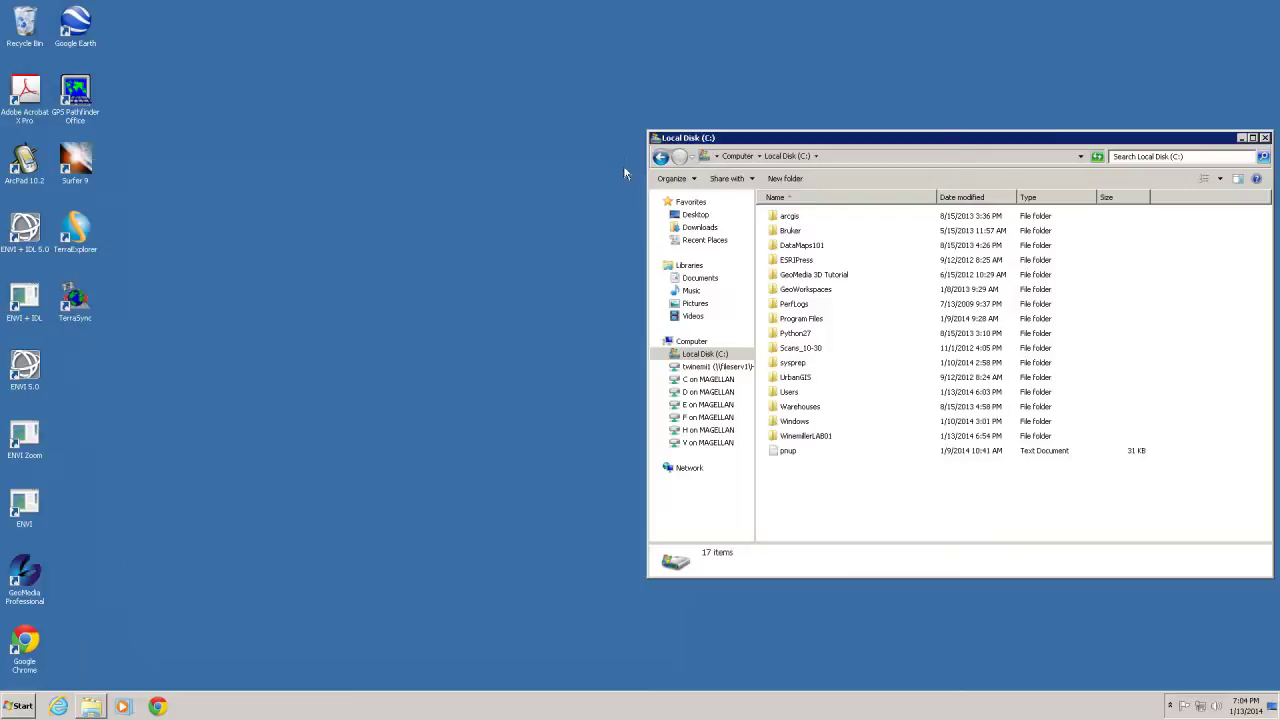
click(795, 437)
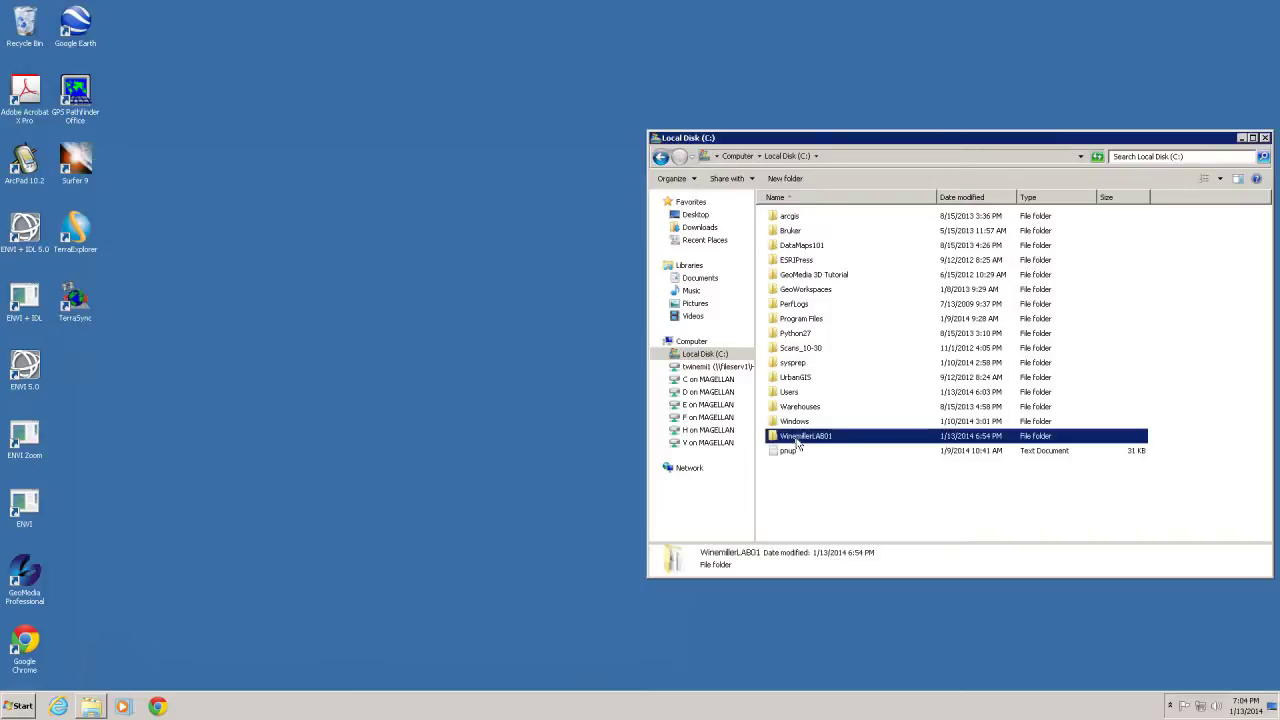
right_click(796, 438)
click(820, 605)
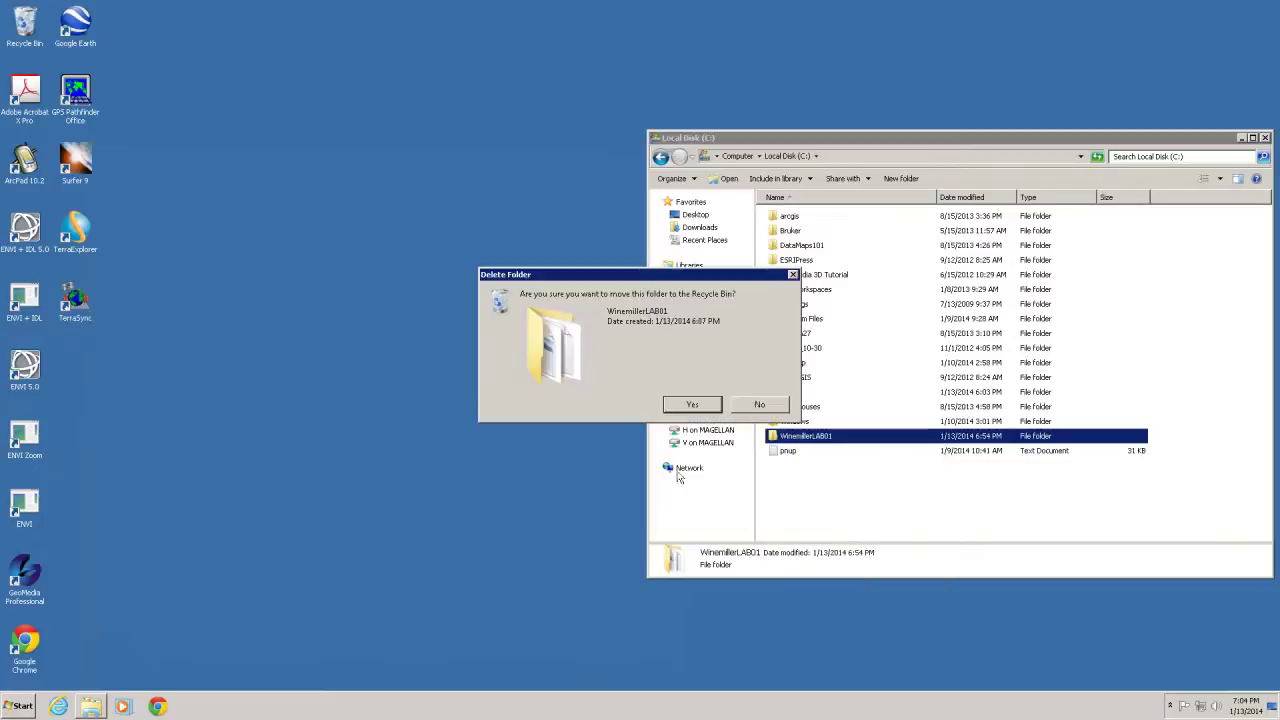
click(692, 405)
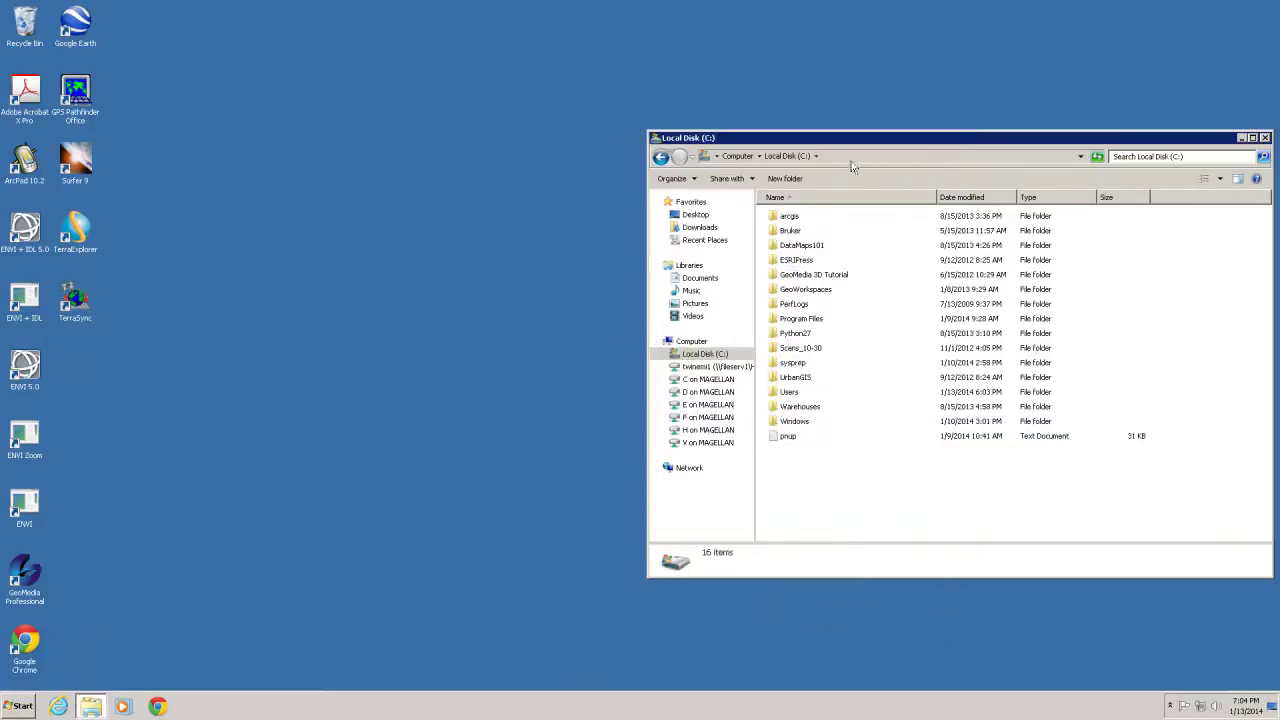
Close the Local Disk (C:) window and permanently empty the Recycle Bin
drag(848, 144, 506, 143)
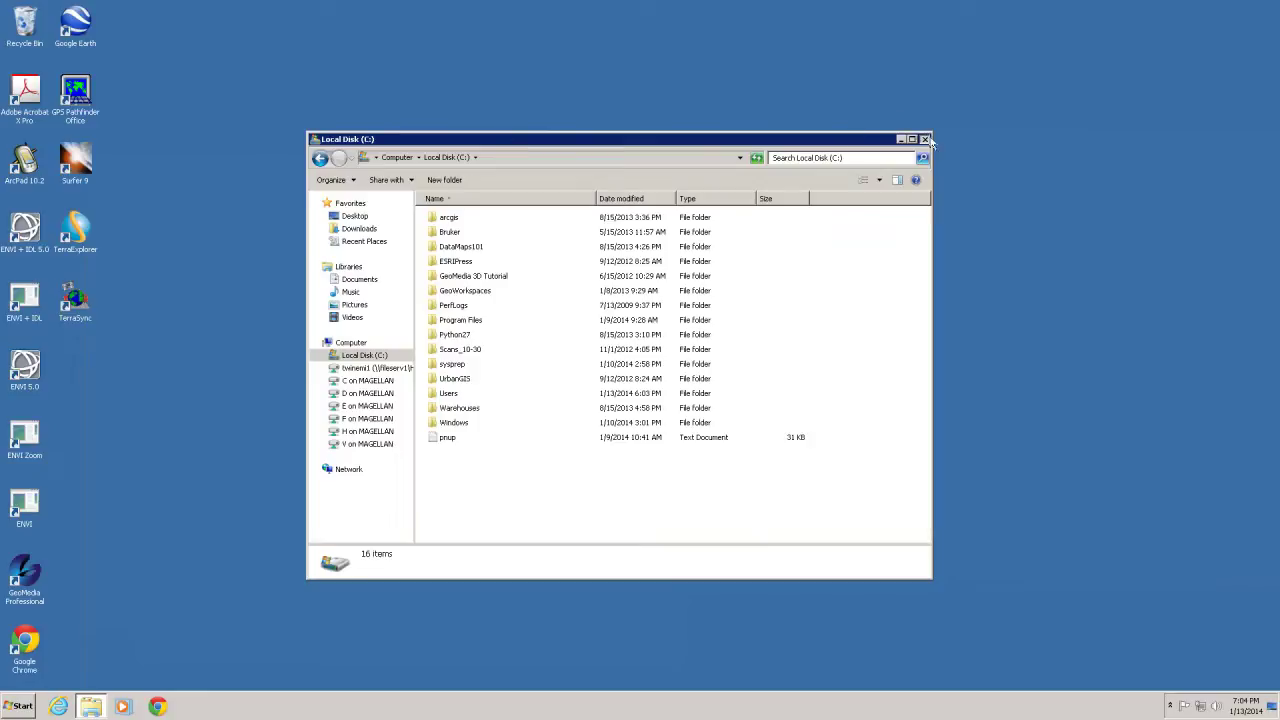
click(924, 139)
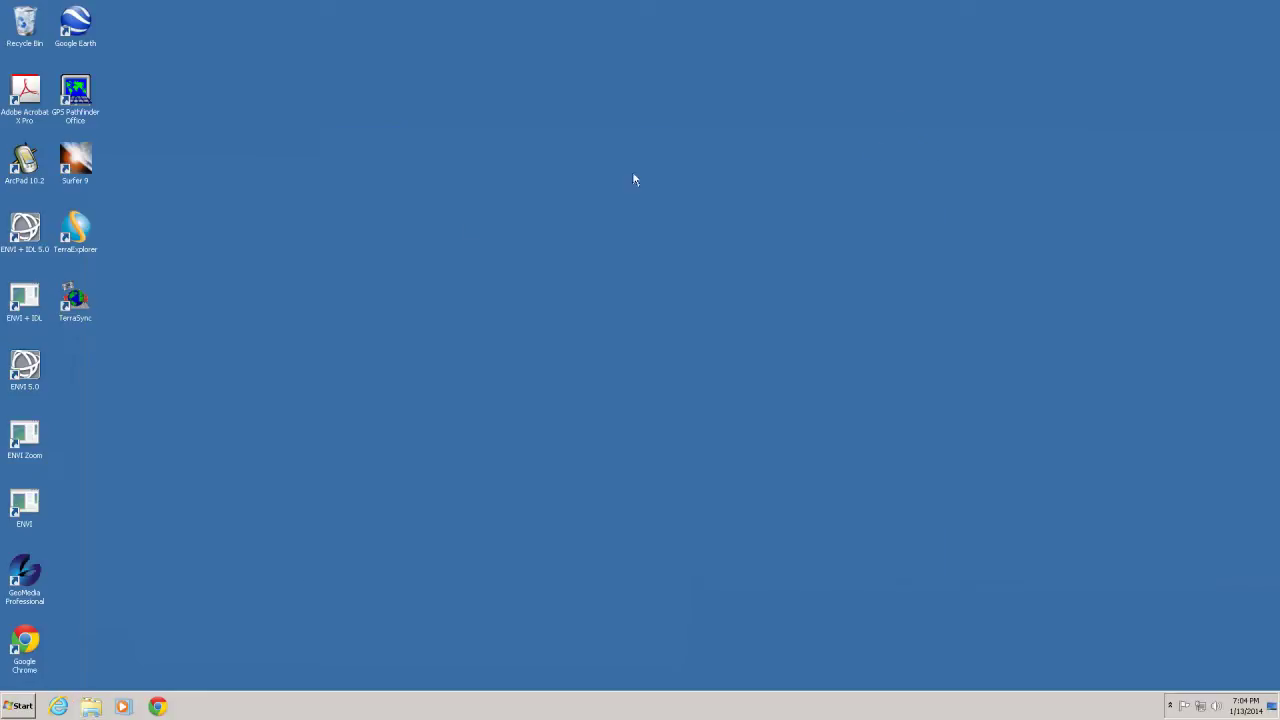
right_click(22, 26)
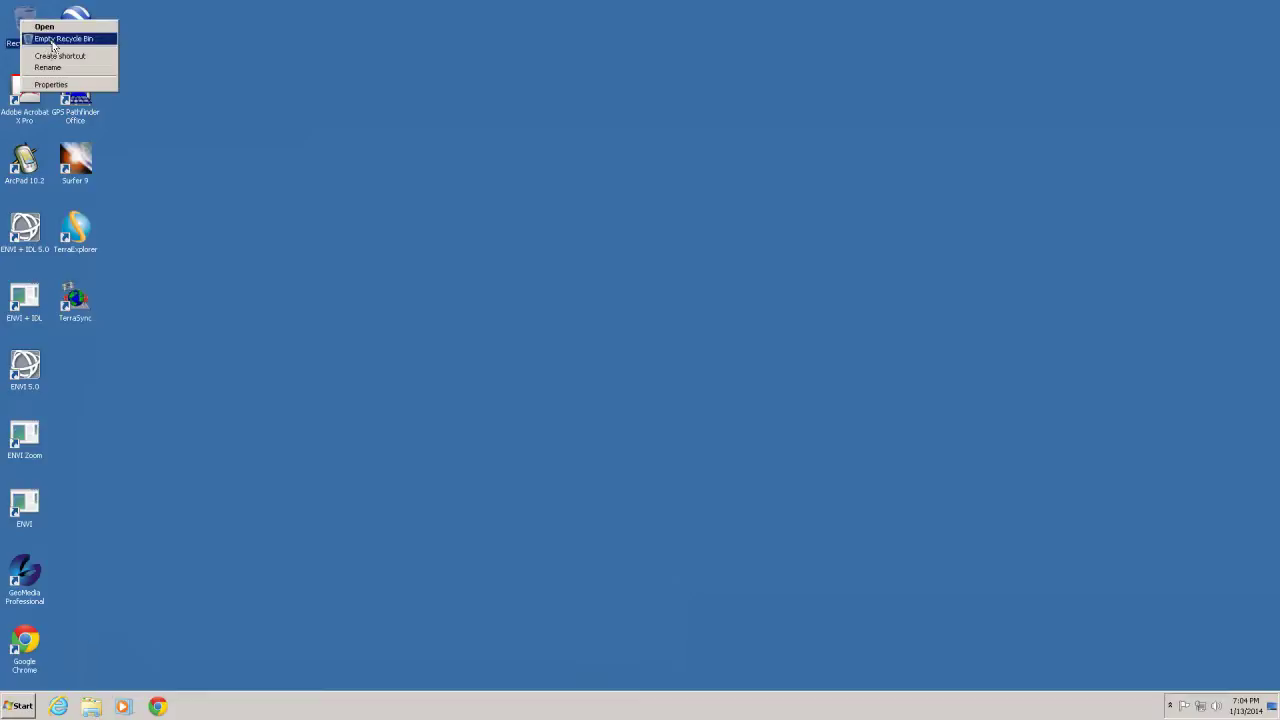
click(52, 39)
click(693, 362)
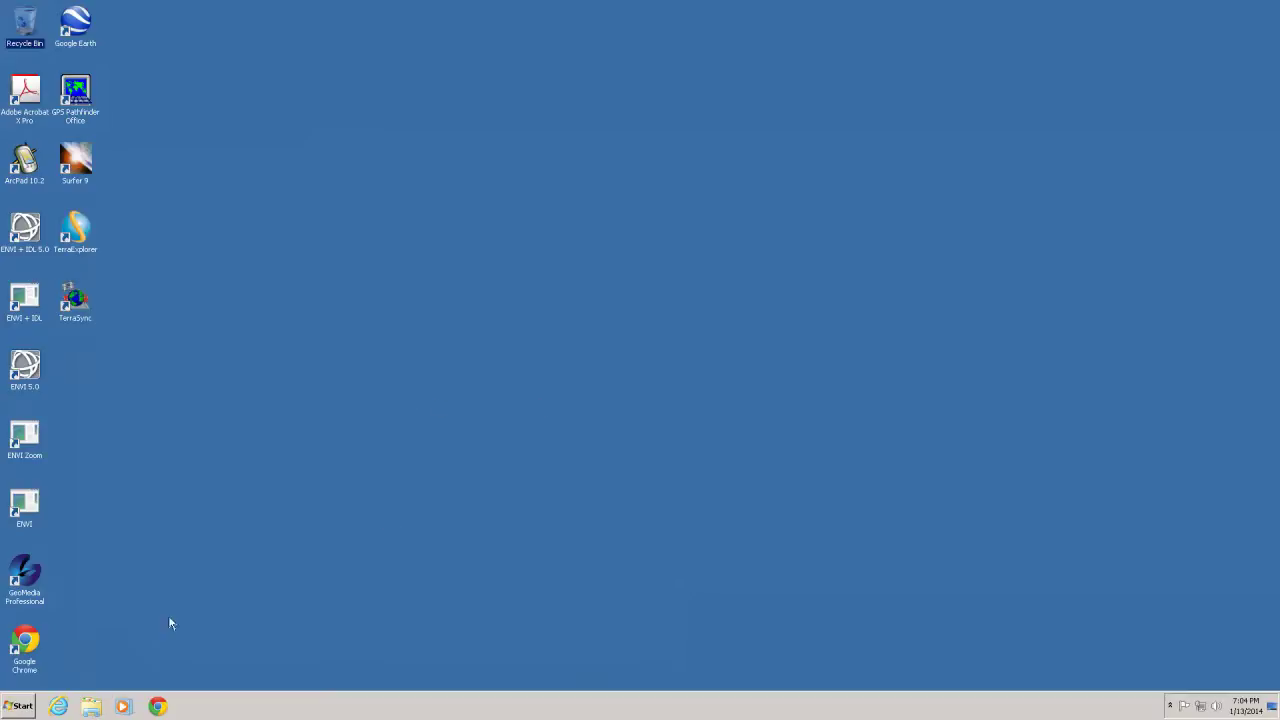
Close the AUM Virtual Lab web page, logging off to the local computer's desktop
click(16, 712)
key(Escape)
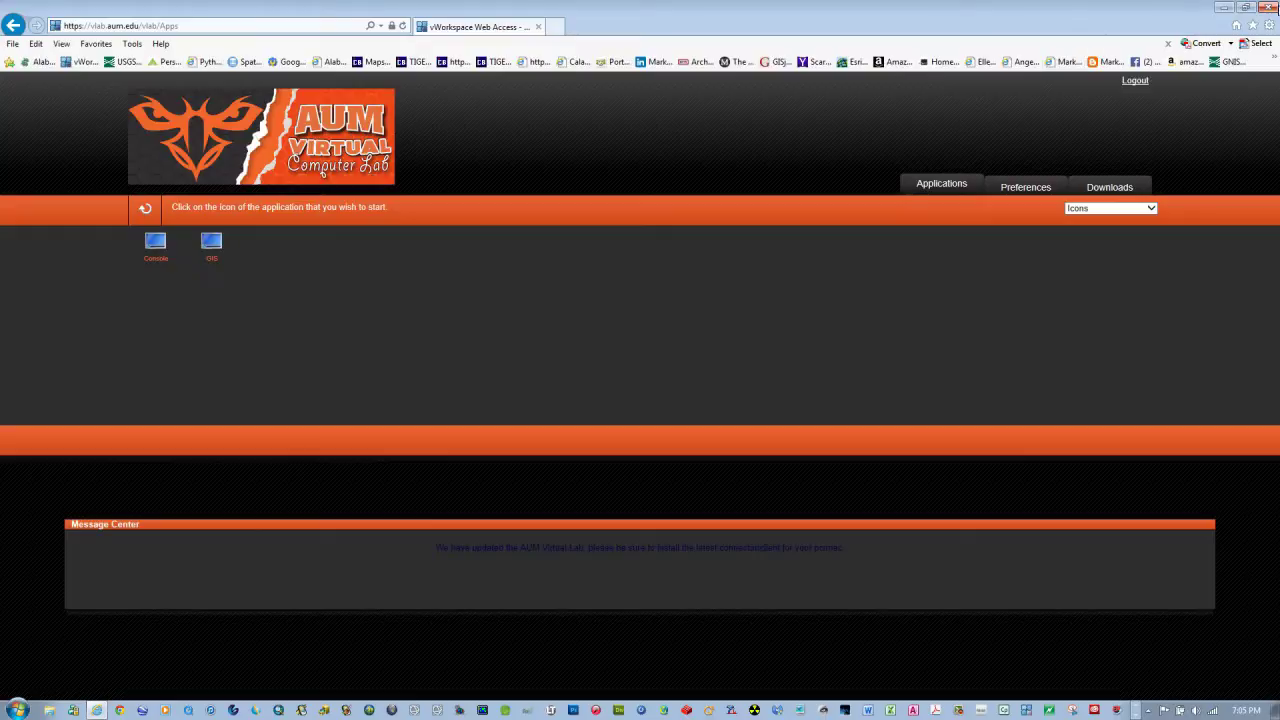
click(1266, 8)
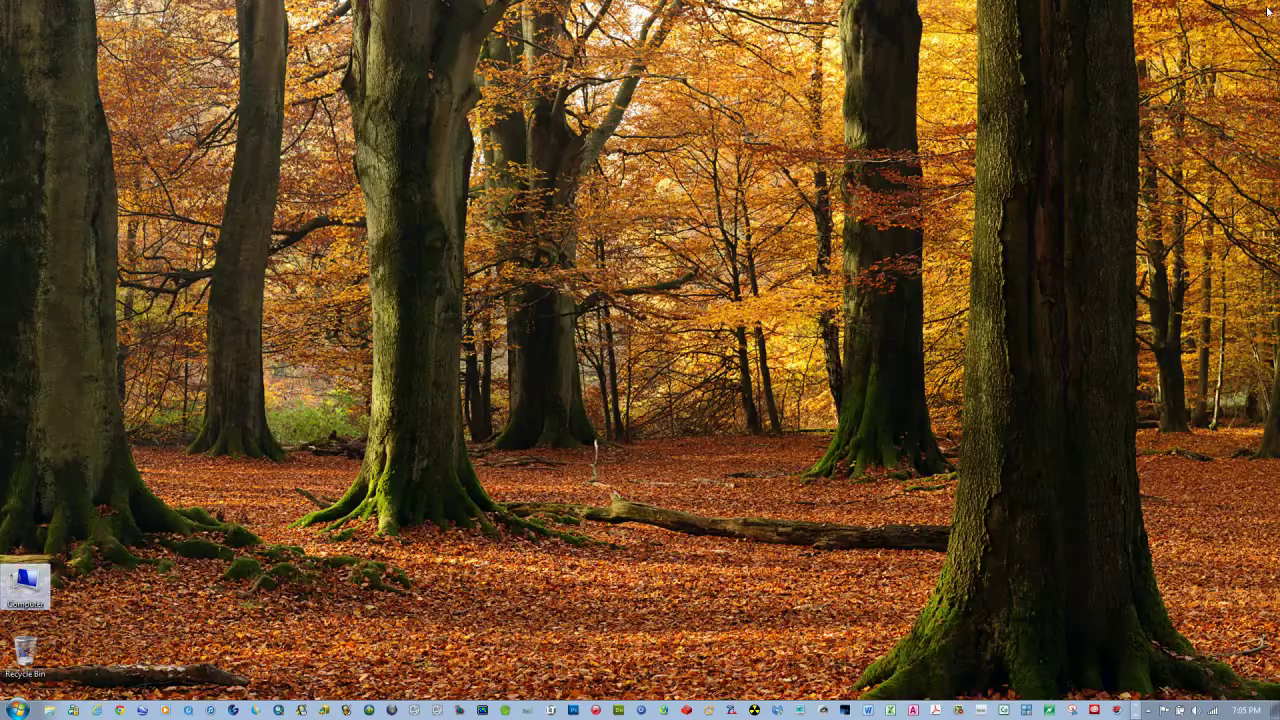
click(441, 491)
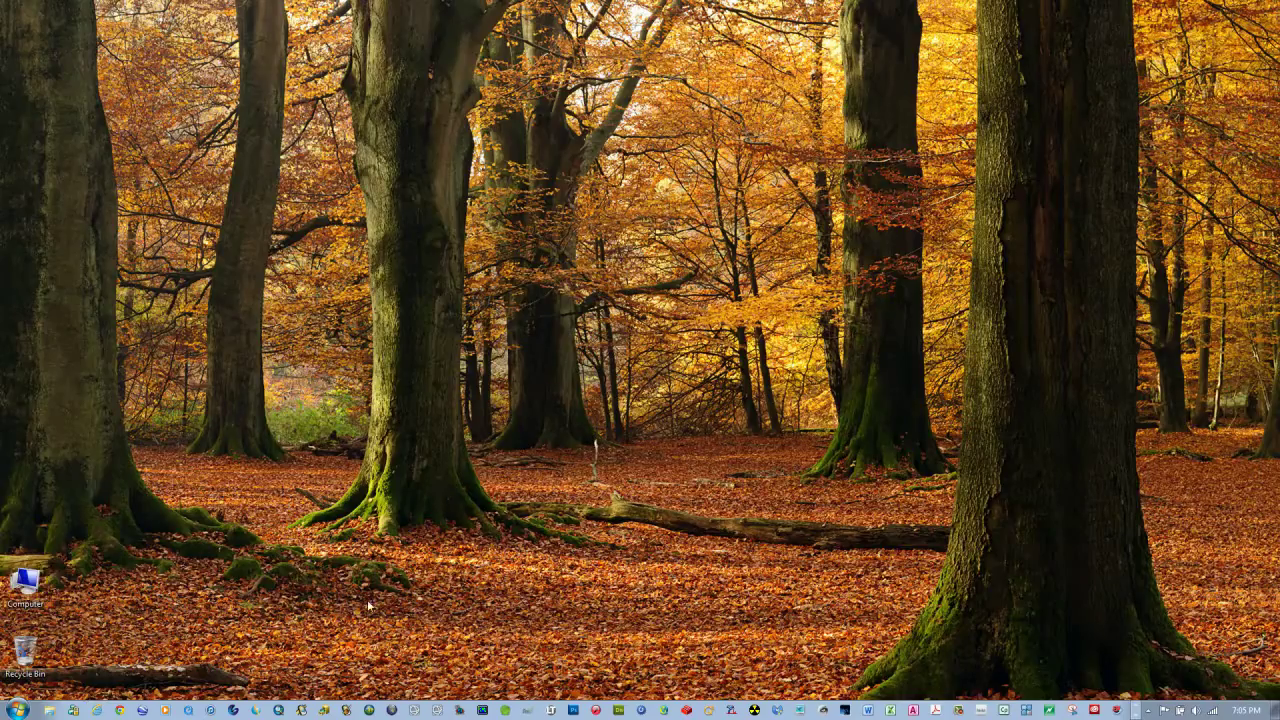
Browse Computer to Local Disk (C:) and open the WinemillerLAB01 folder
double_click(14, 600)
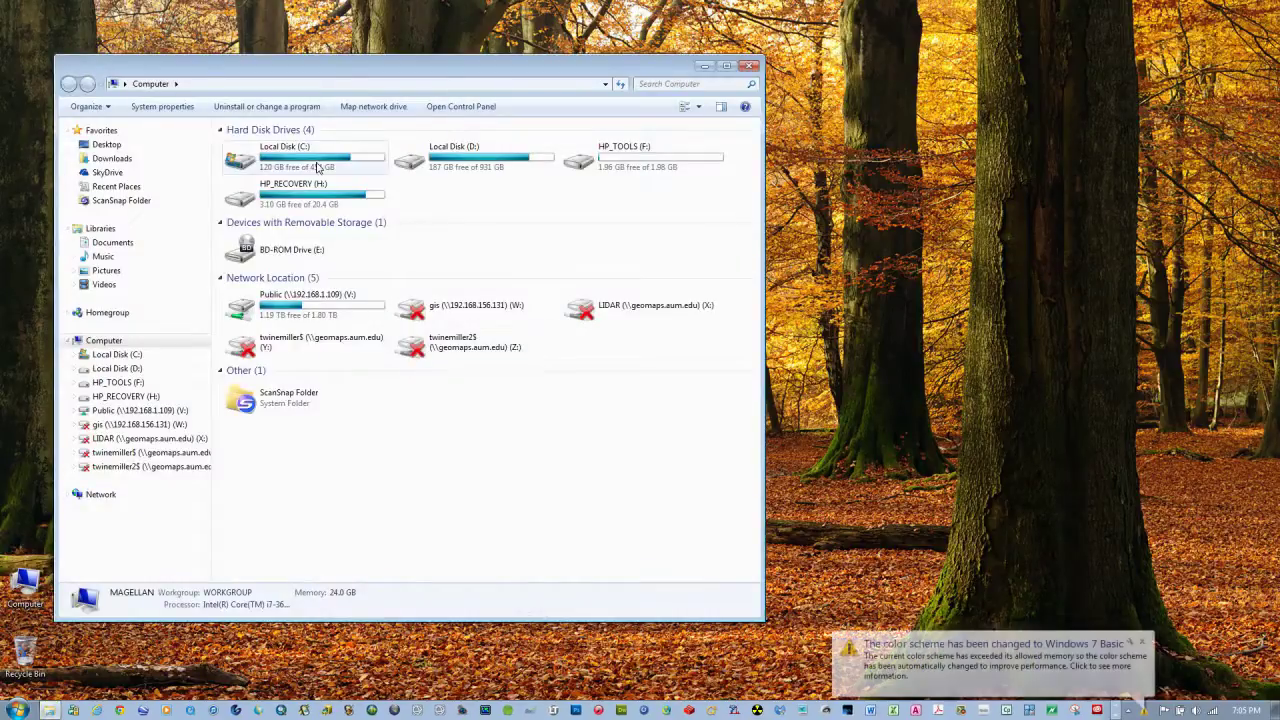
double_click(318, 167)
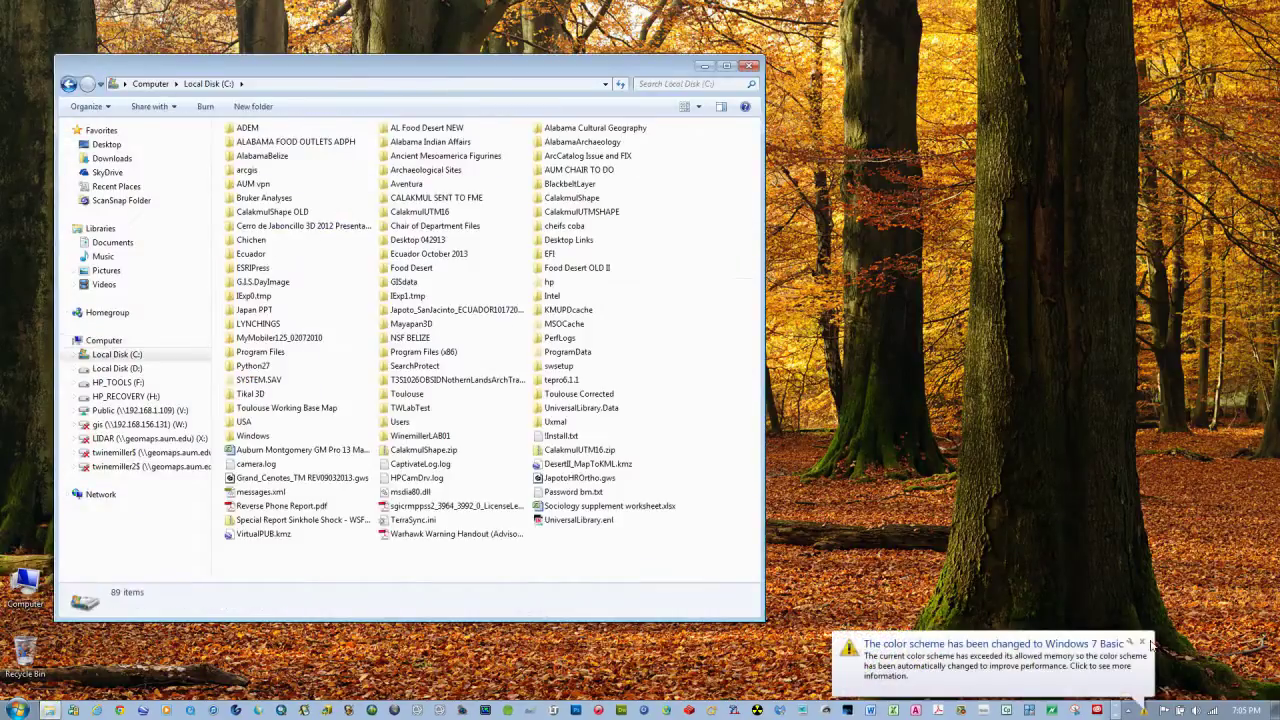
click(1143, 644)
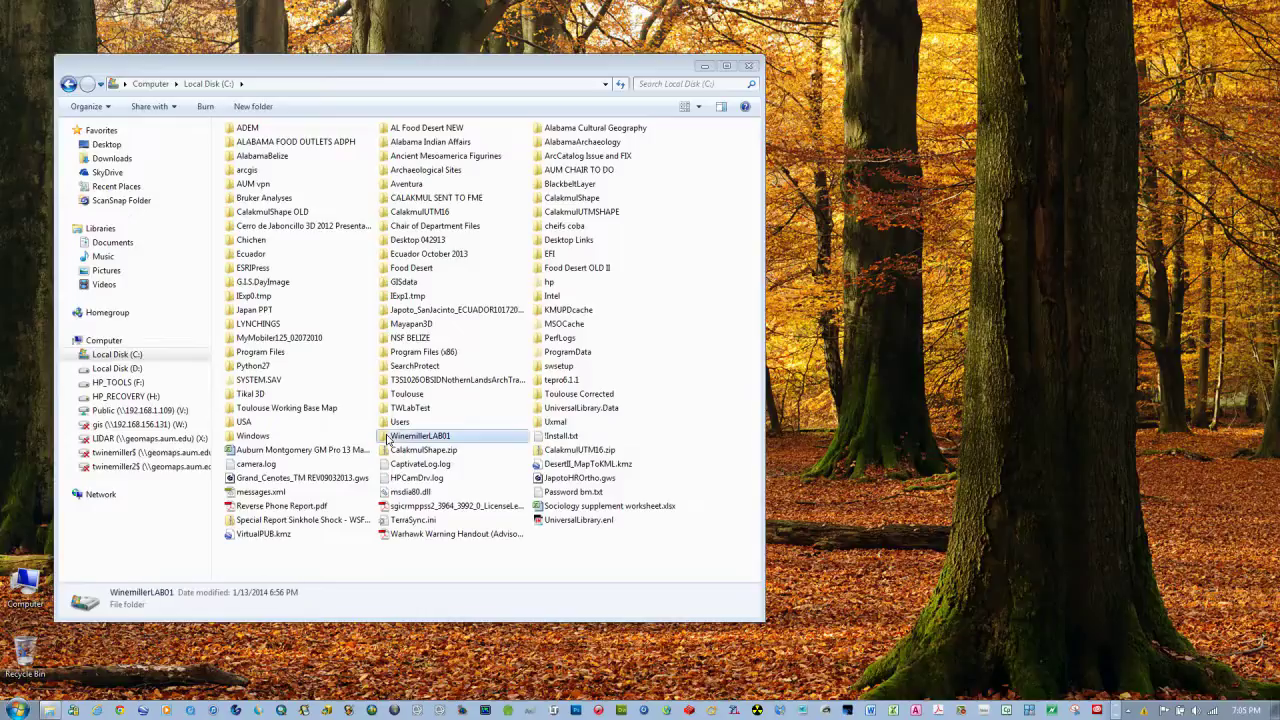
double_click(418, 436)
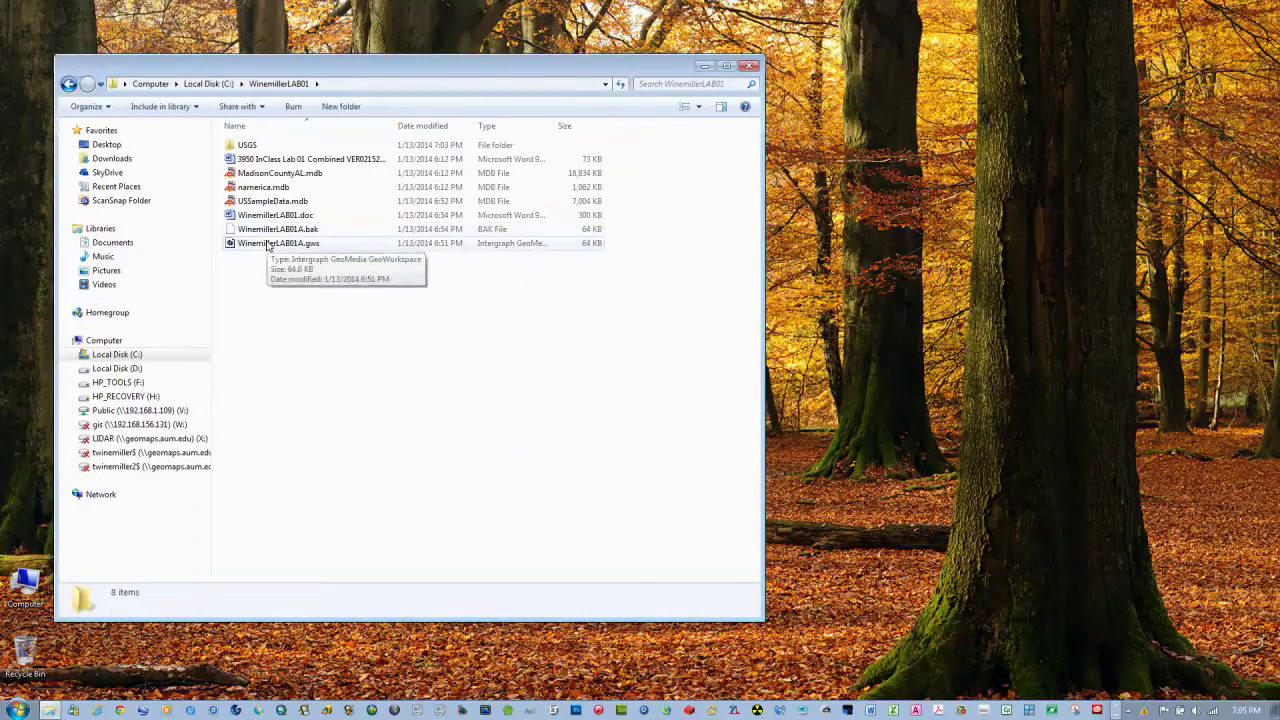
Open WinemillerLAB01A.gws in GeoMedia to check the United States map, then close without saving
double_click(268, 246)
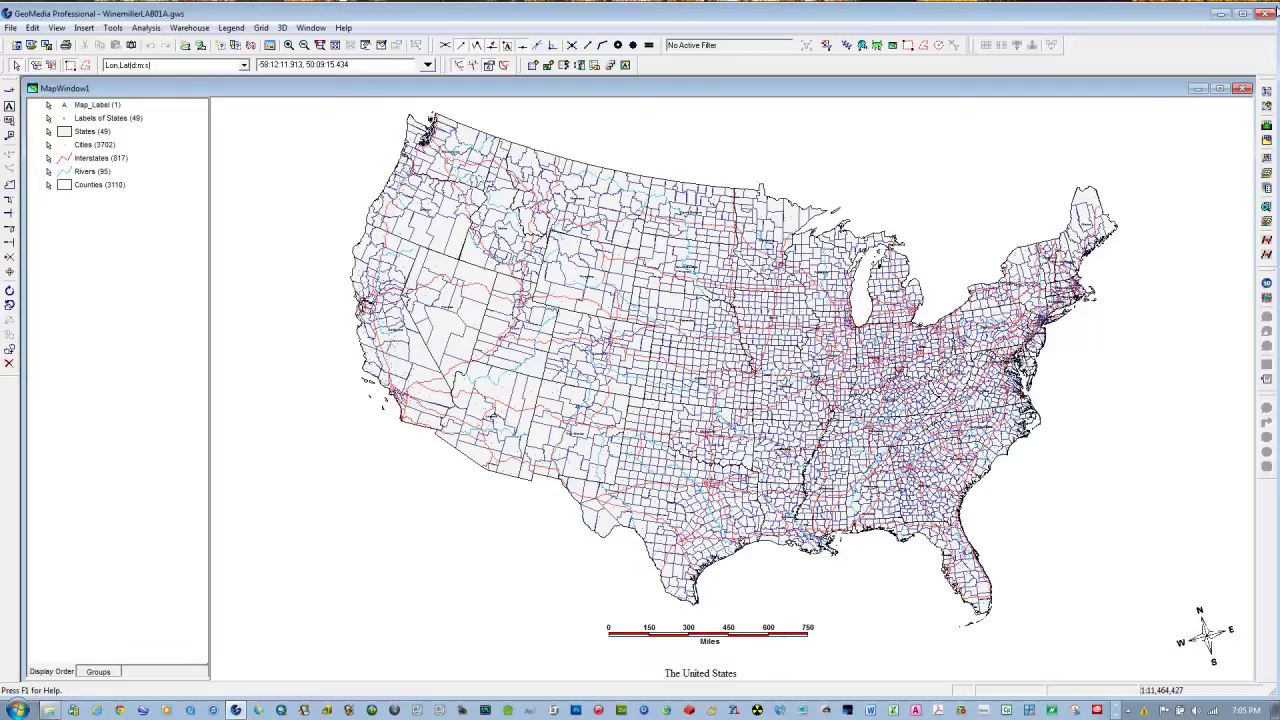
click(1270, 15)
click(698, 402)
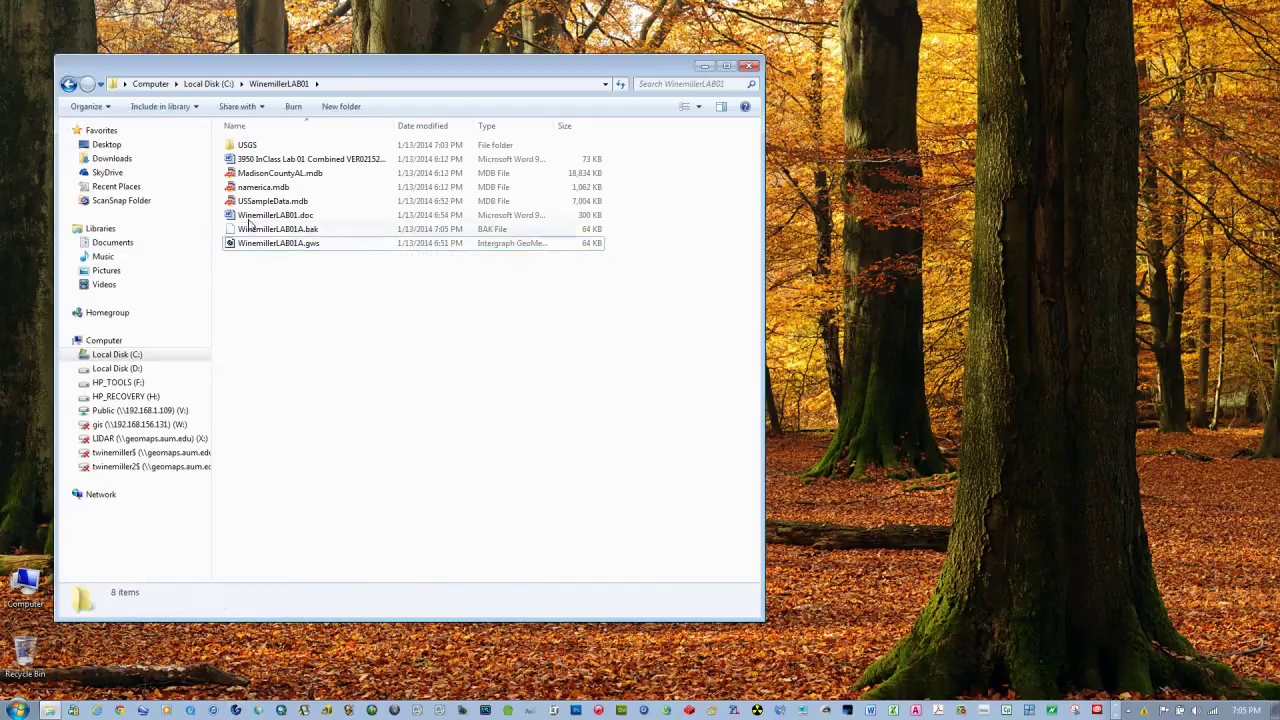
Rename the local WinemillerLAB01 folder to WinemillerLAB01a and bring up the browser
click(68, 84)
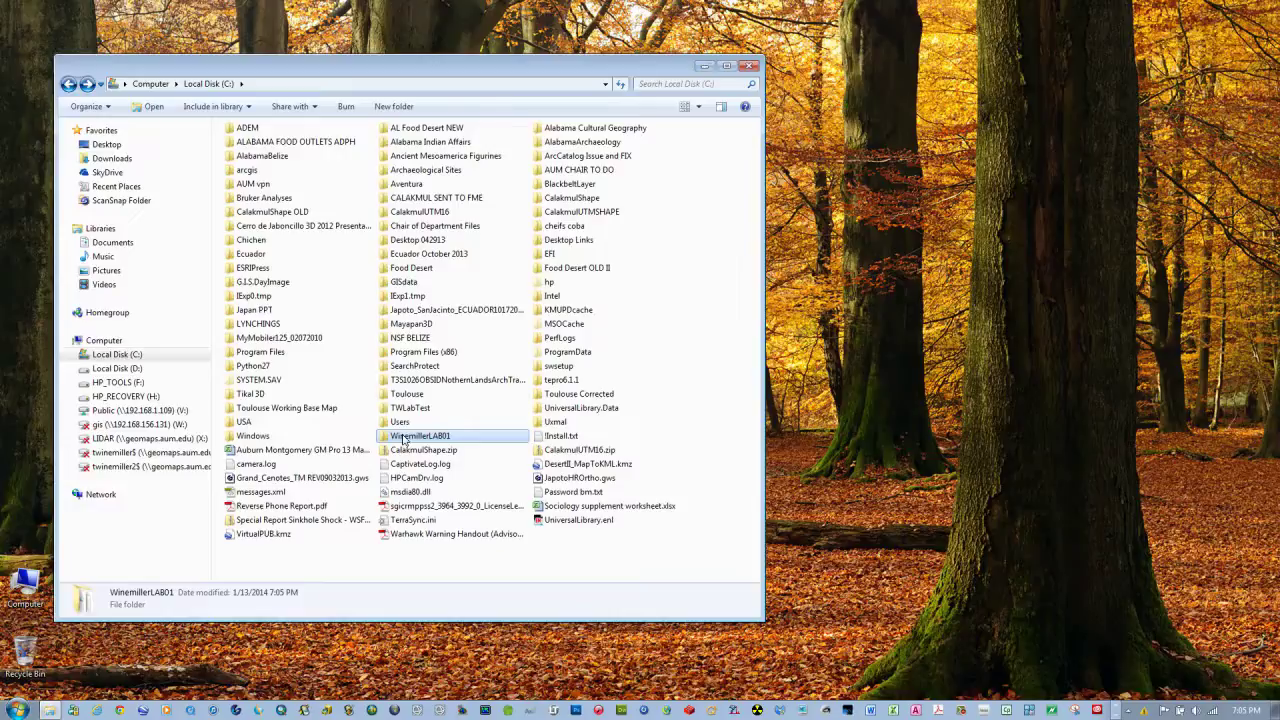
click(403, 440)
click(455, 436)
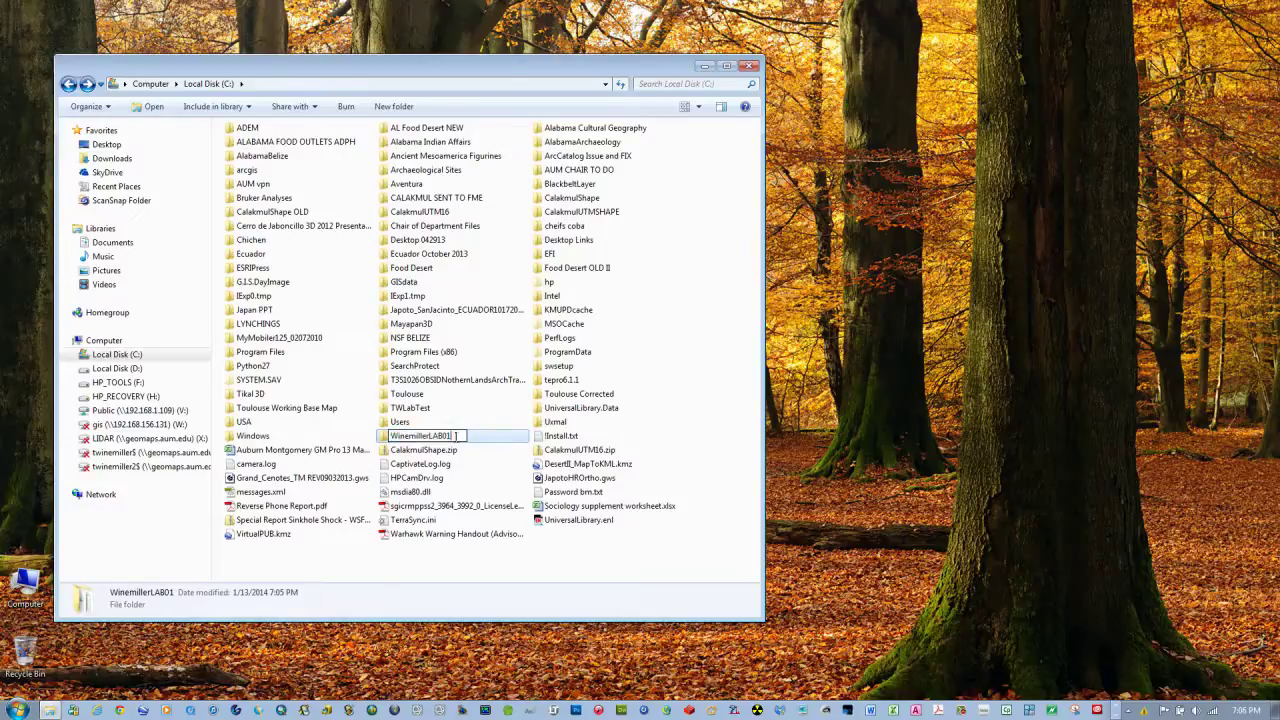
text(a)
click(678, 442)
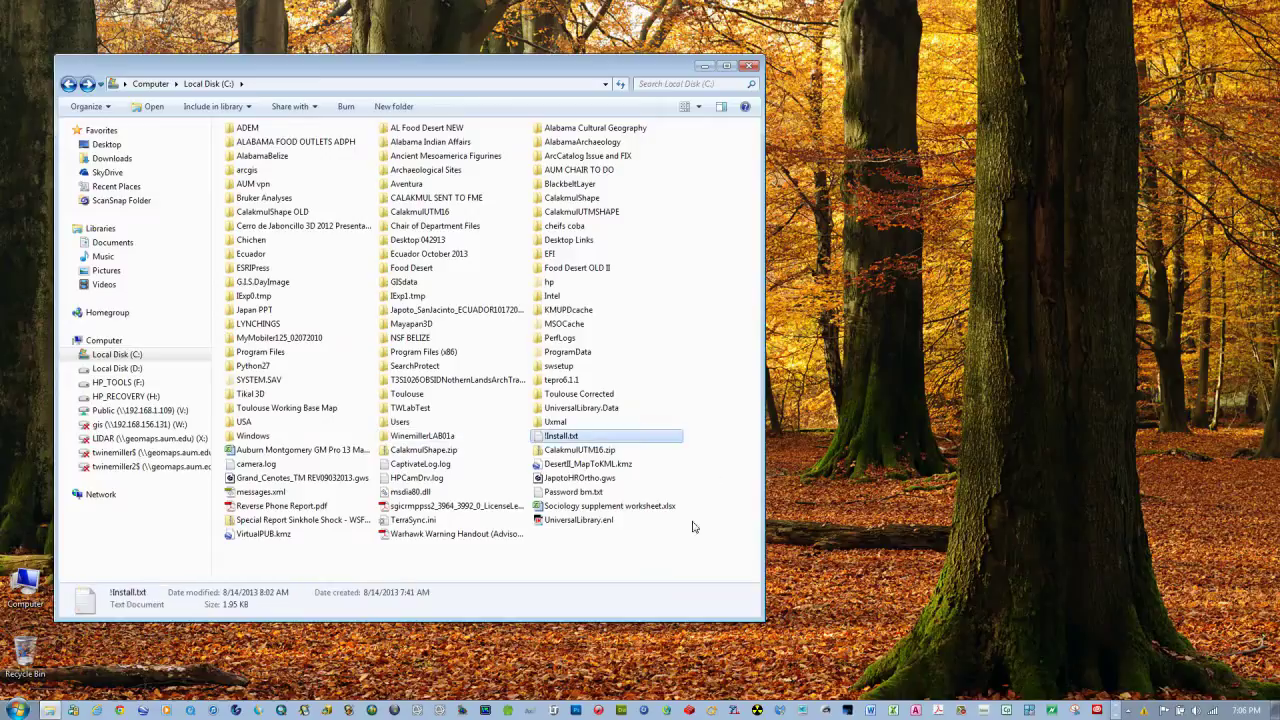
click(96, 711)
Sign in to Blackboard Learn at bb9.aum.edu with the student username and password
scroll(634, 380, down, 10)
click(572, 416)
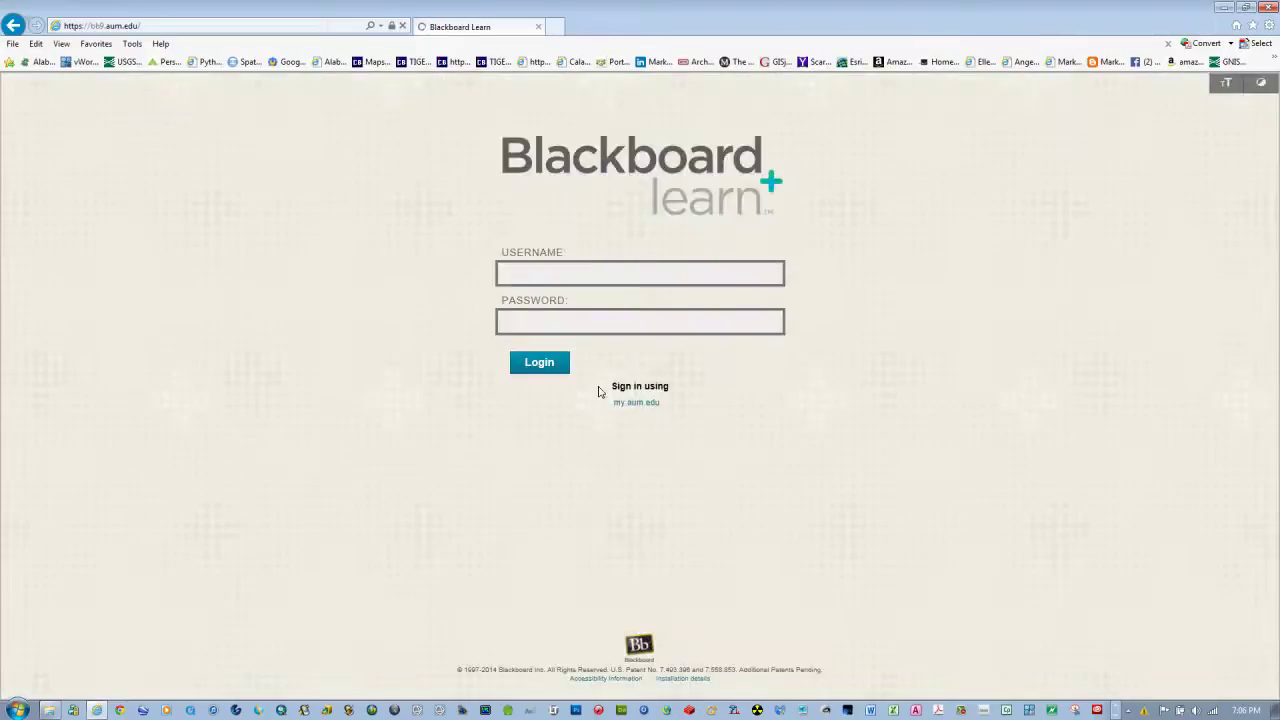
click(521, 280)
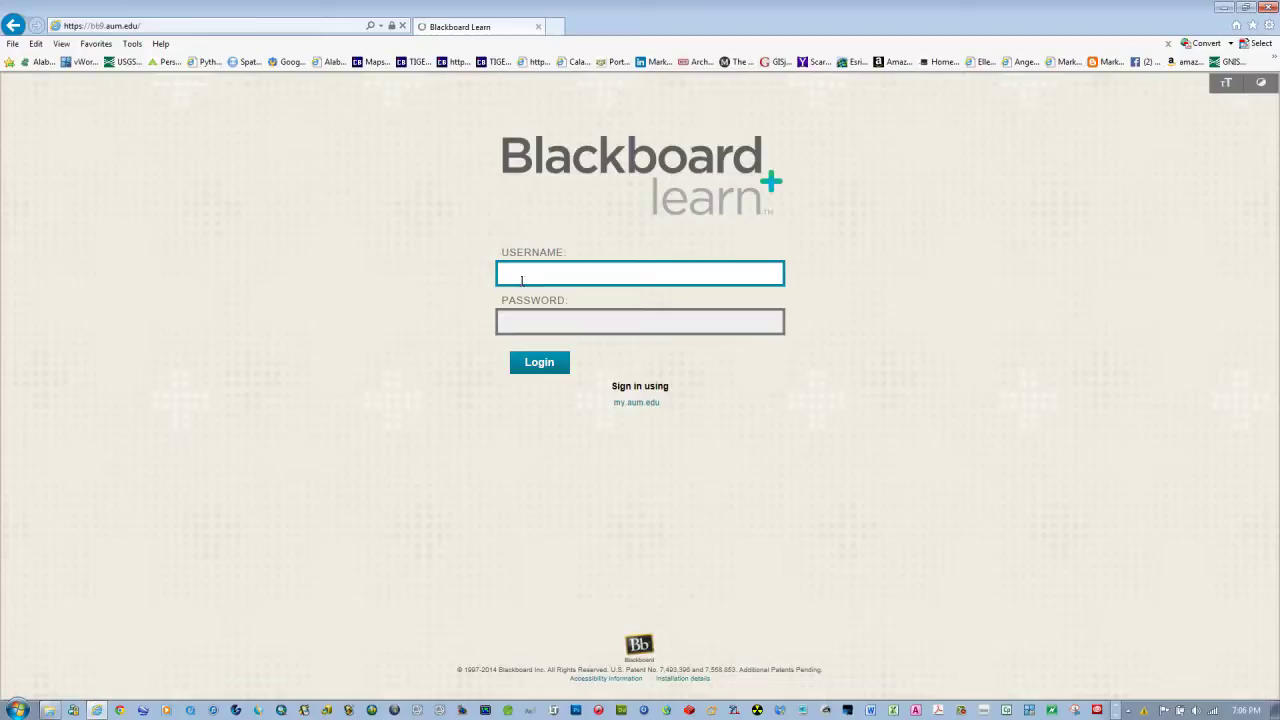
key(Return)
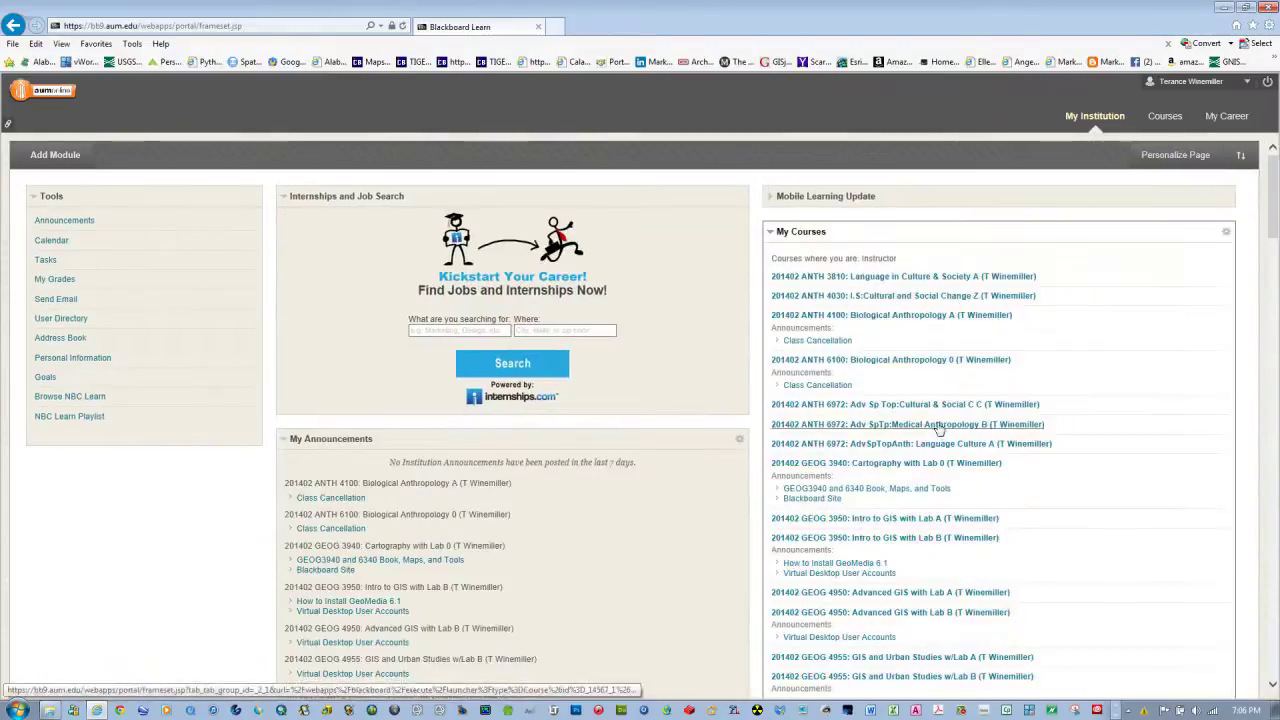
Open the Mail Inbox of the 201402 GEOG 3950 Intro to GIS with Lab B course
scroll(942, 436, down, 1)
click(874, 455)
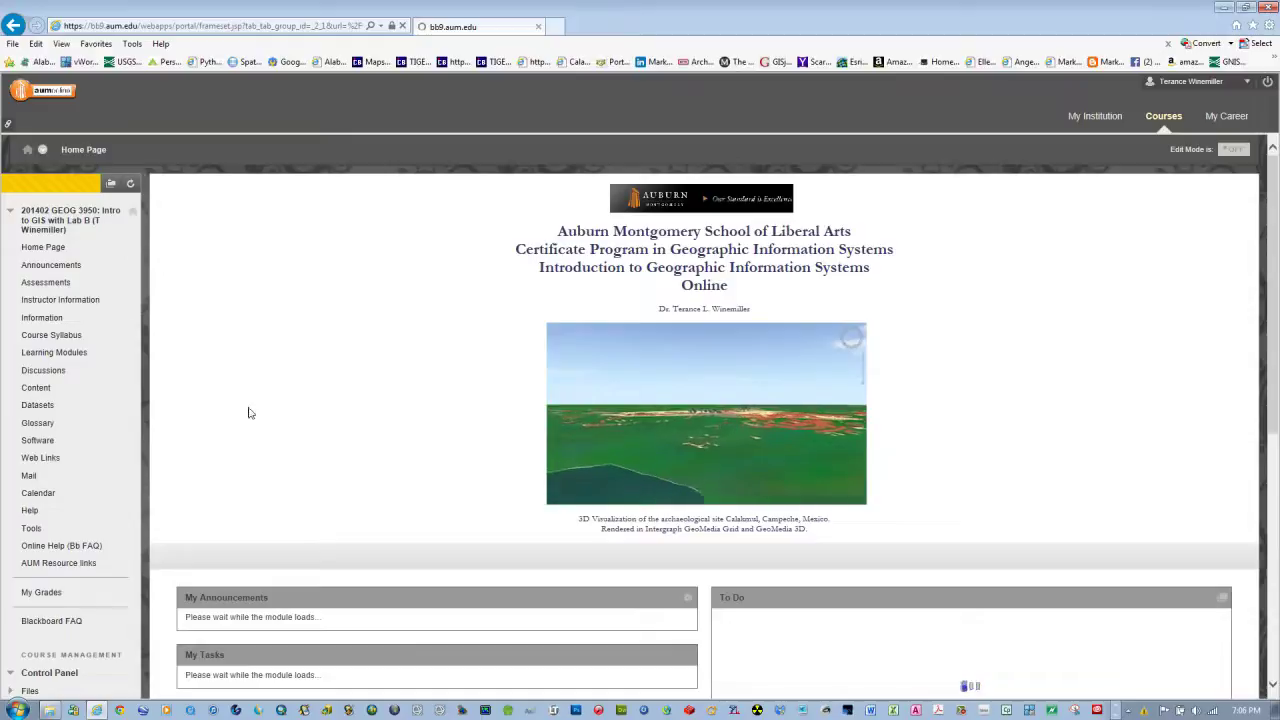
click(31, 477)
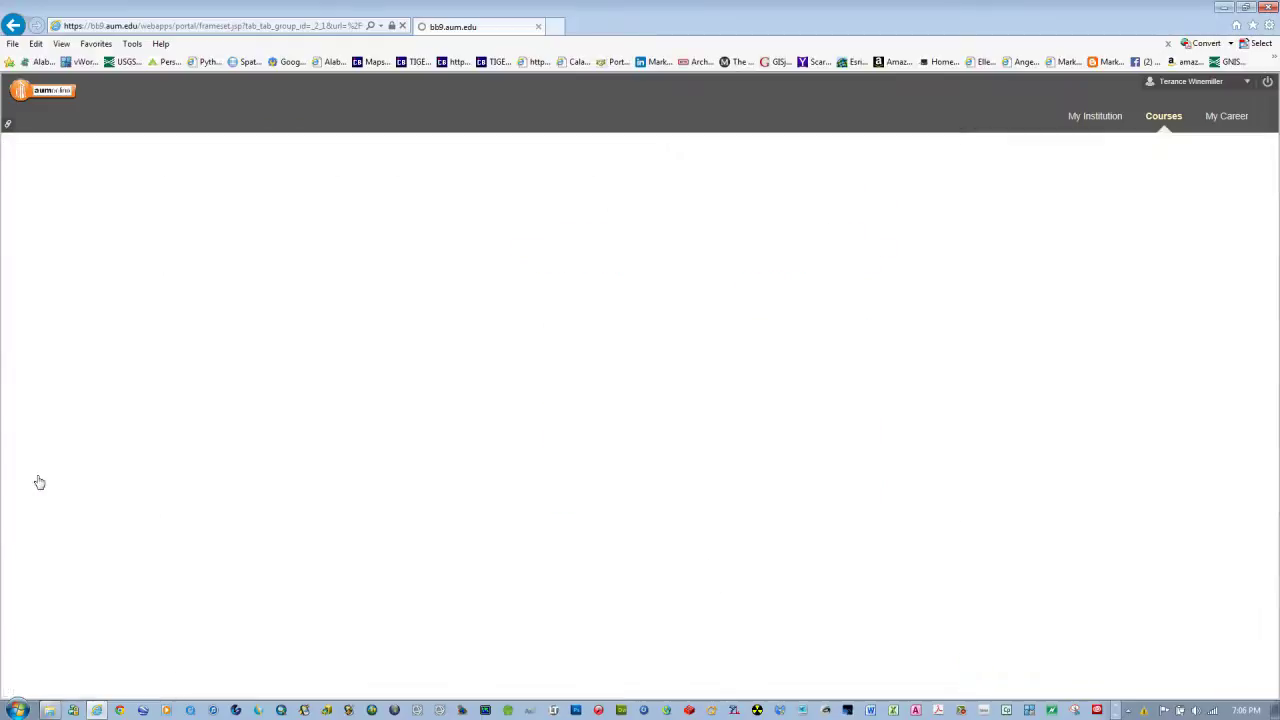
click(427, 312)
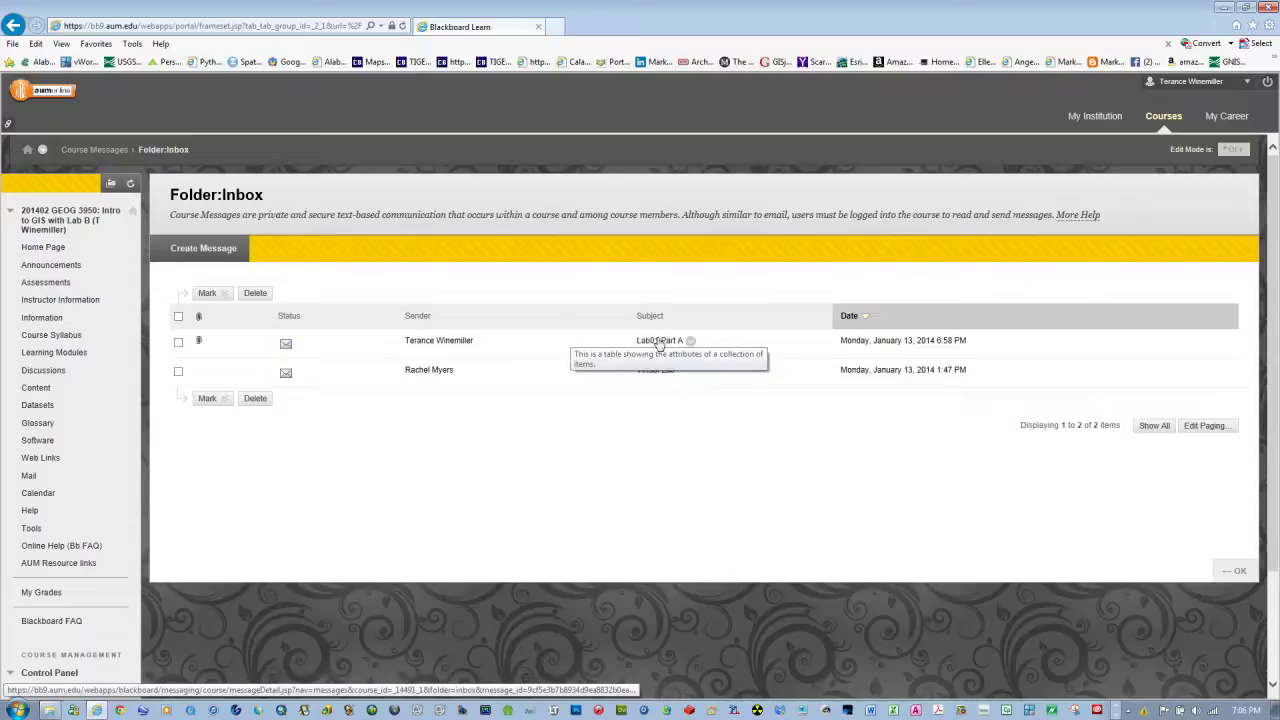
Save the Lab01 Part A message's WinemillerLAB01.zip attachment to Local Disk (C:)
click(659, 341)
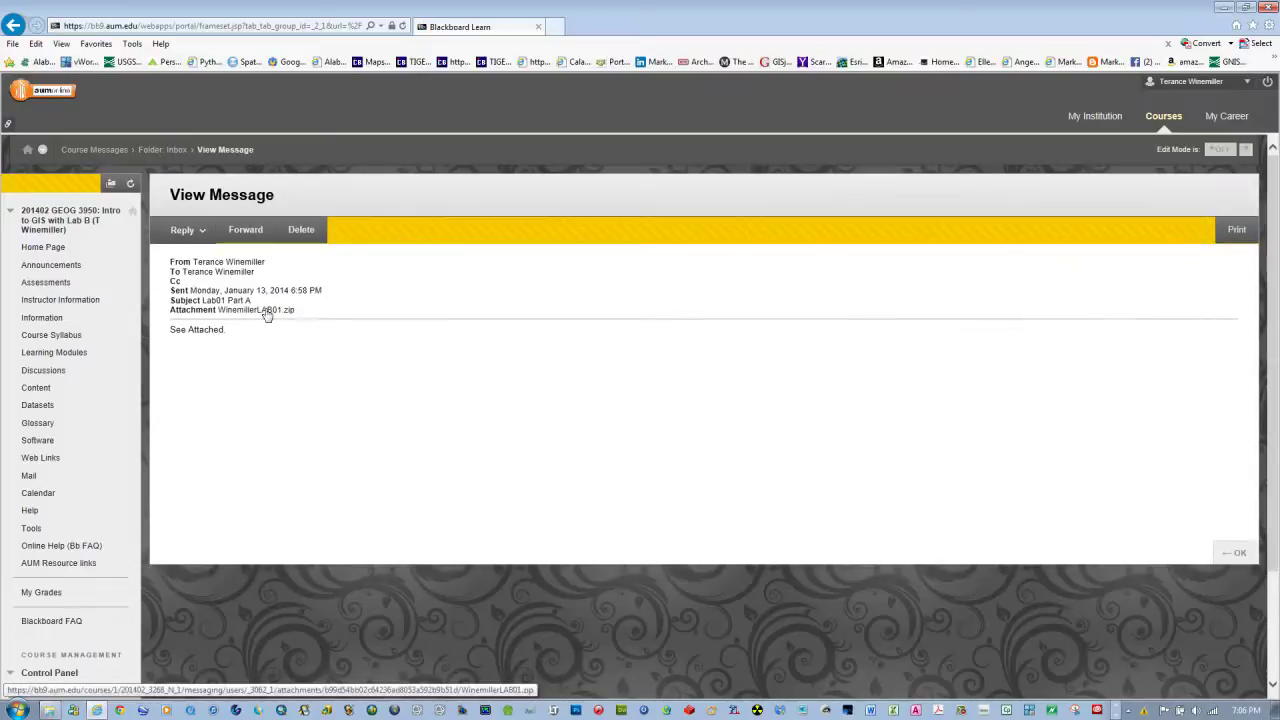
right_click(267, 313)
click(297, 366)
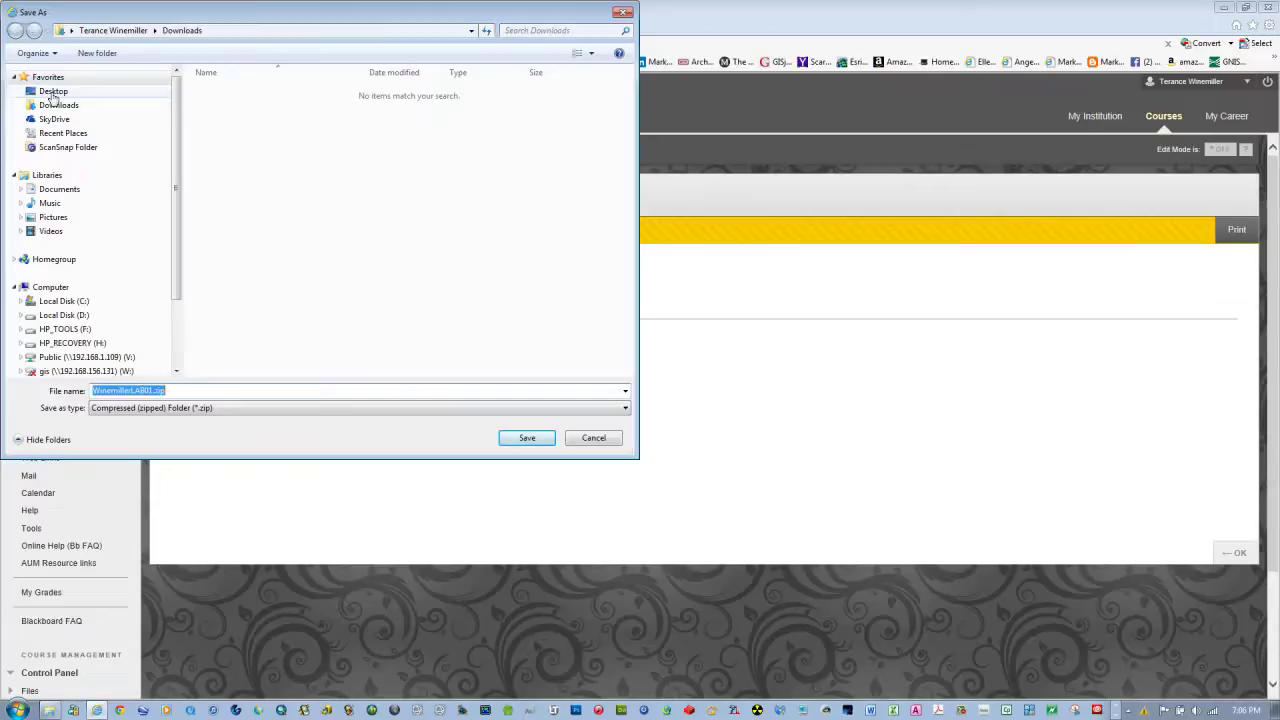
click(70, 303)
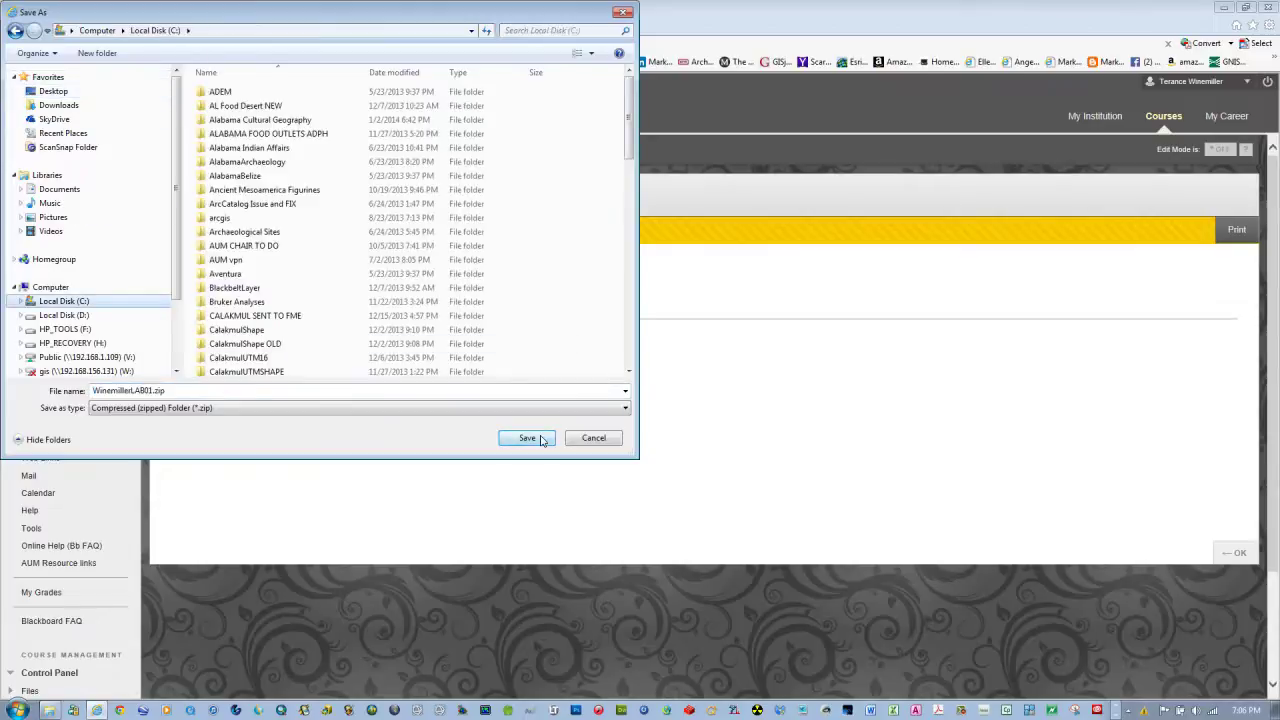
click(527, 438)
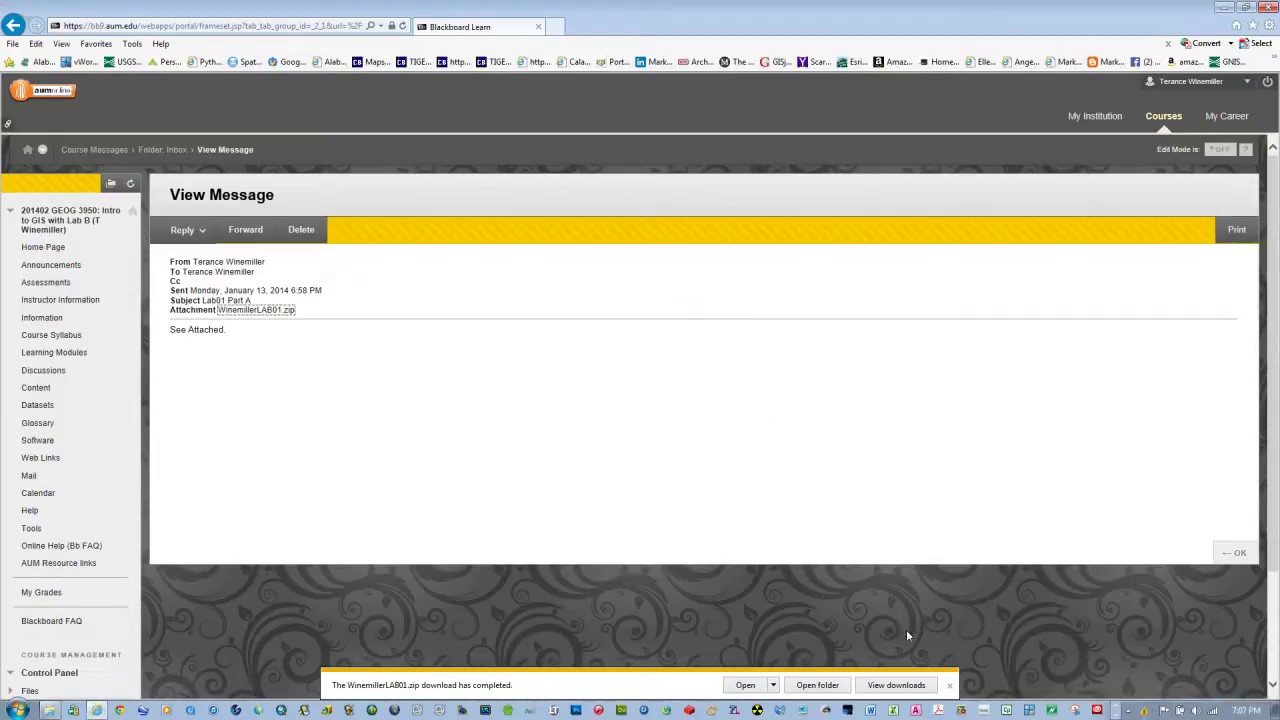
click(950, 686)
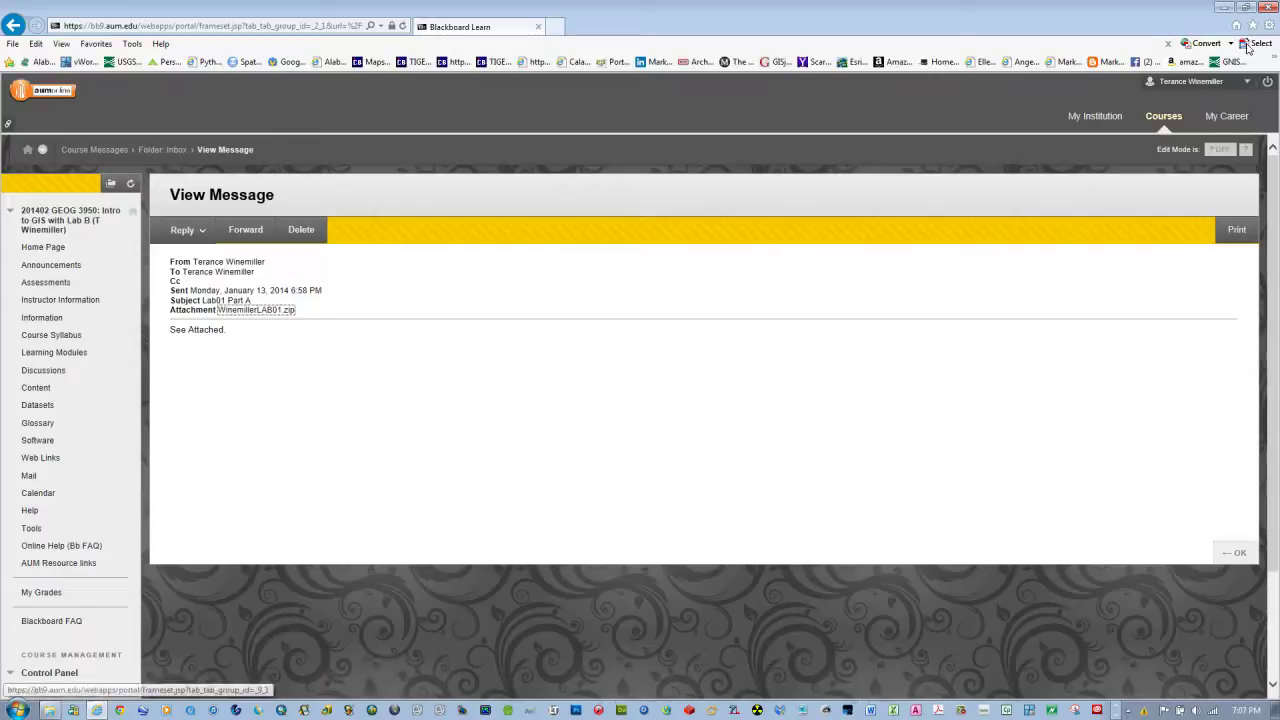
Close the browser and copy the WinemillerLAB01 folder out of the downloaded zip
click(1268, 7)
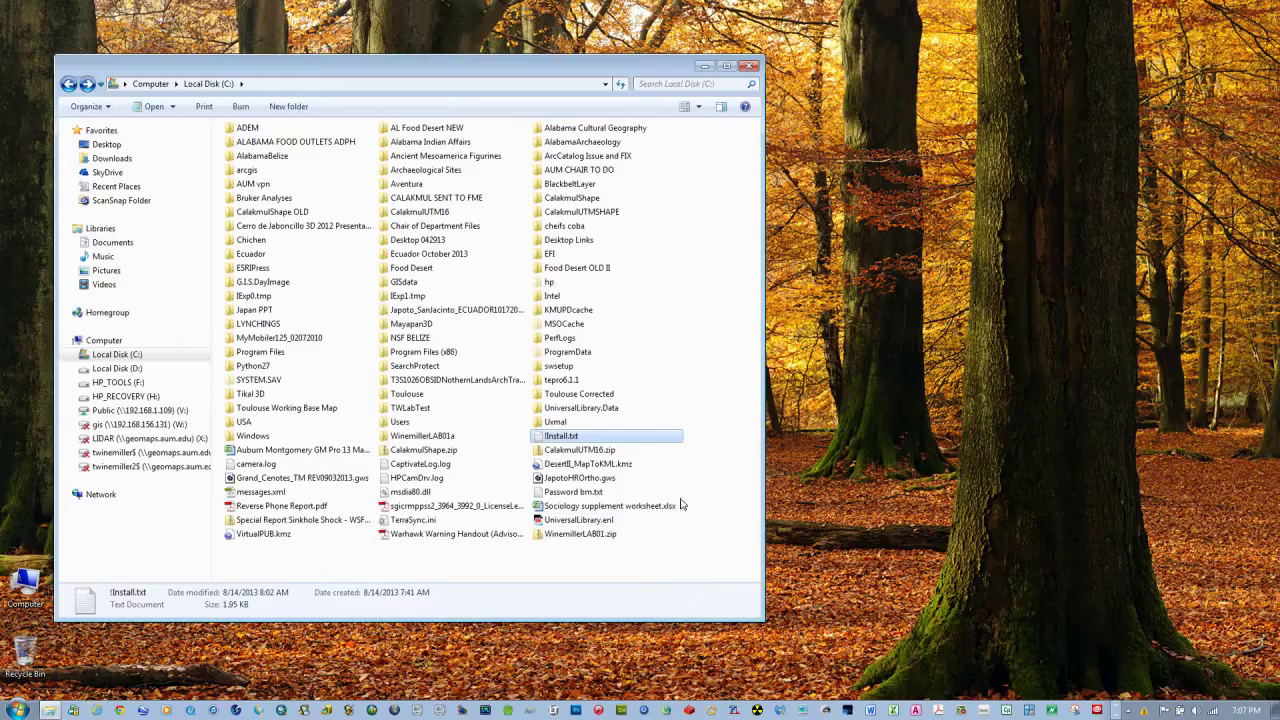
click(734, 478)
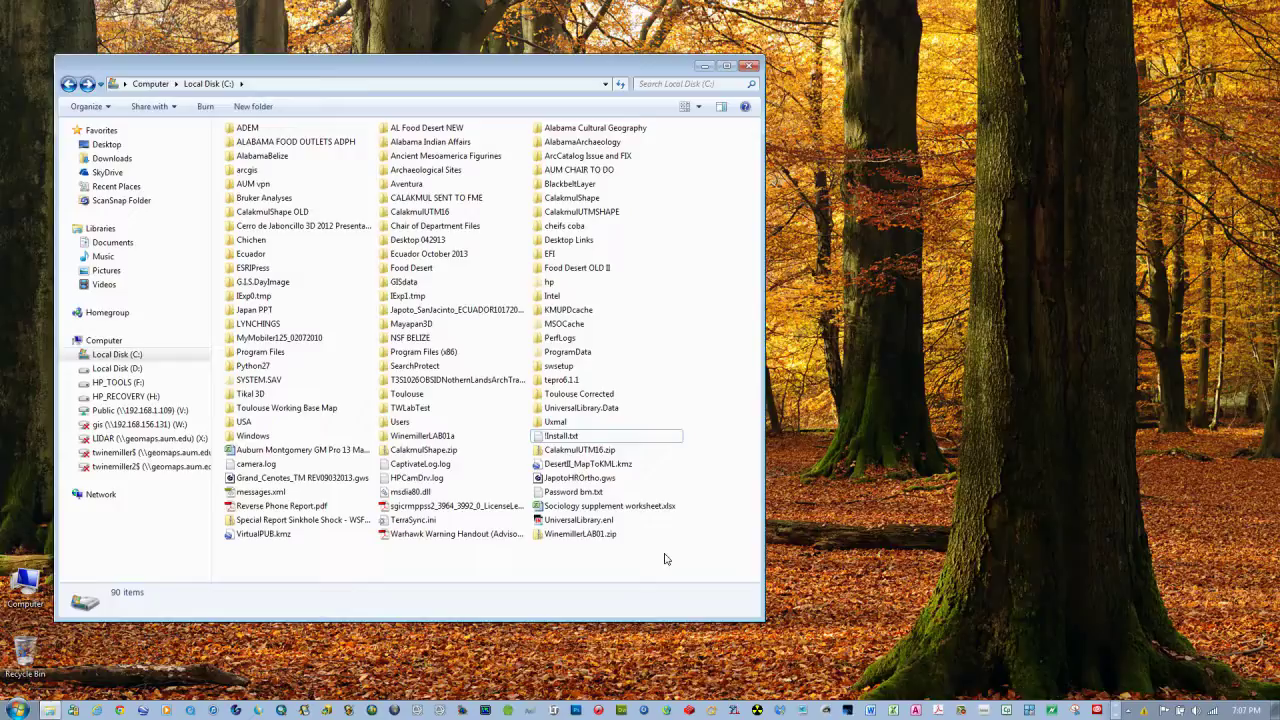
double_click(544, 535)
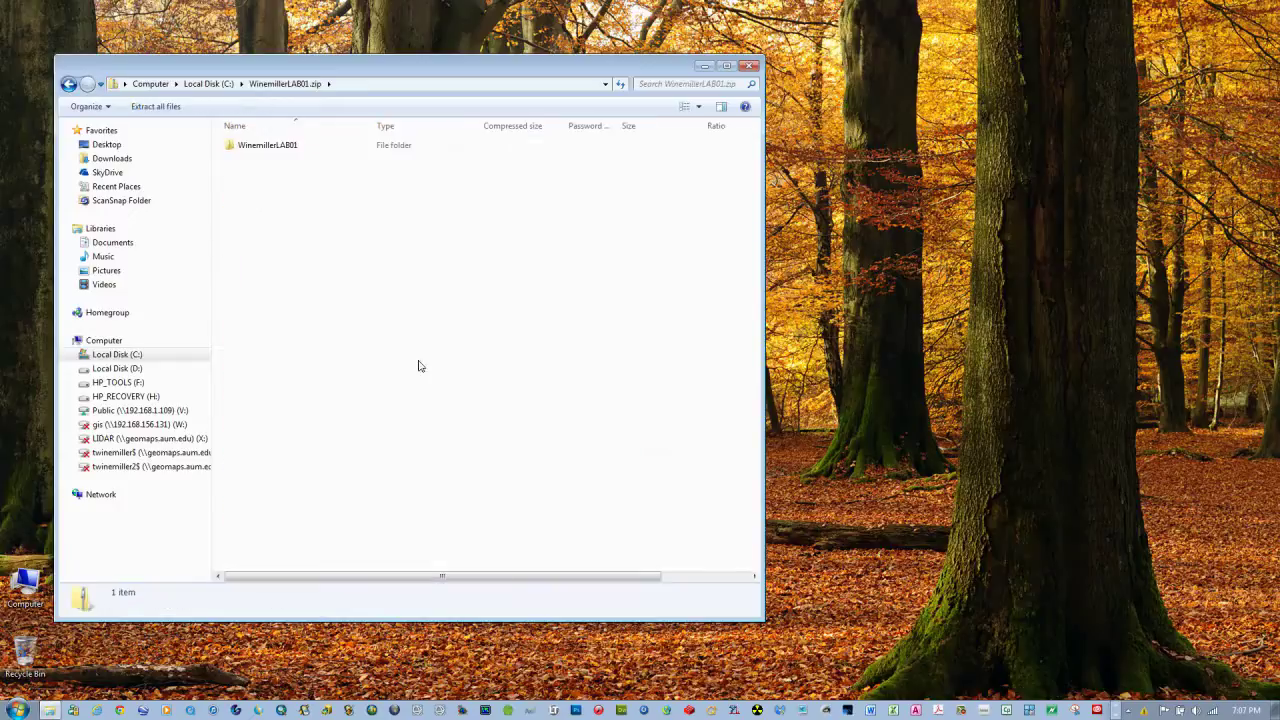
click(239, 148)
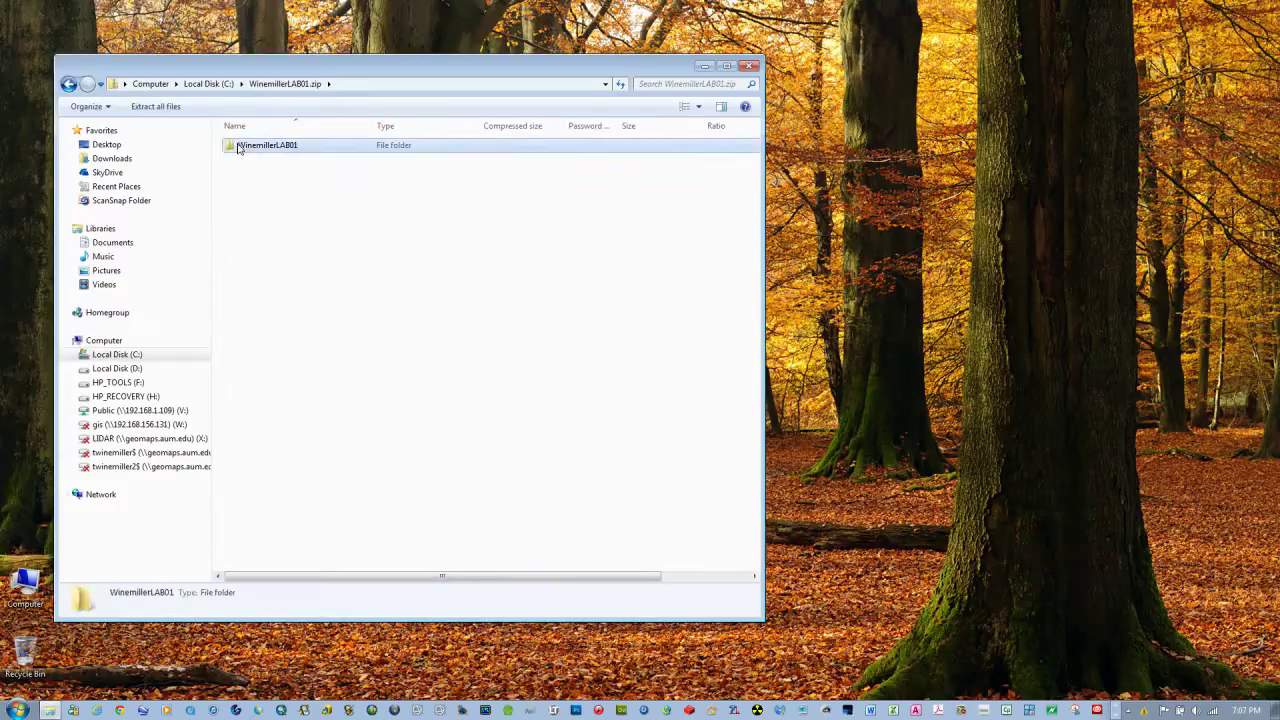
right_click(239, 148)
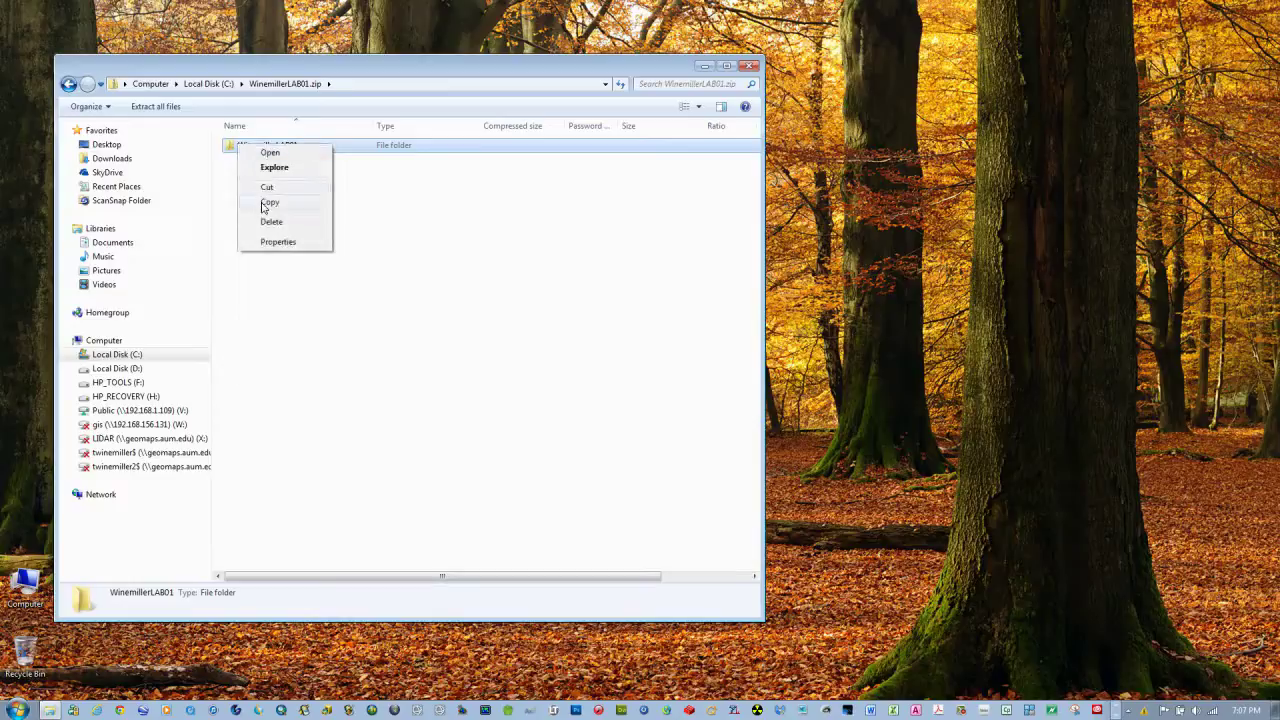
click(263, 205)
Paste WinemillerLAB01 onto Local Disk (C:) and open its WinemillerLAB01A.gws workspace
click(210, 84)
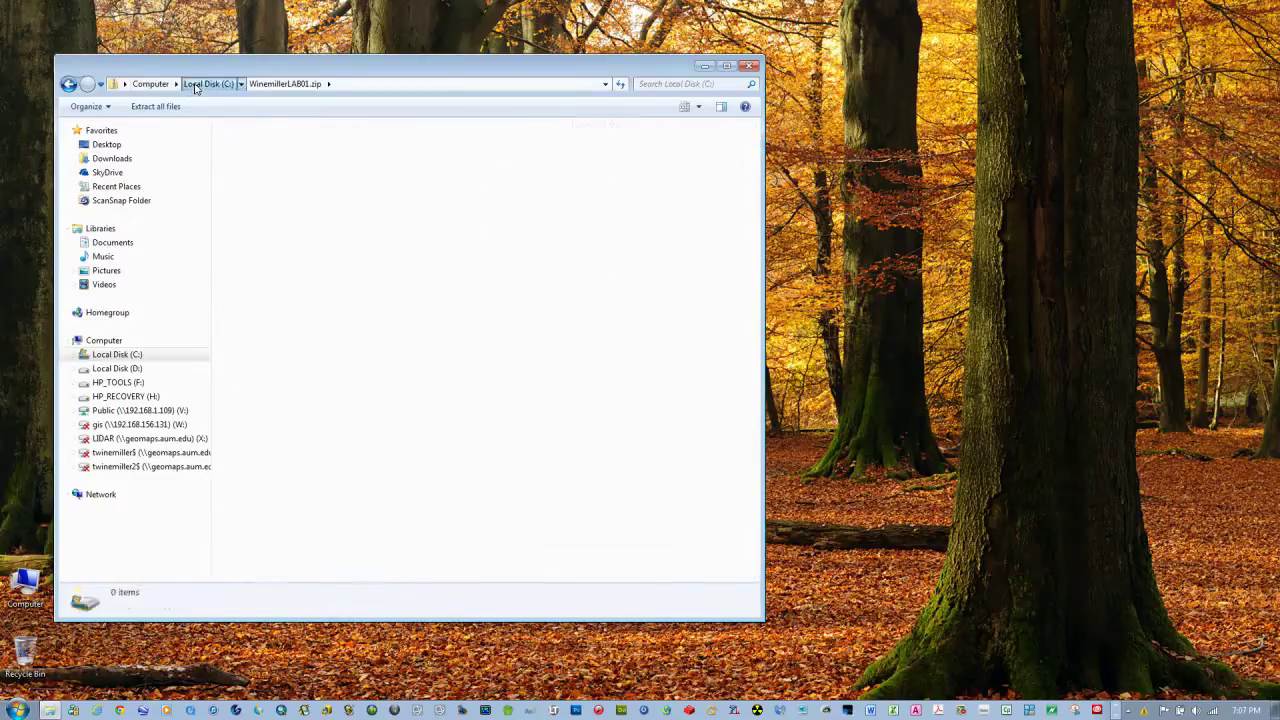
click(621, 558)
right_click(621, 558)
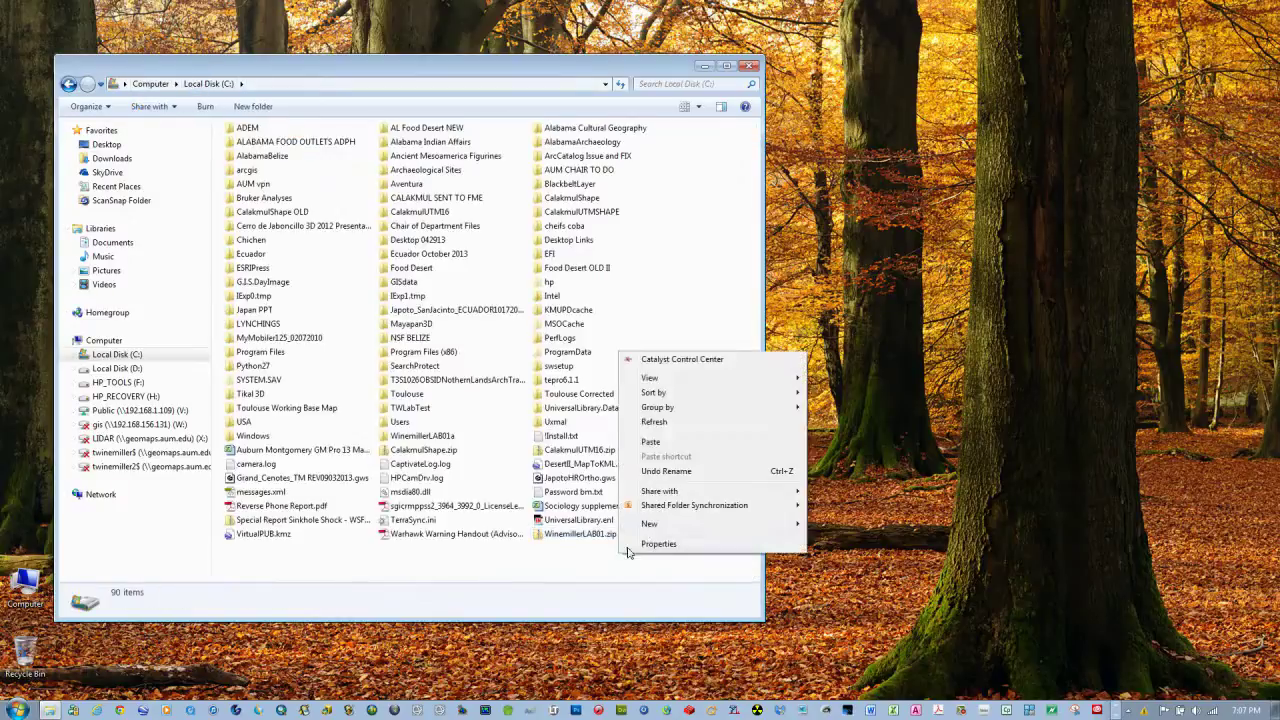
click(652, 443)
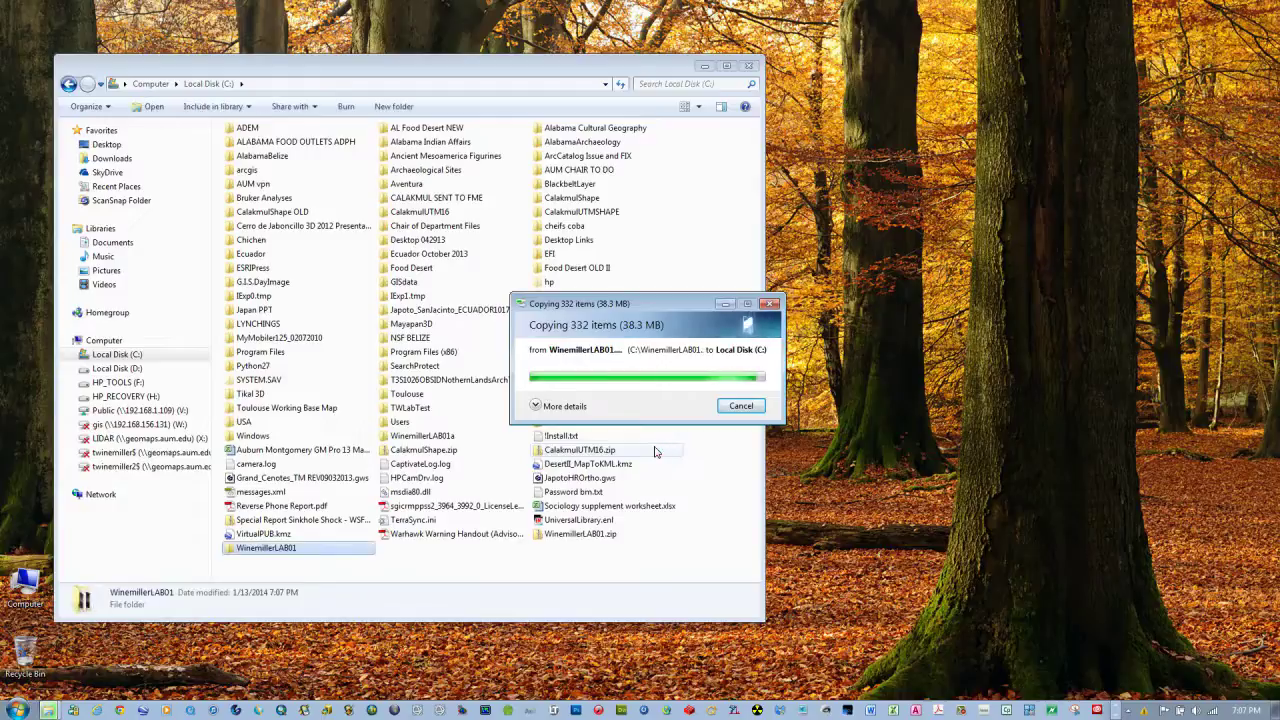
double_click(229, 553)
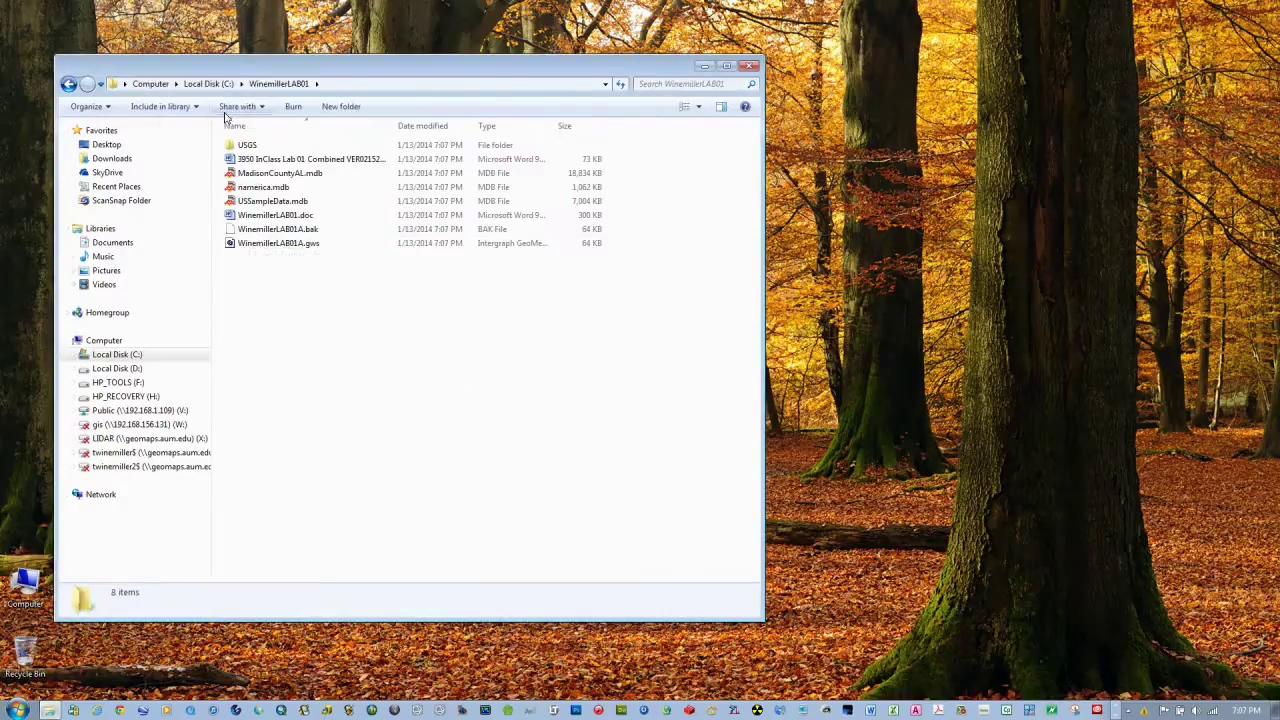
double_click(272, 245)
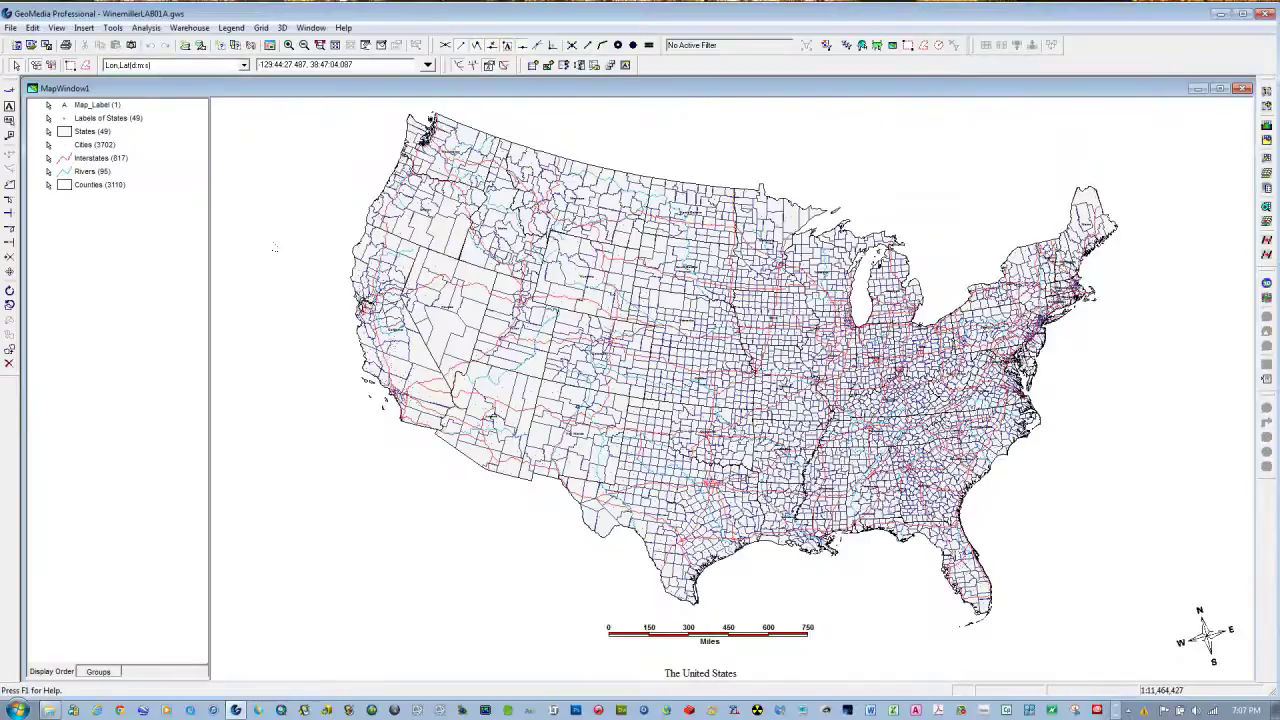
Close GeoMedia Professional after reviewing the United States map, answering the save-changes prompt
click(1267, 17)
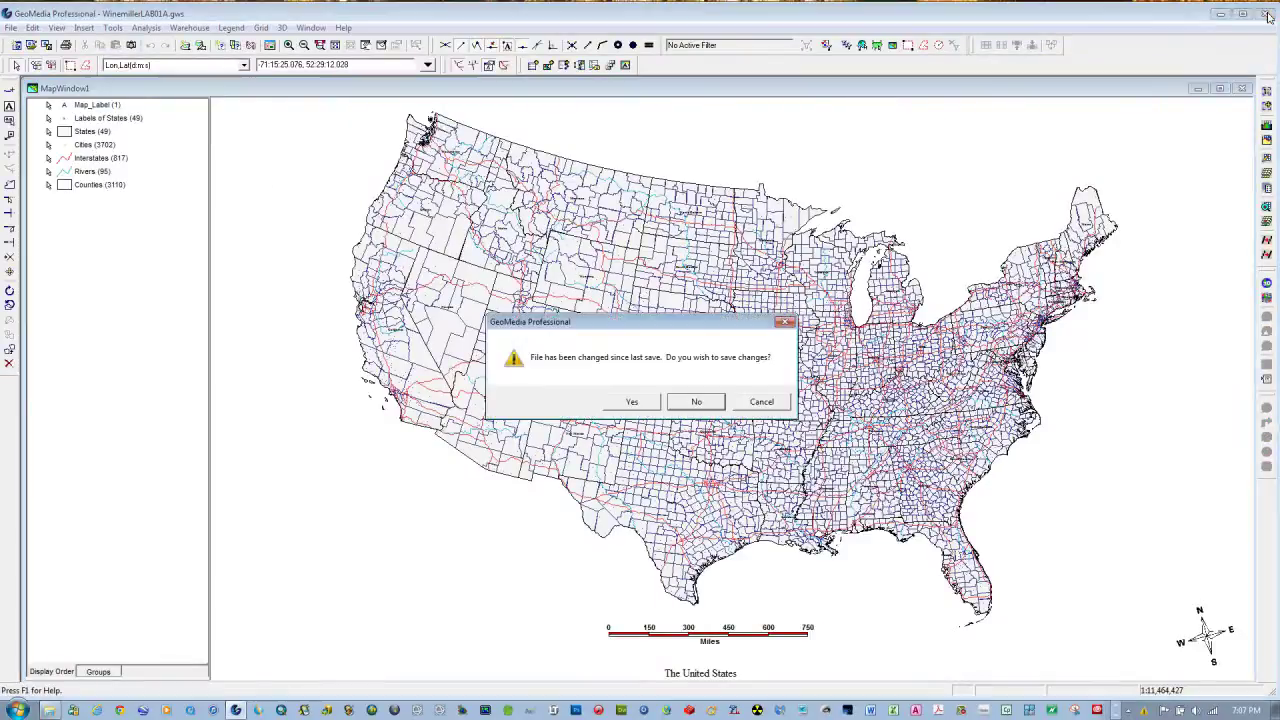
click(696, 396)
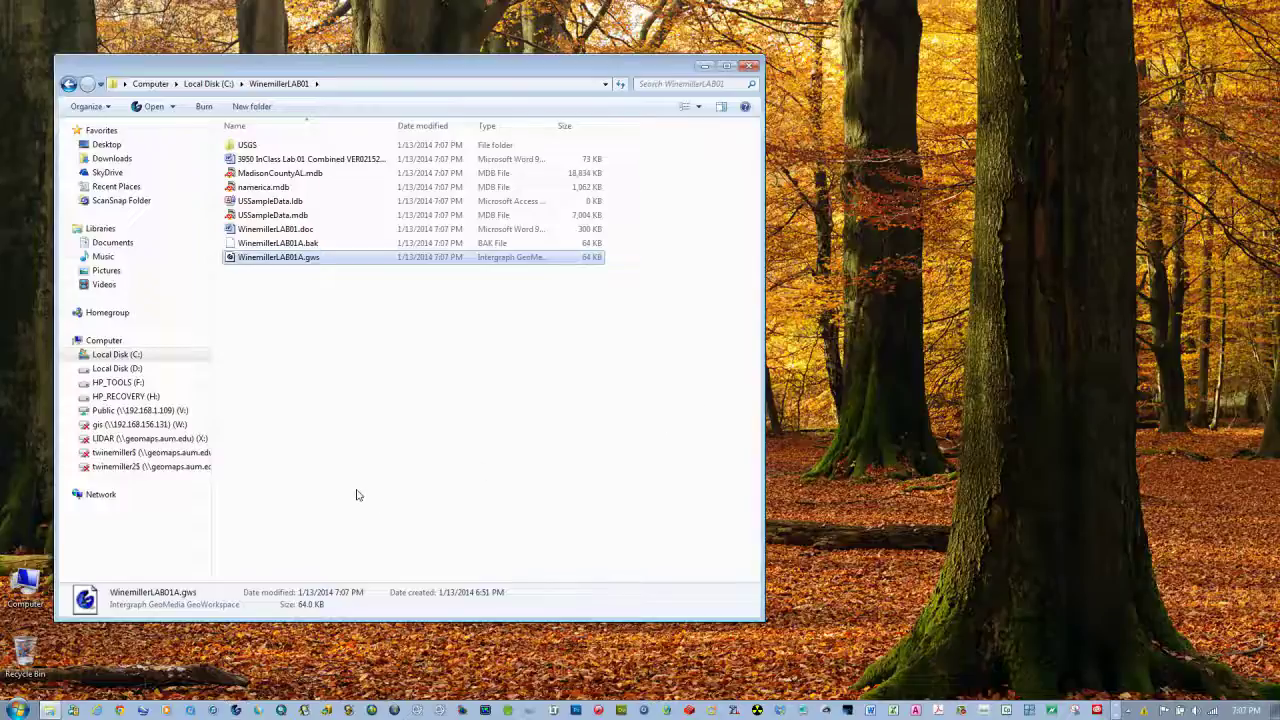
Open WinemillerLAB01.doc, scroll to the Lab01A map page, close Word, and go back to Local Disk (C:)
double_click(240, 216)
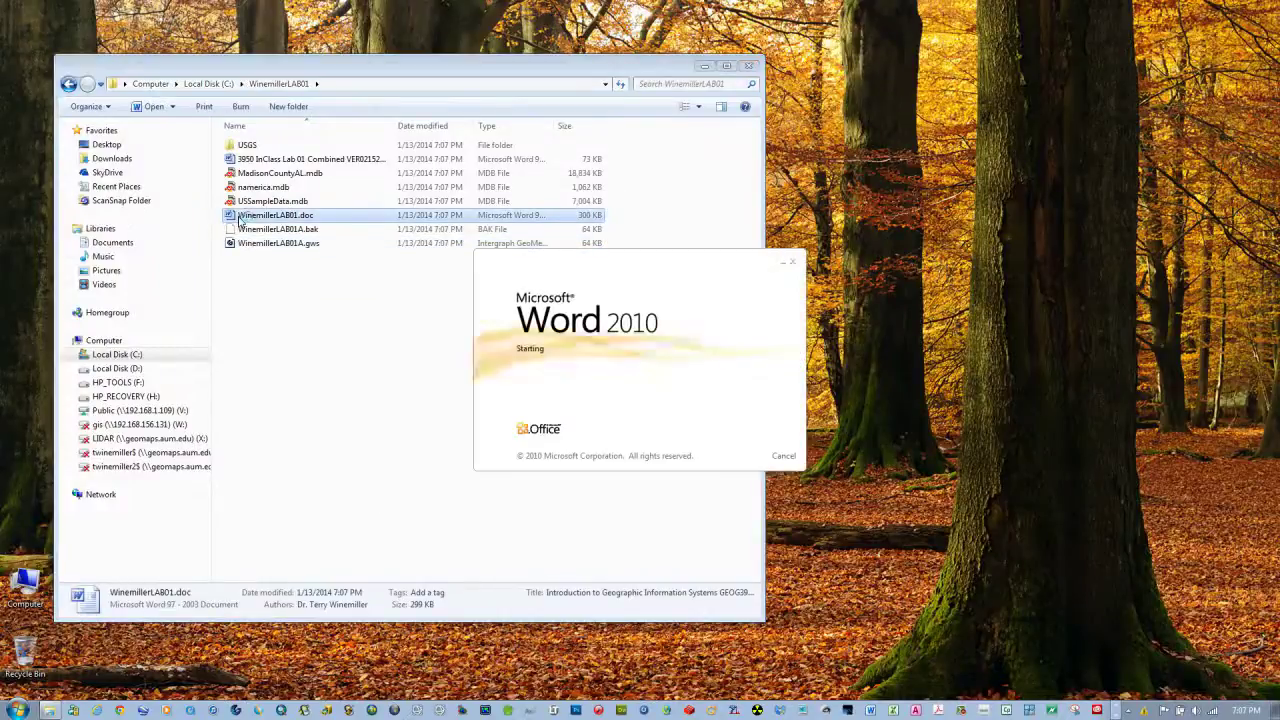
drag(895, 128, 855, 617)
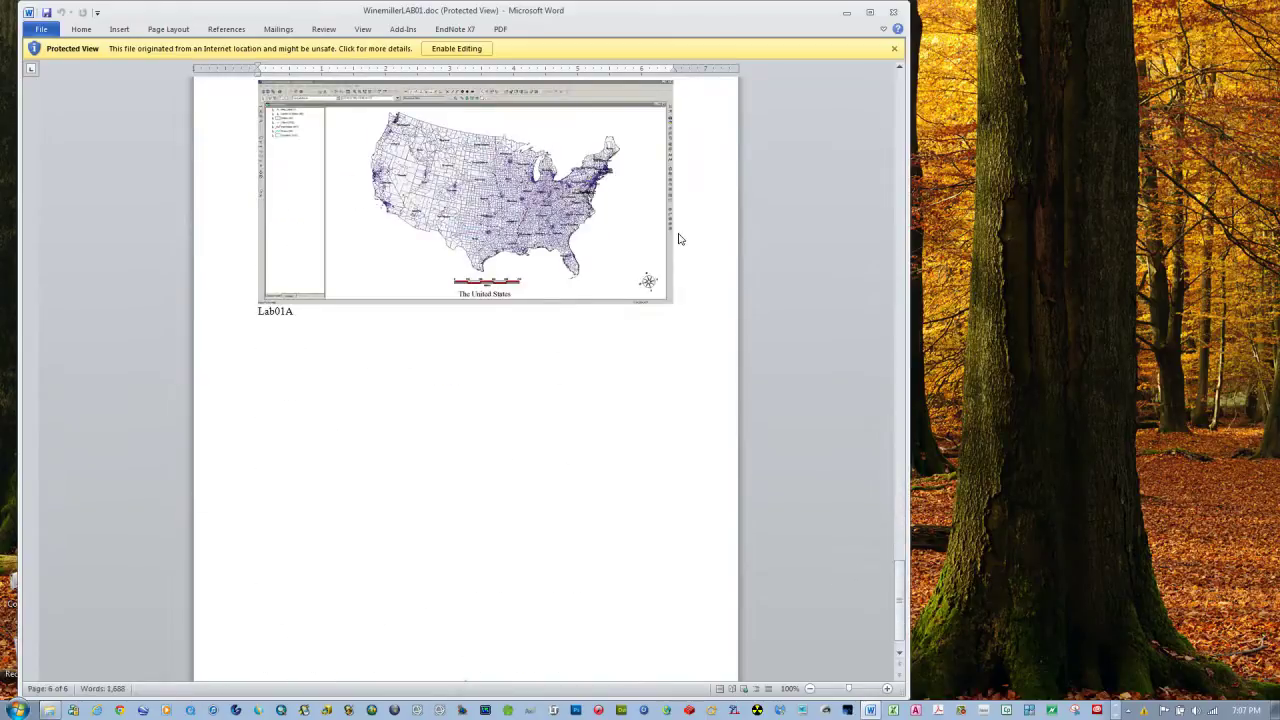
click(893, 14)
click(617, 286)
click(68, 84)
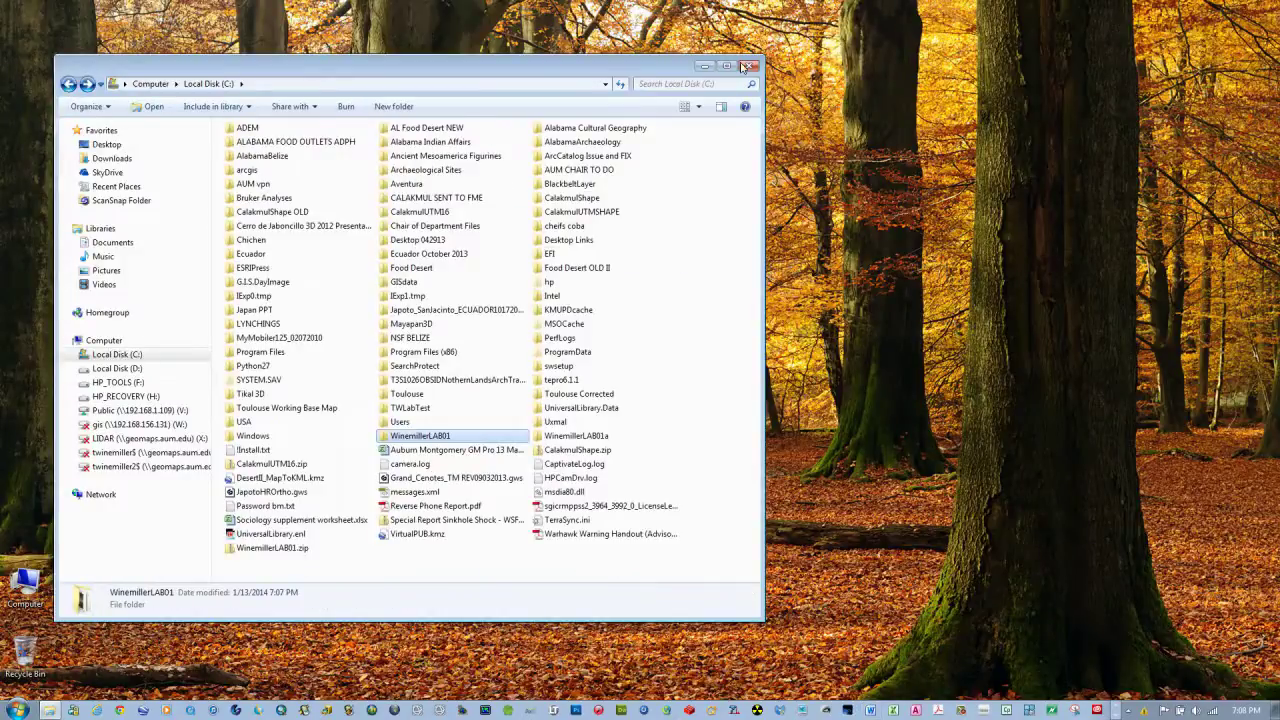
Close the Explorer window, then open and close the Start menu
click(748, 65)
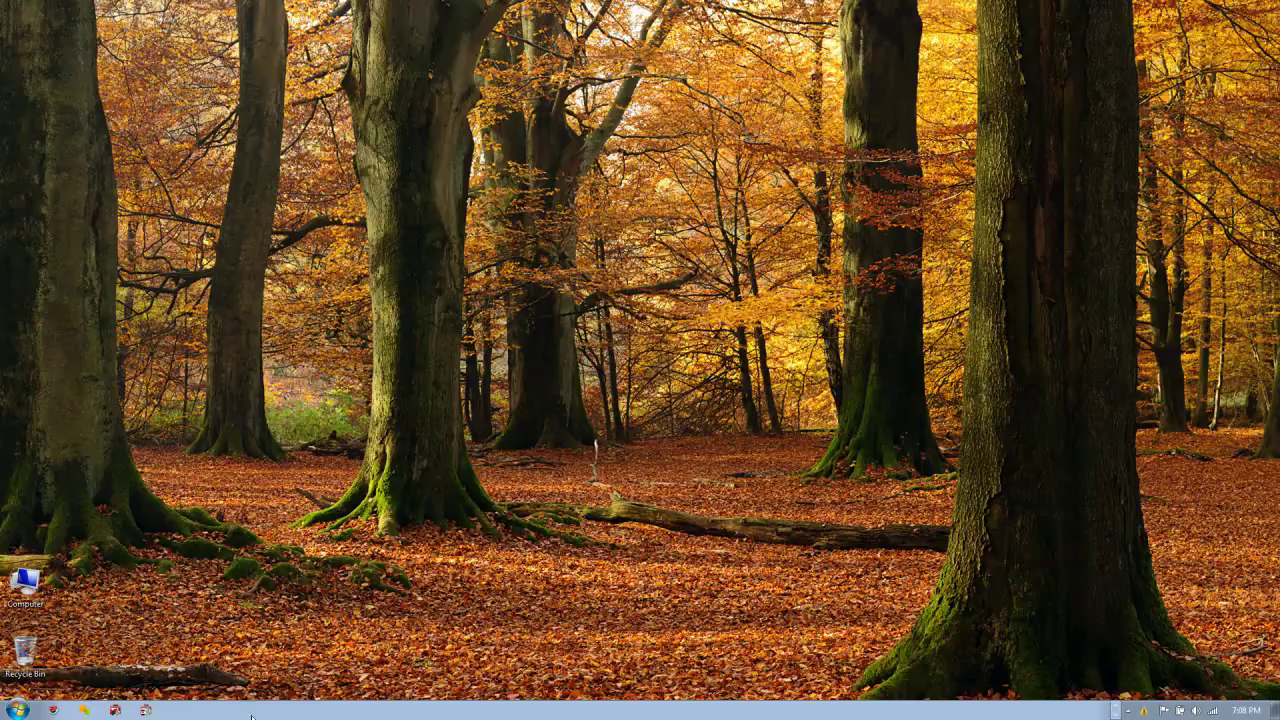
click(17, 709)
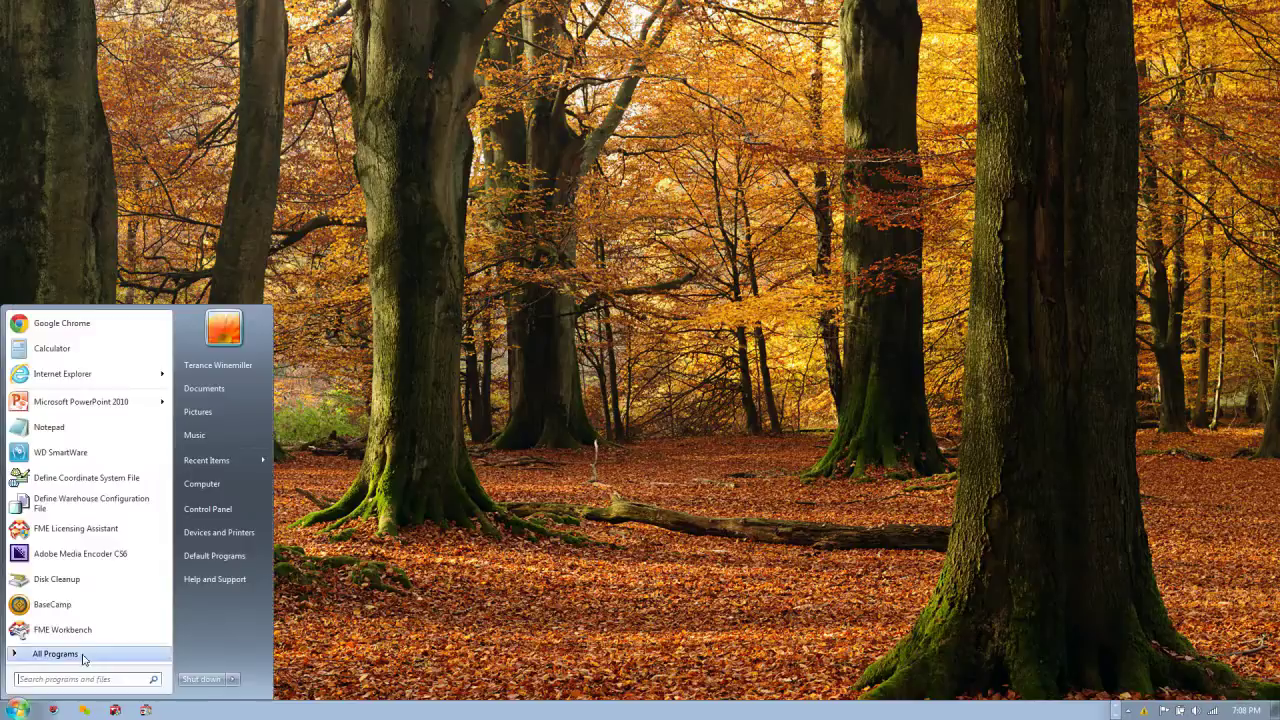
click(514, 627)
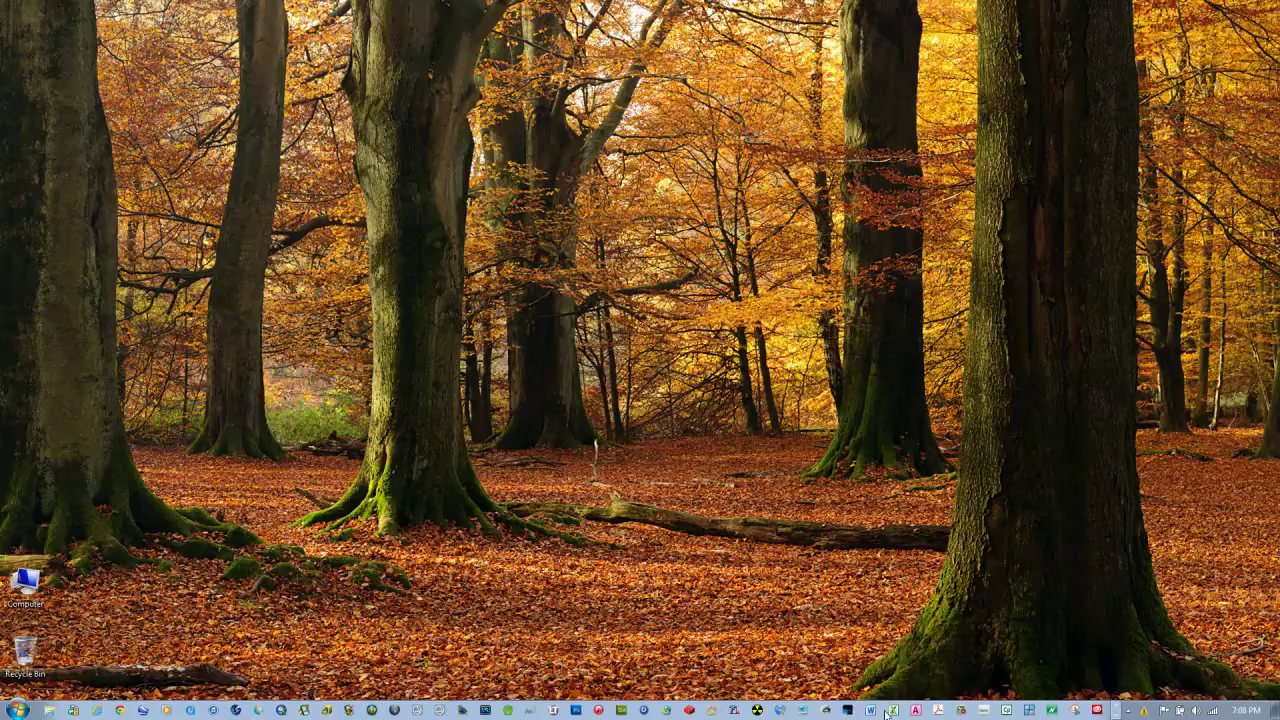
Launch a taskbar program, dismiss its already-running error, and reveal the hidden notification-area icons
click(991, 712)
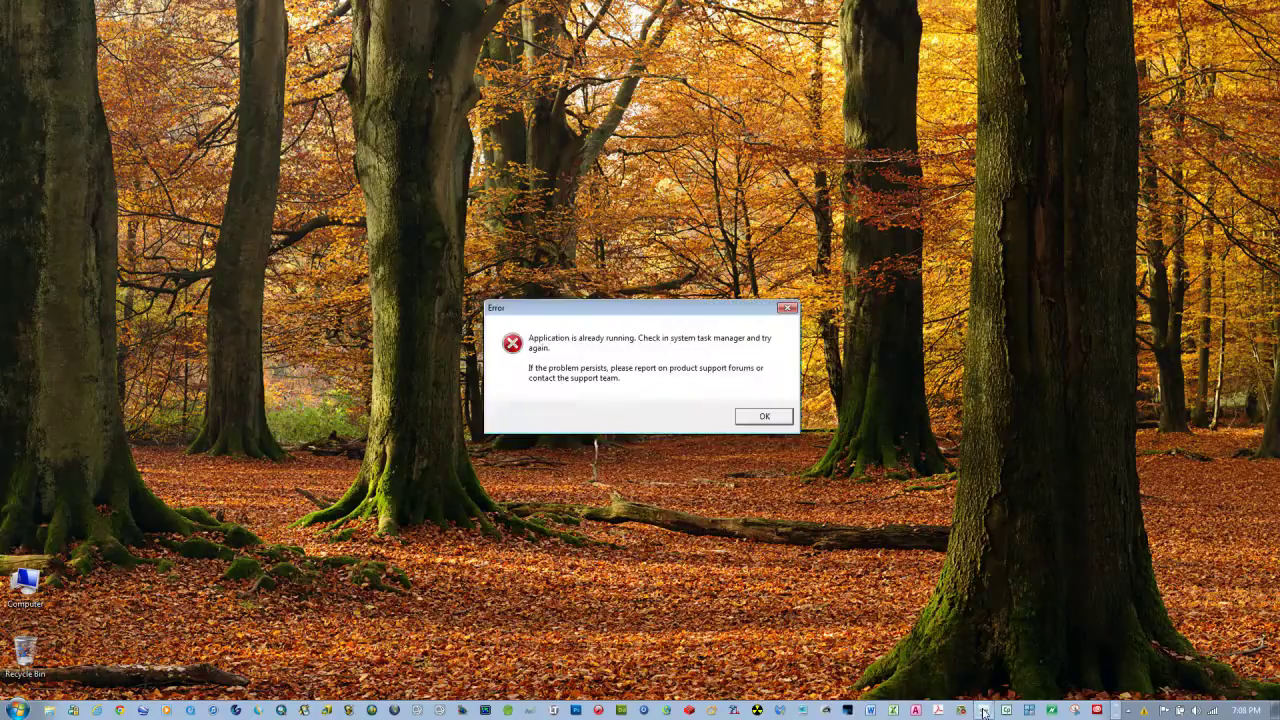
click(765, 417)
click(1125, 711)
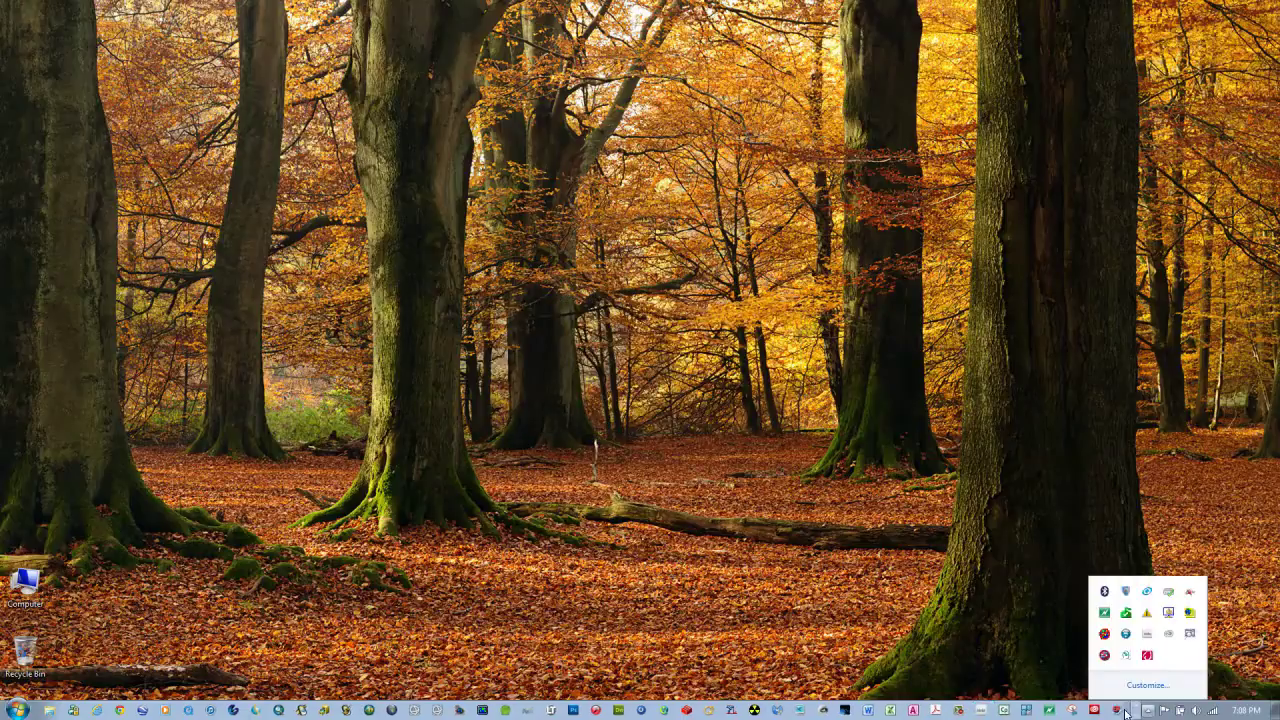